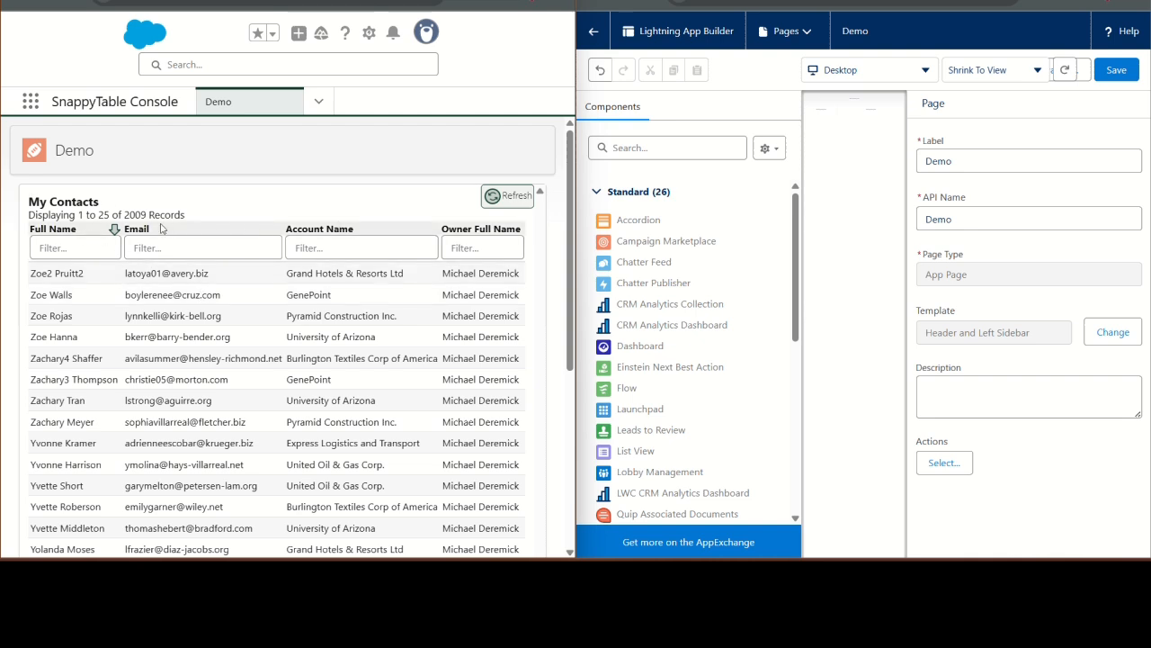
# Sort the My Contacts table ascending by Email, by Account Name, and finally by Owner Full Name.
pyautogui.click(63, 246)
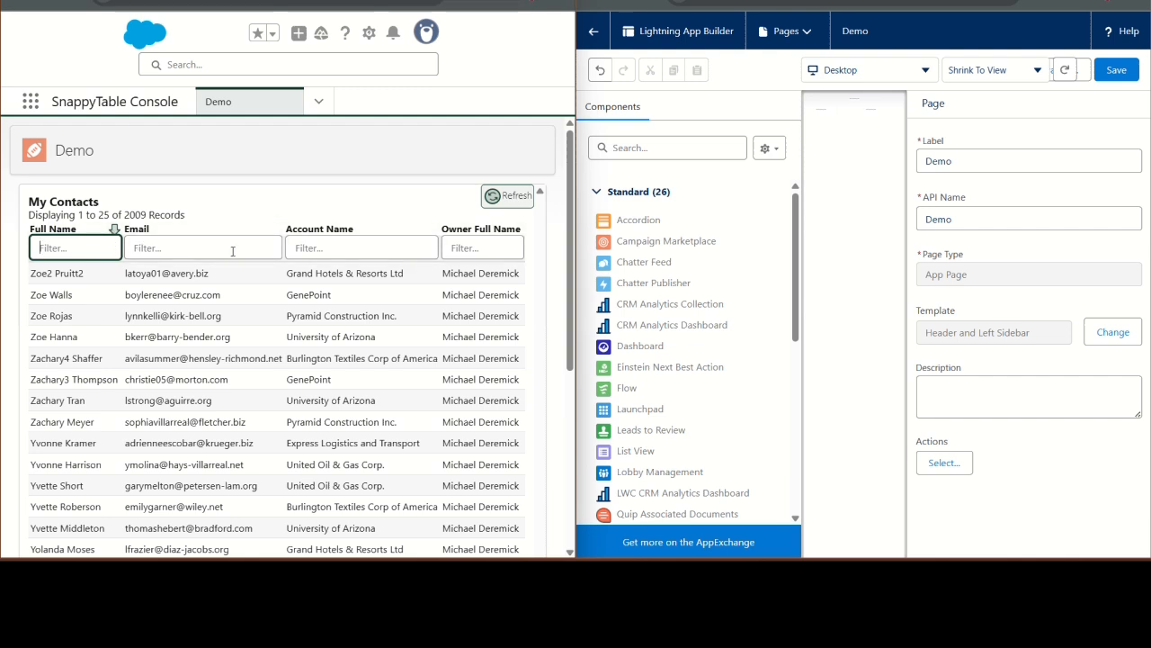
pyautogui.click(263, 231)
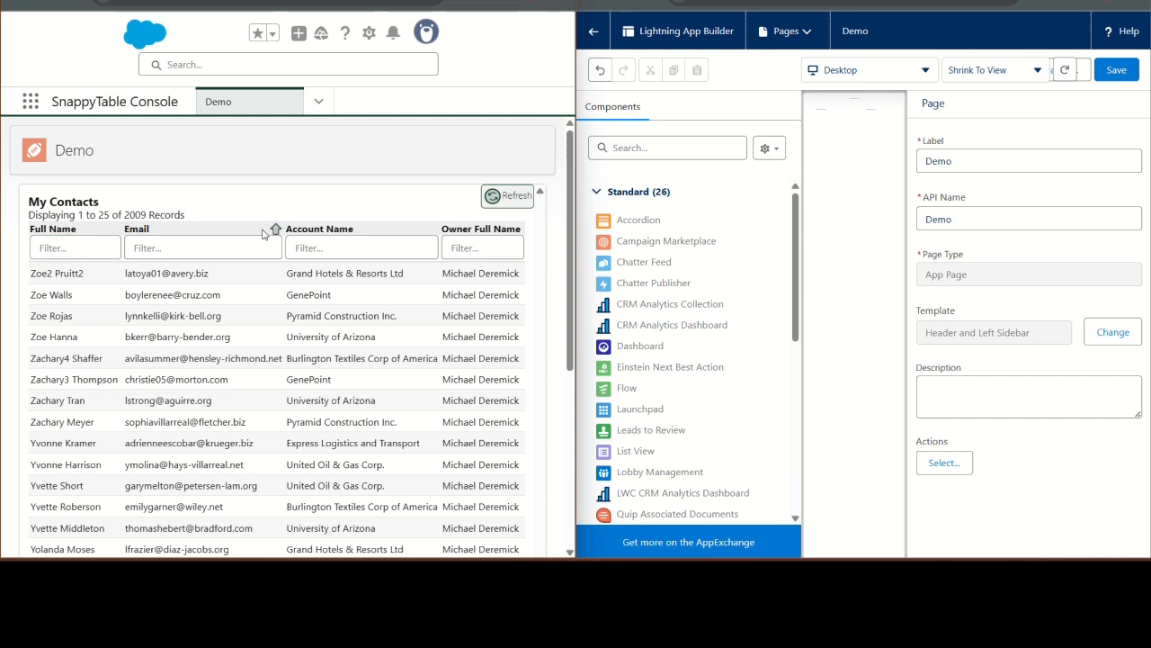
pyautogui.click(306, 230)
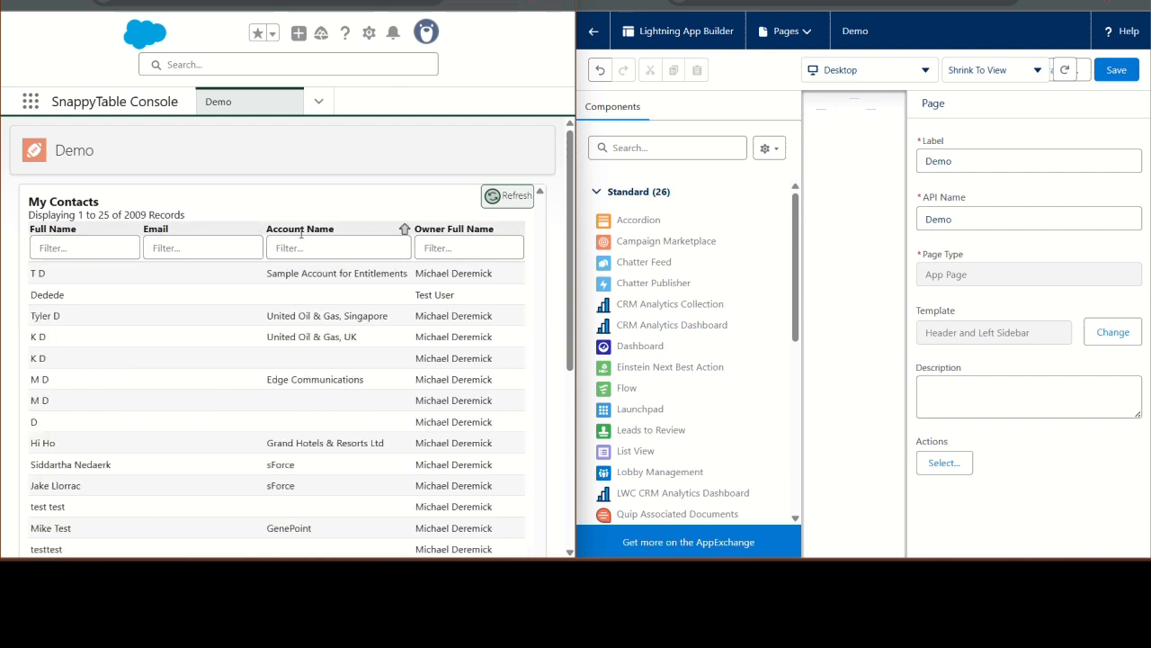
pyautogui.click(423, 232)
# Filter the My Contacts table's Full Name column by "mik" and clear that filter again.
pyautogui.click(99, 245)
pyautogui.write('mik')
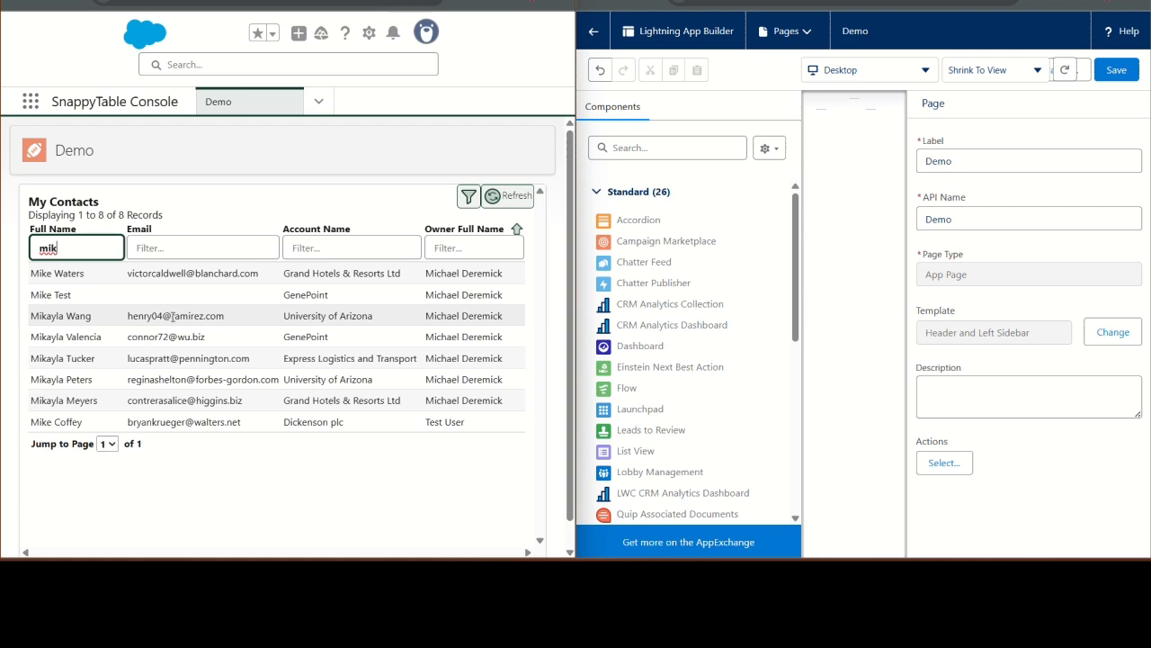
pyautogui.press('BackSpace')
pyautogui.press('BackSpace')
pyautogui.press('BackSpace')
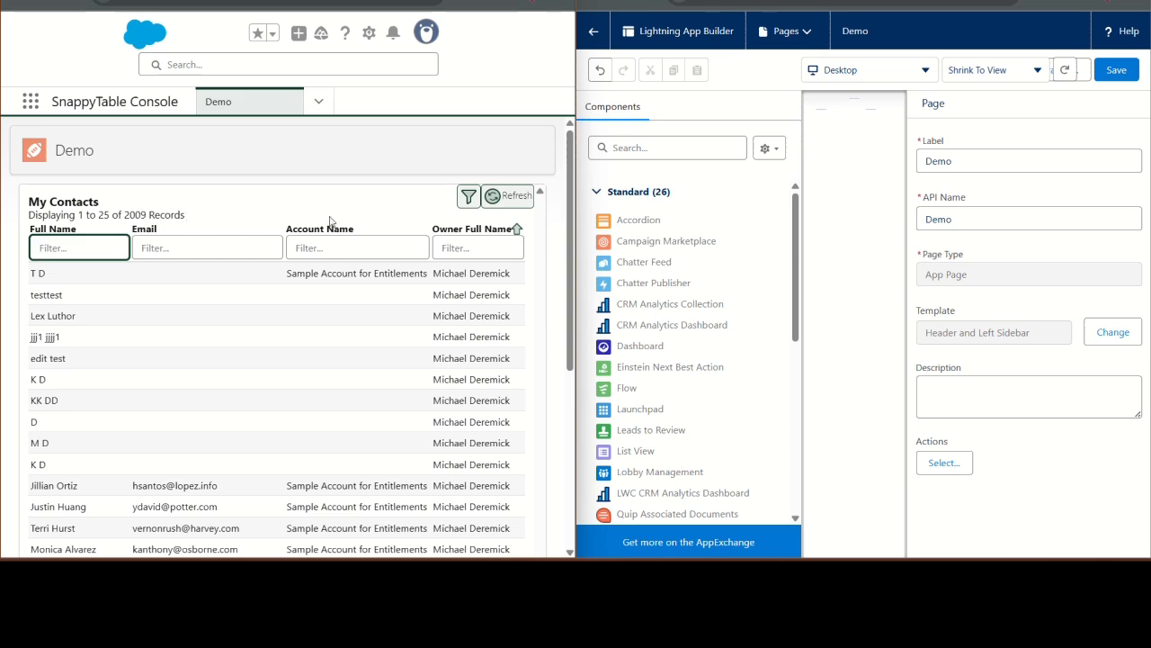
# Look through the rows of the My Contacts table down to its end and back to its header.
pyautogui.scroll(-2, 329, 229)
pyautogui.scroll(-1, 323, 229)
pyautogui.scroll(6, 319, 231)
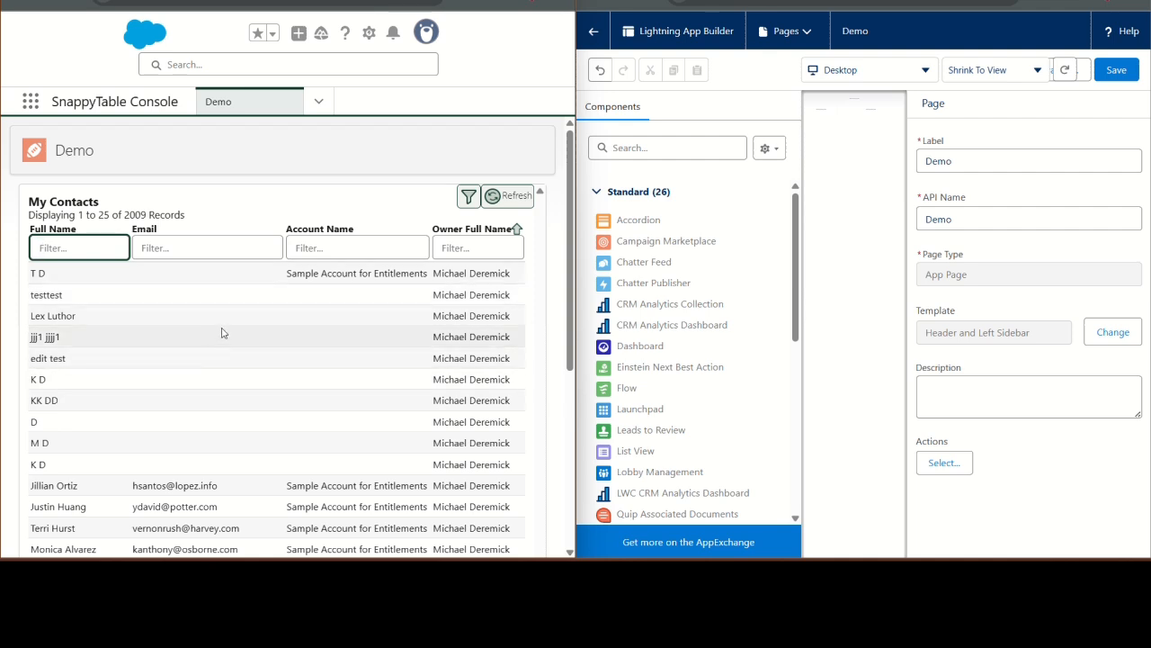
pyautogui.scroll(-5, 223, 332)
pyautogui.scroll(5, 223, 331)
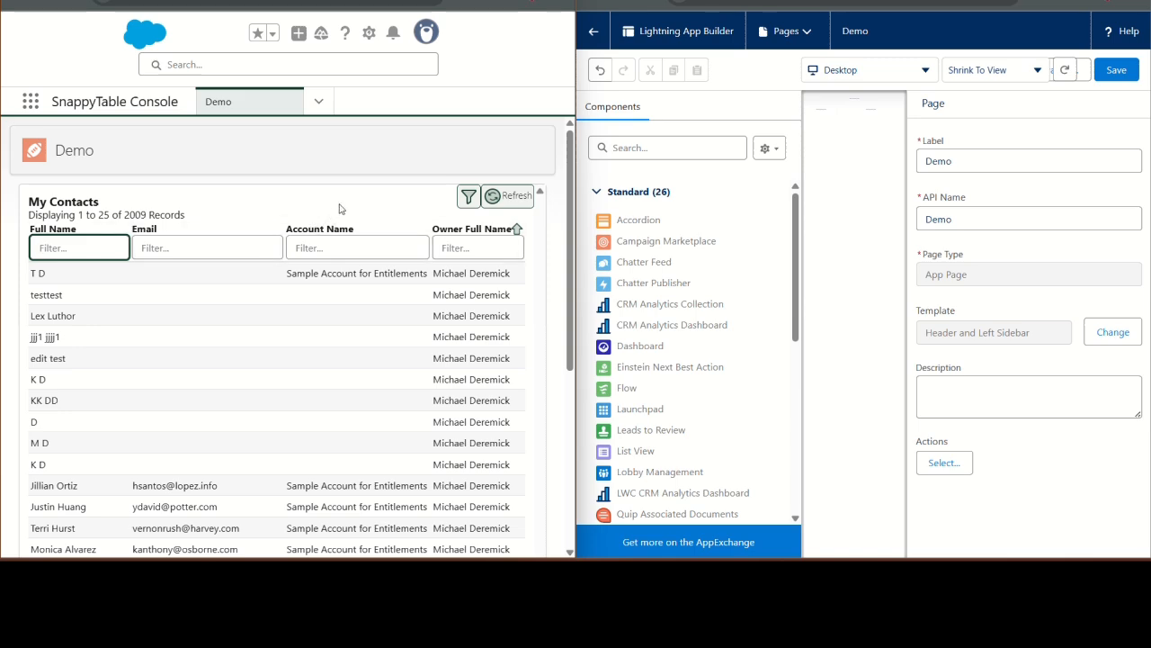
pyautogui.scroll(-5, 335, 211)
pyautogui.scroll(5, 339, 209)
# Search the components for "sna" and place the Snappy Table component in the page's header region.
pyautogui.click(664, 142)
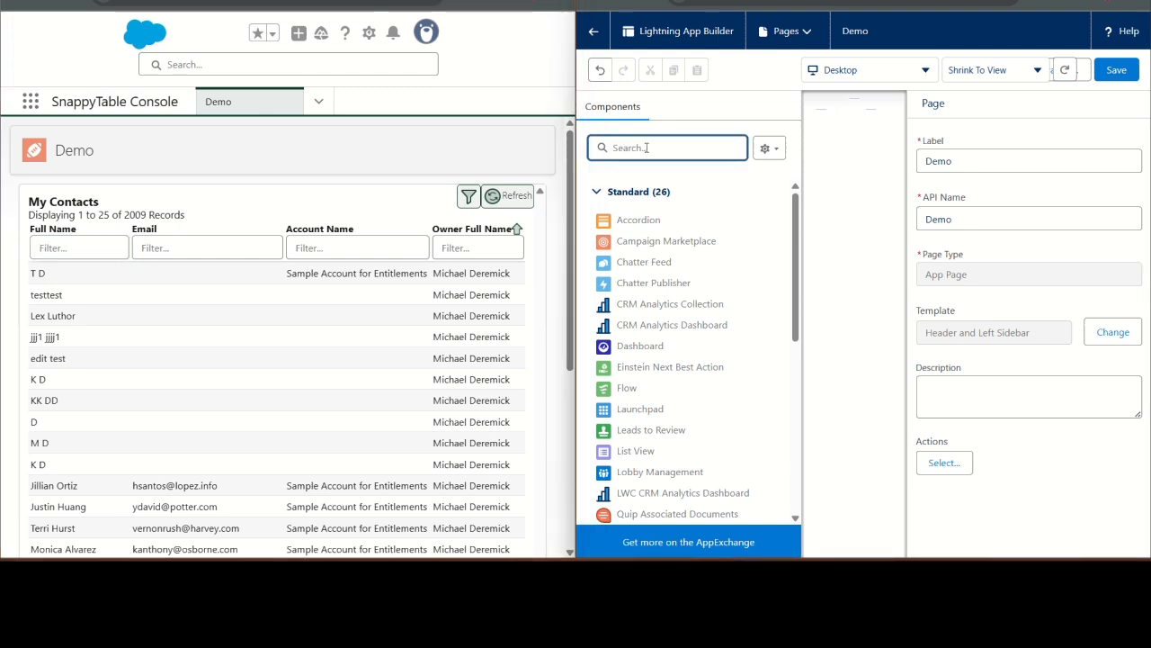
pyautogui.write('sna')
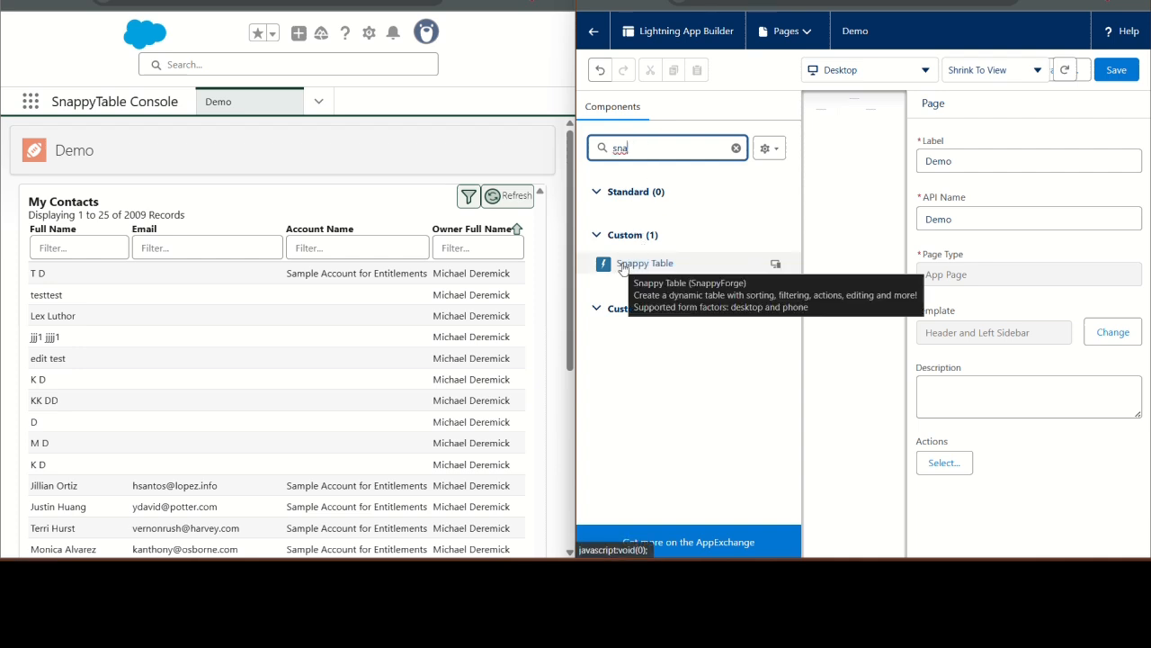
pyautogui.moveTo(622, 268); pyautogui.dragTo(764, 191)
pyautogui.moveTo(808, 126); pyautogui.dragTo(826, 99)
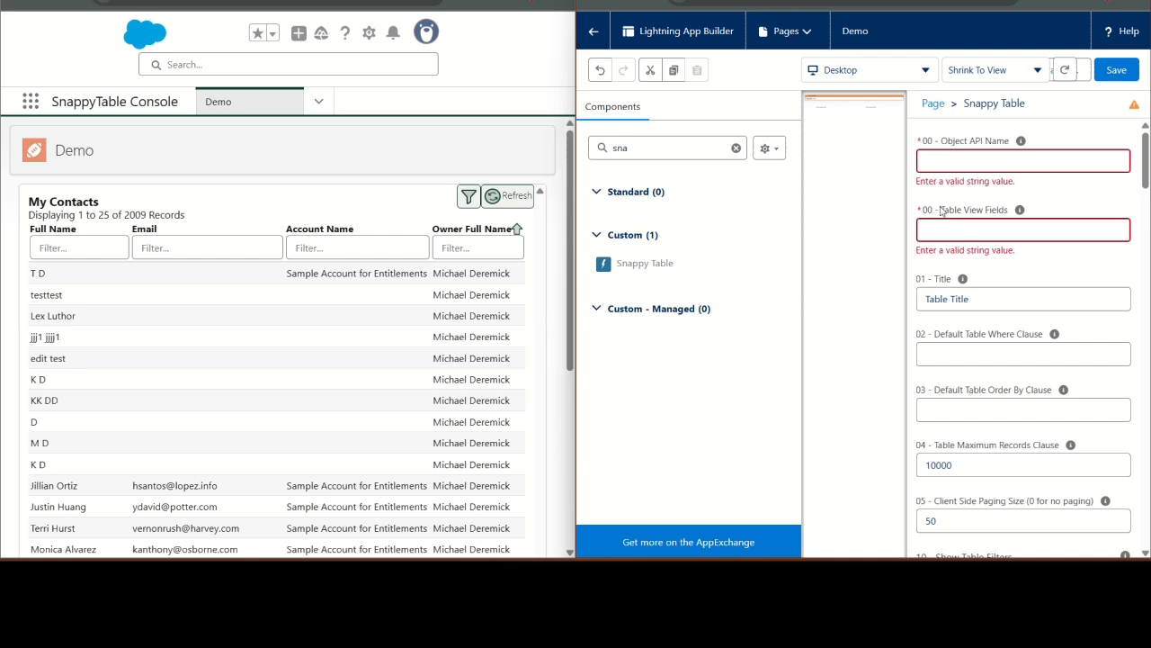
# Set the Snappy Table's Object API Name to Contact and its Table View Fields to Phone,EMail,Name,Account.Name,Owner.Name.
pyautogui.click(954, 158)
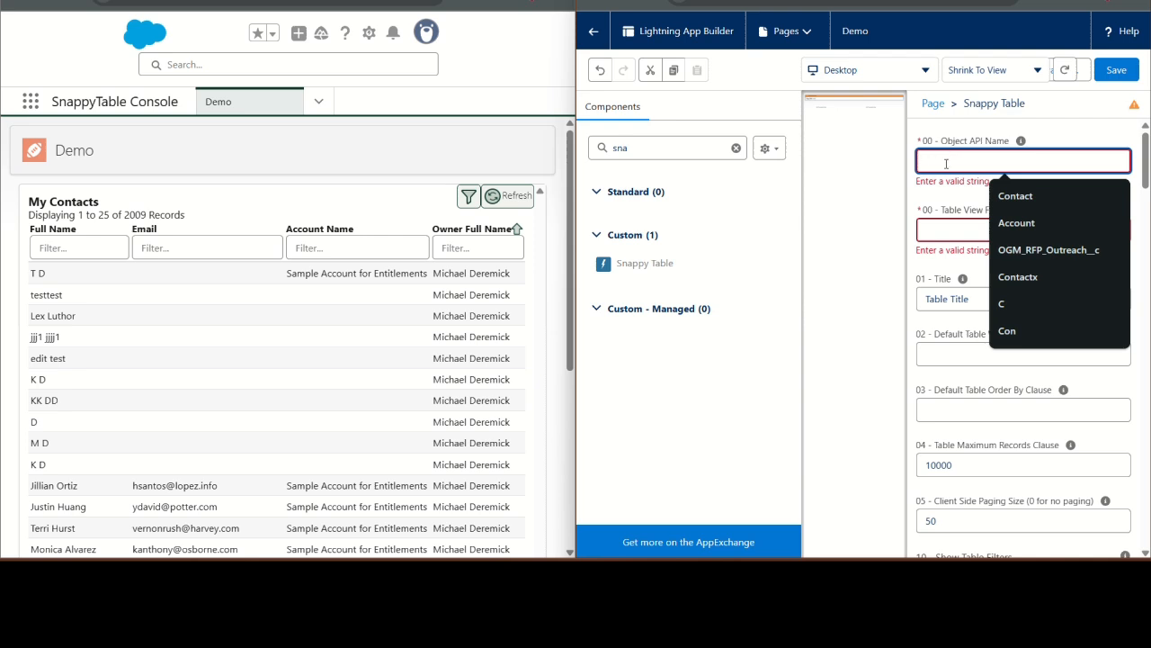
pyautogui.write('Contact')
pyautogui.press('Tab')
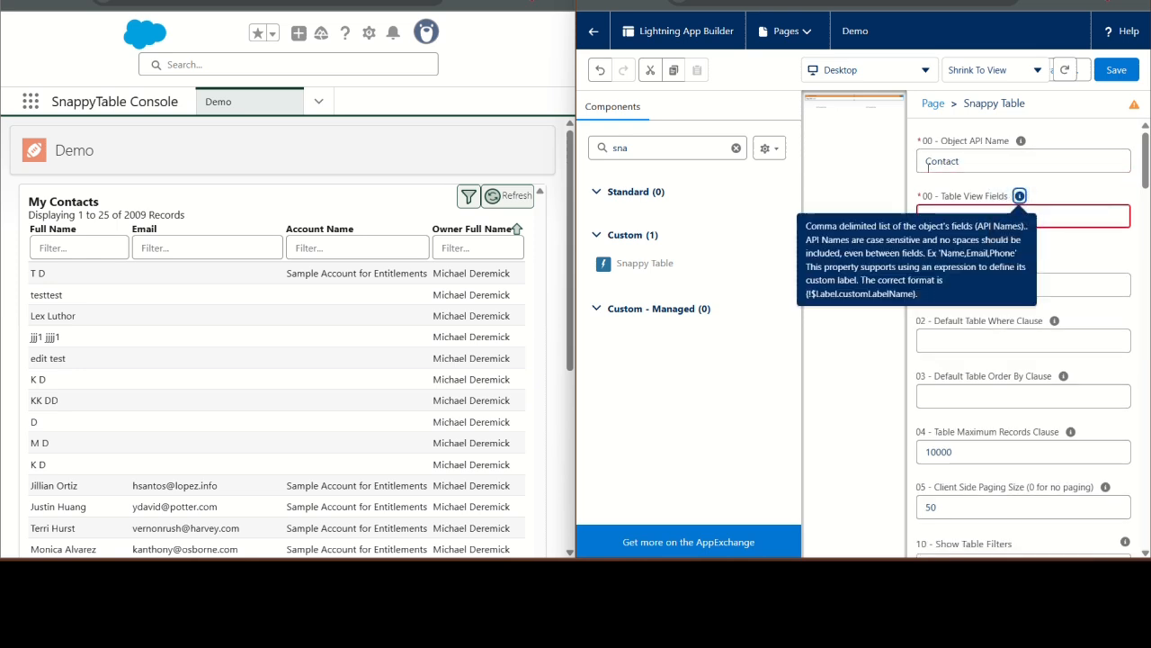
pyautogui.press('Tab')
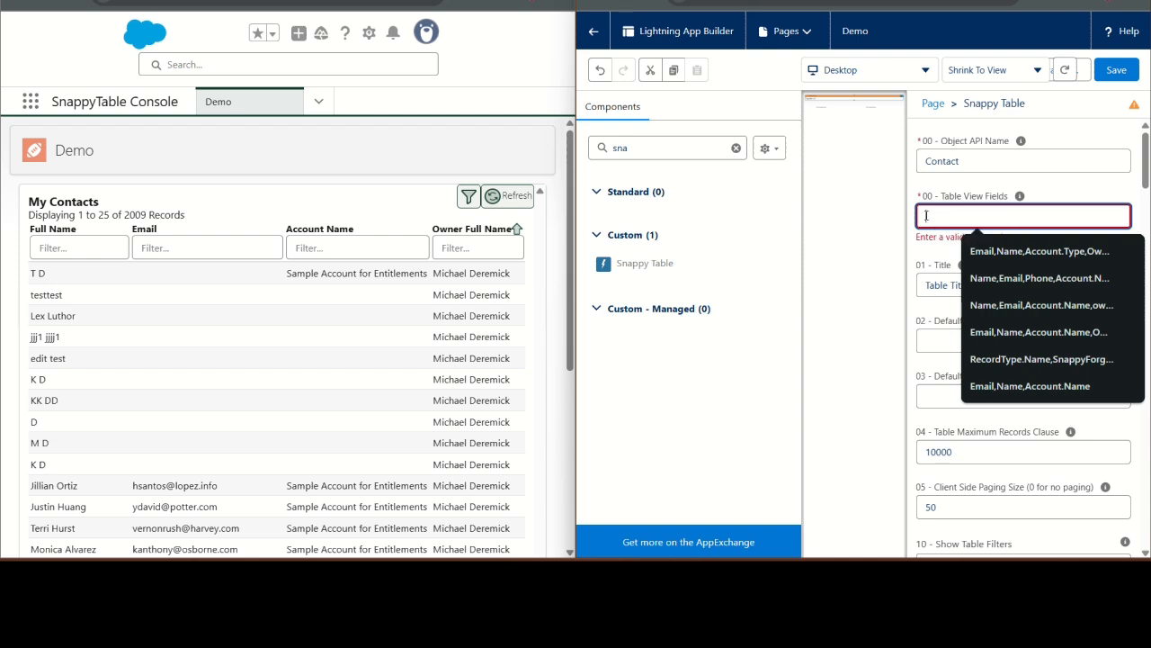
pyautogui.write('Phone,EMai')
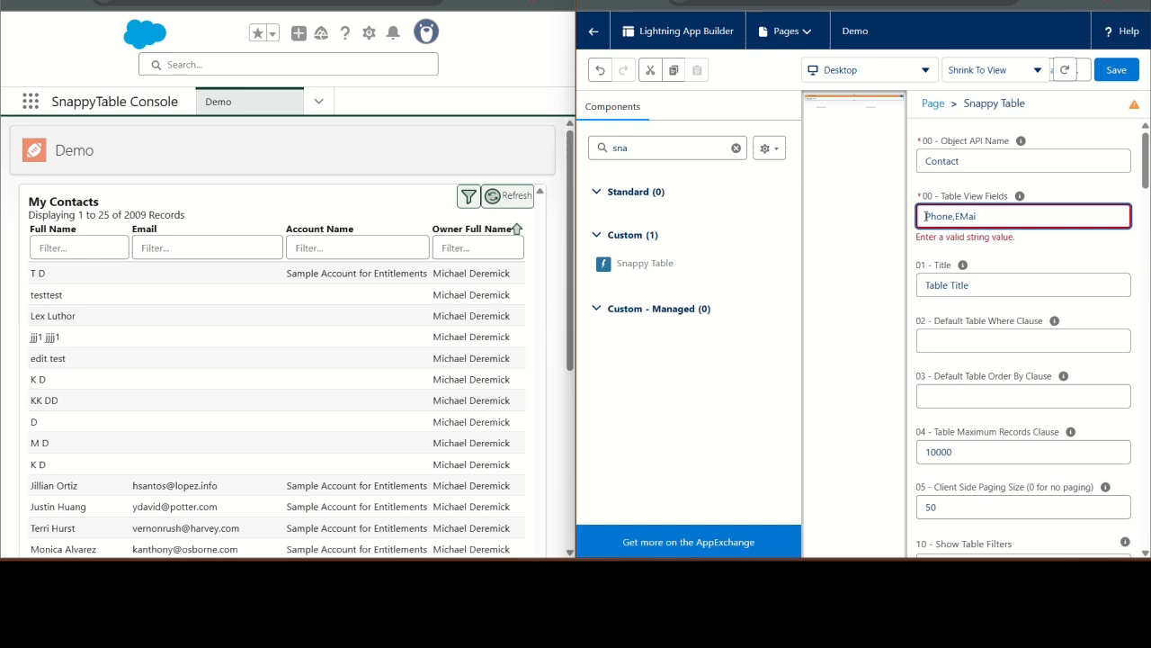
pyautogui.write('l,Name,Account.Name')
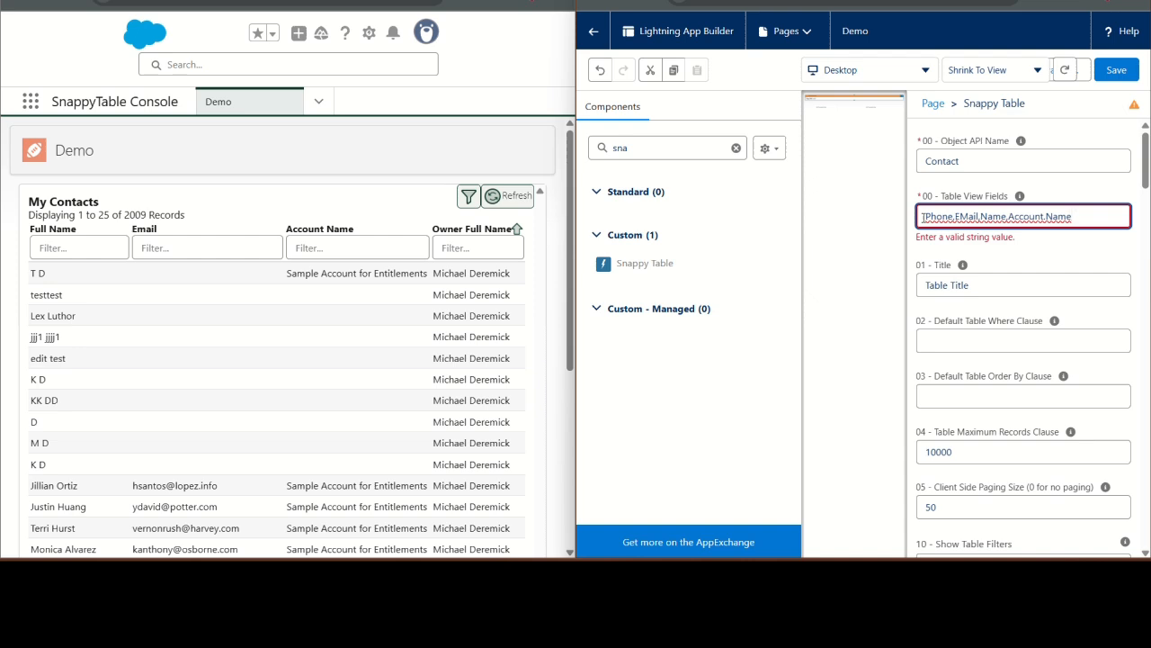
pyautogui.write(',Owe')
pyautogui.write('ner.Name')
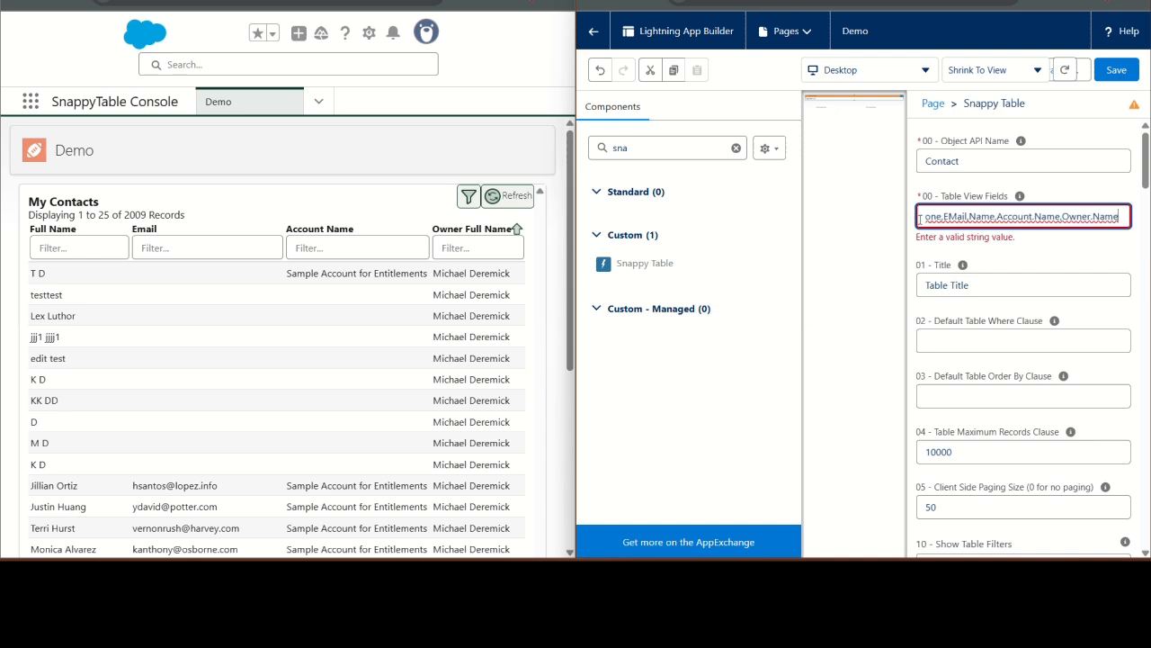
pyautogui.press('Tab')
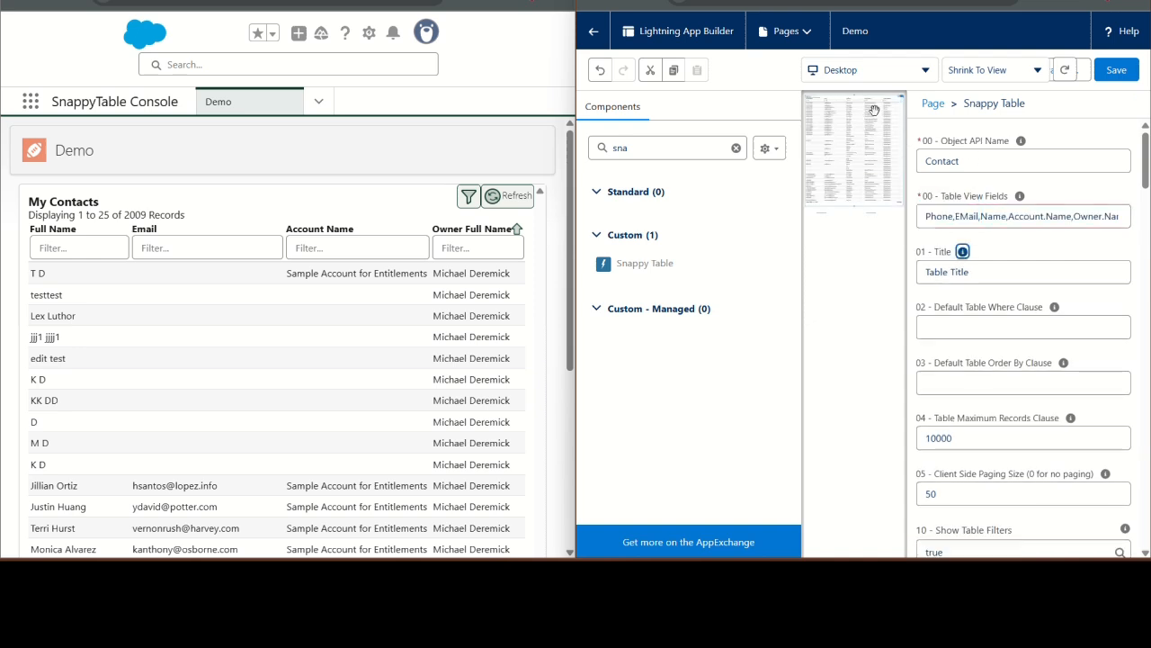
# Save the Demo page in the builder and reload the live Demo page.
pyautogui.click(1116, 70)
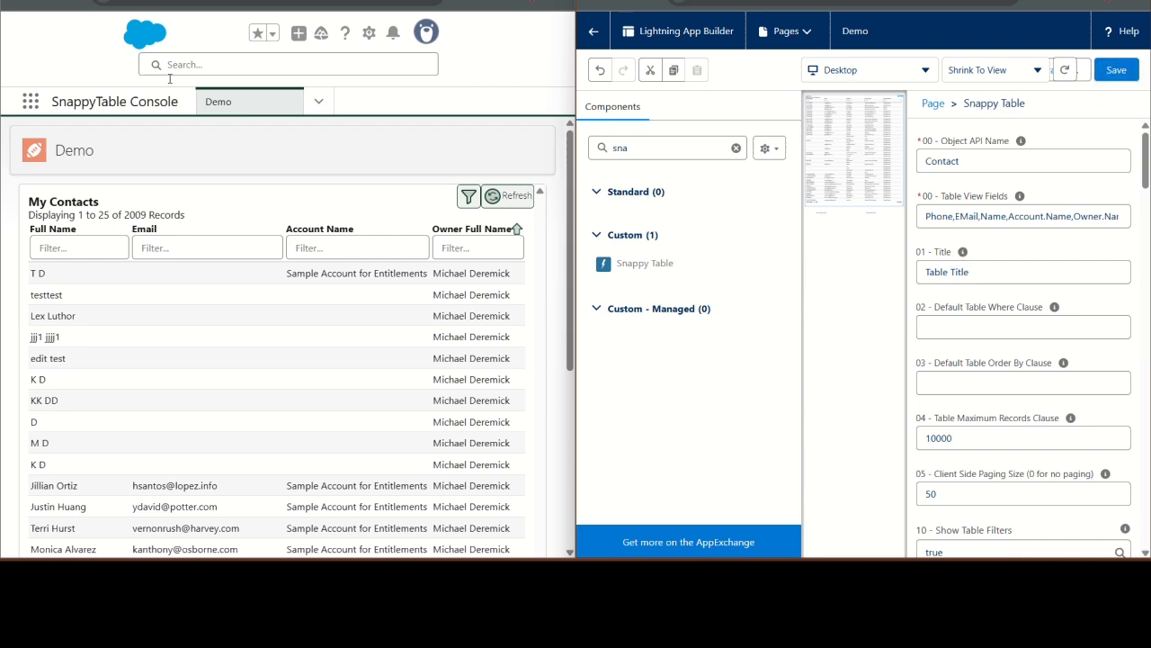
pyautogui.click(69, 1)
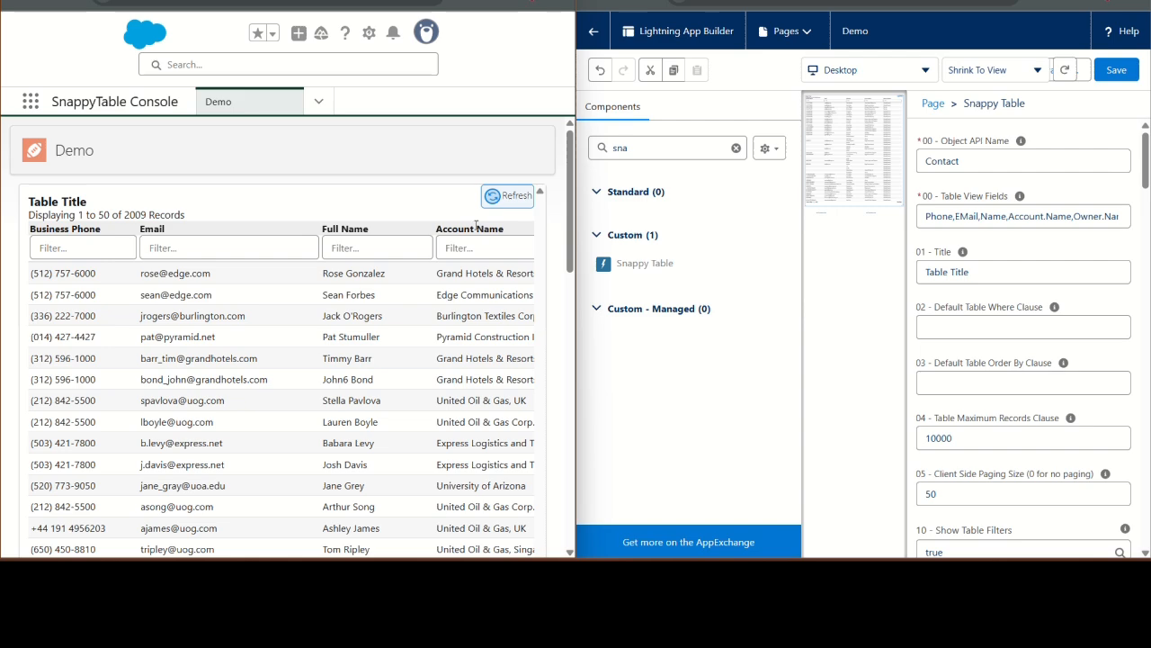
# Jump to page 15 of the new contact table, and go one page forward and back.
pyautogui.scroll(-10, 221, 306)
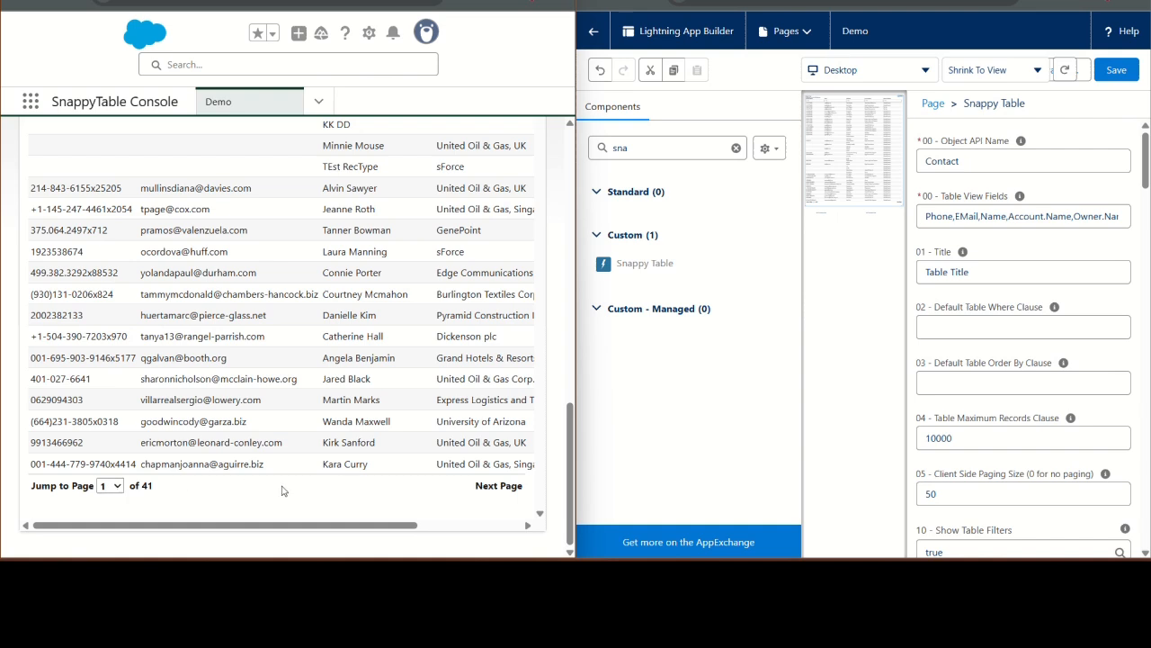
pyautogui.click(119, 486)
pyautogui.click(112, 380)
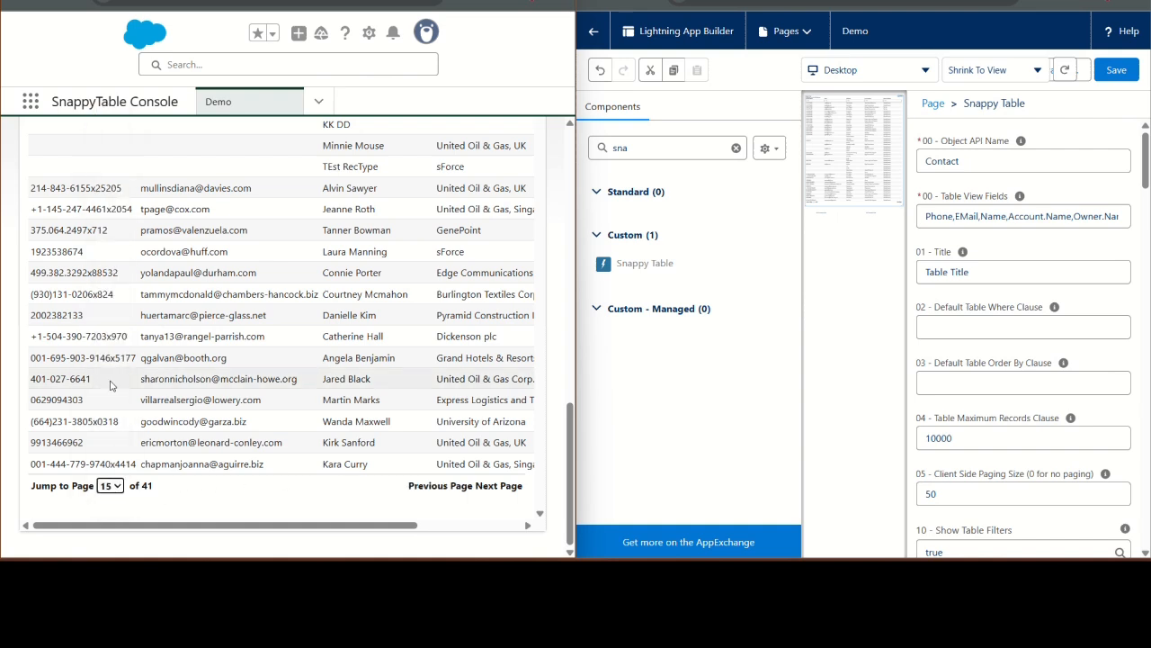
pyautogui.click(486, 486)
pyautogui.click(452, 487)
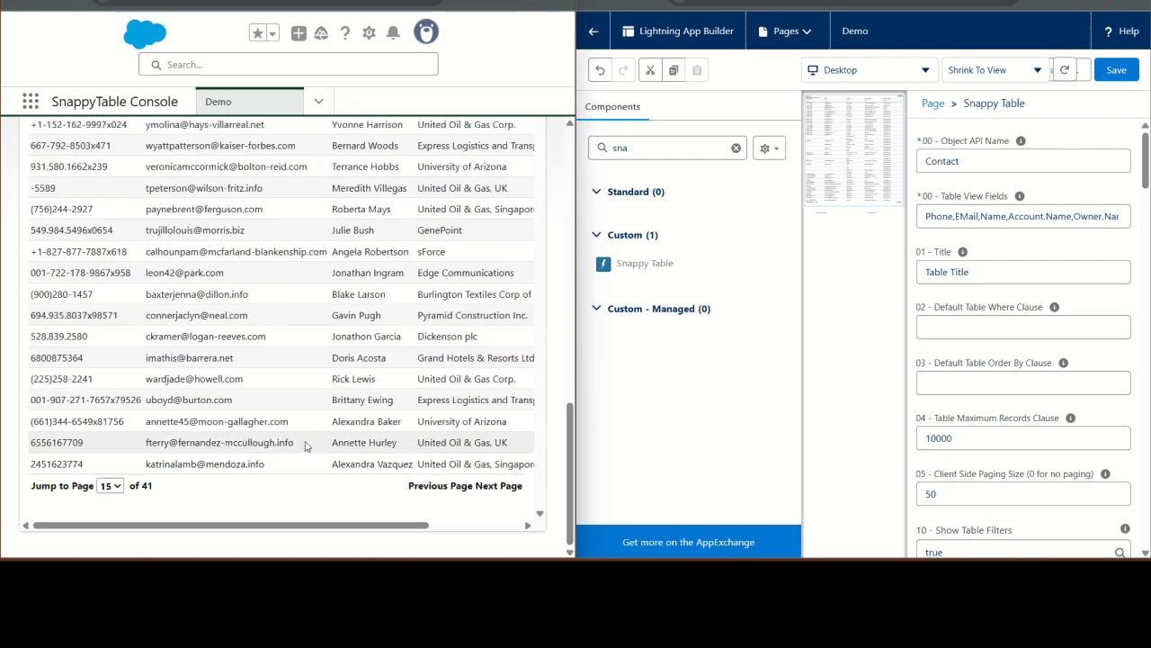
pyautogui.scroll(5, 233, 315)
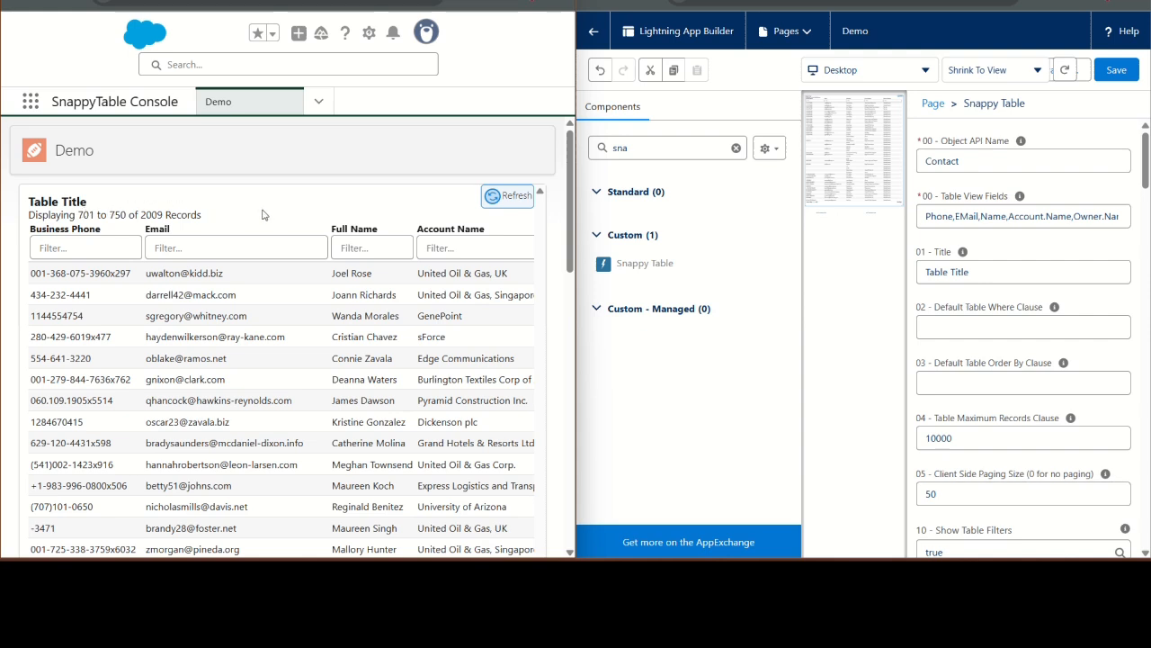
# Append colorize to the Snappy Table's CSS Master Class so it reads "snappy medium colorize".
pyautogui.moveTo(978, 250)
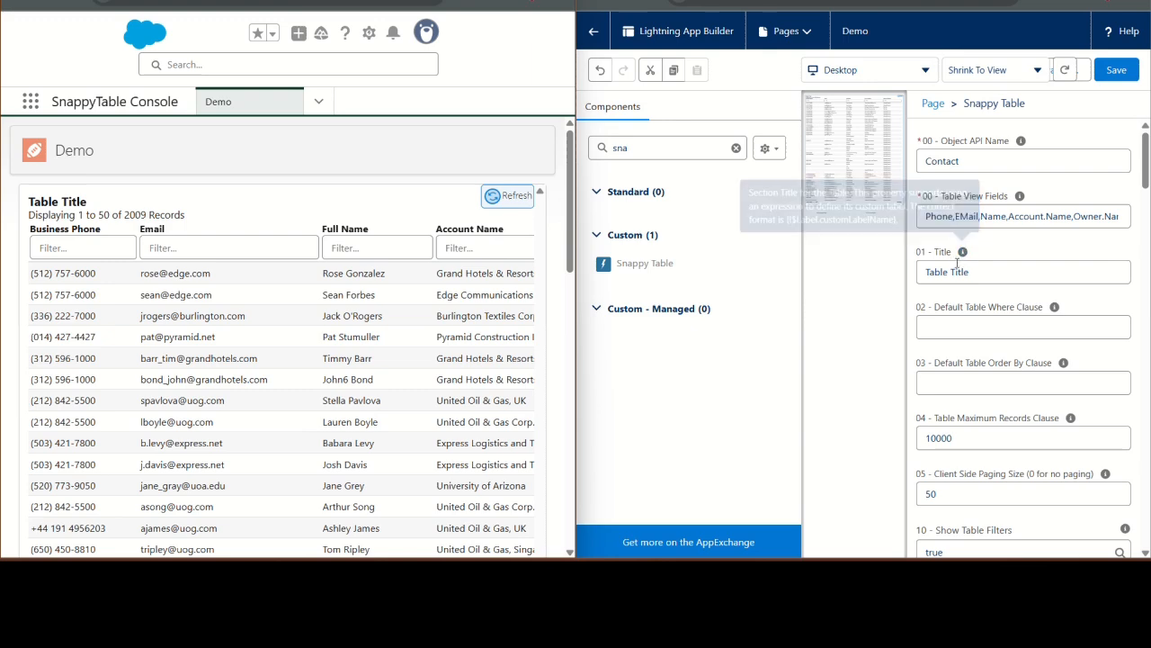
pyautogui.scroll(-20, 959, 263)
pyautogui.scroll(-20, 960, 298)
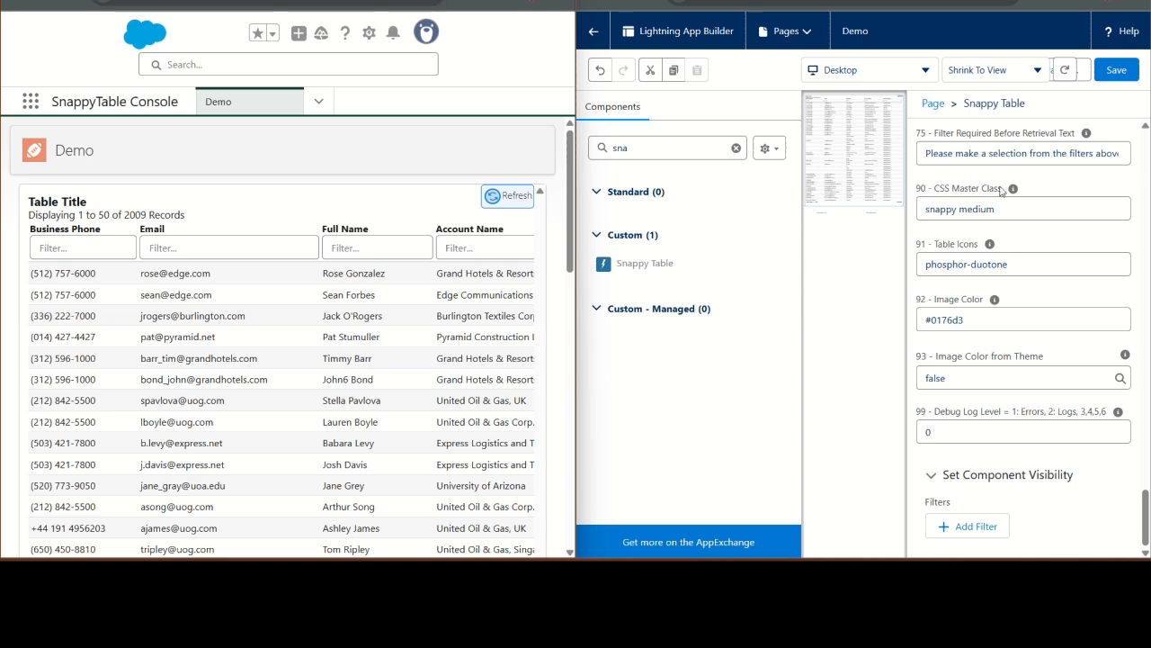
pyautogui.moveTo(1013, 191)
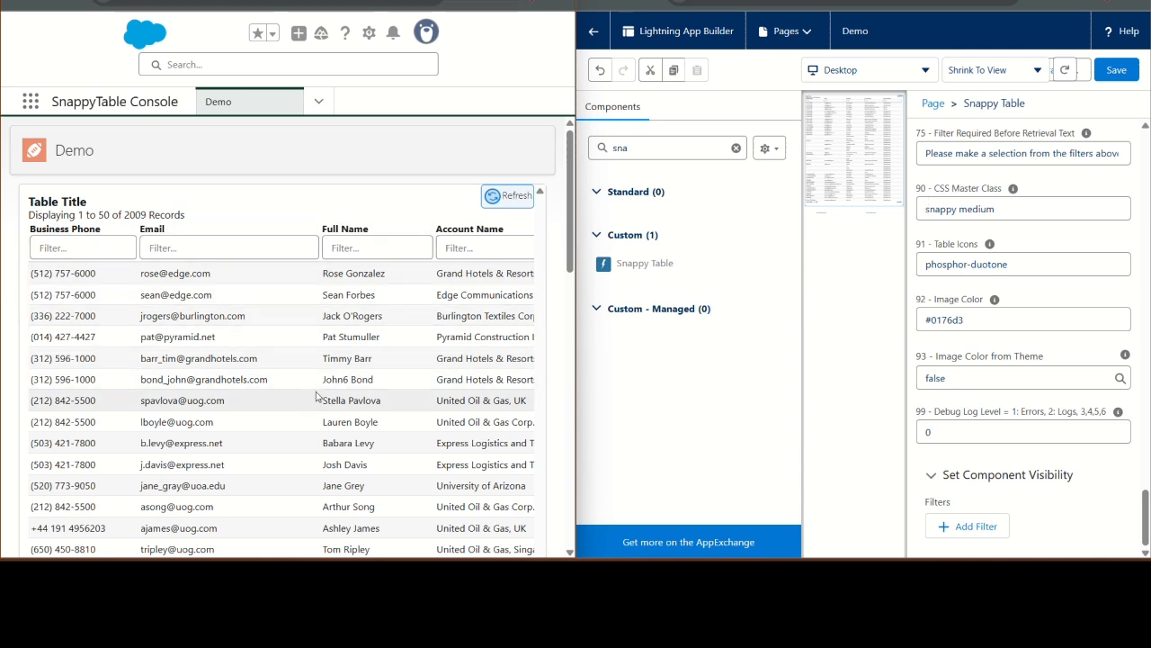
pyautogui.click(1012, 215)
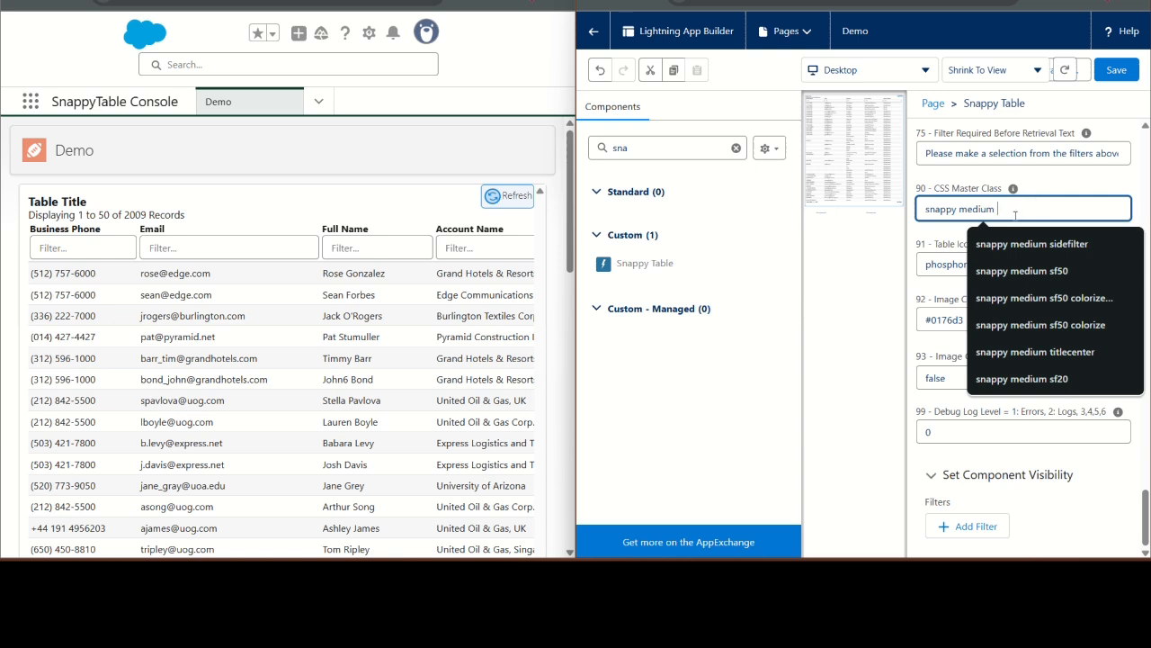
pyautogui.write('colorize')
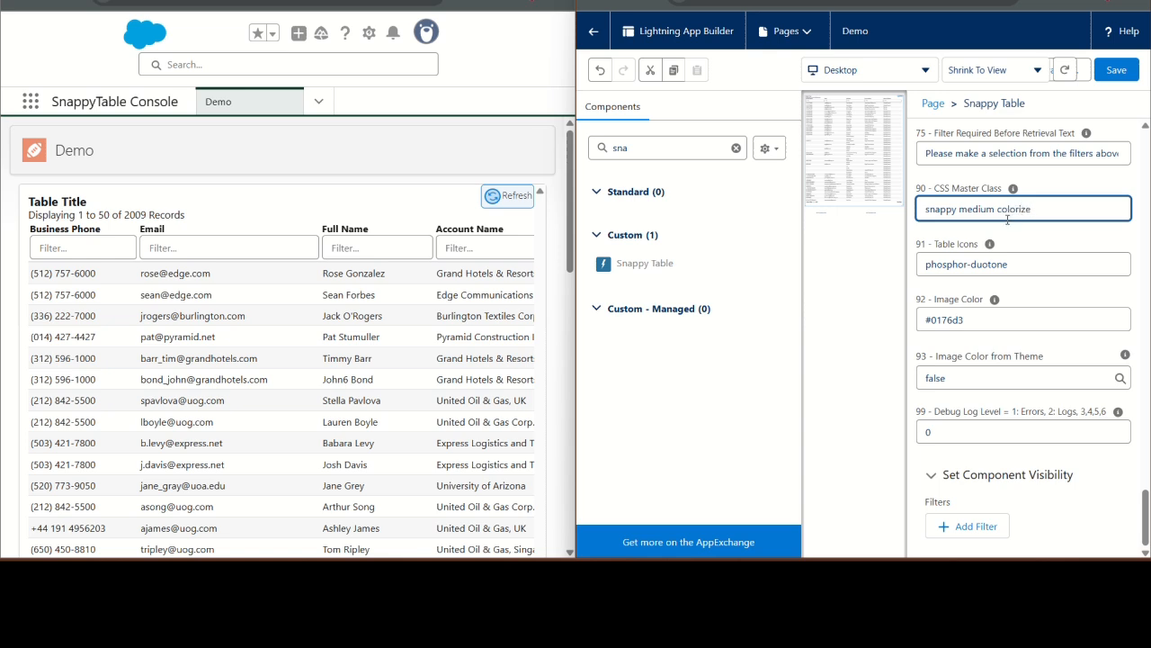
pyautogui.press('Tab')
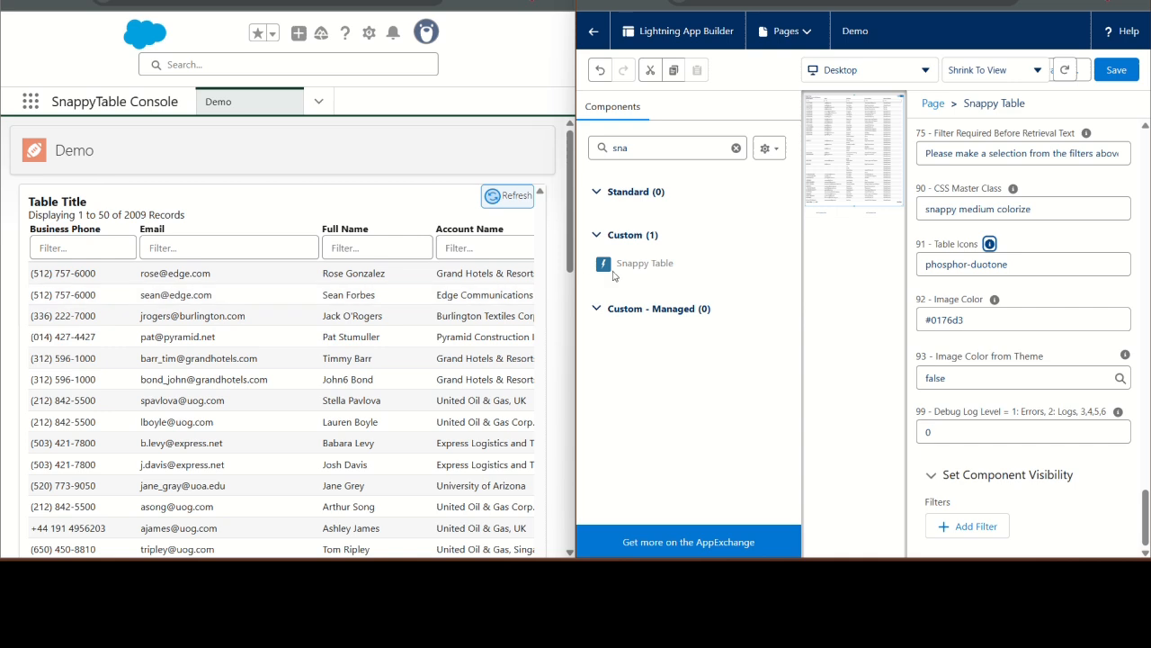
# Remove colorize from the Snappy Table's CSS Master Class.
pyautogui.click(1036, 212)
pyautogui.doubleClick(1010, 210)
pyautogui.press('BackSpace')
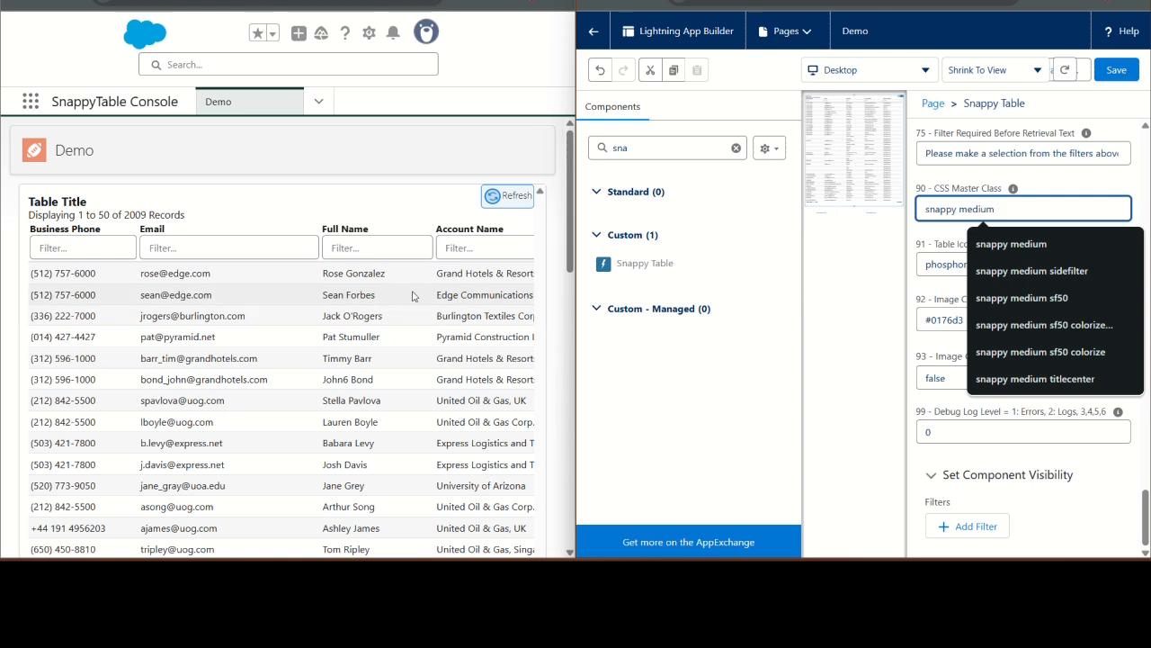
# Set the CSS Master Class to "snappy large", and save and reload the Demo page.
pyautogui.doubleClick(977, 209)
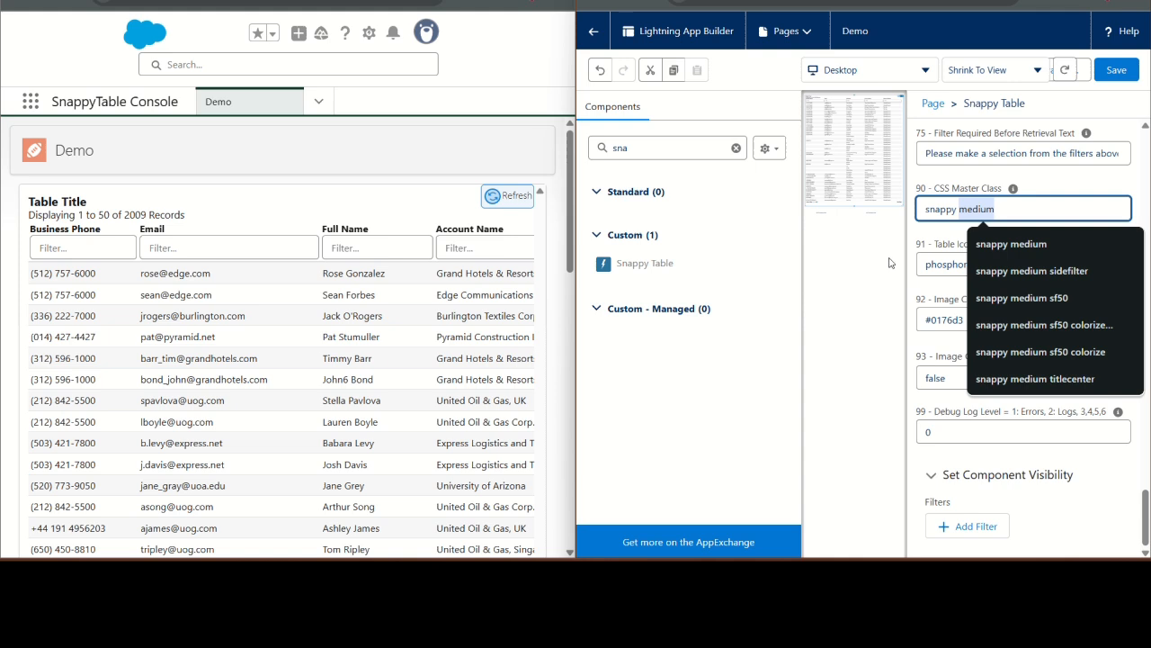
pyautogui.write('large')
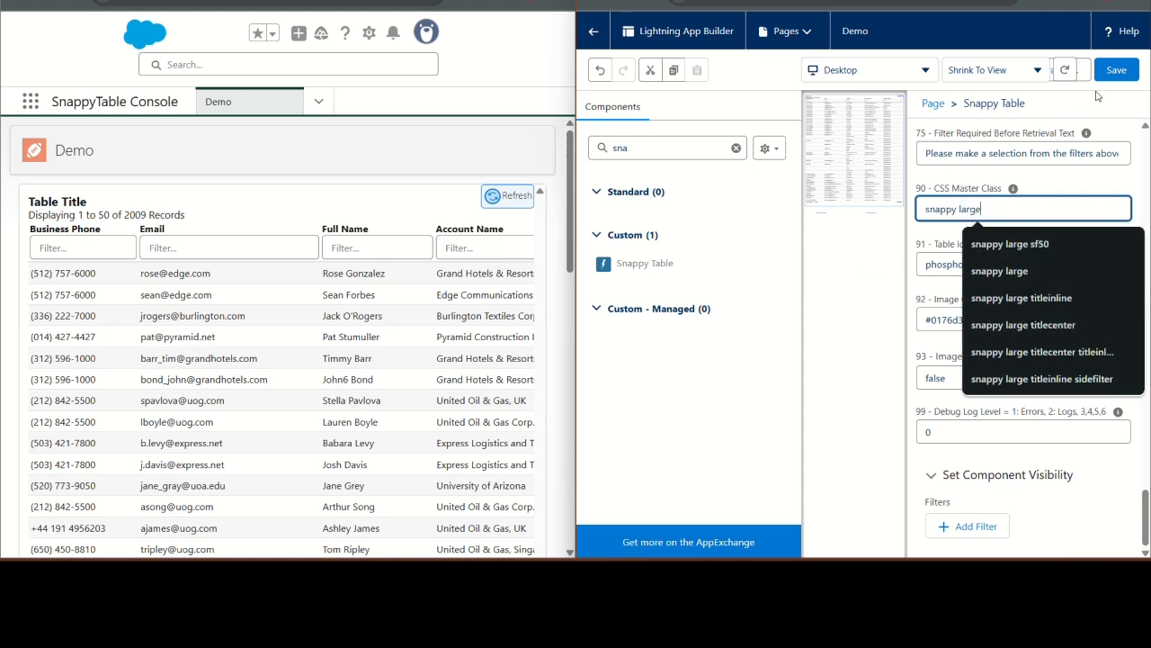
pyautogui.click(1117, 70)
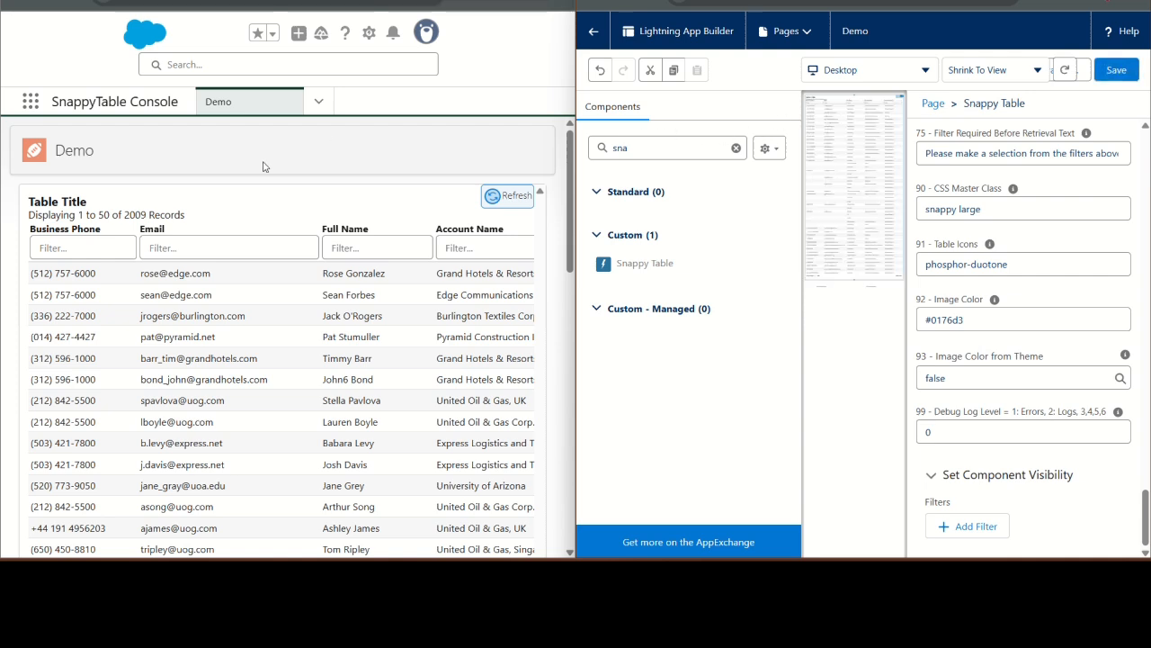
pyautogui.click(75, 3)
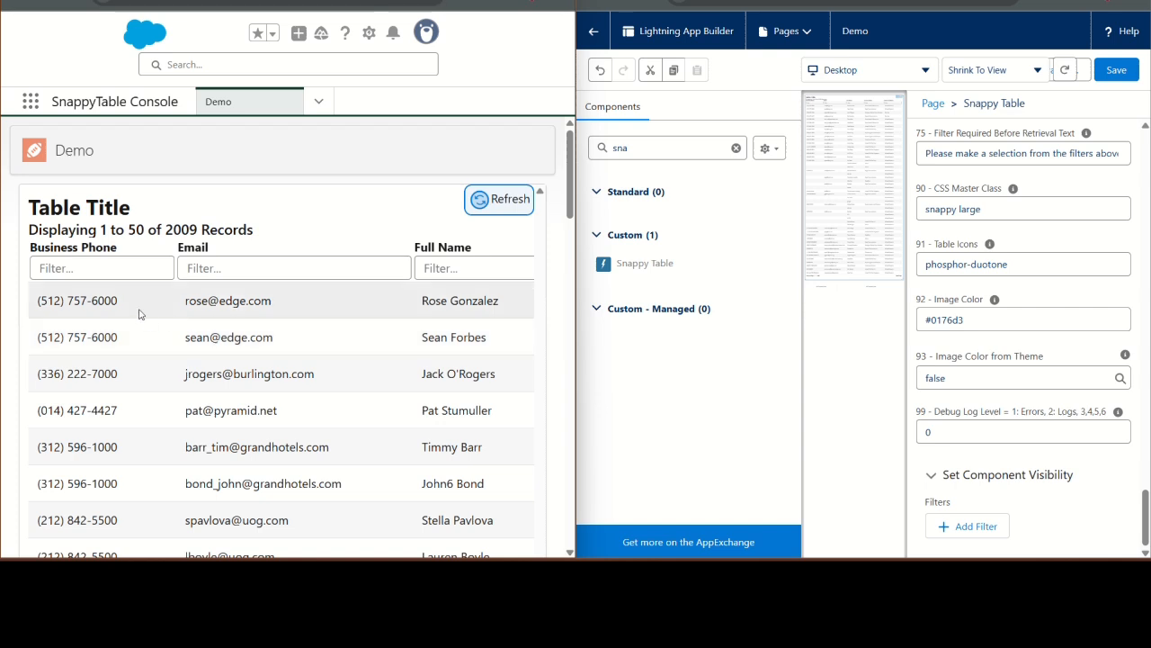
# Set the Snappy Table's CSS Master Class to "snappy small", then save and reload the Demo page.
pyautogui.doubleClick(968, 211)
pyautogui.write('s')
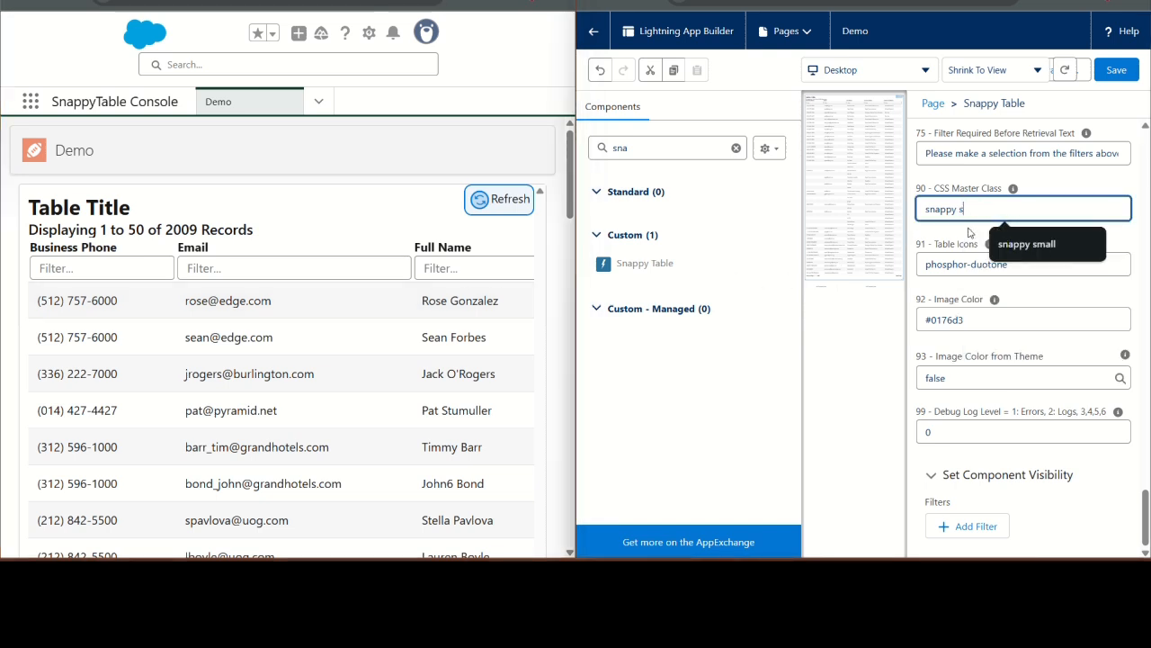
pyautogui.write('mall')
pyautogui.press('Tab')
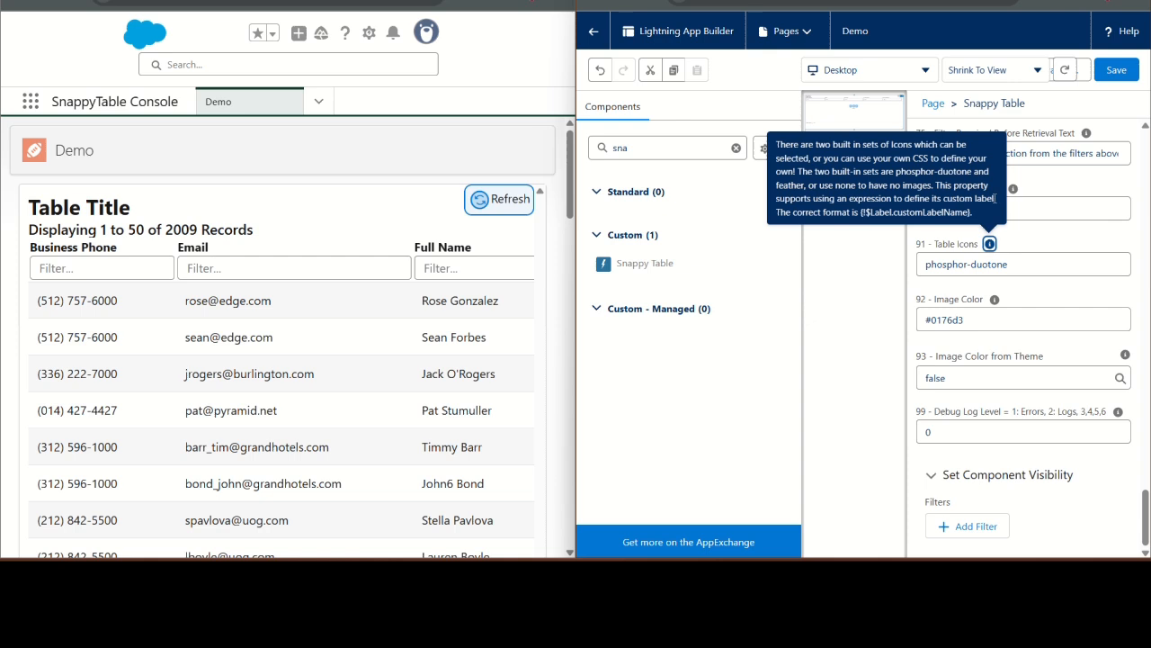
pyautogui.click(1115, 80)
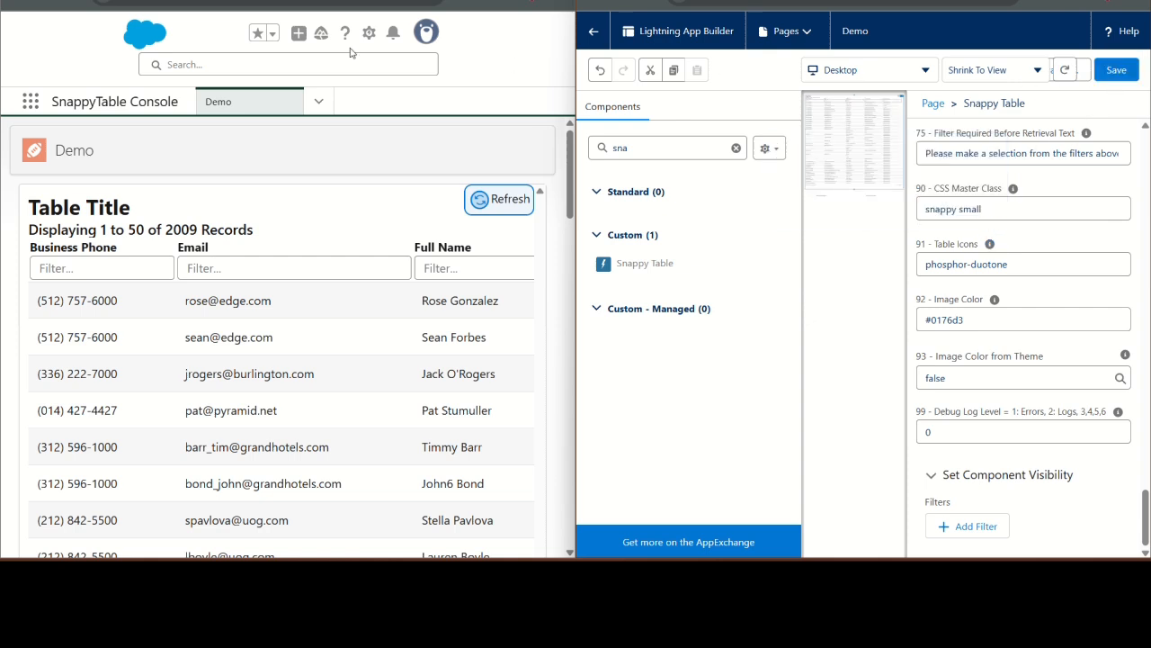
pyautogui.click(69, 2)
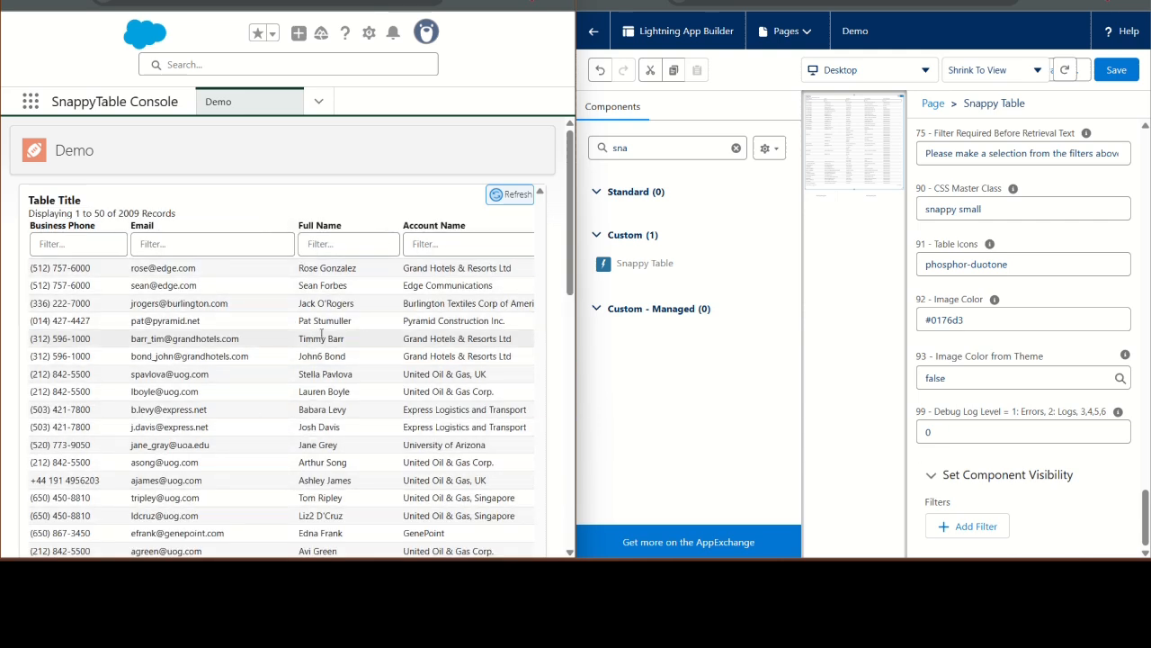
# Set the CSS Master Class to "snappy medium", review the help text on its available modifiers, and save the page.
pyautogui.doubleClick(967, 208)
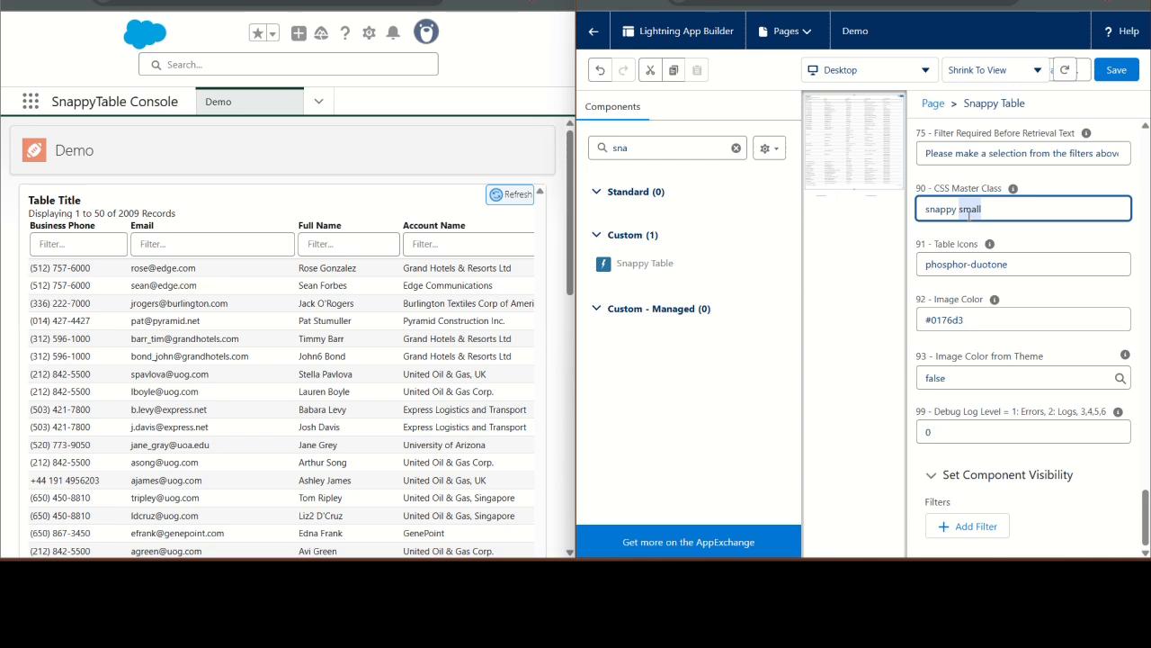
pyautogui.write('medium')
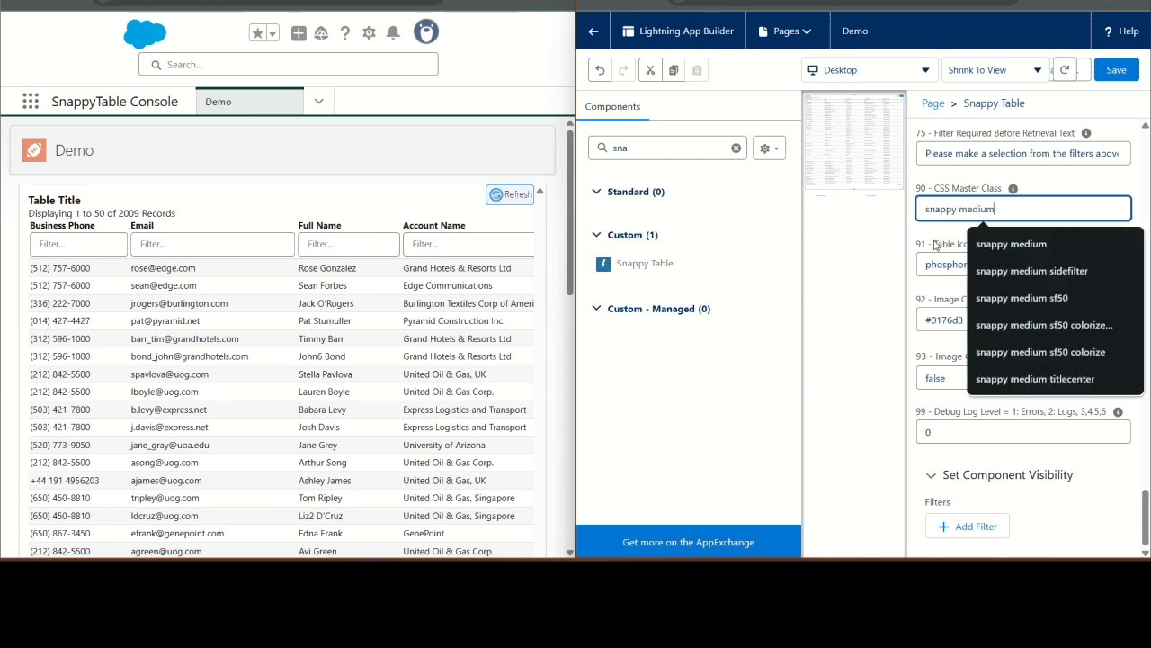
pyautogui.click(1028, 187)
pyautogui.moveTo(1012, 192)
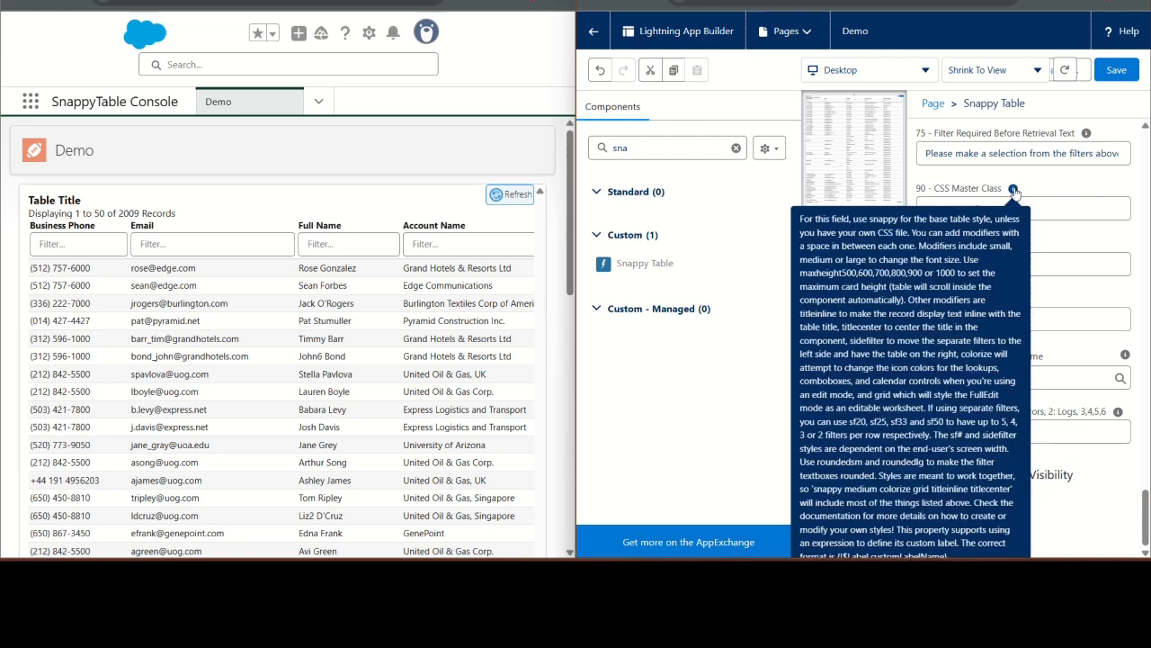
pyautogui.moveTo(1086, 135)
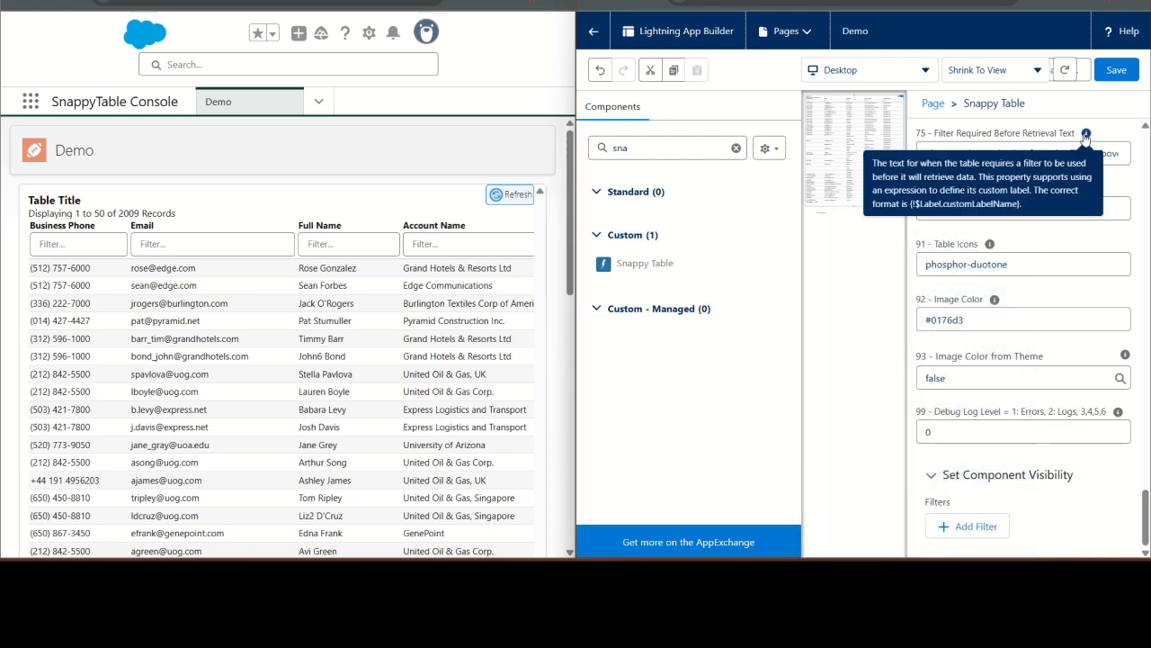
pyautogui.moveTo(997, 305)
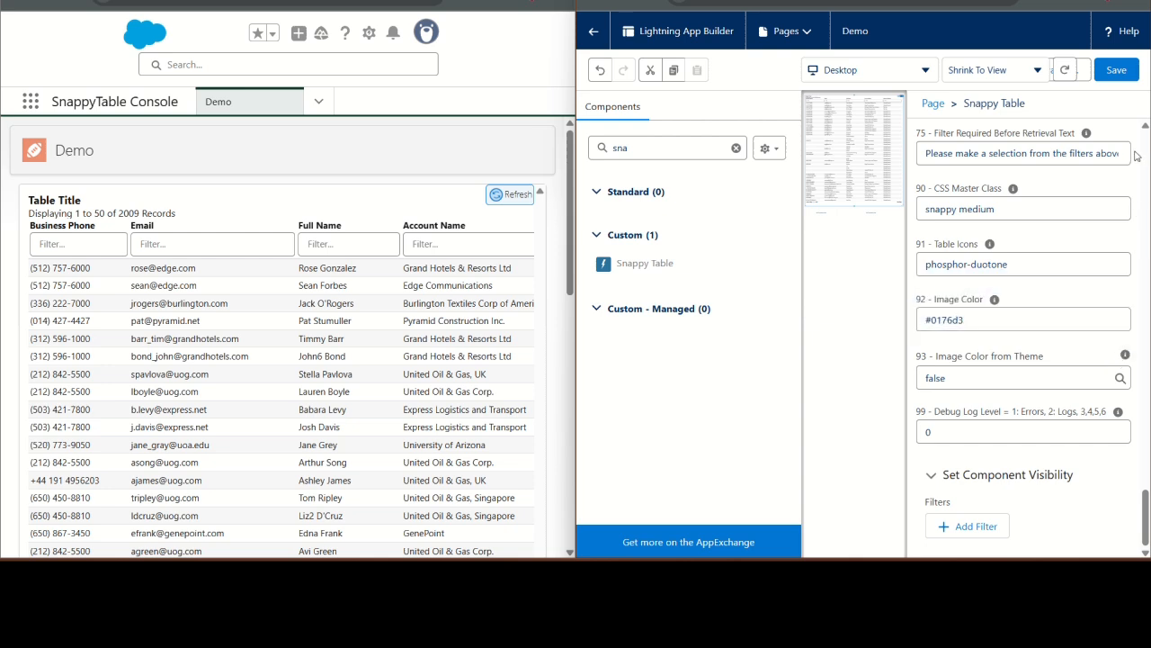
pyautogui.click(1114, 75)
# Set the Table Icons property to feather, and save and reload the Demo page.
pyautogui.doubleClick(1018, 261)
pyautogui.moveTo(1020, 263); pyautogui.dragTo(920, 266)
pyautogui.moveTo(1018, 265); pyautogui.dragTo(919, 261)
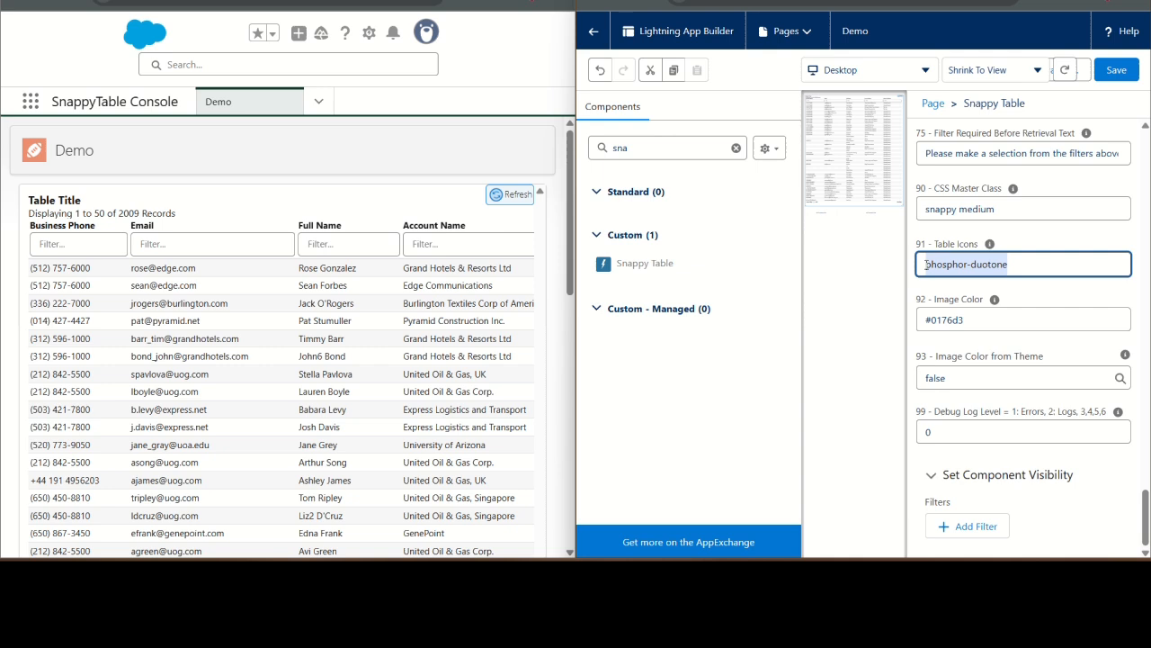
pyautogui.write('feather')
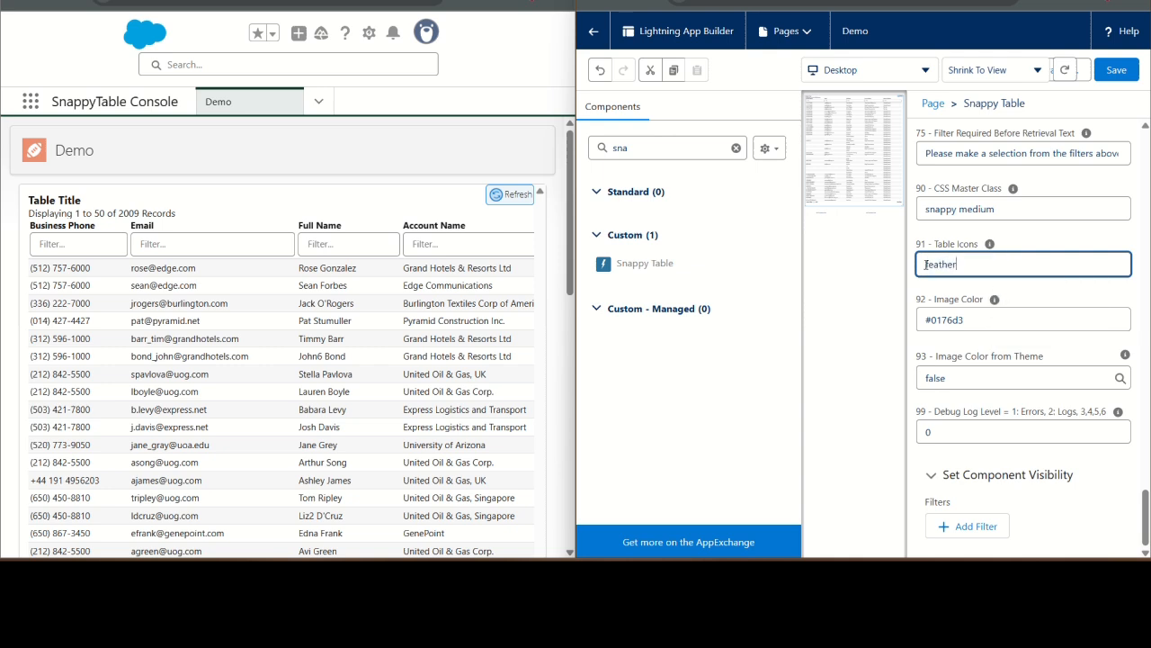
pyautogui.click(1113, 74)
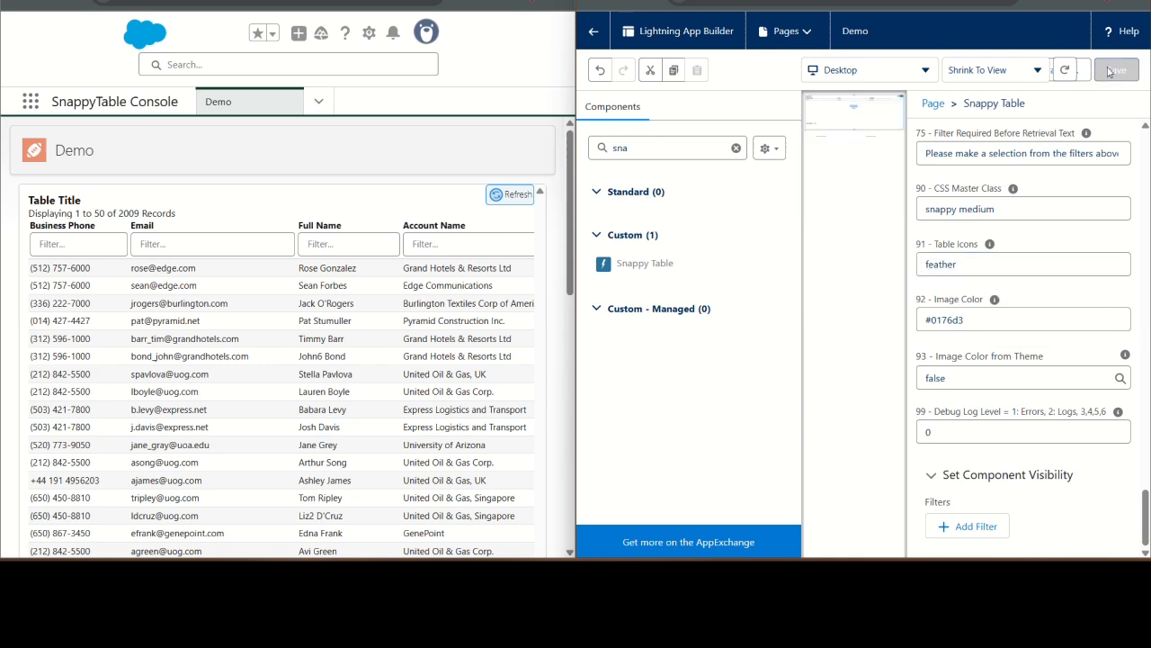
pyautogui.click(509, 194)
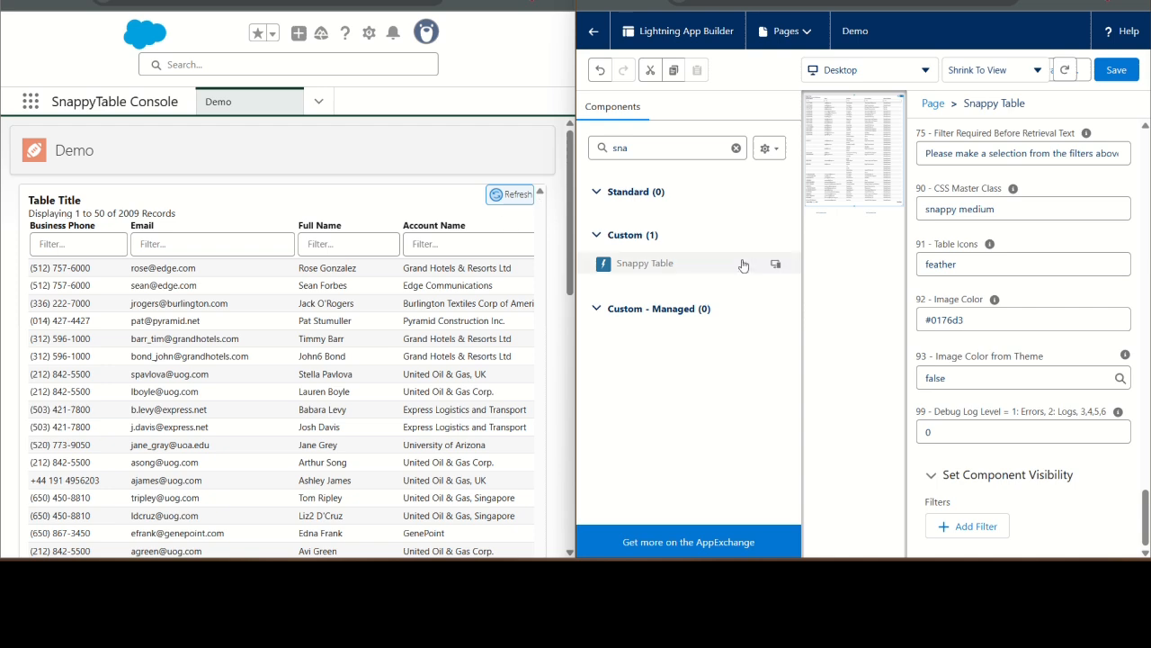
pyautogui.click(82, 7)
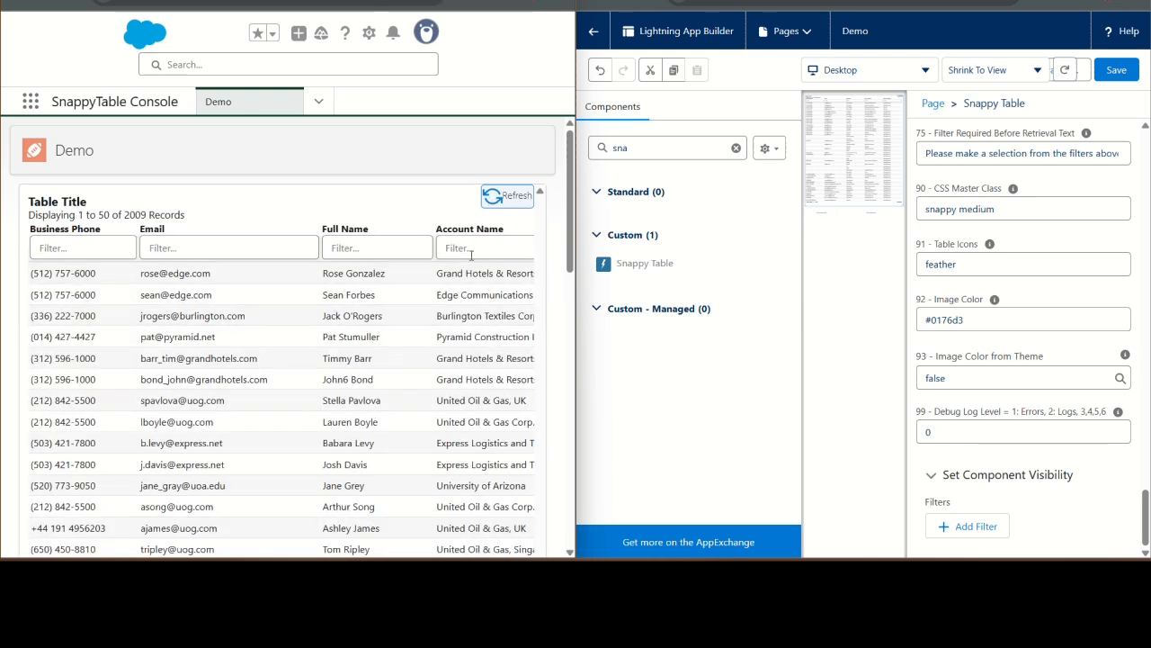
# Set the Table Icons property to none, and save and reload the Demo page.
pyautogui.click(952, 262)
pyautogui.doubleClick(952, 262)
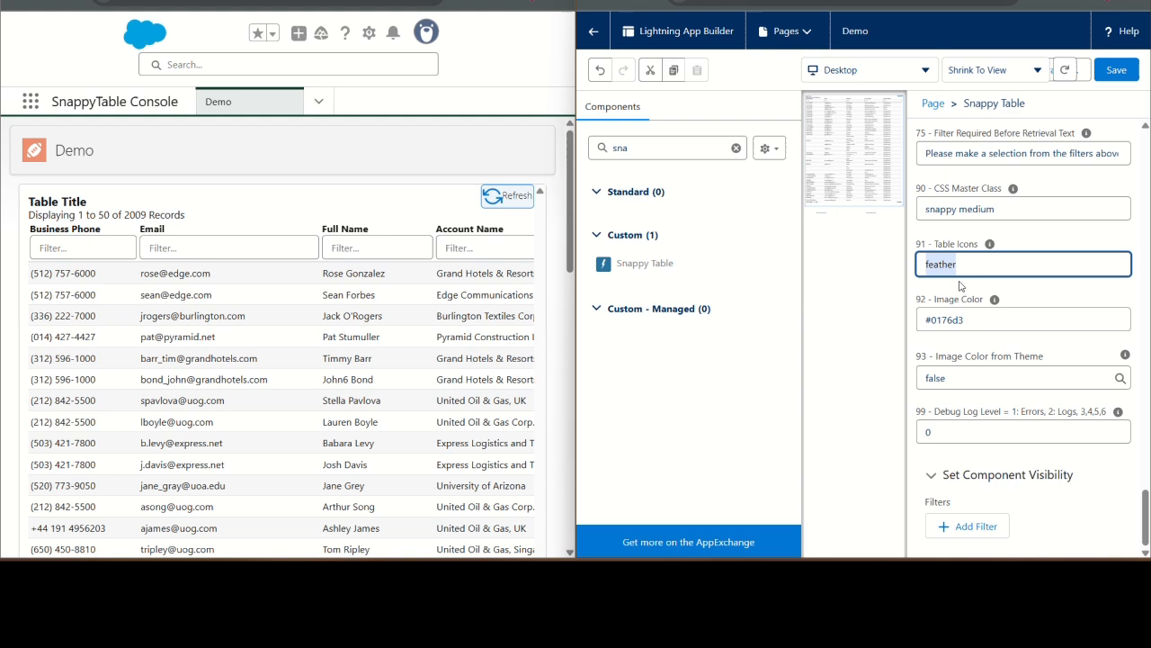
pyautogui.write('none')
pyautogui.click(1099, 79)
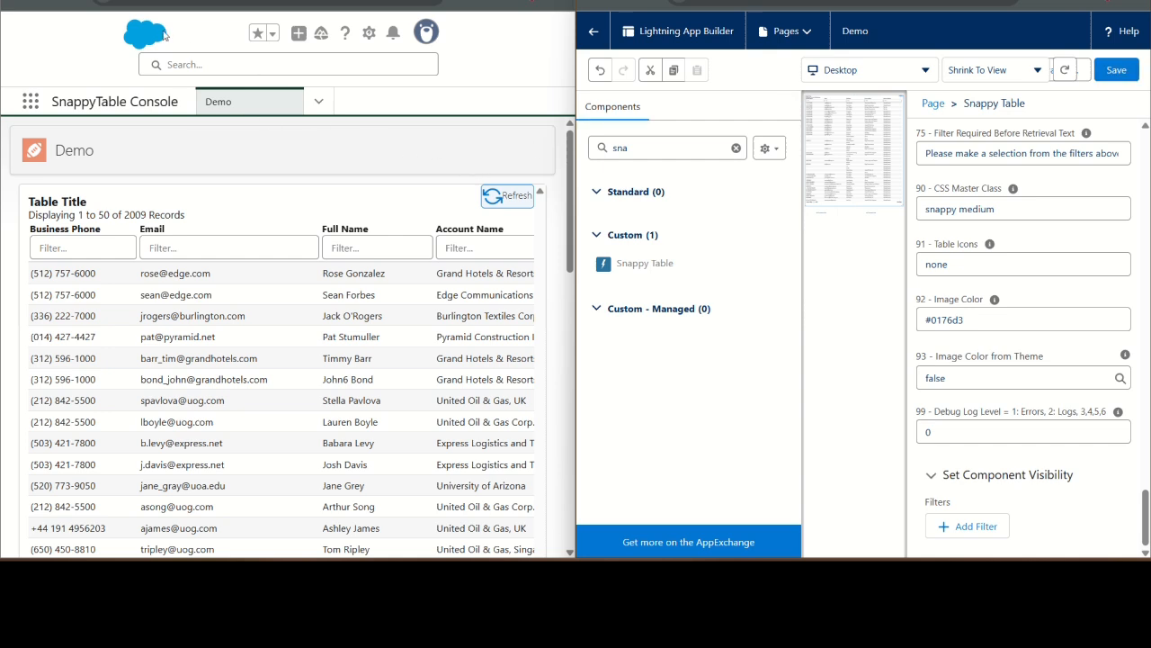
pyautogui.click(72, 1)
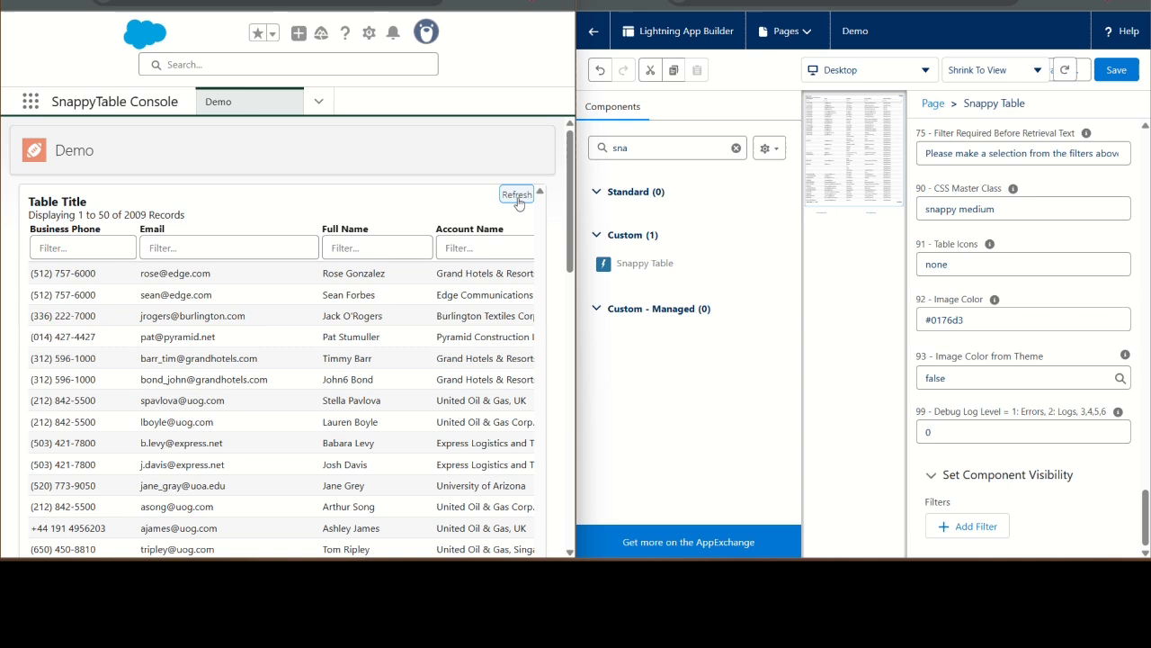
# Set the Snappy Table's Table Icons property back to phosphor-duotone.
pyautogui.click(960, 263)
pyautogui.doubleClick(959, 263)
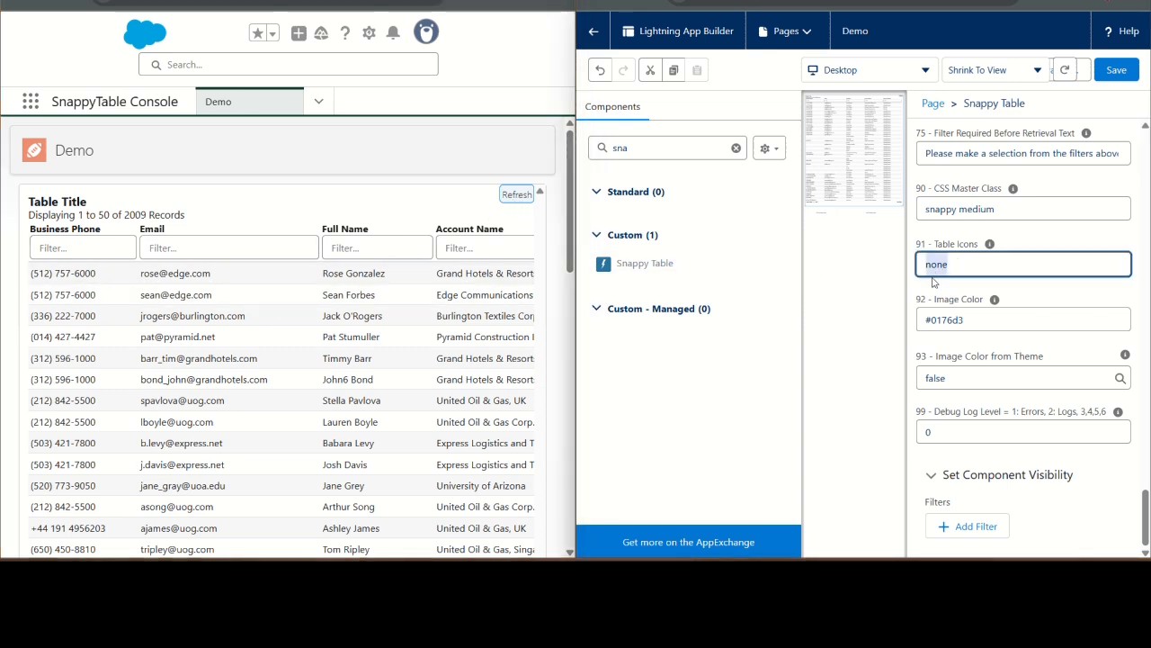
pyautogui.write('ph')
pyautogui.press('Down')
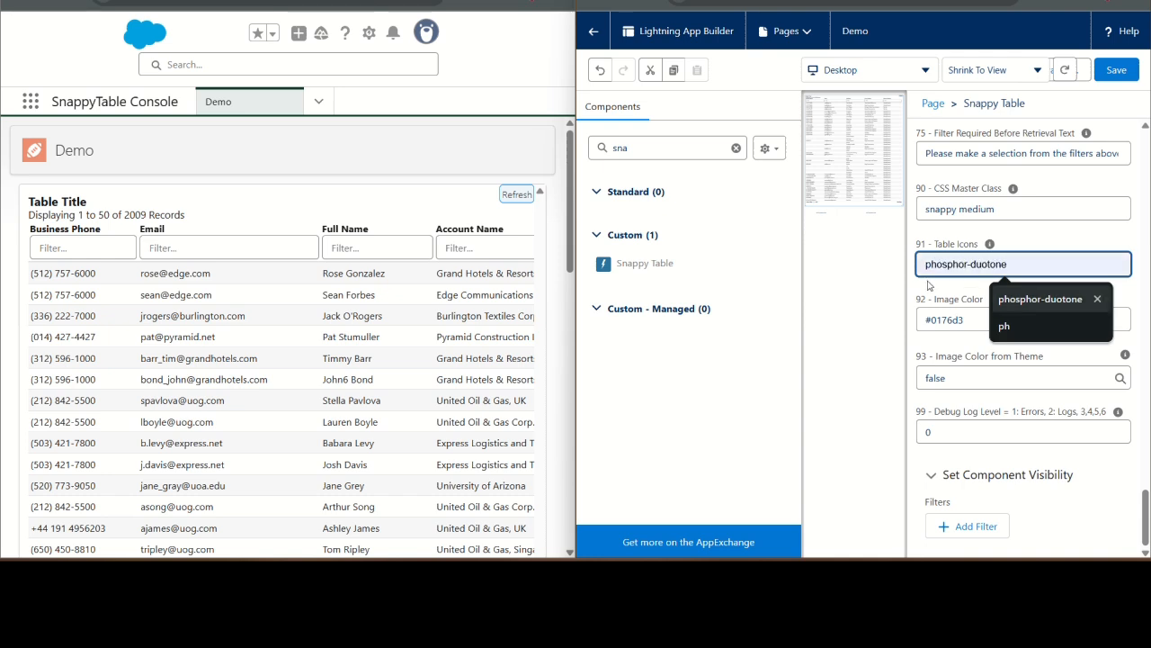
pyautogui.click(994, 299)
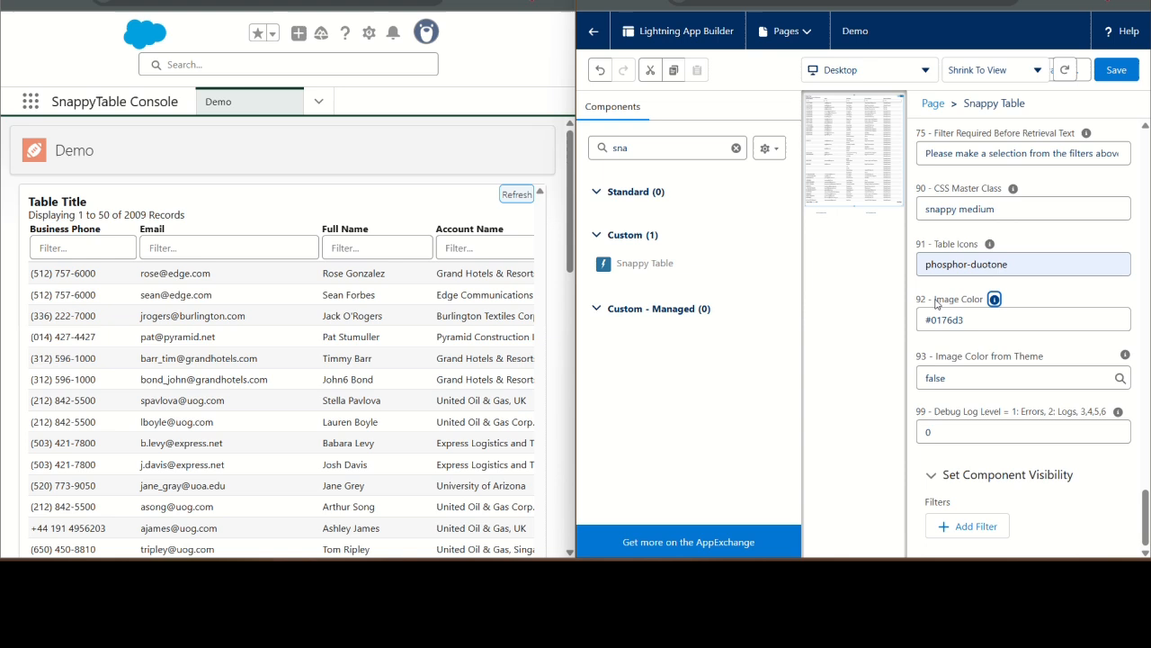
pyautogui.doubleClick(980, 322)
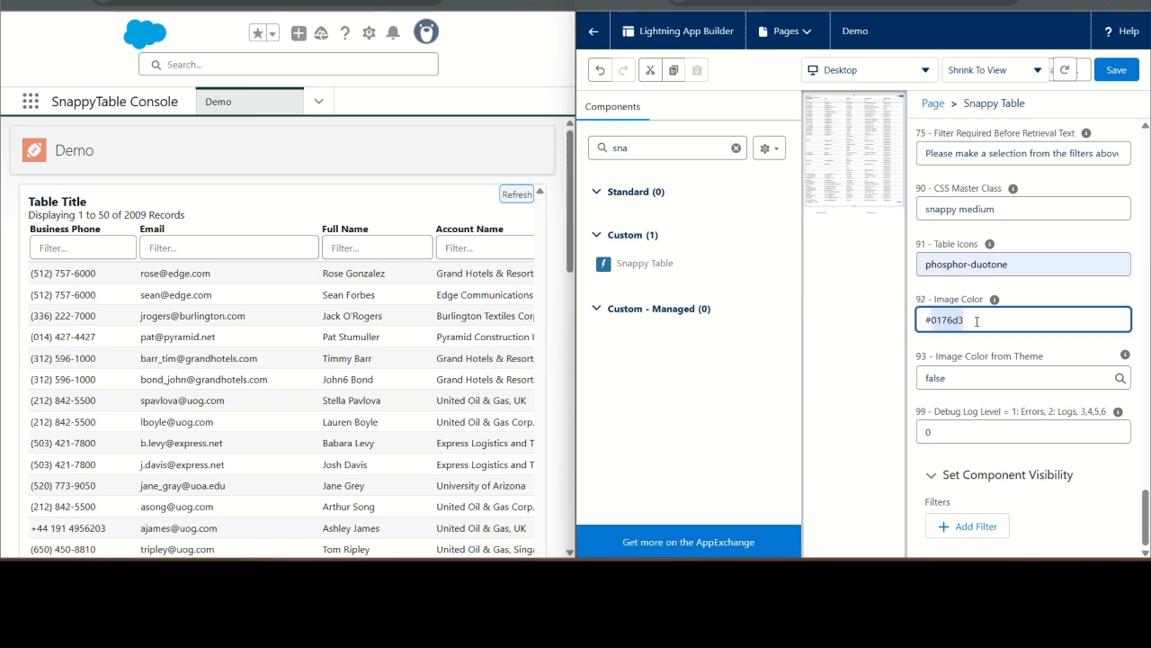
pyautogui.moveTo(927, 320); pyautogui.dragTo(926, 320)
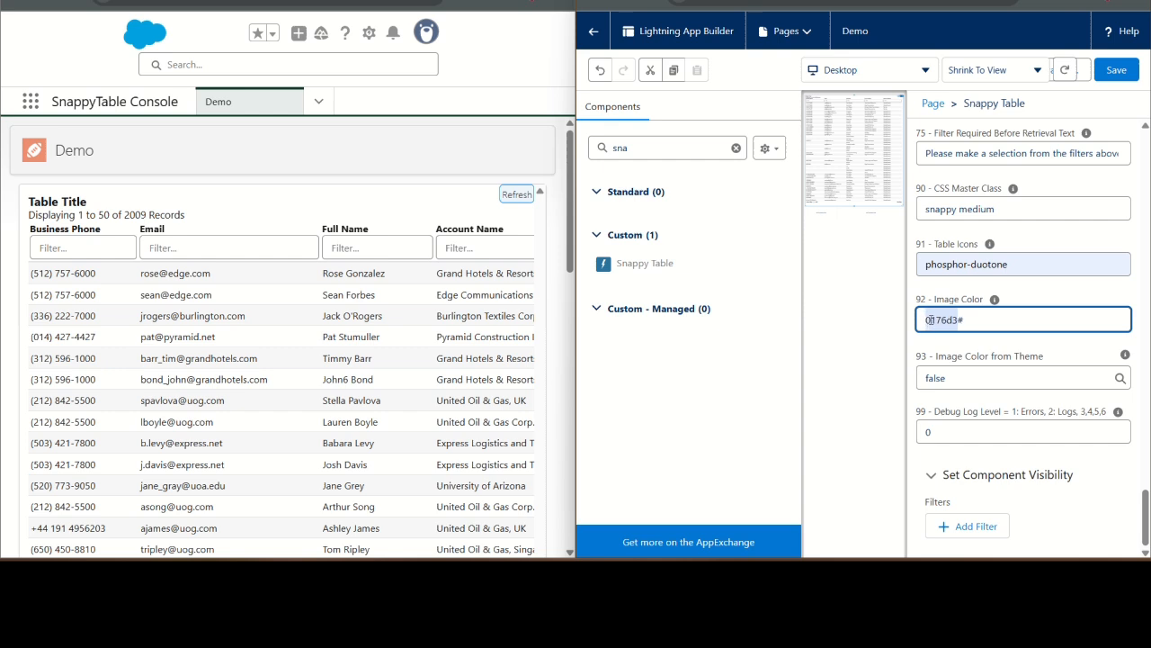
pyautogui.hotkey('ctrl', 'z')
pyautogui.click(979, 320)
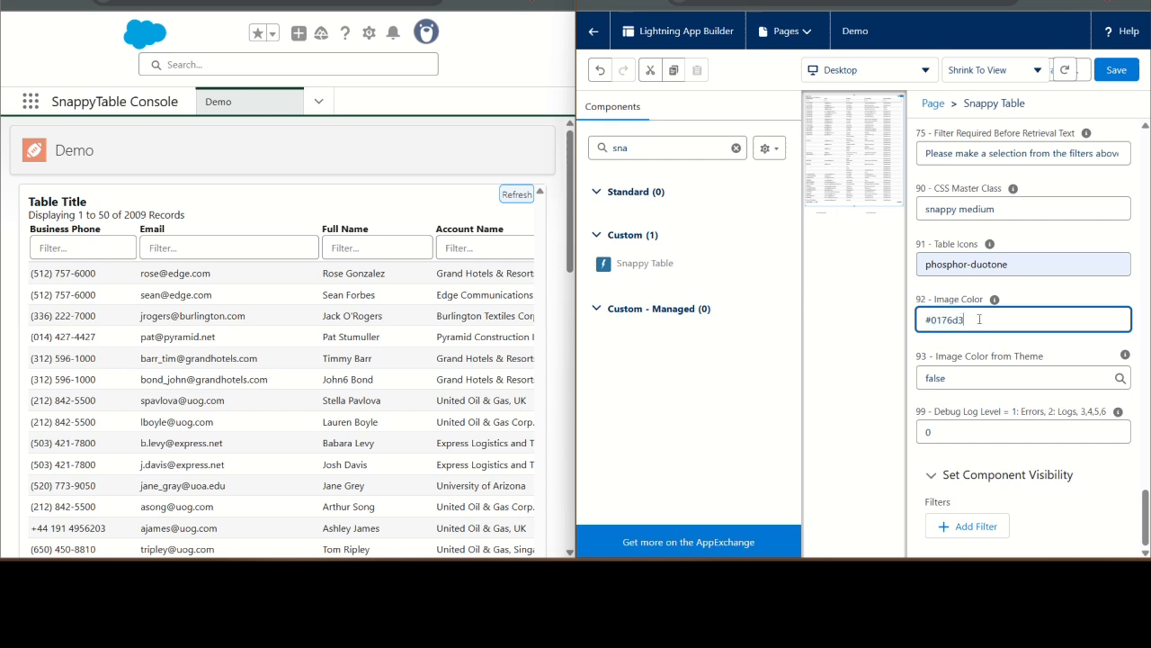
# Set the Image Color to #00ff00, and save and reload the Demo page.
pyautogui.doubleClick(977, 319)
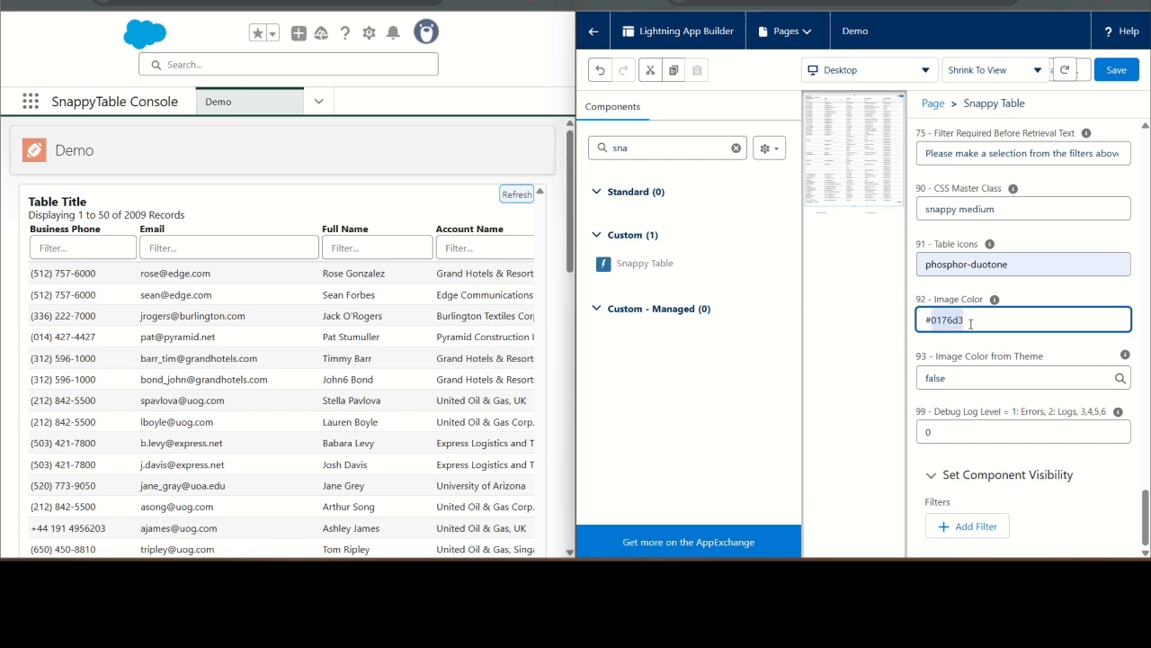
pyautogui.write('00ff00')
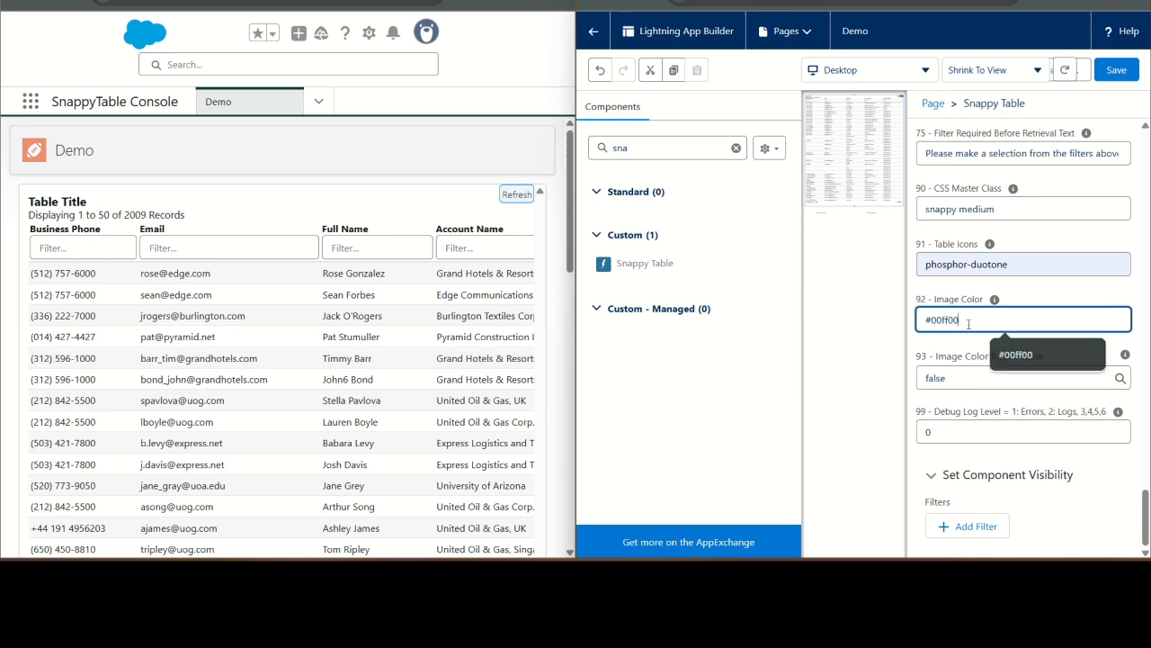
pyautogui.press('Tab')
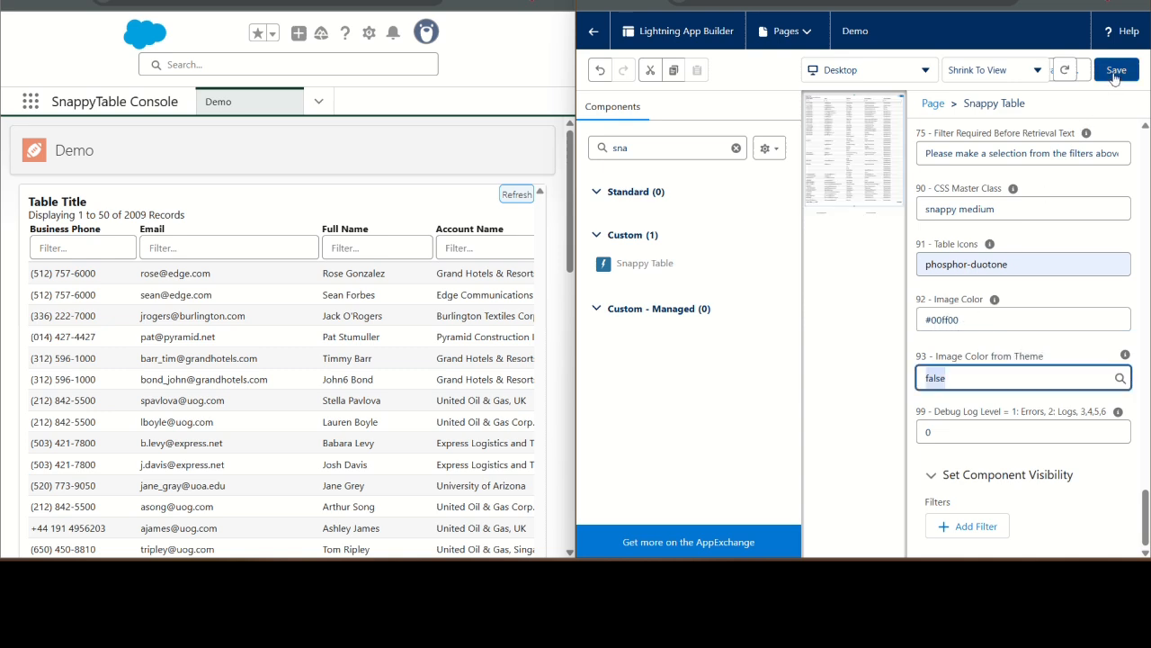
pyautogui.click(1117, 70)
pyautogui.click(71, 1)
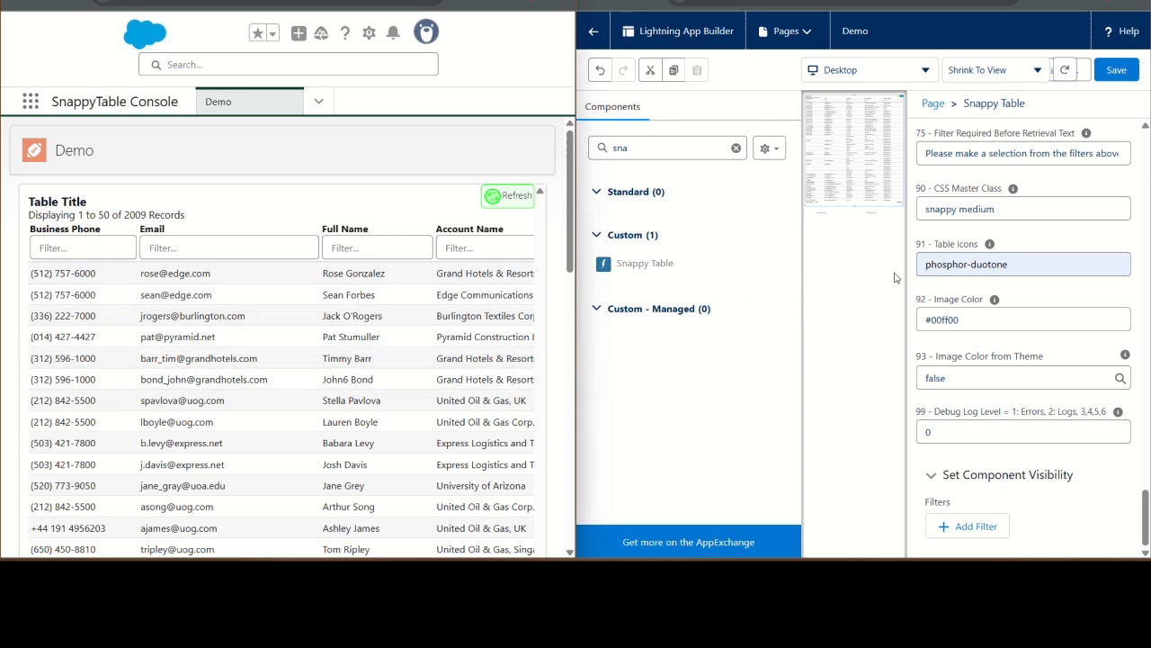
# Replace the Image Color with the RGB value 250,0,0, and save and reload the Demo page.
pyautogui.click(972, 317)
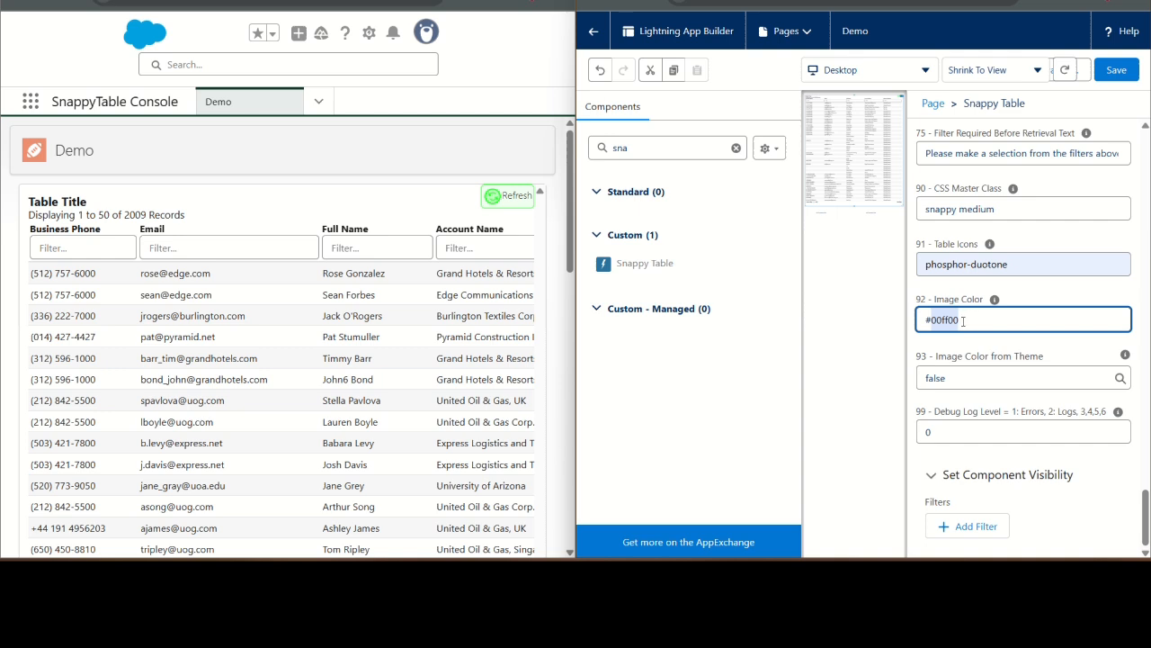
pyautogui.press('BackSpace')
pyautogui.press('BackSpace')
pyautogui.write('250,0,0')
pyautogui.press('Tab')
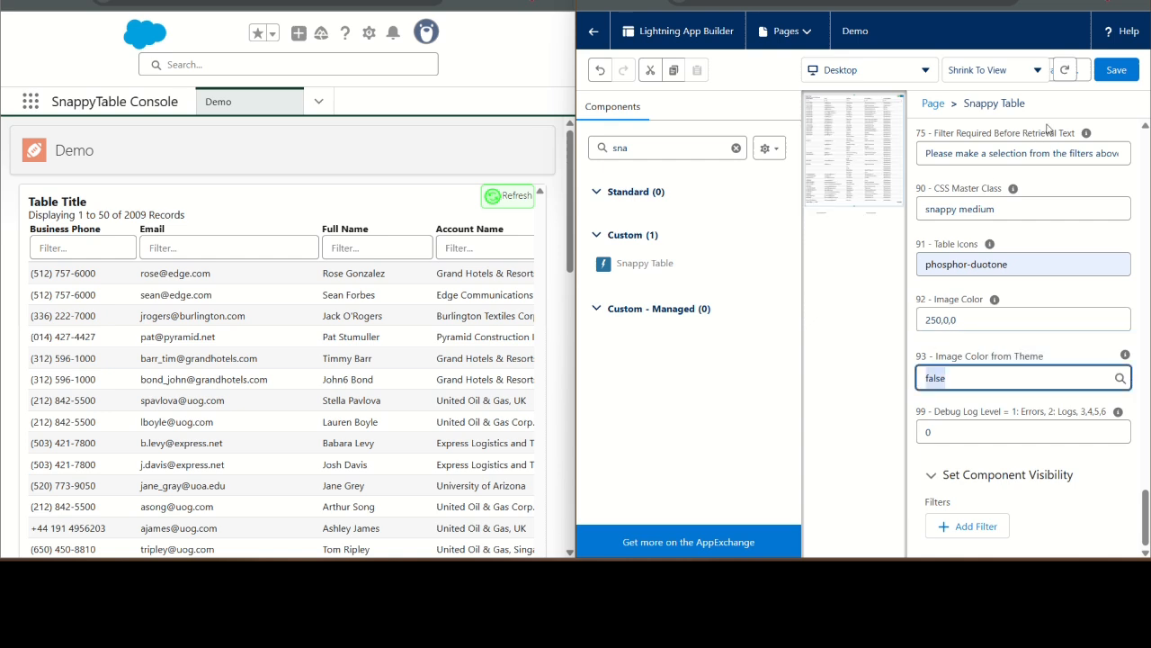
pyautogui.click(1115, 70)
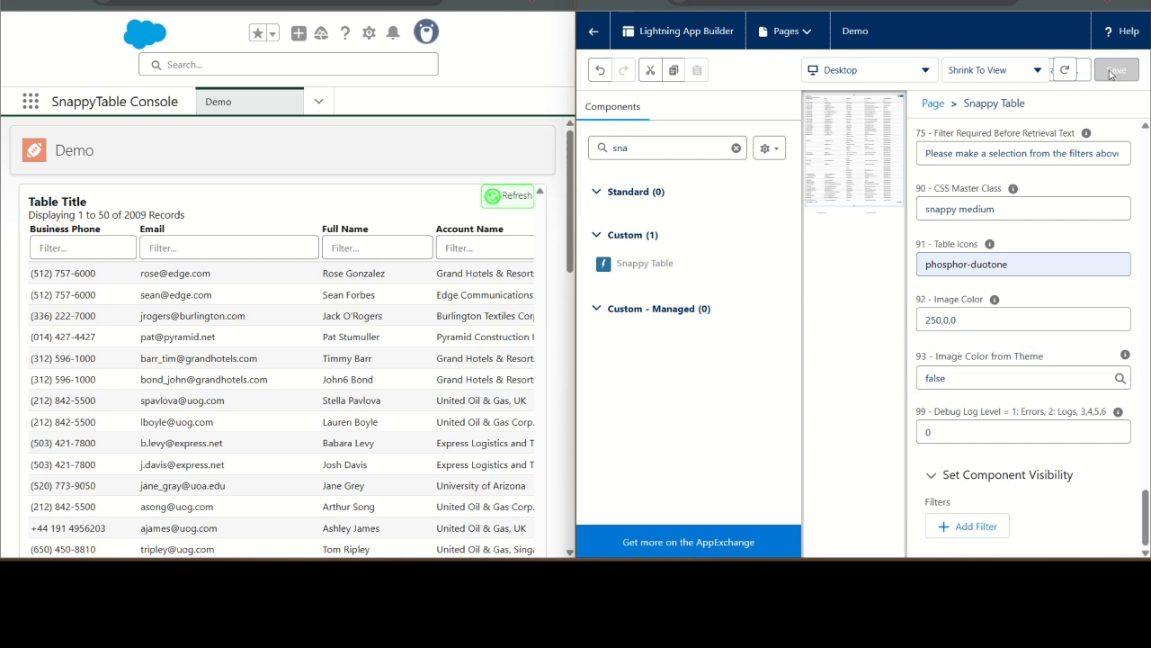
pyautogui.click(75, 2)
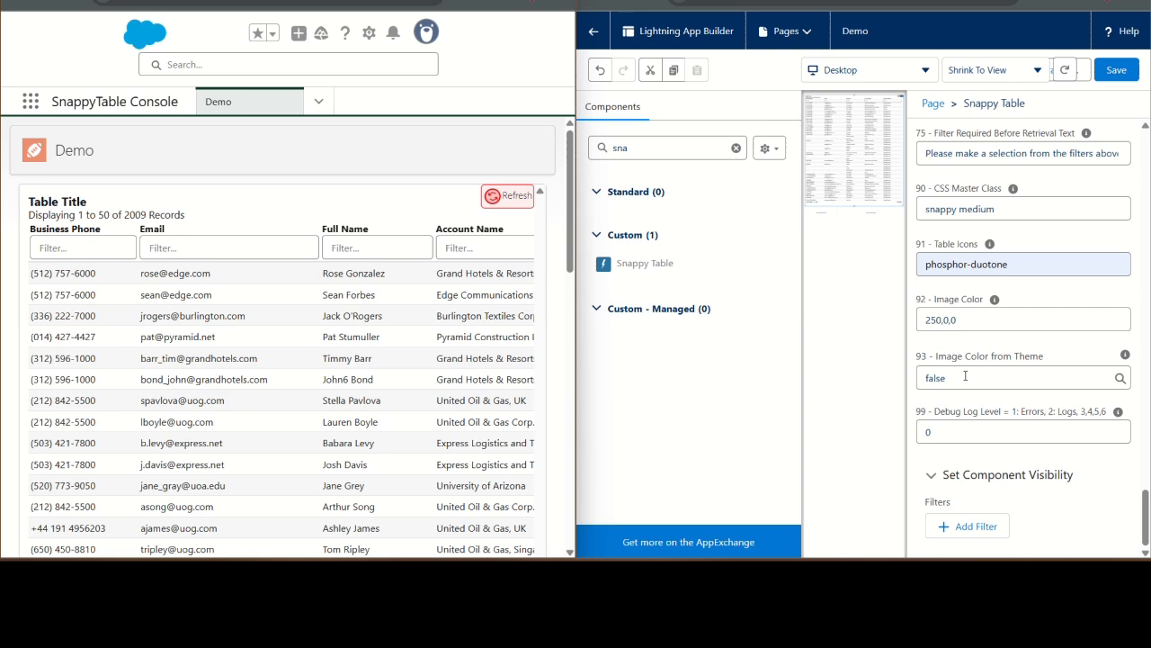
# Set Image Color from Theme to true, save and reload the Demo page, and look over the contact table.
pyautogui.click(965, 376)
pyautogui.click(950, 428)
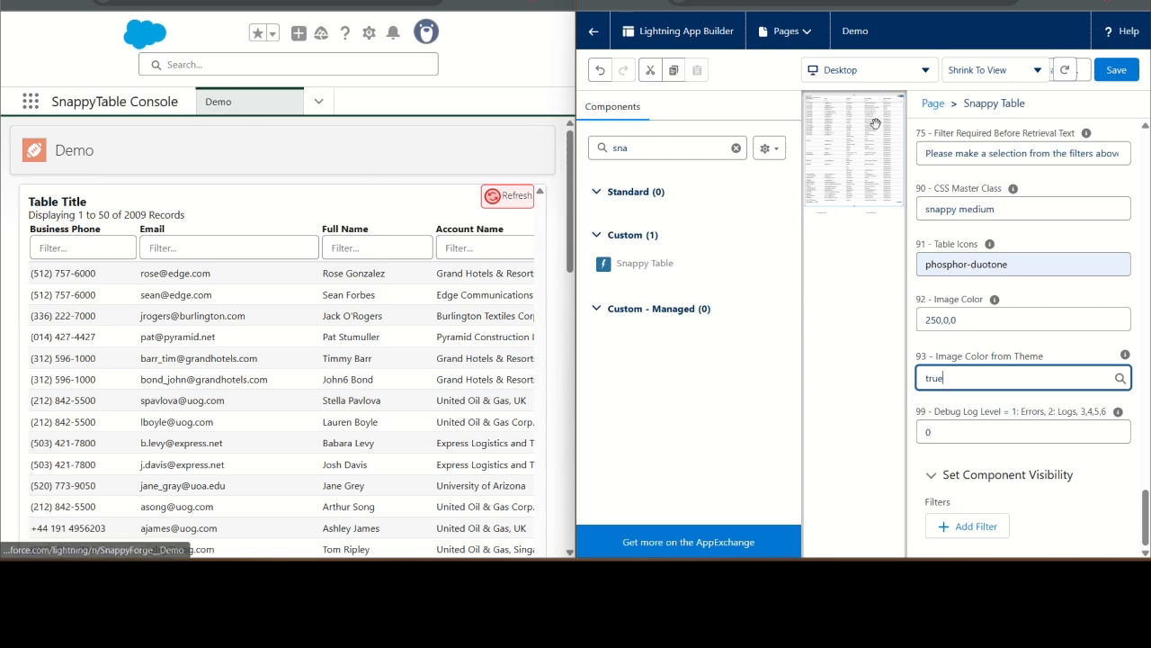
pyautogui.click(1111, 72)
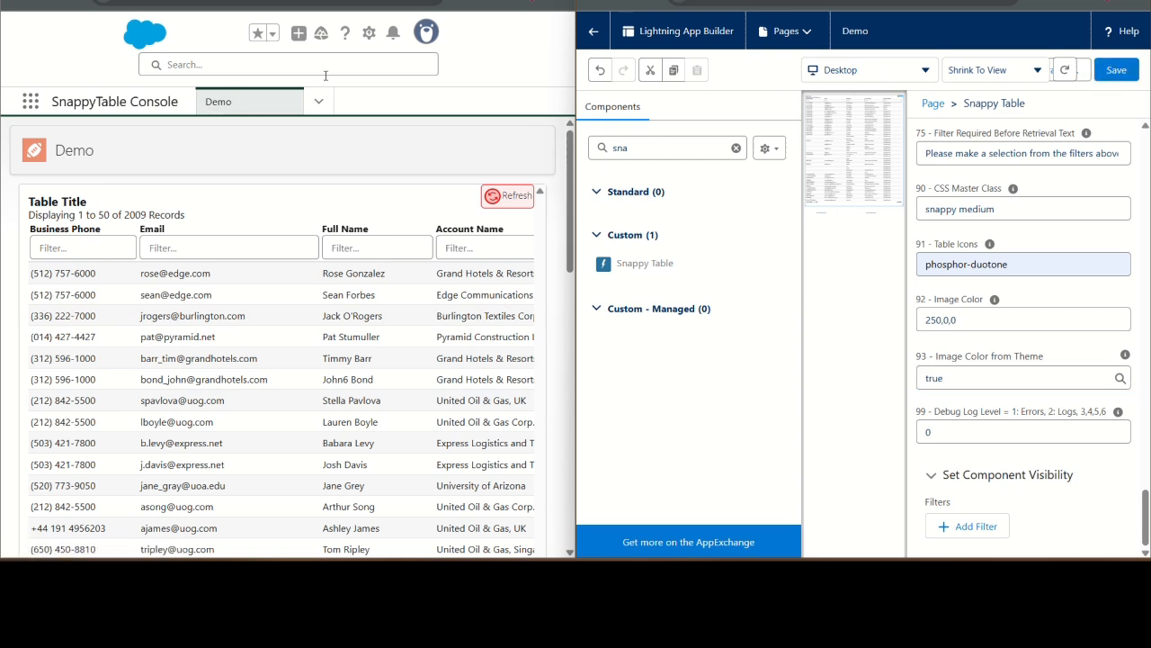
pyautogui.click(73, 4)
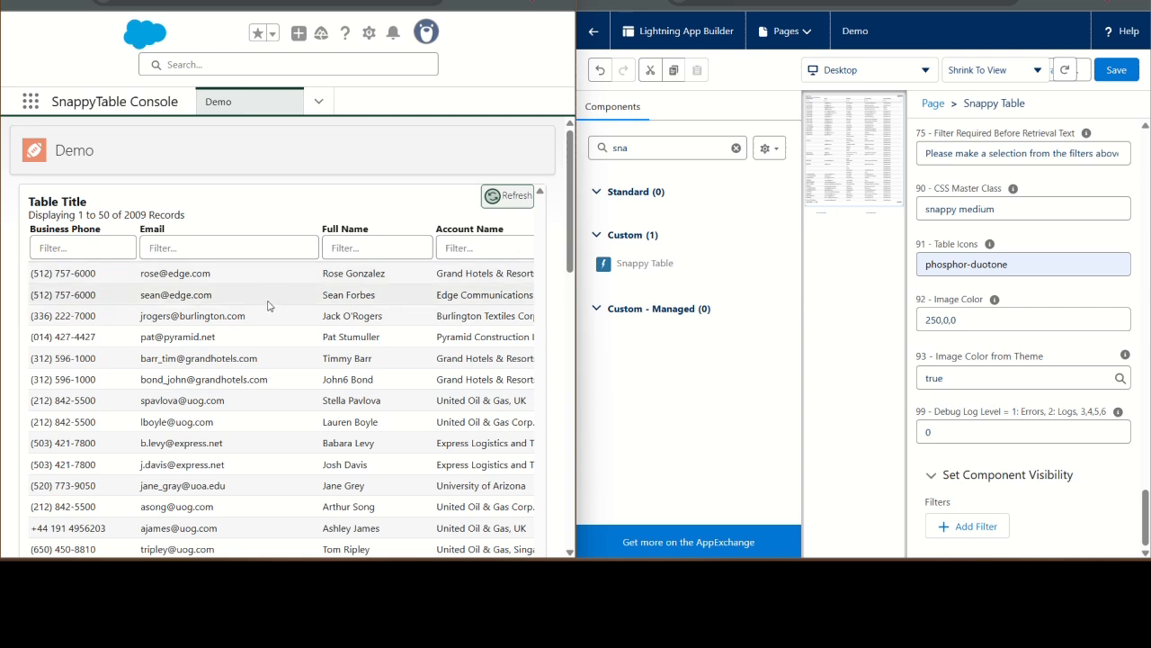
pyautogui.scroll(-5, 268, 309)
pyautogui.scroll(5, 279, 309)
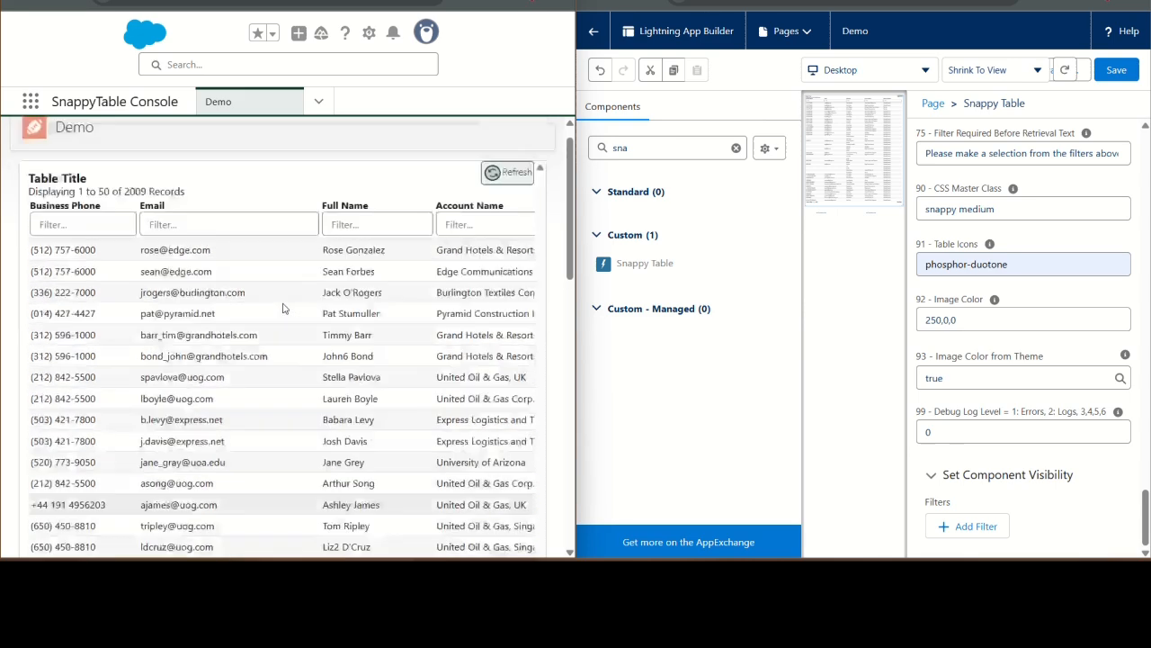
# Set the Snappy Table's Debug Log Level to 6, save, and reload the Demo page with the browser console open.
pyautogui.click(959, 429)
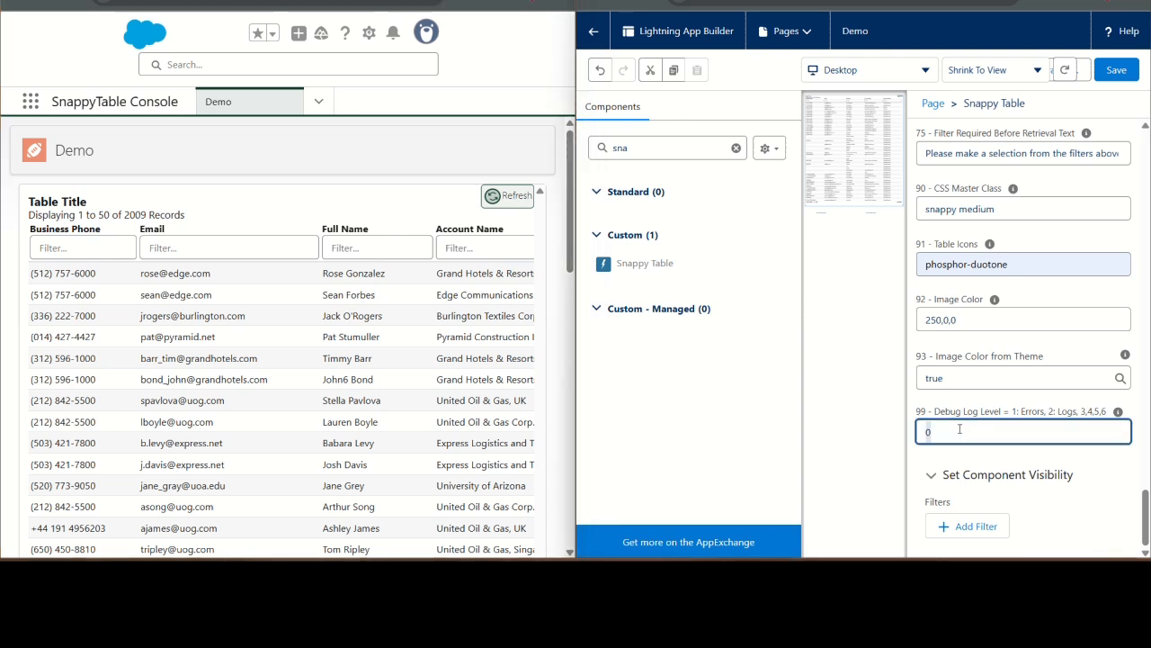
pyautogui.write('6')
pyautogui.press('Tab')
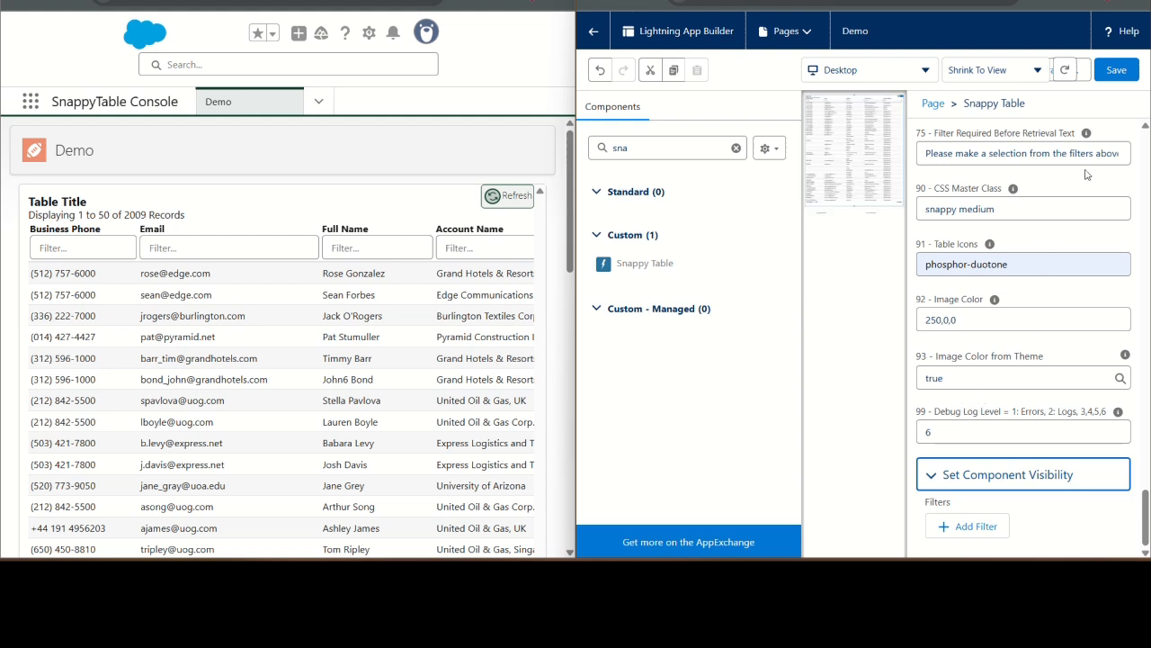
pyautogui.click(1116, 72)
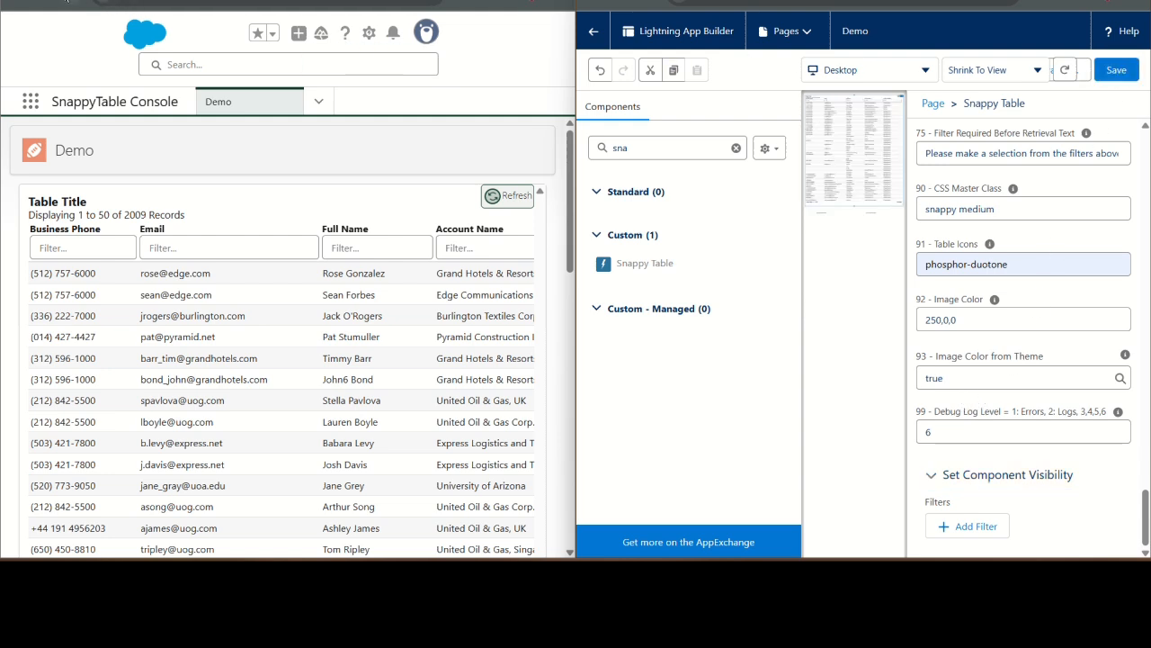
pyautogui.click(71, 2)
pyautogui.press('F12')
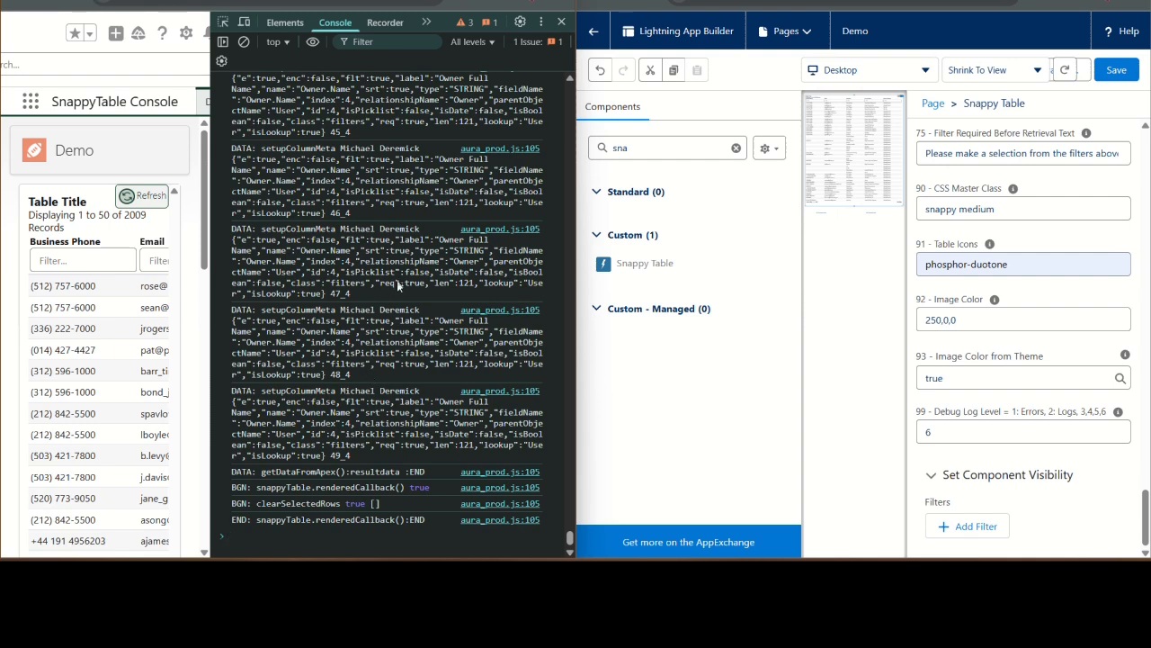
# Lower the Debug Log Level to 1, and save and reload the Demo page to check the console output.
pyautogui.doubleClick(959, 427)
pyautogui.write('1')
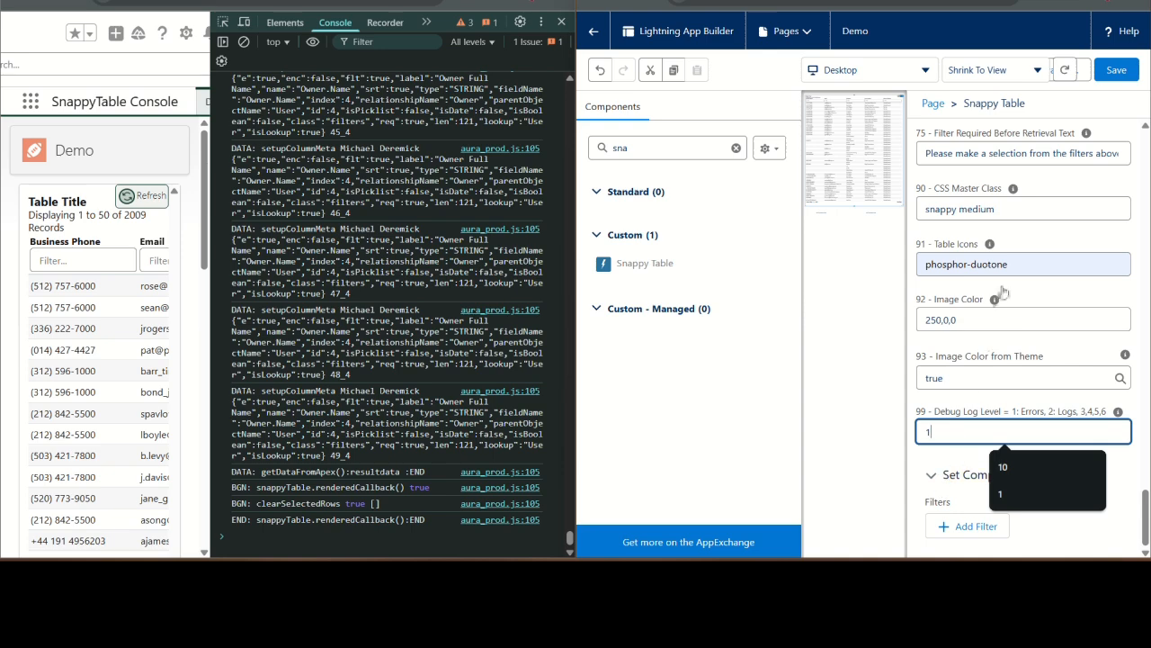
pyautogui.click(1120, 72)
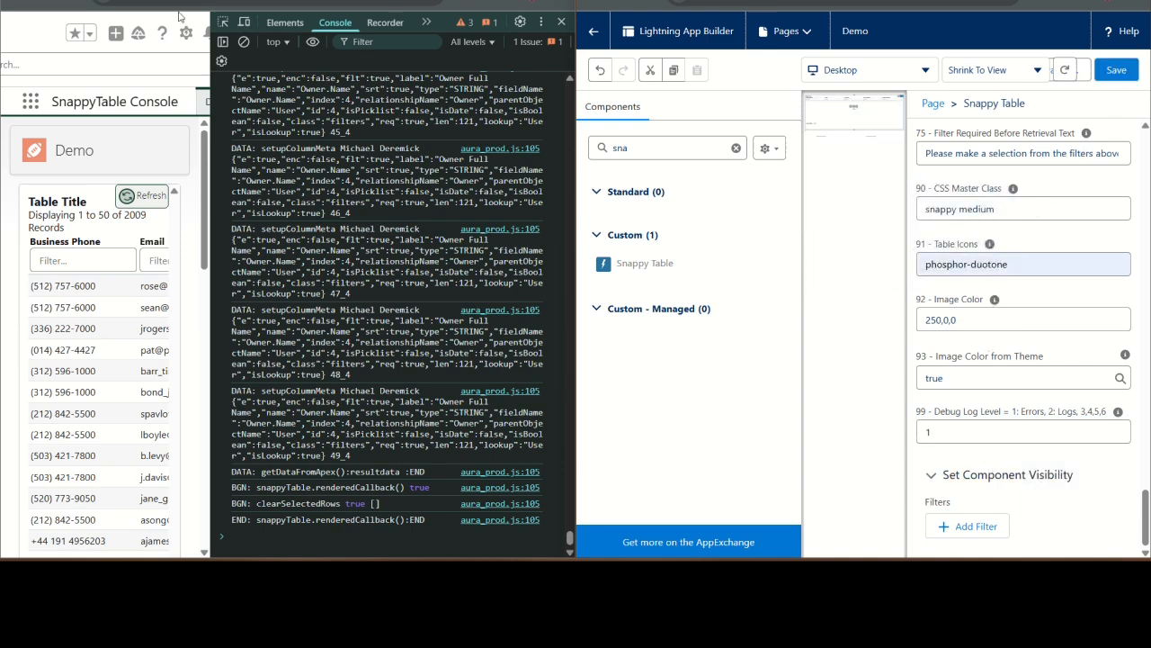
pyautogui.rightClick(63, 2)
pyautogui.click(90, 69)
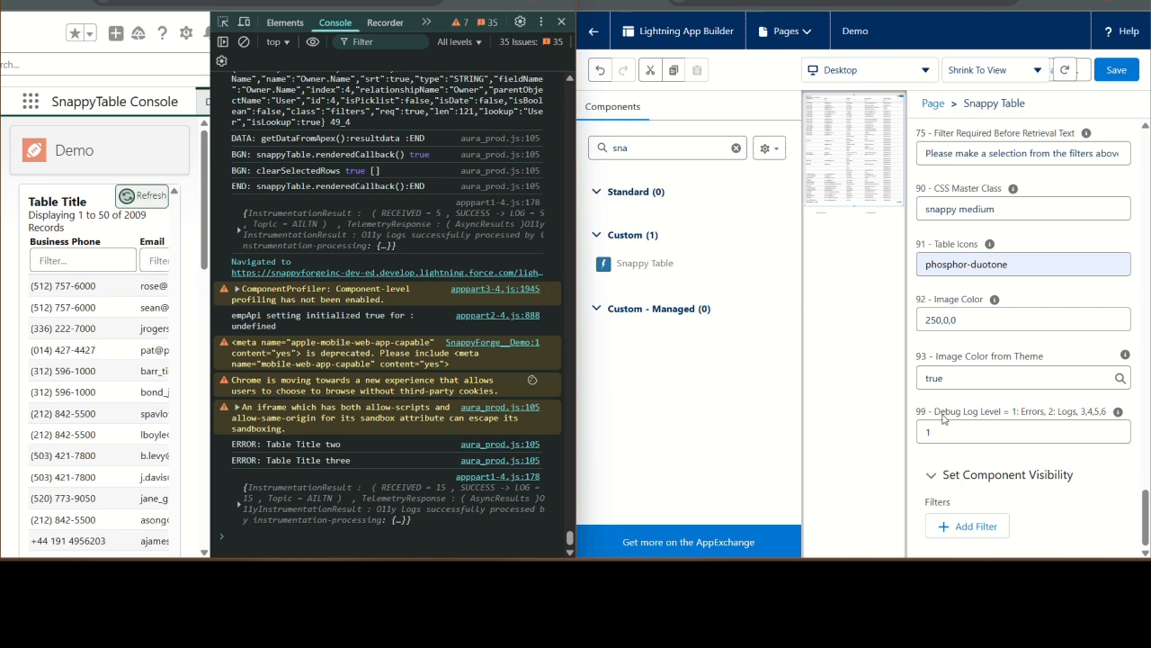
# Reset the Debug Log Level to 0, save the page, and close the browser console.
pyautogui.click(956, 425)
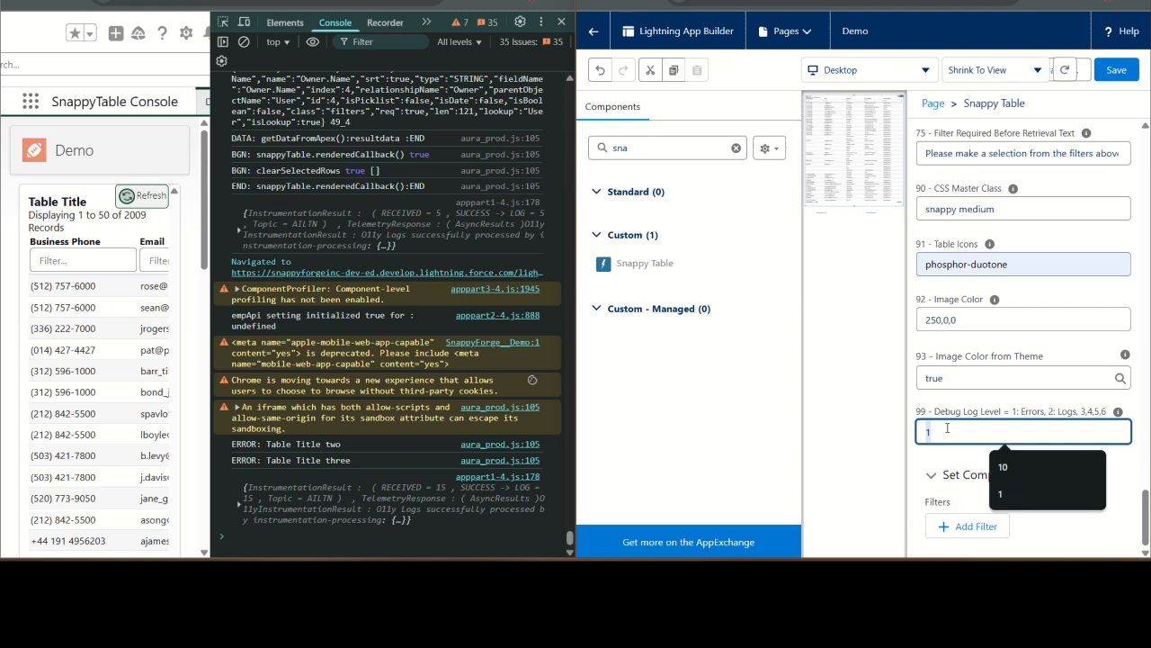
pyautogui.write('0')
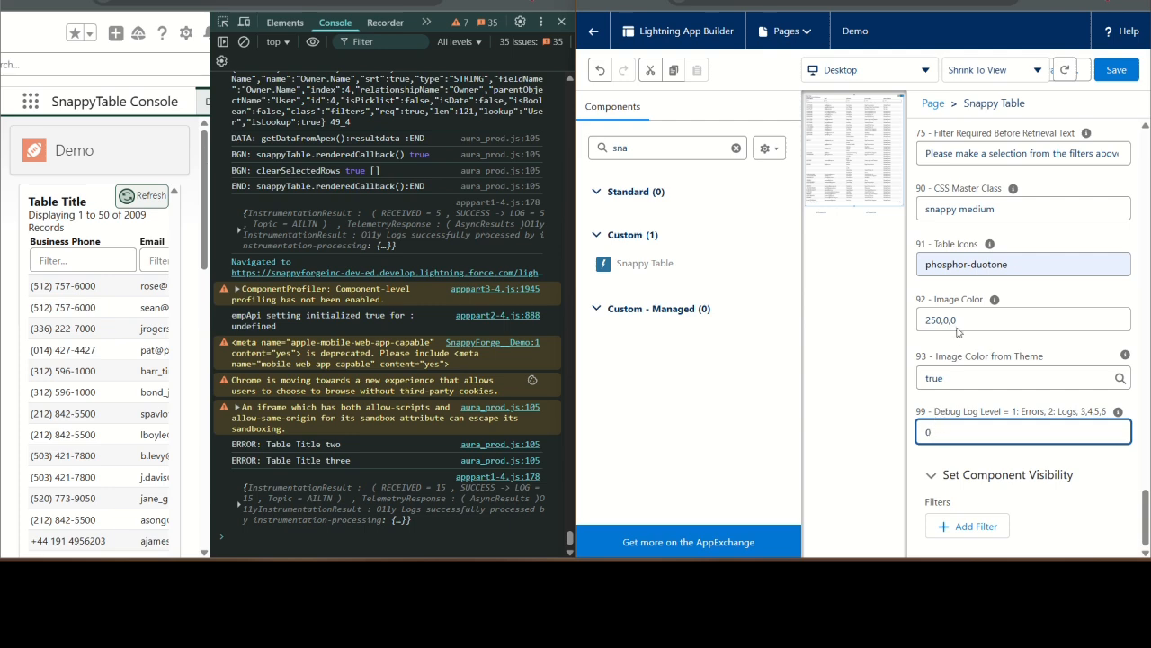
pyautogui.click(1118, 68)
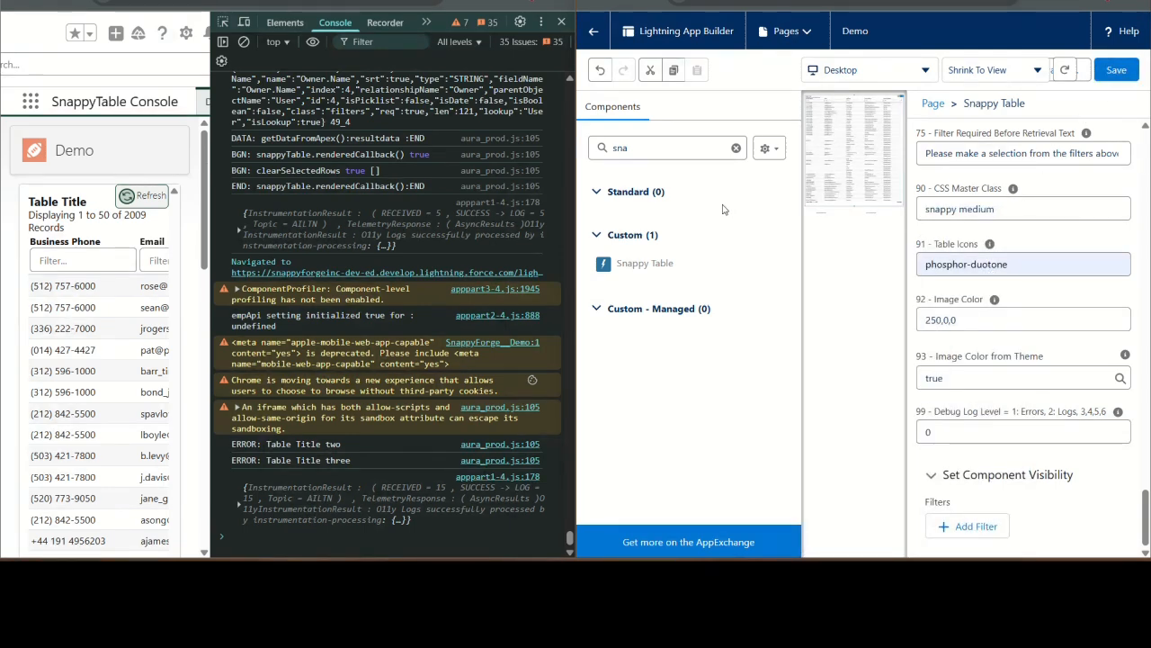
pyautogui.click(560, 22)
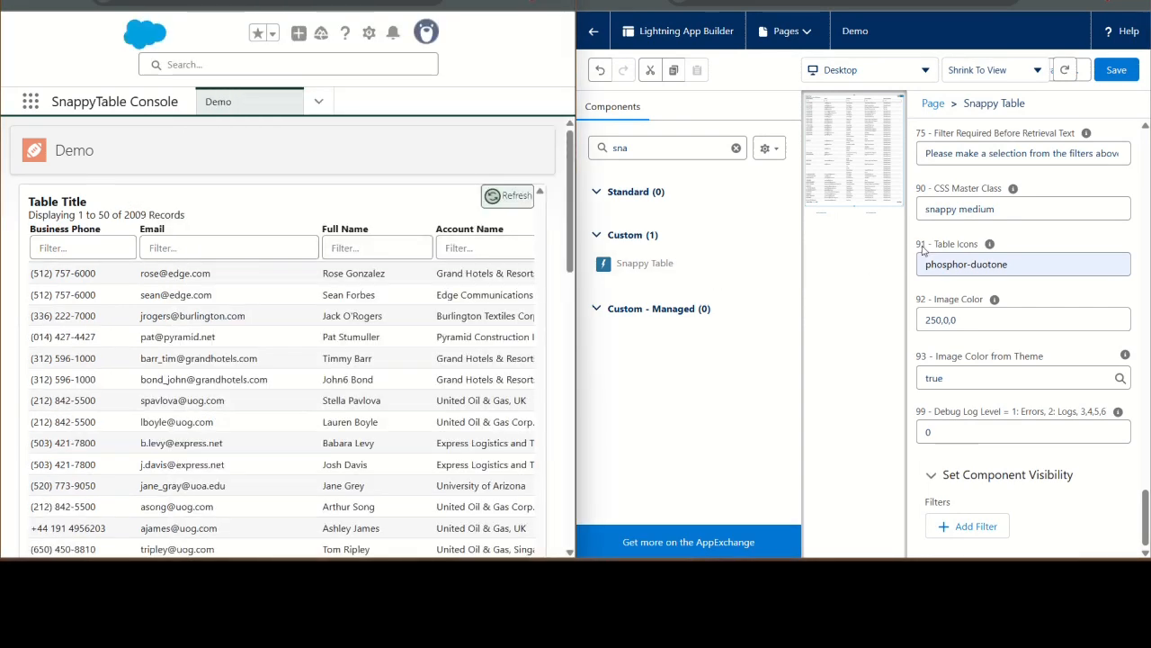
# Change the Snappy Table's Title to My Contacts, and save and reload the Demo page.
pyautogui.scroll(20, 956, 203)
pyautogui.scroll(12, 956, 204)
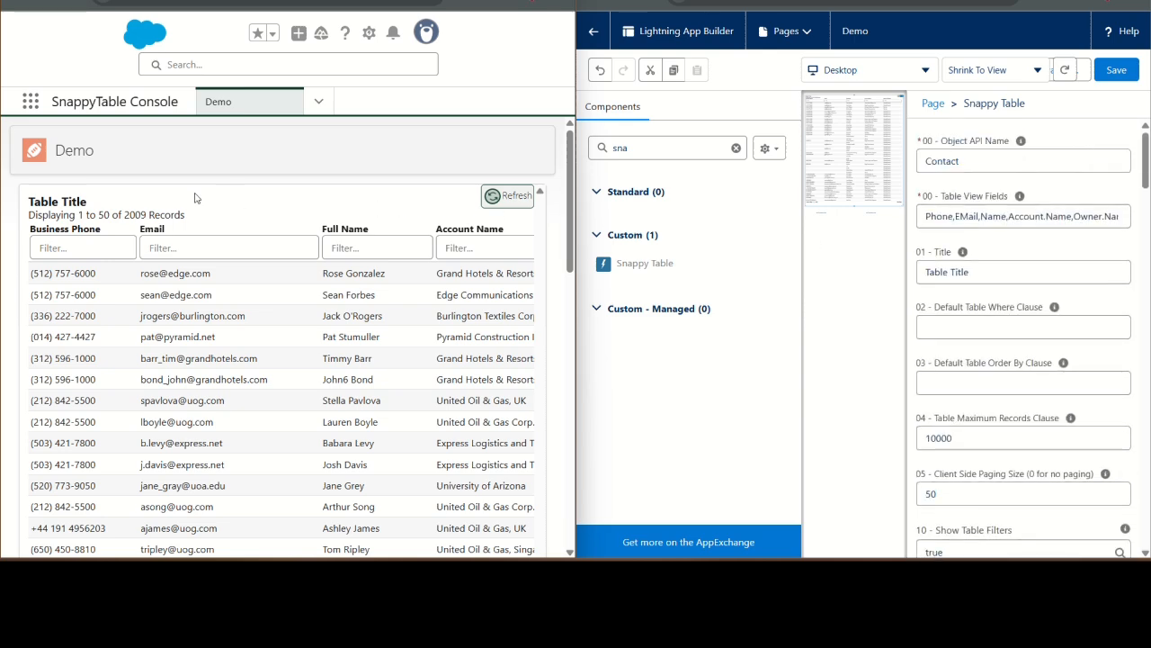
pyautogui.moveTo(28, 203); pyautogui.dragTo(88, 205)
pyautogui.click(93, 206)
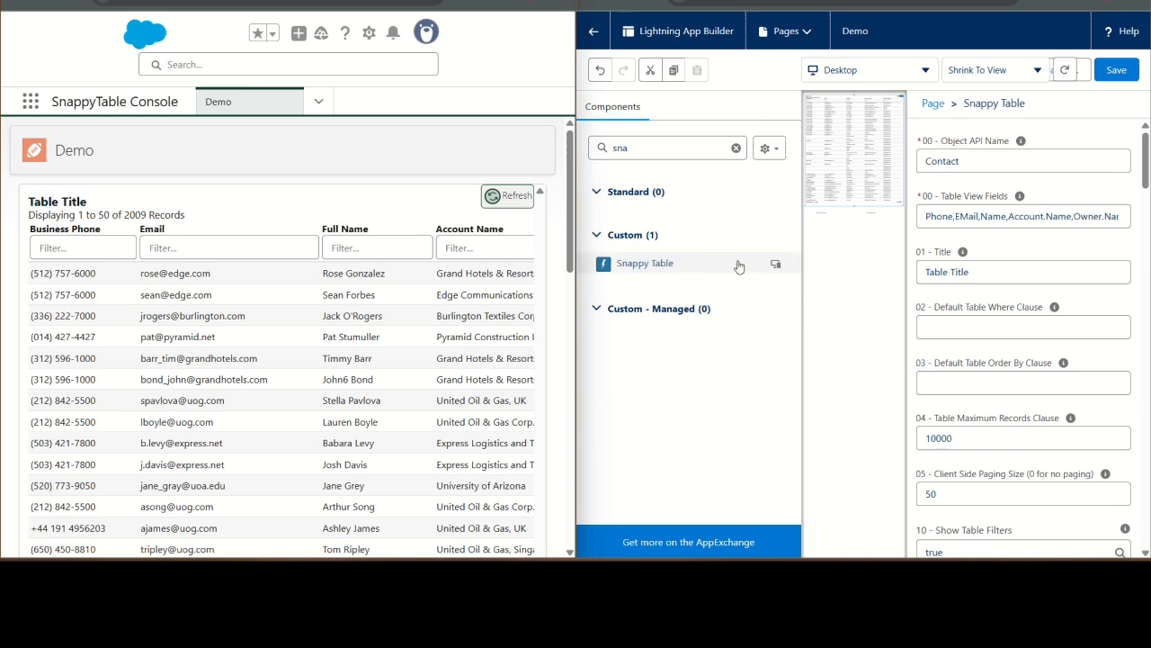
pyautogui.doubleClick(993, 274)
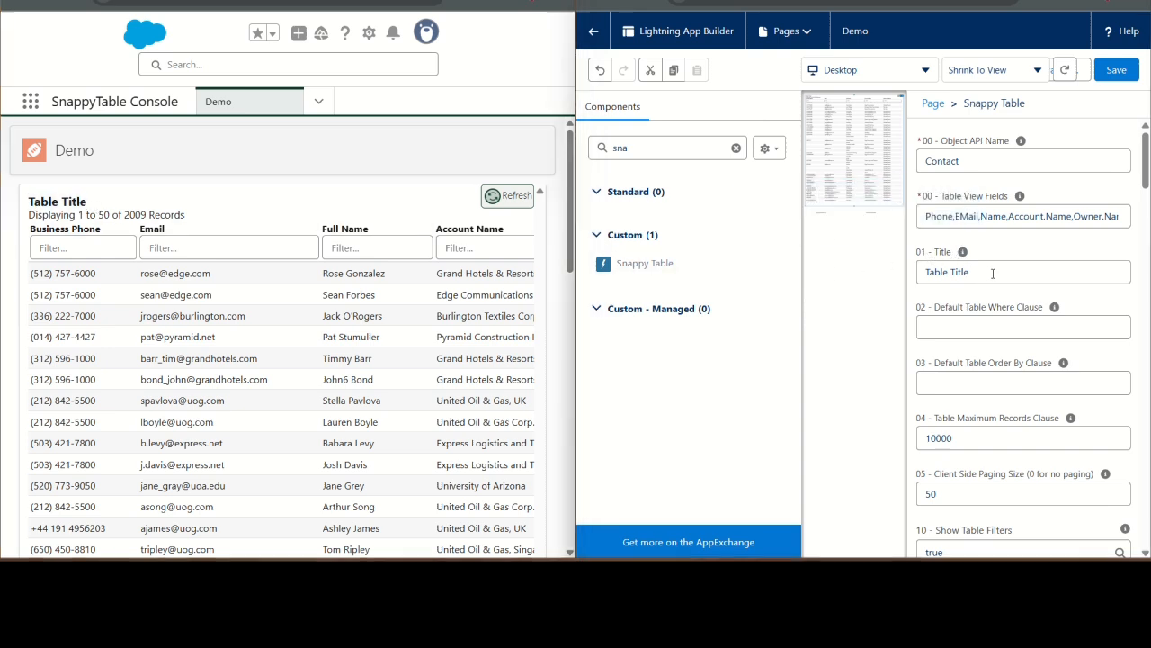
pyautogui.moveTo(1019, 272); pyautogui.dragTo(900, 279)
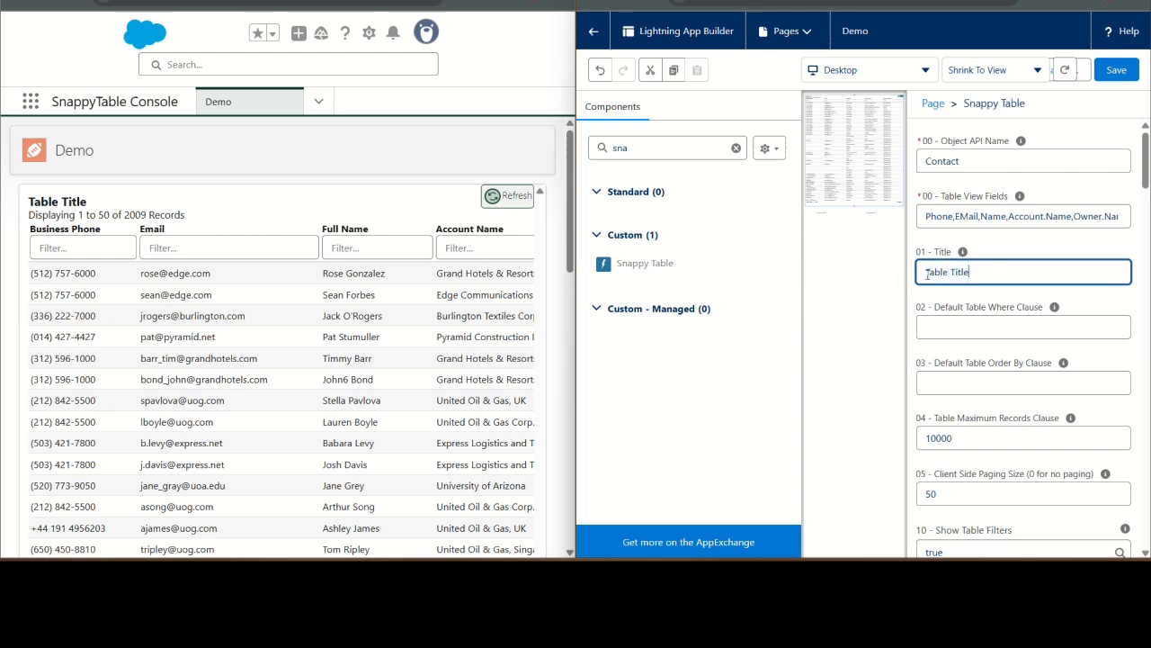
pyautogui.moveTo(978, 273); pyautogui.dragTo(915, 277)
pyautogui.write('My COnt')
pyautogui.press('BackSpace')
pyautogui.press('BackSpace')
pyautogui.press('BackSpace')
pyautogui.write('on')
pyautogui.press('Tab')
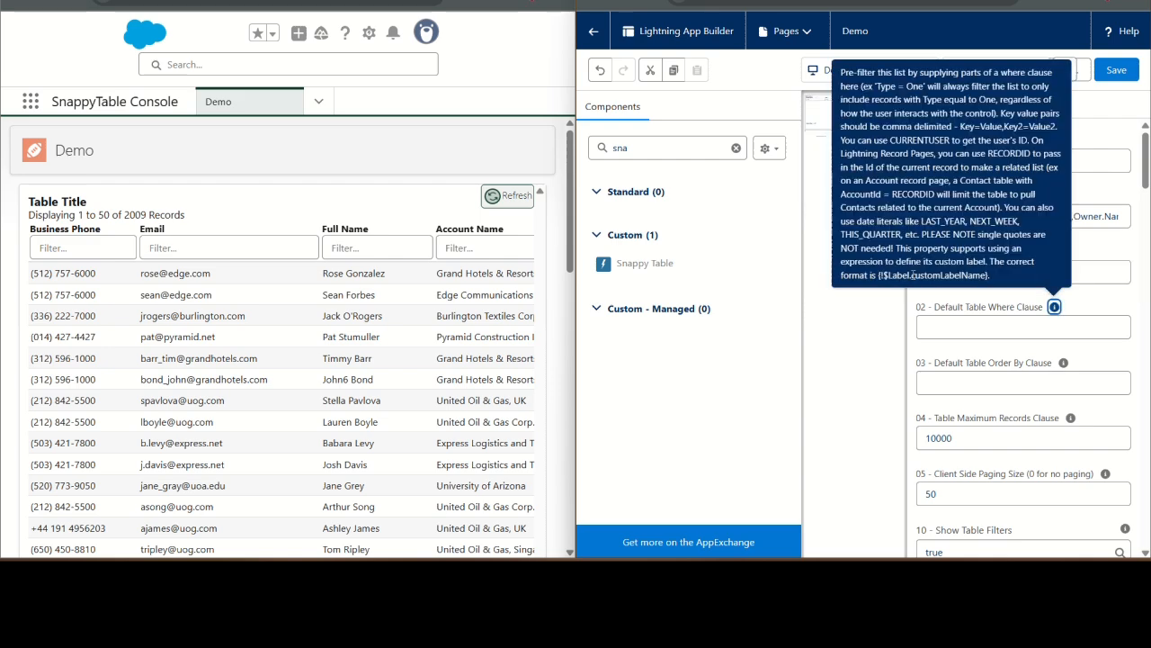
pyautogui.press('Tab')
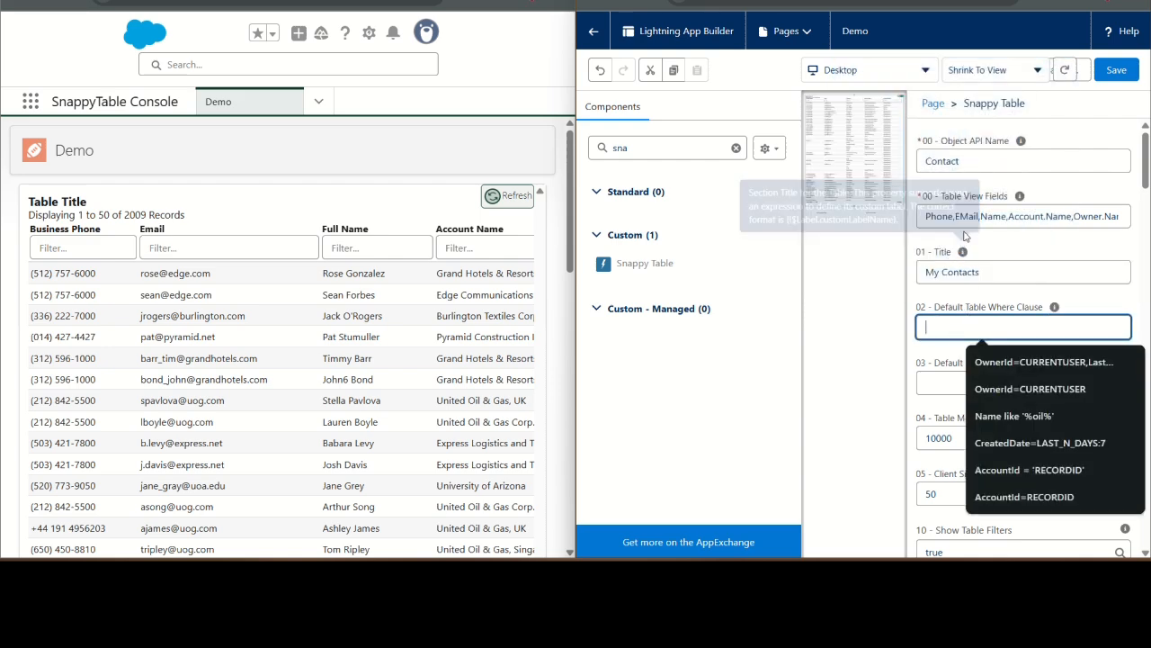
pyautogui.click(1115, 70)
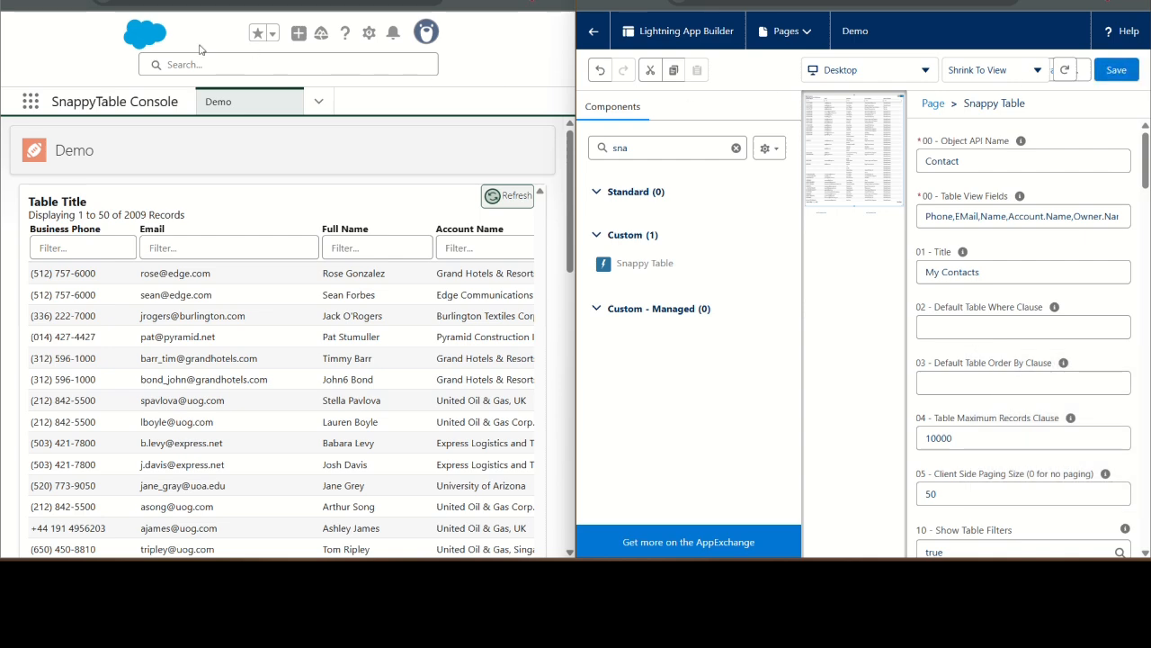
pyautogui.click(81, 1)
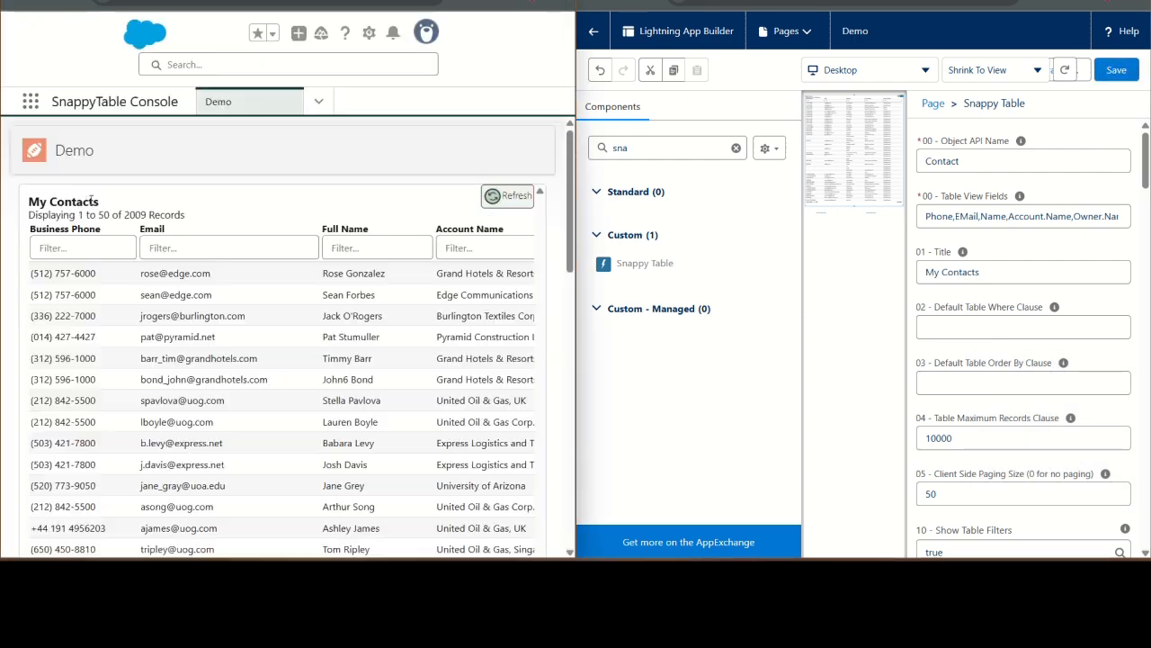
# Add titleinline to the CSS Master Class so it reads snappy medium titleinline, and save and reload the Demo page.
pyautogui.scroll(-15, 946, 336)
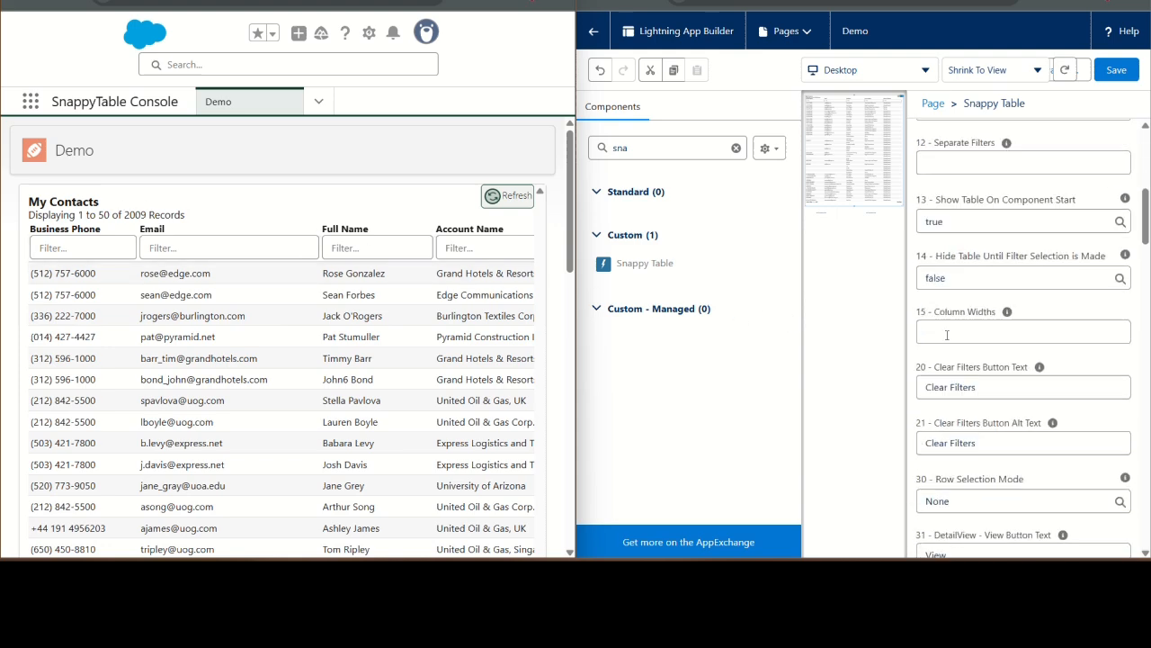
pyautogui.scroll(-15, 946, 336)
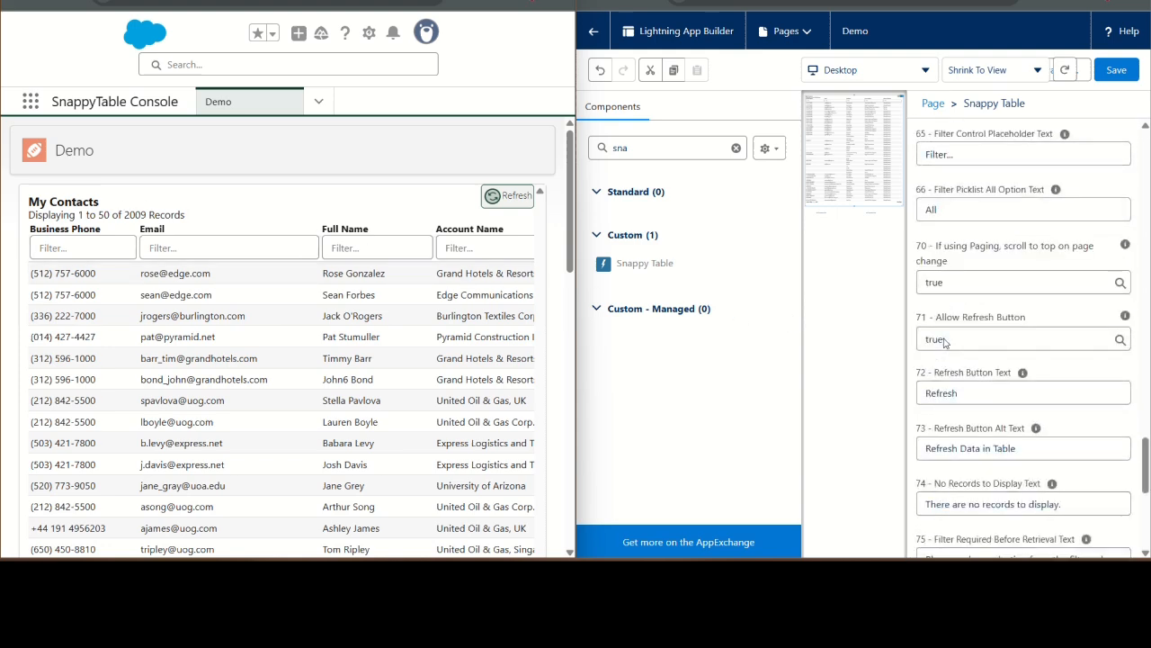
pyautogui.scroll(-4, 944, 342)
pyautogui.scroll(-2, 944, 342)
pyautogui.scroll(3, 945, 342)
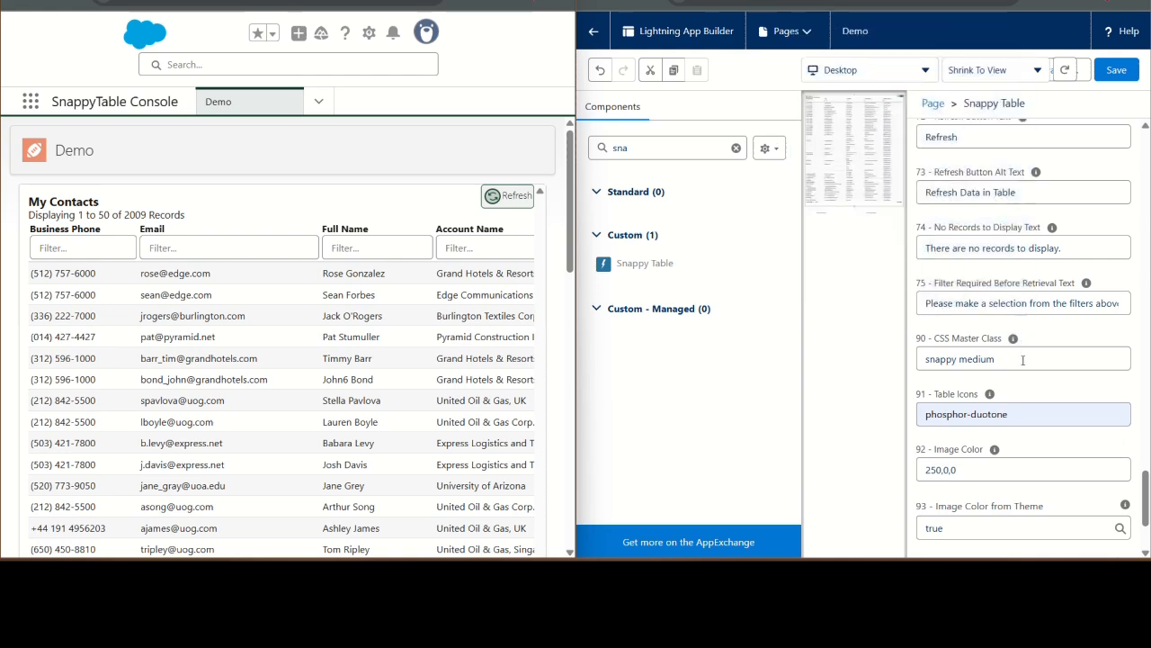
pyautogui.click(1019, 360)
pyautogui.write('titlin')
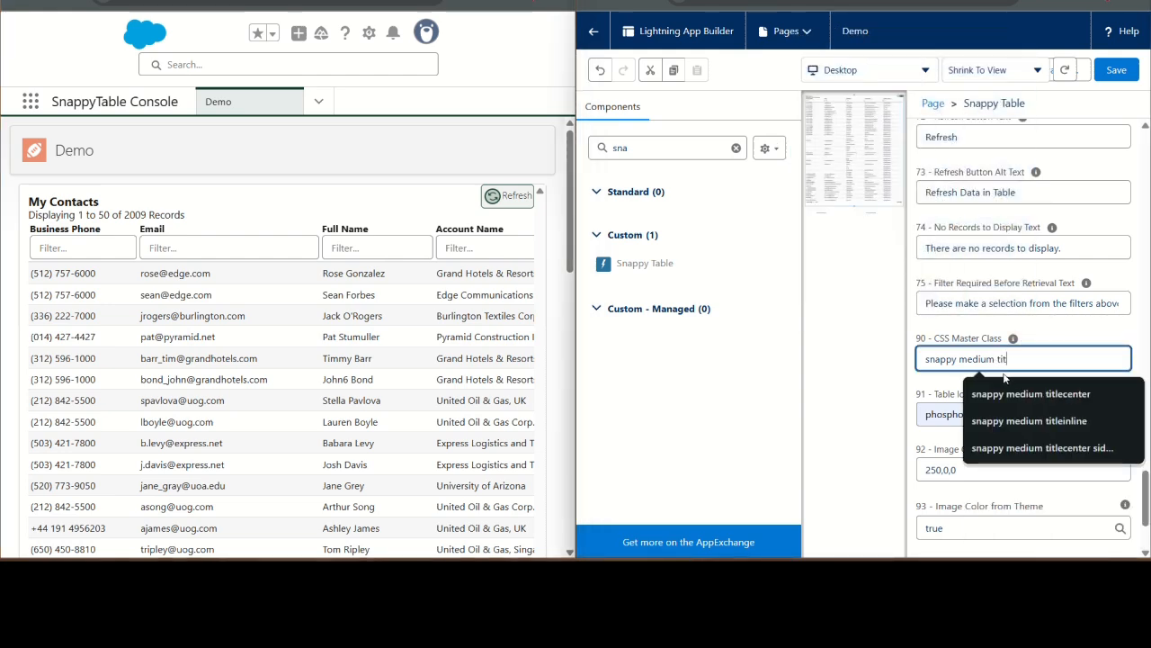
pyautogui.press('BackSpace')
pyautogui.press('BackSpace')
pyautogui.write('e')
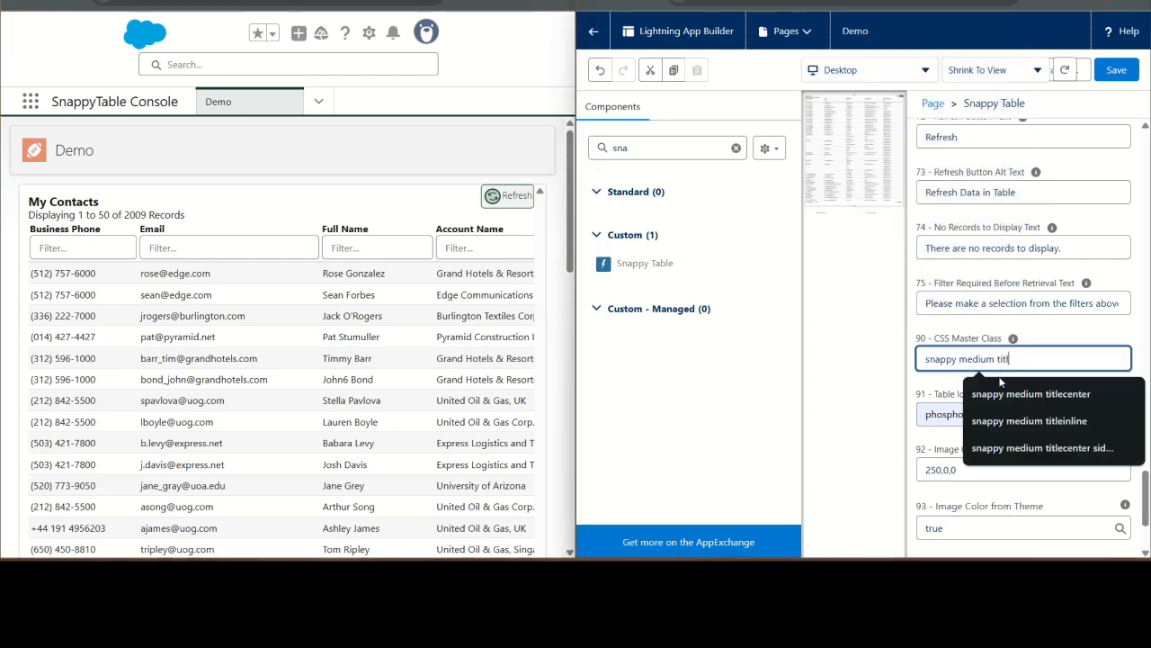
pyautogui.write('inli')
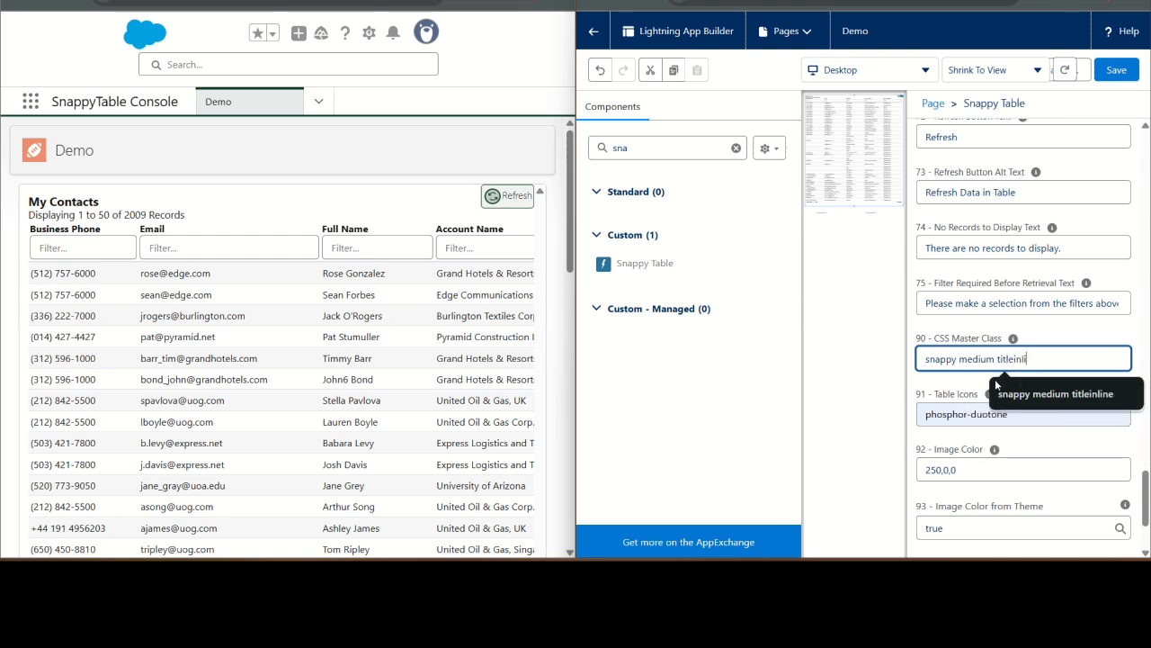
pyautogui.click(995, 379)
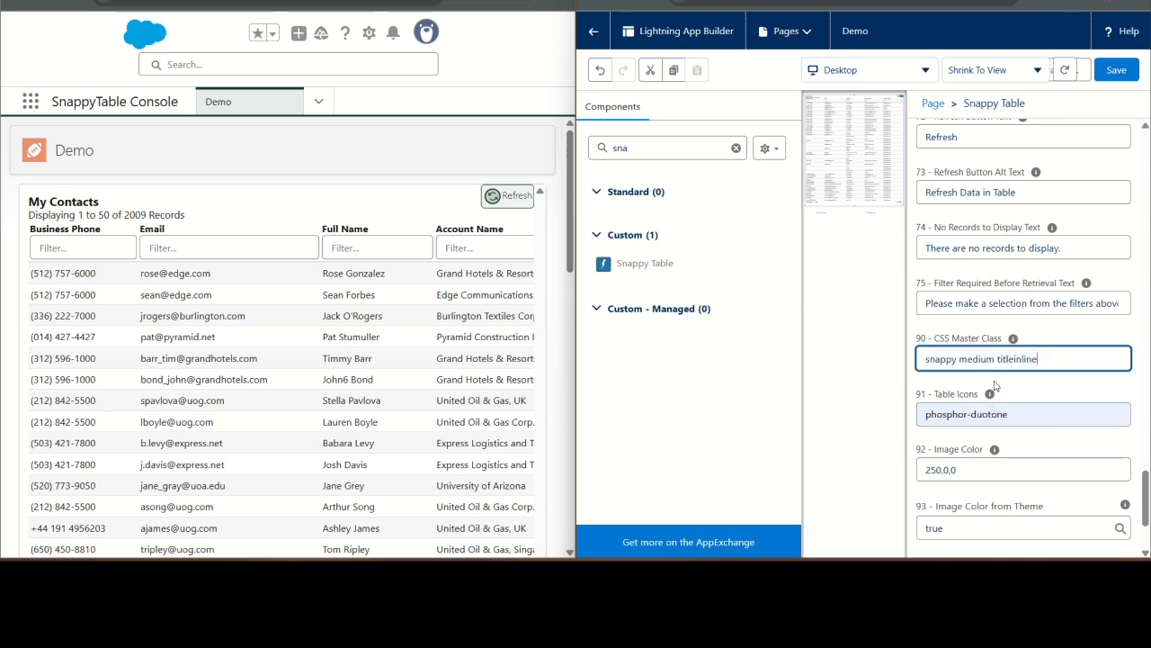
pyautogui.click(1116, 77)
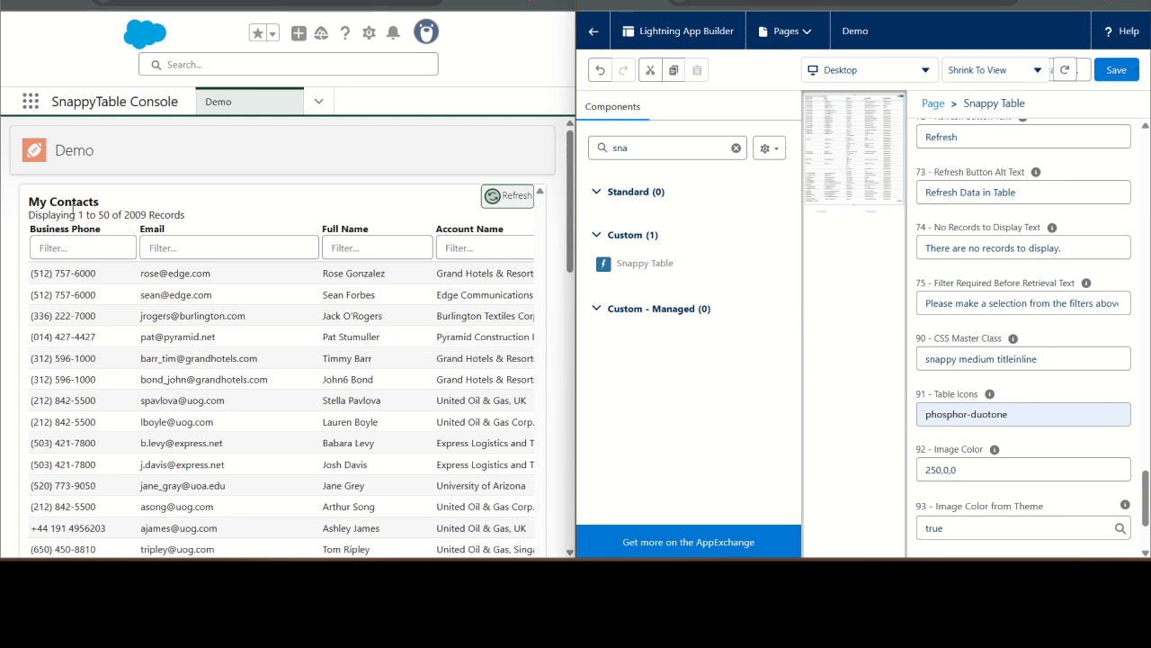
pyautogui.click(75, 3)
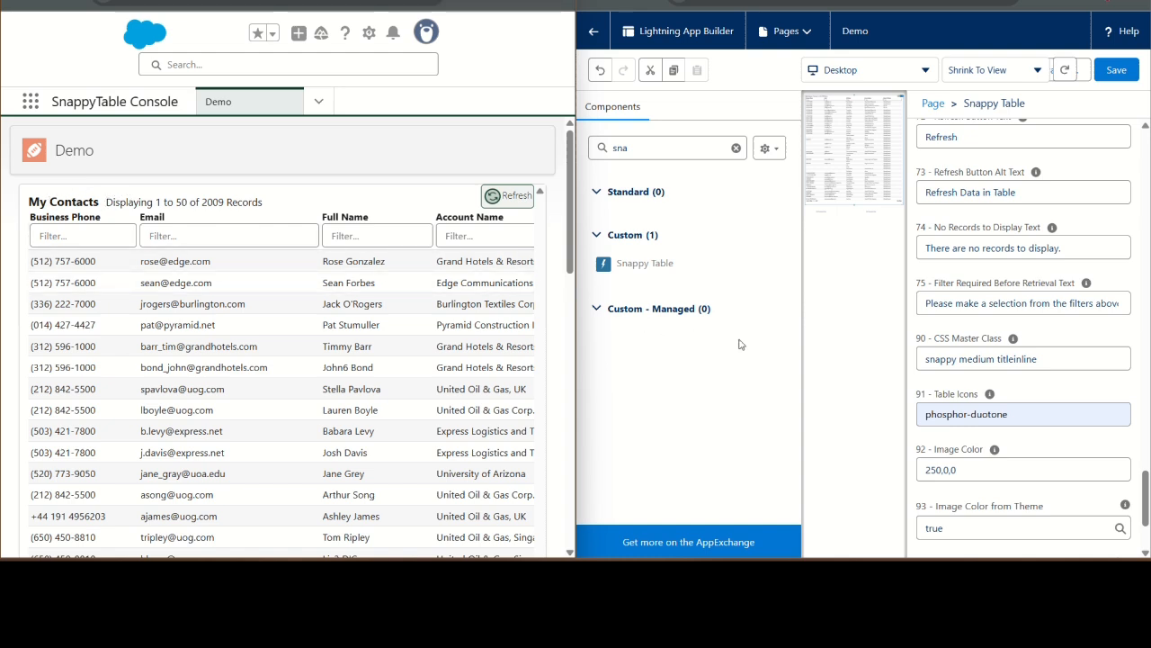
# Replace titleinline with titlecenter in the CSS Master Class, and save and reload the Demo page.
pyautogui.doubleClick(1013, 359)
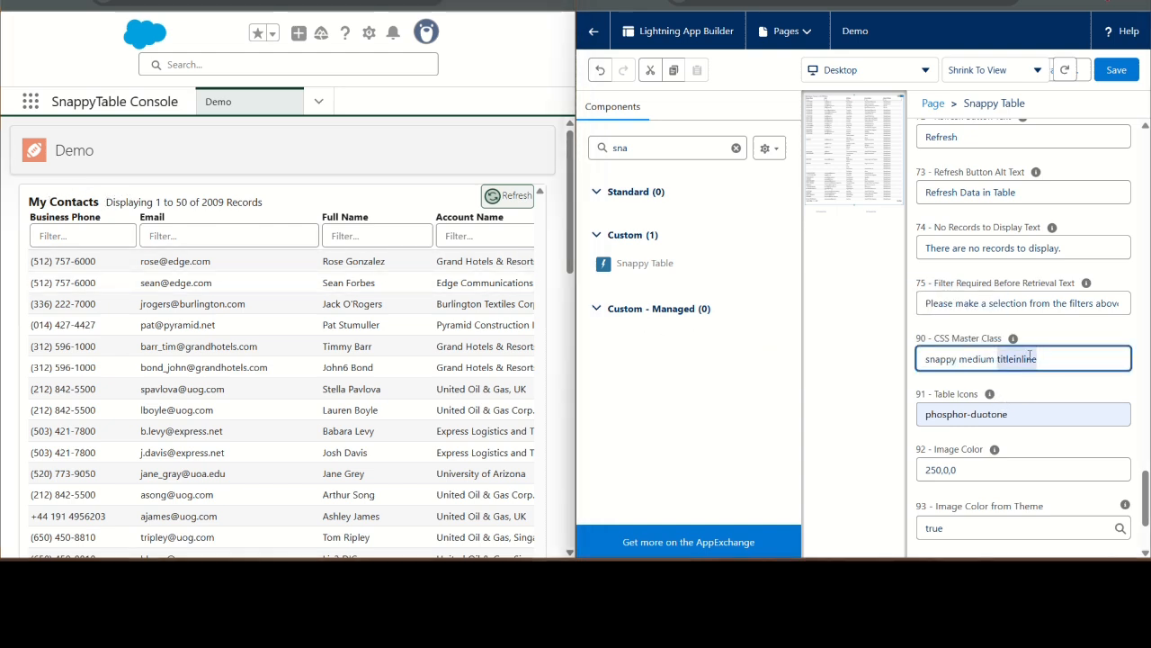
pyautogui.write('titlecenter')
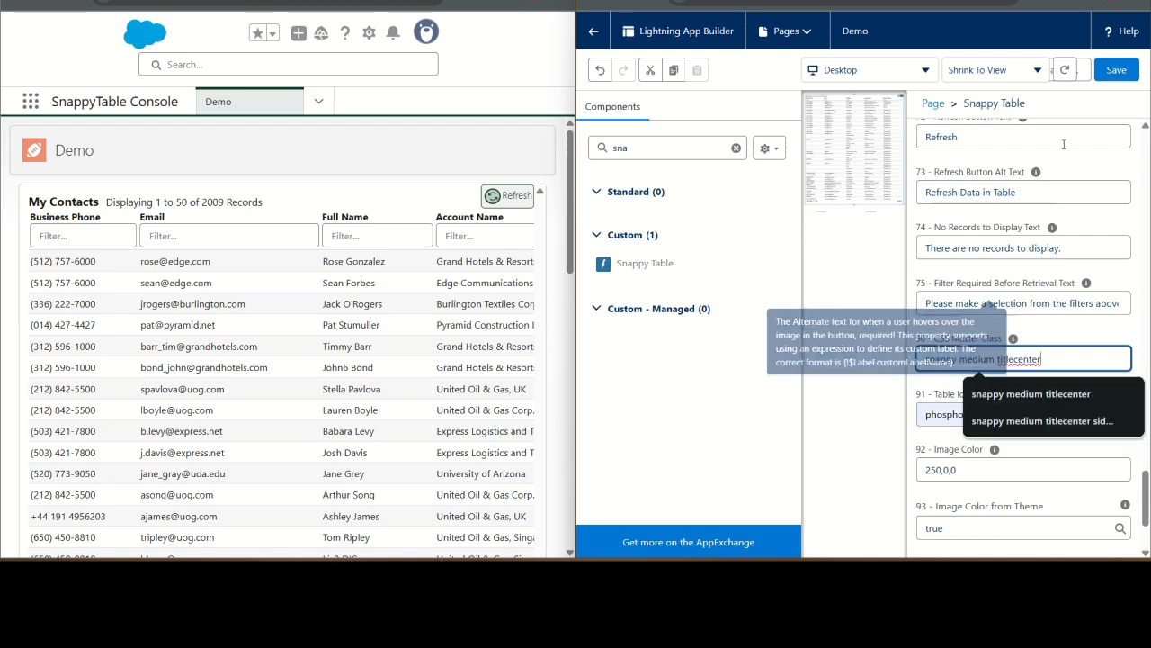
pyautogui.click(1117, 69)
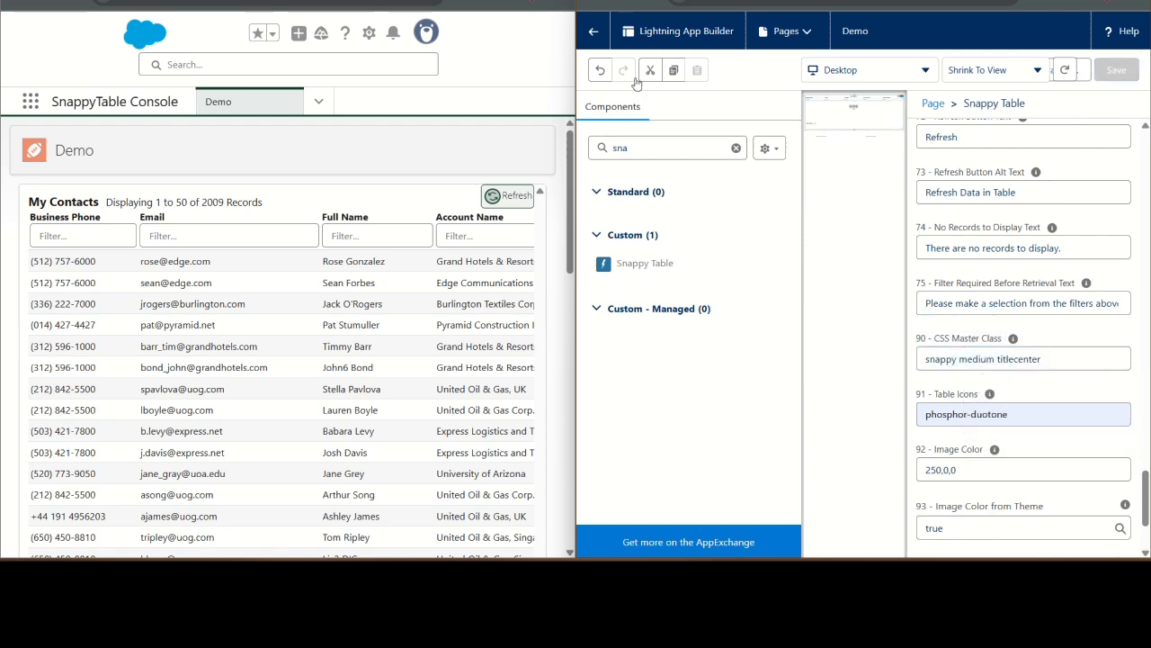
pyautogui.click(77, 2)
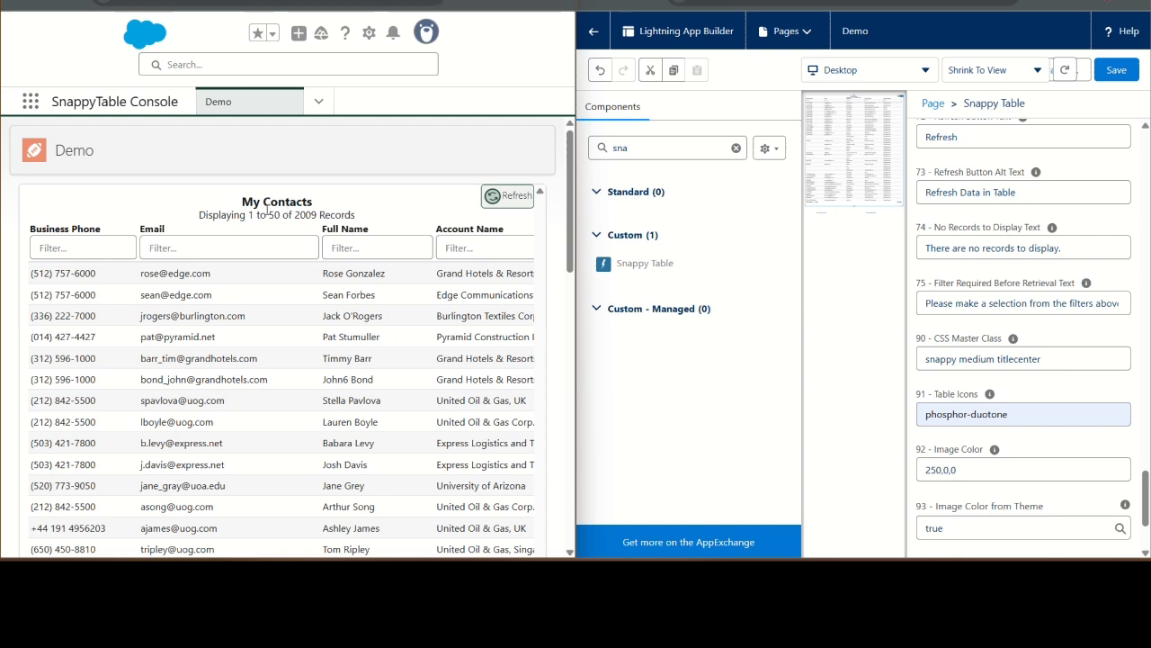
# Remove titlecenter from the CSS Master Class, leaving snappy medium, and save the page.
pyautogui.doubleClick(1018, 358)
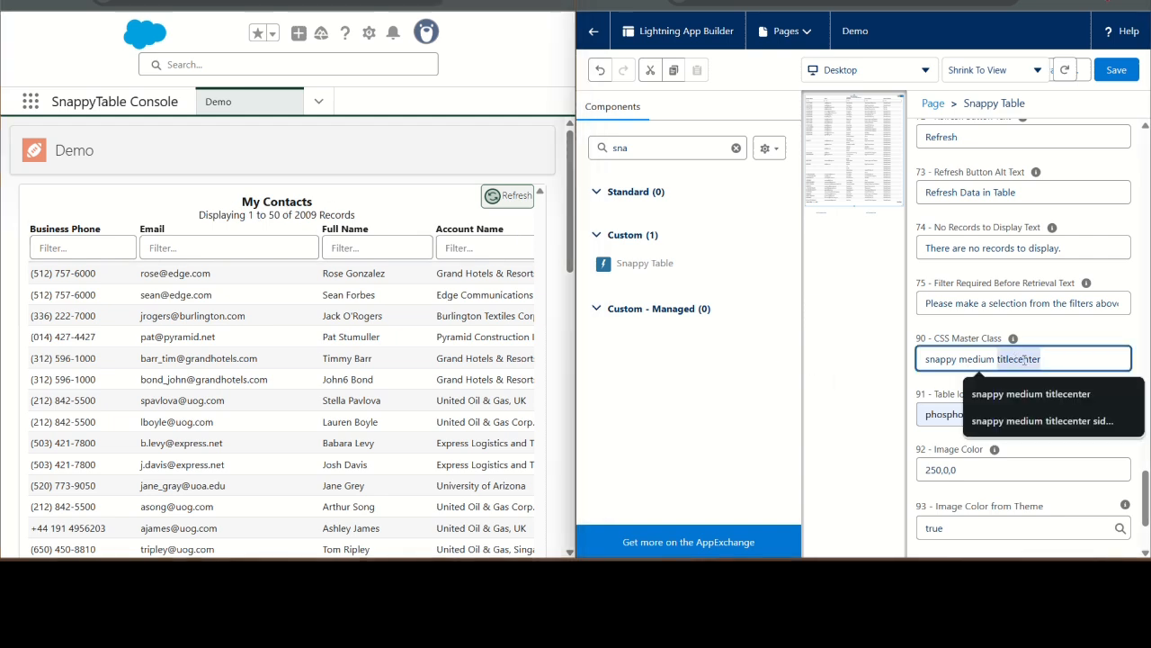
pyautogui.press('BackSpace')
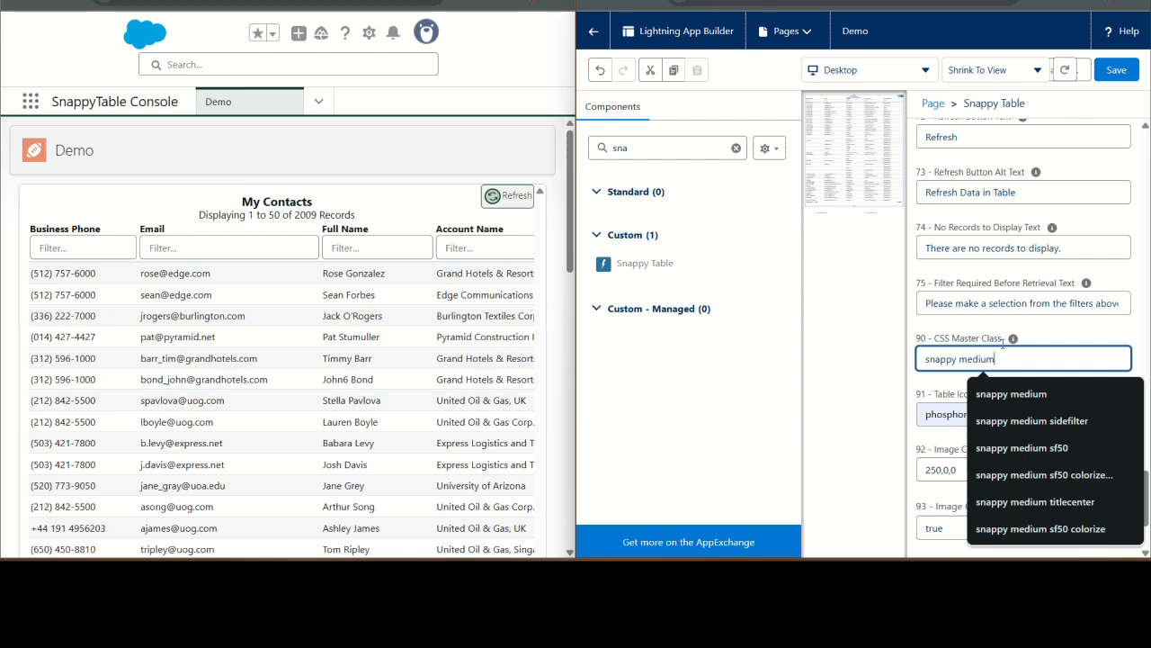
pyautogui.click(1118, 72)
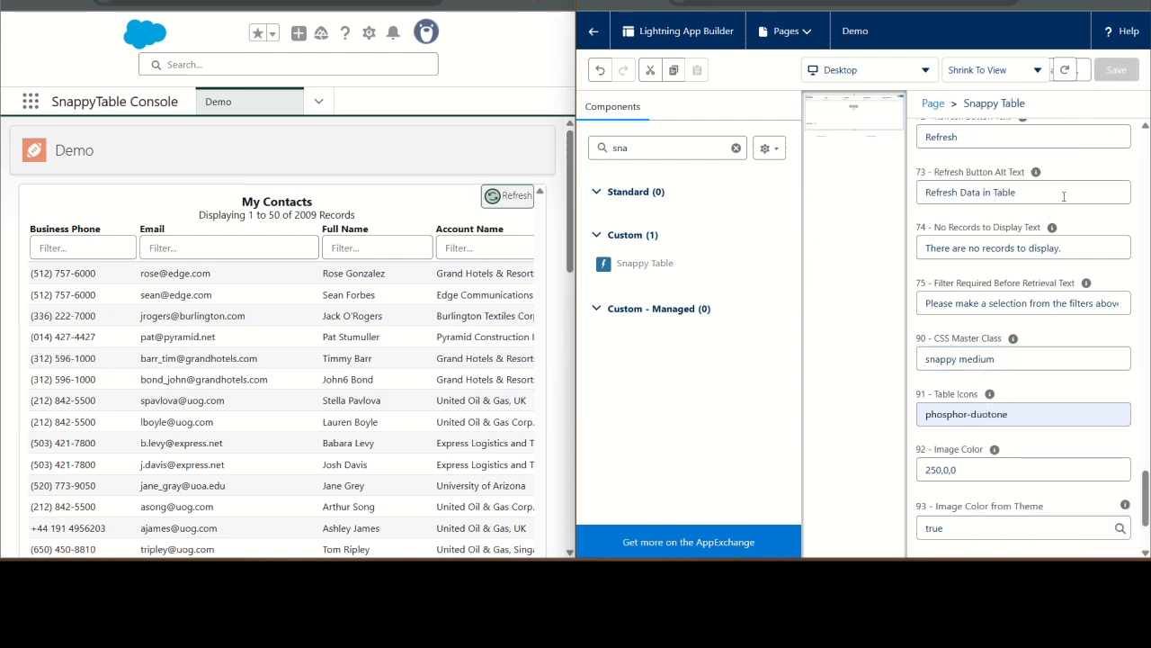
# Set the Snappy Table's Default Table Where Clause to AccountId=RECORDID, and save and reload the Demo page.
pyautogui.scroll(4, 1064, 193)
pyautogui.scroll(8, 1064, 205)
pyautogui.scroll(15, 1063, 197)
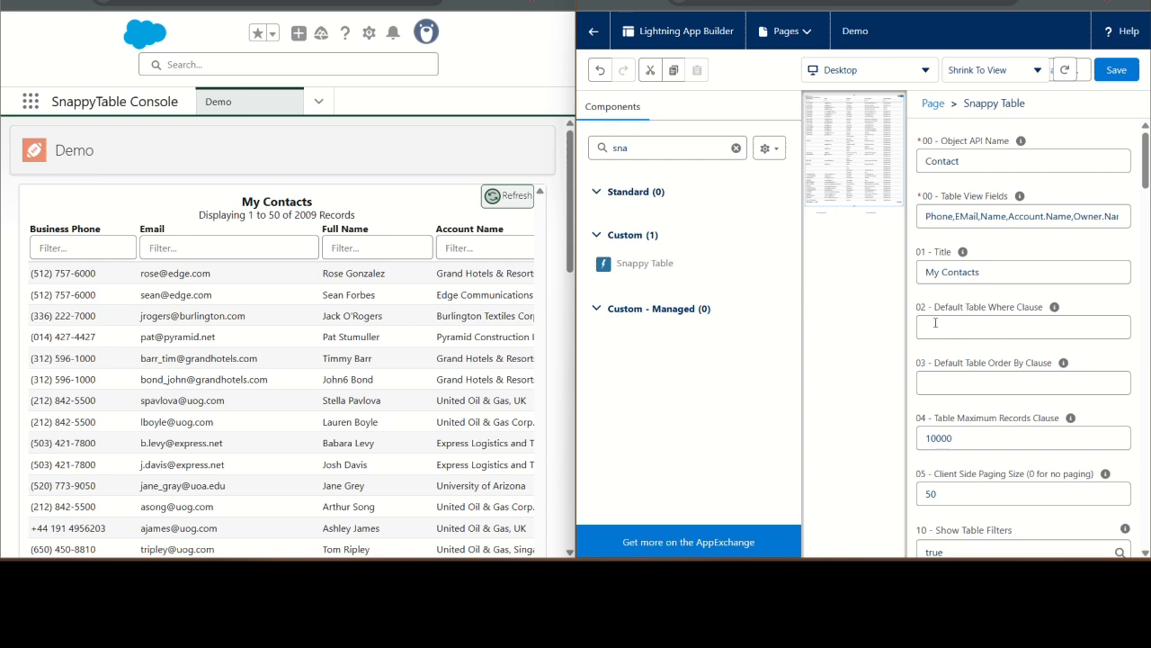
pyautogui.click(935, 322)
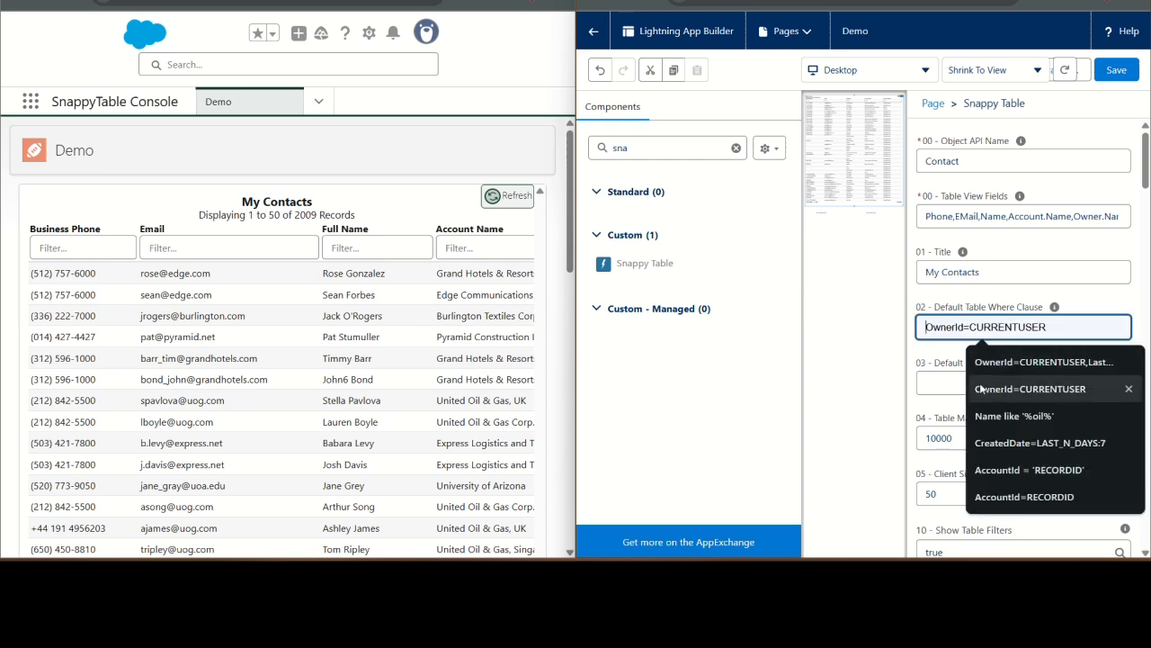
pyautogui.click(1005, 496)
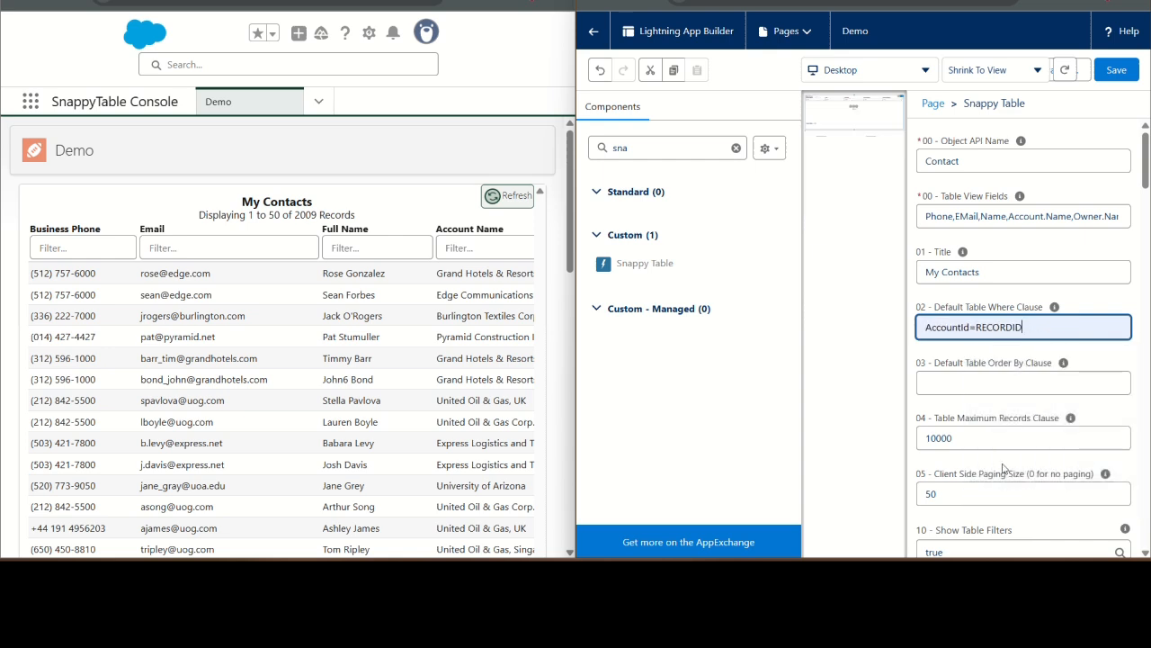
pyautogui.click(972, 328)
pyautogui.click(1113, 70)
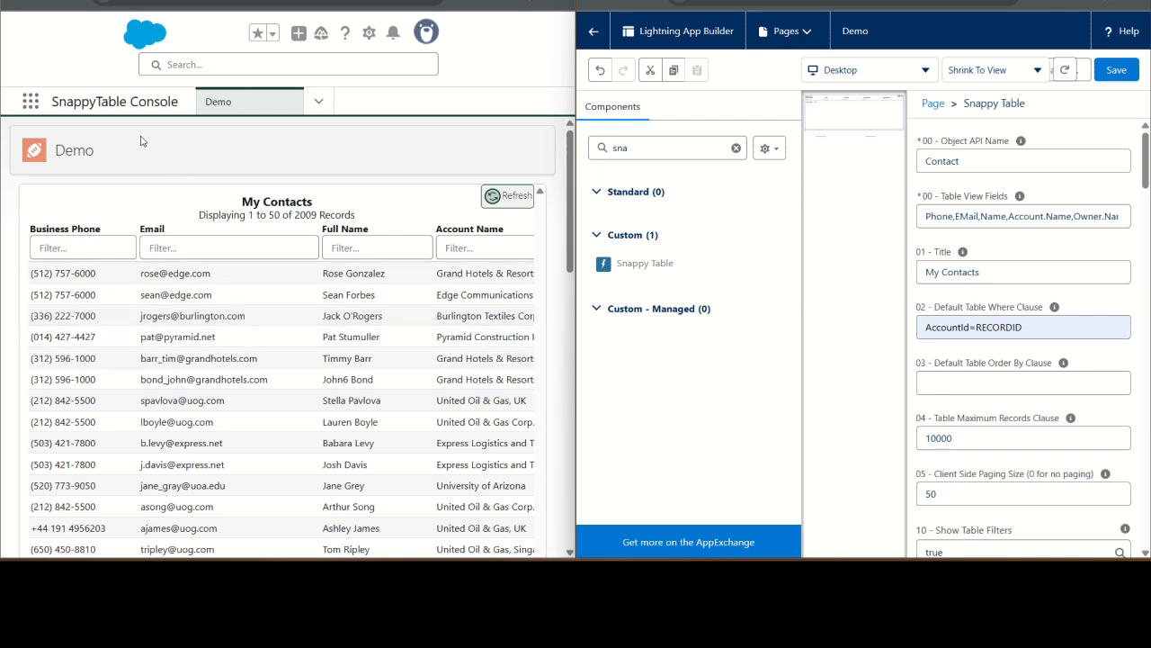
pyautogui.click(72, 2)
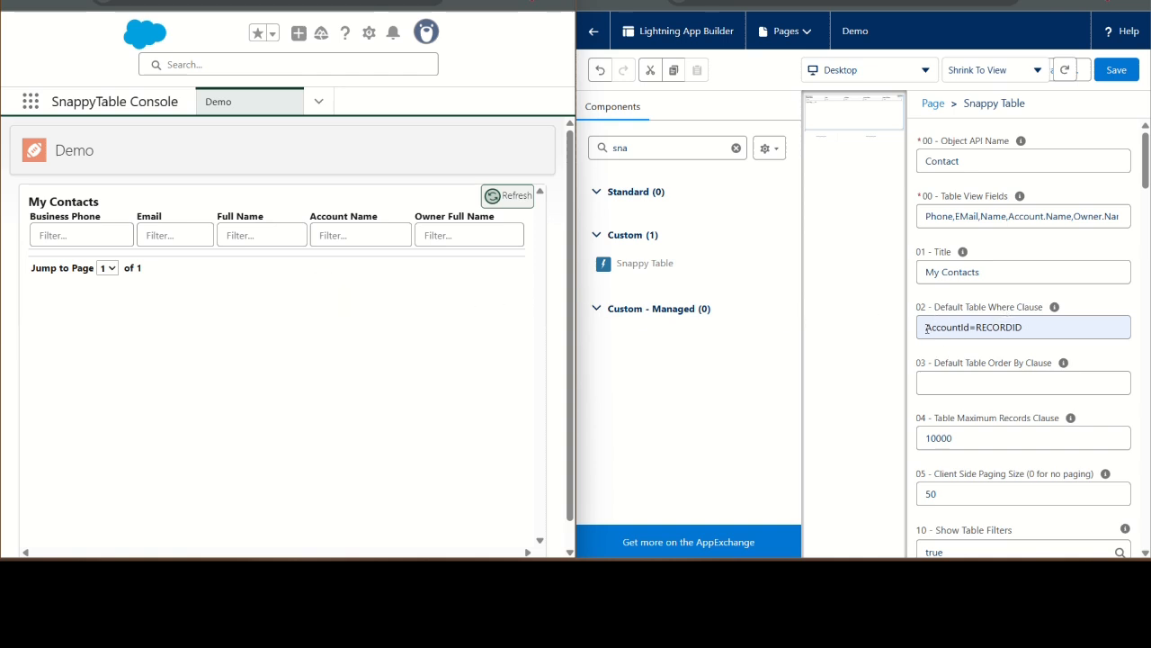
# Replace the Default Table Where Clause with LastModifedDate=THIS_WEEK, and save and reload the Demo page.
pyautogui.moveTo(1051, 332); pyautogui.dragTo(928, 327)
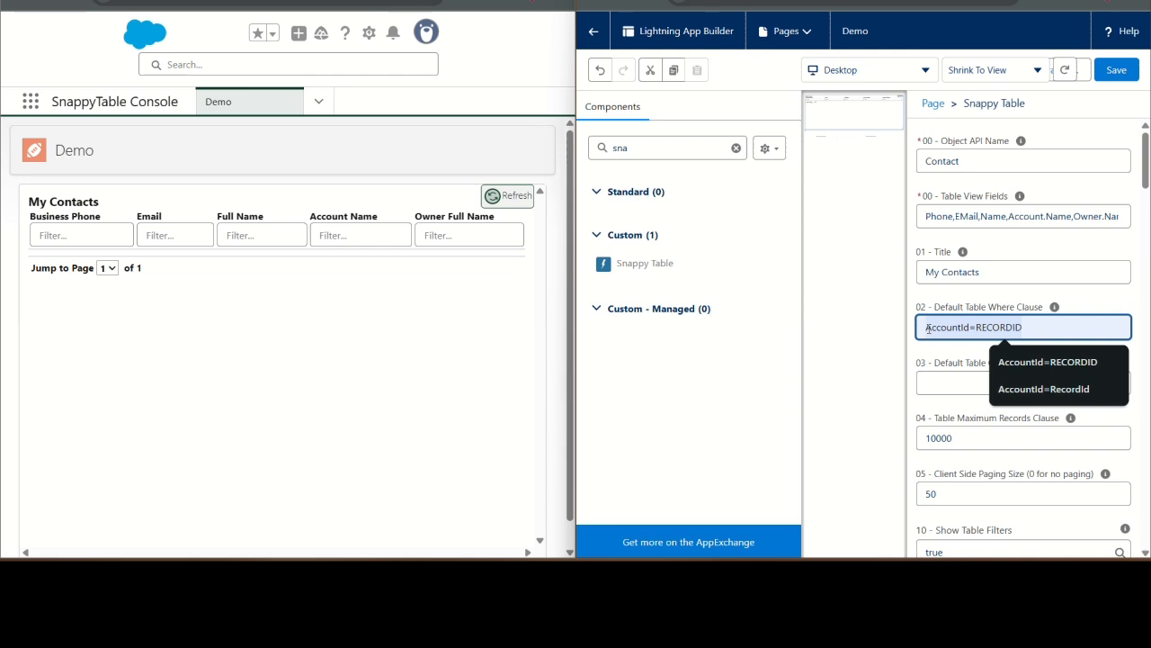
pyautogui.press('BackSpace')
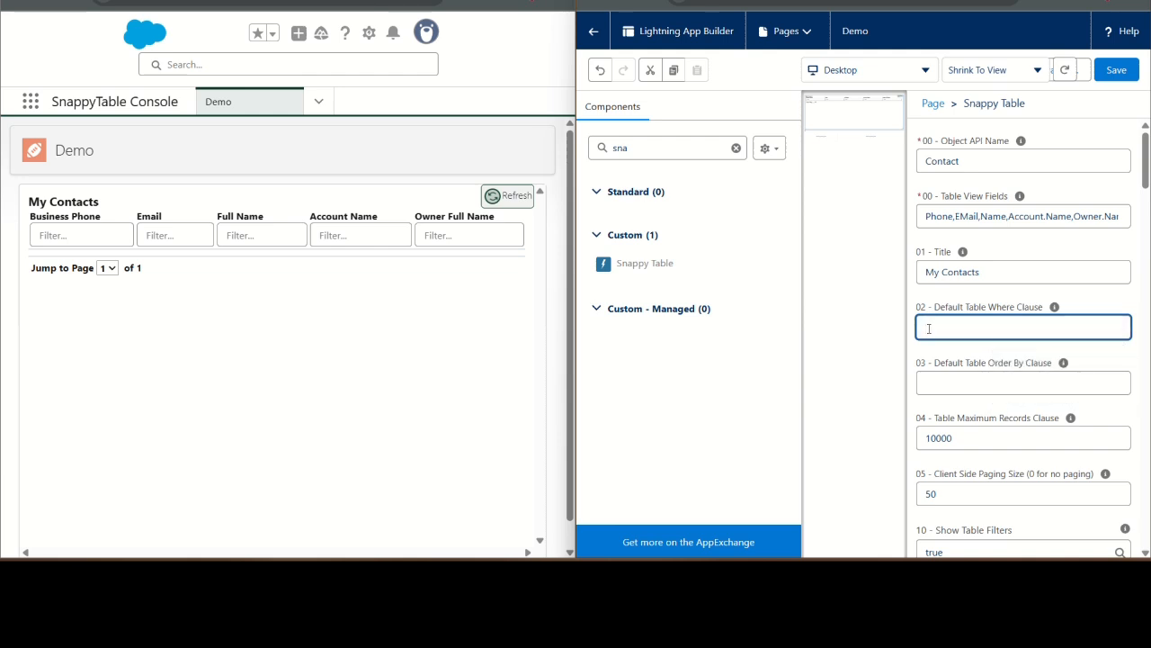
pyautogui.write('LastModifedDate=THIS_WEEK')
pyautogui.click(1061, 358)
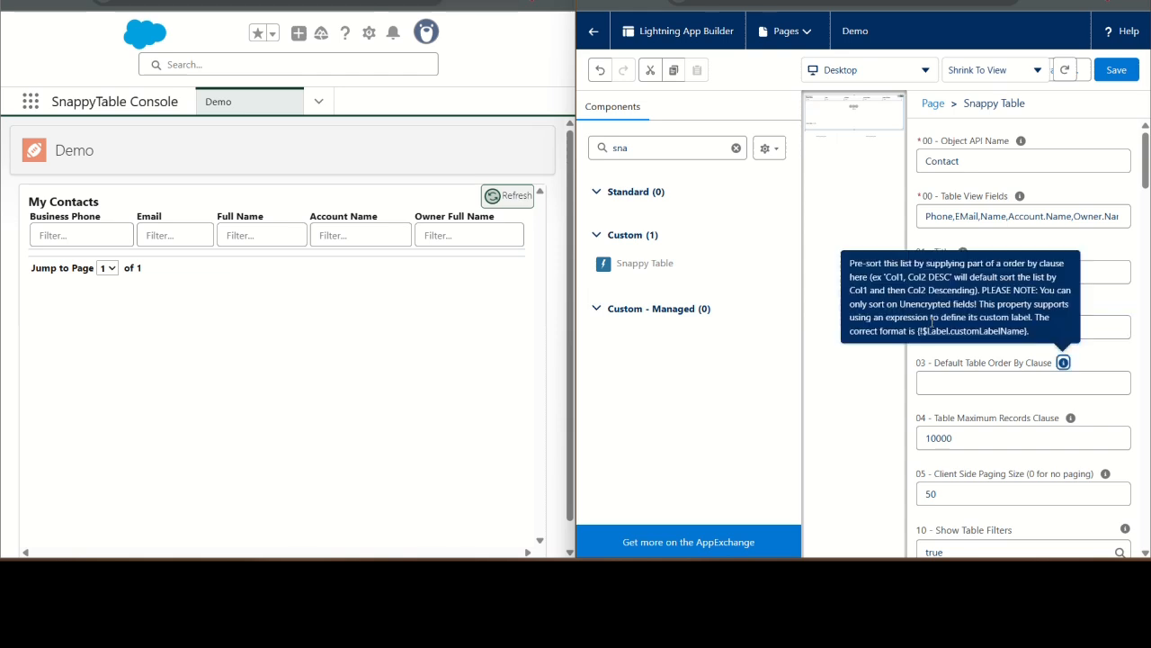
pyautogui.click(1112, 72)
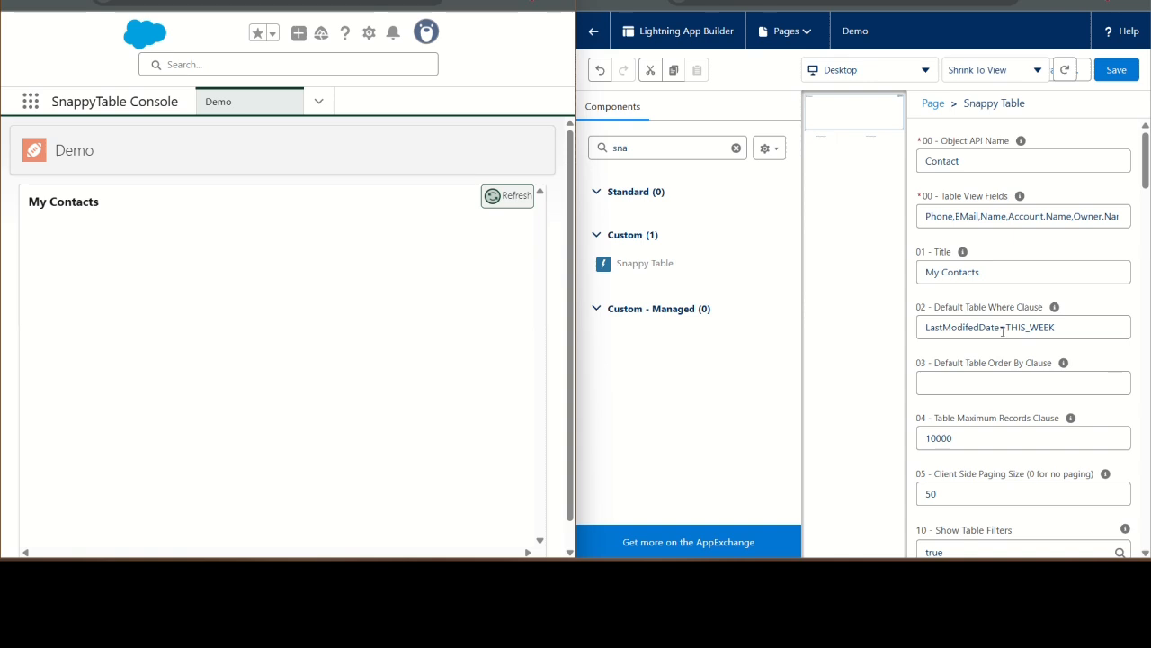
# Replace the Default Table Where Clause with OwnerId=CURRENTUSER, and save and reload the Demo page.
pyautogui.click(1090, 328)
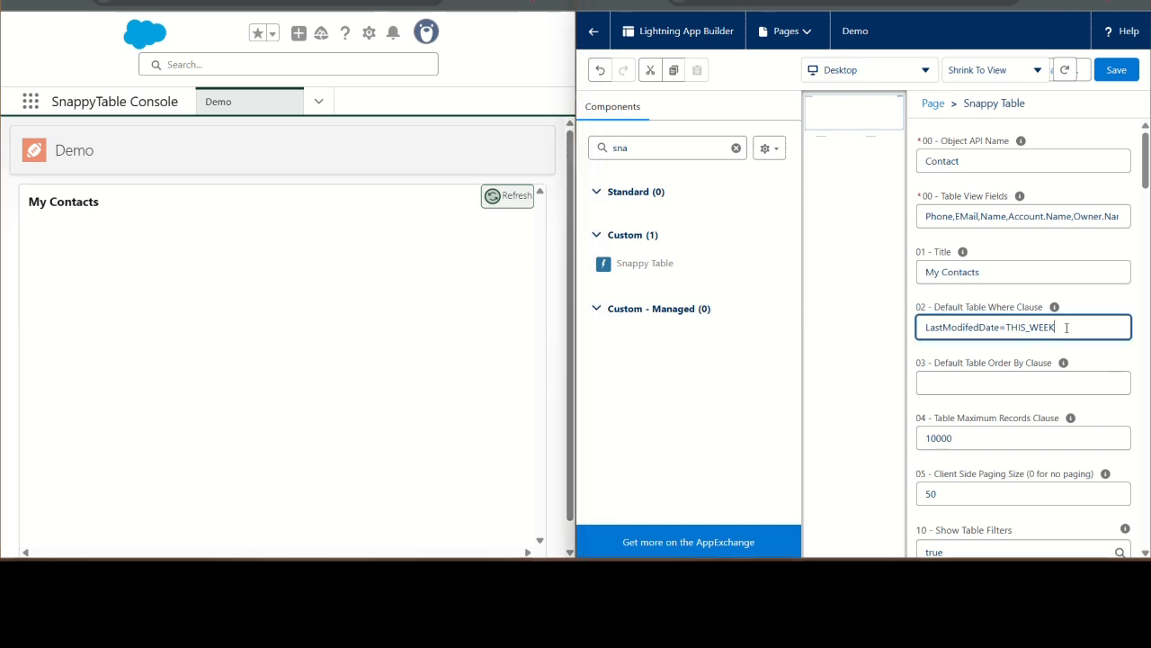
pyautogui.moveTo(1067, 327); pyautogui.dragTo(1011, 328)
pyautogui.hotkey('ctrl', 'a')
pyautogui.press('BackSpace')
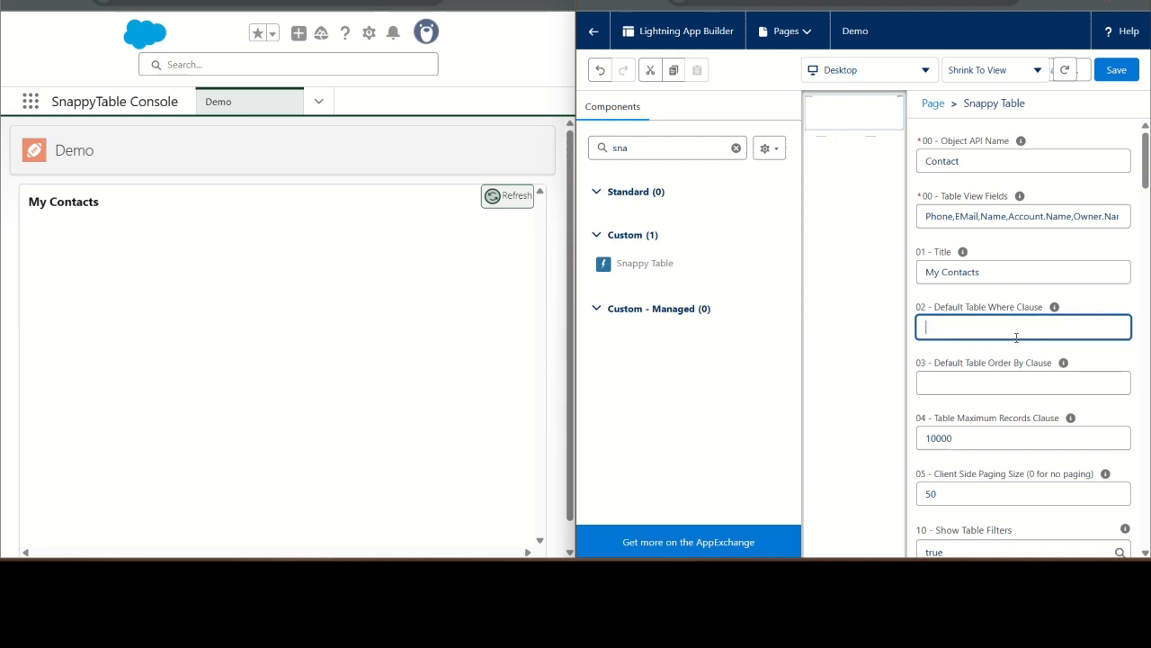
pyautogui.write('O')
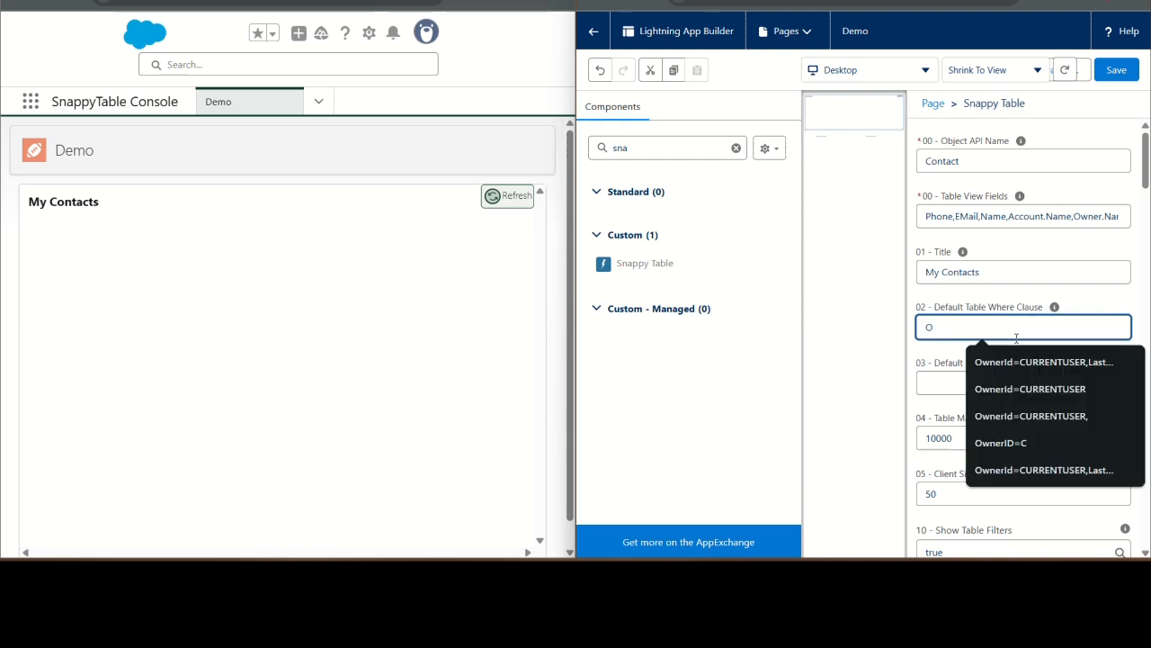
pyautogui.press('Down')
pyautogui.press('Down')
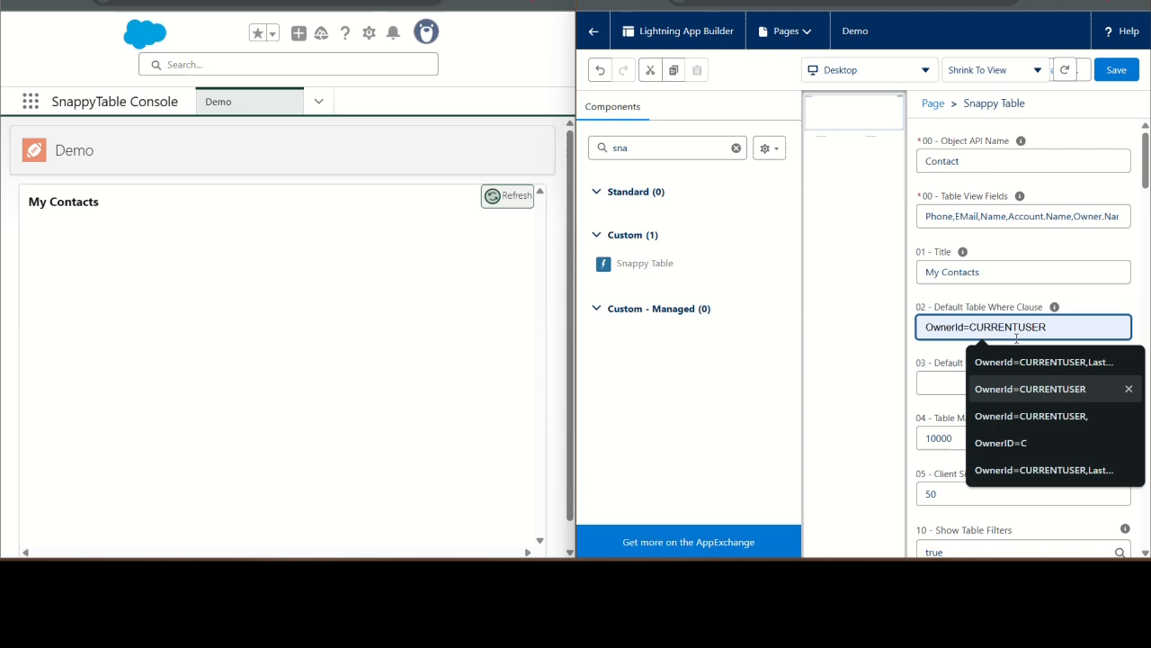
pyautogui.press('Return')
pyautogui.click(1116, 70)
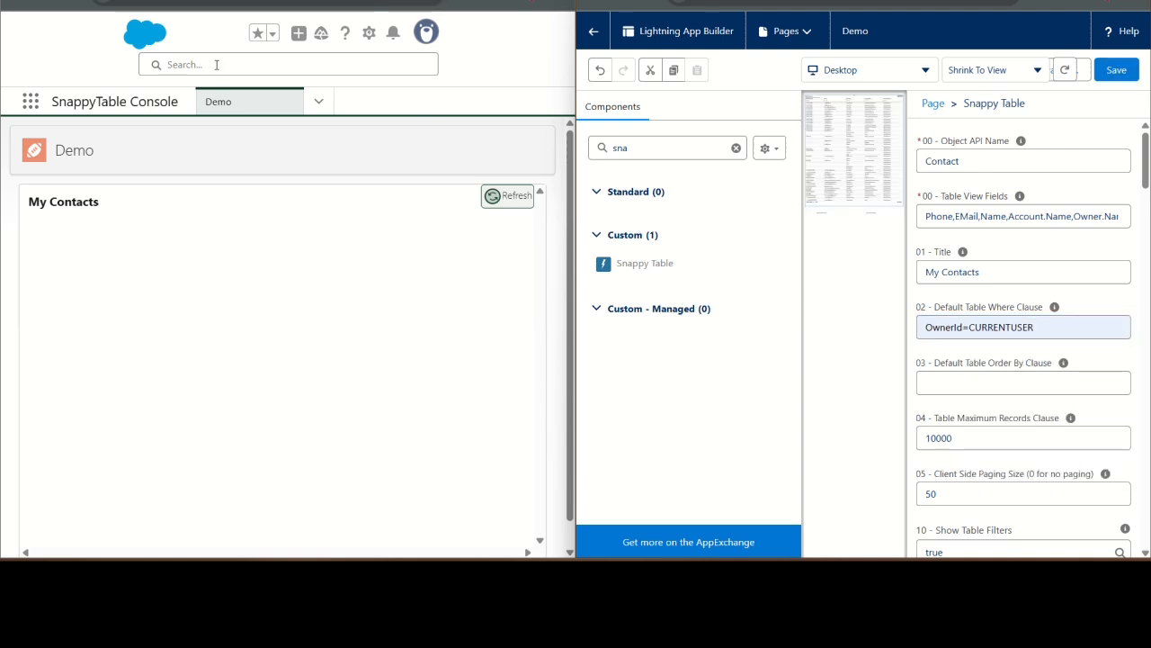
pyautogui.press('F5')
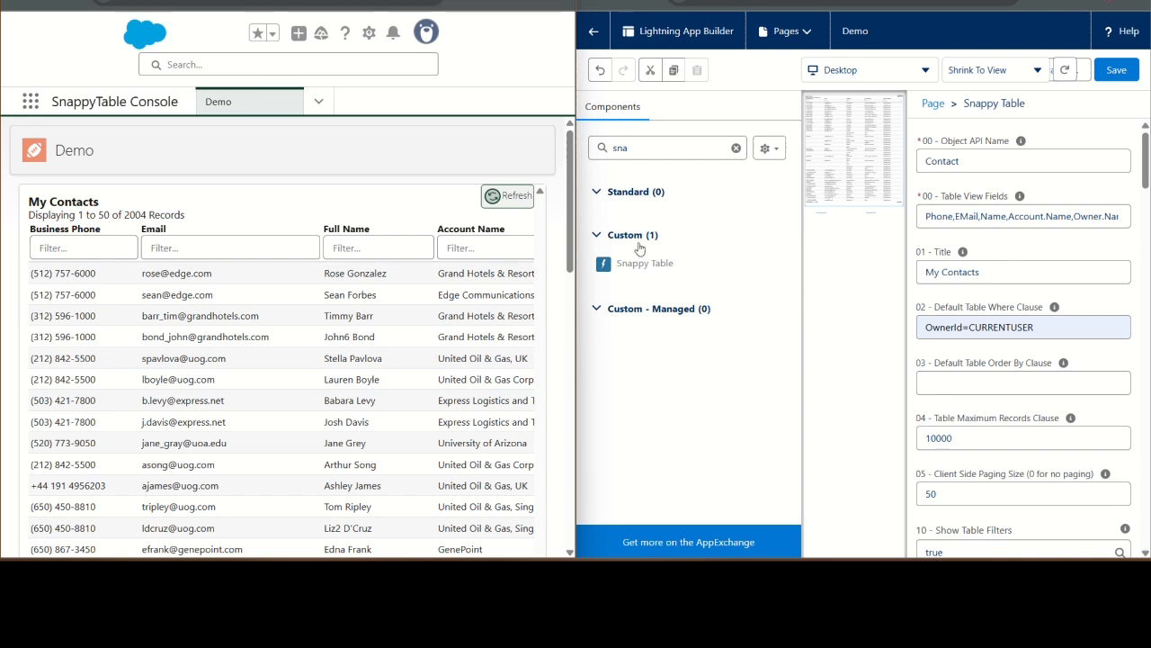
# Extend the Default Table Where Clause to OwnerId=CURRENTUSER,LastModifiedDate=THIS_QUARTER, and save the page.
pyautogui.click(1051, 329)
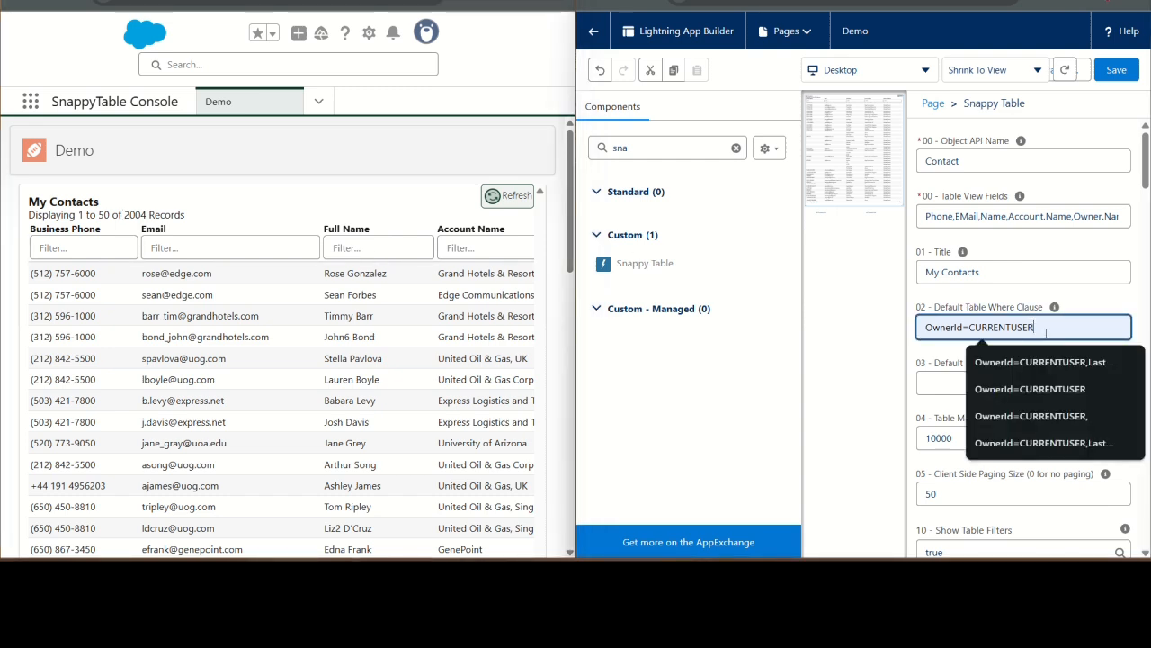
pyautogui.click(1039, 355)
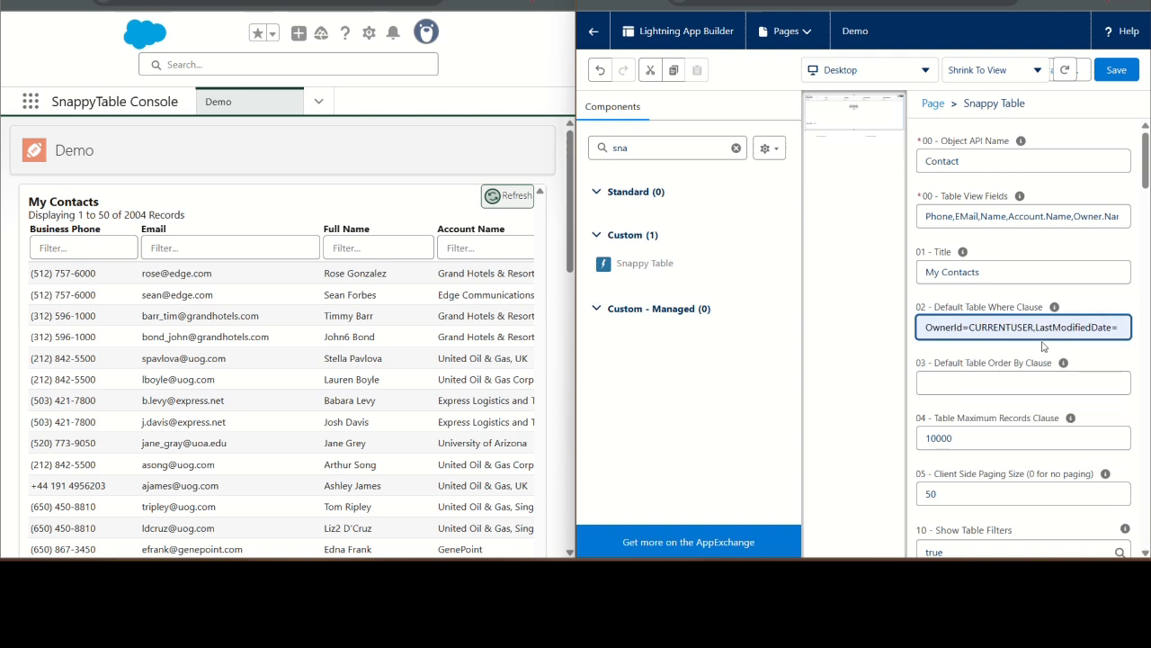
pyautogui.write('THIS_QUARTER')
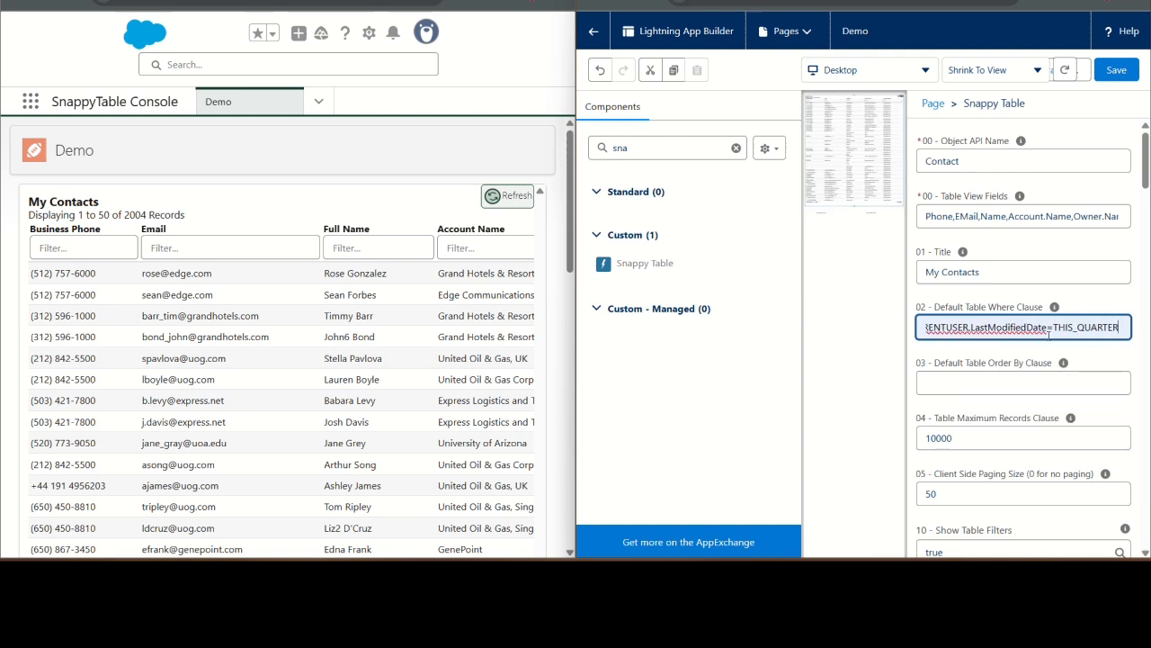
pyautogui.click(1115, 71)
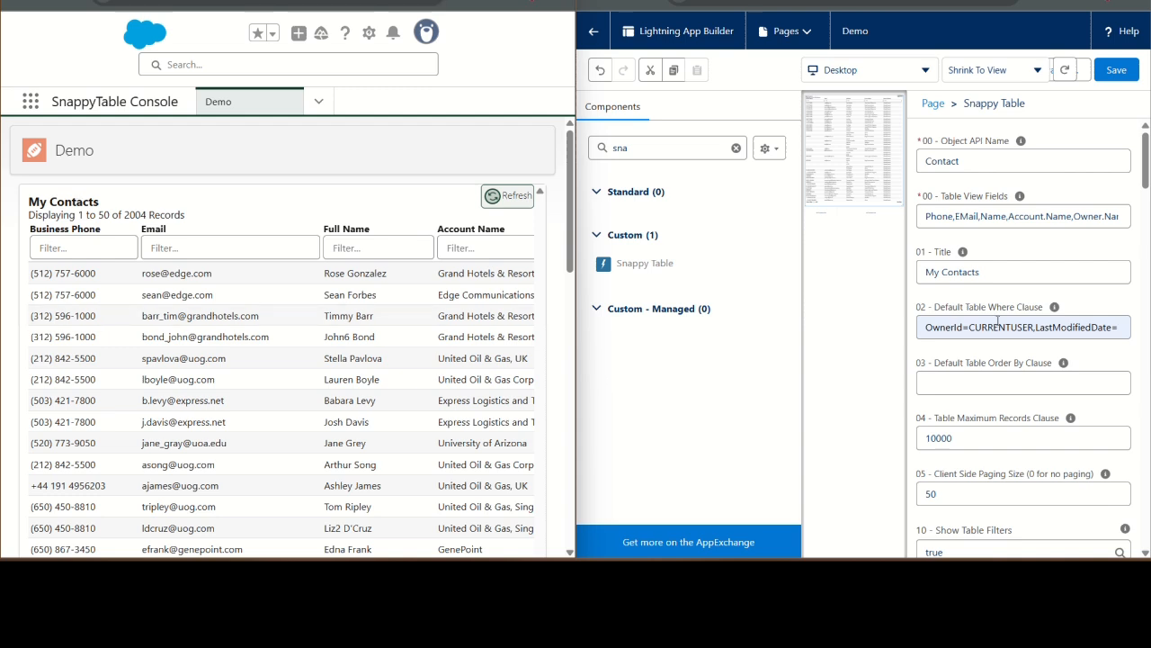
# Filter the My Contacts table's Email column by a first name, and clear the filter again.
pyautogui.click(254, 249)
pyautogui.write('mike')
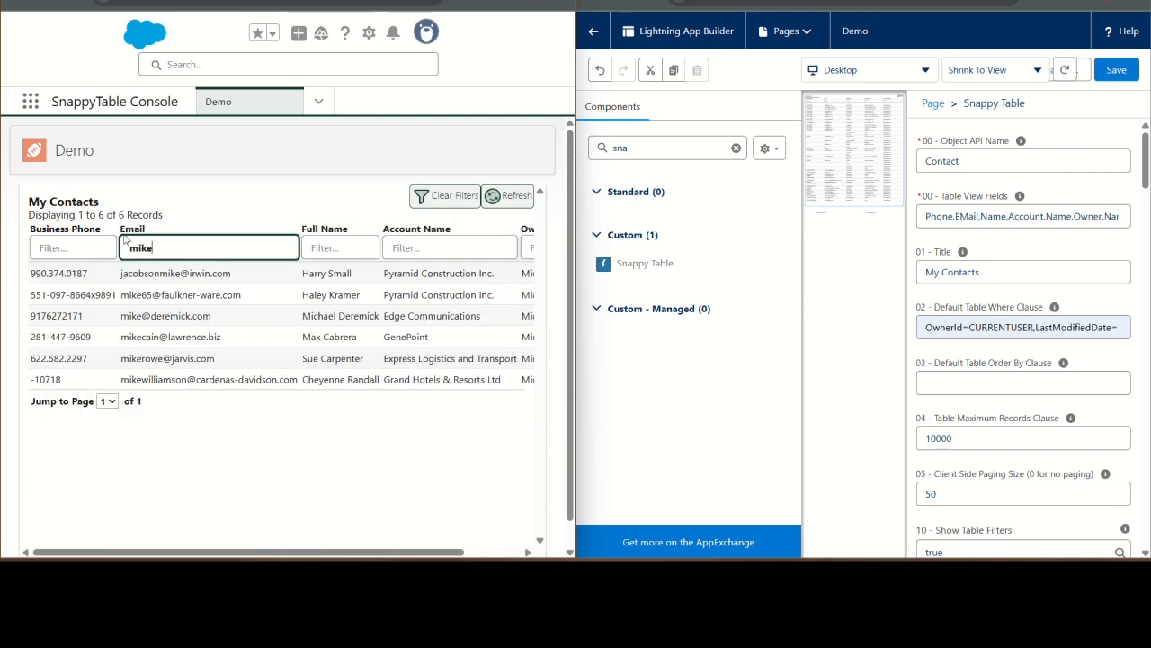
pyautogui.press('BackSpace')
pyautogui.press('BackSpace')
pyautogui.press('BackSpace')
pyautogui.press('BackSpace')
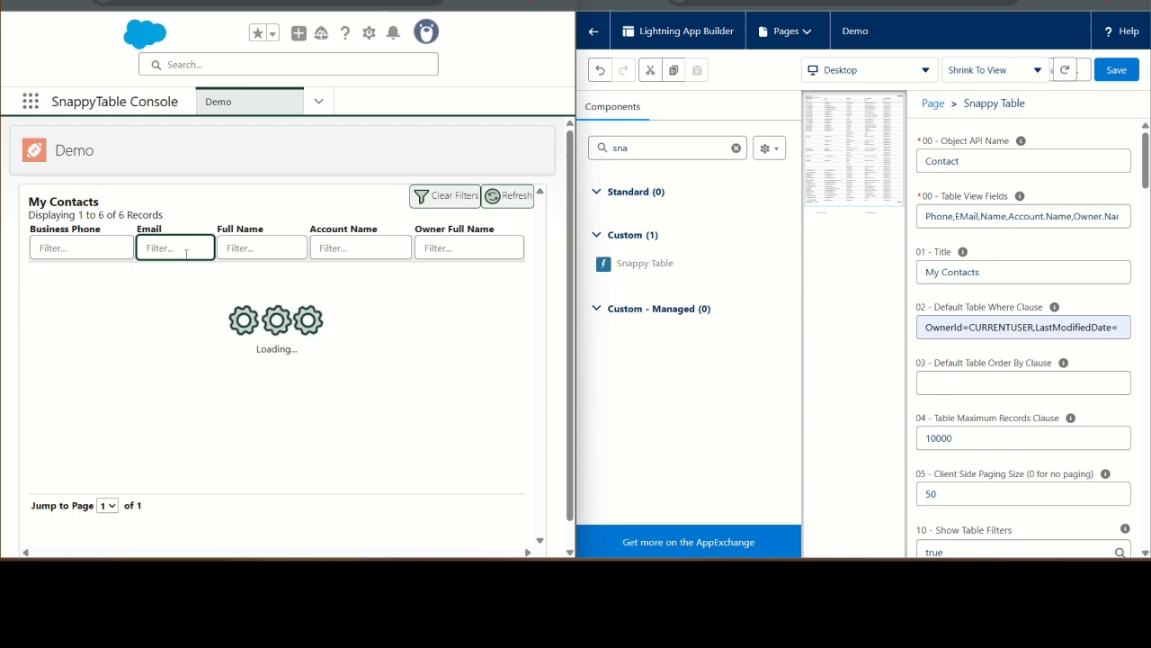
# Set the Default Table Order By Clause to Name, and save and reload the Demo page.
pyautogui.click(963, 376)
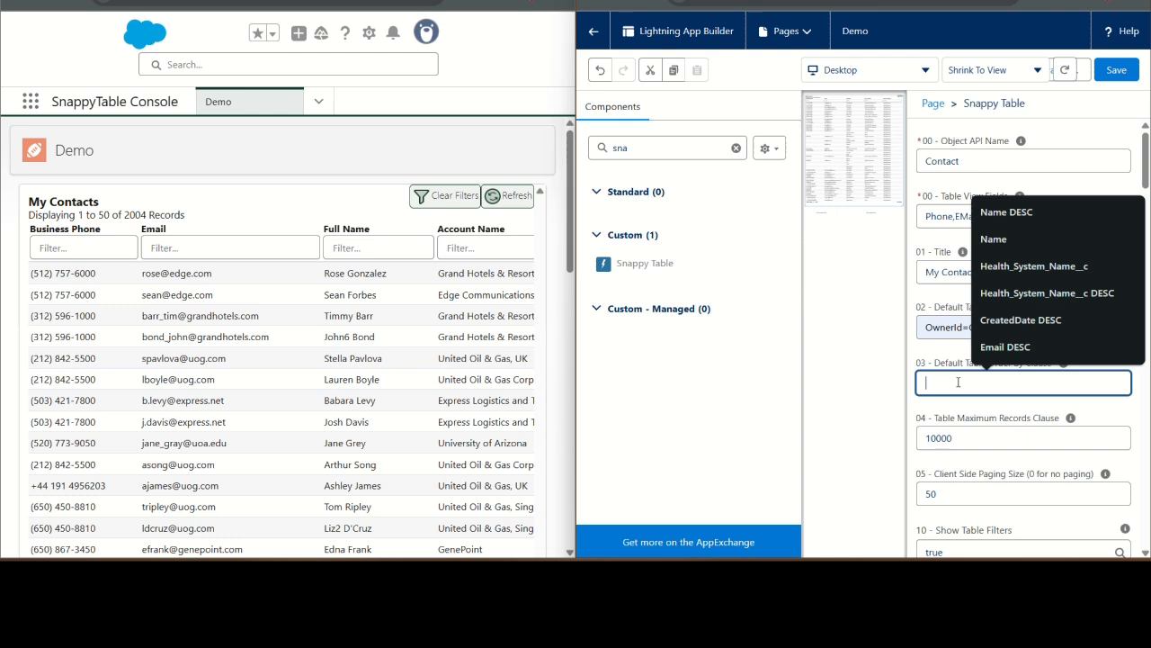
pyautogui.write('No')
pyautogui.write('me')
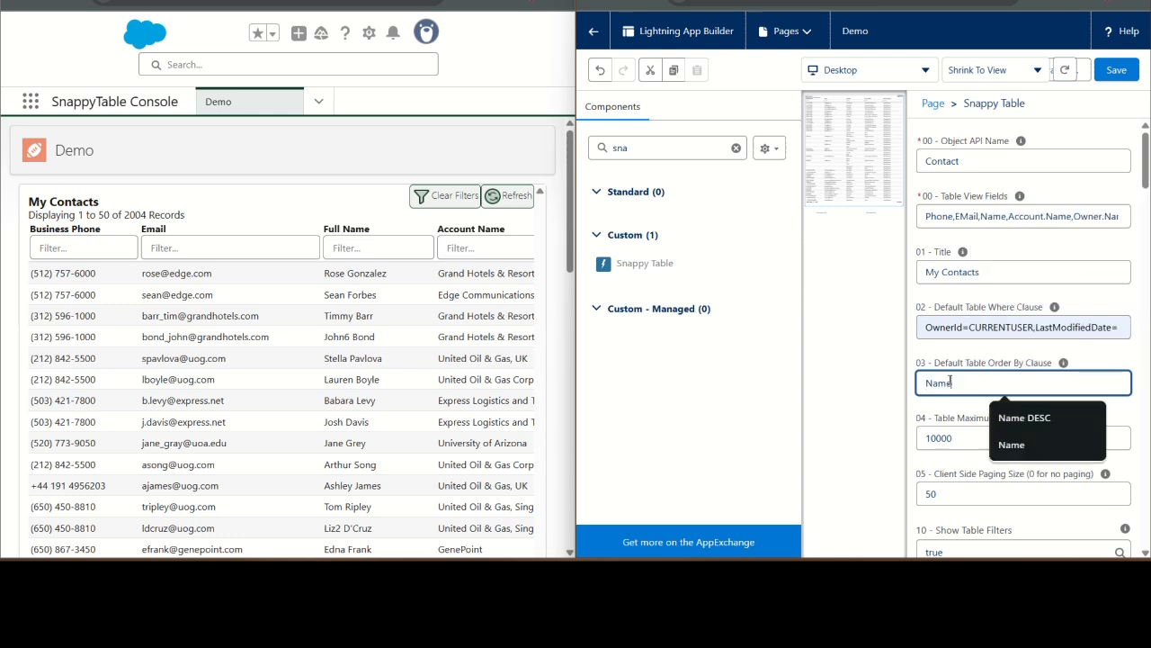
pyautogui.press('Tab')
pyautogui.click(1065, 70)
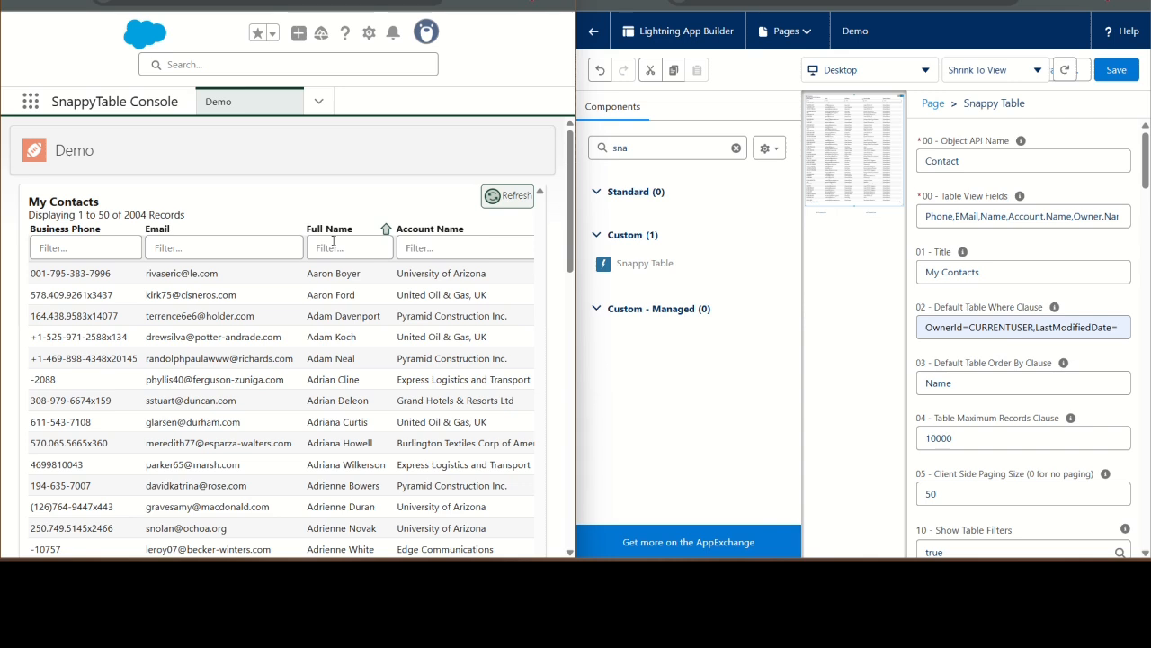
# Sort the My Contacts table by Account Name and after that by Email.
pyautogui.click(427, 229)
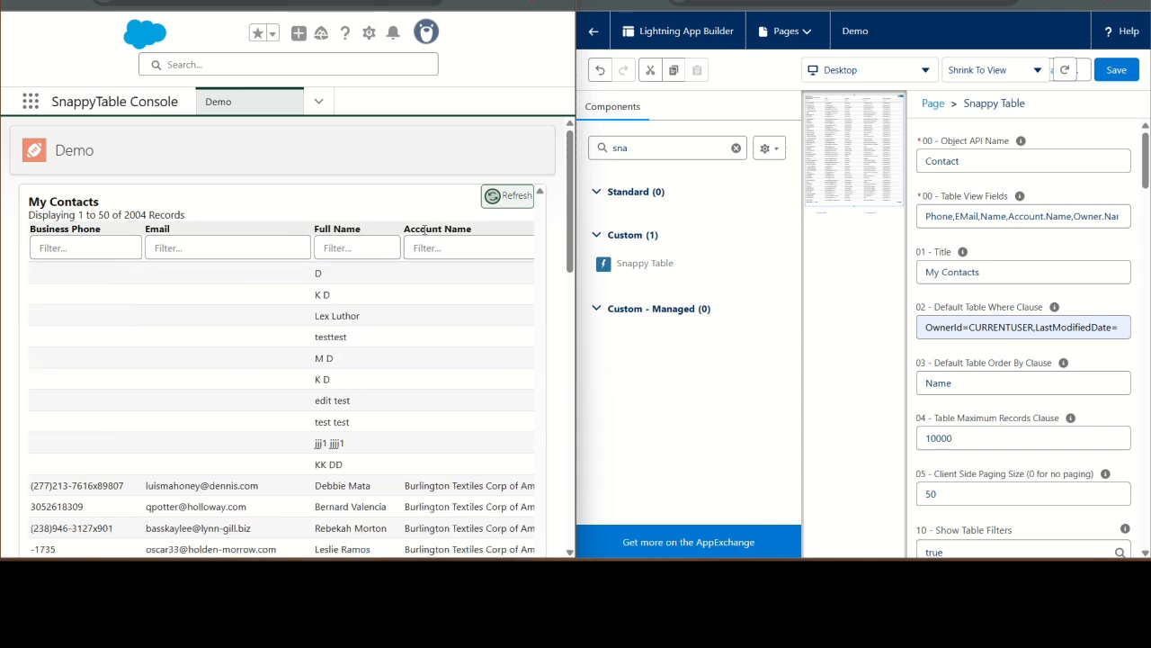
pyautogui.click(265, 227)
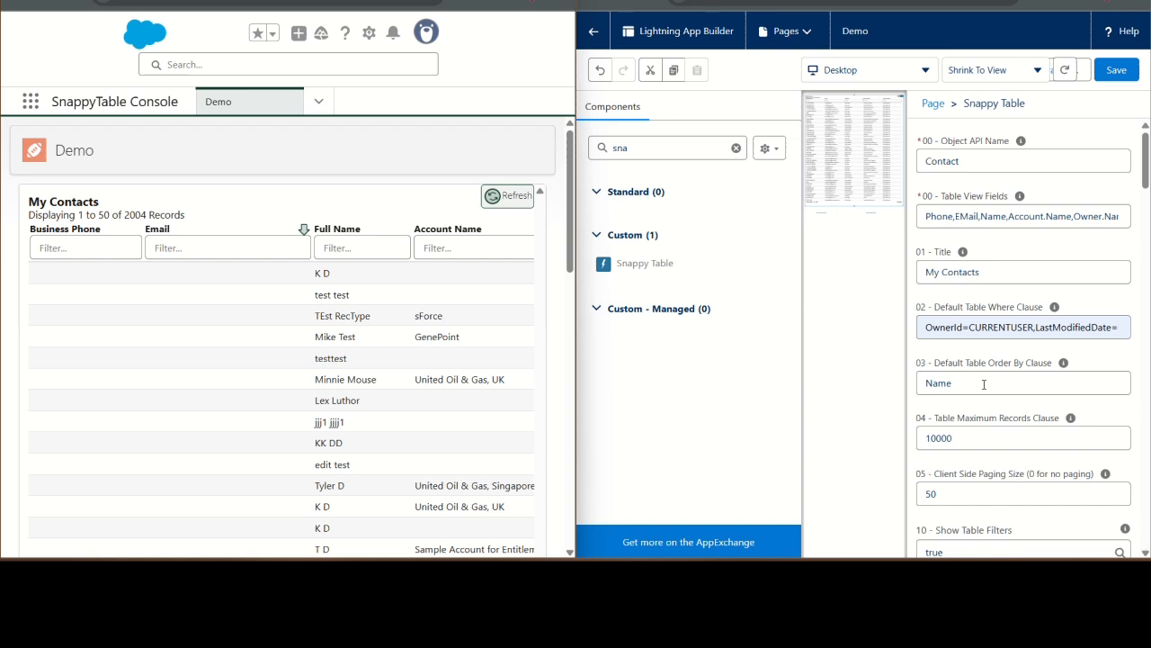
# Set the Table Maximum Records Clause to 100 and the Client Side Paging Size to 0.
pyautogui.scroll(-3, 957, 378)
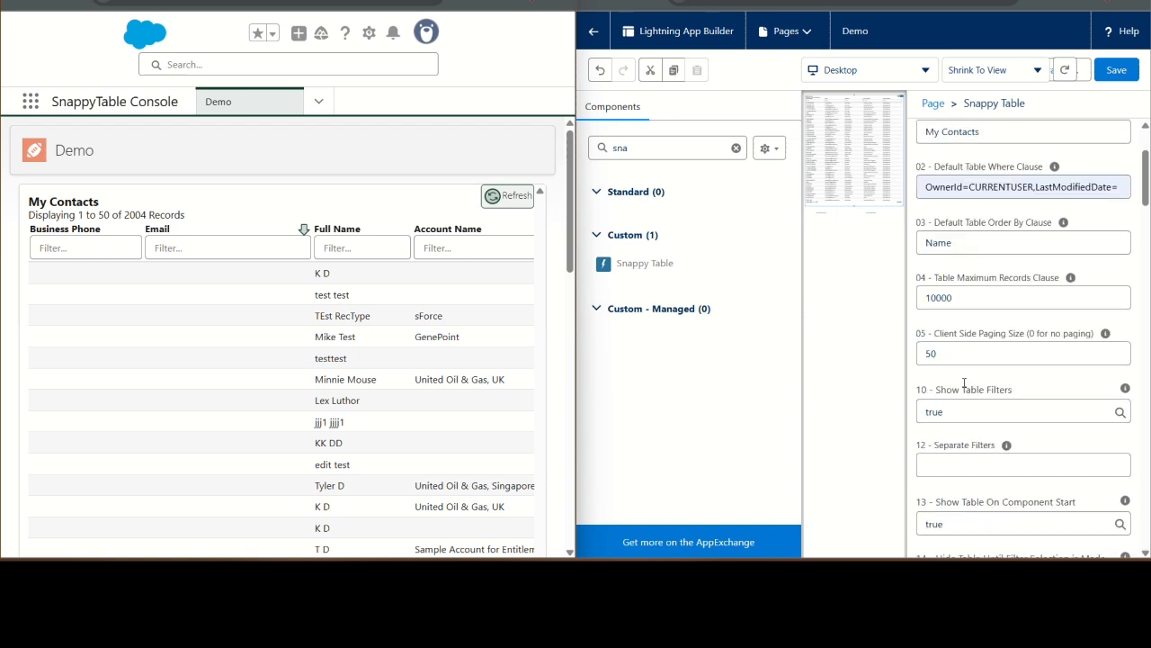
pyautogui.scroll(-1, 964, 384)
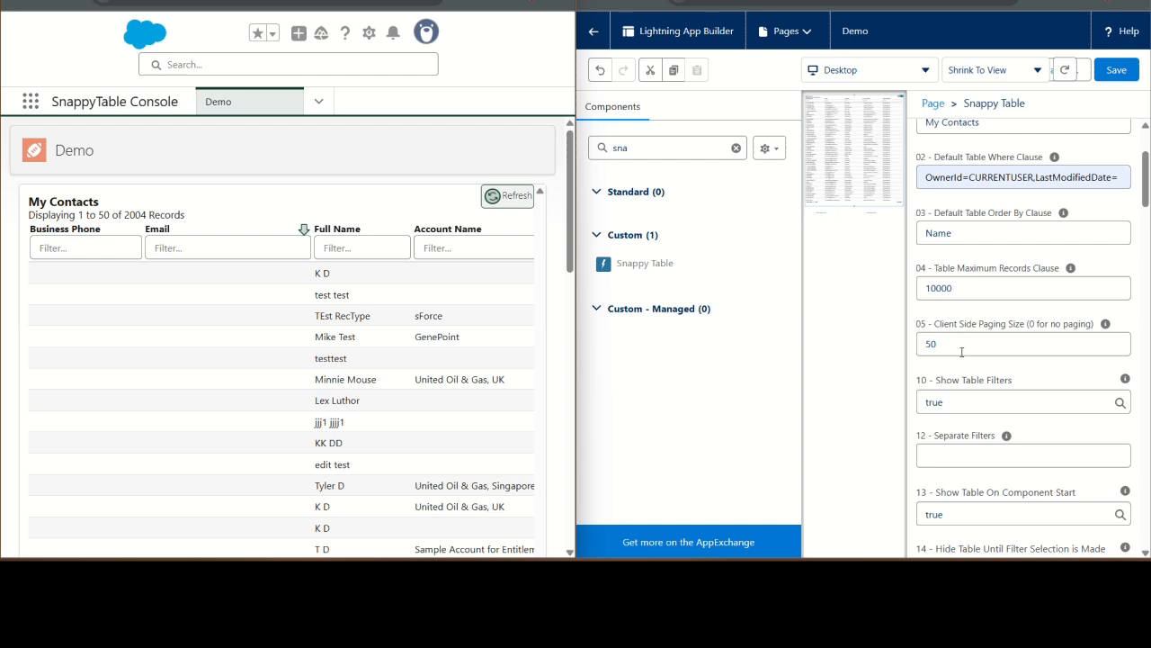
pyautogui.scroll(-2, 961, 352)
pyautogui.click(971, 207)
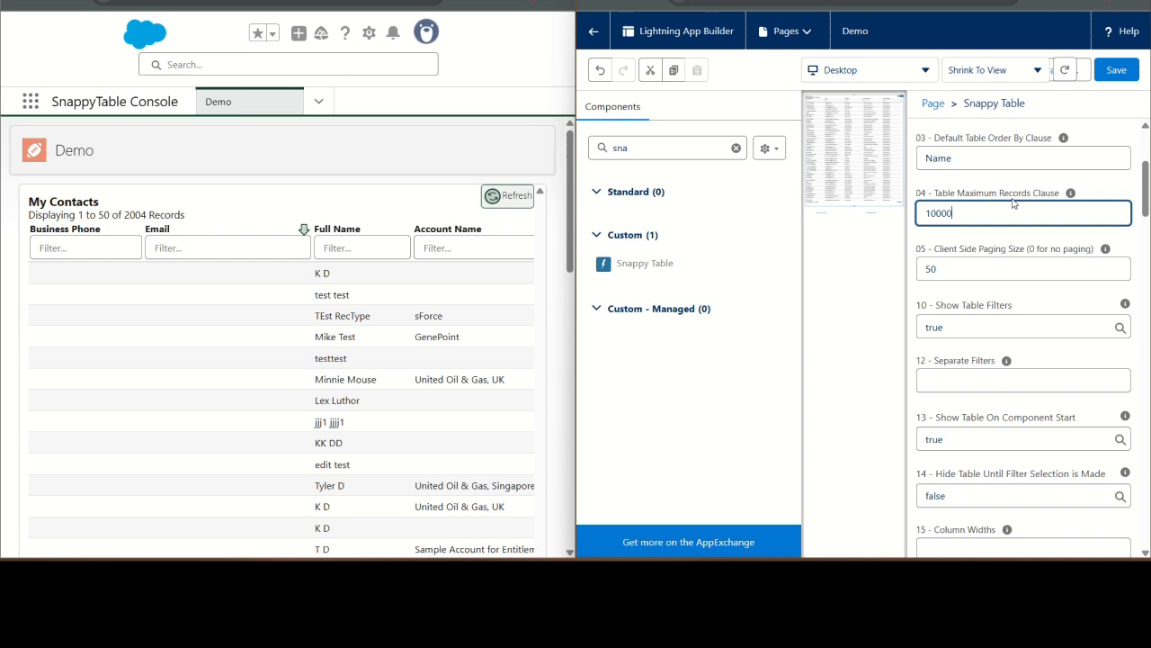
pyautogui.click(941, 267)
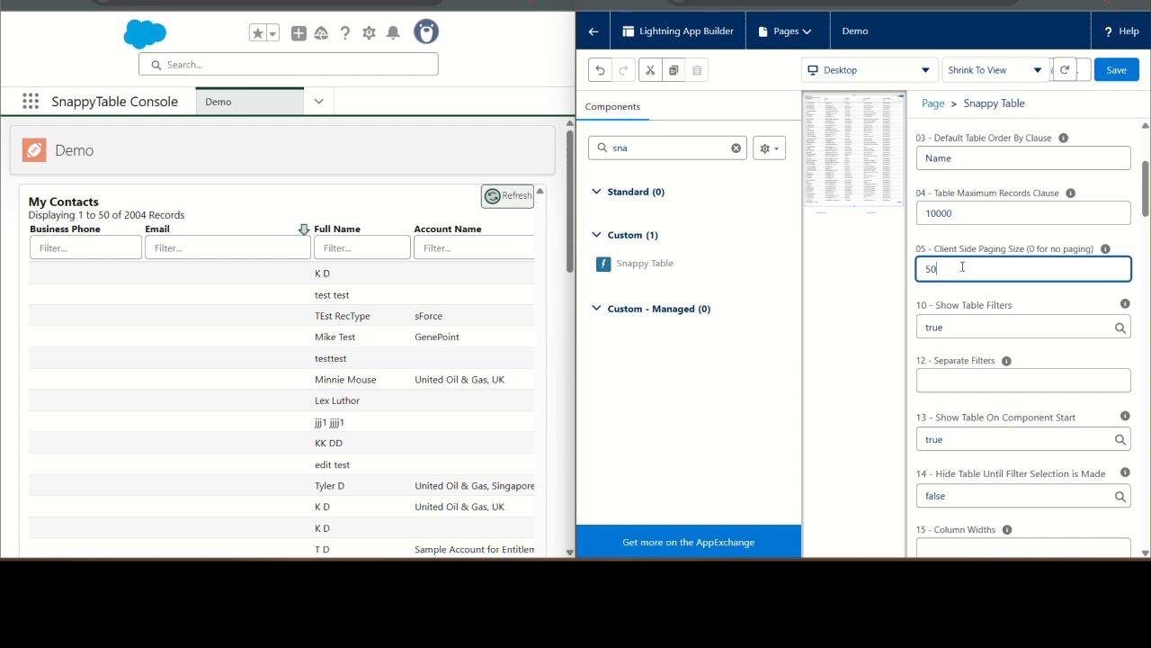
pyautogui.click(952, 213)
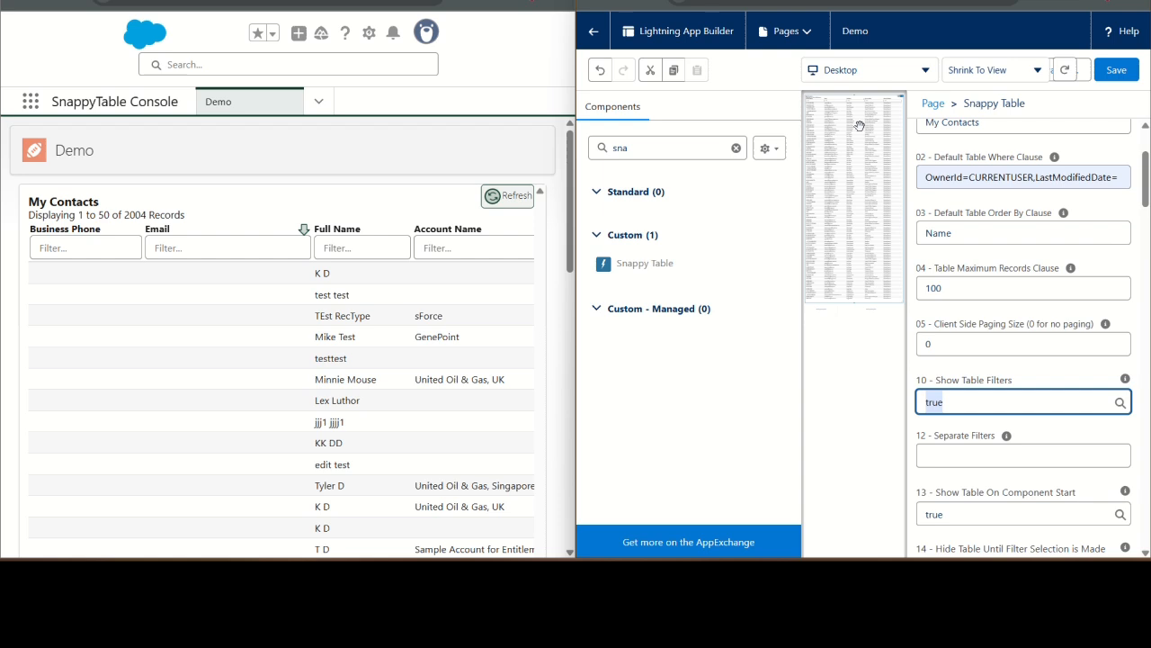
# Set the Table Maximum Records Clause to 10000 and the Client Side Paging Size to 25.
pyautogui.click(965, 289)
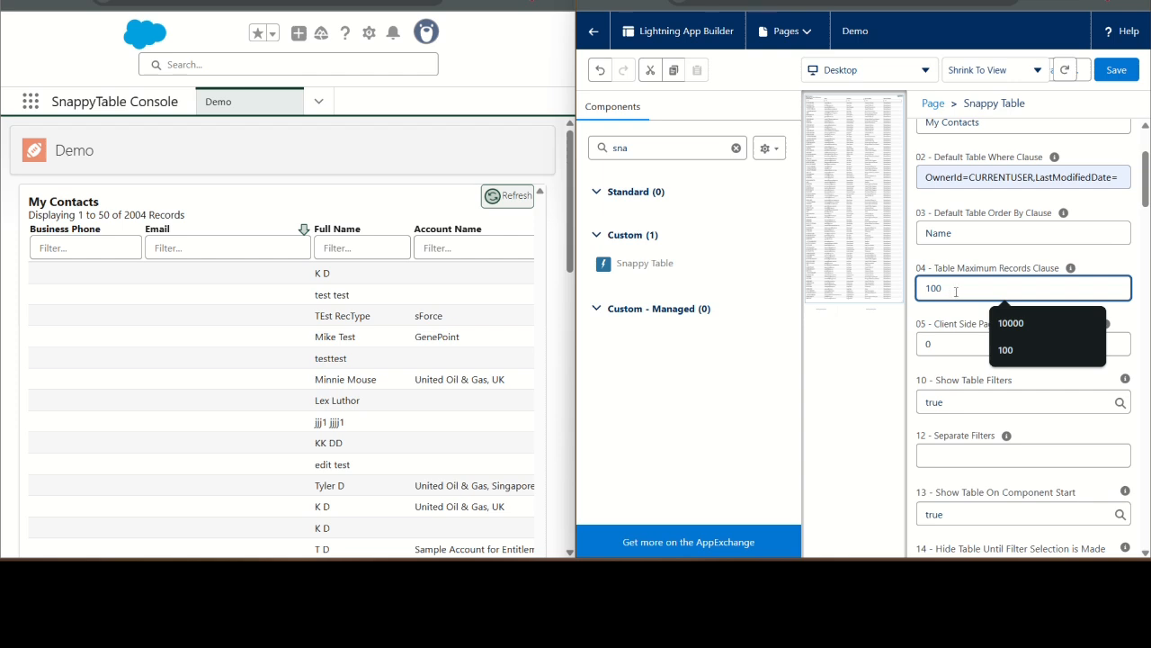
pyautogui.write('00')
pyautogui.click(942, 342)
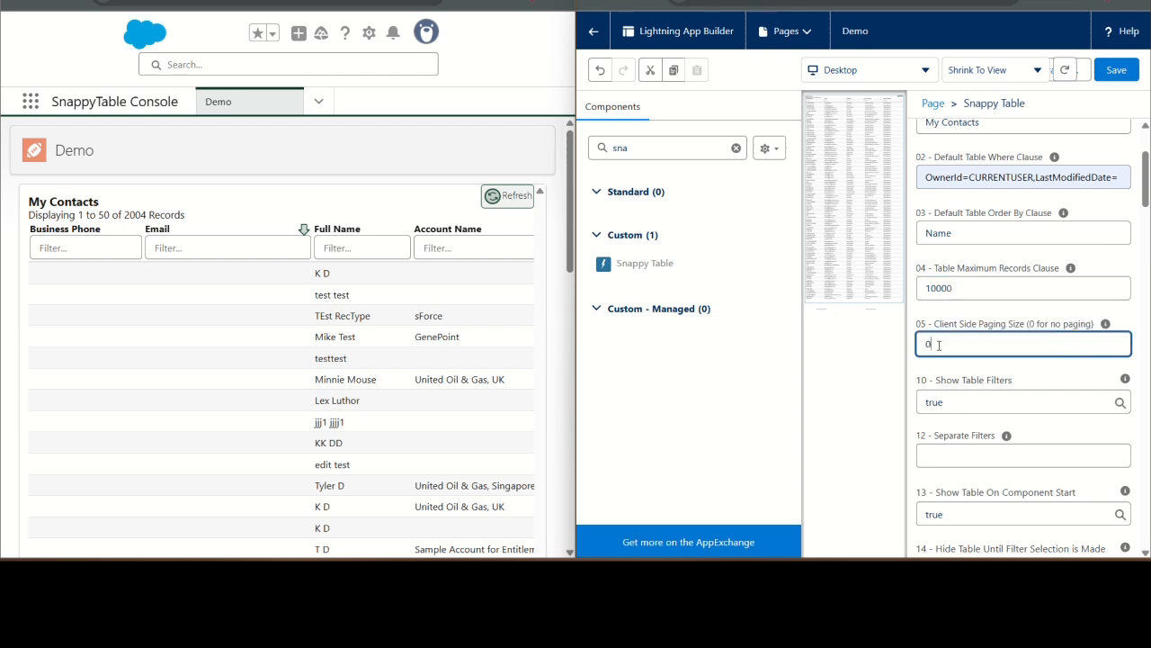
pyautogui.doubleClick(943, 343)
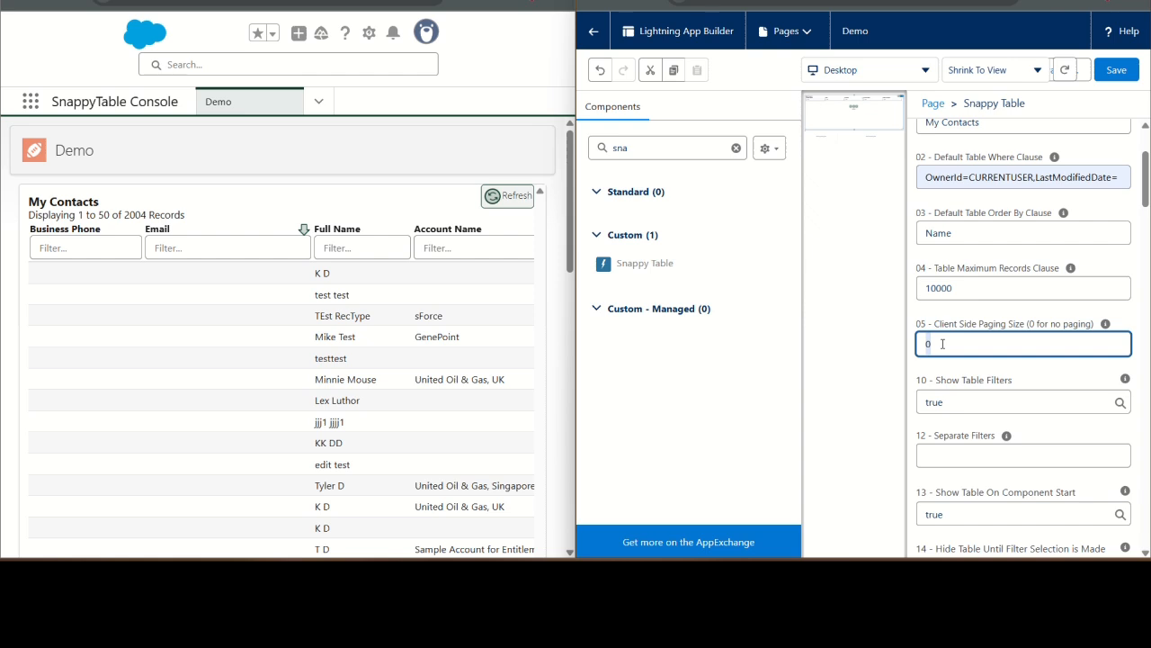
pyautogui.write('100')
pyautogui.press('Tab')
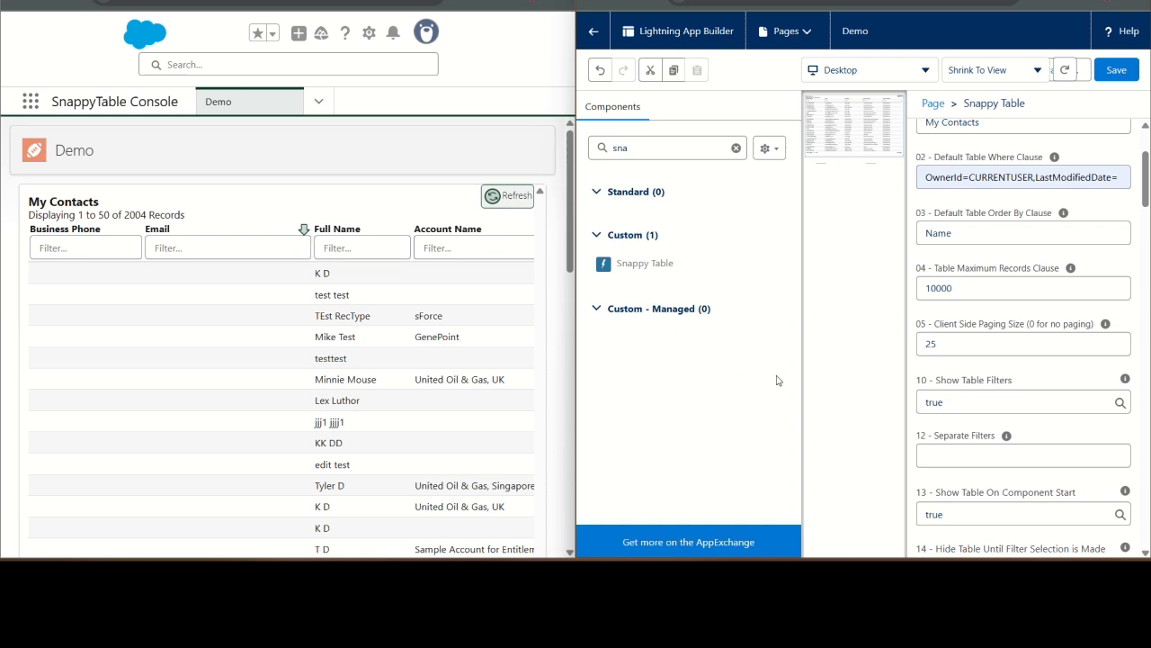
# Set Show Table Filters to false, then save and reload the Demo page.
pyautogui.click(985, 407)
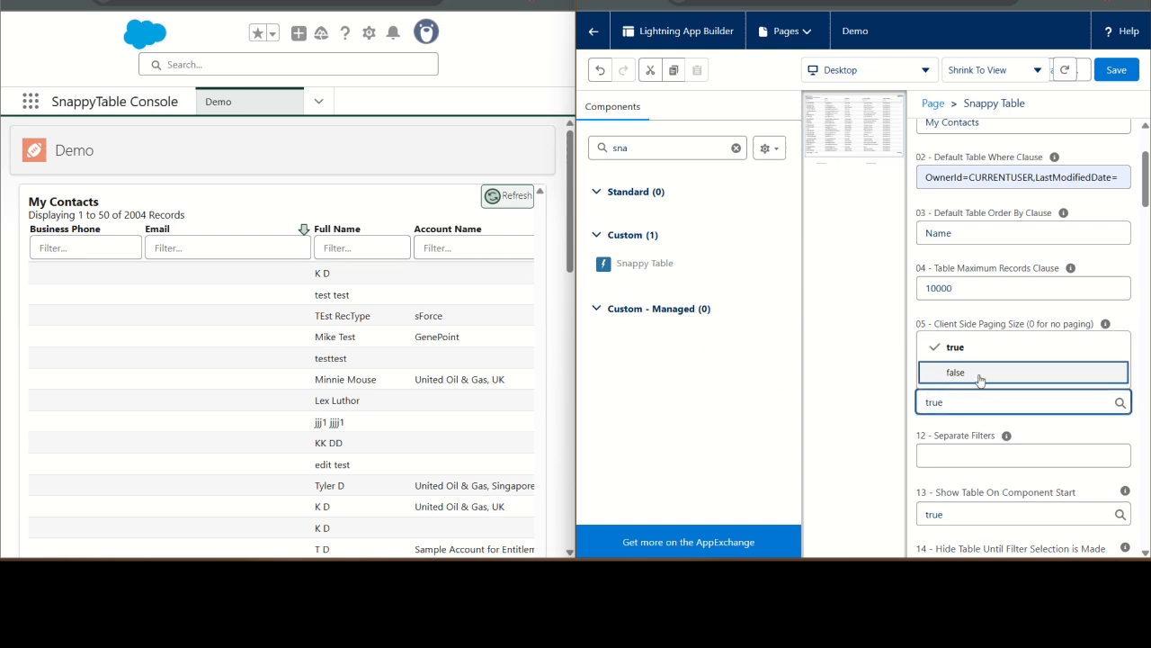
pyautogui.click(981, 373)
pyautogui.click(1116, 71)
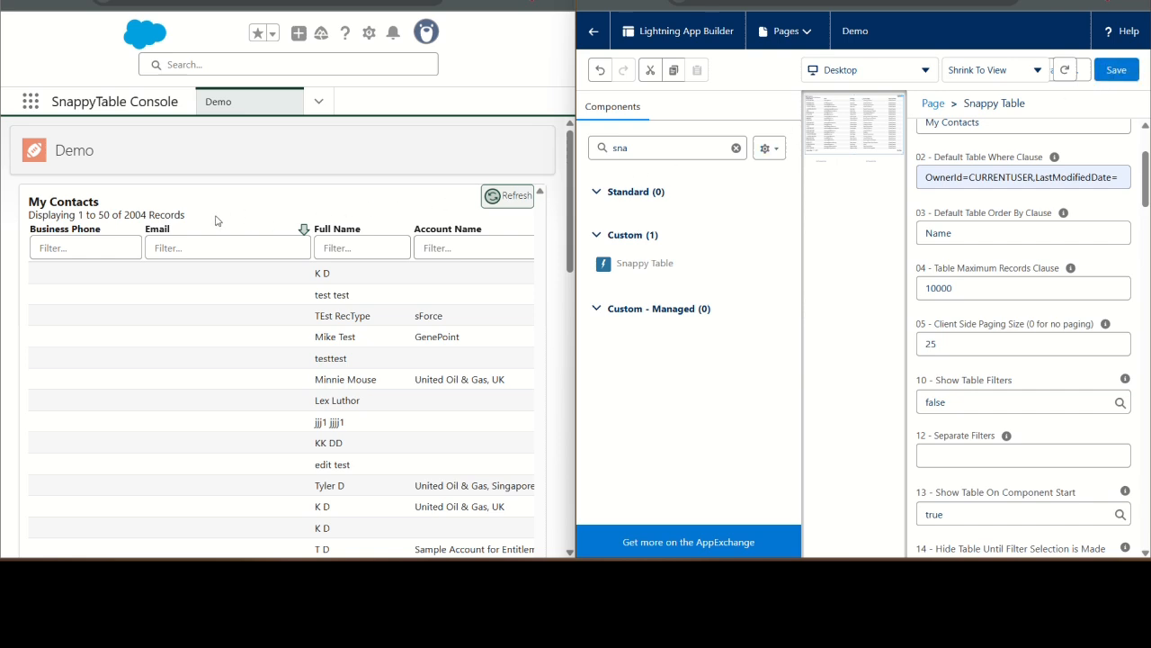
pyautogui.click(70, 2)
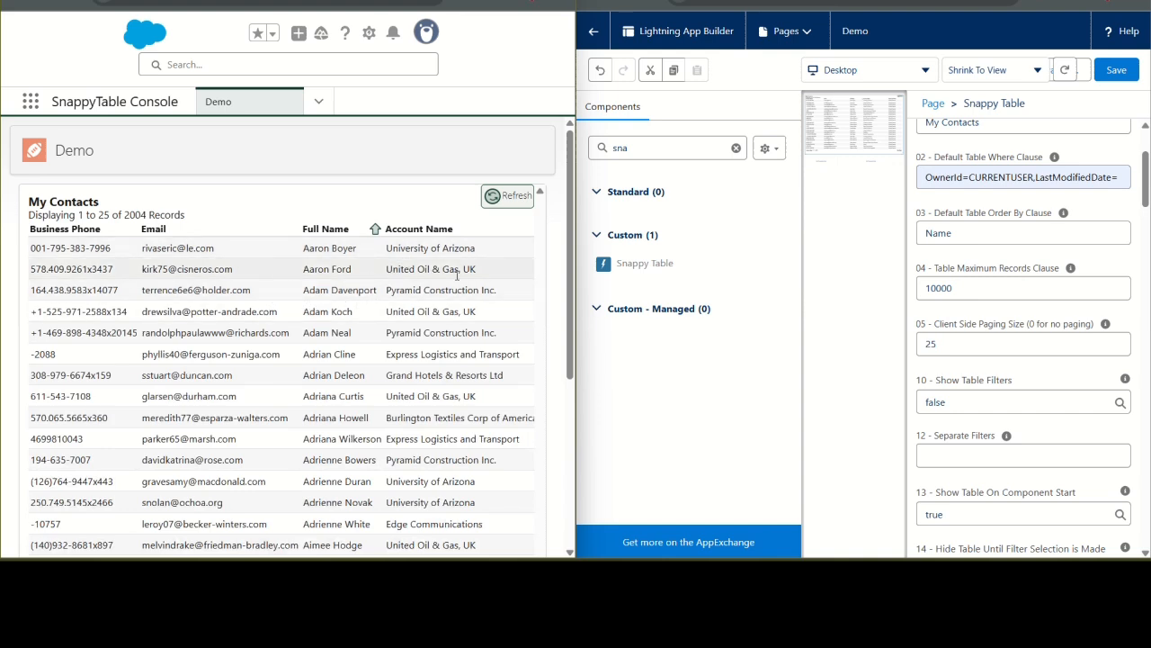
# Set the Snappy Table's Separate Filters to Account.Name,Name and save the page.
pyautogui.click(969, 453)
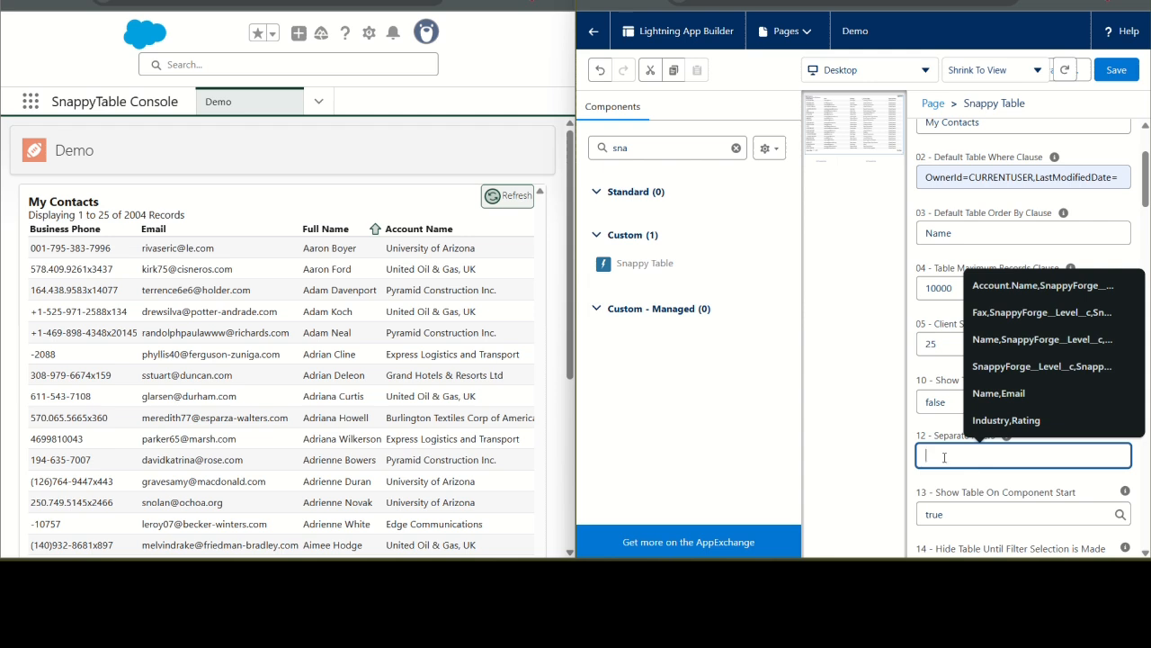
pyautogui.write('A')
pyautogui.press('Down')
pyautogui.press('Down')
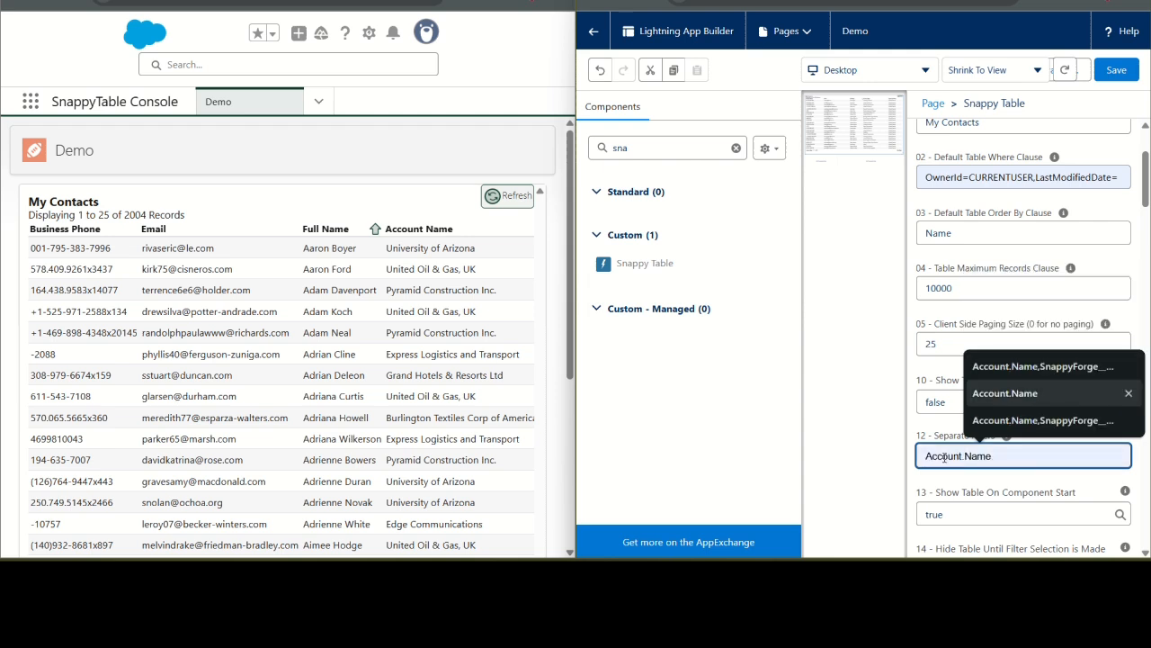
pyautogui.press('Return')
pyautogui.write(',')
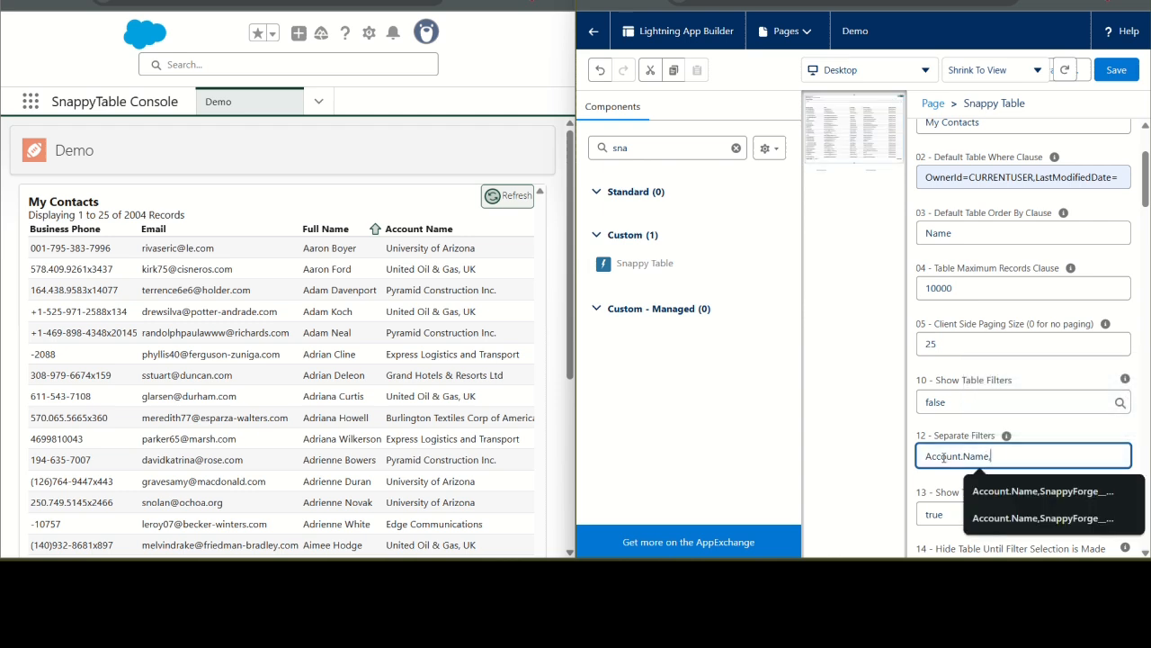
pyautogui.write('Name')
pyautogui.press('Tab')
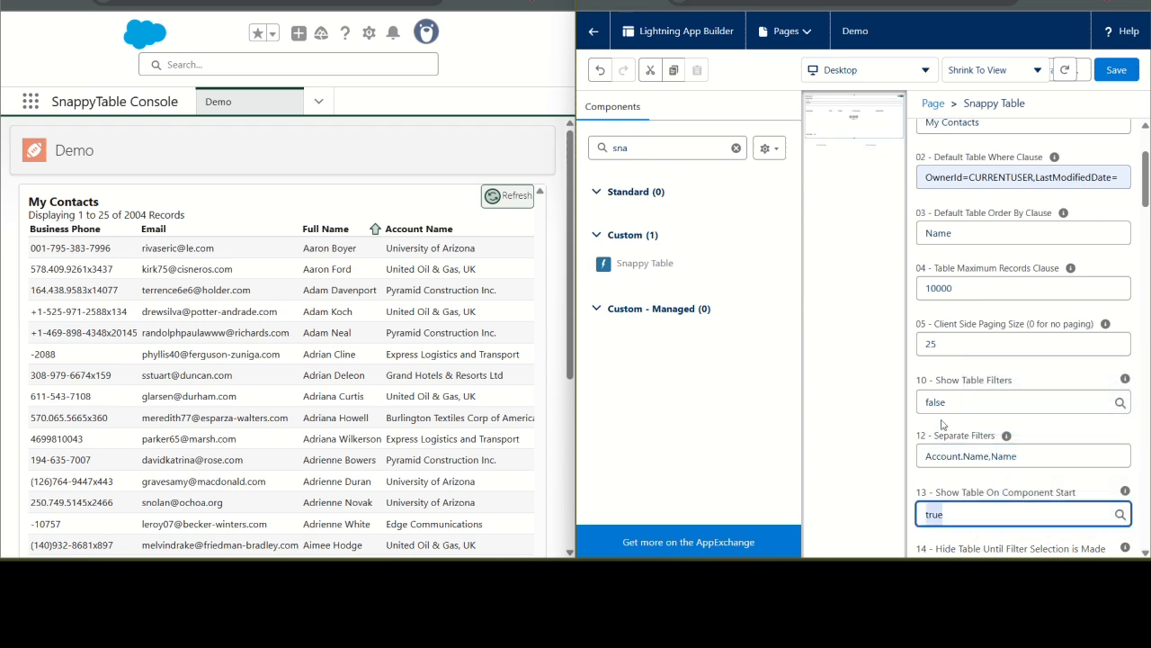
pyautogui.click(1116, 69)
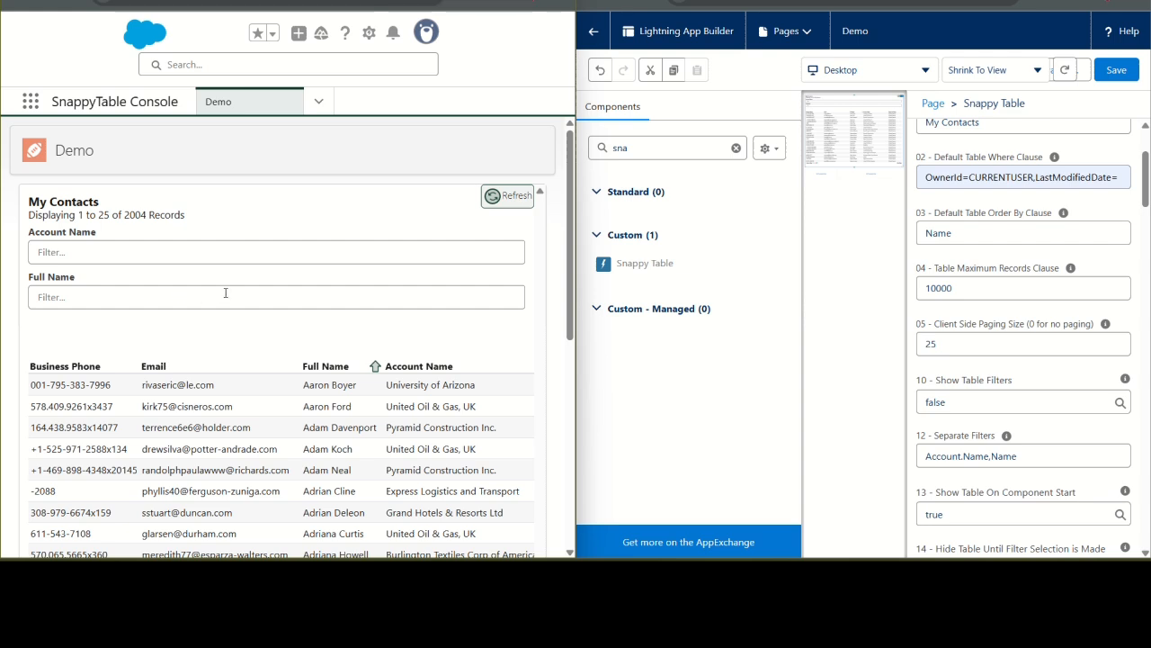
# Set the CSS Master Class to "snappy medium sidefilter", and save and reload the Demo page.
pyautogui.scroll(-10, 955, 311)
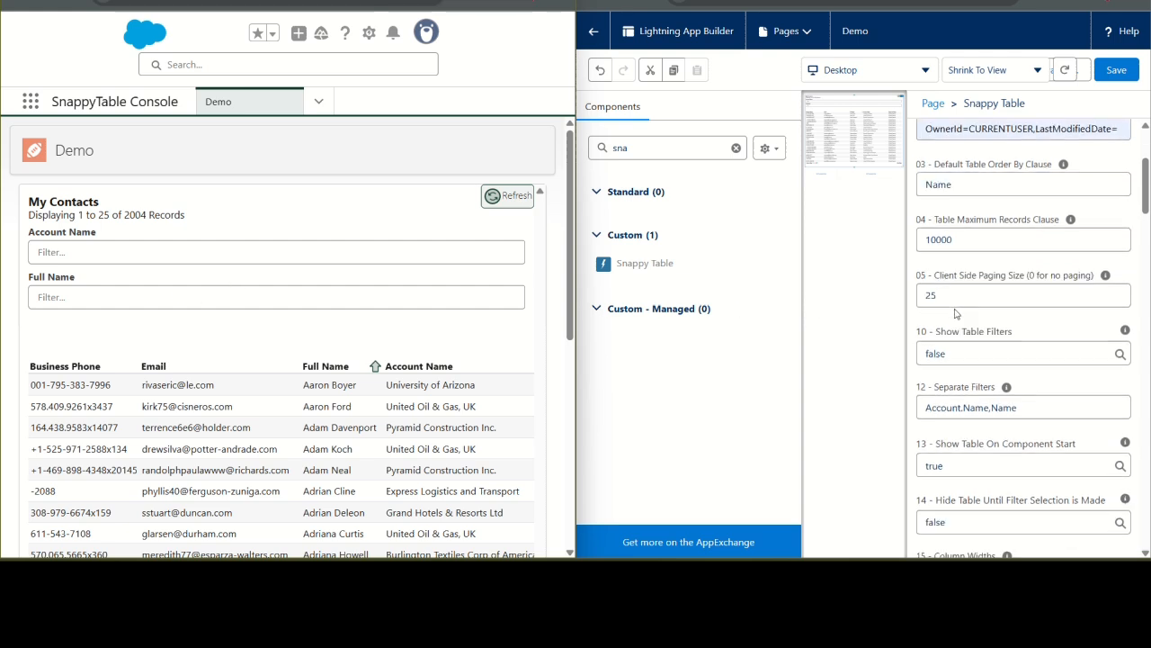
pyautogui.scroll(-10, 955, 310)
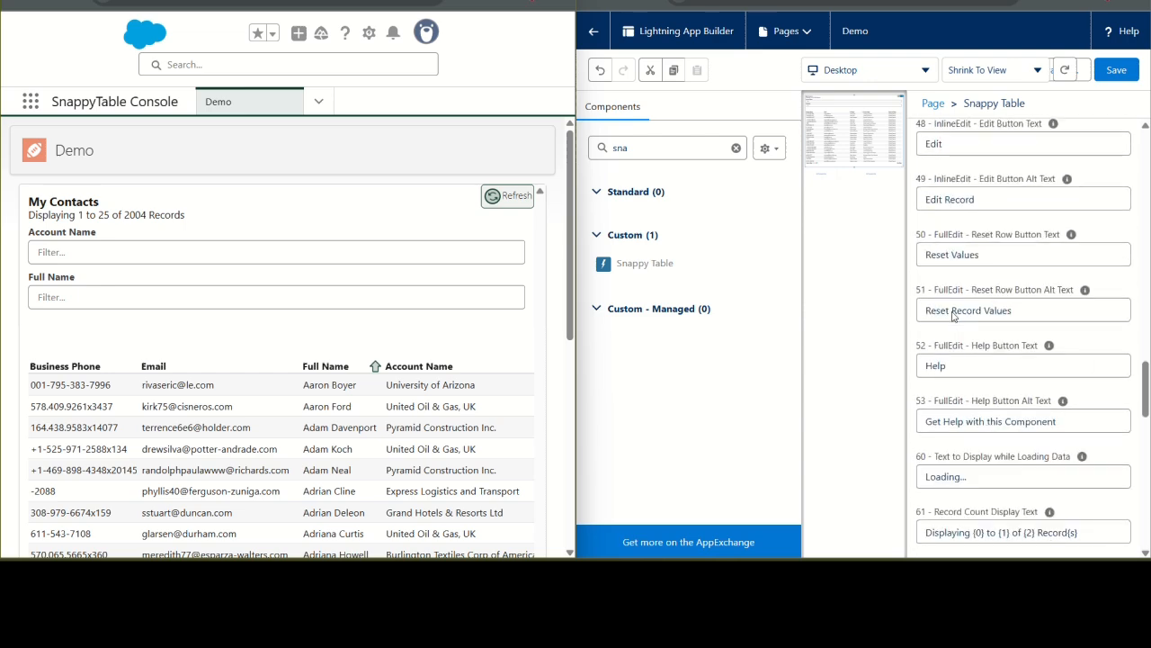
pyautogui.scroll(-10, 953, 315)
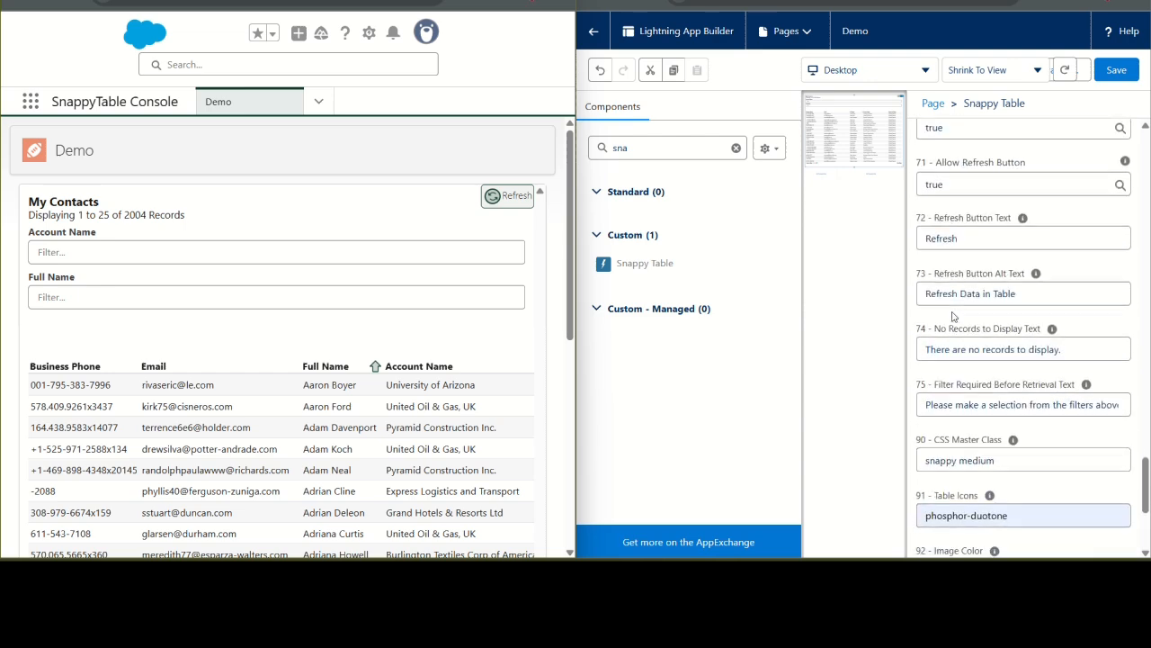
pyautogui.click(1021, 320)
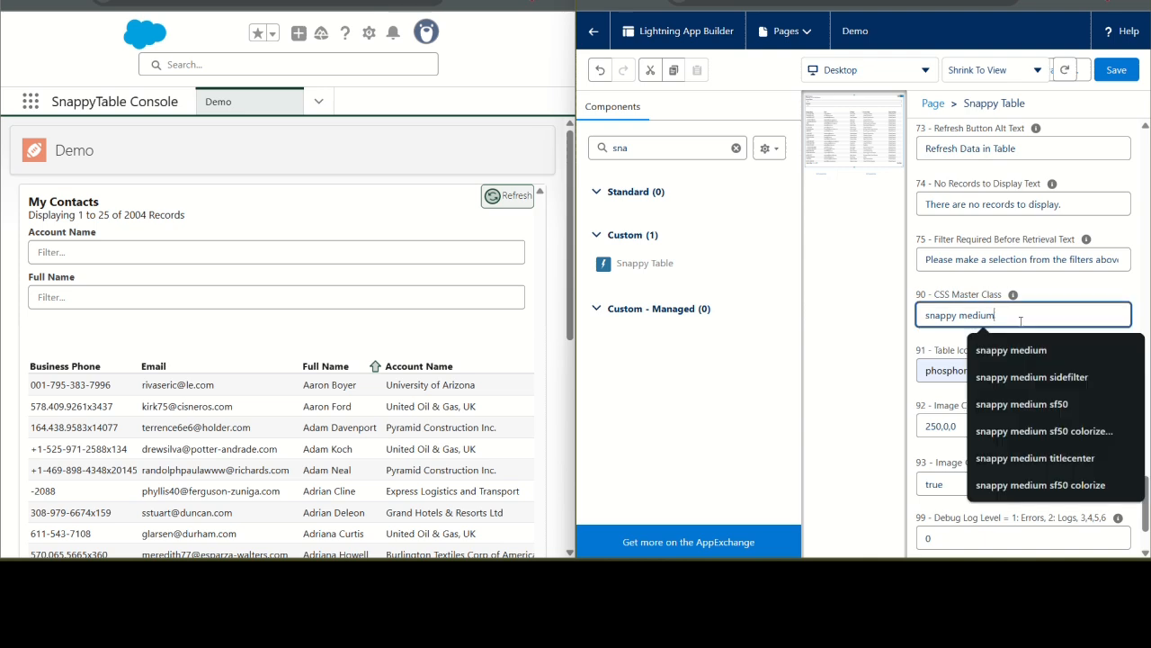
pyautogui.write('sidef')
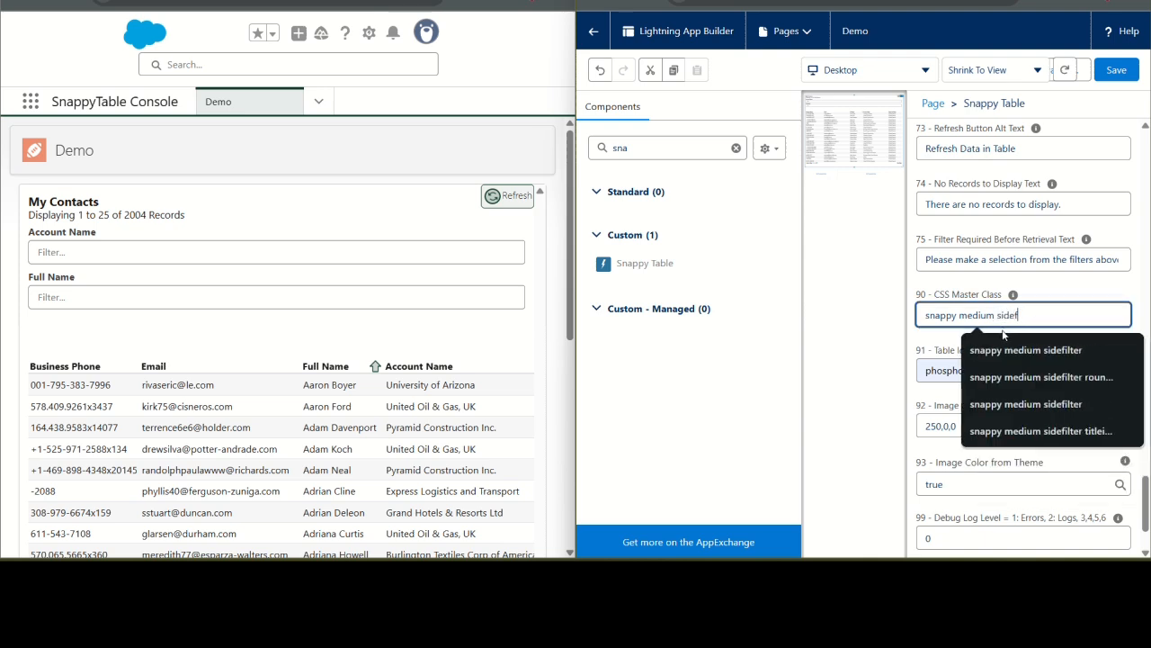
pyautogui.write('ilter')
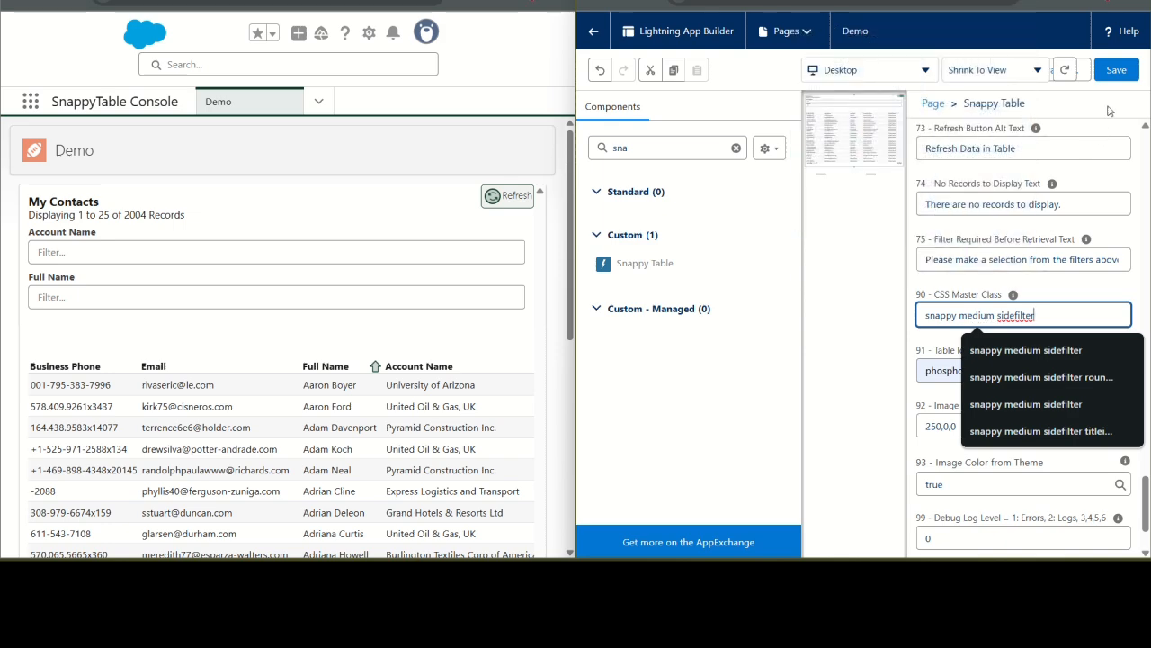
pyautogui.click(1121, 78)
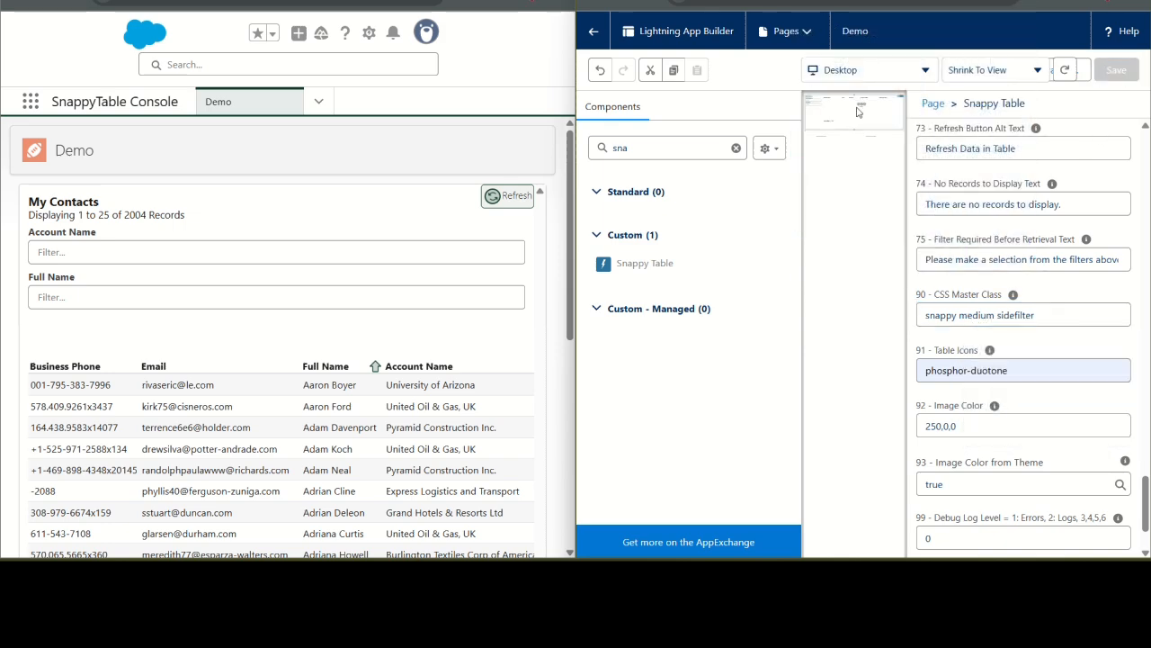
pyautogui.click(72, 4)
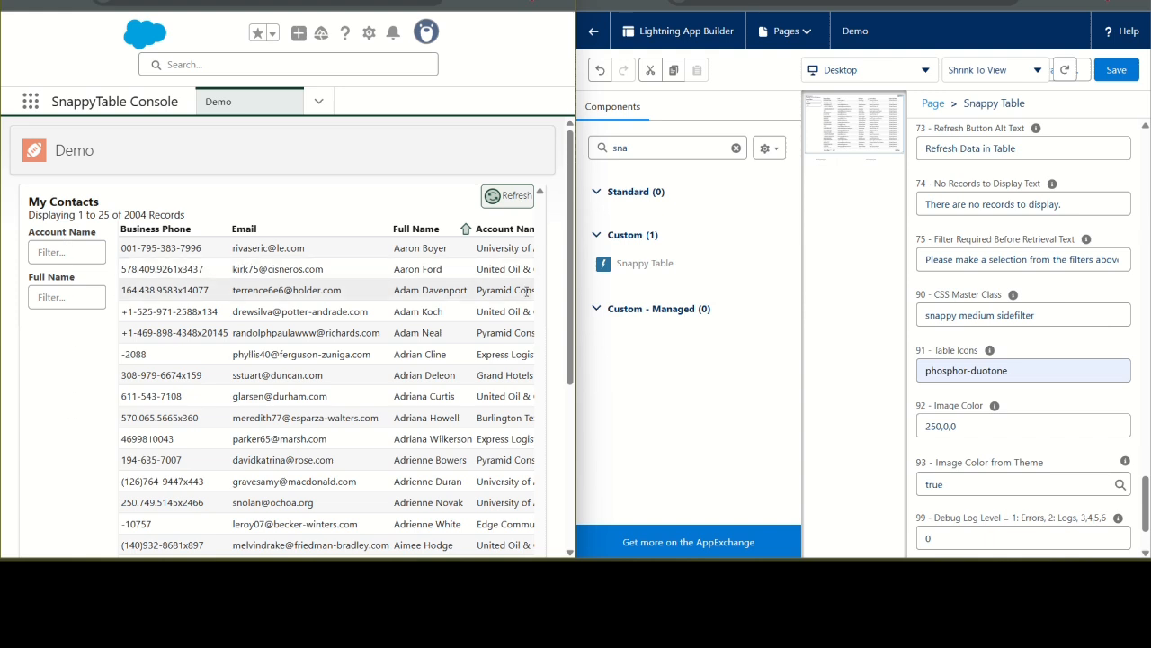
# Replace sidefilter with sf50 so the CSS Master Class reads "snappy medium sf50", and save the page.
pyautogui.doubleClick(1048, 314)
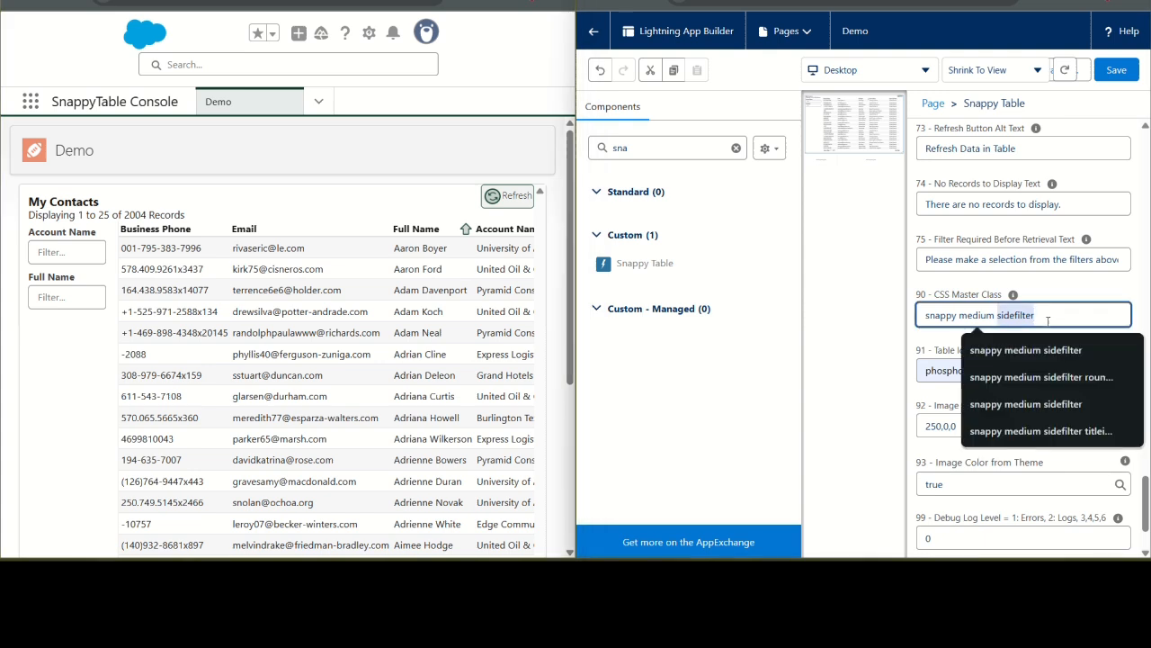
pyautogui.click(1044, 321)
pyautogui.write('sf')
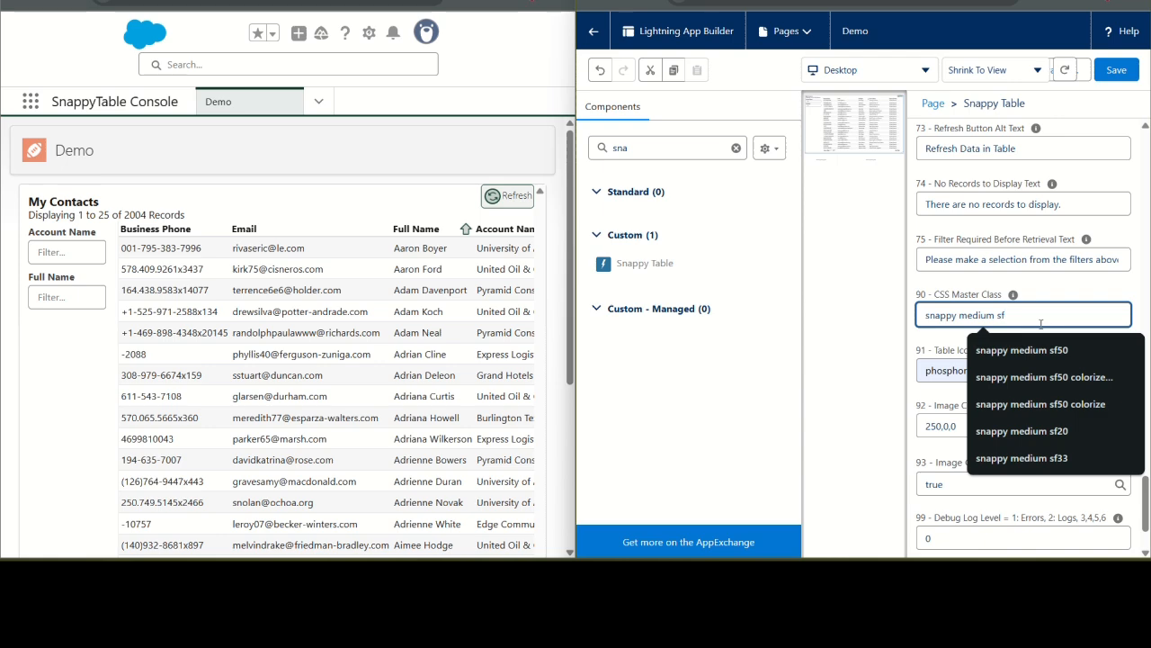
pyautogui.write('50')
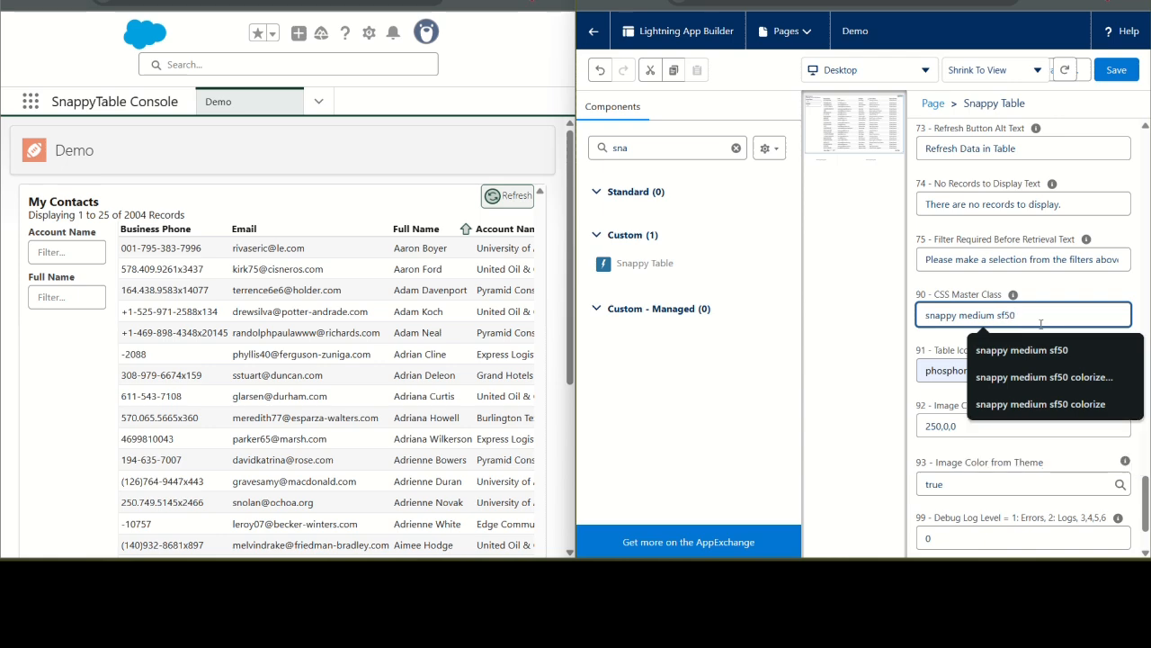
pyautogui.click(1116, 69)
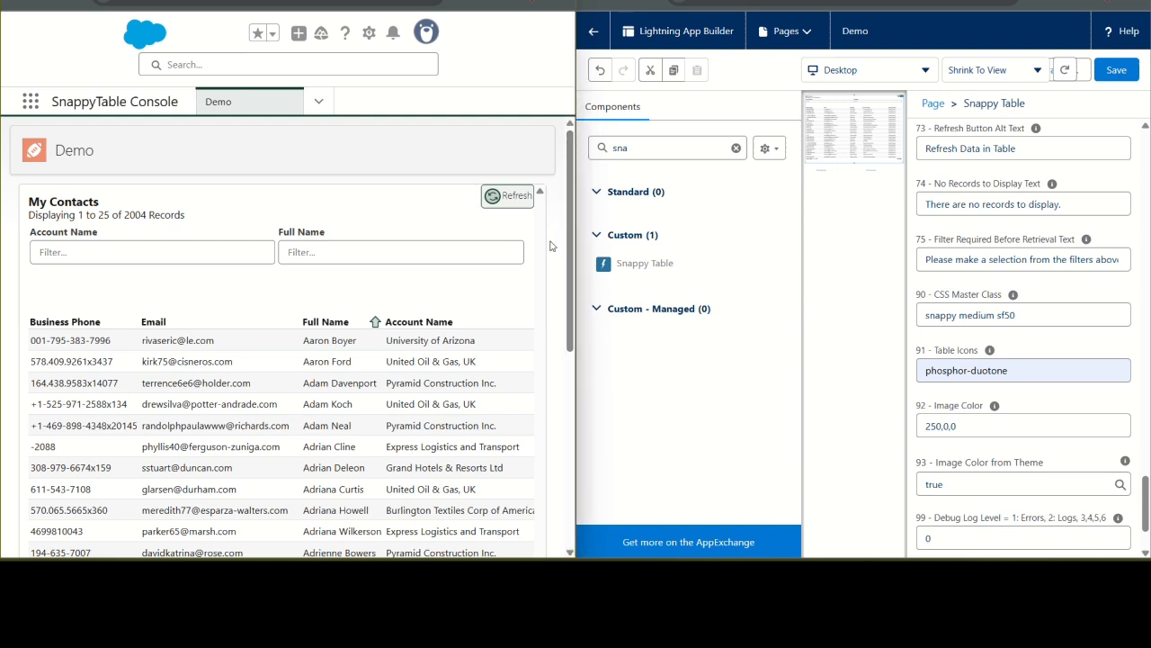
# Open the browser's developer console beside the Demo page and resize it to check the filter layout at narrower widths.
pyautogui.hotkey('ctrl', 'shift', 'j')
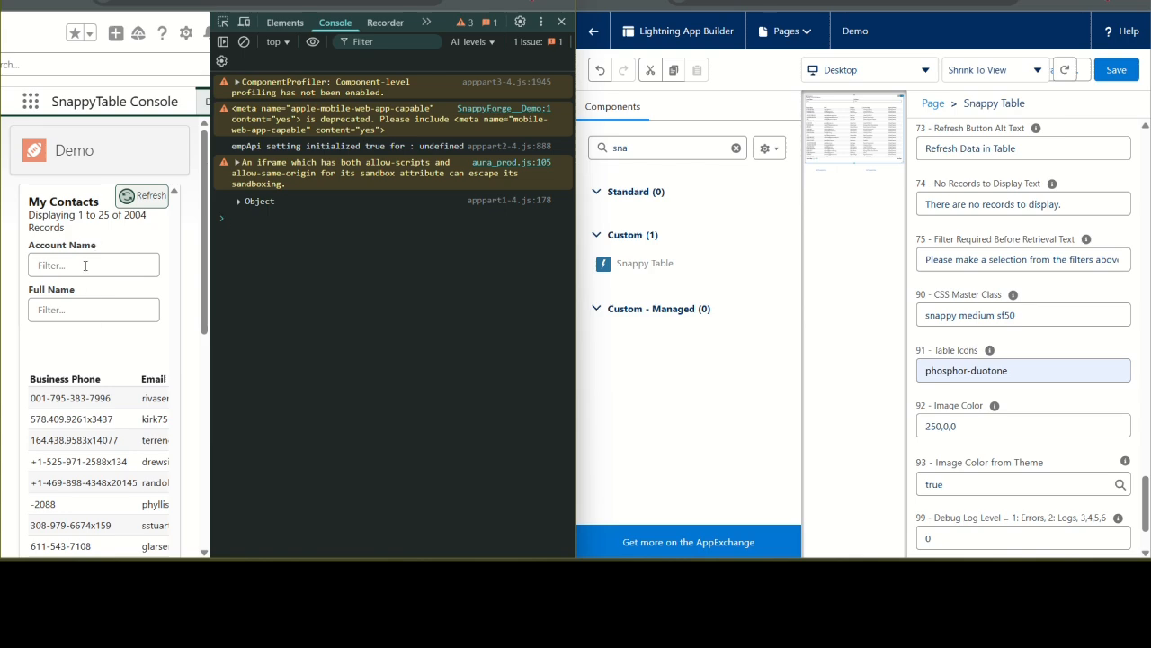
pyautogui.moveTo(211, 248); pyautogui.dragTo(441, 257)
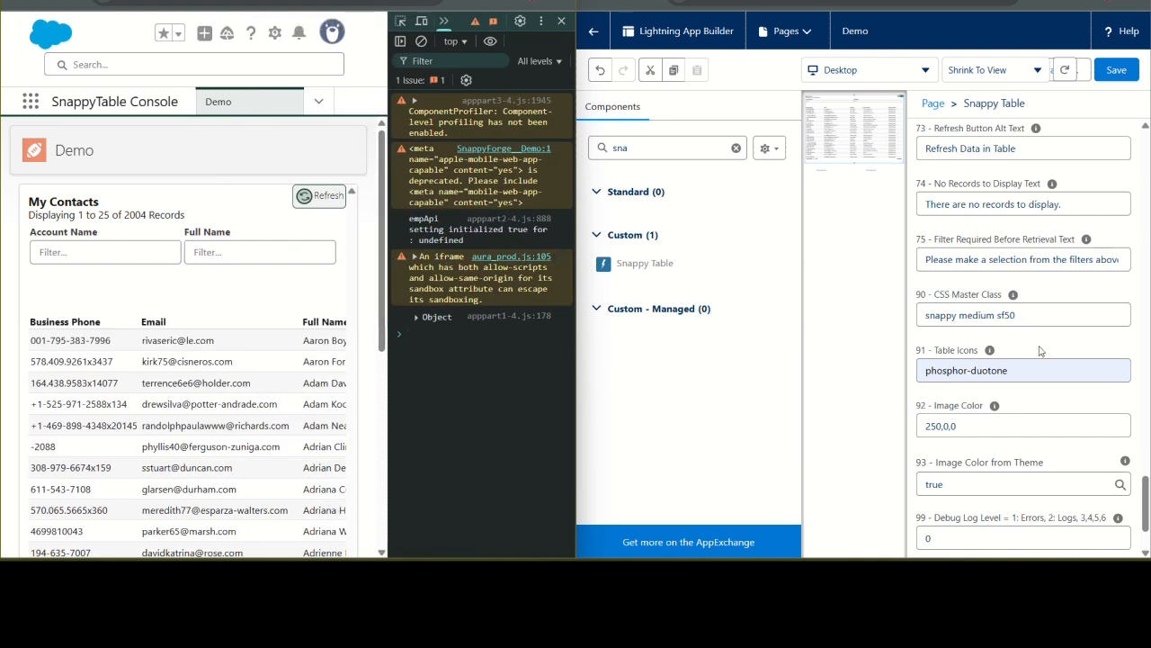
# Add Account.Type to the end of the Separate Filters after Account.Name,Name, and save the page.
pyautogui.click(1040, 314)
pyautogui.scroll(1, 1034, 305)
pyautogui.scroll(20, 1033, 303)
pyautogui.scroll(15, 1028, 211)
pyautogui.scroll(1, 1028, 212)
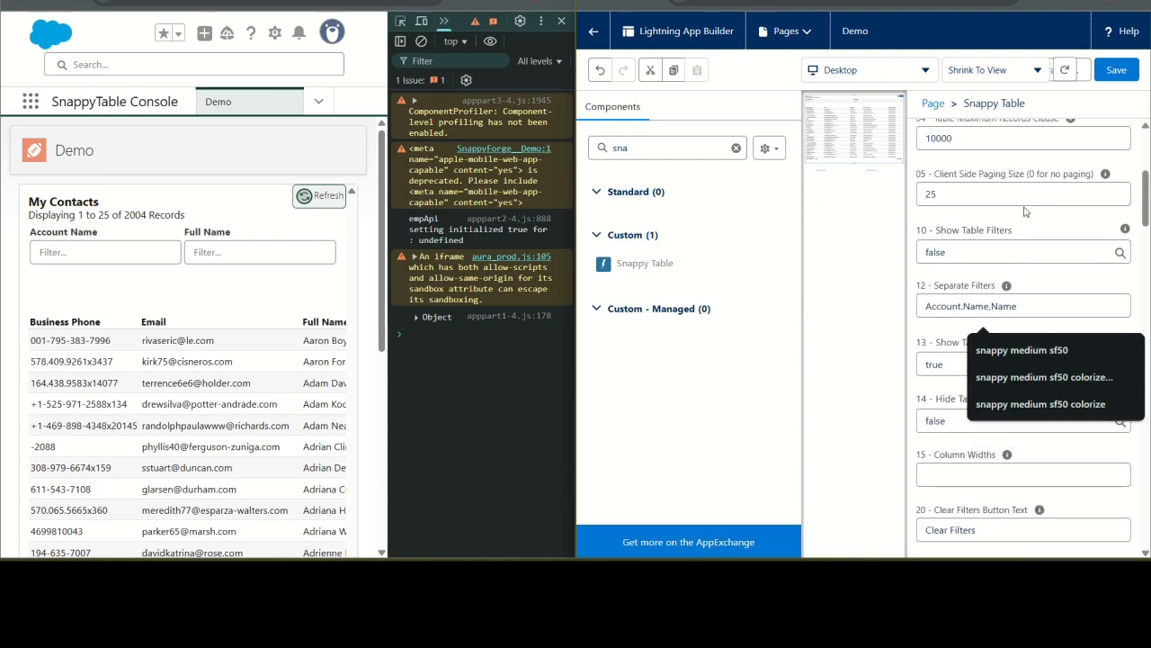
pyautogui.click(1033, 298)
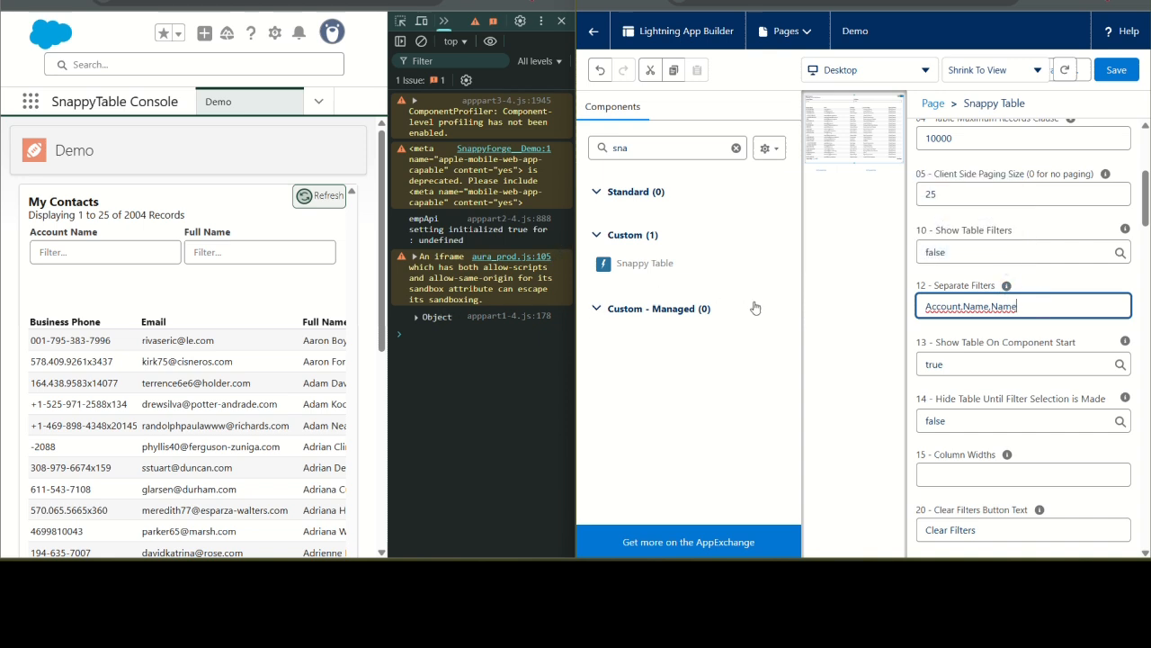
pyautogui.write('Acc')
pyautogui.press('BackSpace')
pyautogui.press('BackSpace')
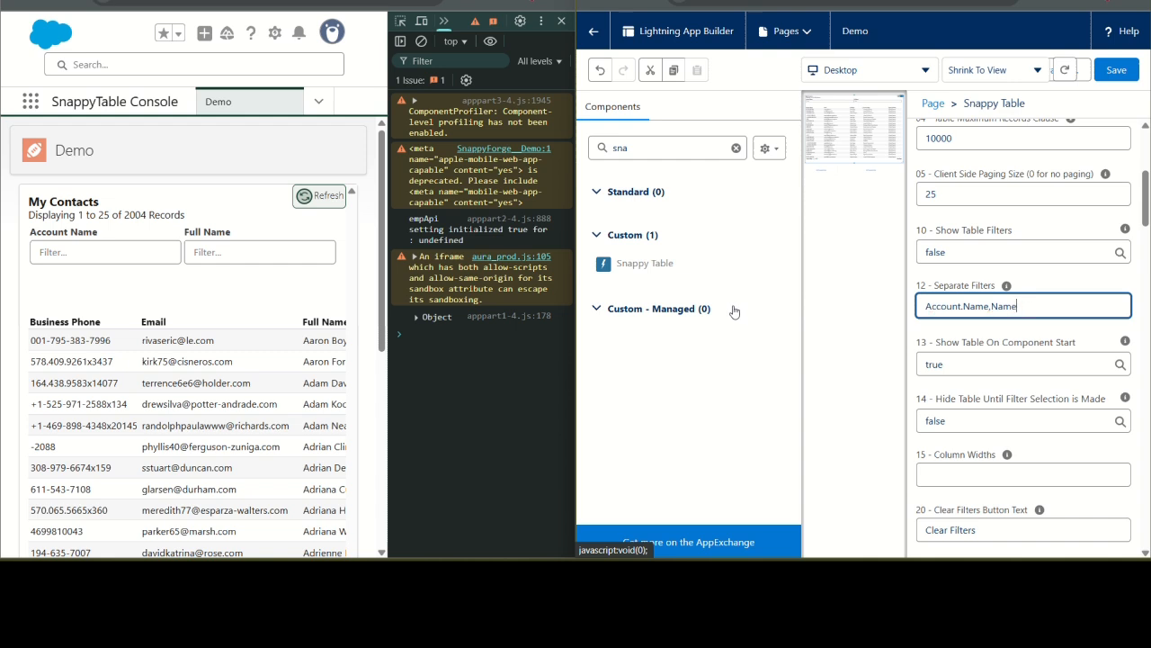
pyautogui.write(',Account.Typoe')
pyautogui.press('BackSpace')
pyautogui.press('BackSpace')
pyautogui.write('e')
pyautogui.press('Tab')
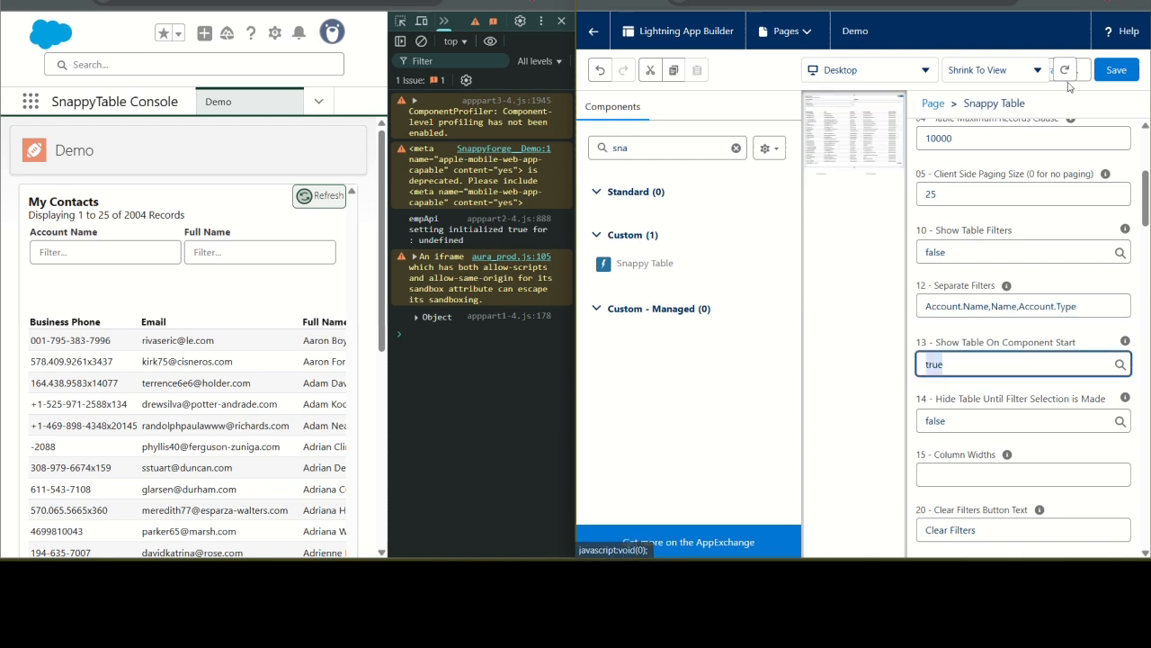
pyautogui.click(1116, 69)
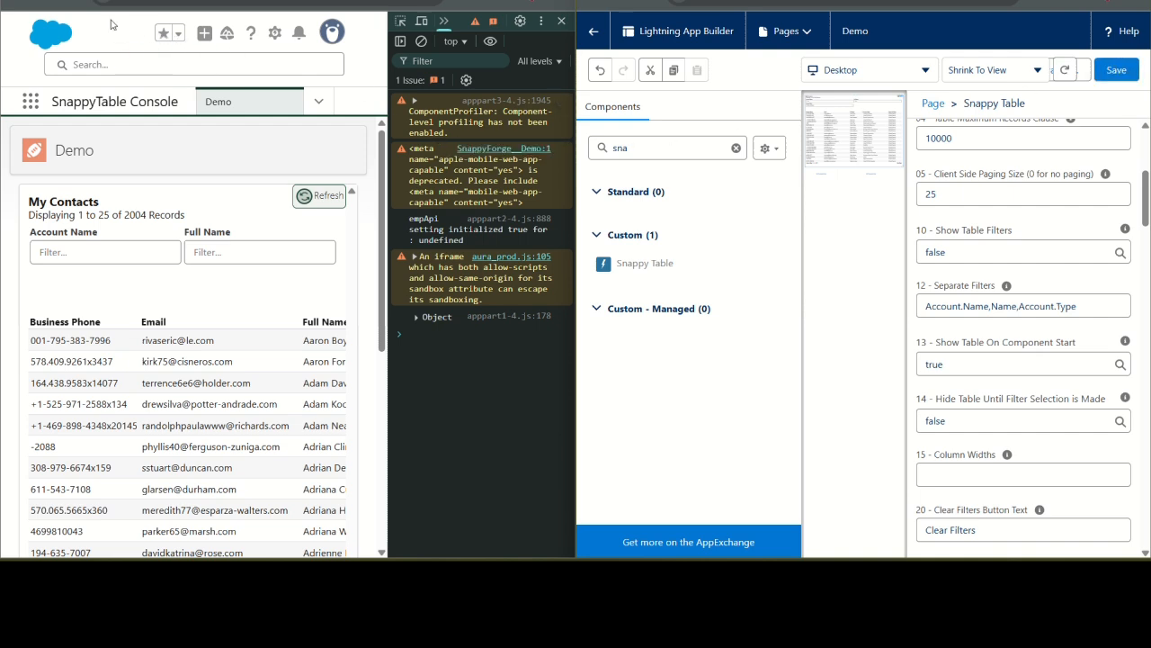
# Close the developer console and reload the Demo page to review the separate filters above the My Contacts table.
pyautogui.click(561, 19)
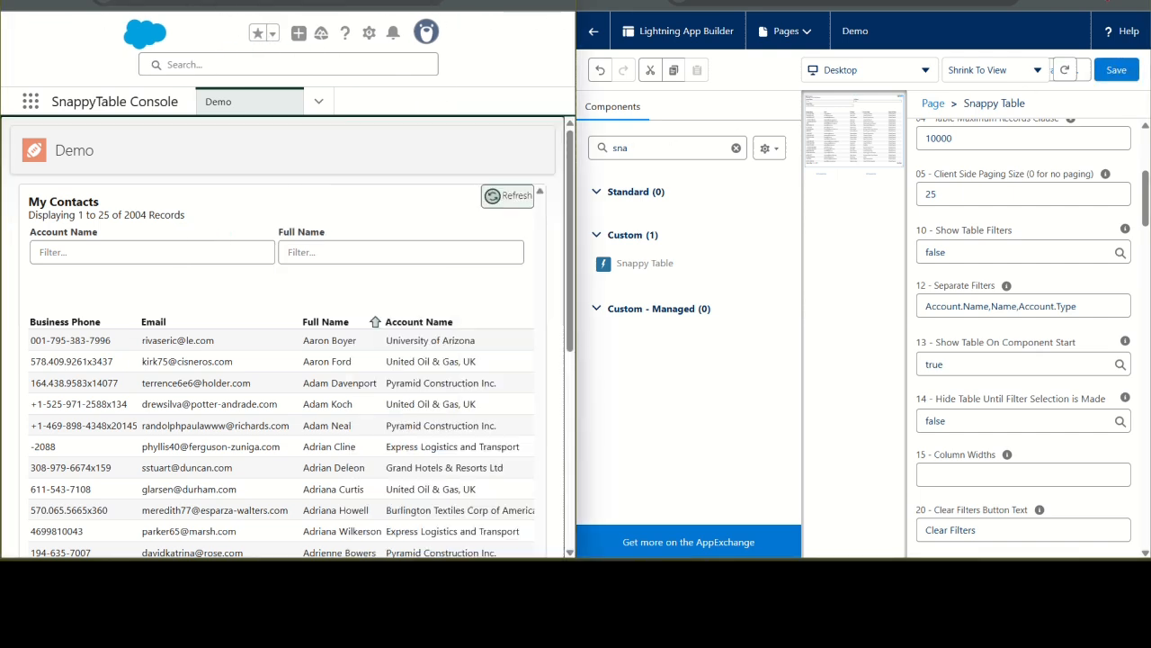
pyautogui.click(71, 2)
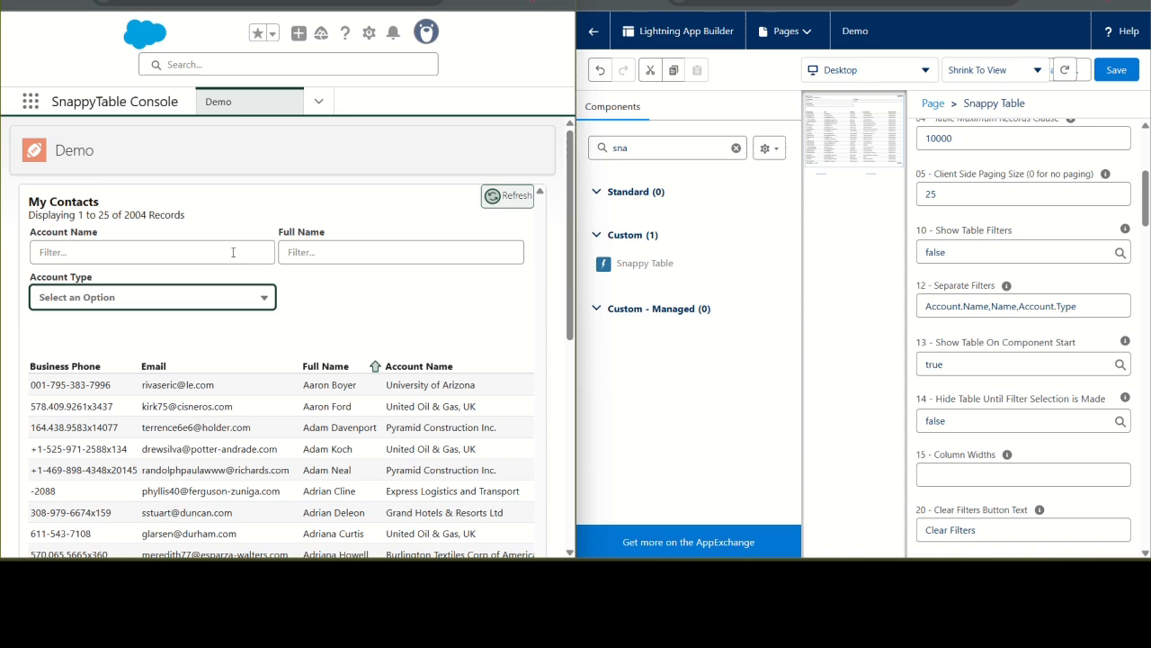
pyautogui.scroll(-5, 347, 313)
pyautogui.scroll(5, 347, 313)
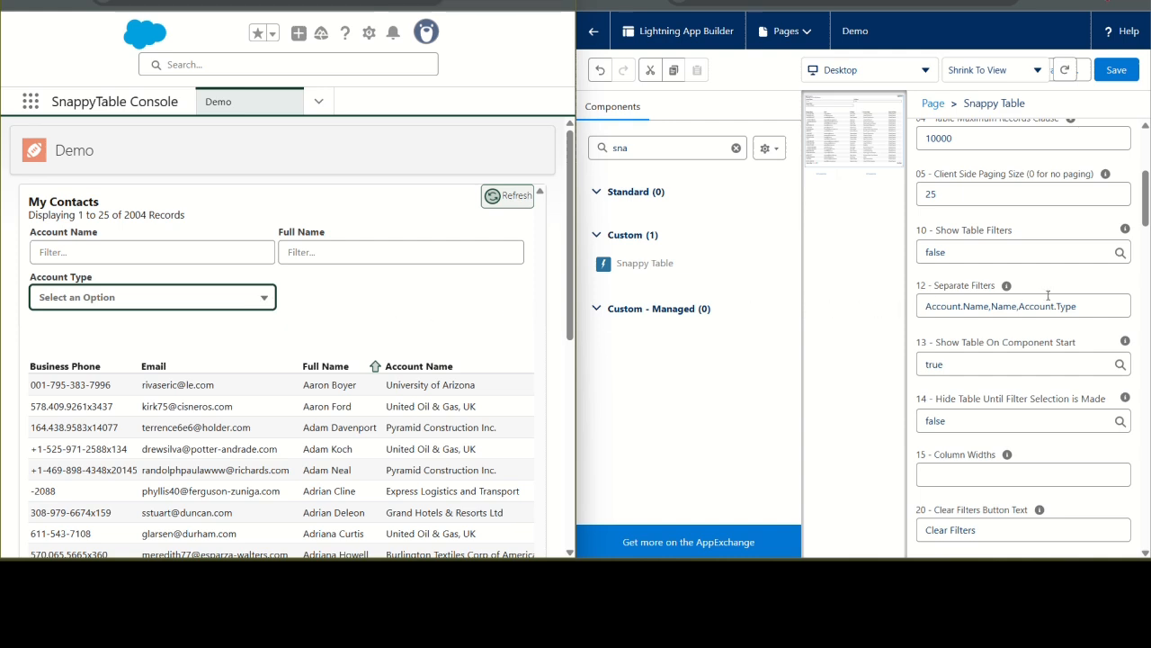
# Remove Account.Name from the Separate Filters, leaving Name,Account.Type, and save and reload the Demo page.
pyautogui.moveTo(989, 306); pyautogui.dragTo(926, 308)
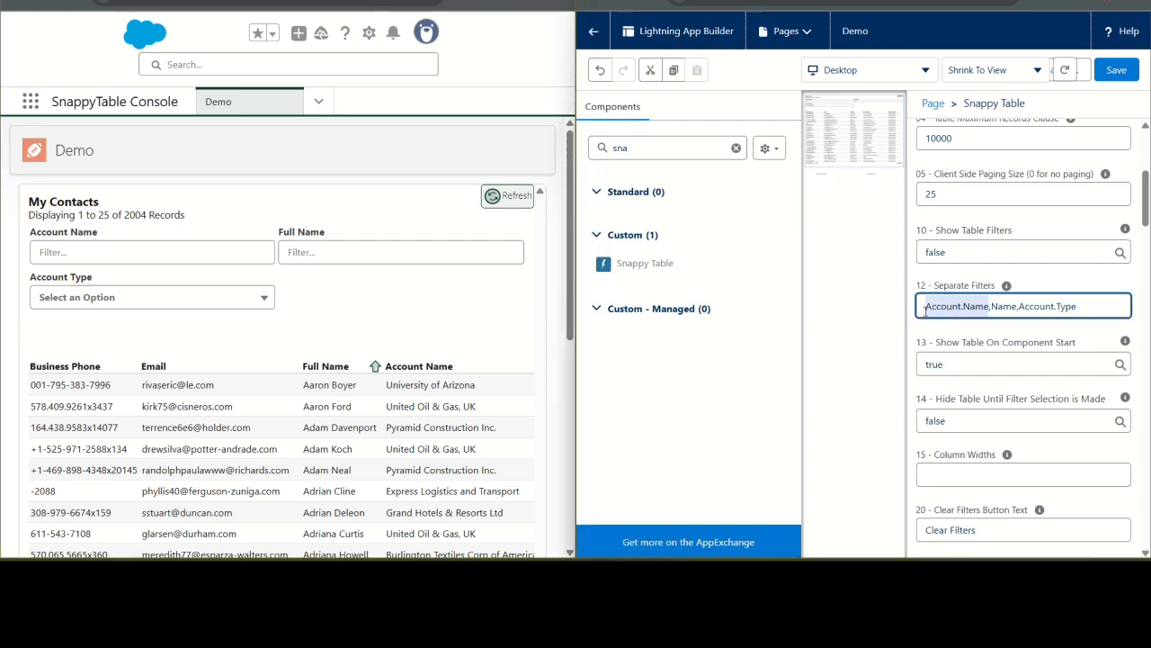
pyautogui.press('BackSpace')
pyautogui.click(1122, 75)
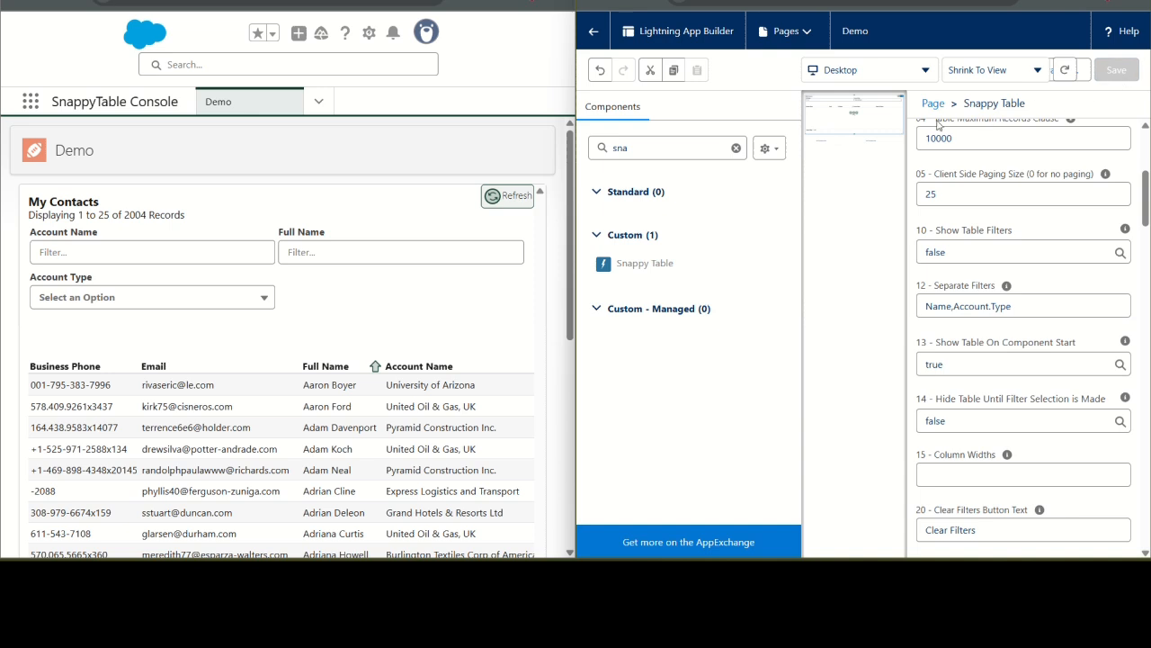
pyautogui.click(72, 3)
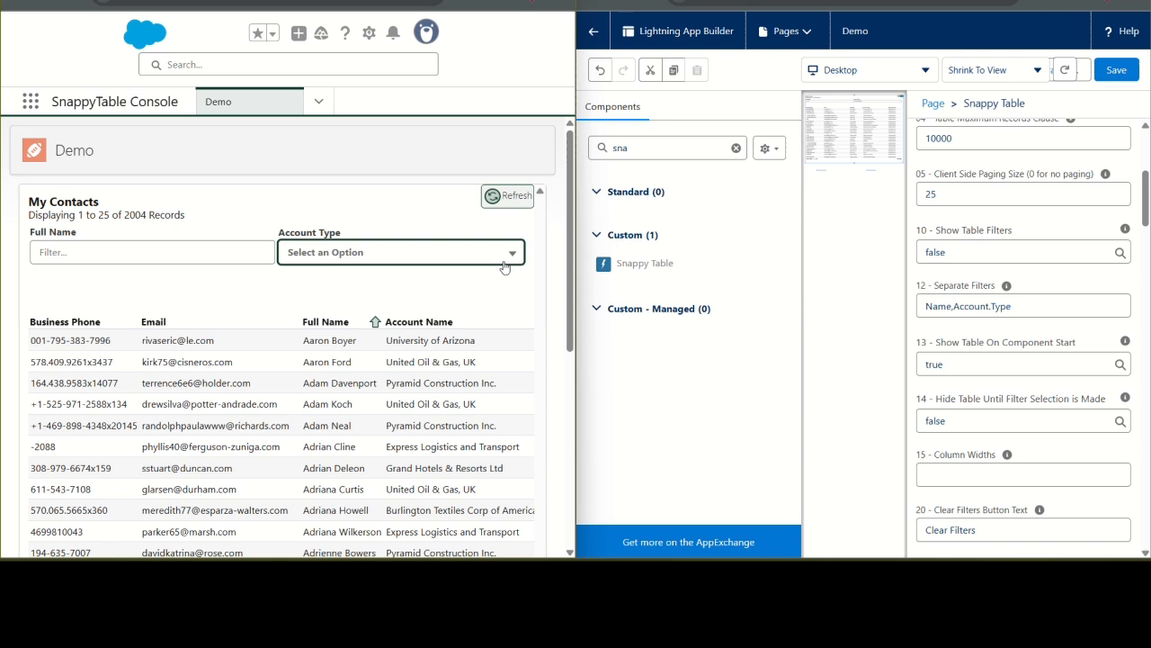
# Set Show Table Filters to true and Show Table On Component Start to false, and save and reload the Demo page.
pyautogui.click(1044, 305)
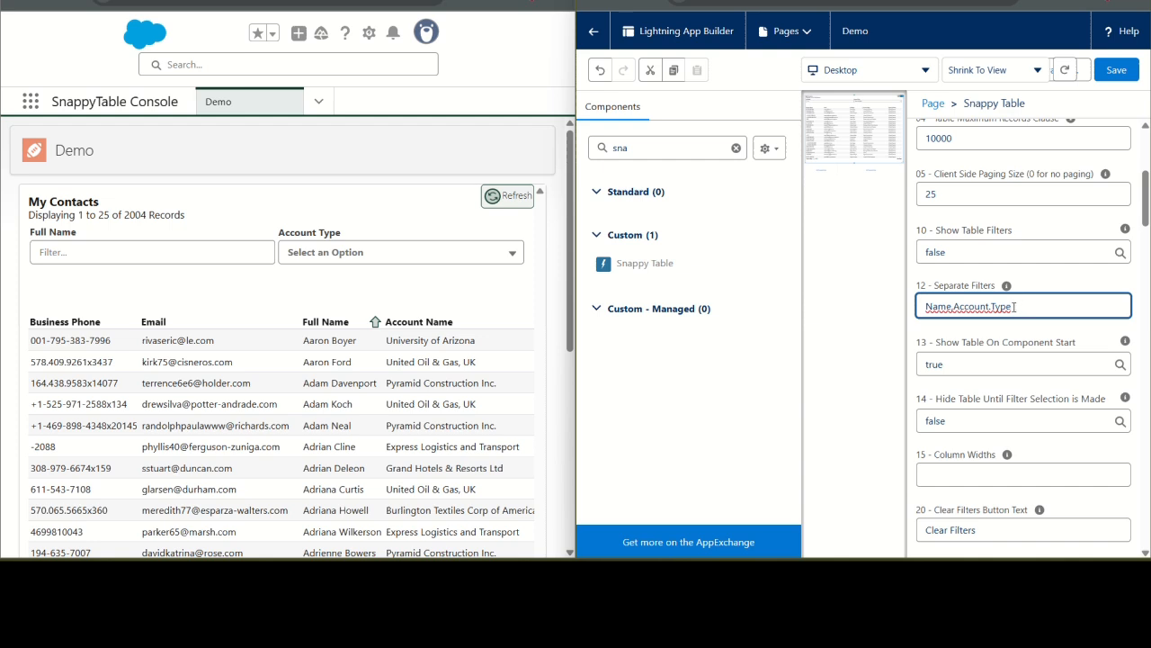
pyautogui.click(992, 254)
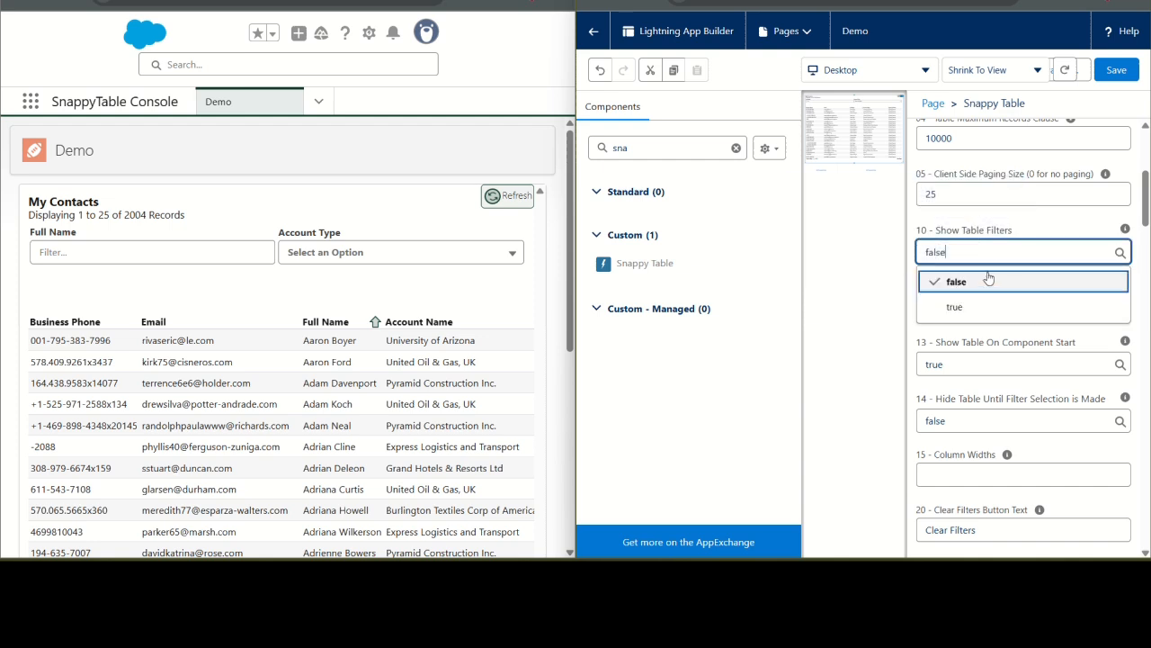
pyautogui.click(974, 303)
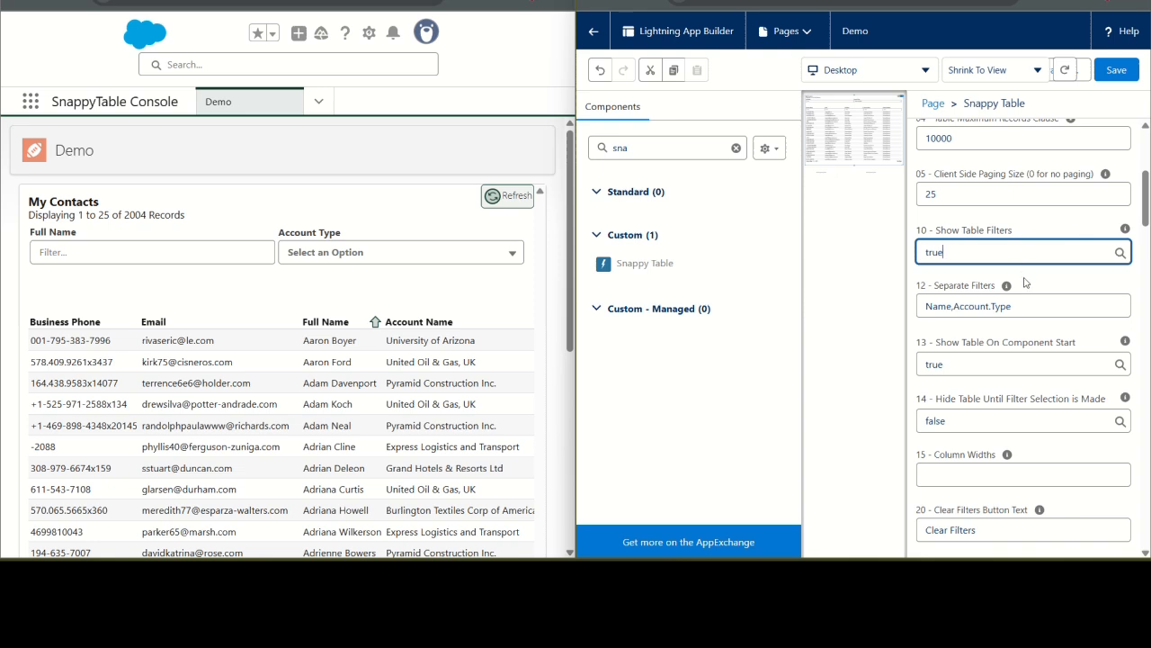
pyautogui.click(1004, 362)
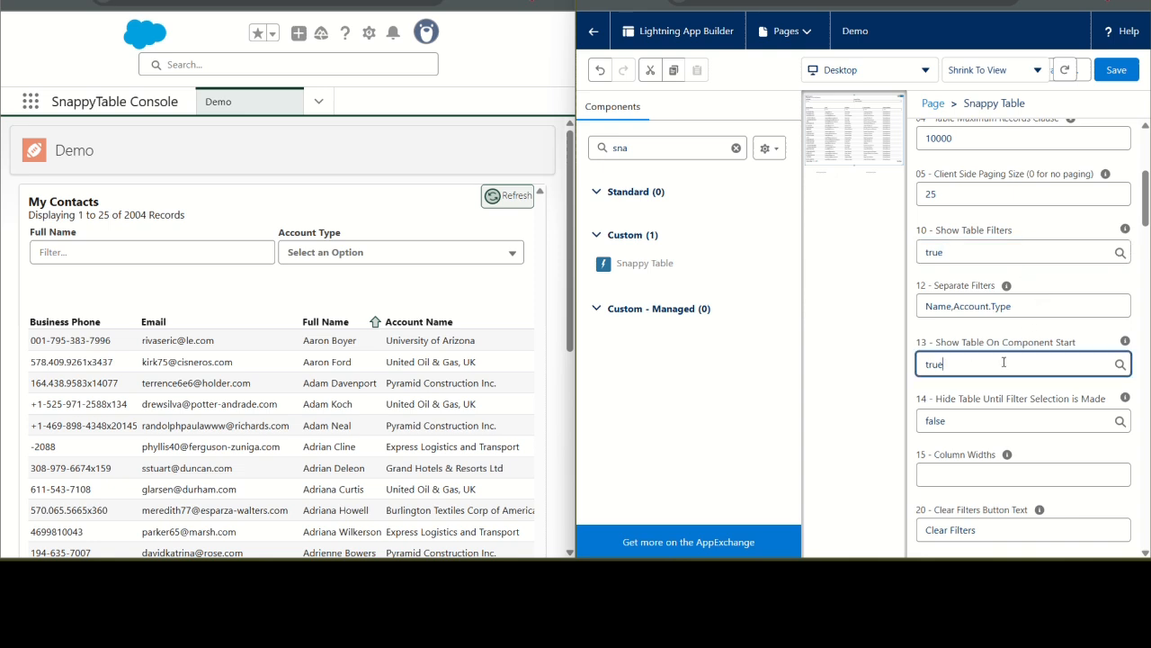
pyautogui.click(953, 415)
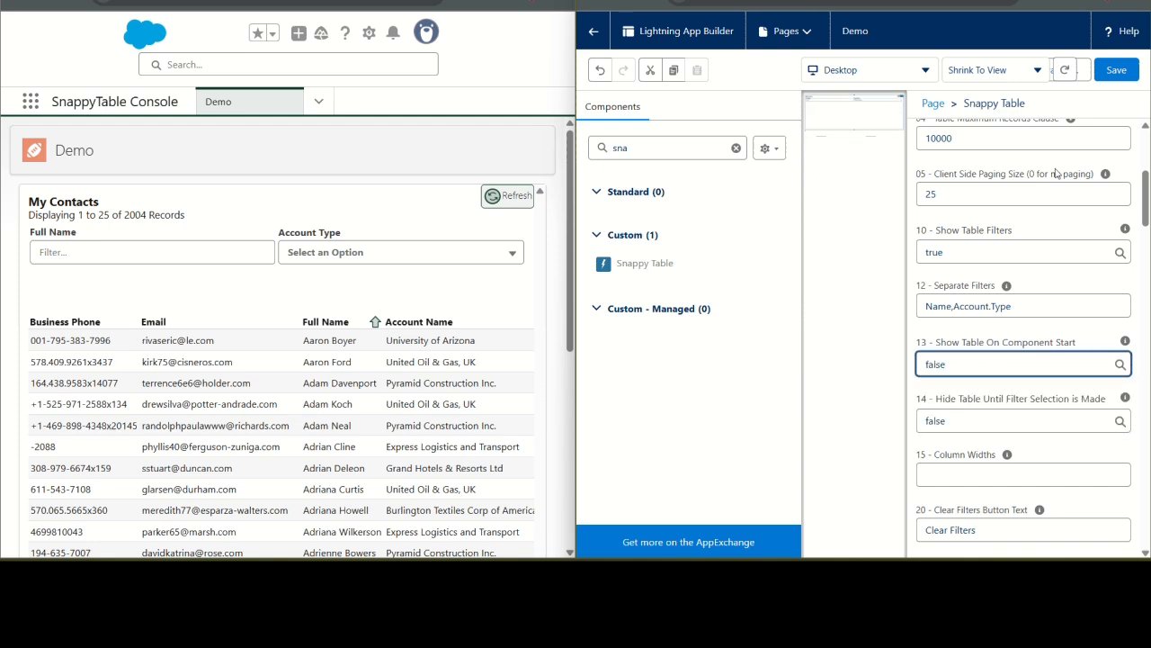
pyautogui.click(1109, 77)
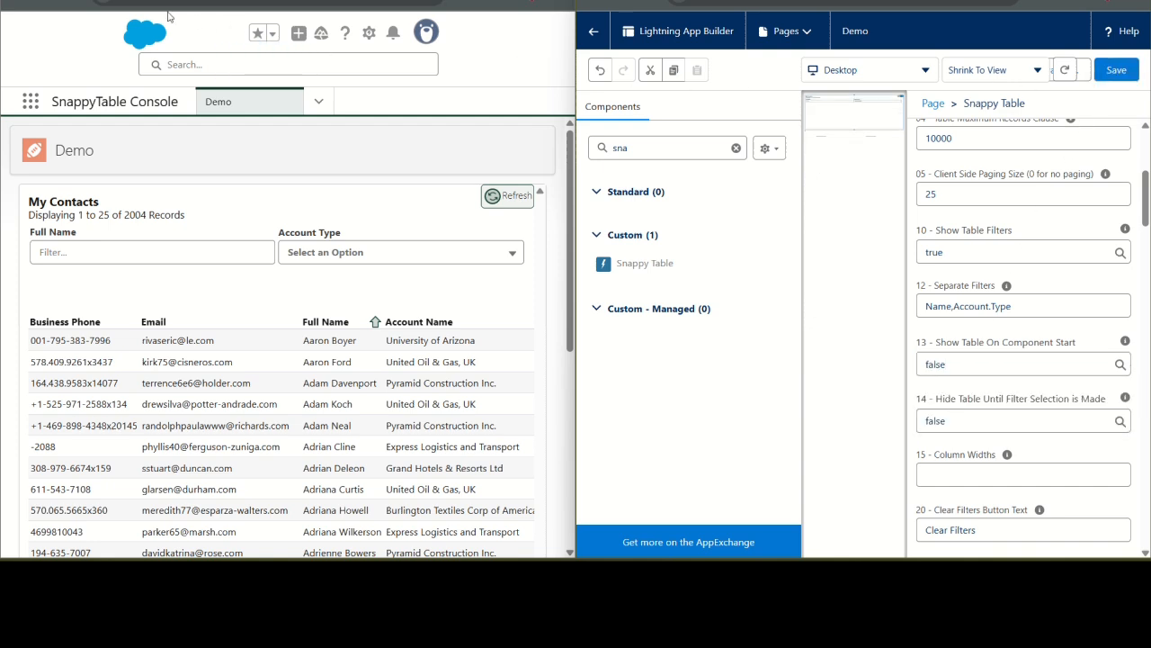
pyautogui.click(67, 2)
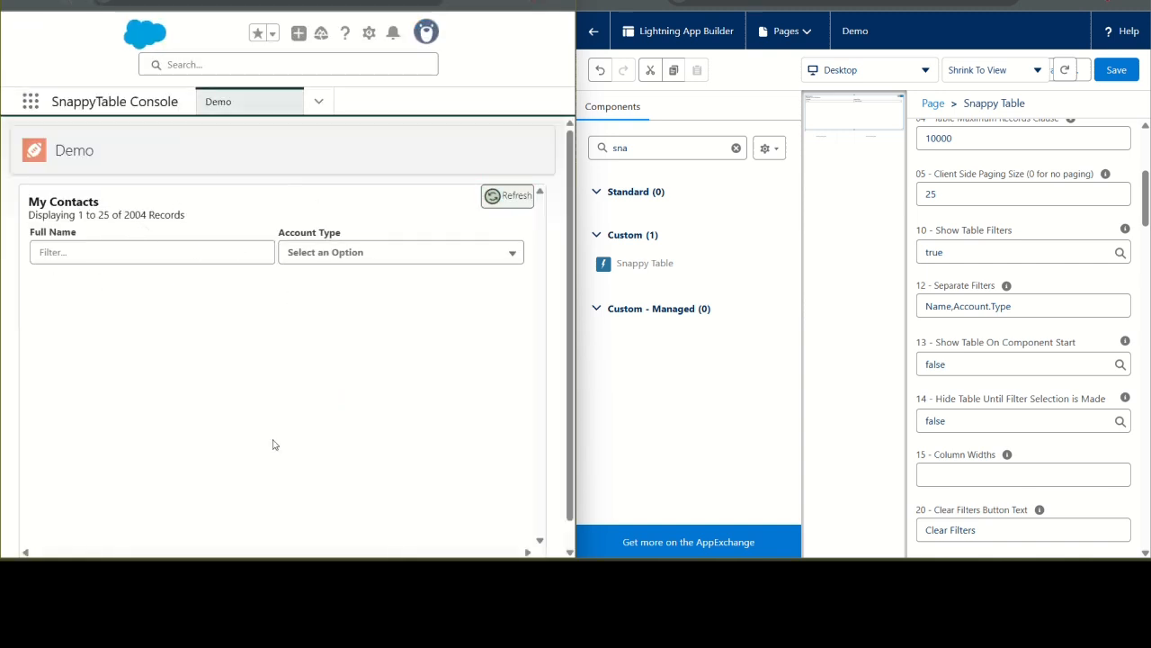
# Test the separate Full Name filter on My Contacts with mik, and clear its text.
pyautogui.click(92, 256)
pyautogui.write('mik')
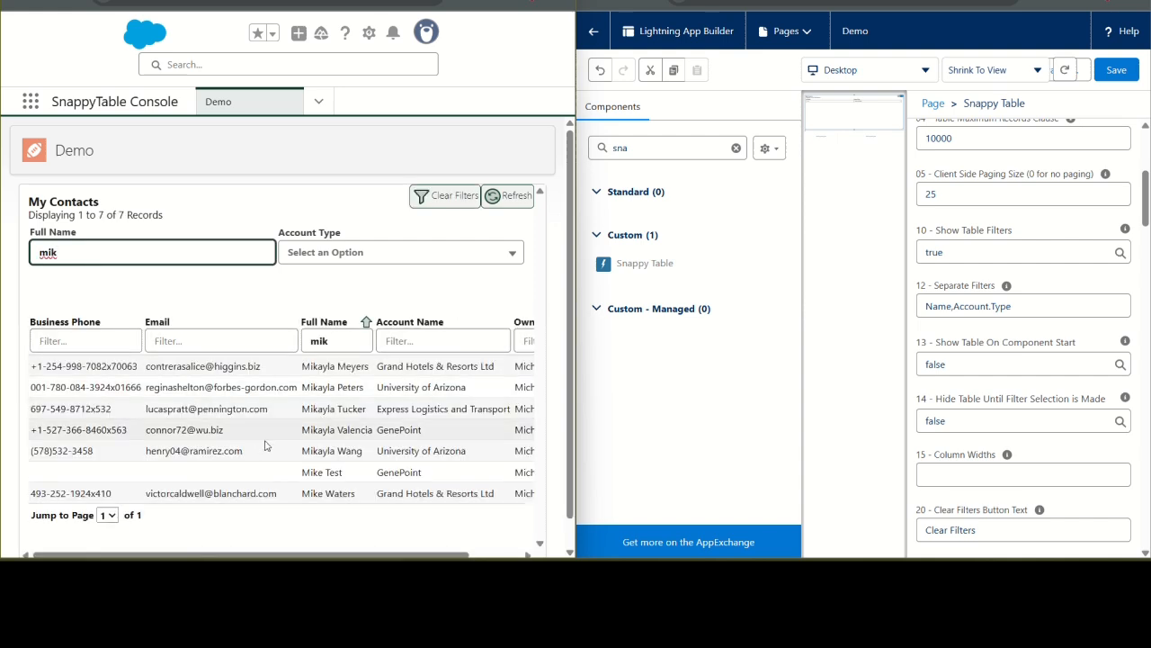
pyautogui.doubleClick(129, 255)
pyautogui.press('BackSpace')
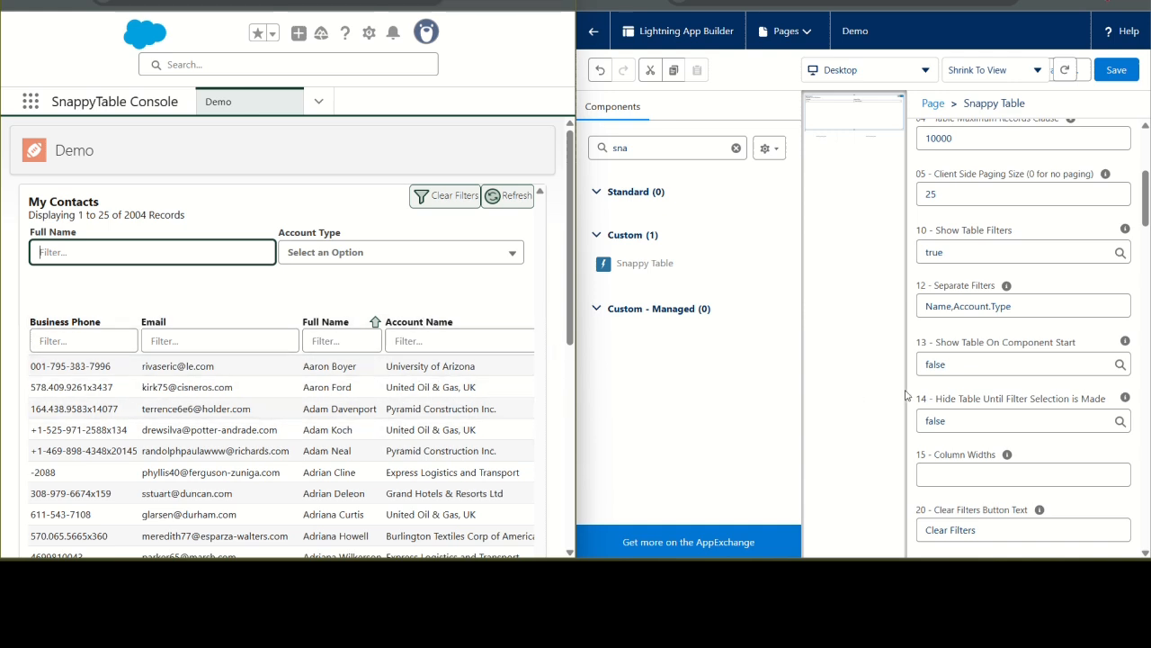
# Set both Show Table On Component Start and Hide Table Until Filter Selection is Made to true.
pyautogui.click(1018, 364)
pyautogui.click(943, 417)
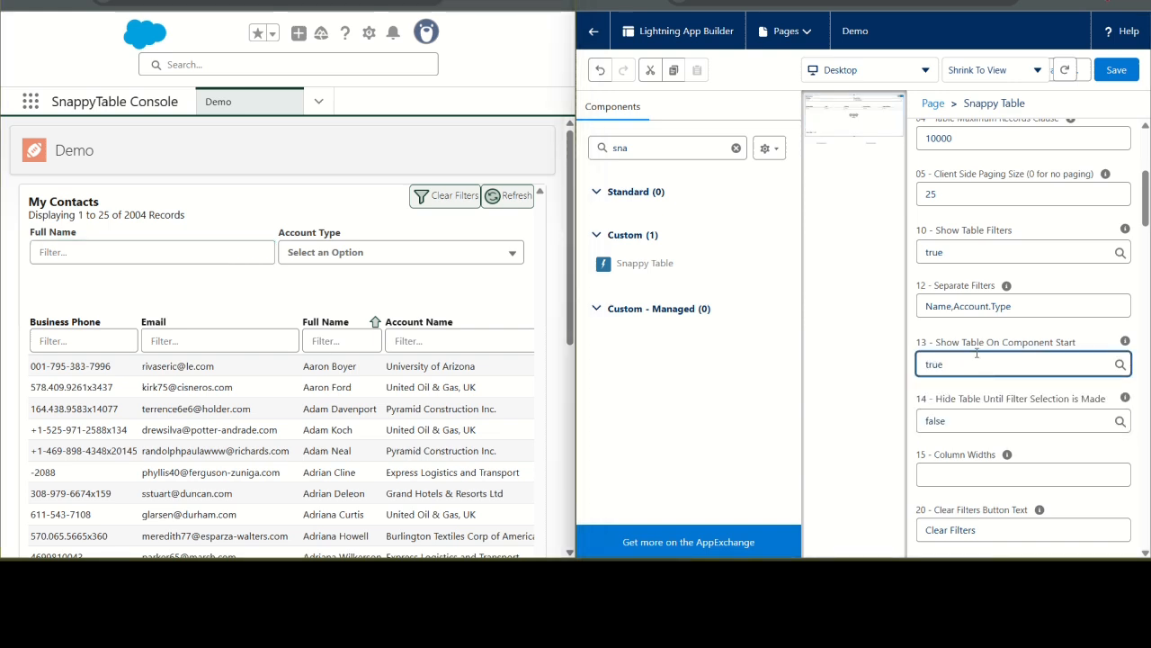
pyautogui.click(974, 416)
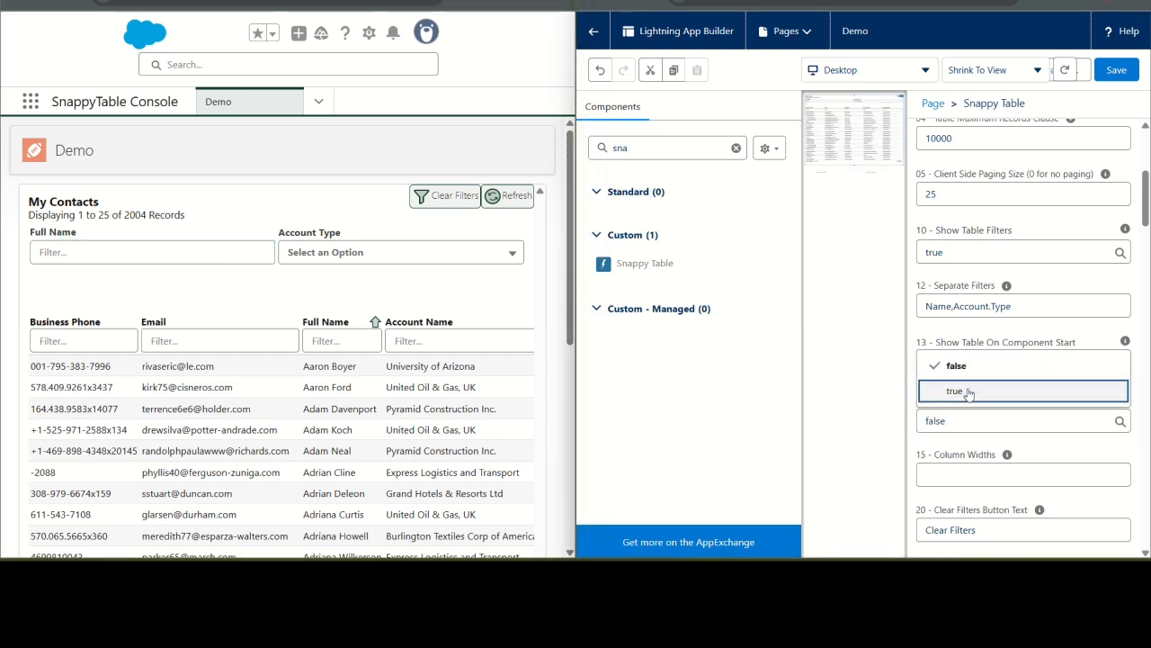
pyautogui.click(969, 392)
pyautogui.click(969, 250)
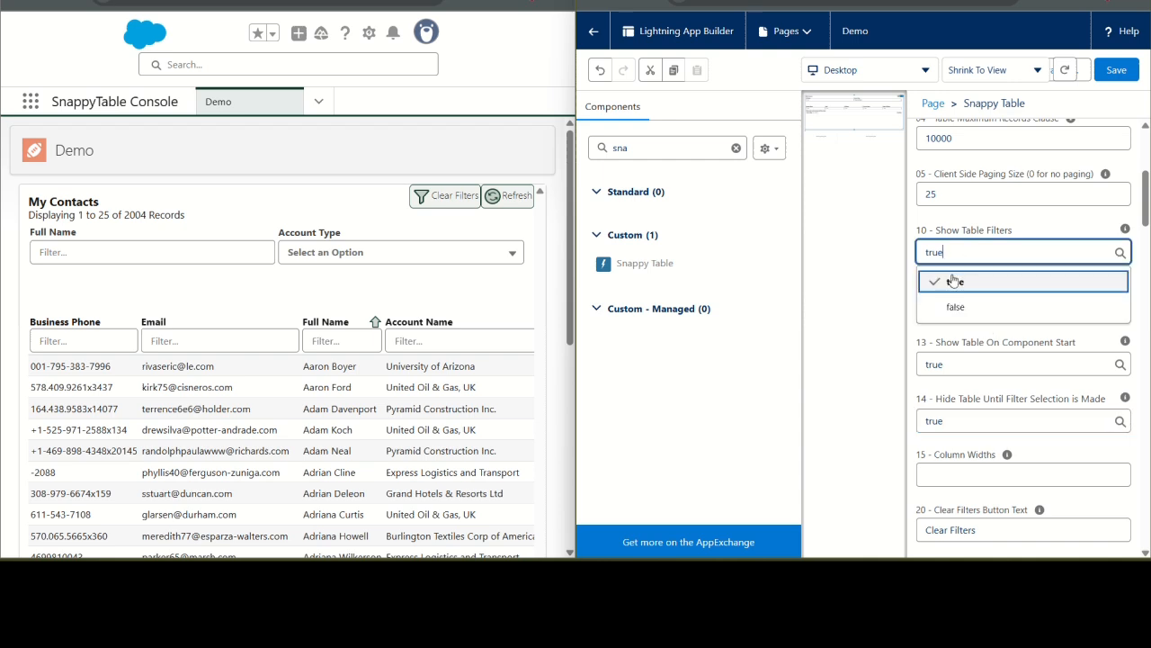
pyautogui.click(975, 224)
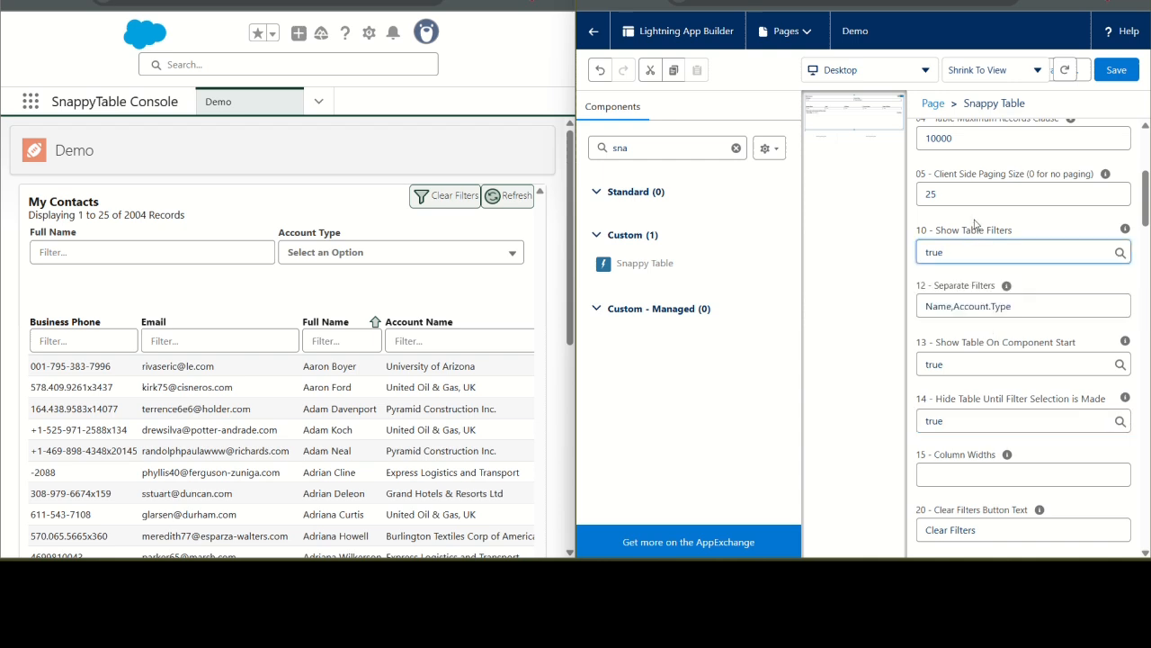
pyautogui.click(988, 234)
pyautogui.click(988, 234)
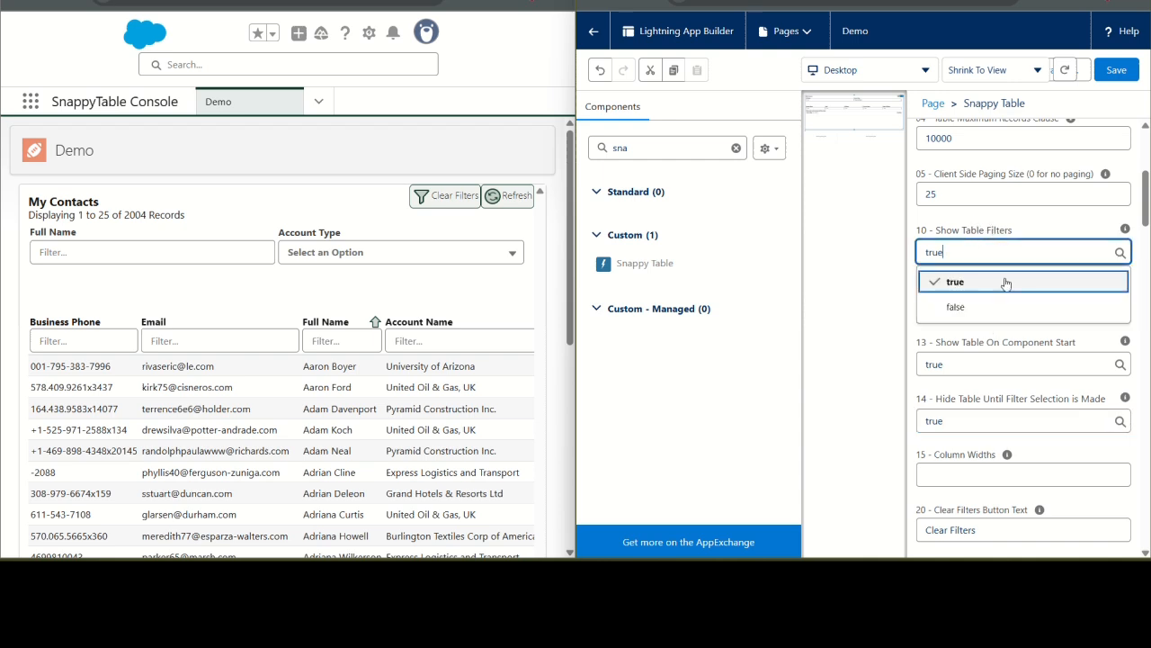
pyautogui.click(981, 213)
# Empty the Separate Filters setting, and save and reload the Demo page.
pyautogui.tripleClick(1032, 304)
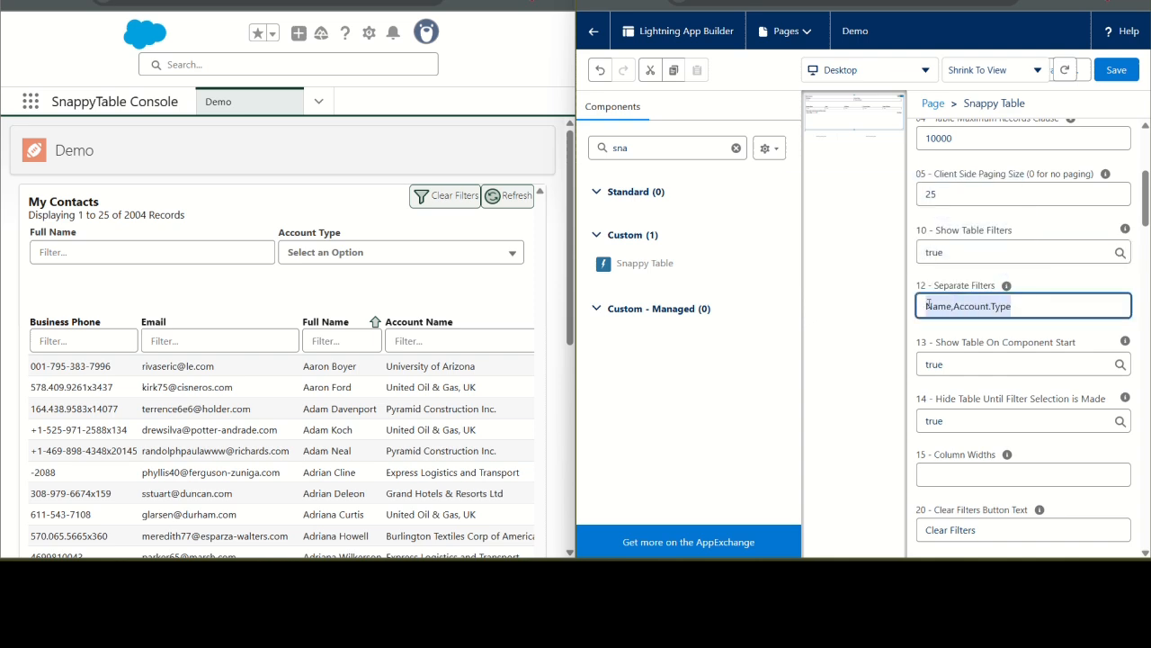
pyautogui.press('BackSpace')
pyautogui.click(1117, 71)
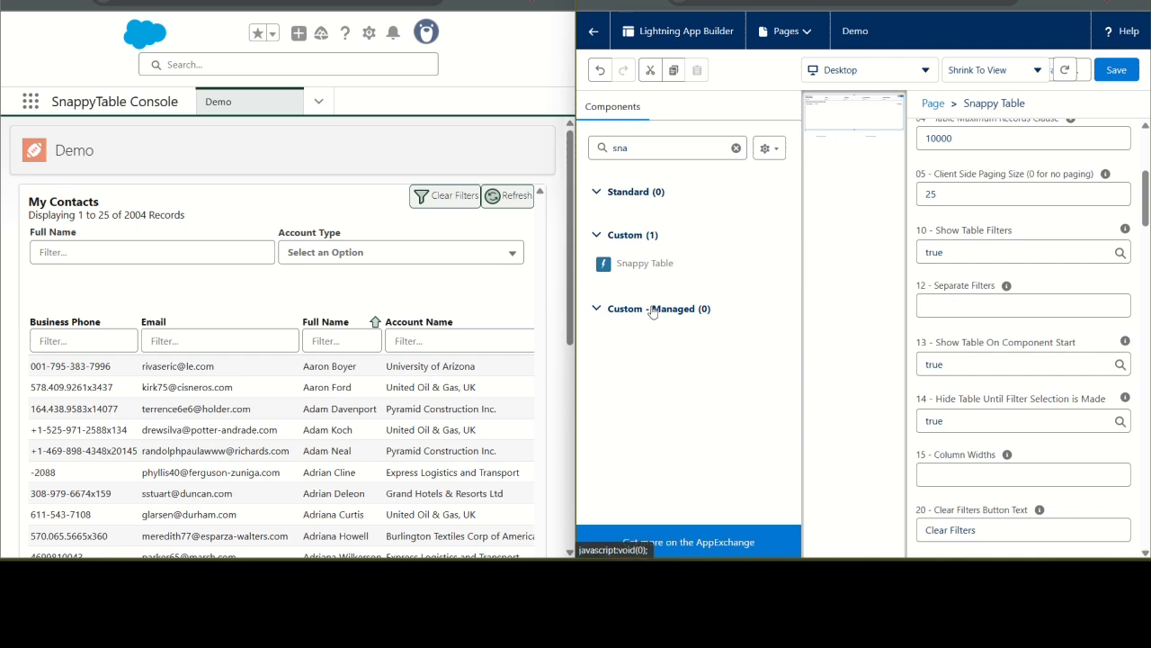
pyautogui.click(72, 1)
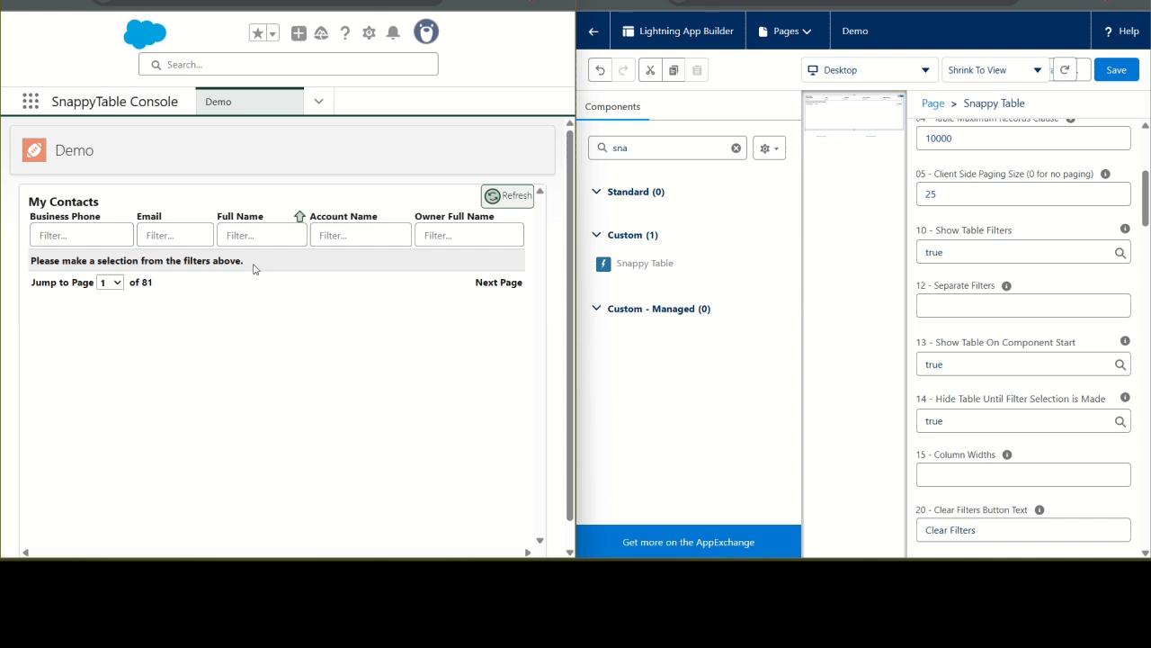
# Test the Full Name column filter of My Contacts with mik, delete the text and clear the table's filters.
pyautogui.click(244, 231)
pyautogui.write('mik')
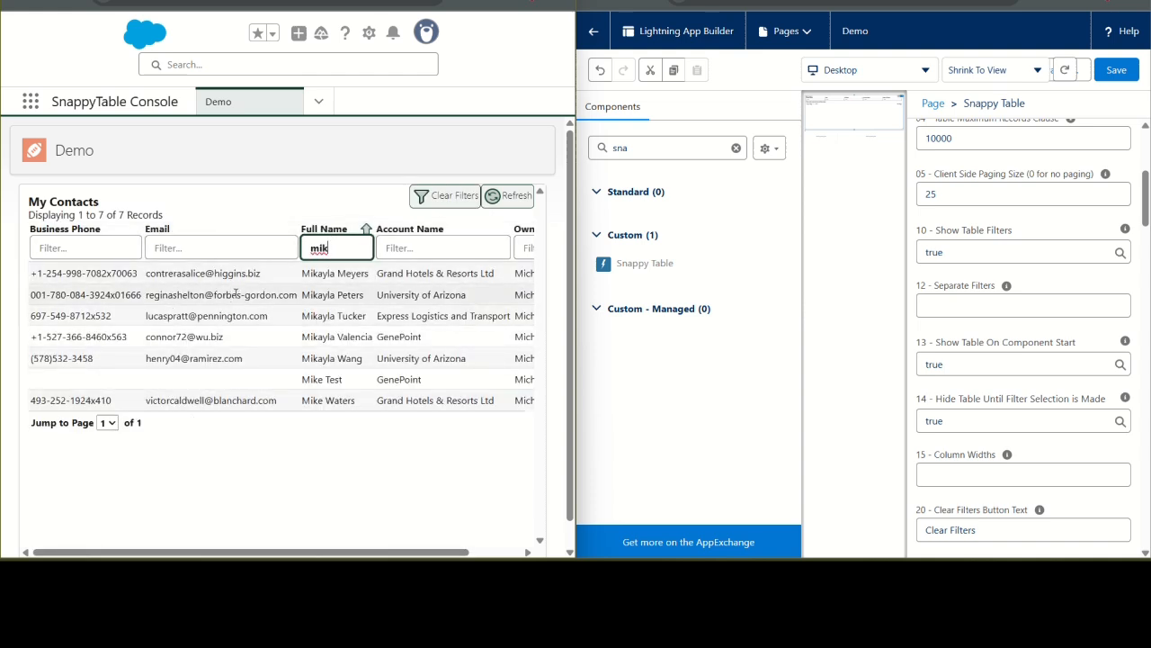
pyautogui.press('BackSpace')
pyautogui.press('BackSpace')
pyautogui.press('BackSpace')
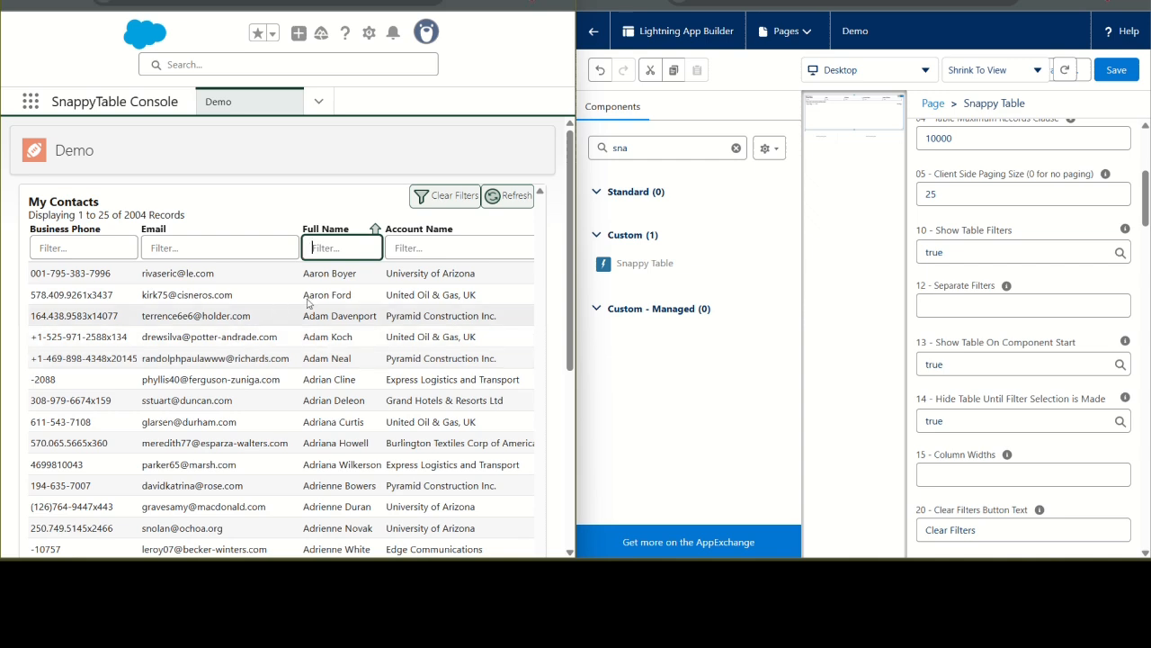
pyautogui.click(430, 203)
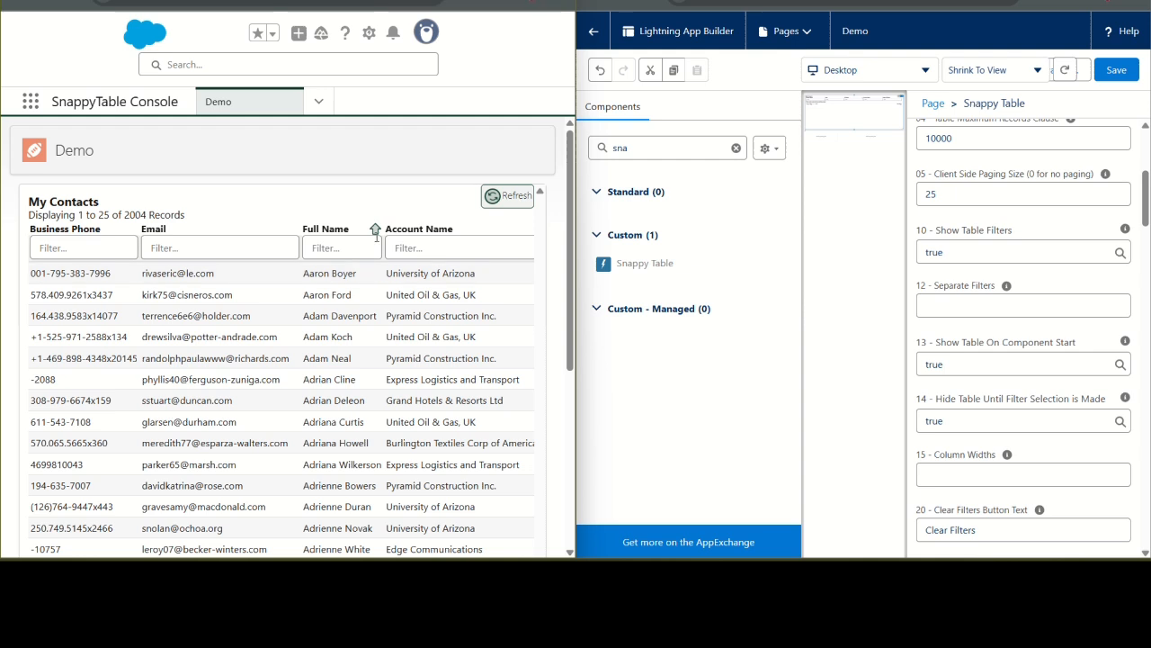
pyautogui.click(311, 246)
# Empty the browser cache and hard reload the Demo page with the developer tools, closing them again.
pyautogui.hotkey('ctrl', 'shift', 'i')
pyautogui.rightClick(69, 2)
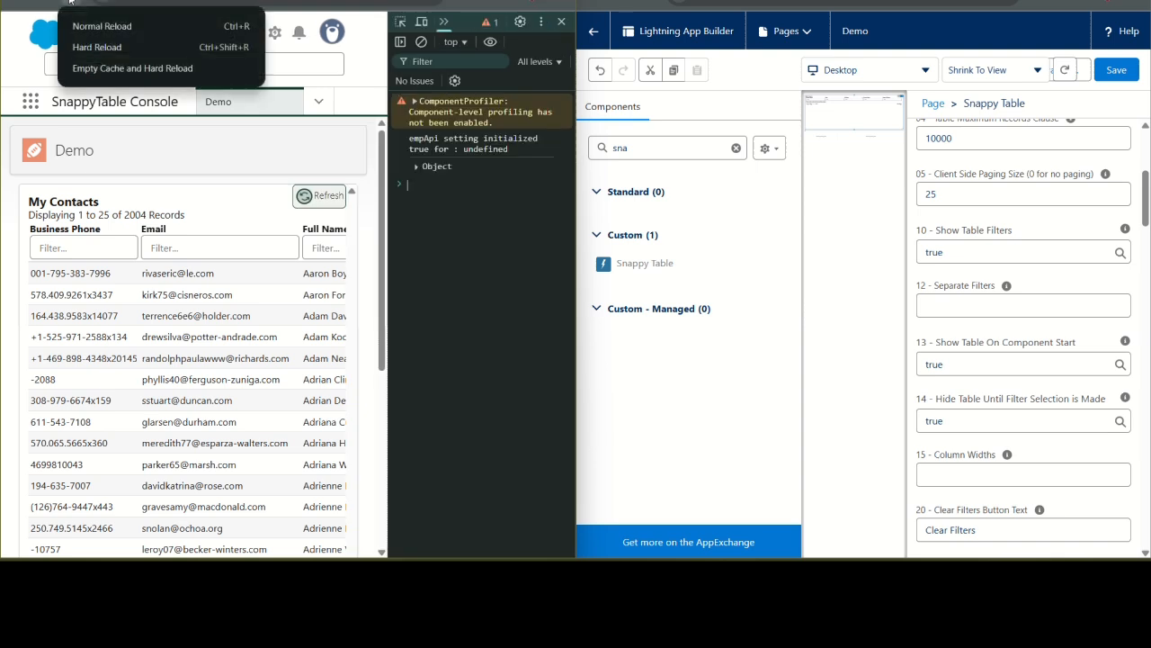
pyautogui.click(92, 68)
pyautogui.hotkey('ctrl', 'shift', 'i')
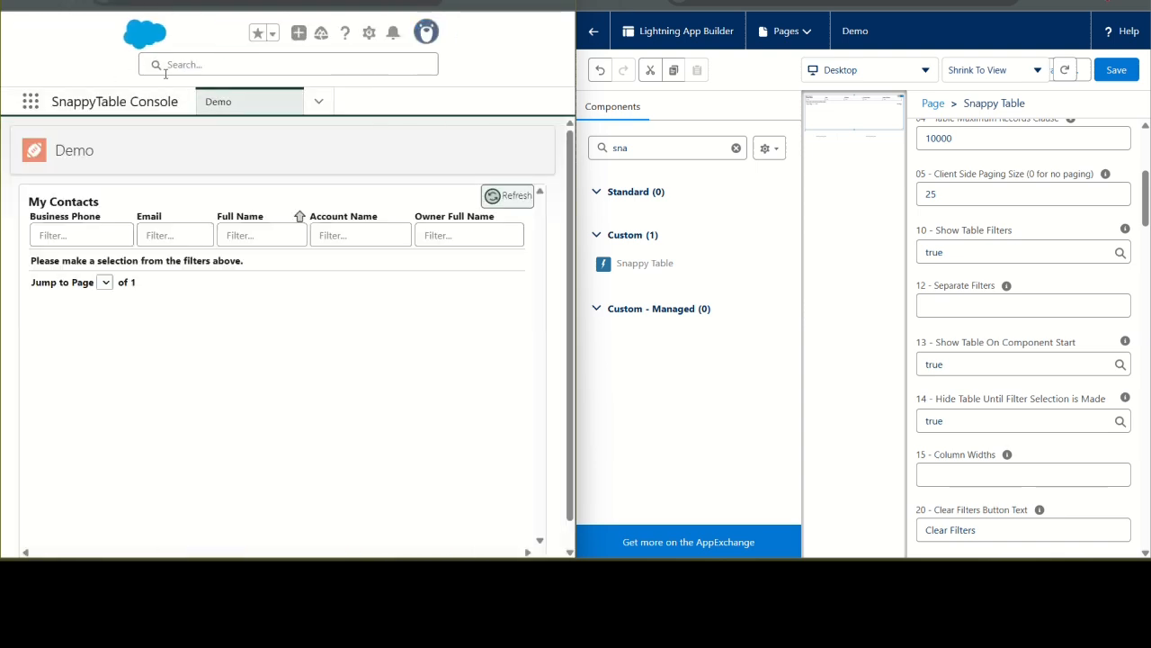
# Filter the reloaded My Contacts table by Full Name mik and remove the filter text to check the table's display.
pyautogui.click(259, 232)
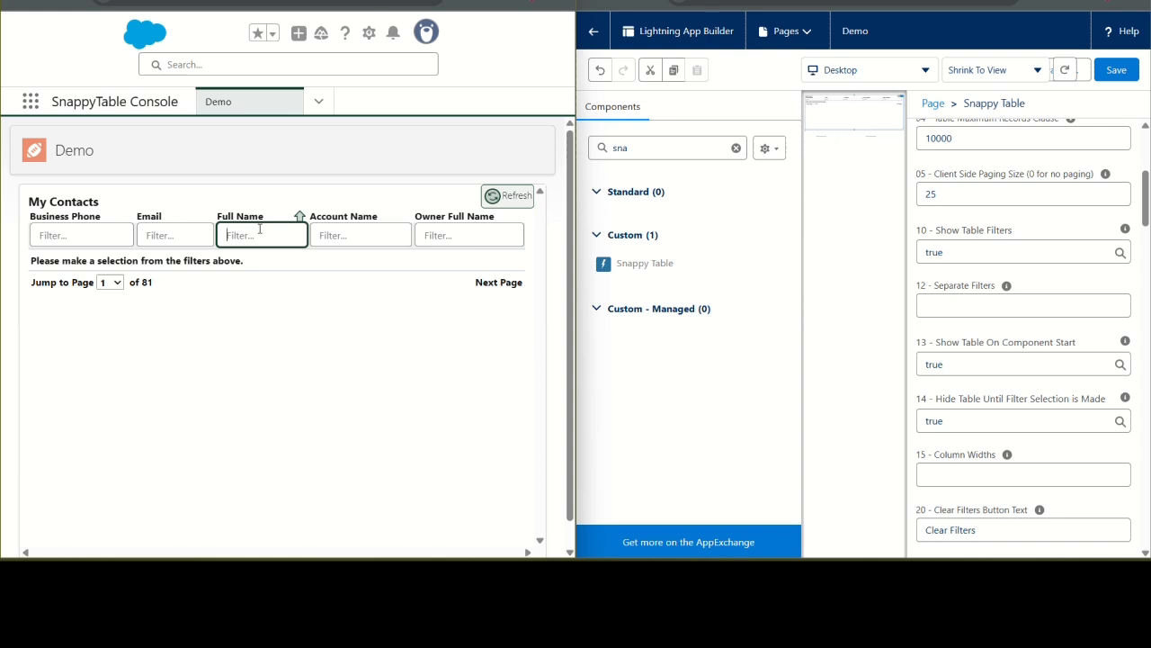
pyautogui.write('mik')
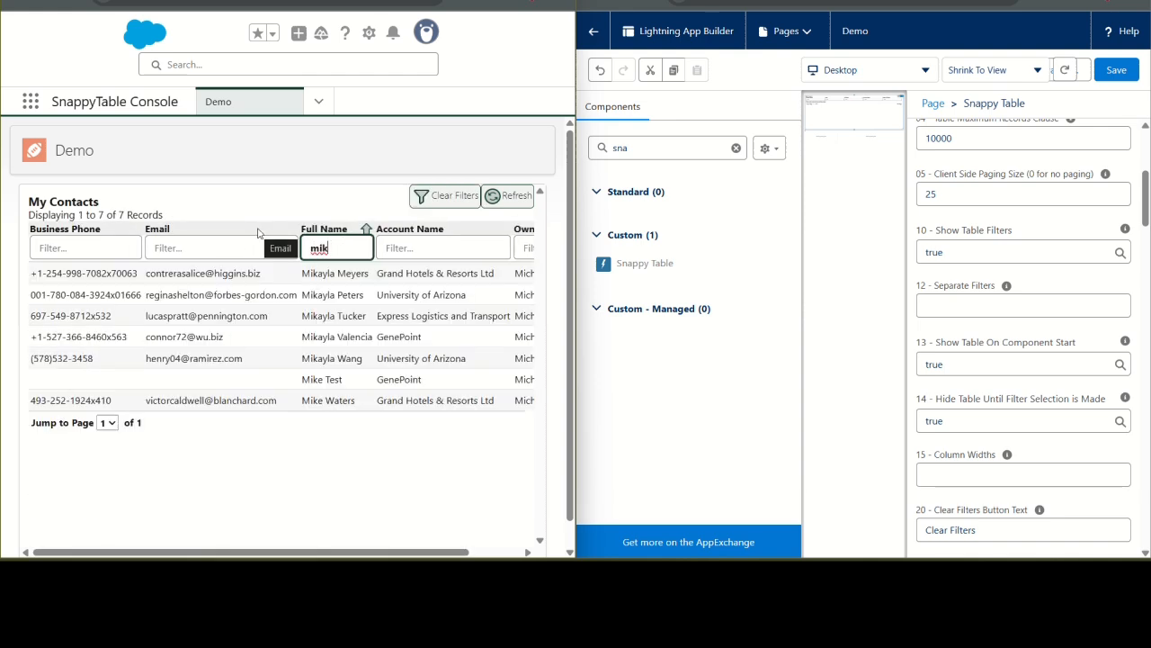
pyautogui.press('BackSpace')
pyautogui.press('BackSpace')
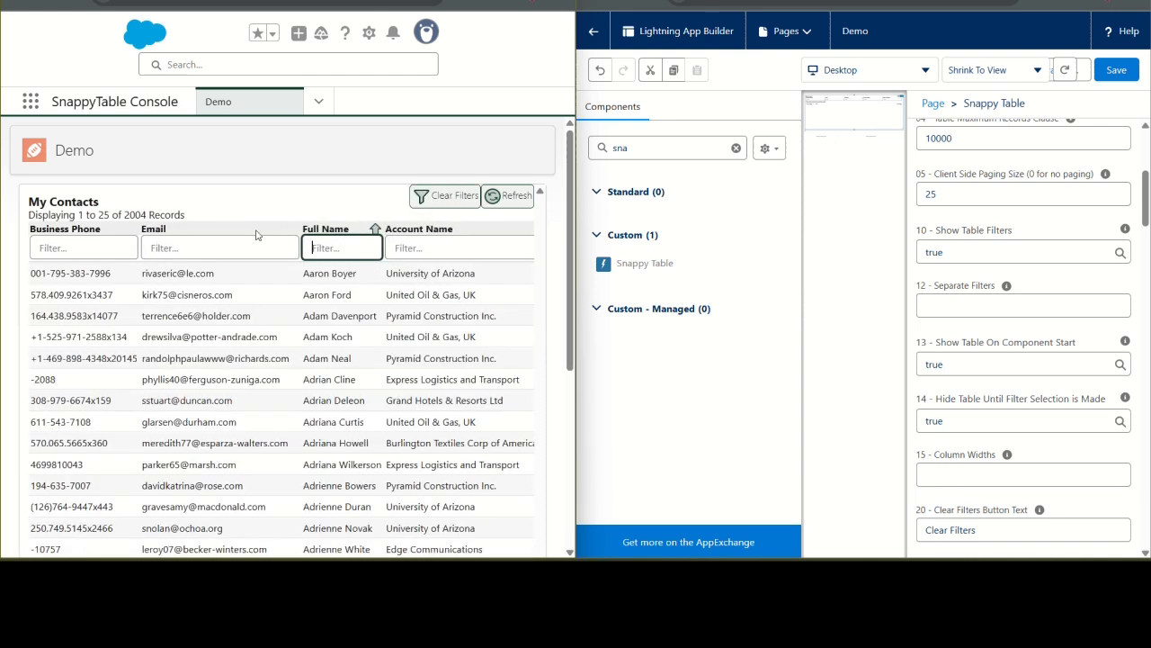
pyautogui.click(340, 225)
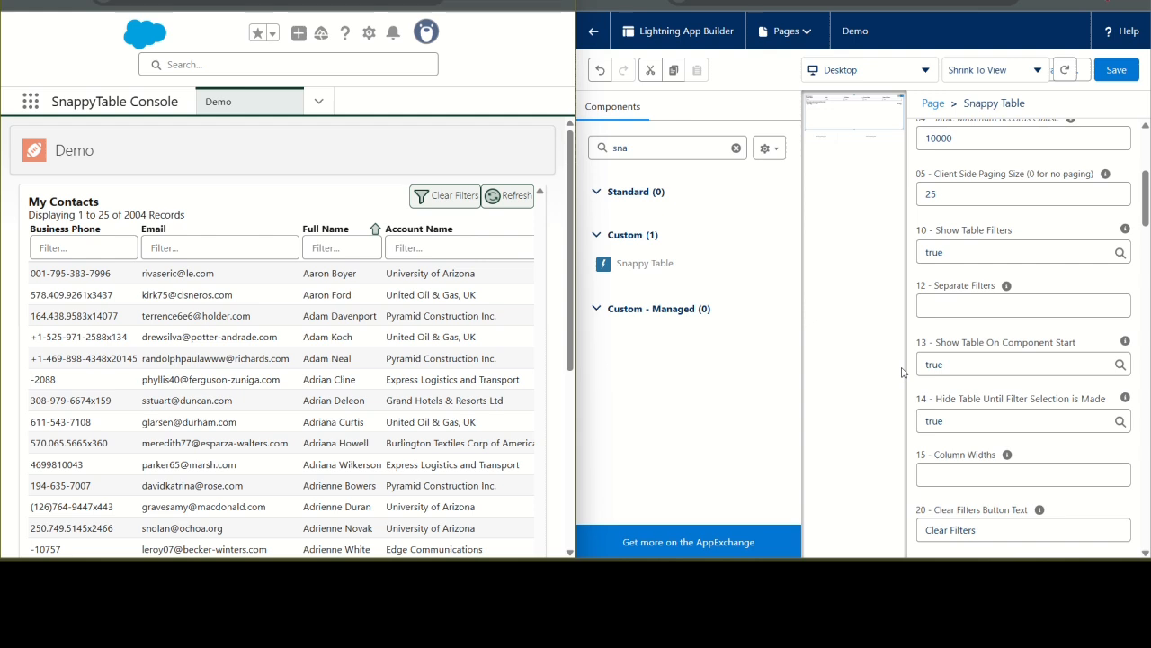
# Set the table's Column Widths to 5x,5x,5x,5x, and save and reload the Demo page.
pyautogui.scroll(-4, 969, 471)
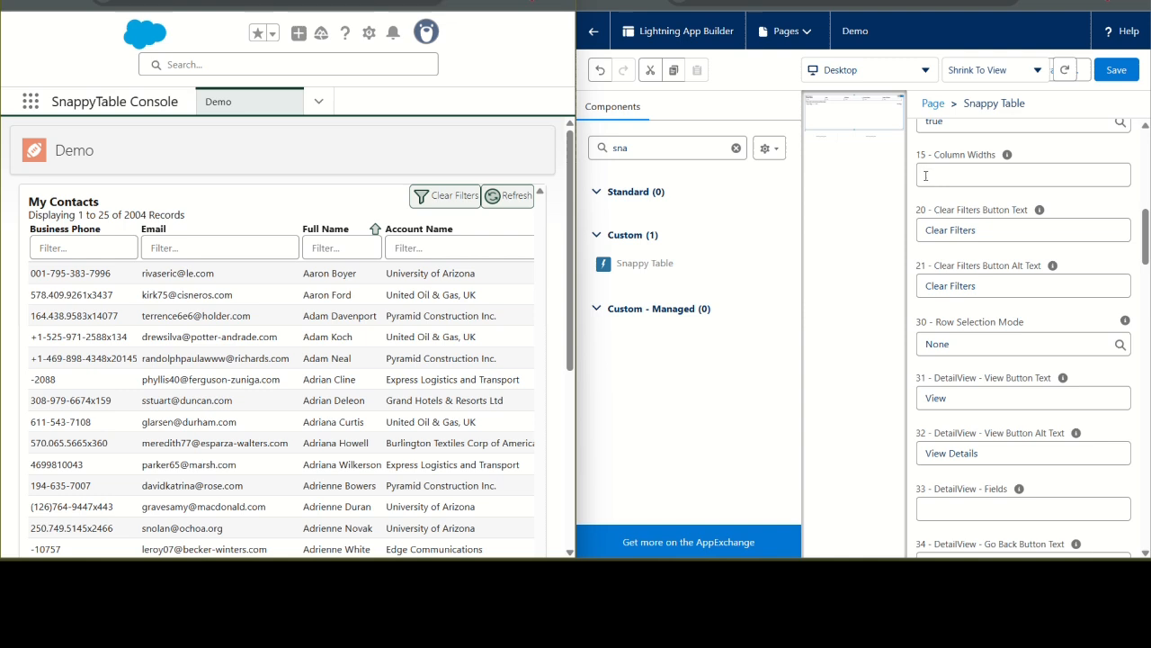
pyautogui.moveTo(1006, 155)
pyautogui.click(986, 171)
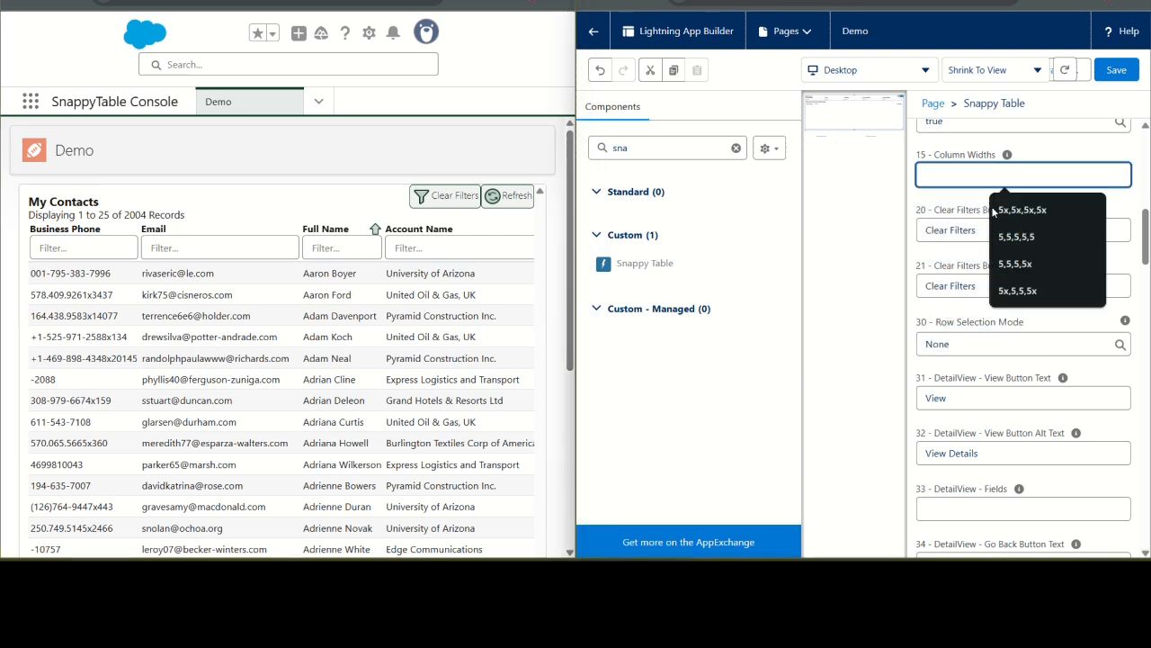
pyautogui.click(1000, 209)
pyautogui.click(1106, 77)
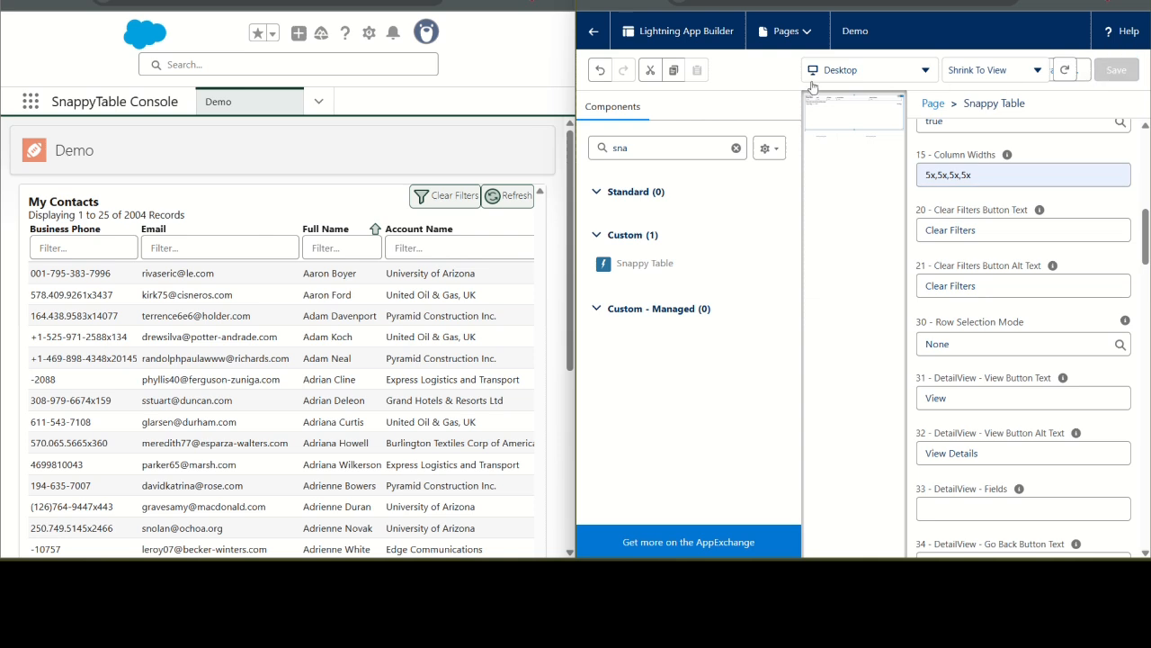
pyautogui.click(74, 2)
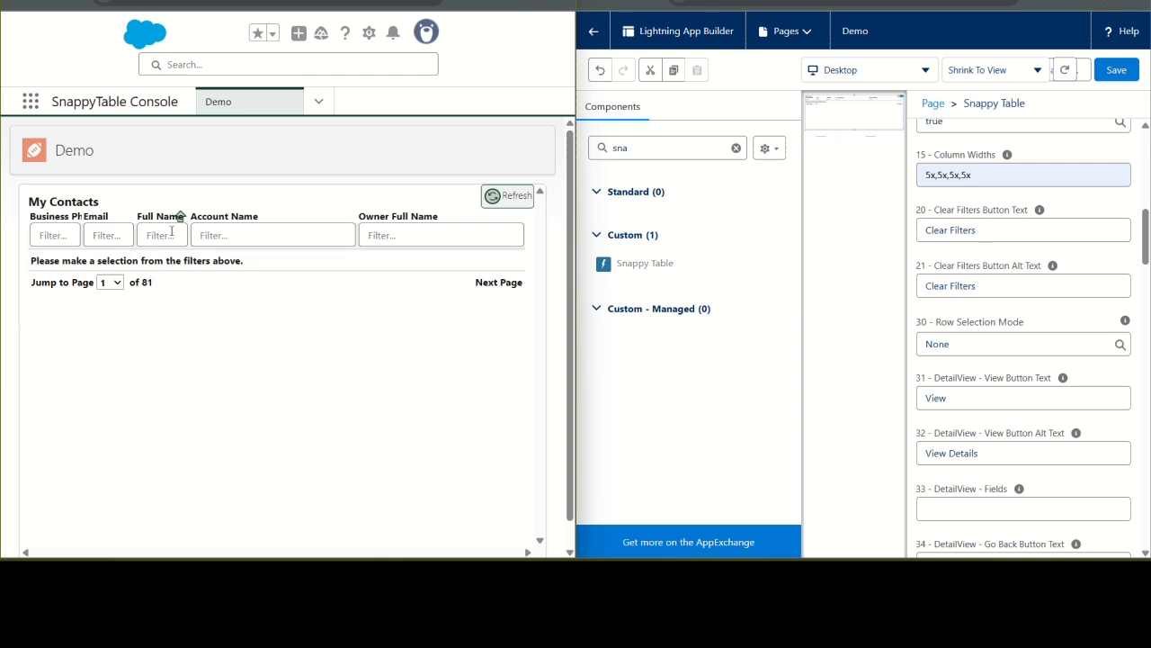
# Set Hide Table Until Filter Selection is Made to false and save the page.
pyautogui.scroll(1, 980, 213)
pyautogui.click(981, 195)
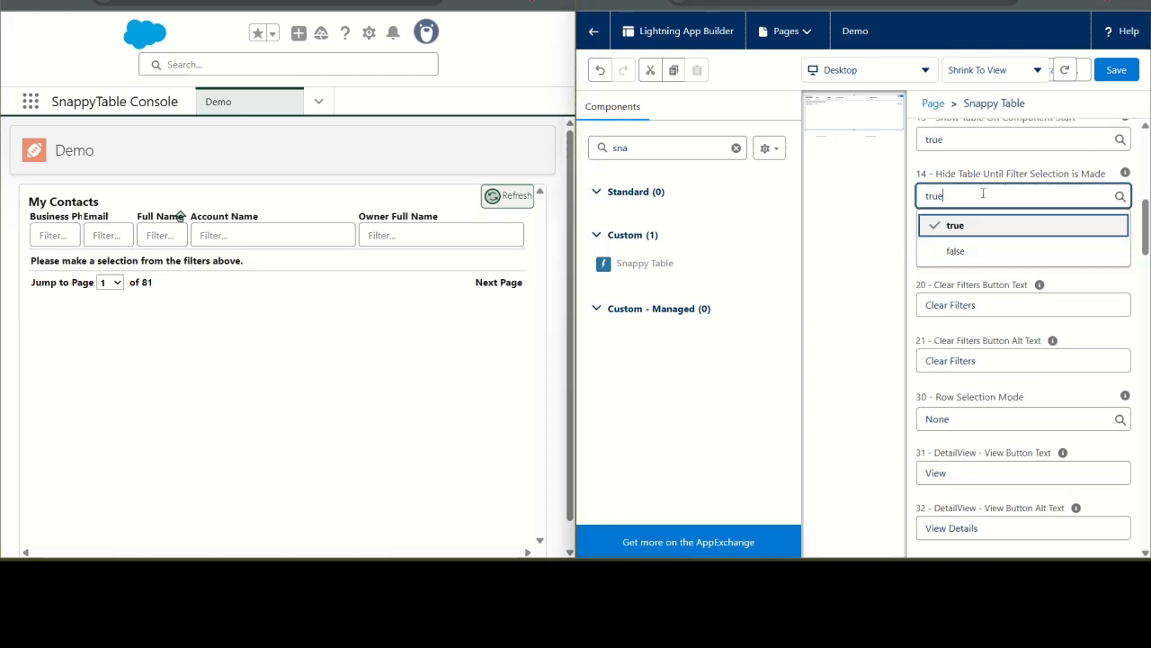
pyautogui.click(973, 245)
pyautogui.click(1115, 70)
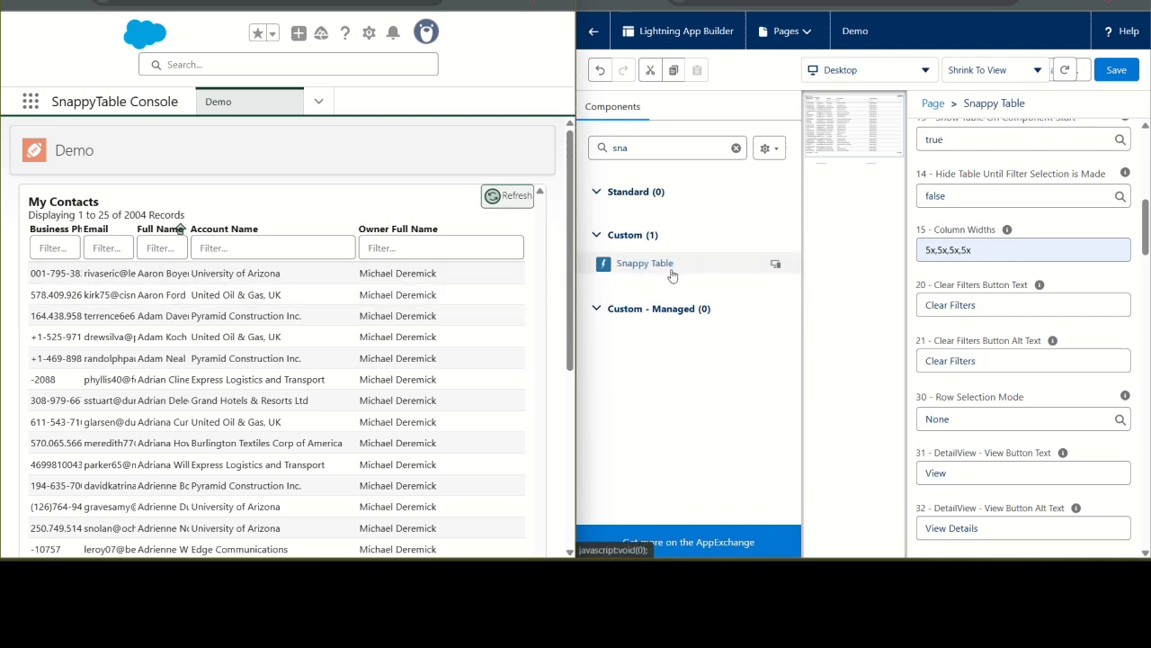
# Remove the x from the first column's width so Column Widths reads 5,5x,5x,5x, and save the page.
pyautogui.click(926, 254)
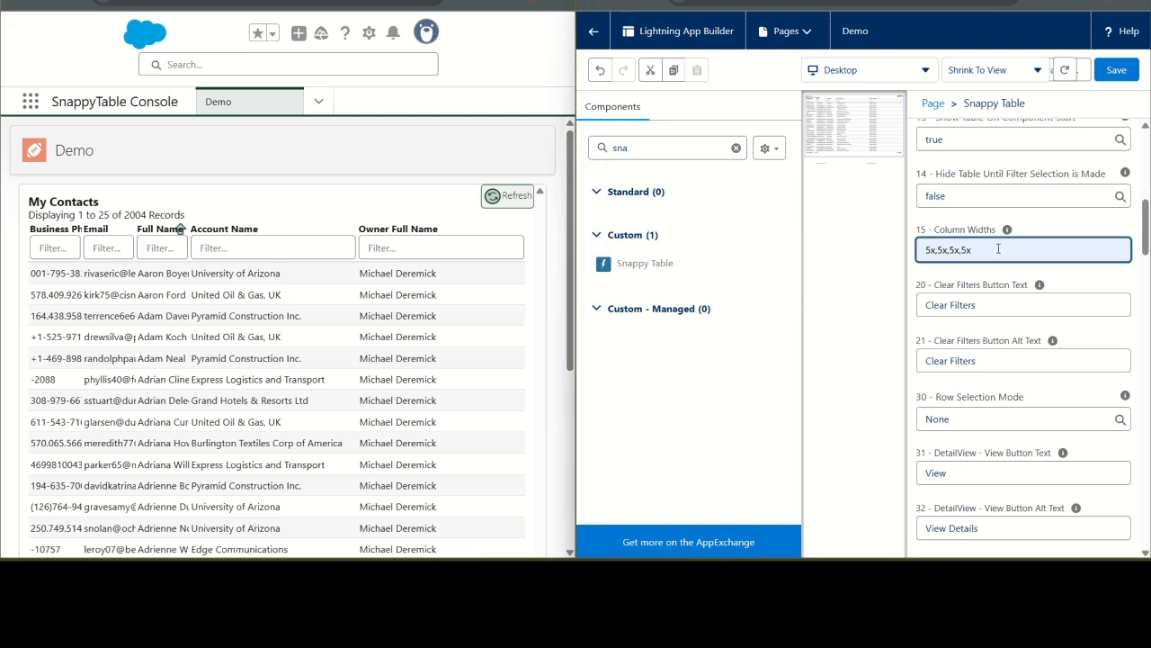
pyautogui.click(938, 251)
pyautogui.press('BackSpace')
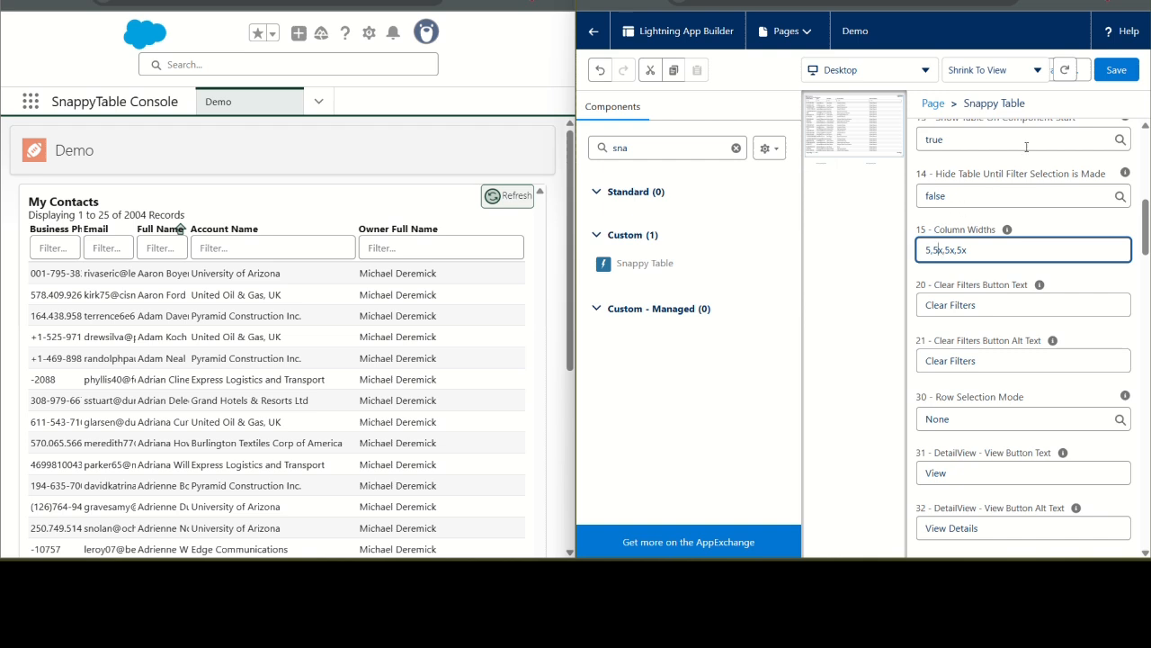
pyautogui.click(1117, 69)
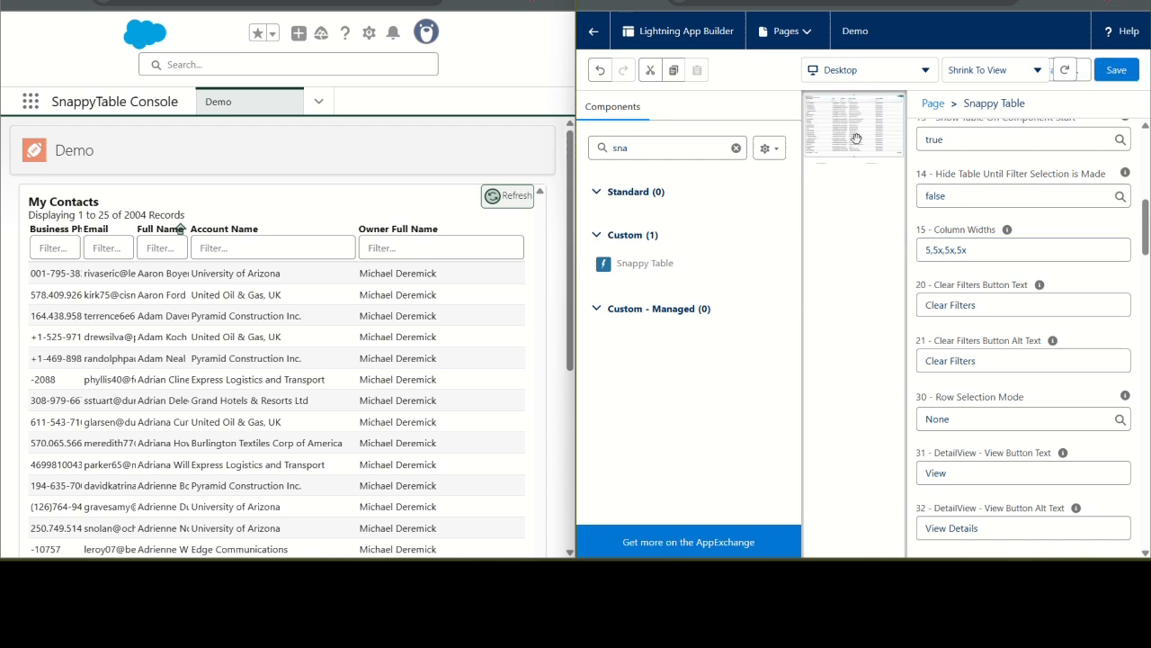
# Reload the Demo page to check the table's column widths and clear the Column Widths value of the Snappy Table.
pyautogui.click(77, 1)
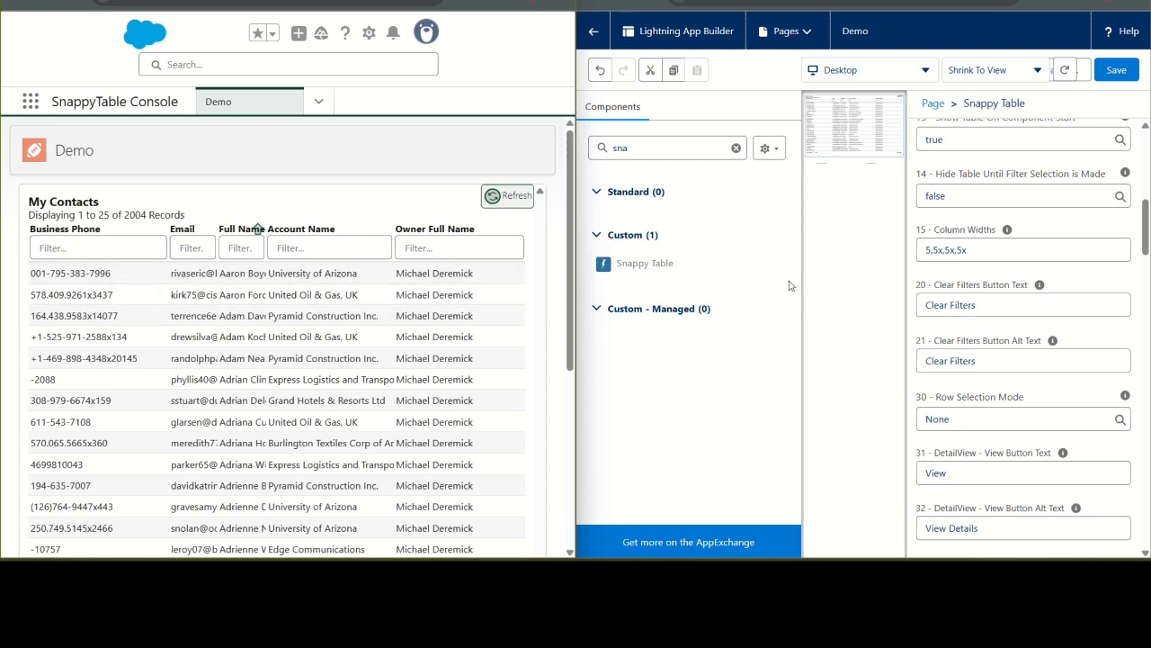
pyautogui.click(985, 252)
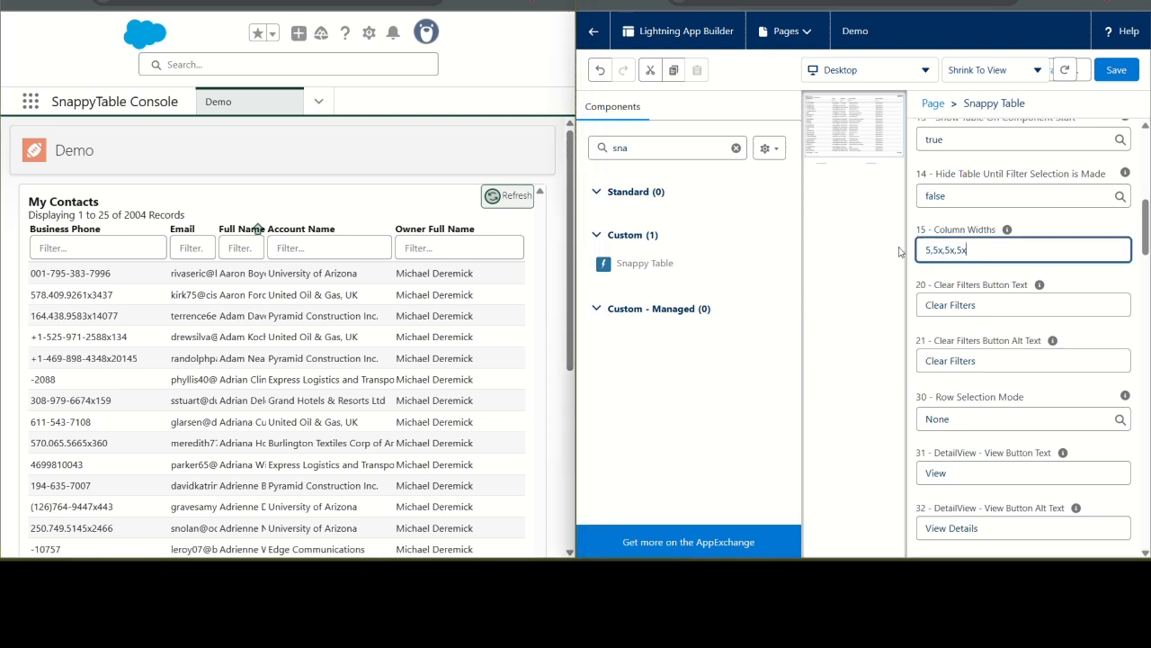
pyautogui.press('BackSpace')
pyautogui.press('BackSpace')
pyautogui.press('BackSpace')
pyautogui.press('BackSpace')
pyautogui.press('BackSpace')
pyautogui.press('BackSpace')
pyautogui.press('BackSpace')
pyautogui.press('BackSpace')
pyautogui.press('BackSpace')
pyautogui.press('BackSpace')
# Filter the My Contacts table by Business Phone to examine the Clear Filters button alongside its text settings.
pyautogui.scroll(-2, 1002, 280)
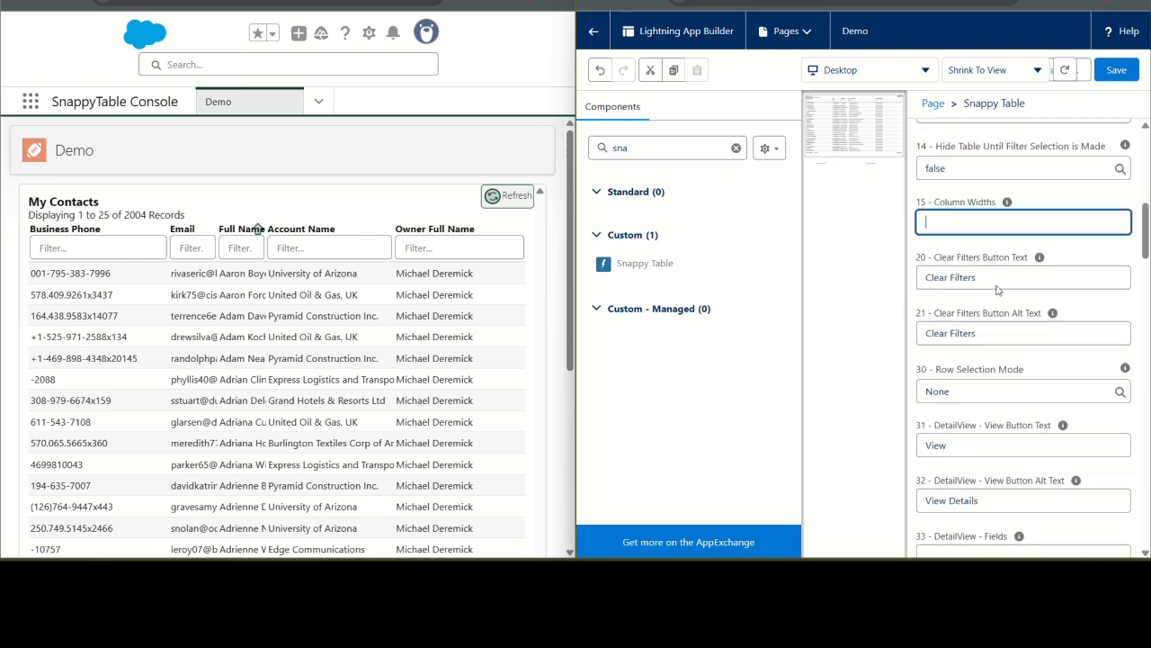
pyautogui.scroll(-2, 964, 266)
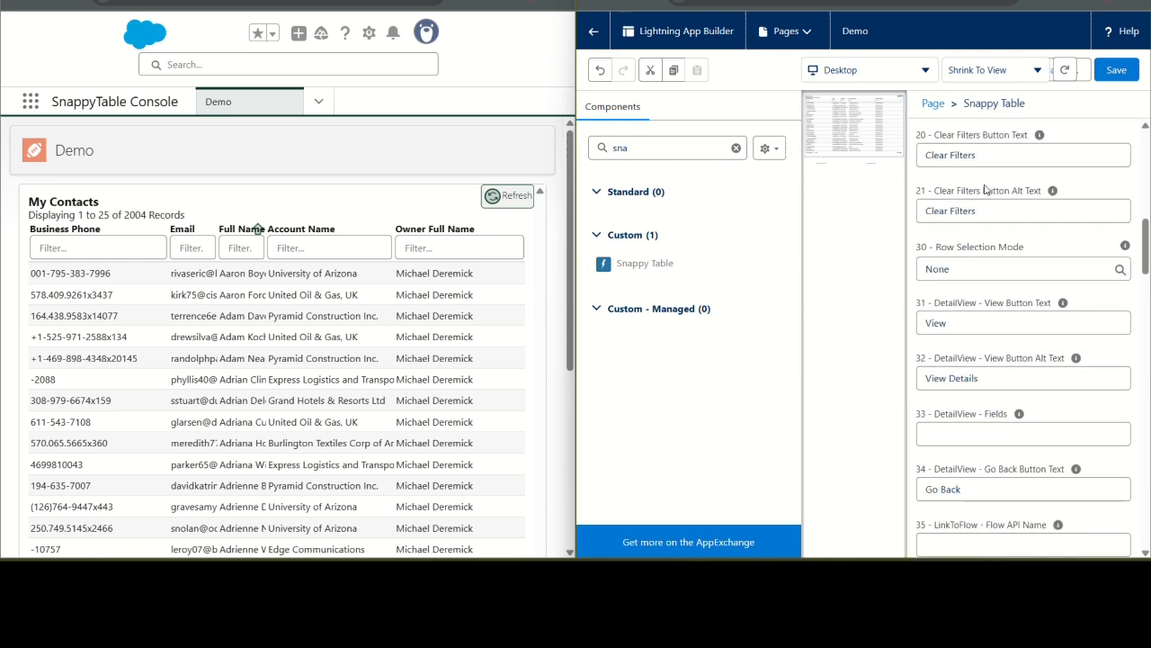
pyautogui.press('Up')
pyautogui.press('Up')
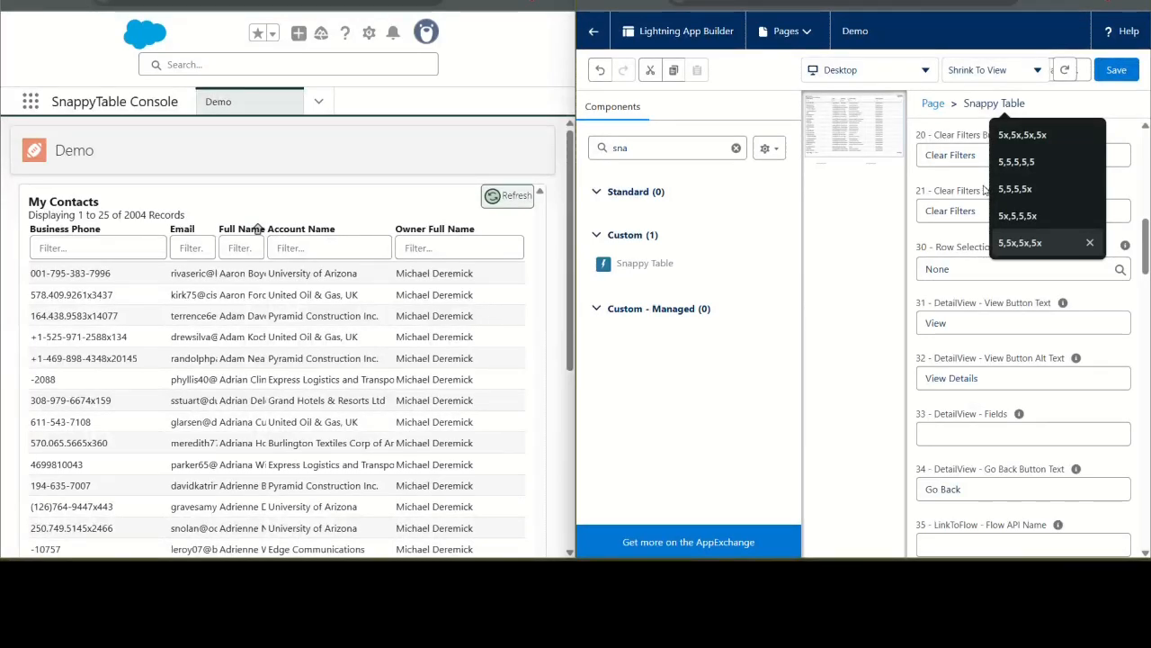
pyautogui.click(935, 180)
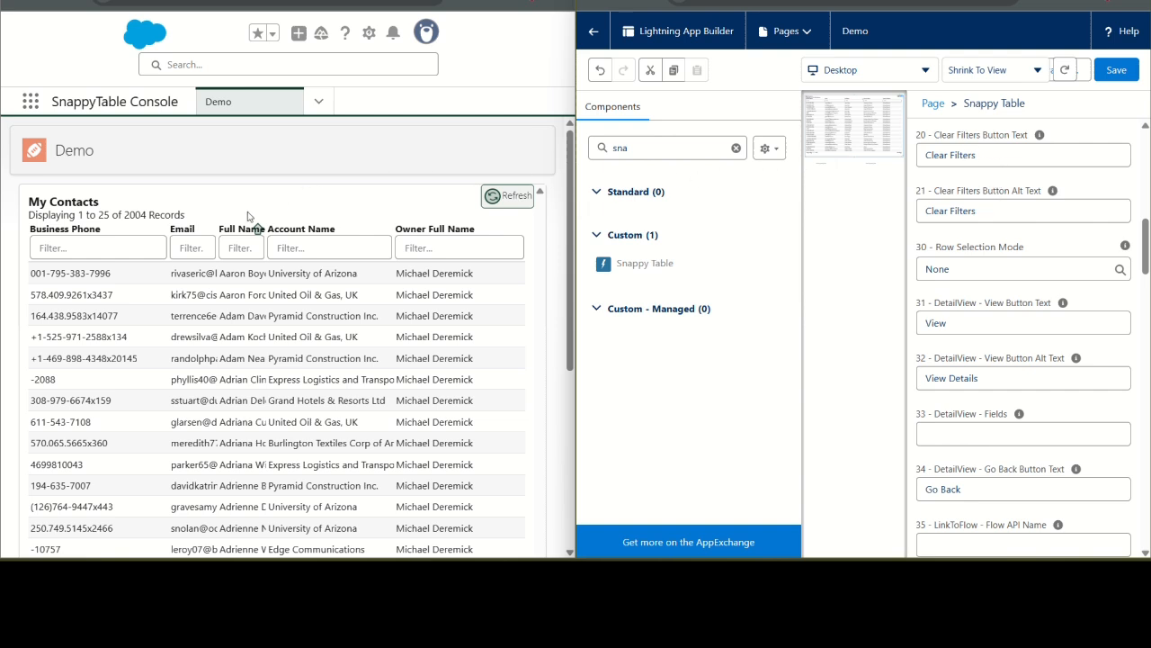
pyautogui.click(108, 256)
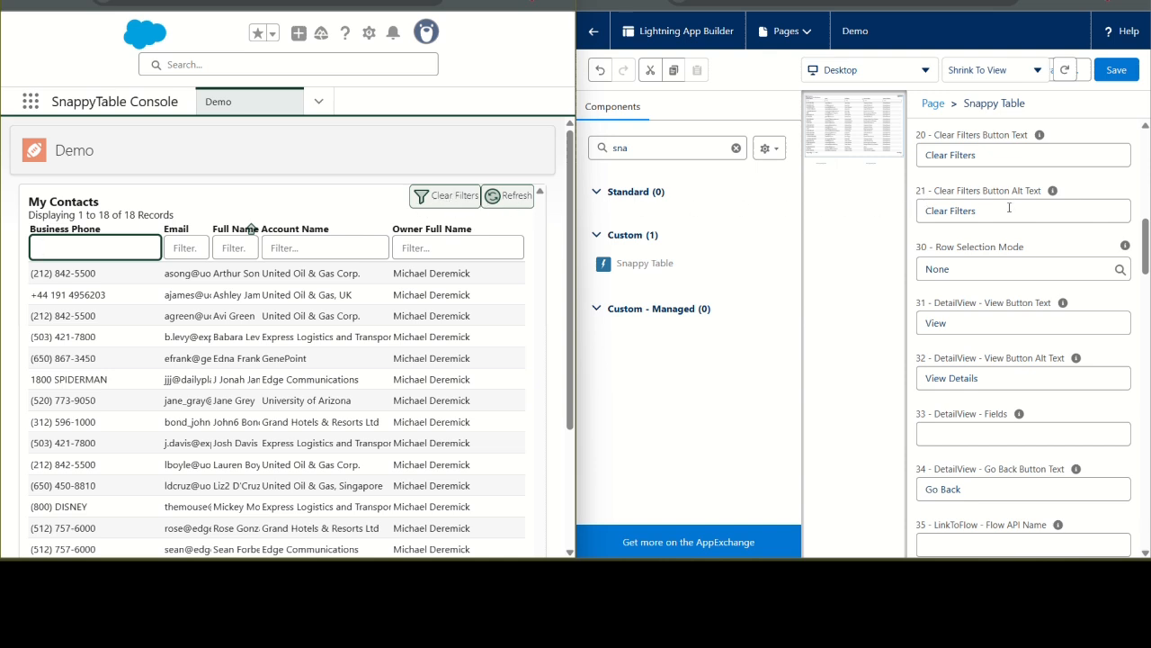
# Empty both Clear Filters Button Text and Clear Filters Button Alt Text, and save the page.
pyautogui.moveTo(1011, 157); pyautogui.dragTo(909, 160)
pyautogui.press('BackSpace')
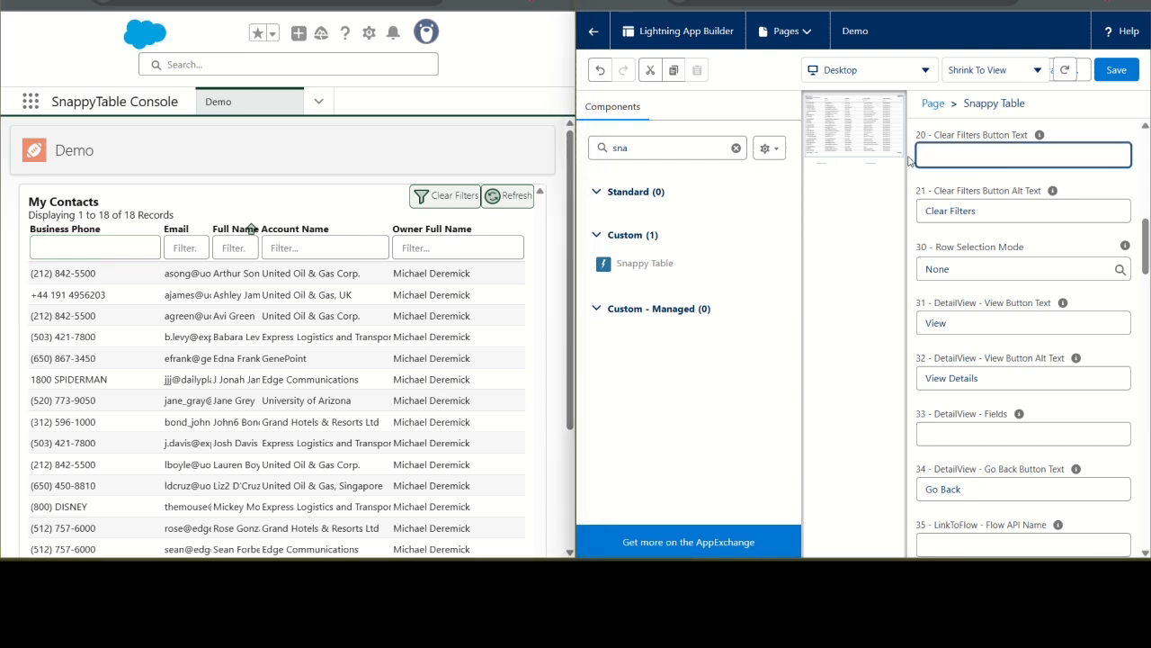
pyautogui.moveTo(978, 211); pyautogui.dragTo(923, 210)
pyautogui.press('BackSpace')
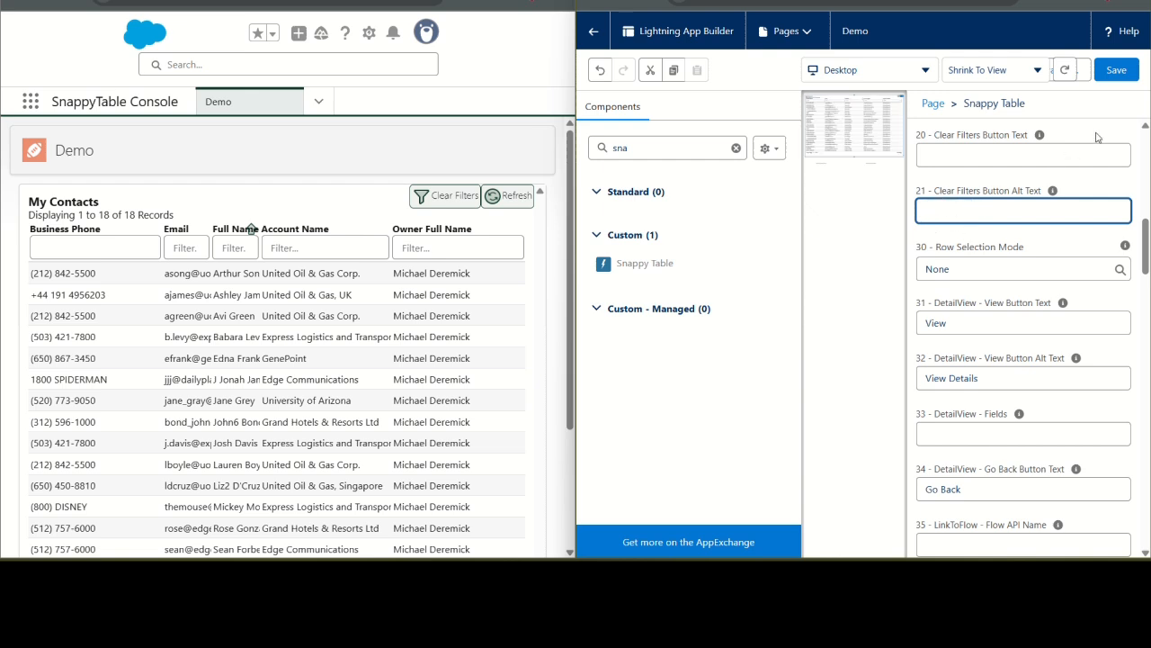
pyautogui.click(1117, 72)
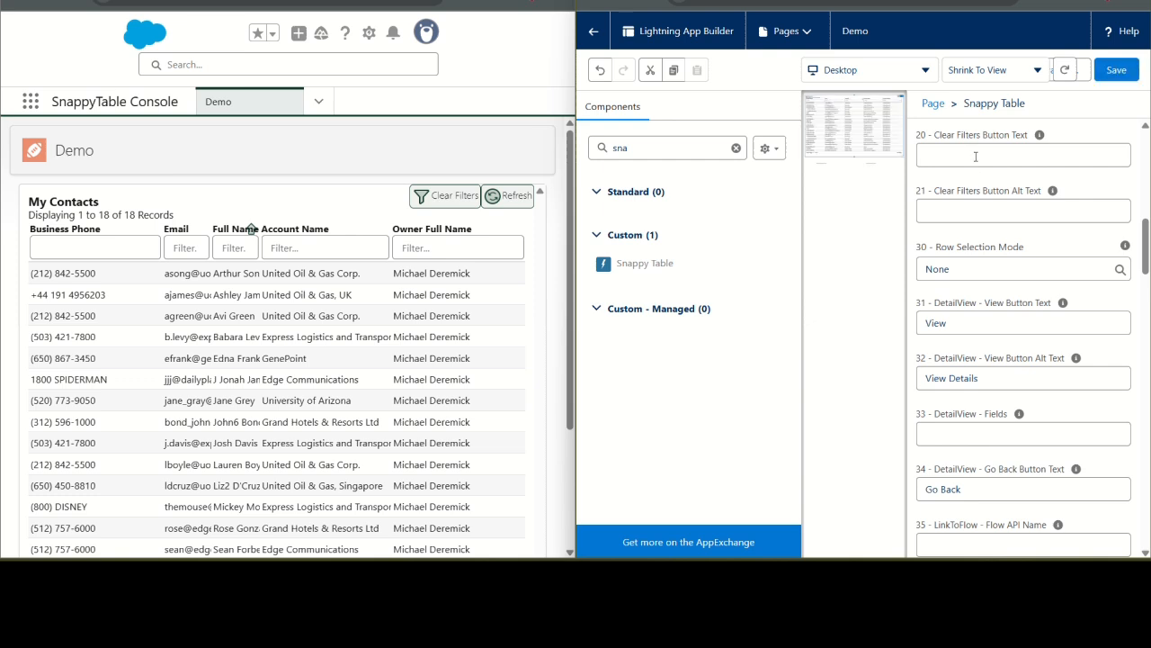
# Reload the Demo page and filter Business Phone by oij to check the Clear Filters button's appearance.
pyautogui.click(65, 2)
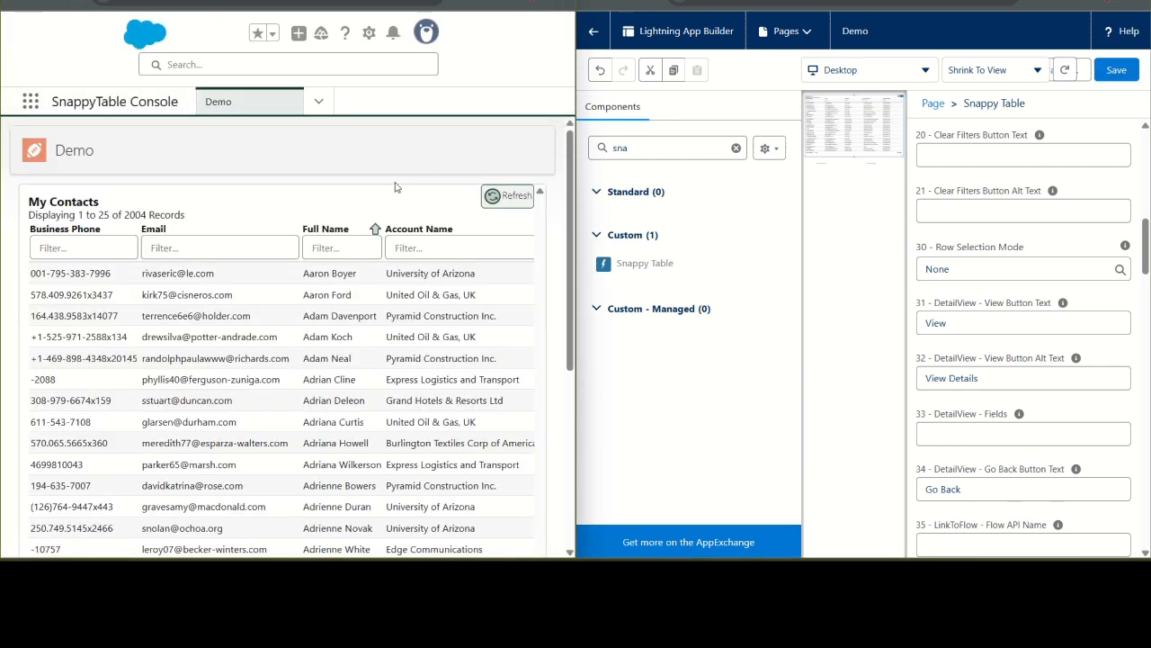
pyautogui.click(119, 242)
pyautogui.write('oij')
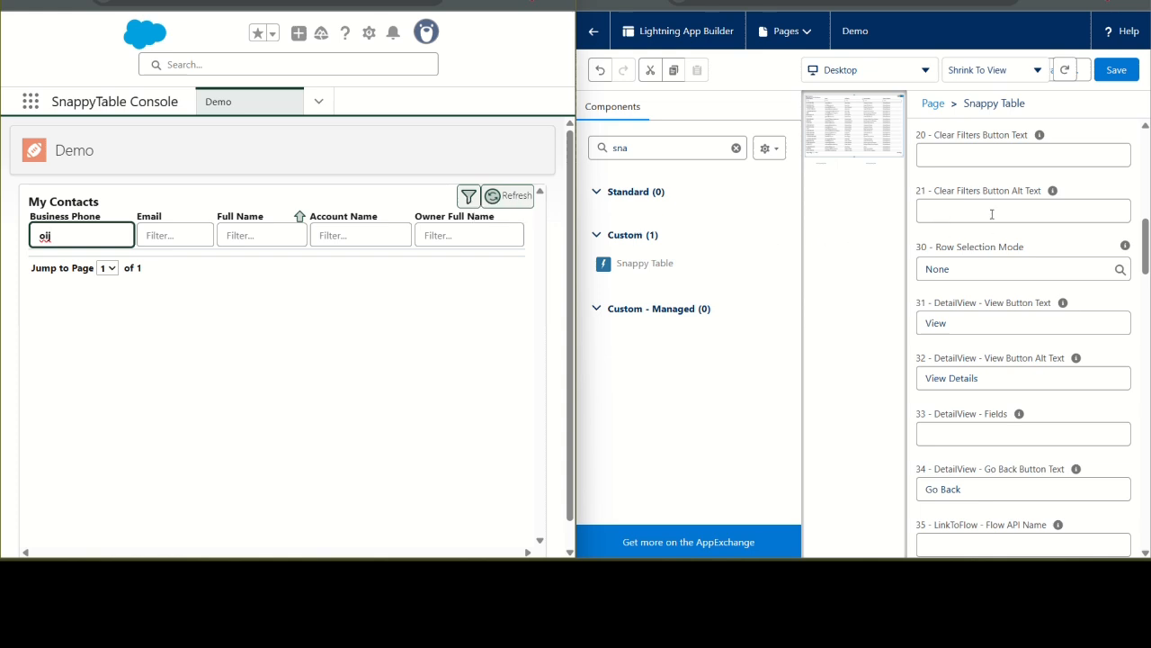
# Set both Clear Filters Button Text and Clear Filters Button Alt Text to Clear Filters, and save the page.
pyautogui.click(963, 151)
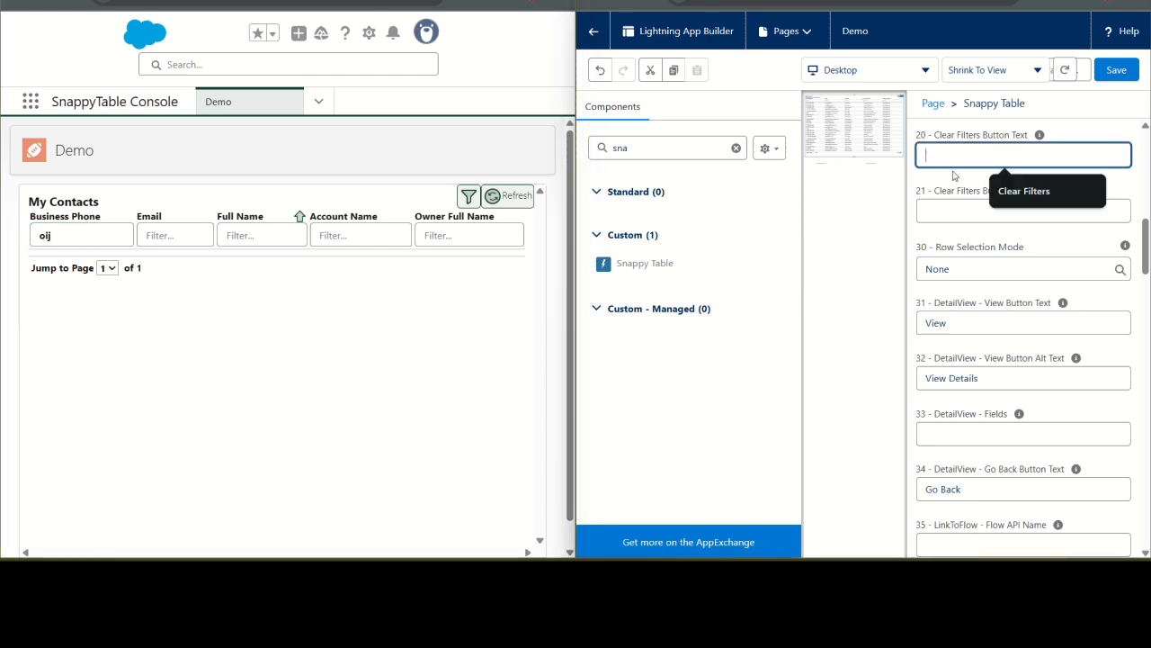
pyautogui.click(1014, 186)
pyautogui.click(994, 211)
pyautogui.click(1011, 245)
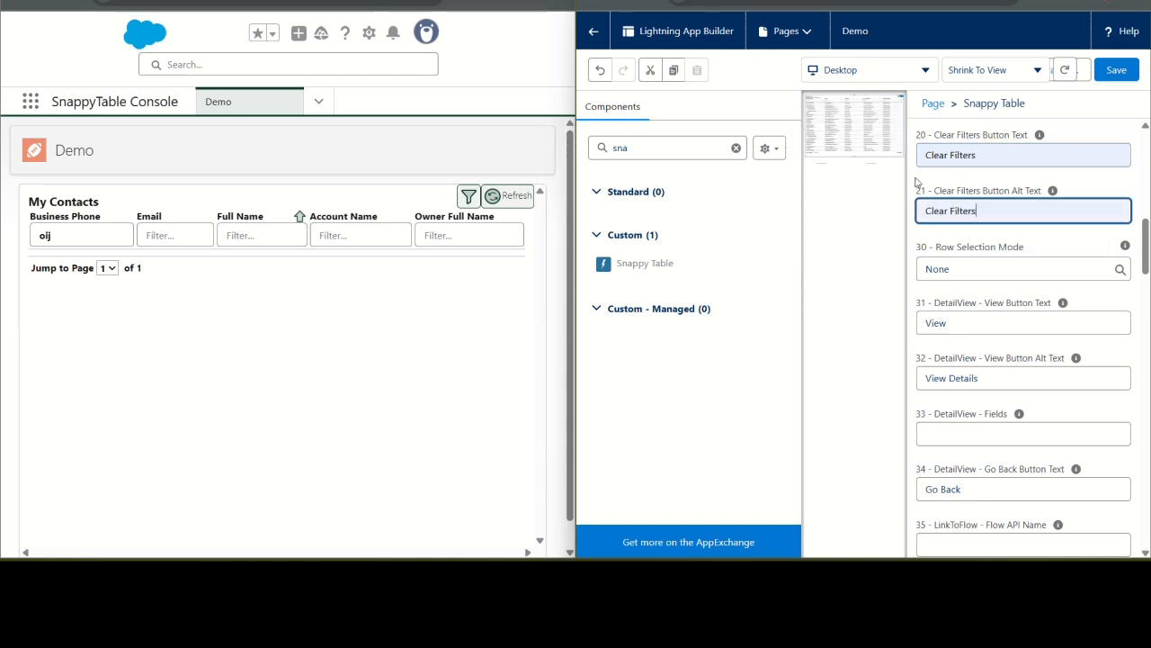
pyautogui.click(1124, 79)
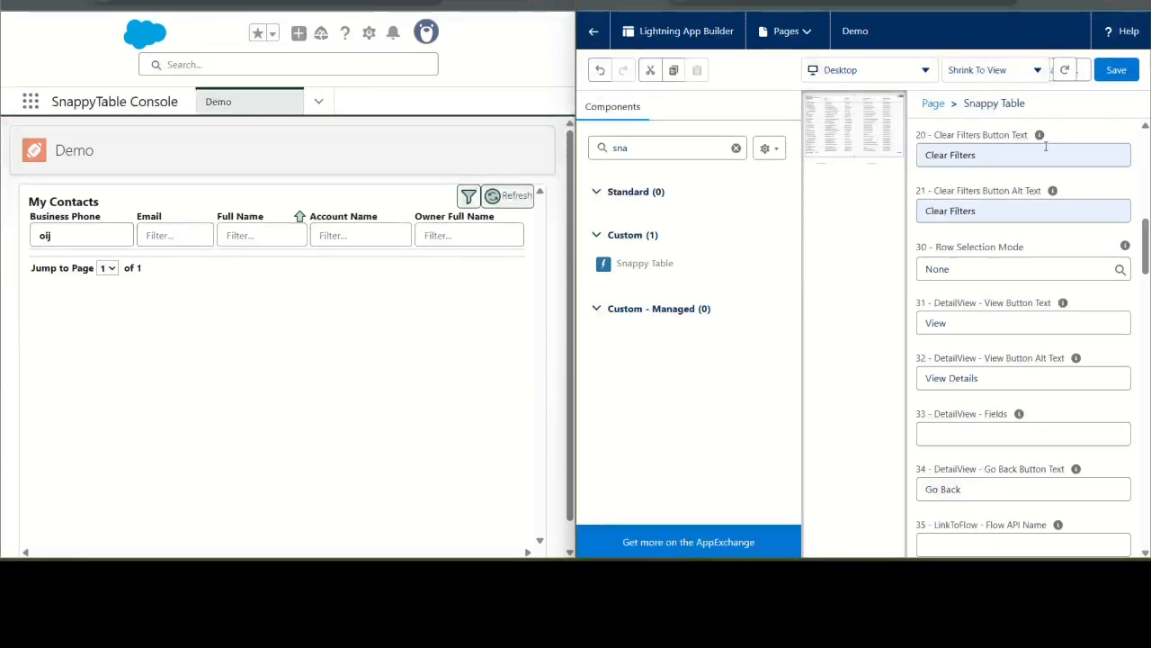
# Review the Row Selection Mode options and open the Table Flow Test page in the SnappyTable app.
pyautogui.scroll(-1, 1009, 209)
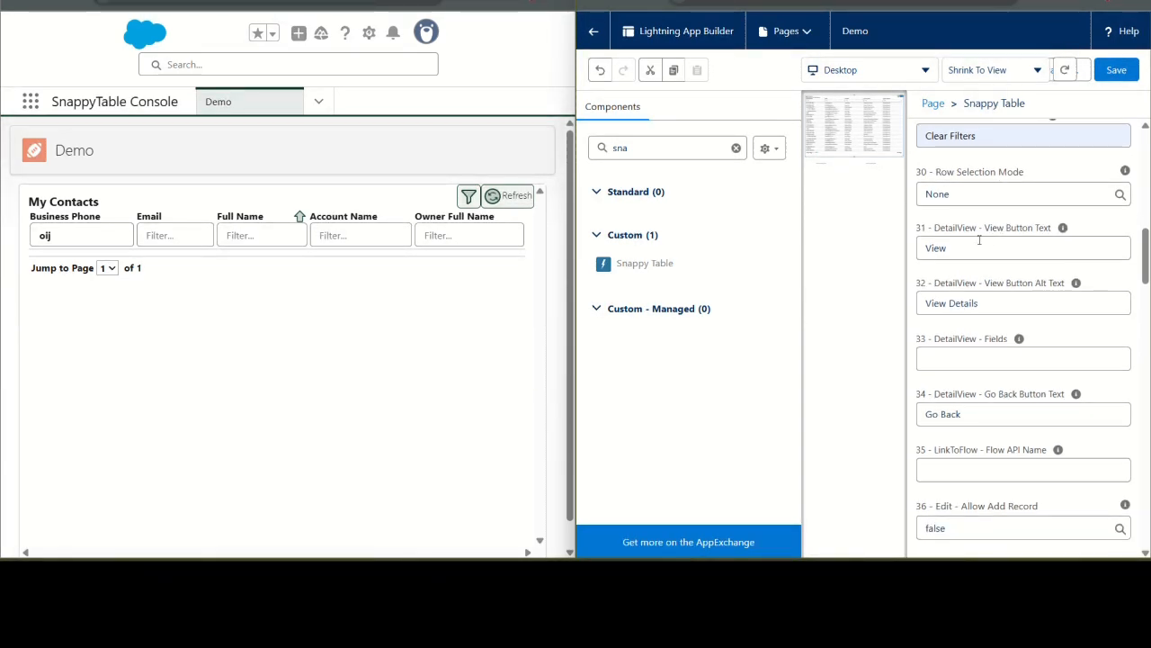
pyautogui.click(956, 194)
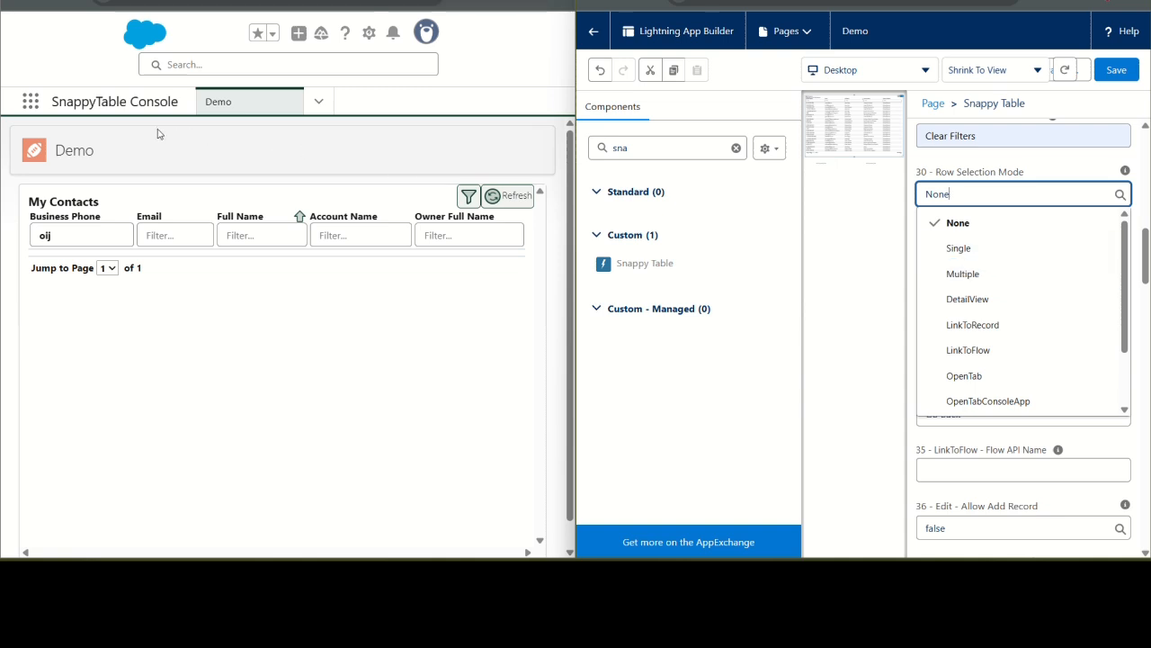
pyautogui.click(32, 104)
pyautogui.click(31, 102)
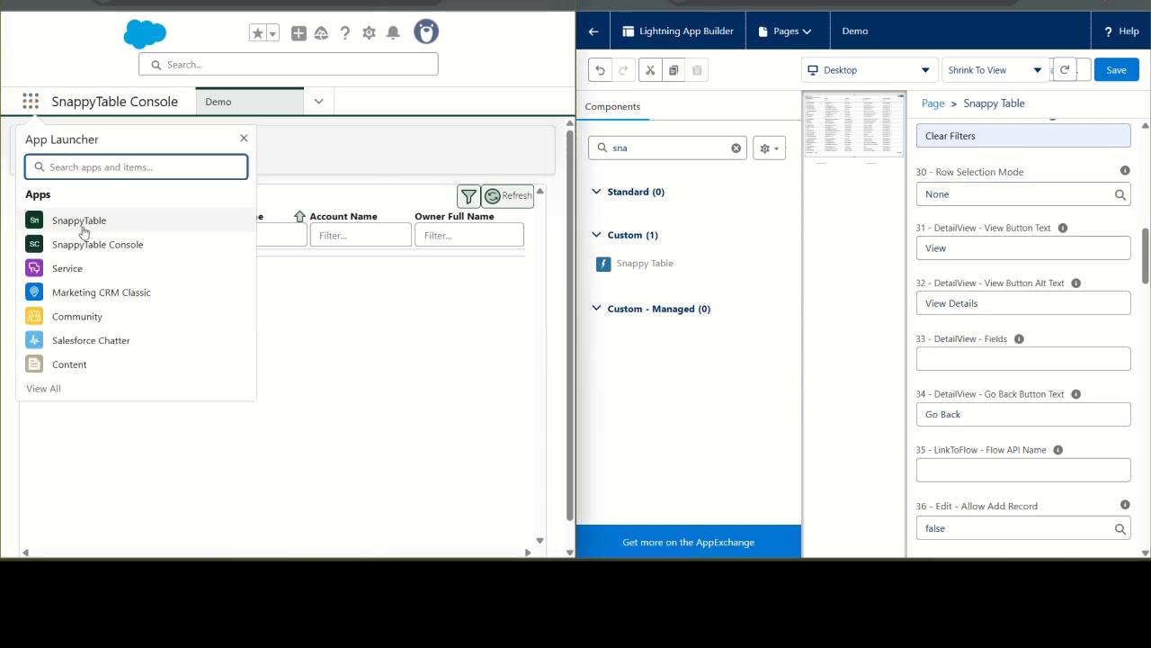
pyautogui.click(118, 219)
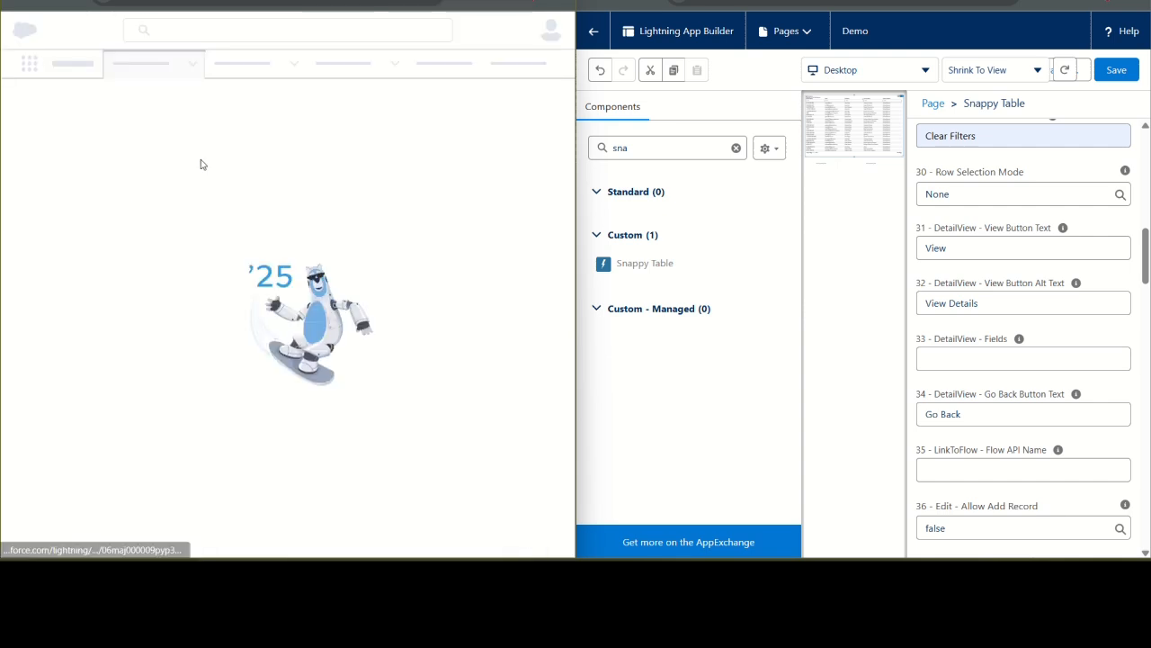
pyautogui.click(324, 102)
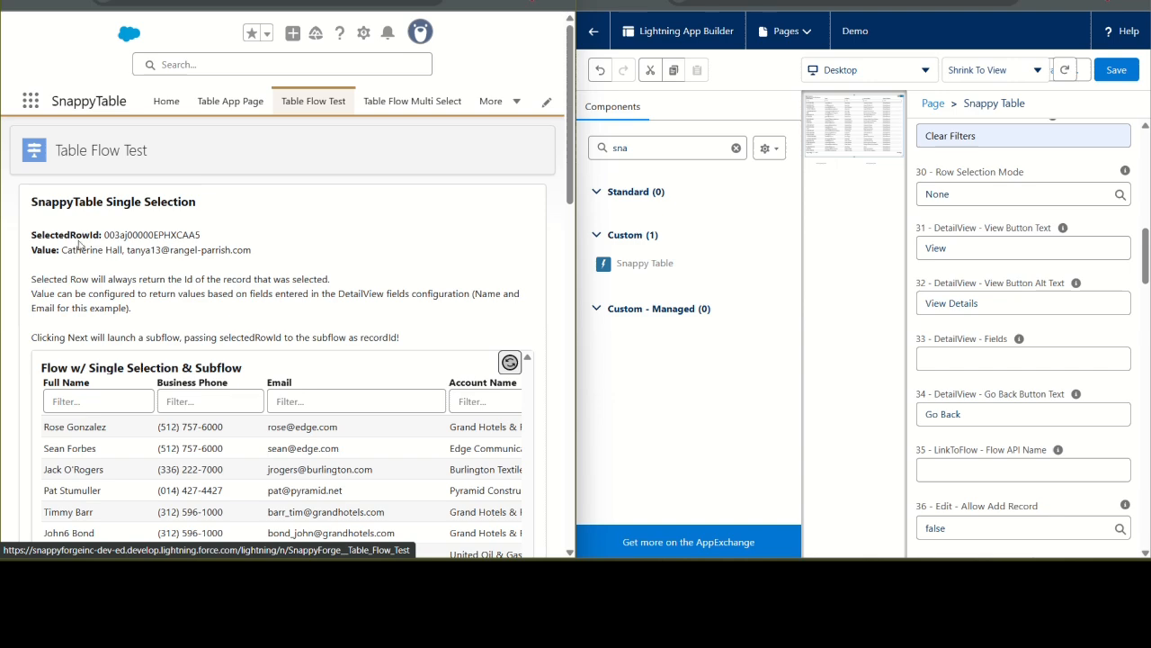
# Examine the SelectedRowId and look through the Flow w/ Single Selection & Subflow table for the currently selected row.
pyautogui.doubleClick(120, 234)
pyautogui.click(289, 363)
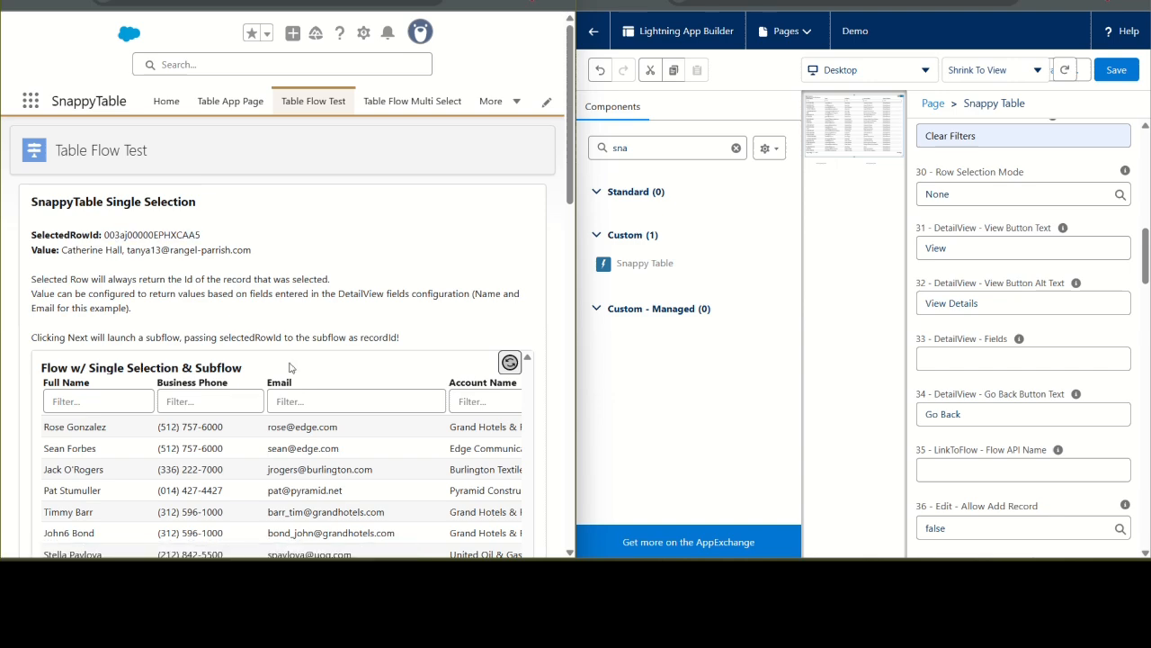
pyautogui.scroll(-2, 290, 363)
pyautogui.scroll(-7, 290, 364)
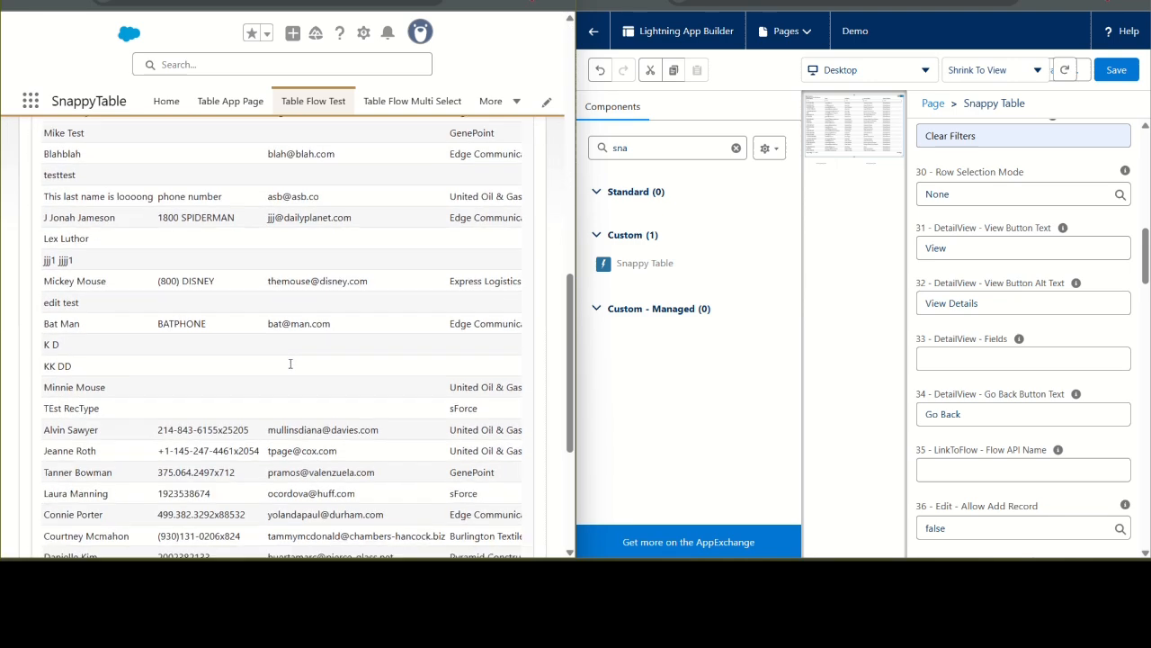
pyautogui.scroll(-2, 290, 363)
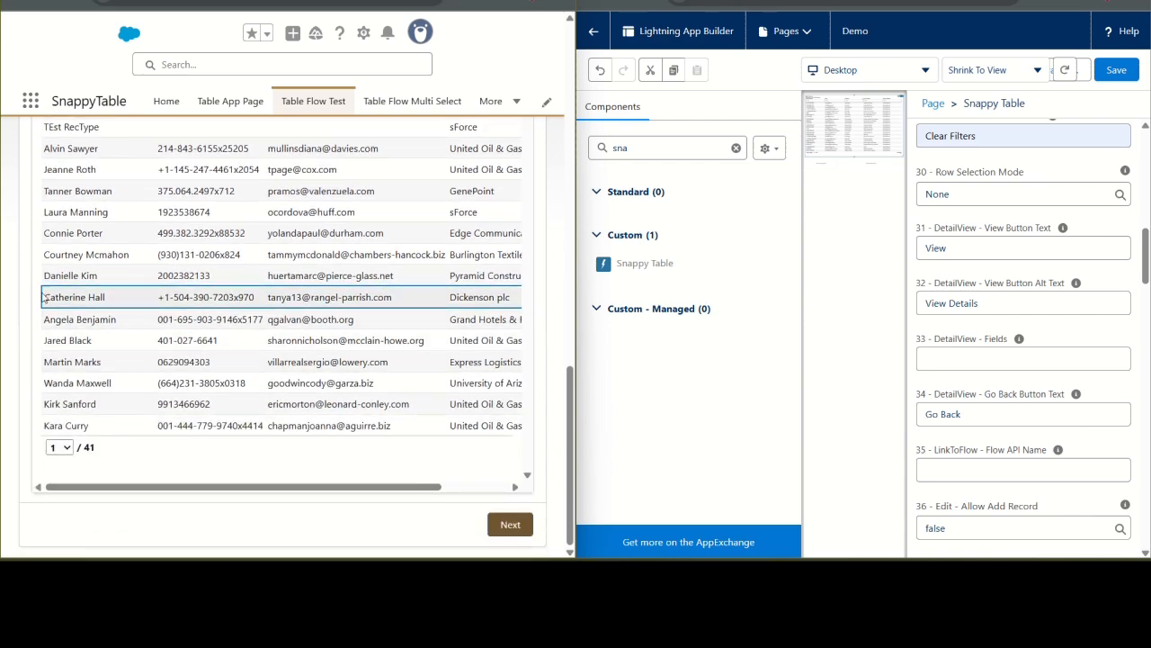
pyautogui.scroll(5, 299, 277)
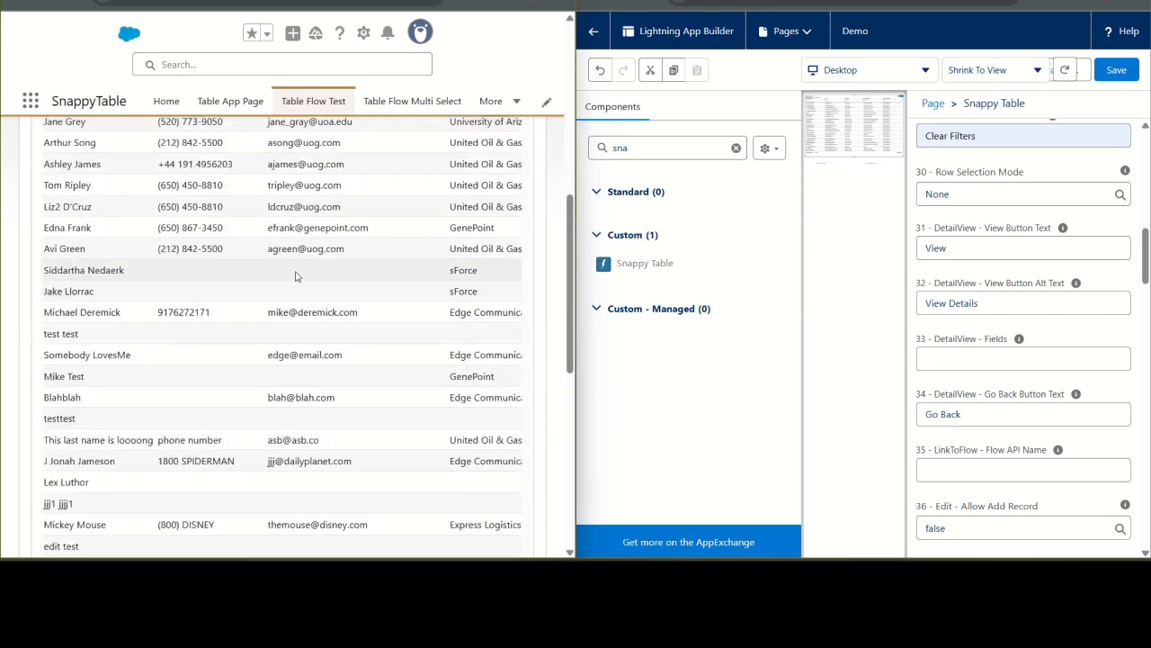
pyautogui.scroll(6, 300, 278)
# Select the table's third contact row and compare its SelectedRowId and Value output with the DetailView - Fields setting.
pyautogui.click(299, 401)
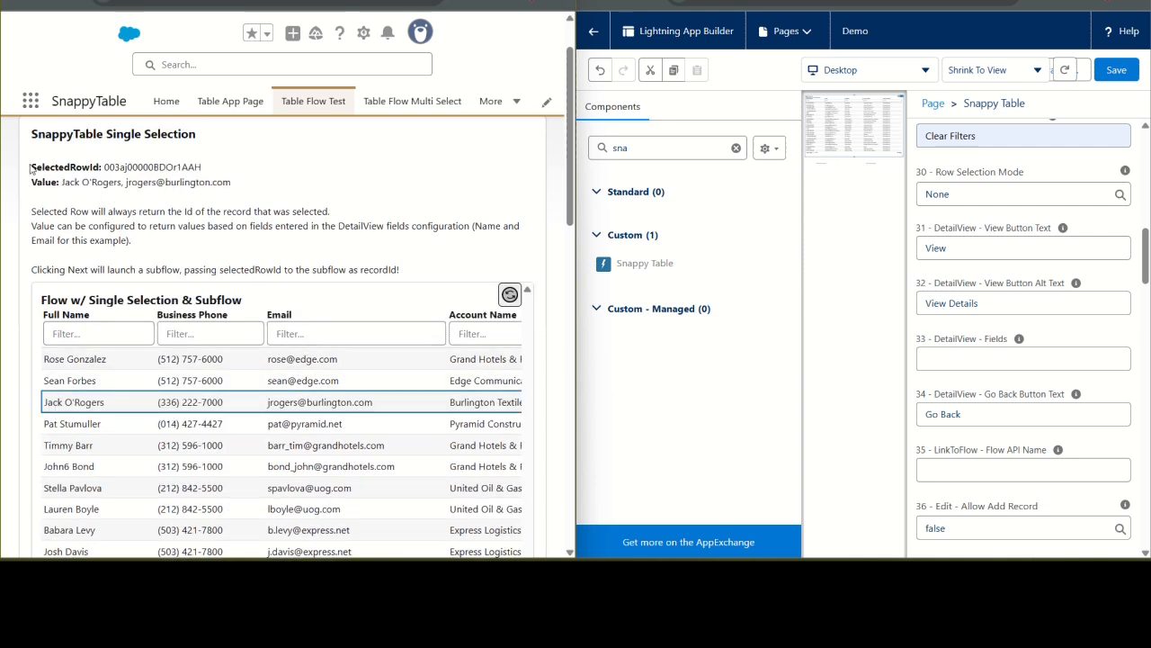
pyautogui.doubleClick(106, 166)
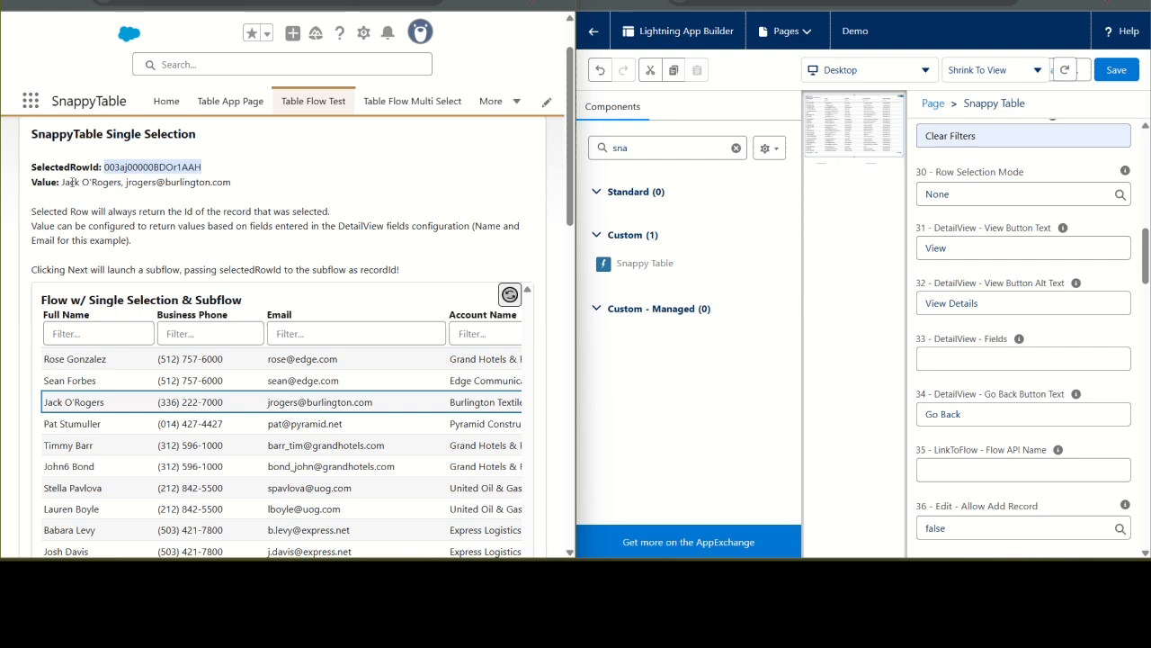
pyautogui.moveTo(62, 181); pyautogui.dragTo(231, 182)
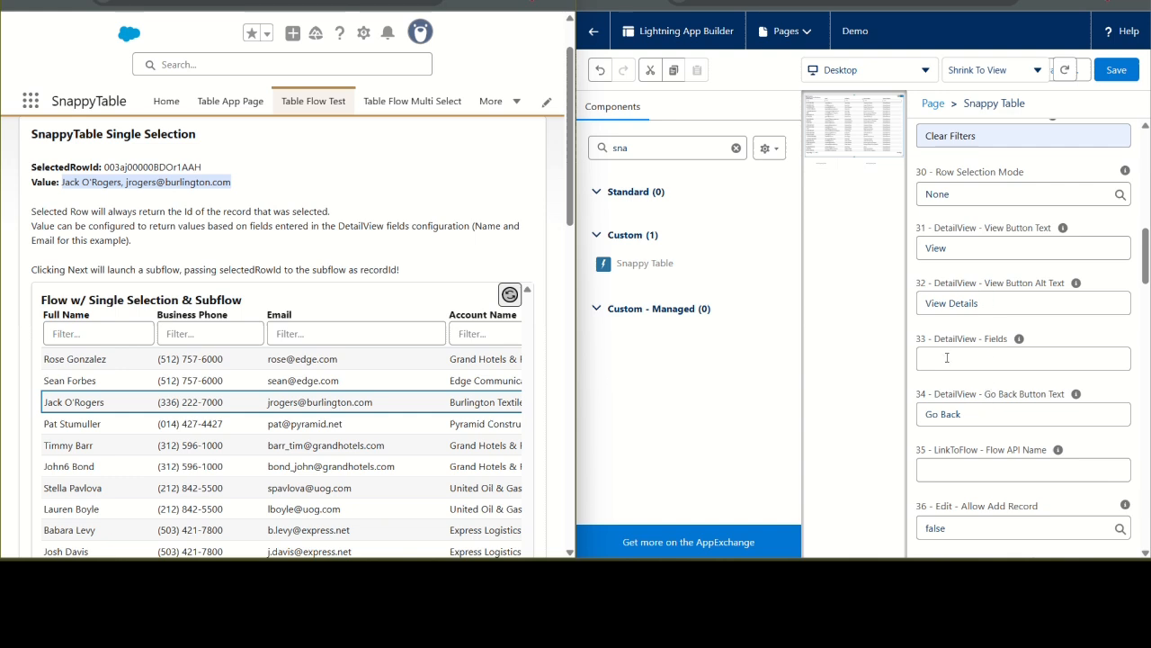
pyautogui.click(946, 357)
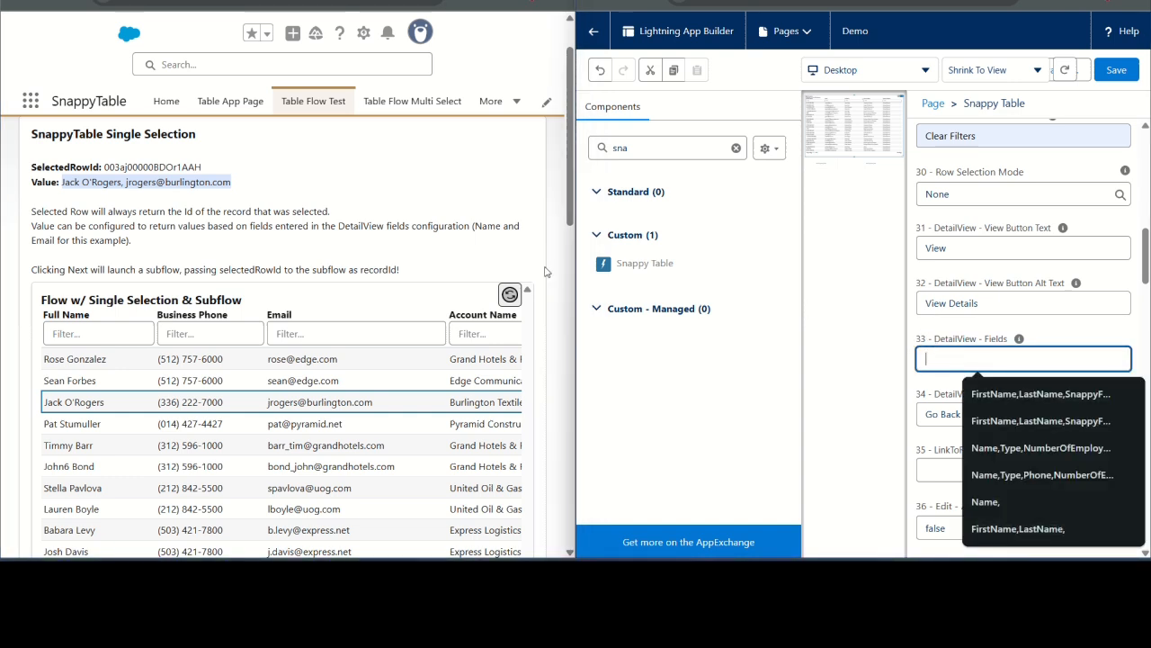
pyautogui.click(63, 182)
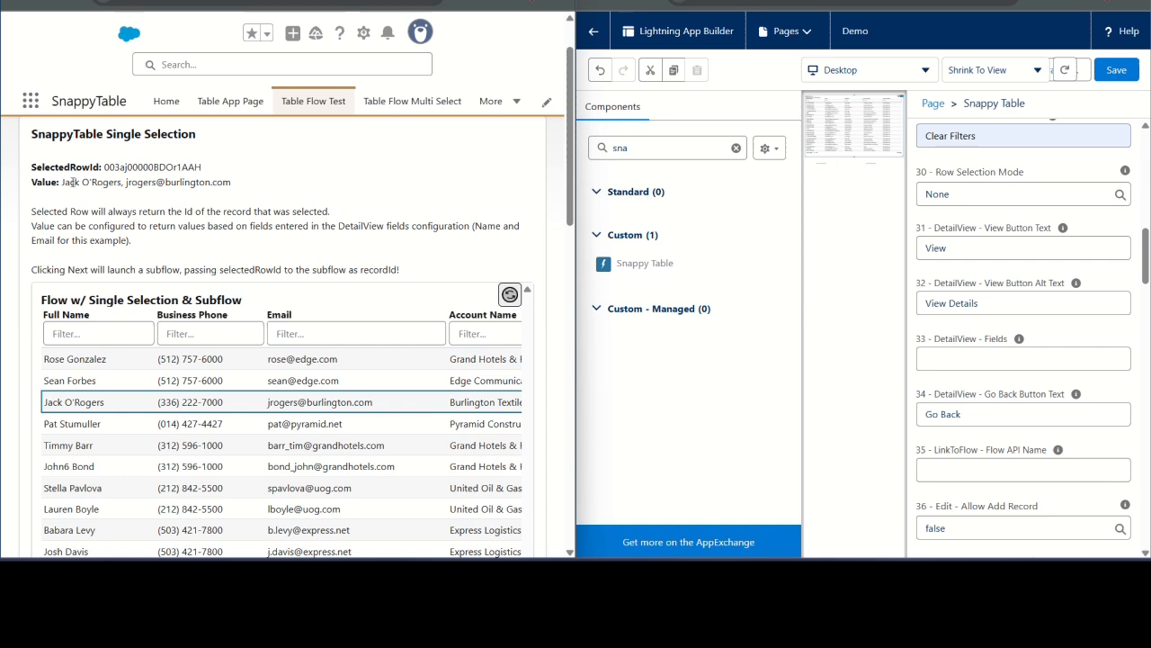
pyautogui.moveTo(63, 183); pyautogui.dragTo(235, 187)
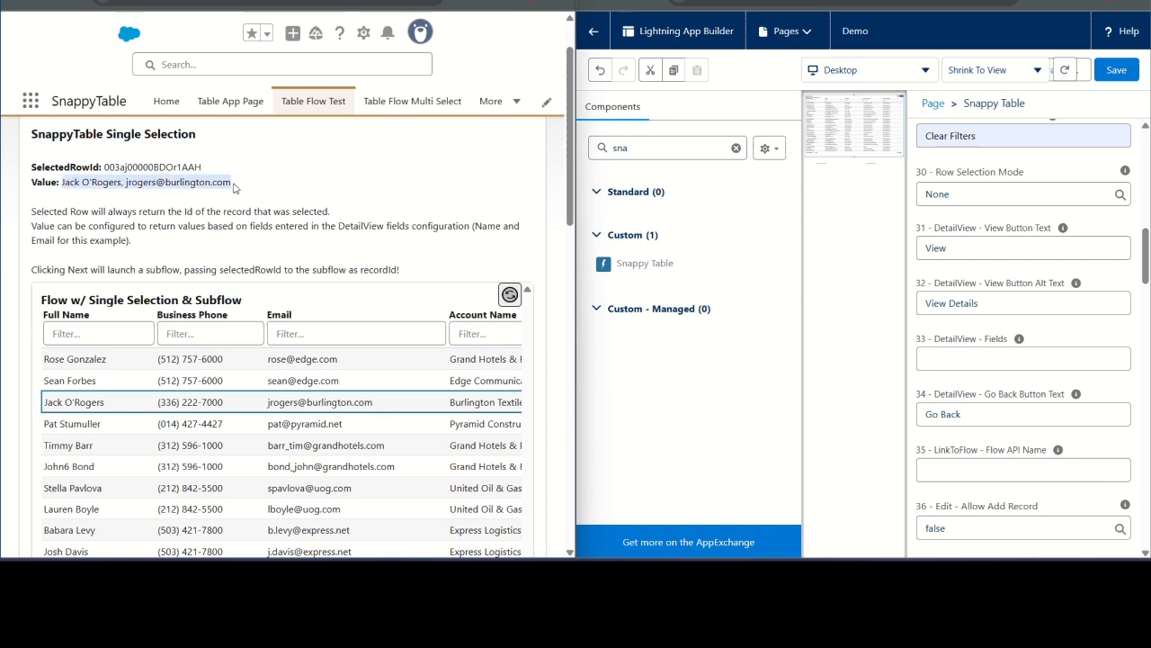
# Select the table's second contact row and examine the returned SelectedRowId and Value.
pyautogui.click(286, 378)
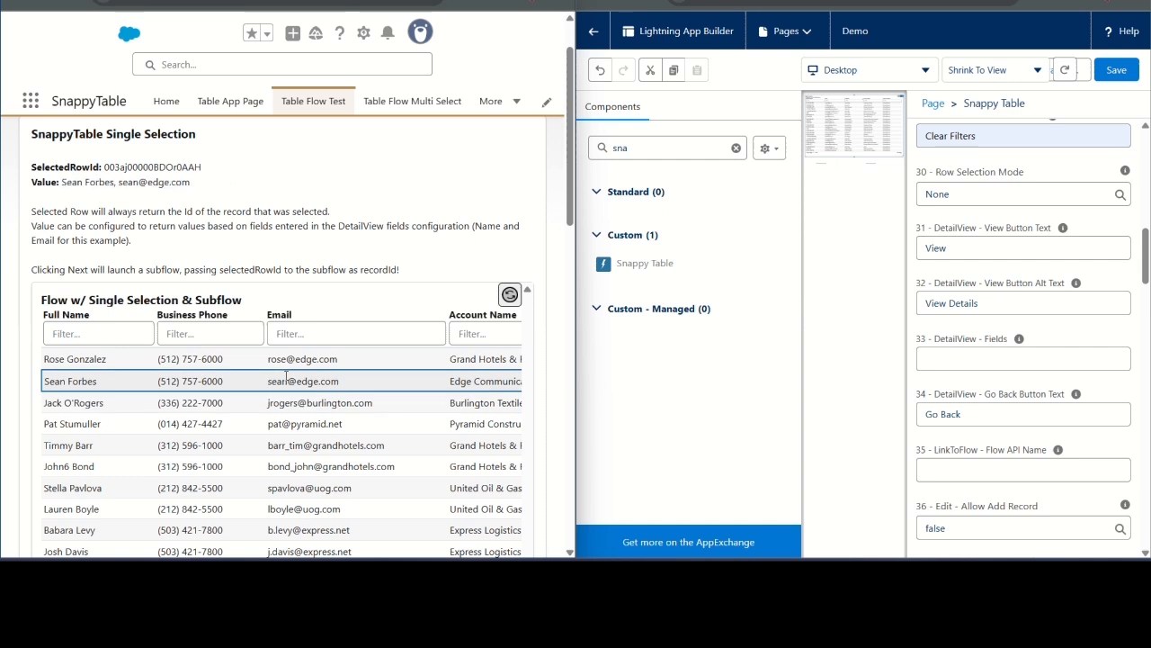
pyautogui.doubleClick(139, 168)
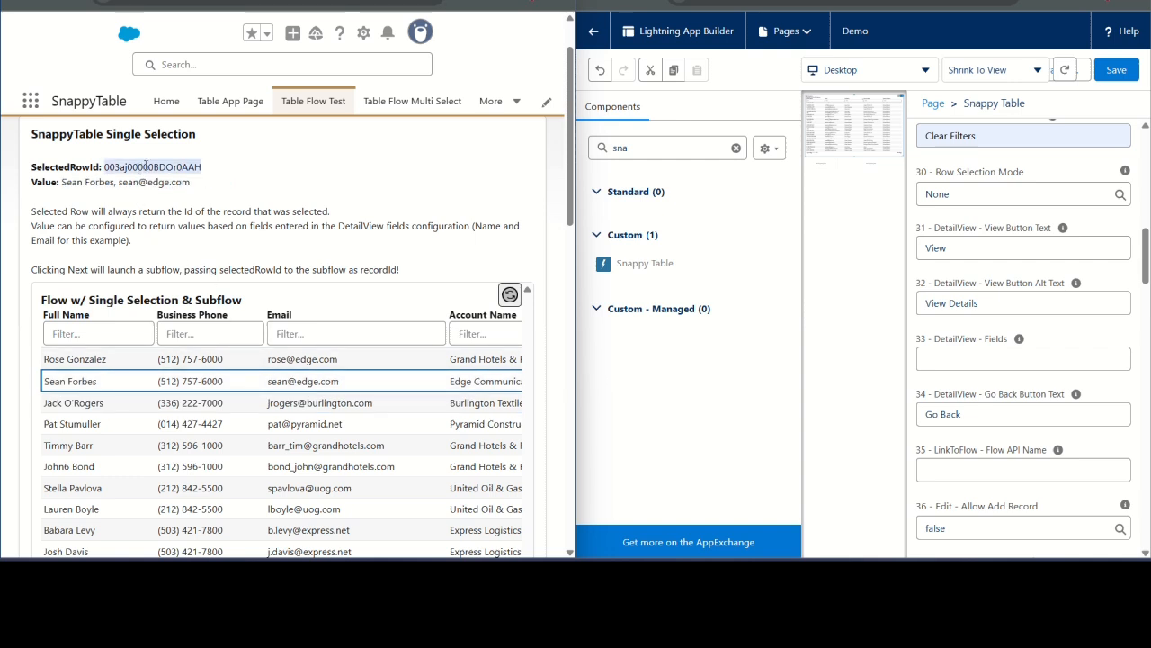
pyautogui.moveTo(62, 182); pyautogui.dragTo(184, 183)
pyautogui.click(189, 185)
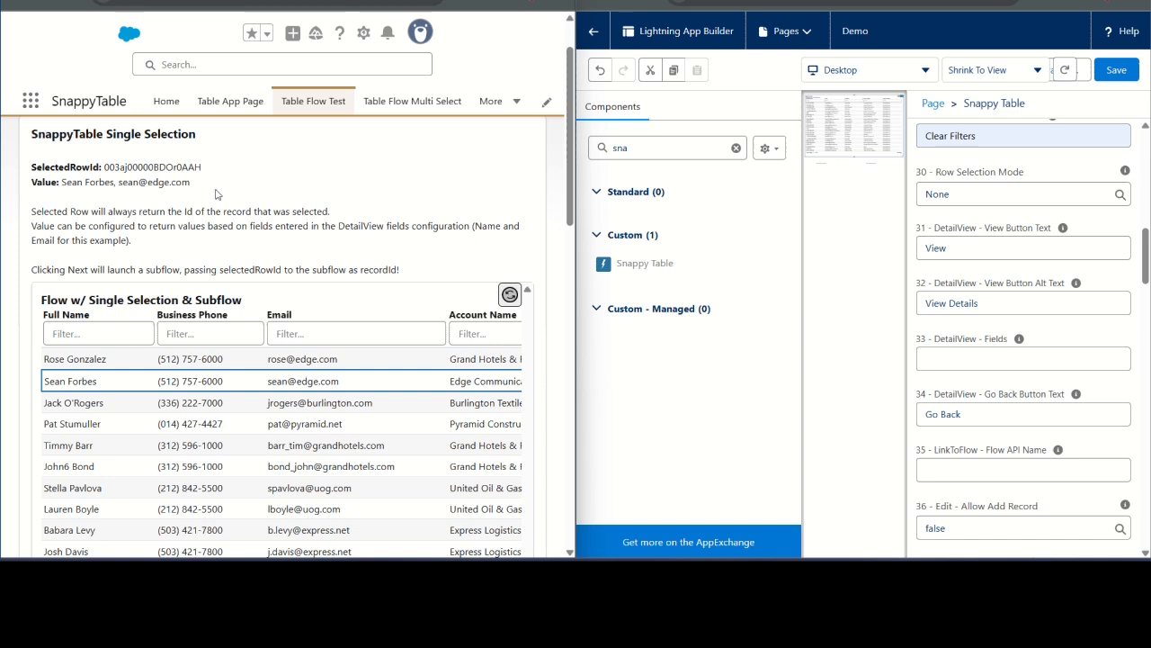
# Switch the selection repeatedly among the third, fourth and fifth contact rows to test single selection, ending on the fifth row.
pyautogui.click(296, 402)
pyautogui.click(297, 445)
pyautogui.click(288, 401)
pyautogui.click(283, 423)
pyautogui.click(288, 401)
pyautogui.click(286, 445)
pyautogui.click(269, 423)
pyautogui.click(259, 400)
pyautogui.click(264, 447)
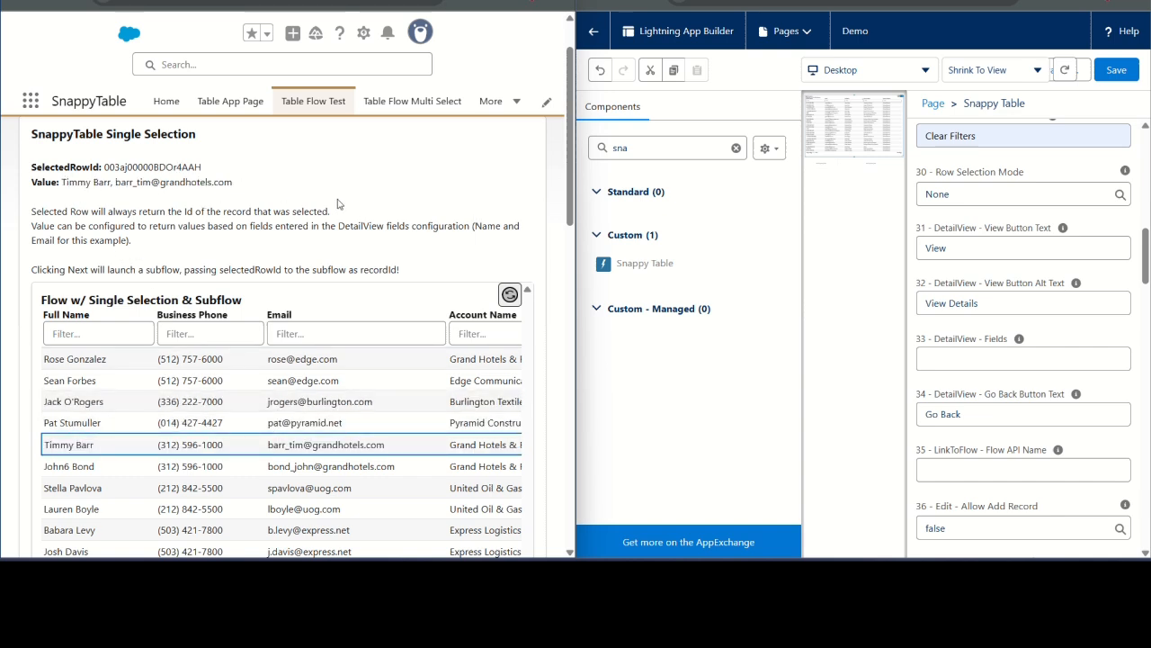
# Open Table Flow Multi Select and compare its SelectedRowId and Value output with the rows highlighted in the Flow w/ Multi Select table.
pyautogui.click(429, 110)
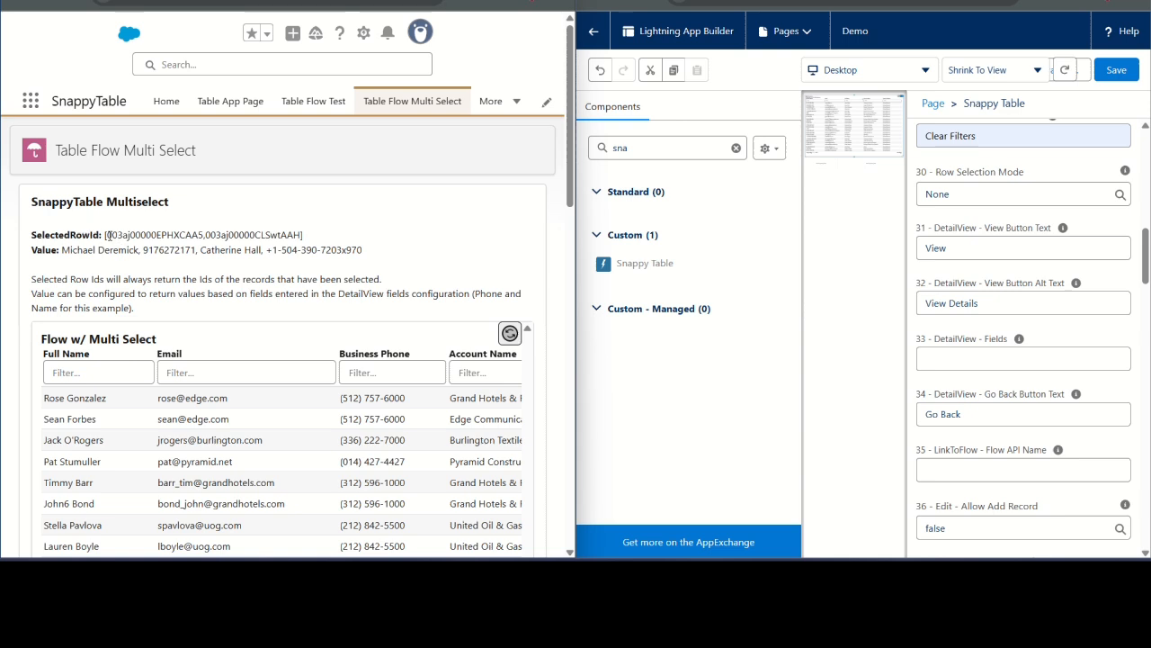
pyautogui.moveTo(106, 234); pyautogui.dragTo(303, 233)
pyautogui.scroll(-10, 283, 337)
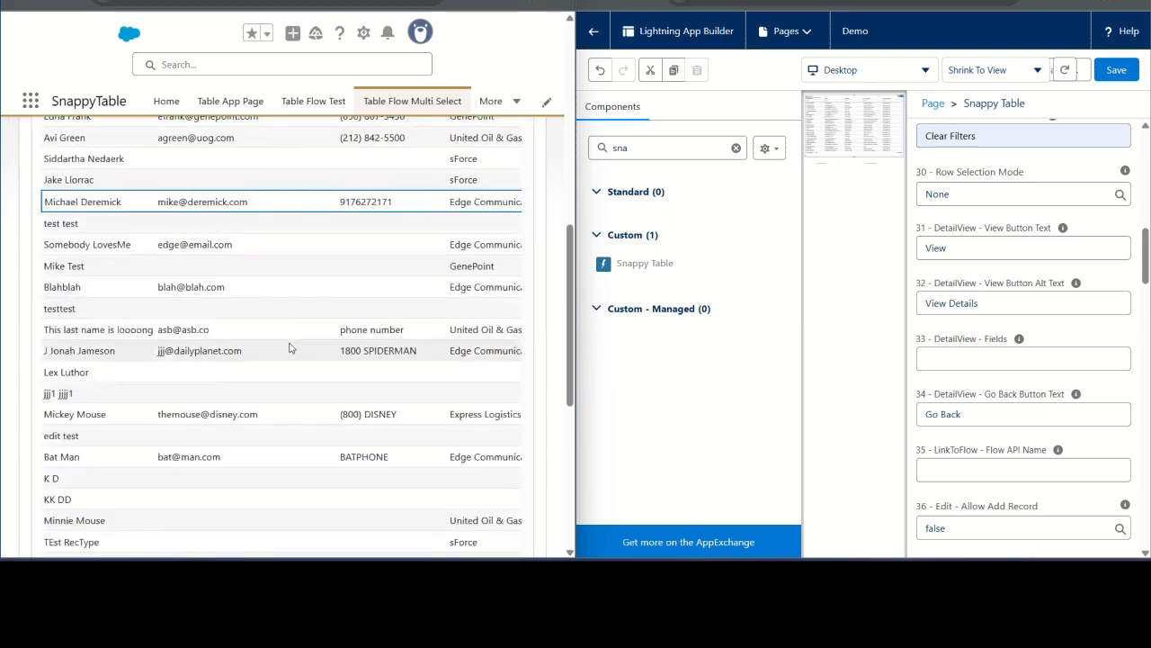
pyautogui.scroll(-5, 270, 297)
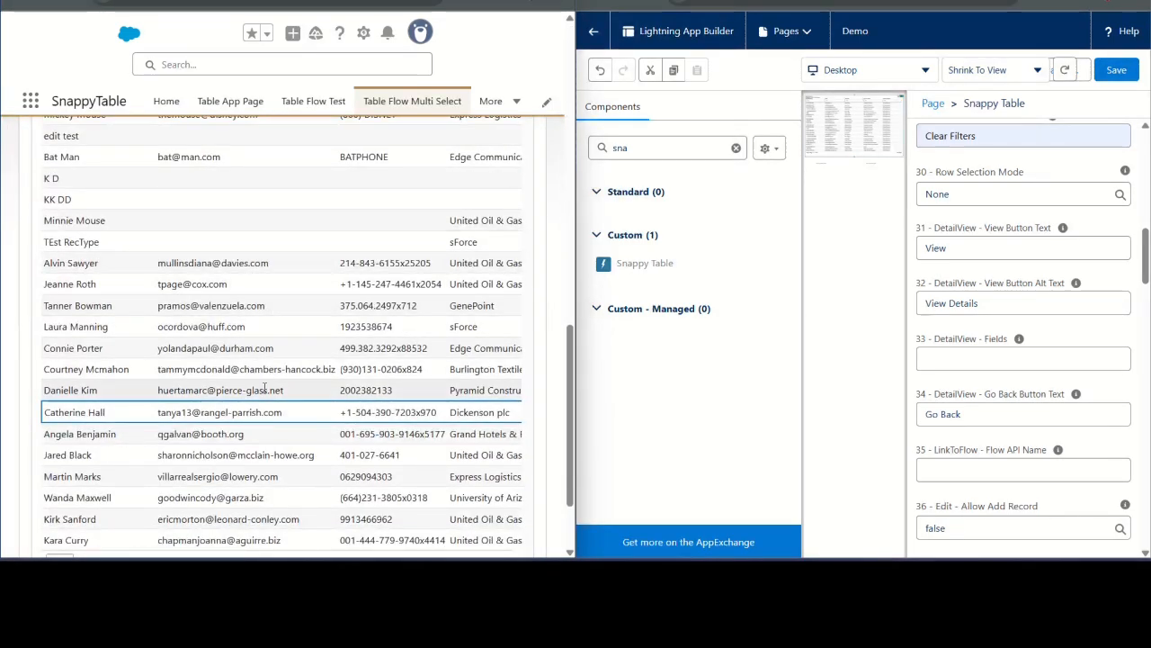
pyautogui.scroll(15, 265, 333)
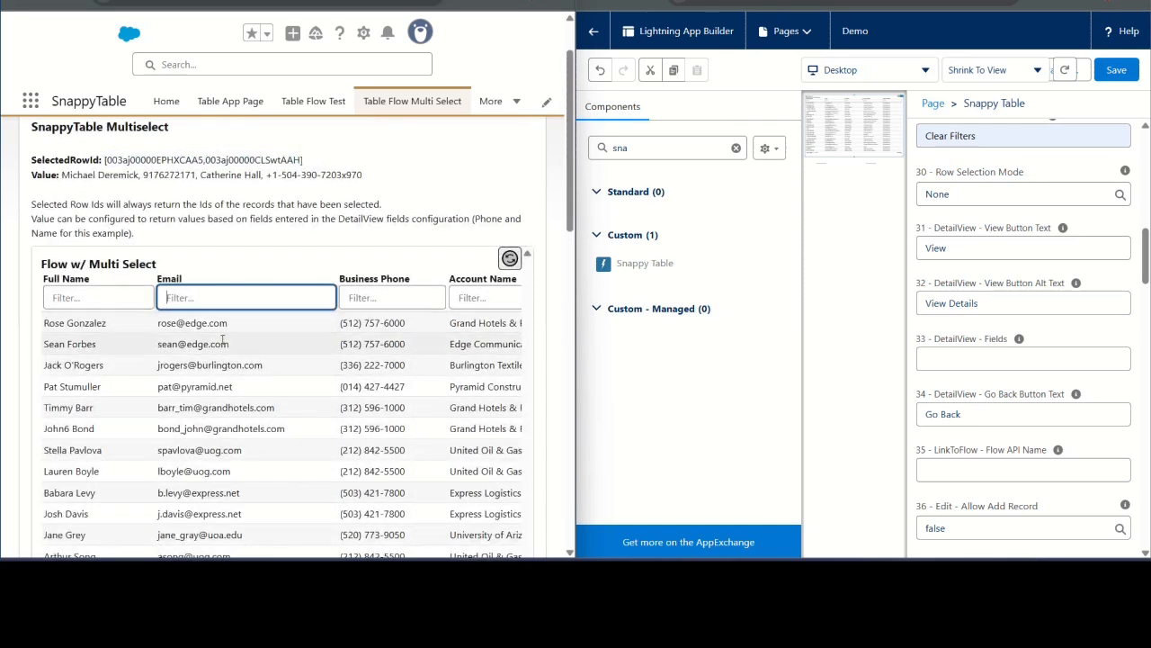
# Add the second and fourth contacts to the multi-row selection and deselect the selected Dickenson plc contact.
pyautogui.click(207, 388)
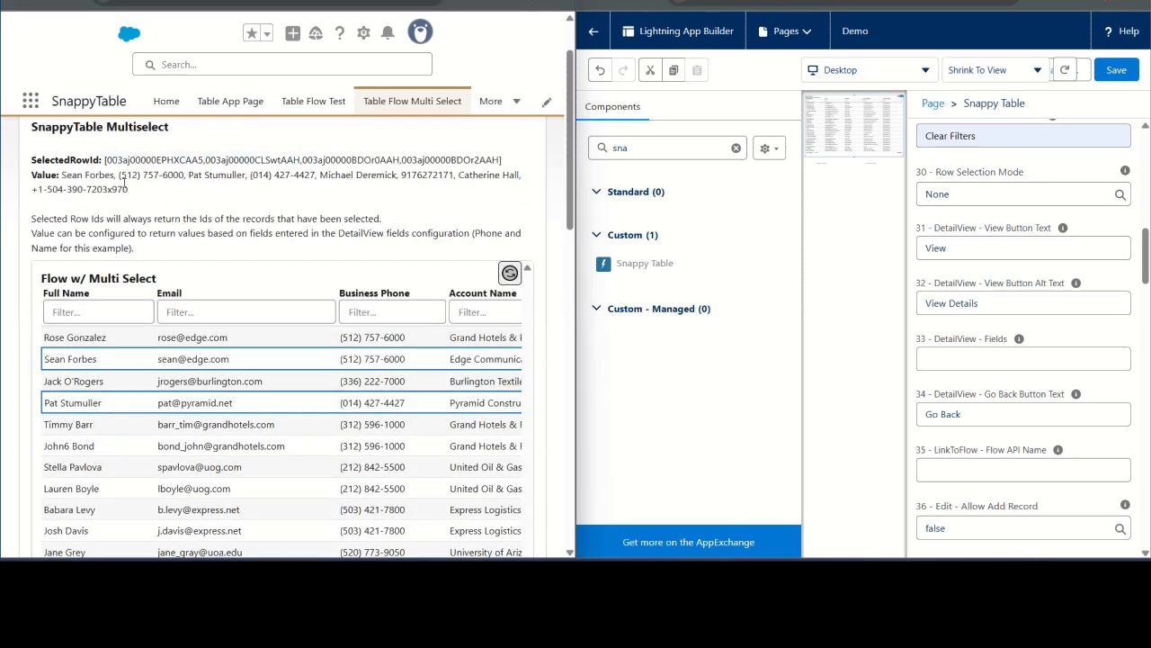
pyautogui.scroll(-6, 269, 378)
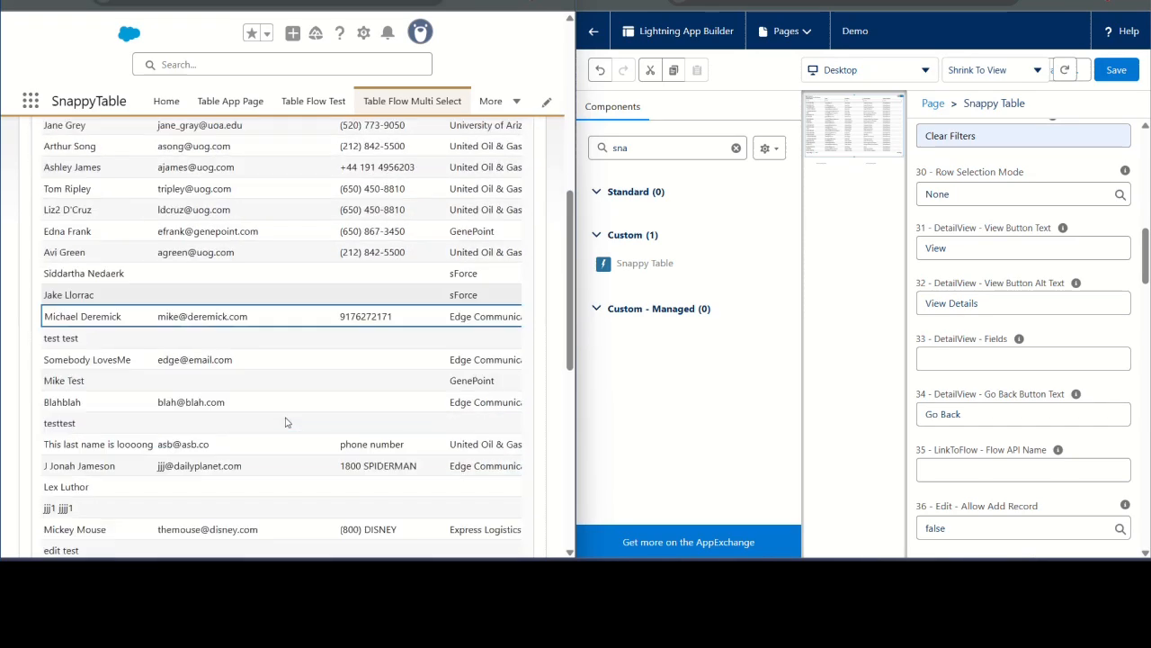
pyautogui.scroll(-3, 265, 368)
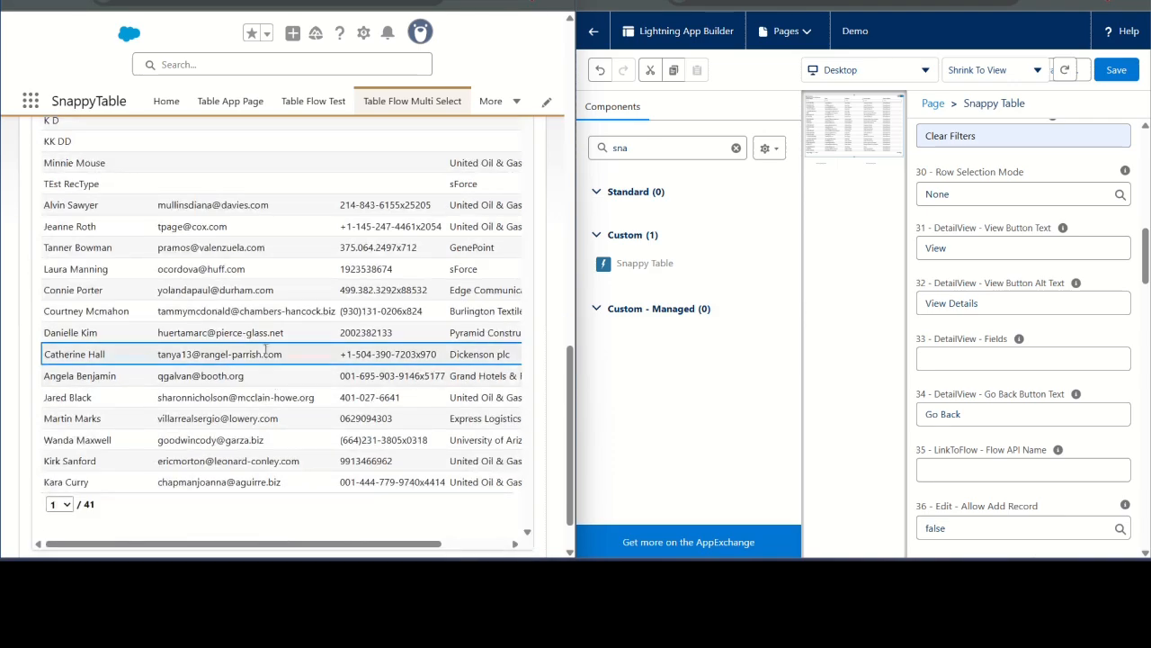
pyautogui.scroll(10, 224, 350)
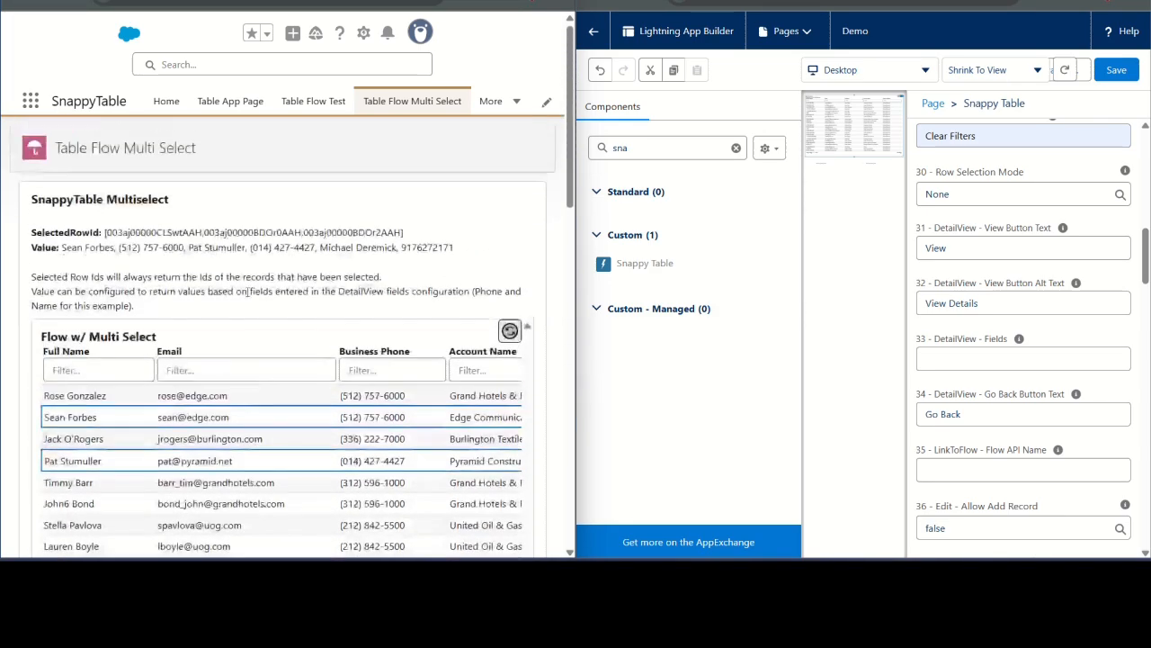
# Deselect the second and fourth contacts, examine the returned Value, and select the second contact again.
pyautogui.click(210, 419)
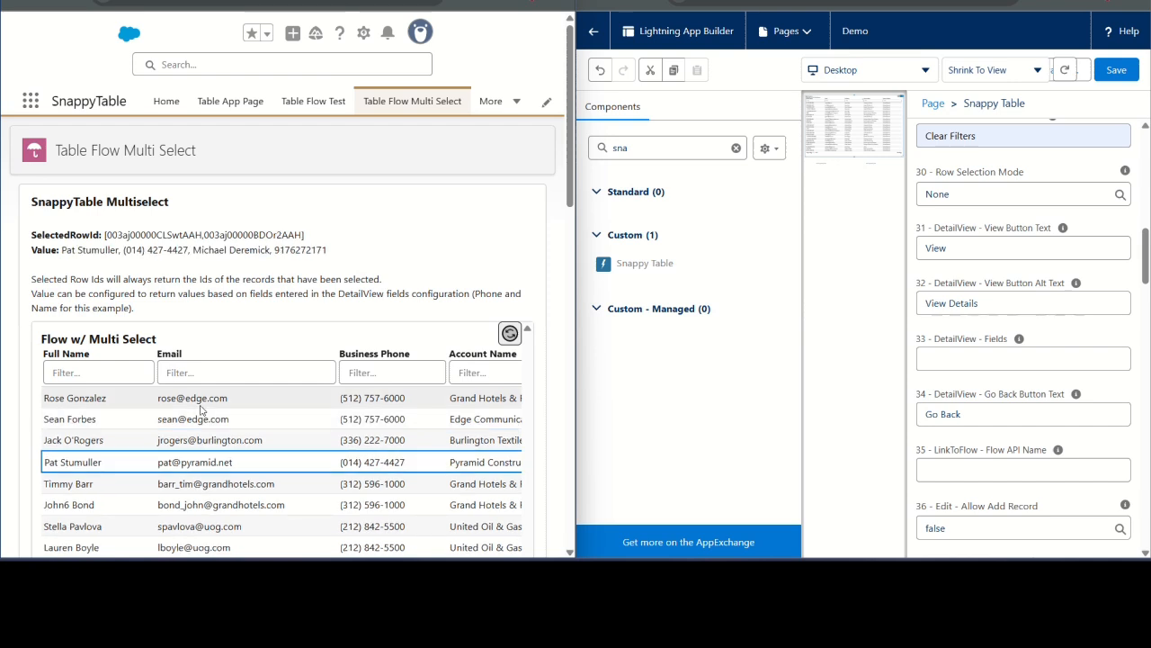
pyautogui.click(227, 462)
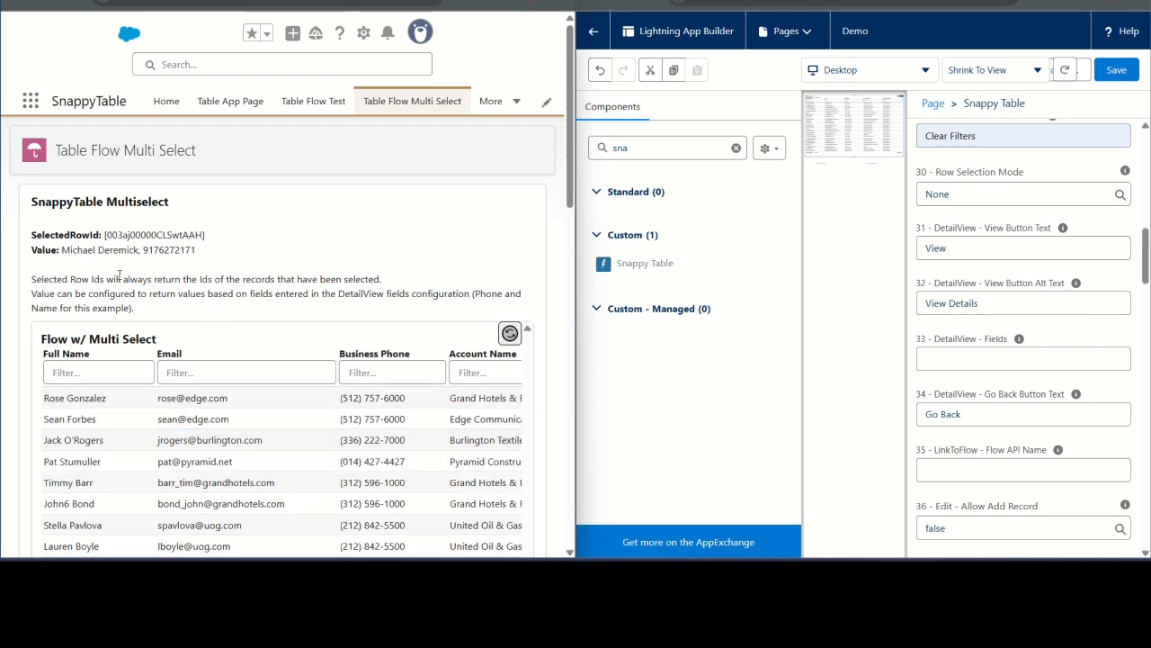
pyautogui.moveTo(61, 250); pyautogui.dragTo(197, 251)
pyautogui.click(200, 254)
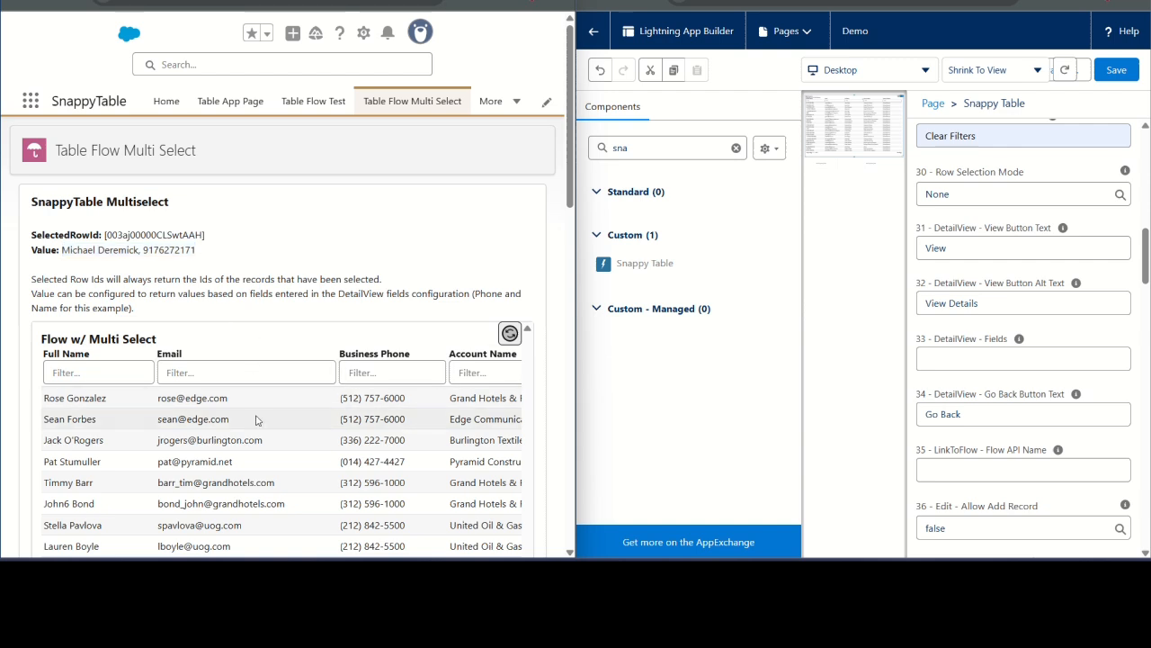
pyautogui.click(257, 419)
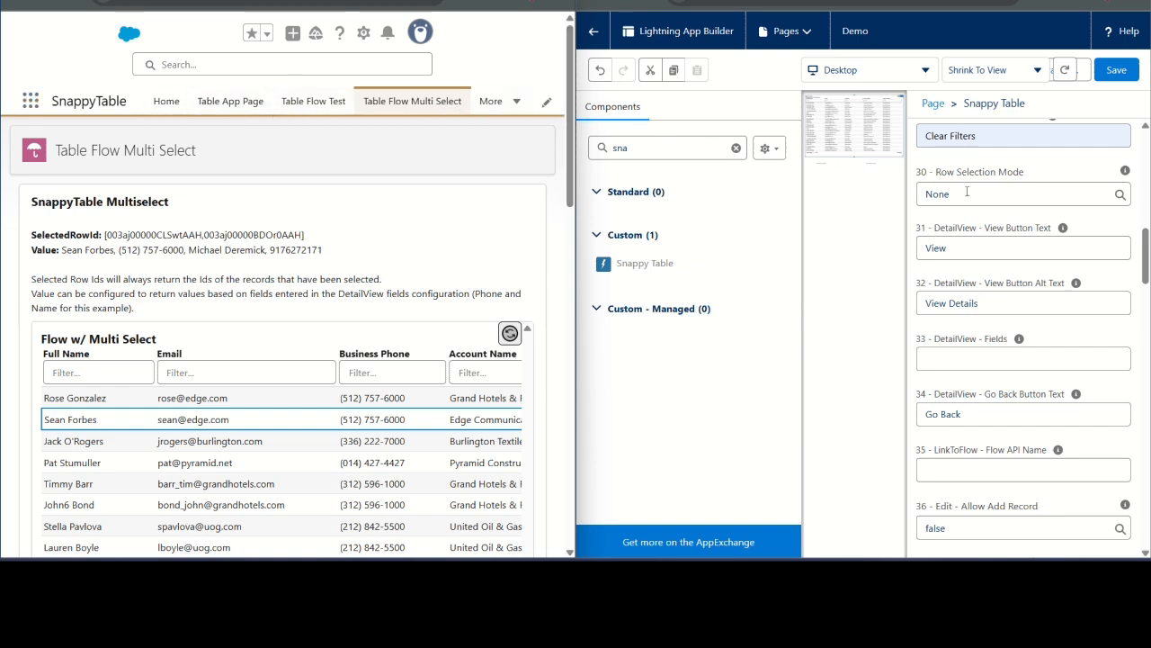
# Switch to the SnappyTable Console app and test the Demo table with Row Selection Mode kept at None.
pyautogui.click(30, 100)
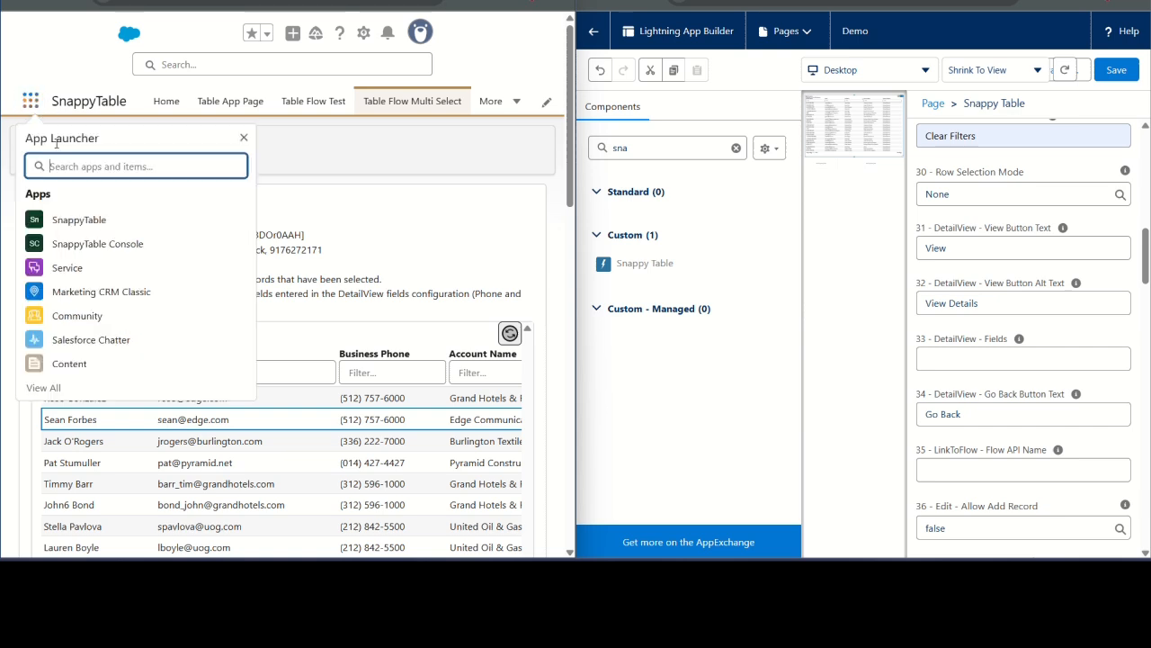
pyautogui.click(103, 241)
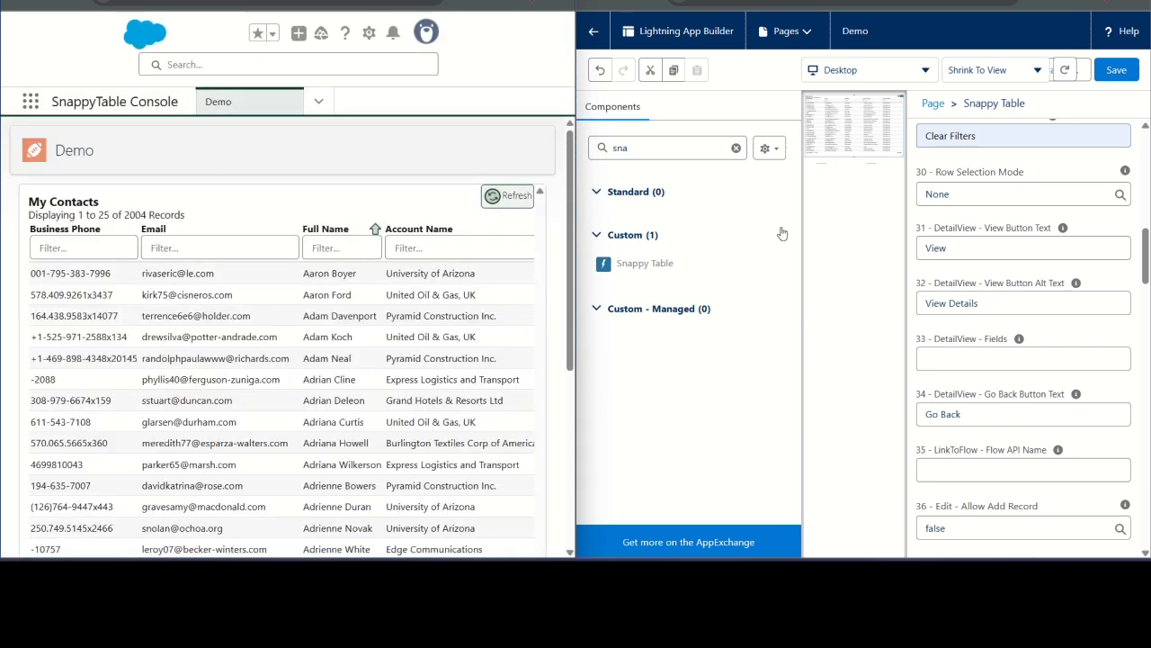
pyautogui.click(982, 197)
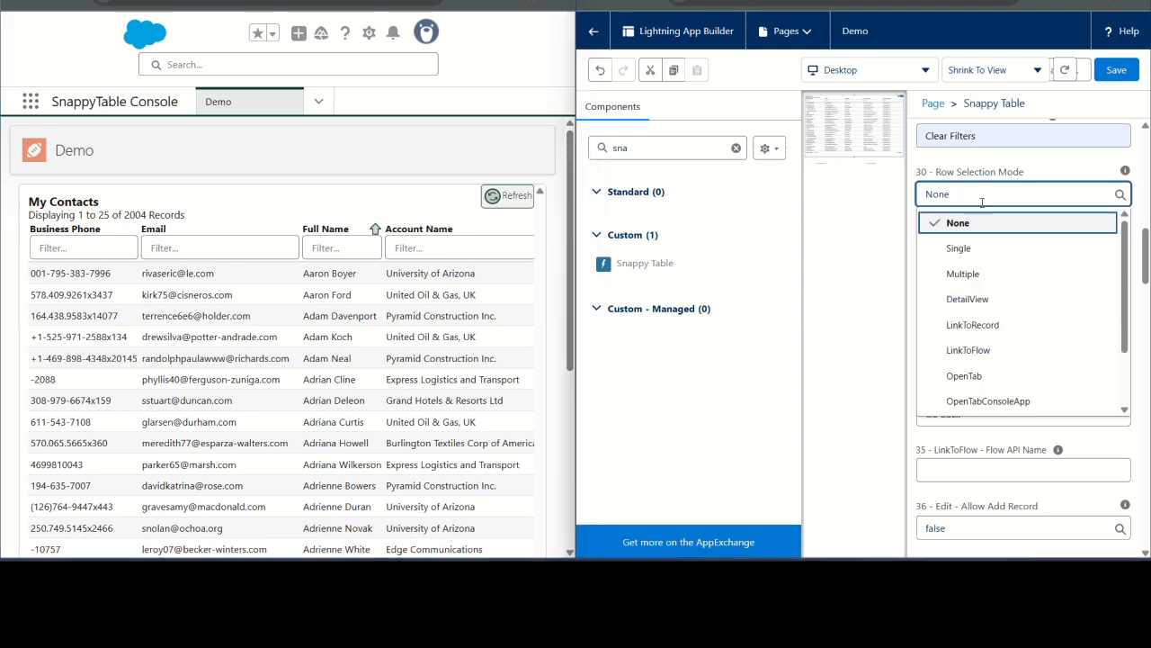
pyautogui.click(967, 225)
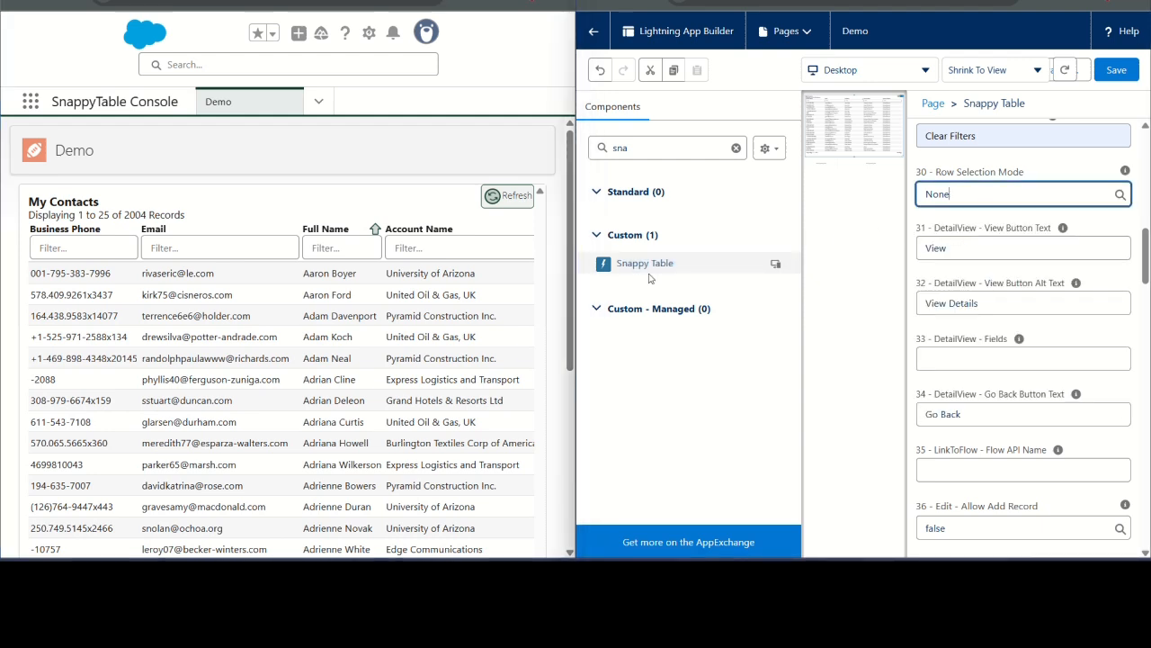
pyautogui.moveTo(161, 361); pyautogui.dragTo(256, 362)
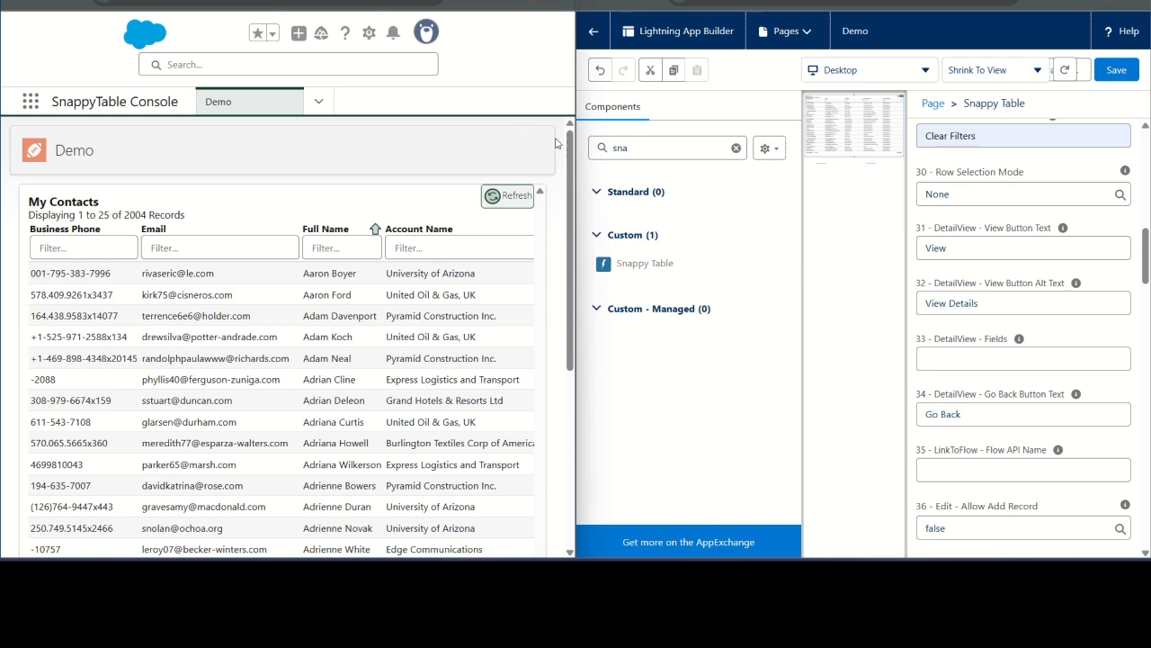
# Set Row Selection Mode to DetailView with DetailView - Fields as FirstName,LastName,SnappyForge__NumberFourDecimal__c, and save the page.
pyautogui.click(1007, 195)
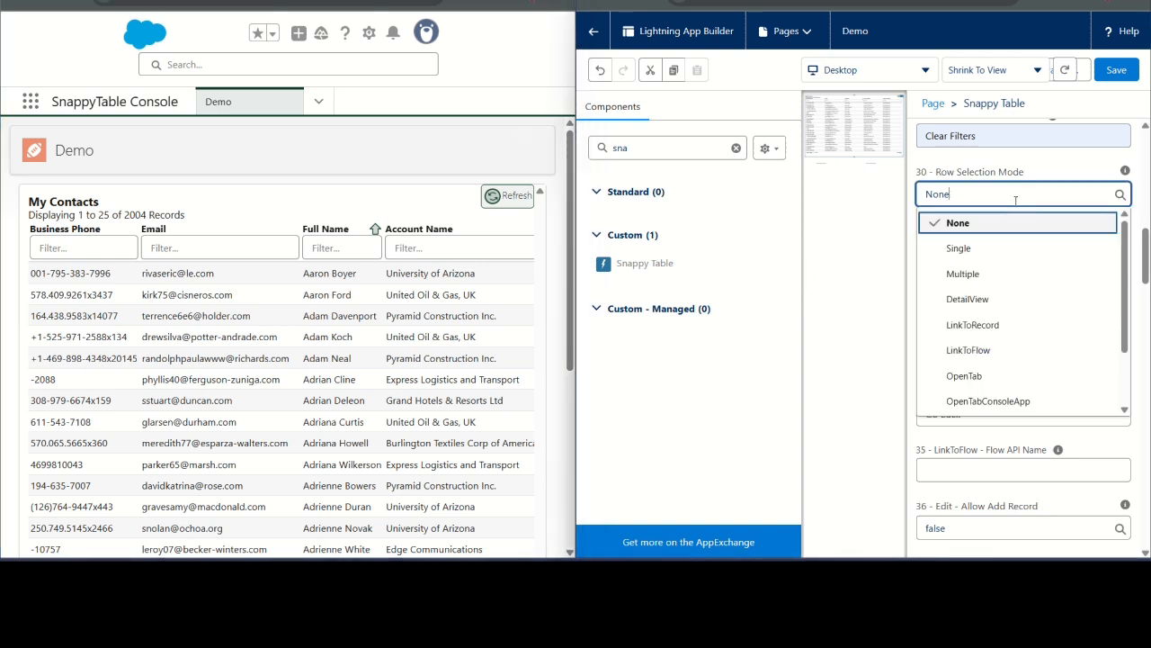
pyautogui.click(994, 299)
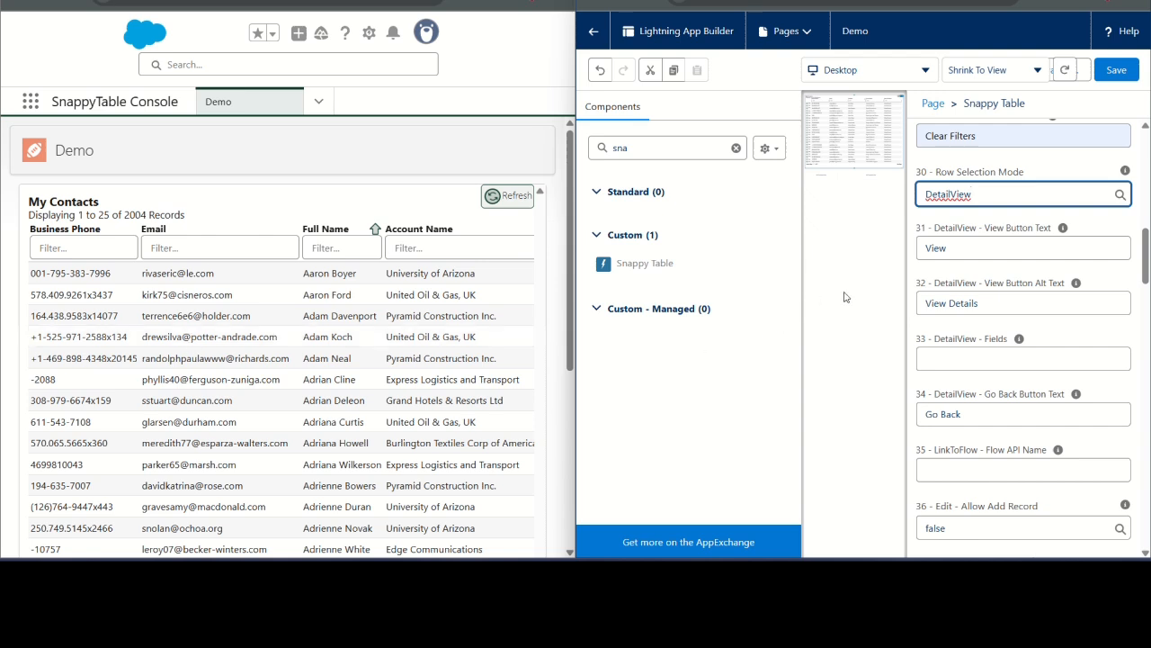
pyautogui.click(957, 352)
pyautogui.click(1003, 393)
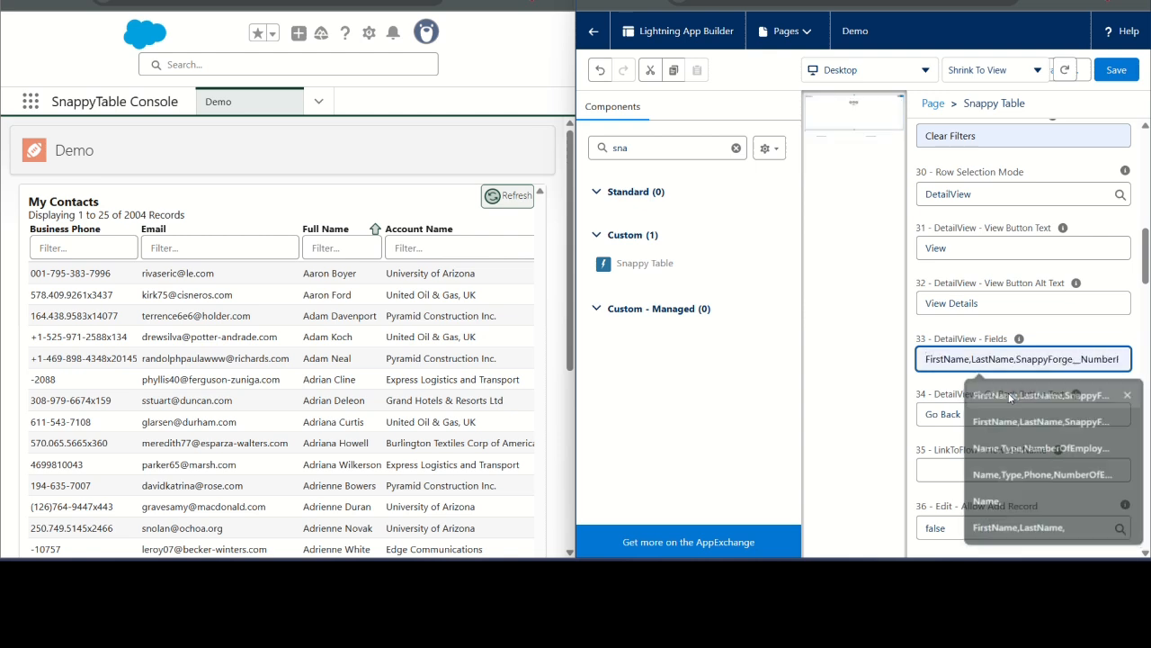
pyautogui.click(1117, 72)
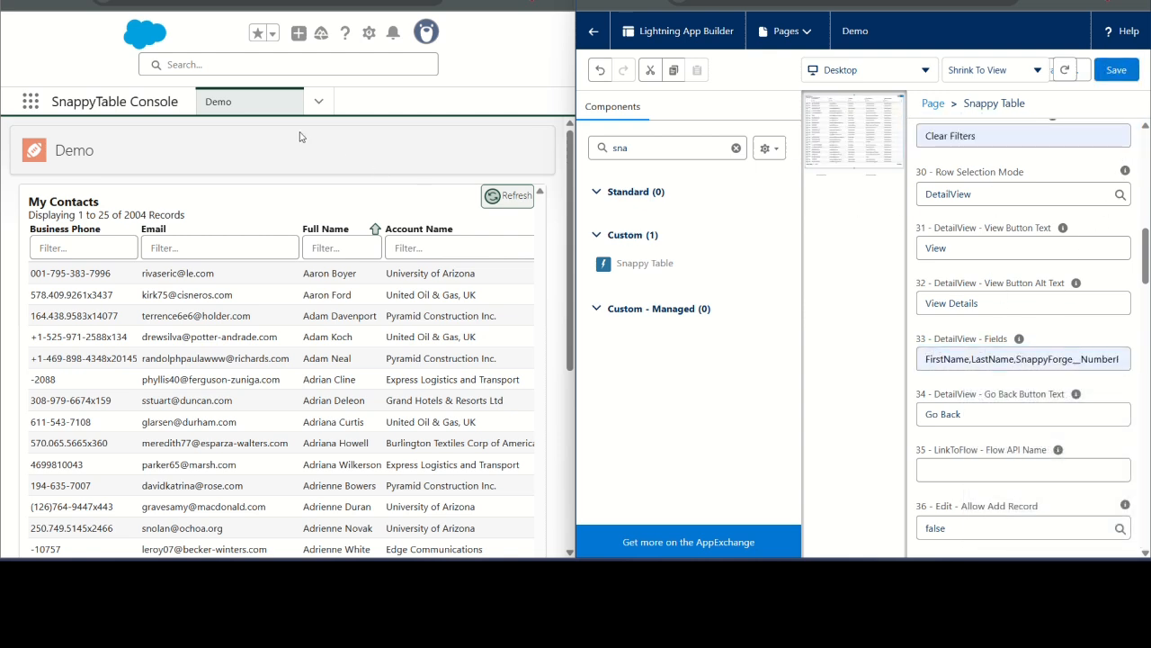
# Reload the Demo page and view the details of the third and fifth contacts, returning to the table after each.
pyautogui.click(76, 3)
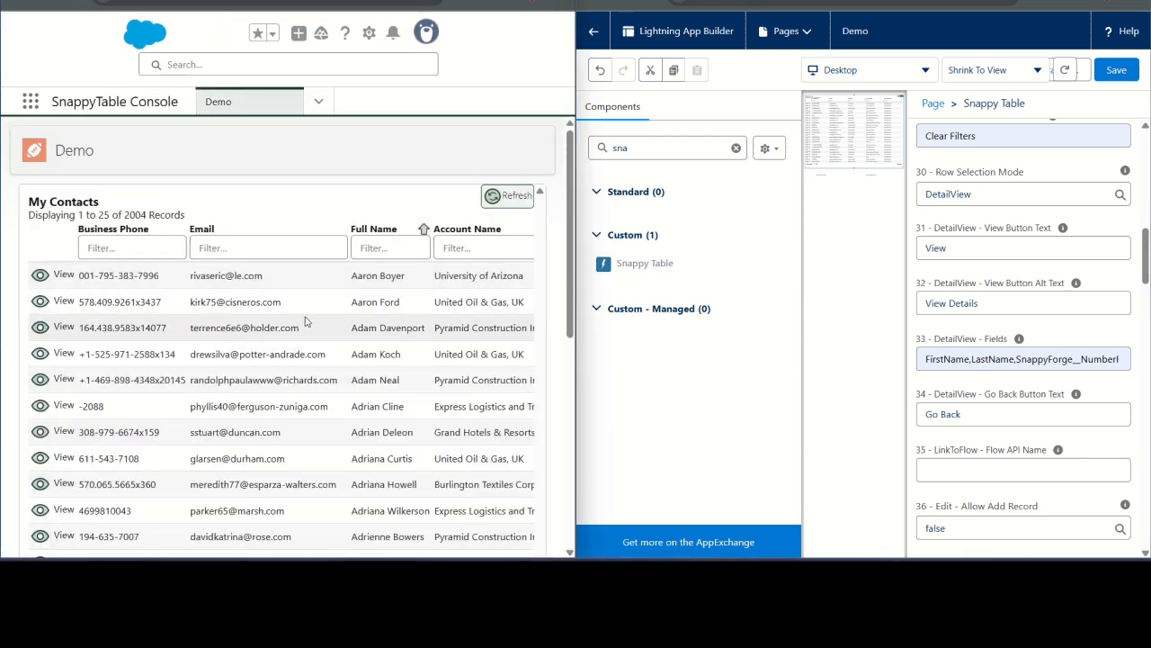
pyautogui.click(228, 331)
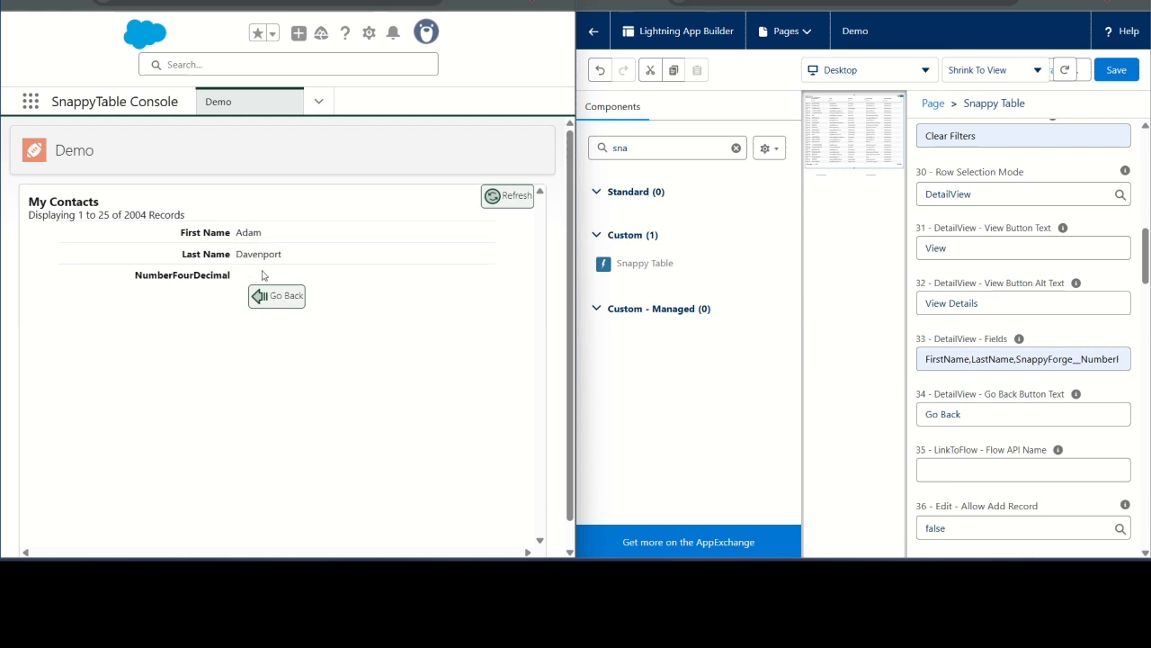
pyautogui.click(275, 296)
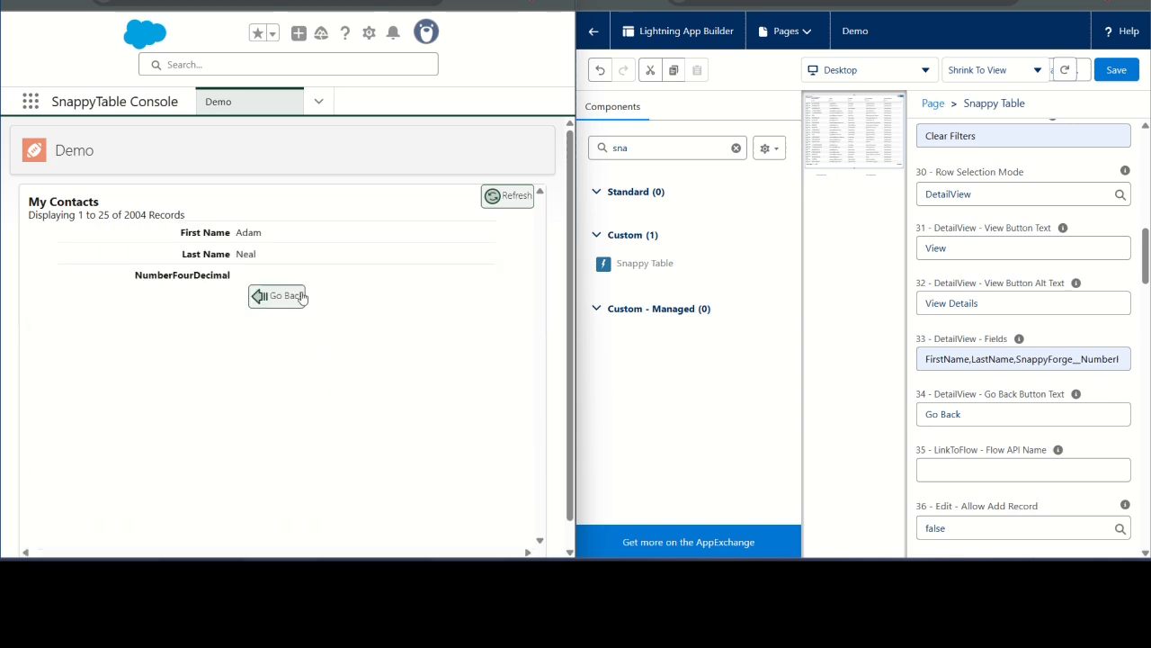
pyautogui.click(283, 301)
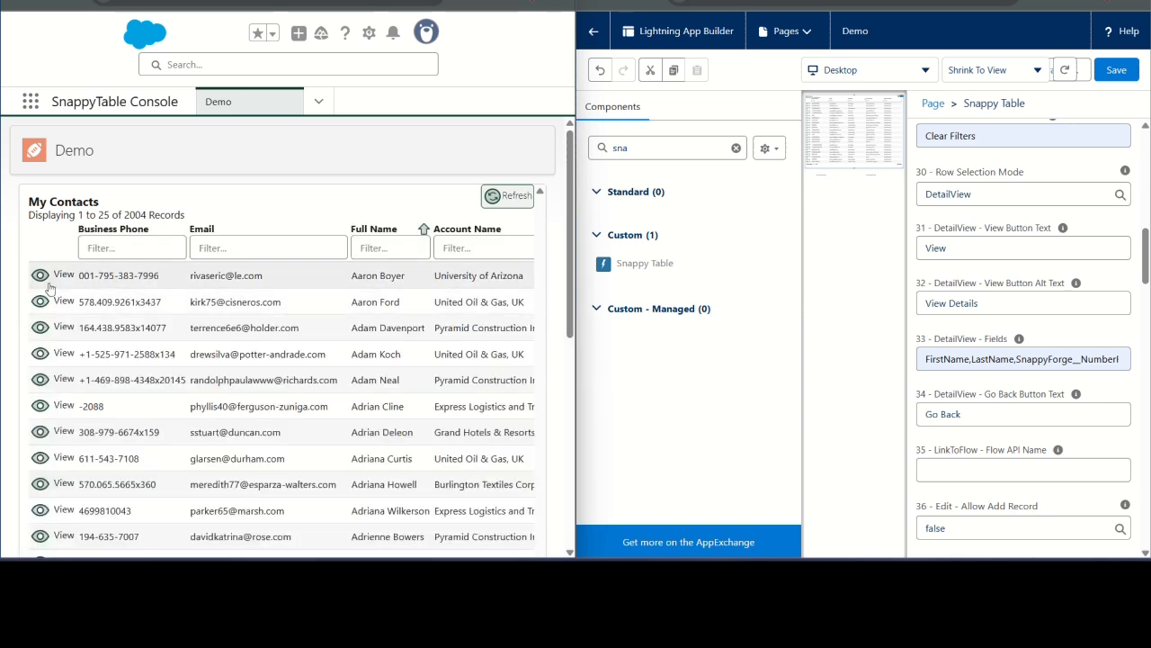
# Clear the DetailView - View Button Text, save the page and reload the Demo table.
pyautogui.click(983, 259)
pyautogui.doubleClick(981, 259)
pyautogui.press('BackSpace')
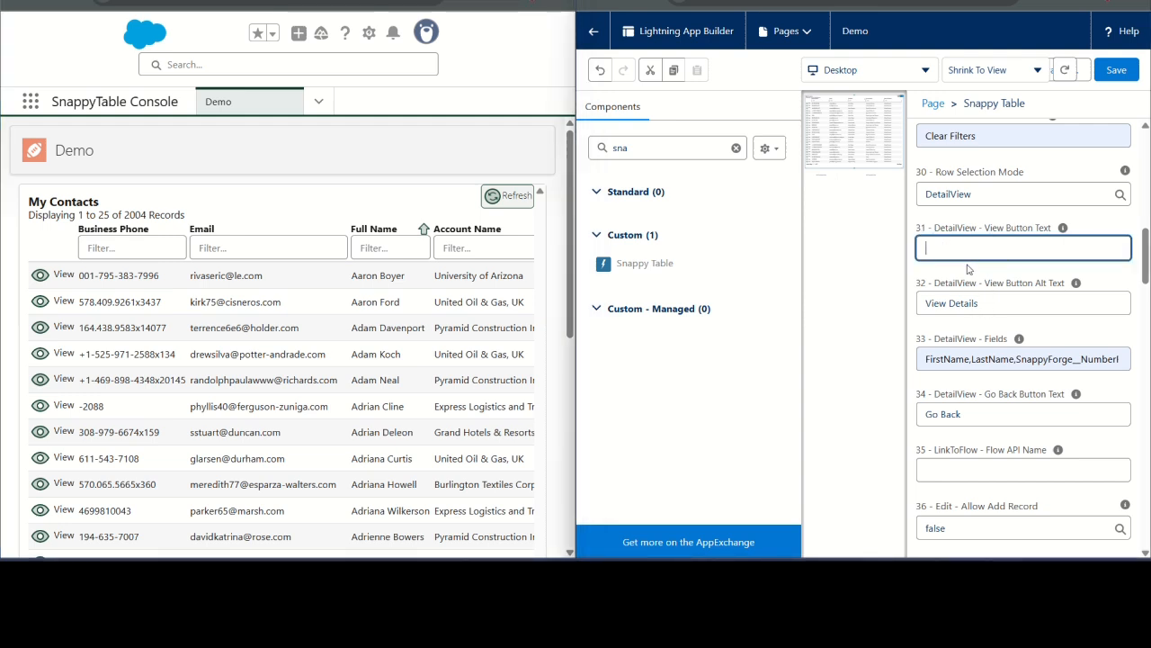
pyautogui.click(1110, 72)
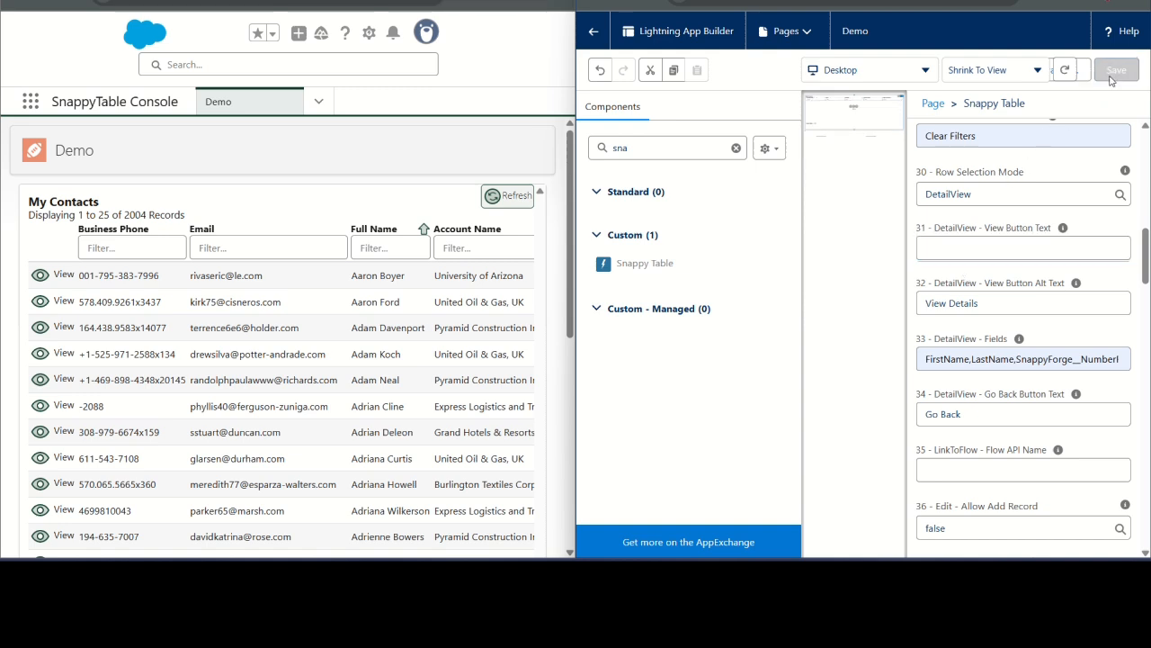
pyautogui.click(76, 1)
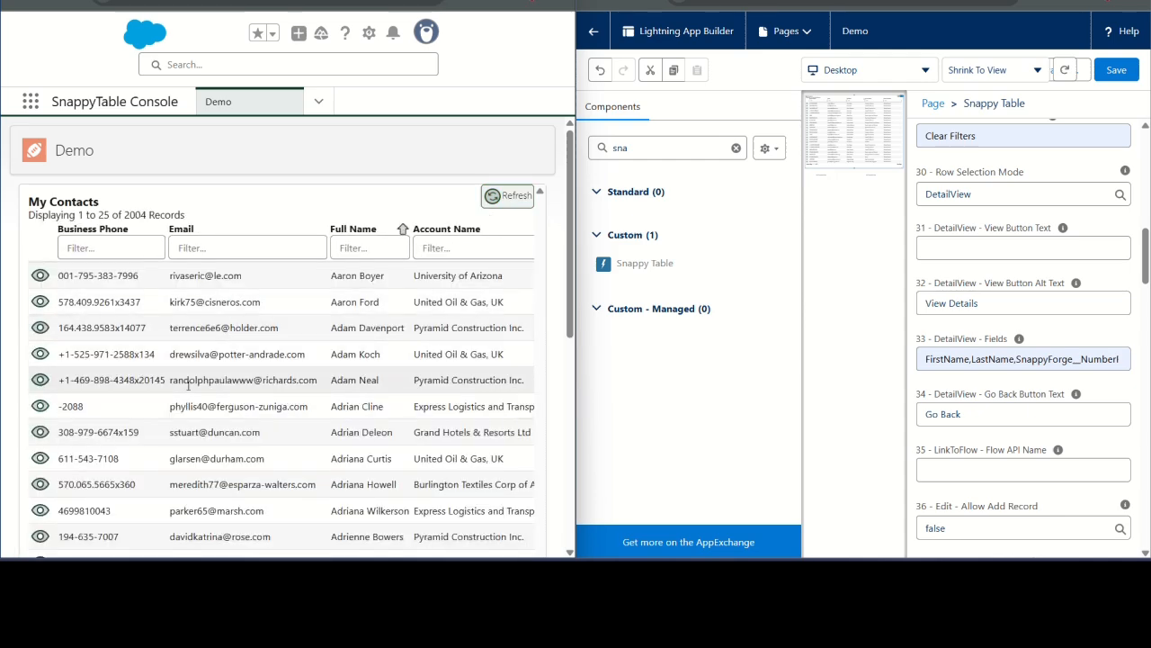
# Open the detail views of several contacts in My Contacts, going back to the table after each one.
pyautogui.scroll(-10, 188, 384)
pyautogui.click(178, 280)
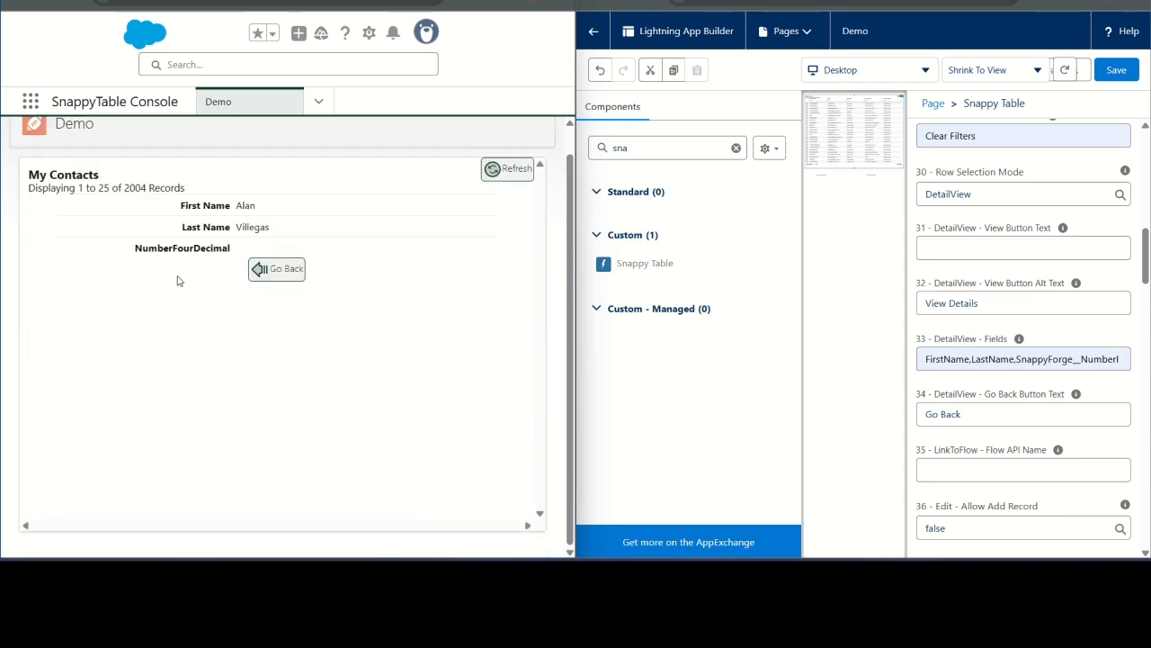
pyautogui.click(281, 267)
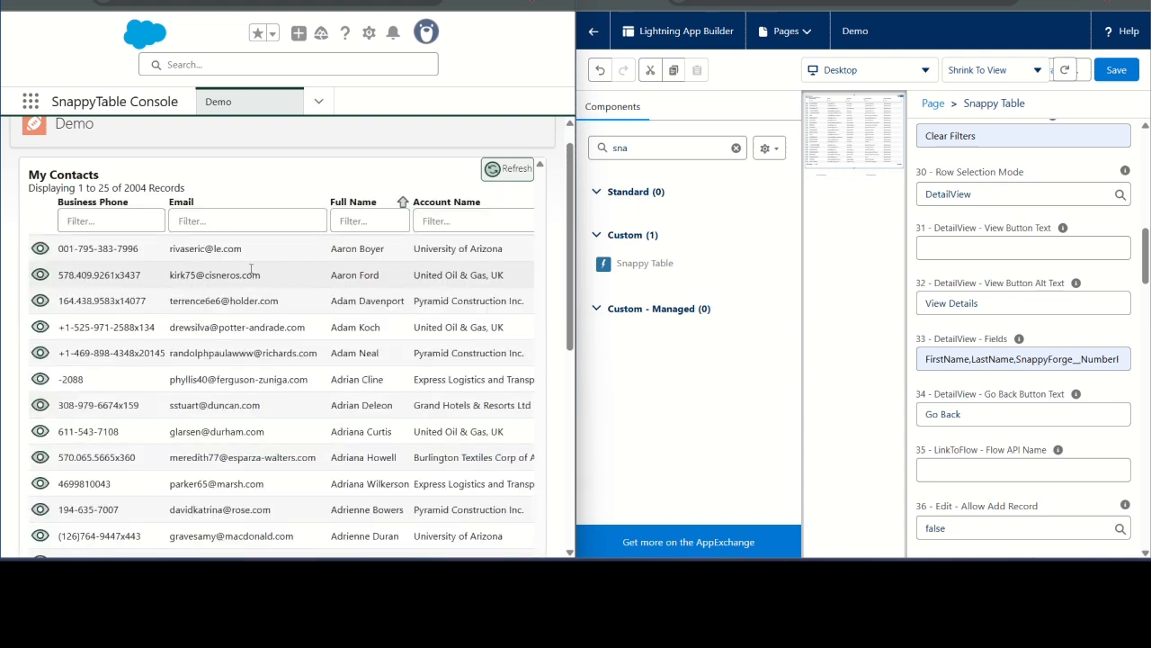
pyautogui.click(130, 281)
pyautogui.click(277, 268)
pyautogui.click(275, 369)
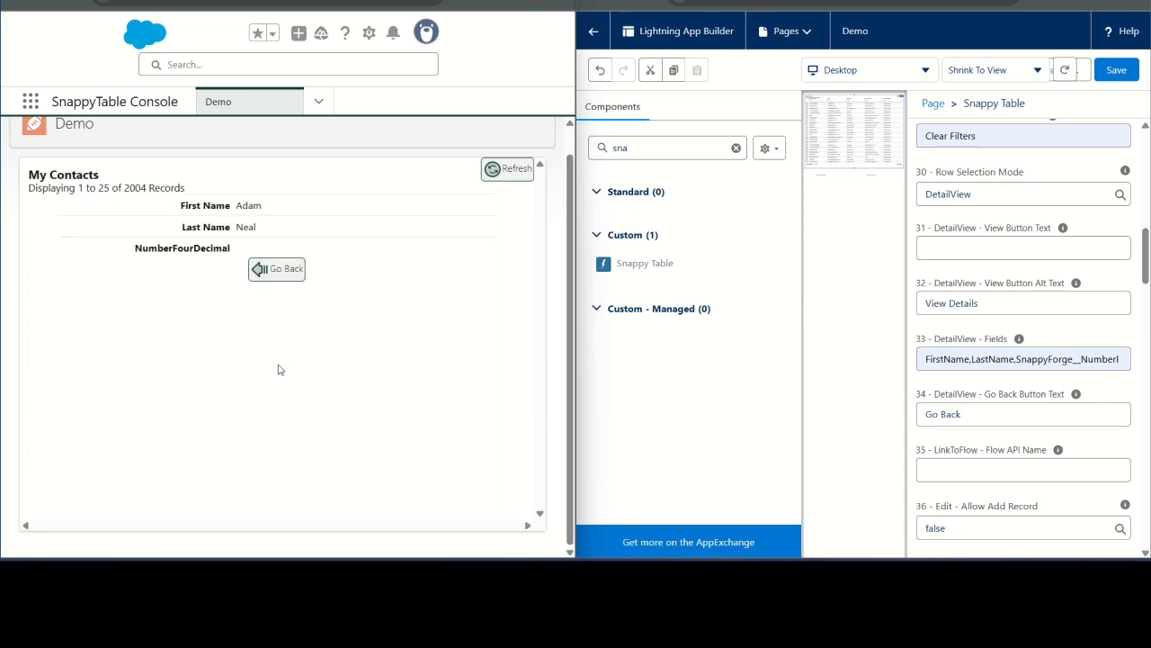
pyautogui.click(276, 270)
# Set DetailView - Fields to FirstName,LastName,SnappyForge__NumberFourDecimal__c,SnappyForge__Percent__c,Phone and save the page.
pyautogui.click(1014, 352)
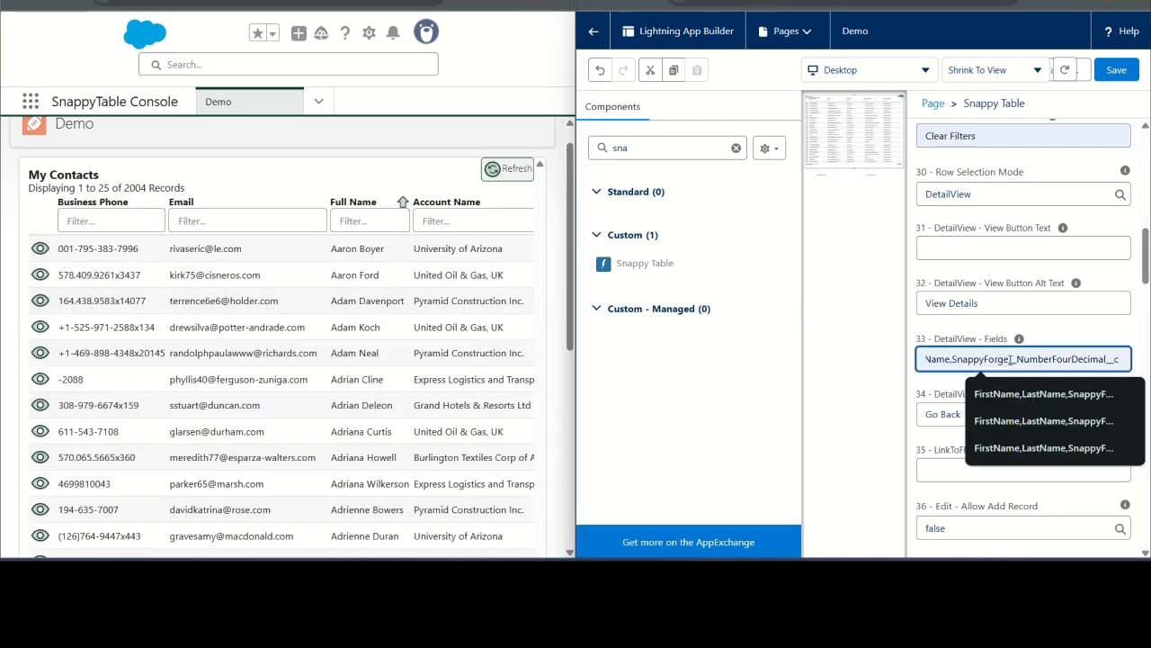
pyautogui.click(1045, 420)
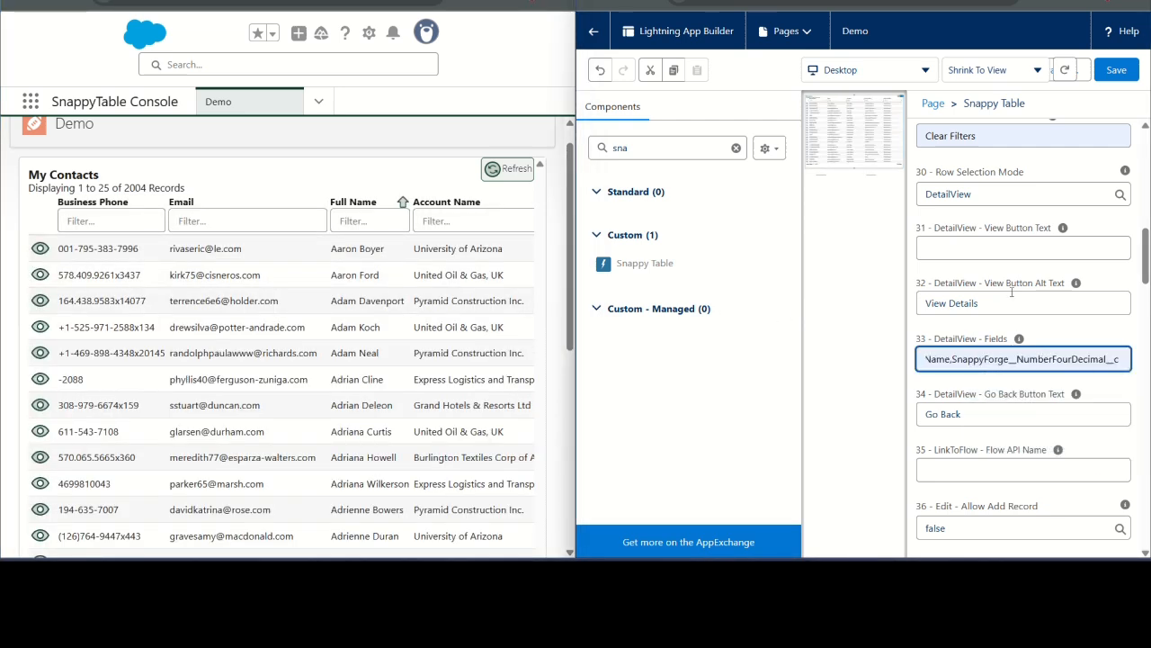
pyautogui.hotkey('ctrl', 'Right')
pyautogui.hotkey('ctrl', 'Right')
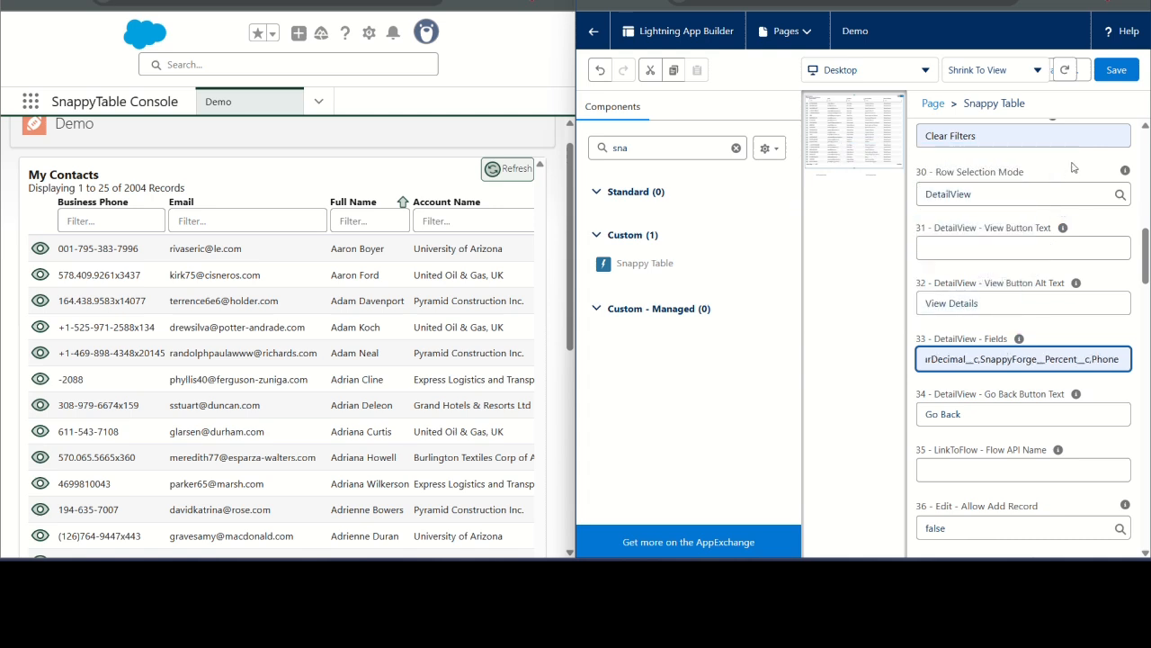
pyautogui.click(1116, 71)
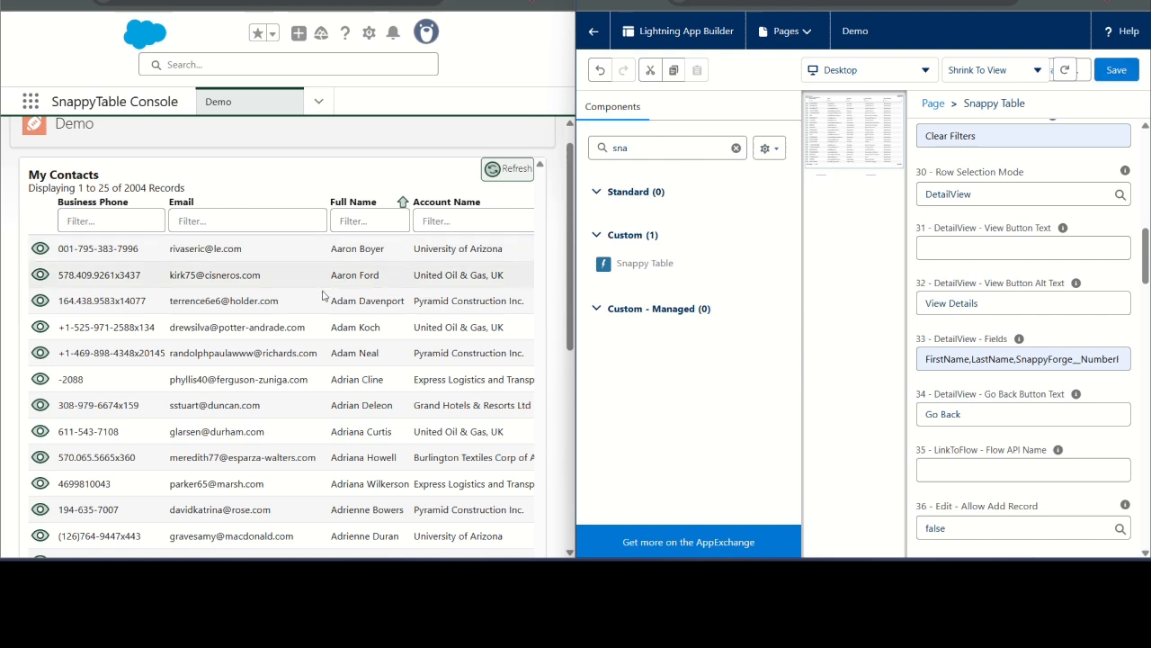
# Check the DetailView fields on the third contact and, after reloading the Demo page, on the fifth contact, ending back at the table.
pyautogui.click(264, 302)
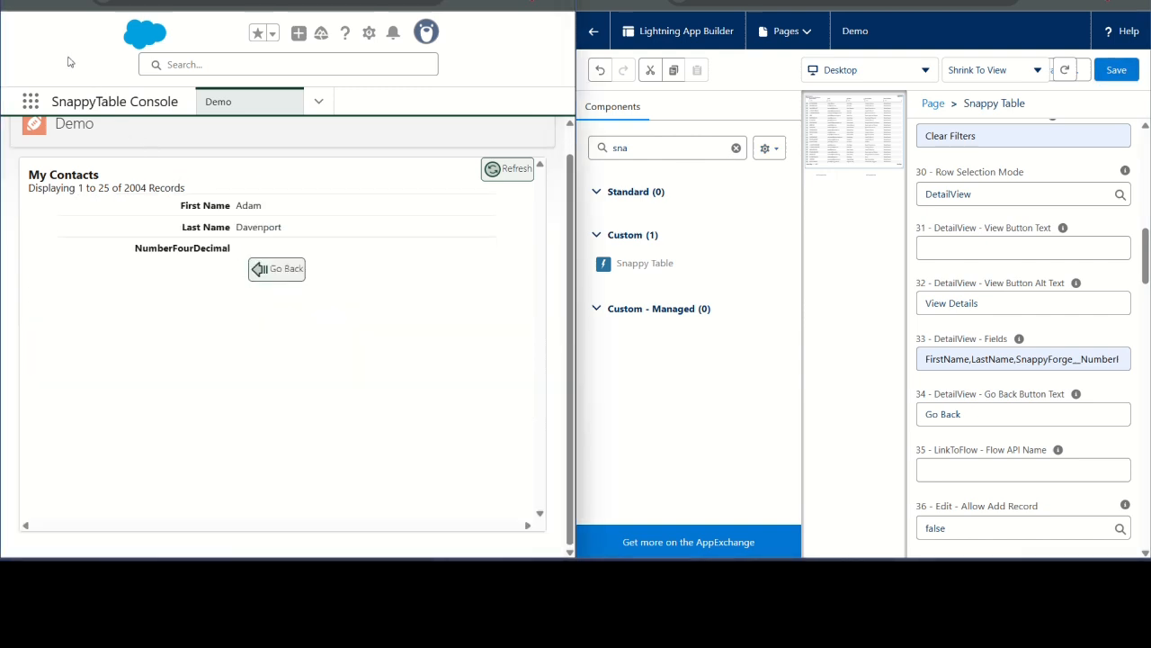
pyautogui.click(75, 8)
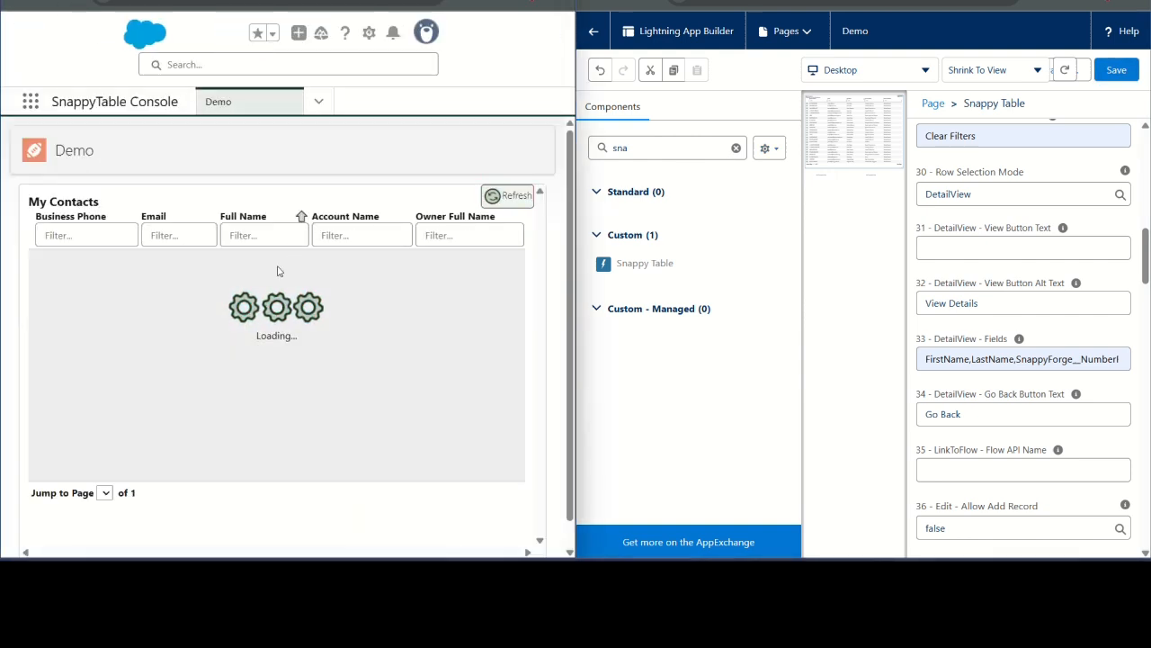
pyautogui.click(270, 345)
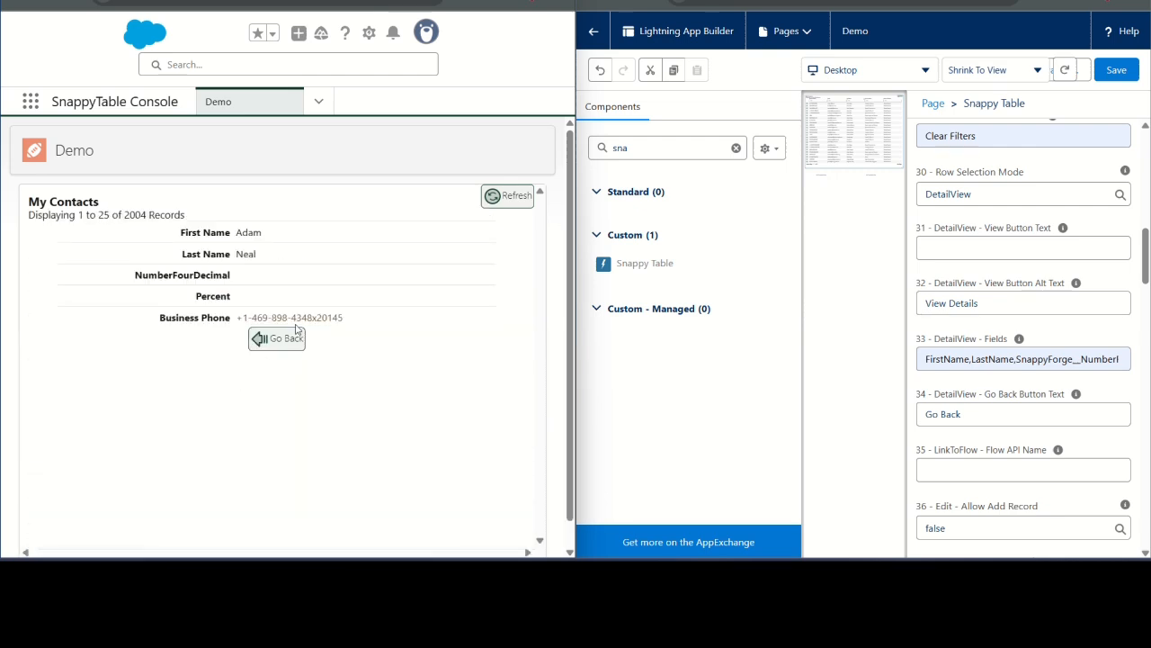
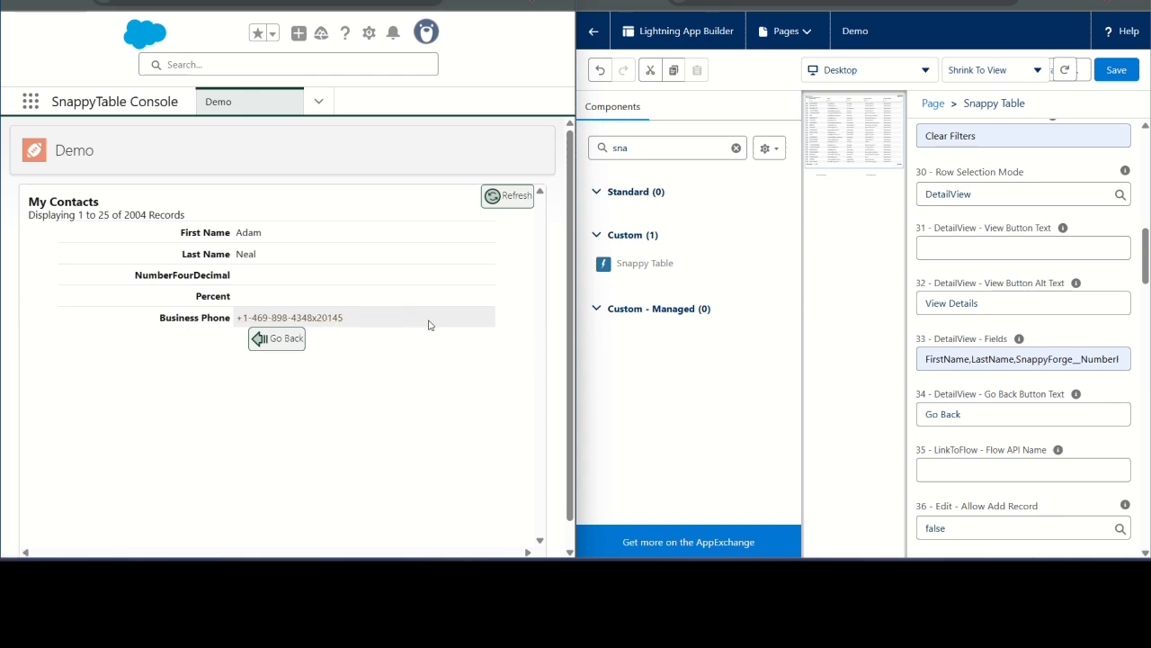
pyautogui.click(278, 338)
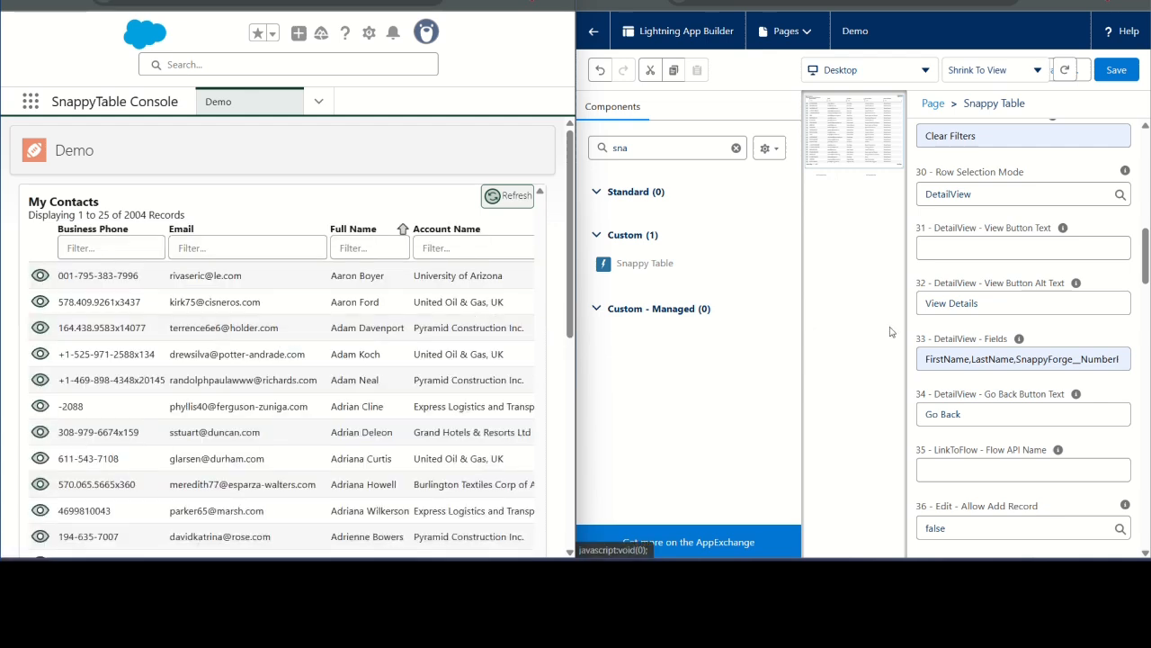
pyautogui.moveTo(985, 410); pyautogui.dragTo(919, 413)
pyautogui.click(991, 413)
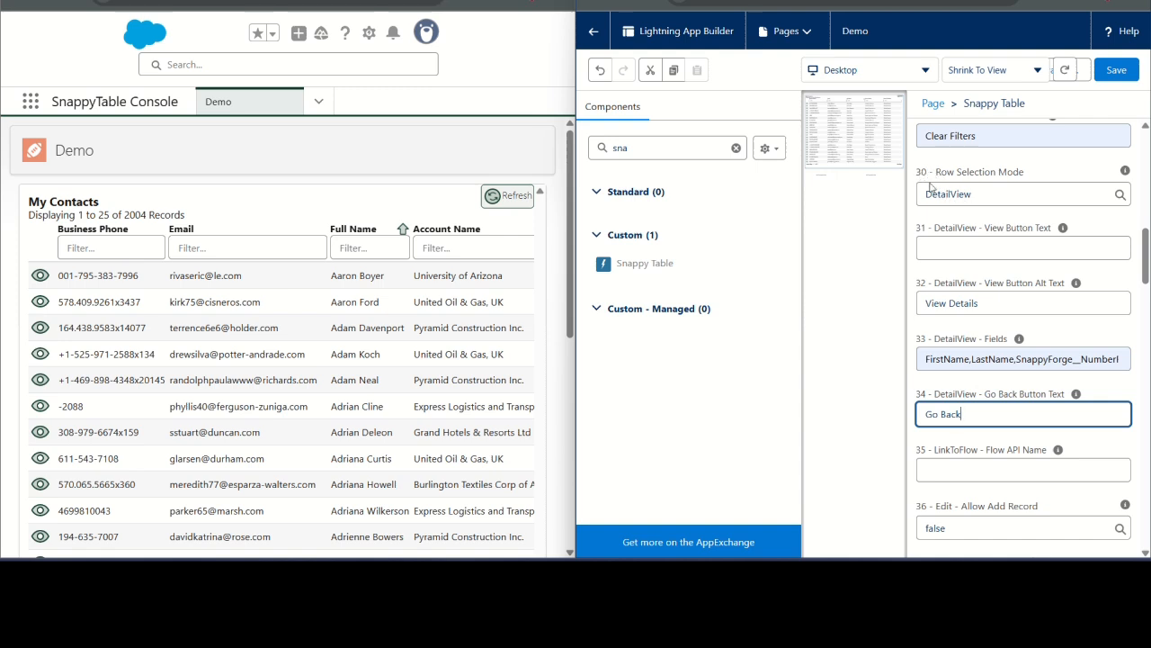
pyautogui.click(938, 231)
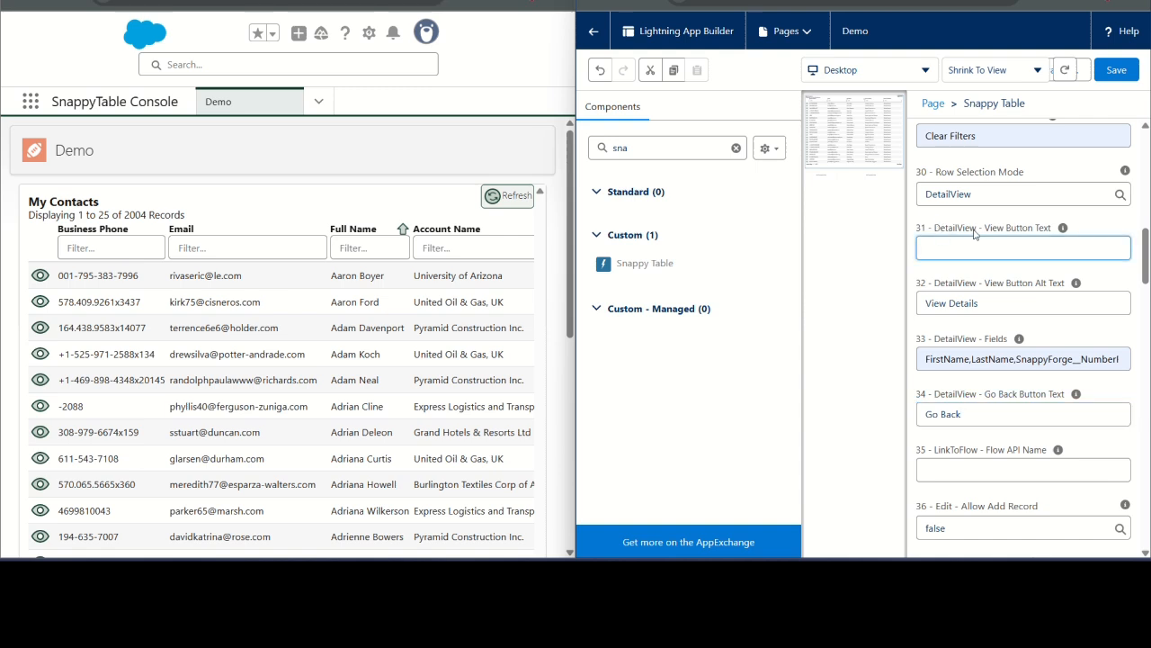
# Try LinkToFlow as the Snappy Table's Row Selection Mode and select the empty LinkToFlow Flow API Name field.
pyautogui.click(938, 284)
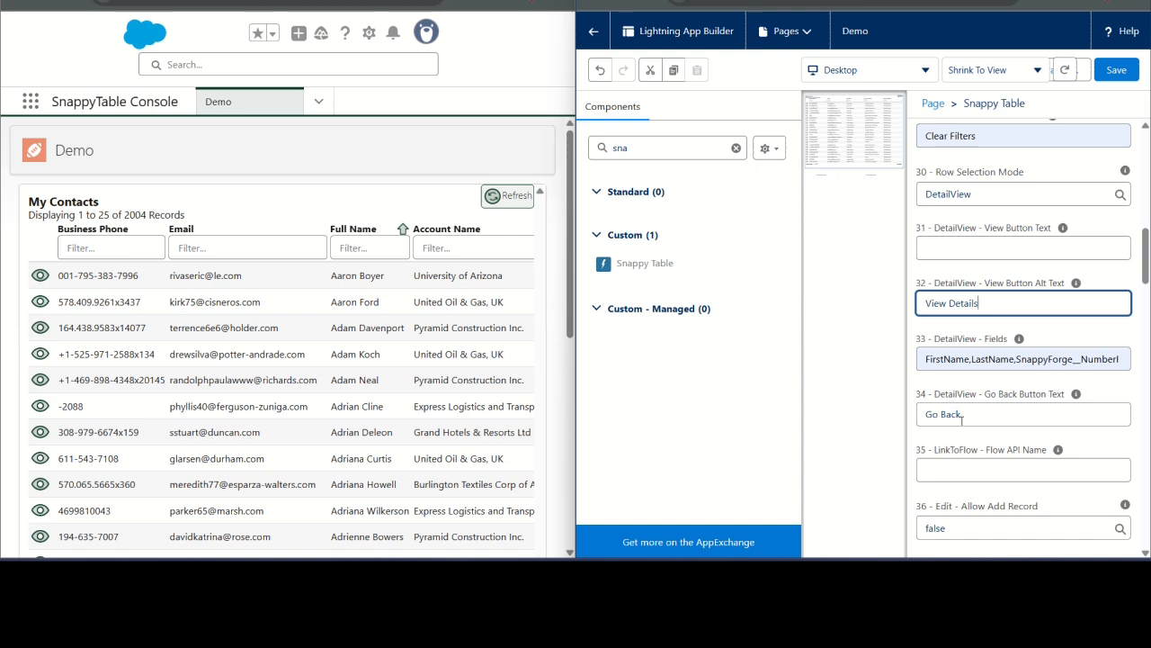
pyautogui.click(974, 193)
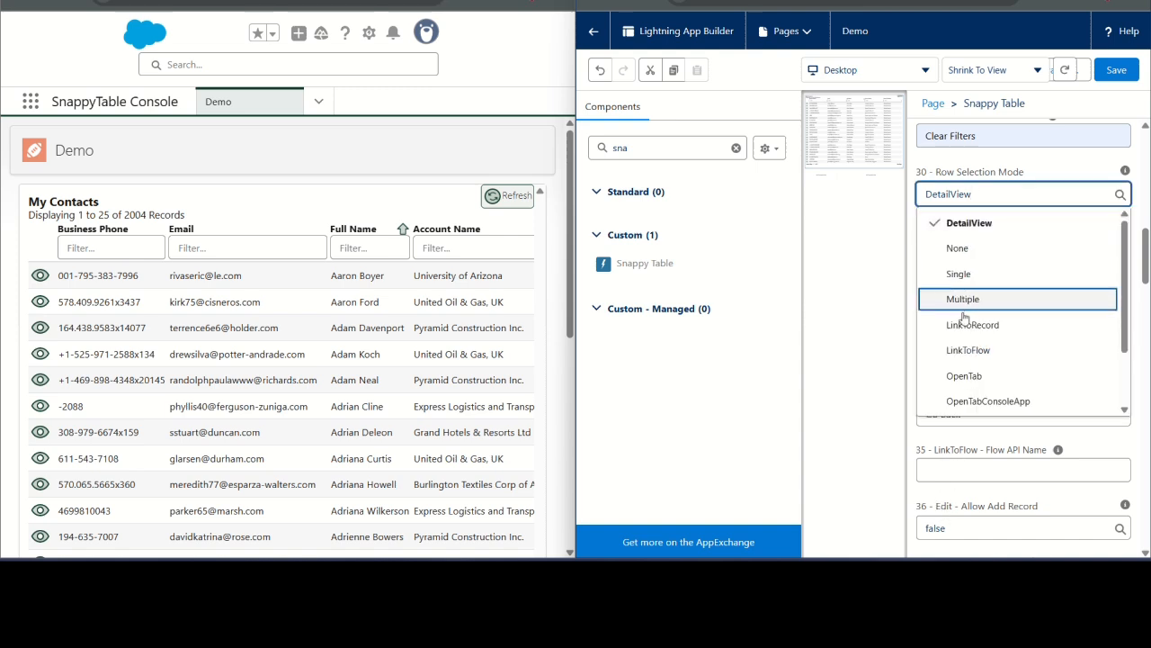
pyautogui.click(962, 353)
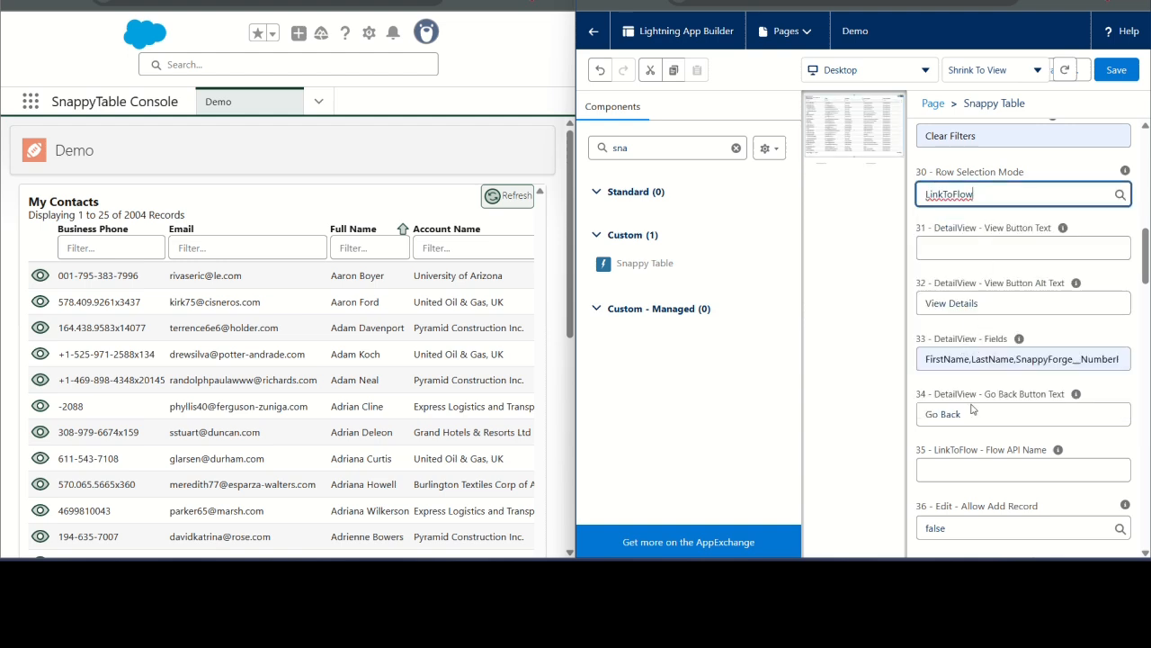
pyautogui.click(944, 469)
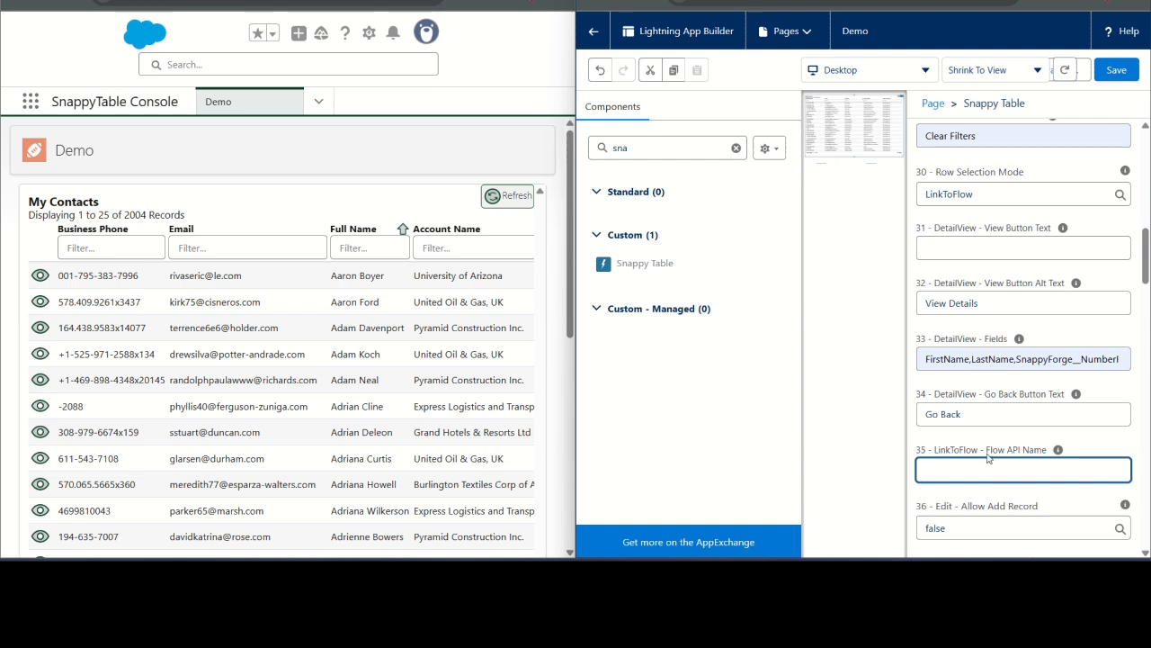
# Return the Row Selection Mode to DetailView and select the DetailView View Button Text field.
pyautogui.click(953, 191)
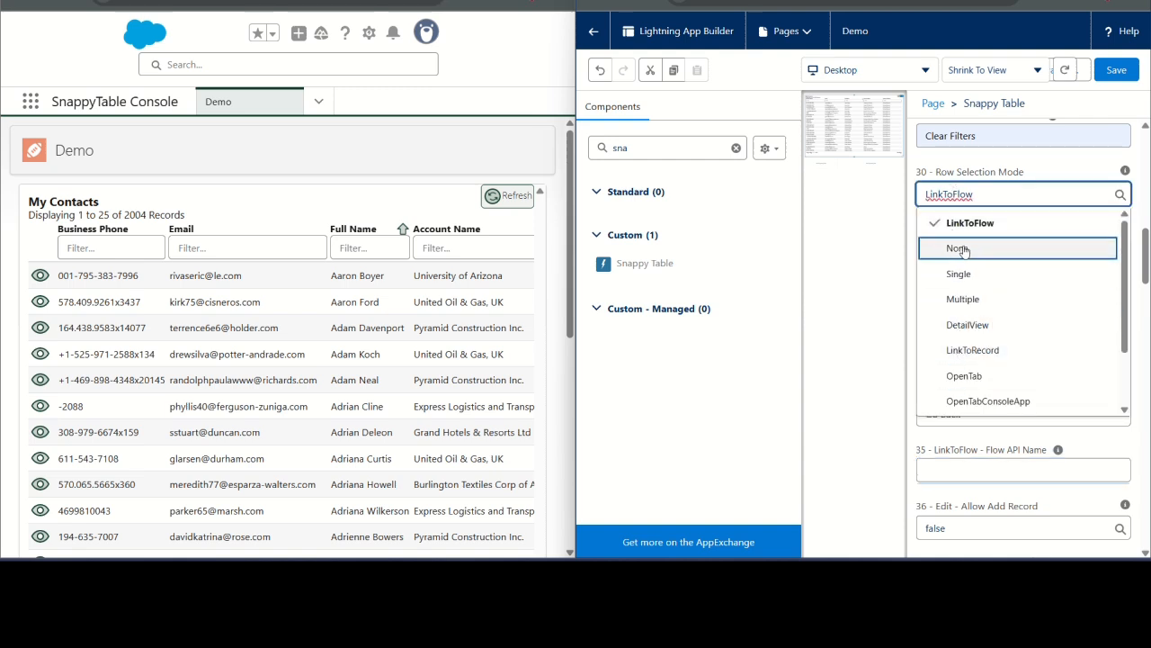
pyautogui.scroll(-1, 967, 299)
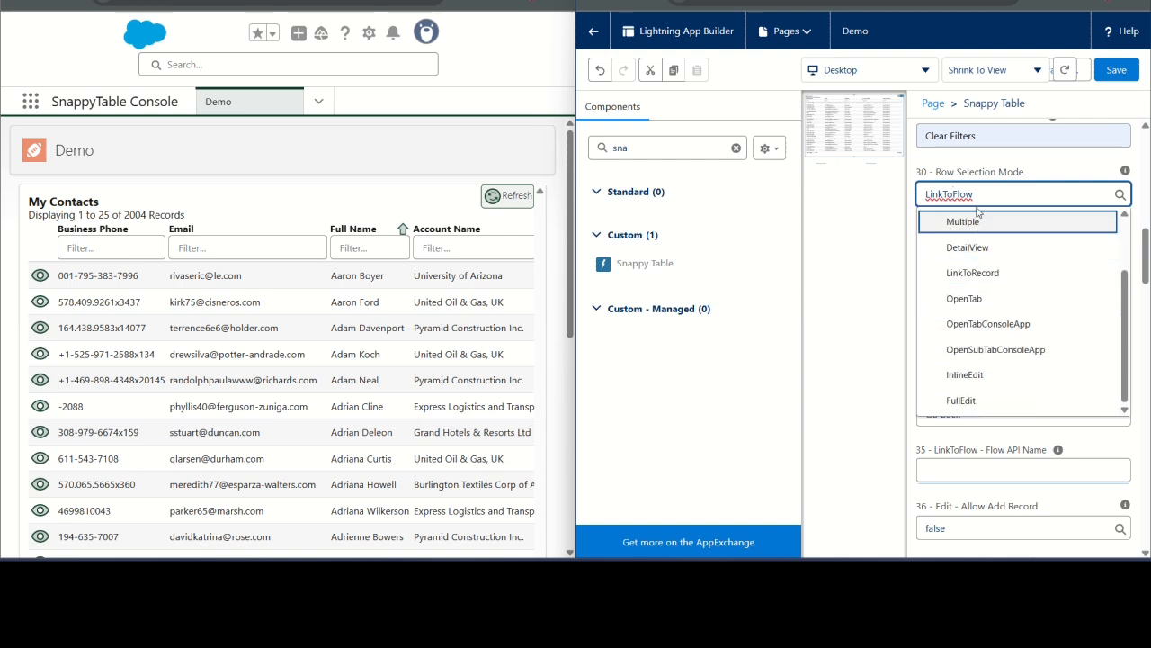
pyautogui.click(979, 247)
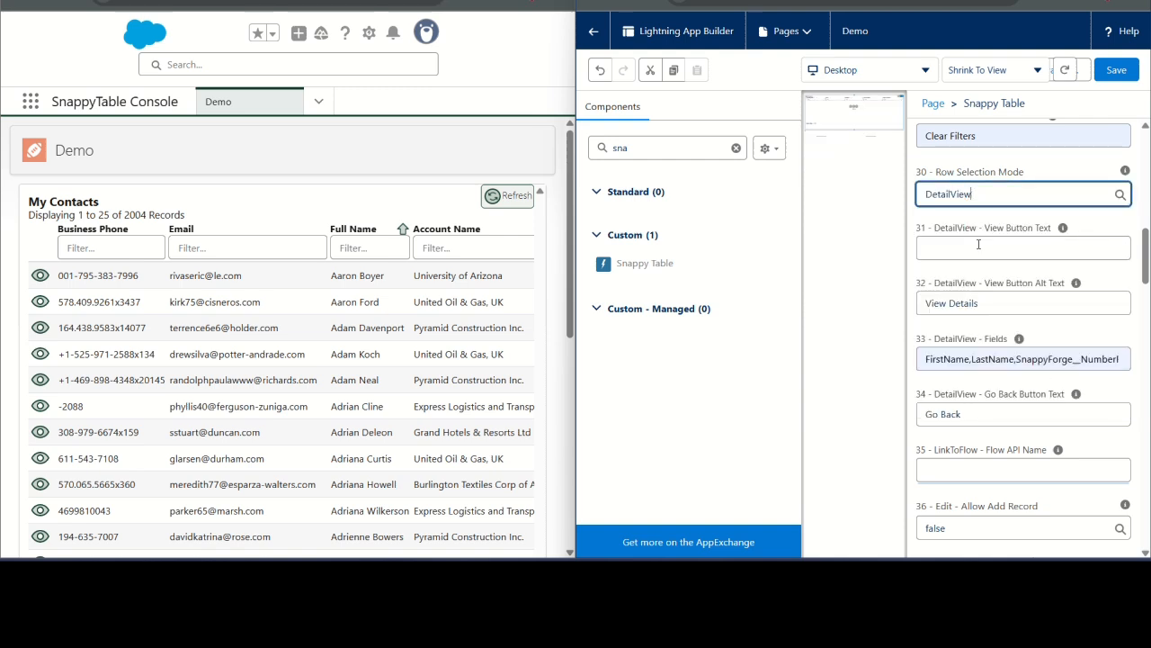
pyautogui.click(968, 247)
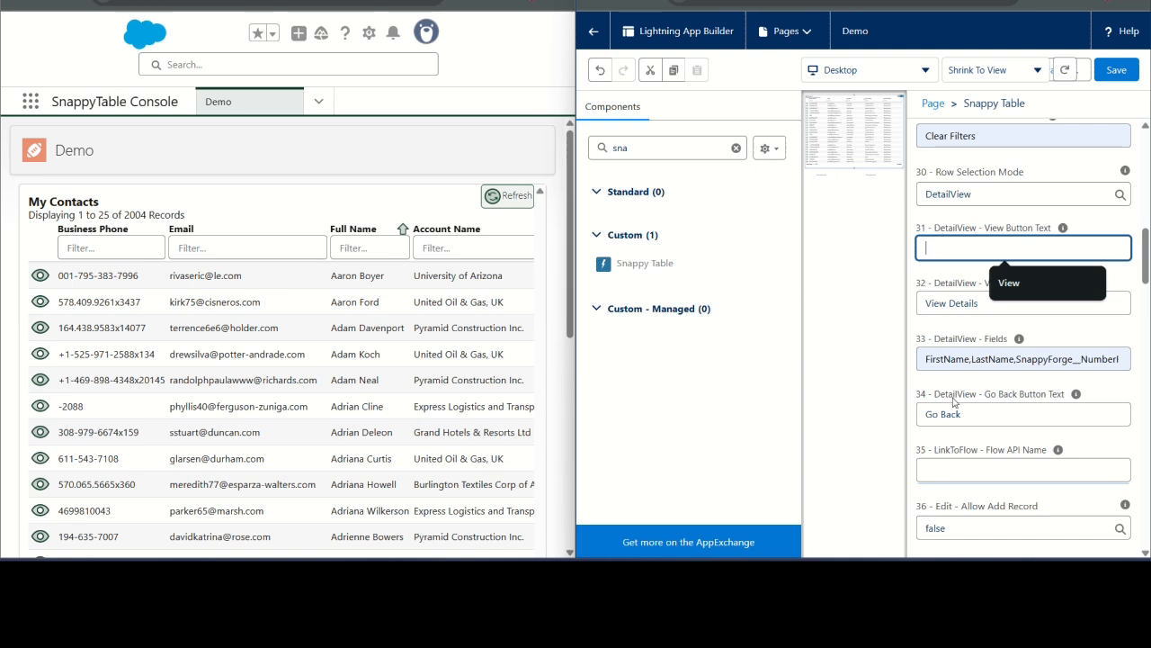
# Examine the available row selection modes and the Edit, InlineEdit and FullEdit button settings of the Snappy Table.
pyautogui.click(959, 193)
pyautogui.scroll(-1, 989, 301)
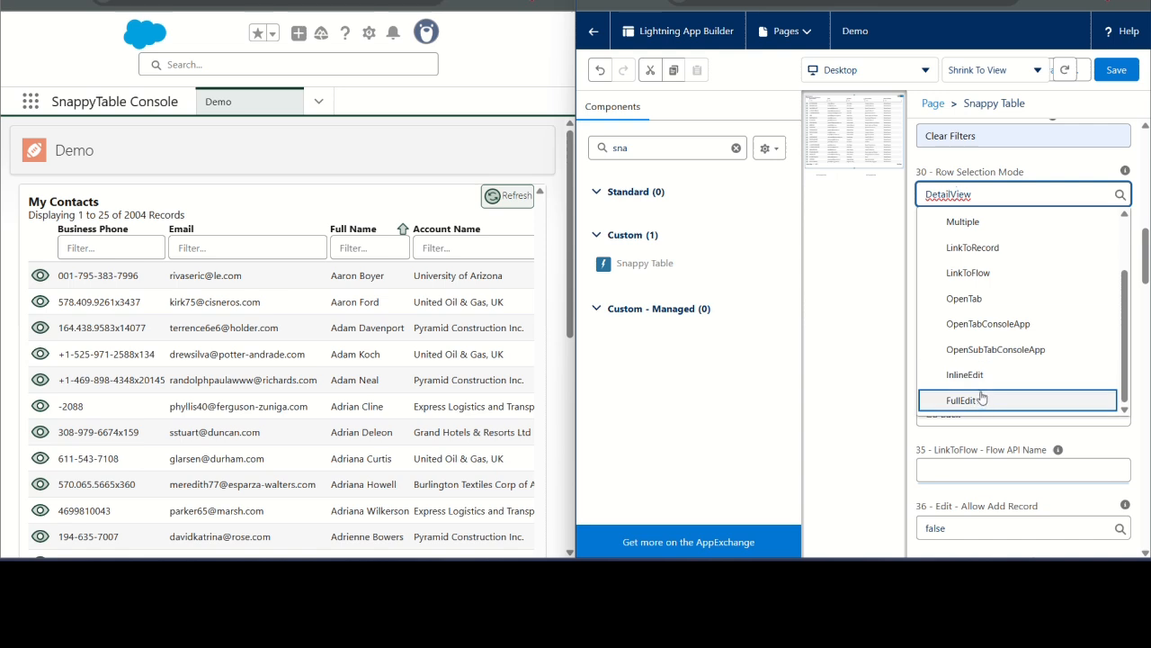
pyautogui.scroll(2, 988, 261)
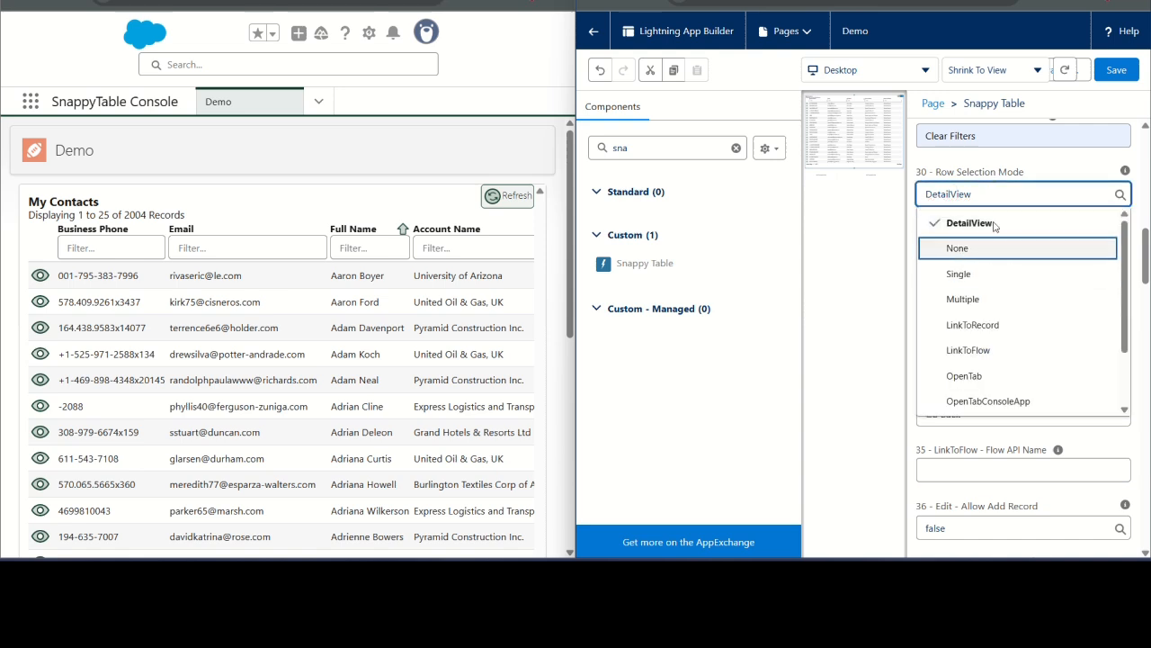
pyautogui.click(943, 164)
pyautogui.scroll(-2, 971, 301)
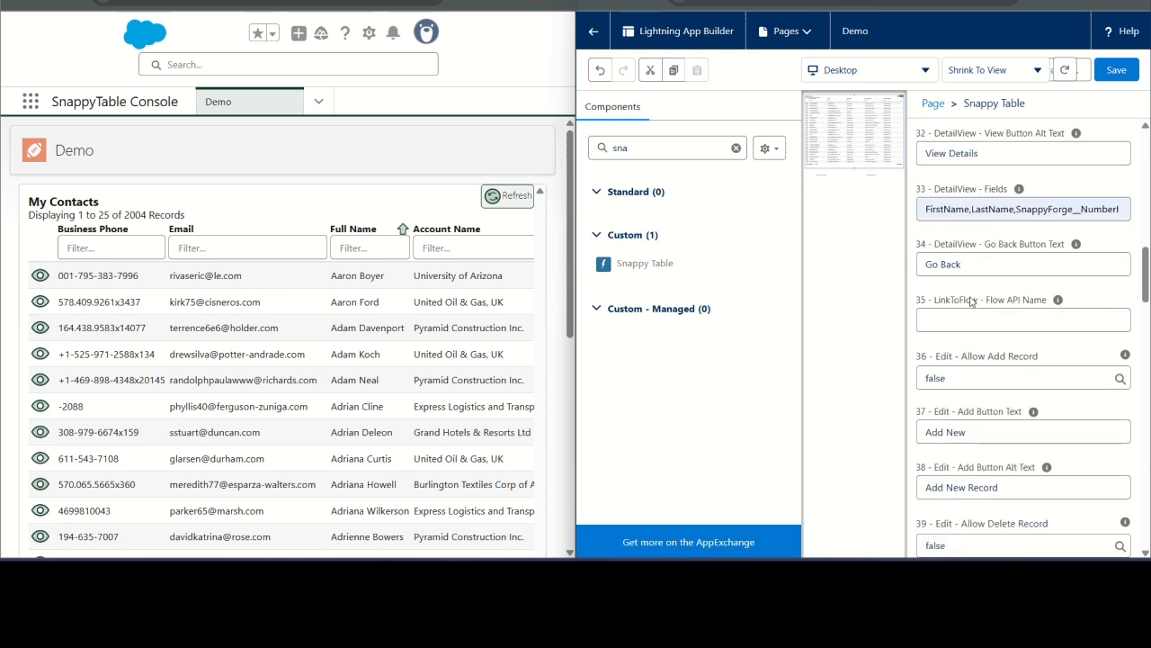
pyautogui.scroll(-1, 978, 337)
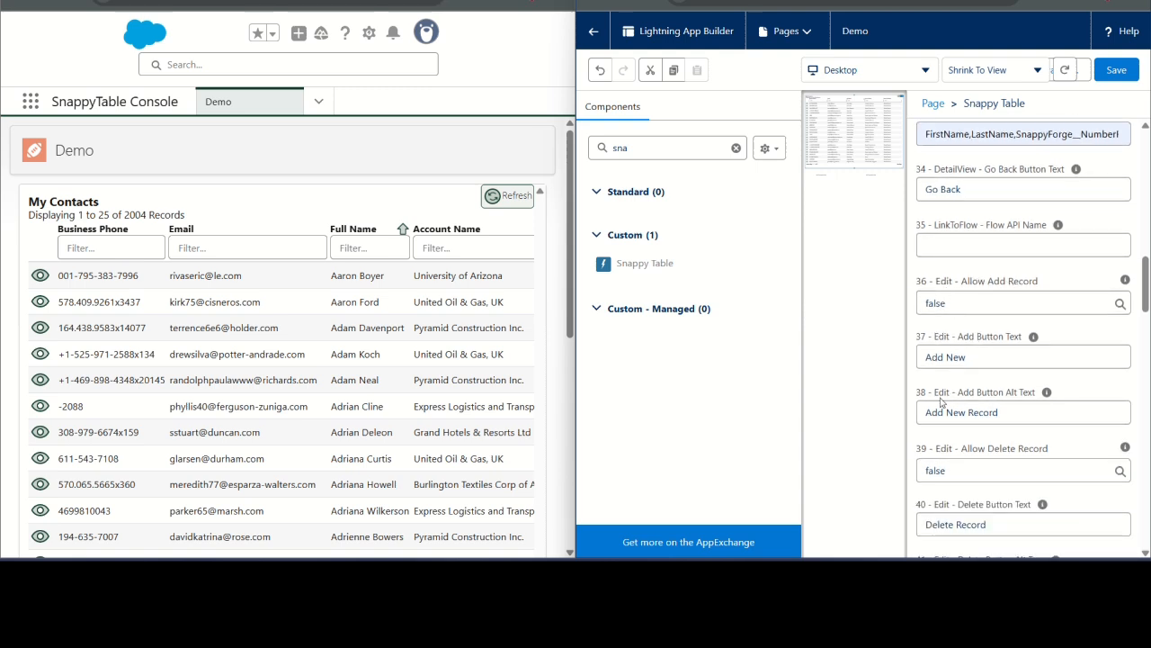
pyautogui.scroll(-1, 958, 309)
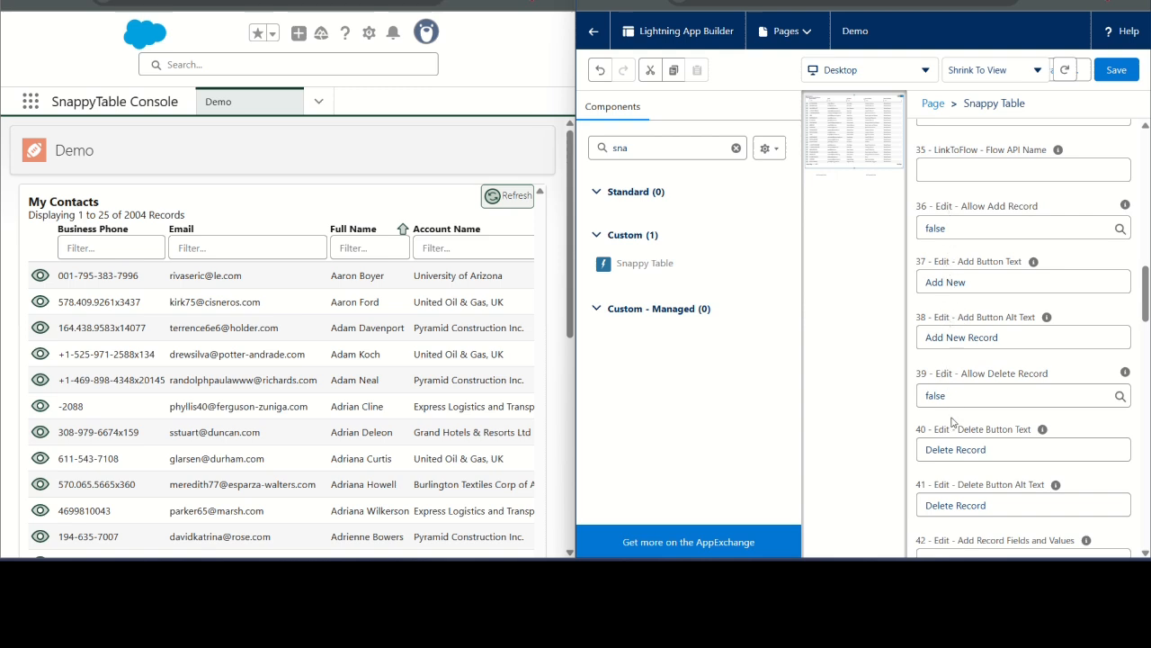
pyautogui.scroll(-4, 954, 423)
pyautogui.scroll(-2, 955, 434)
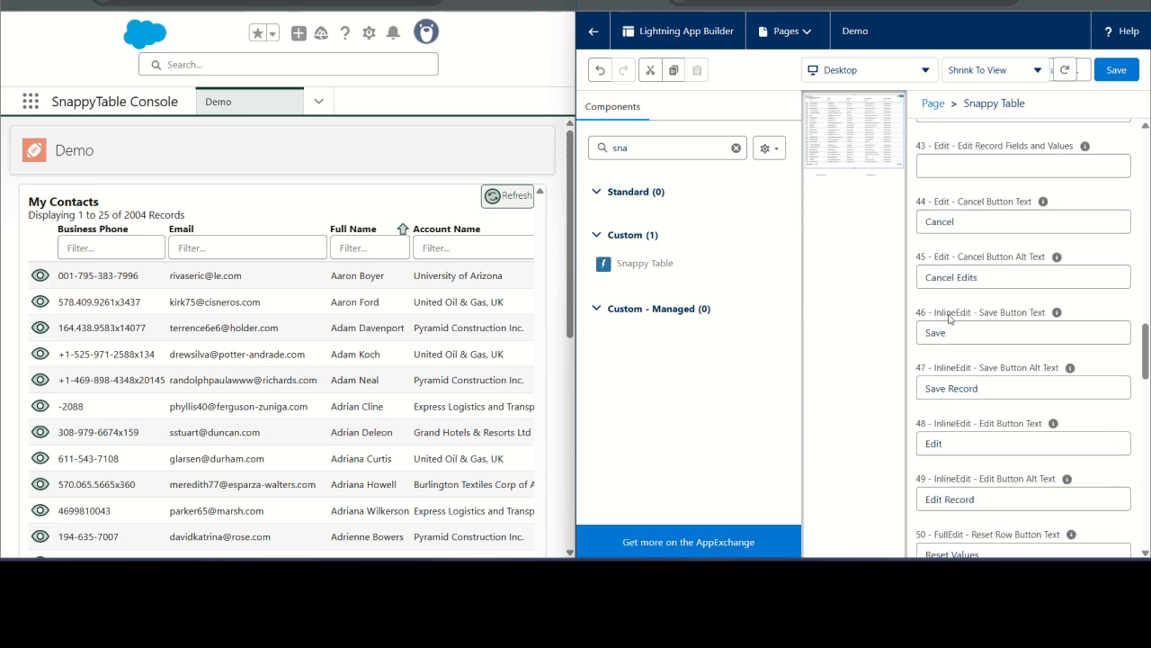
pyautogui.scroll(-2, 944, 430)
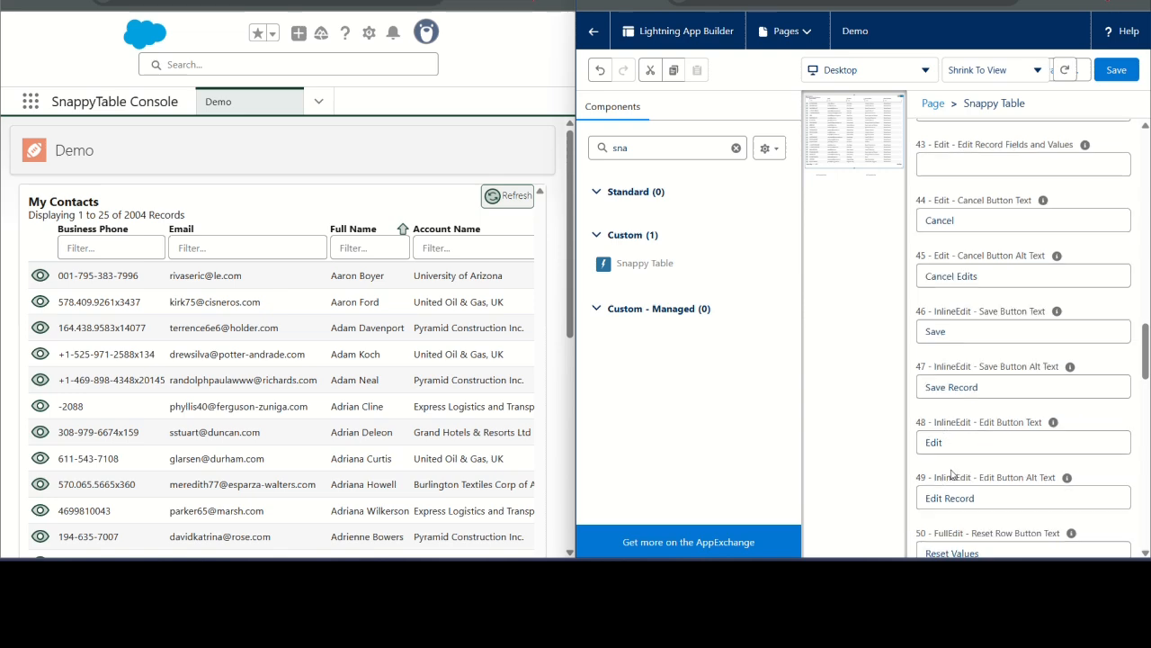
pyautogui.scroll(-1, 950, 394)
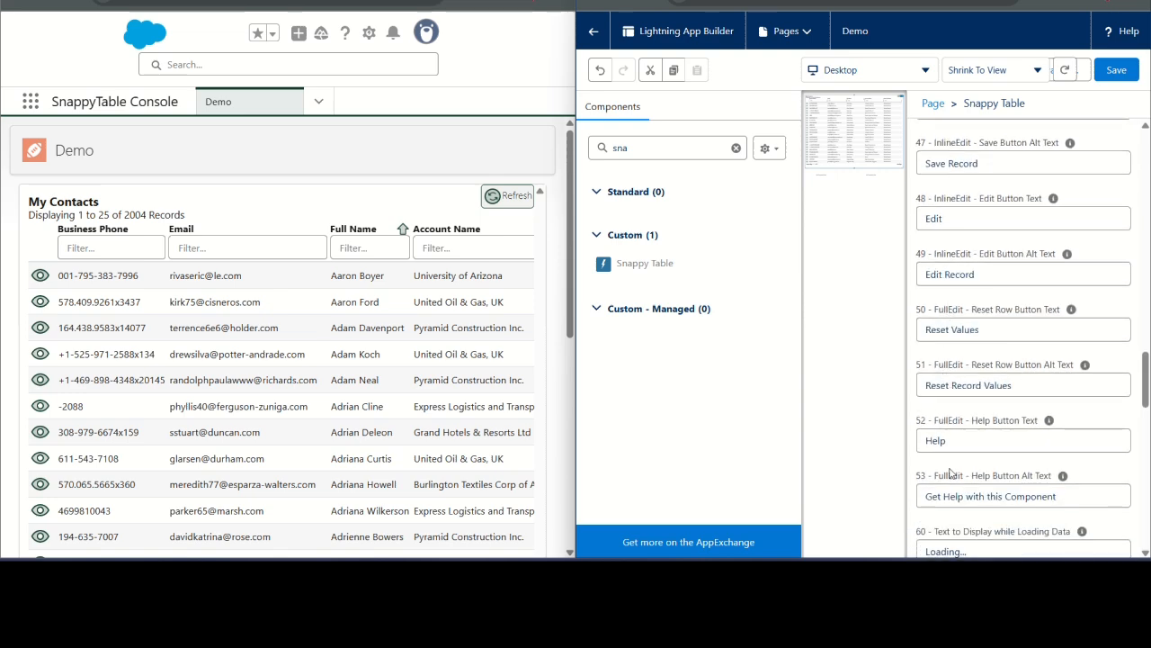
pyautogui.scroll(-2, 950, 474)
pyautogui.scroll(11, 955, 410)
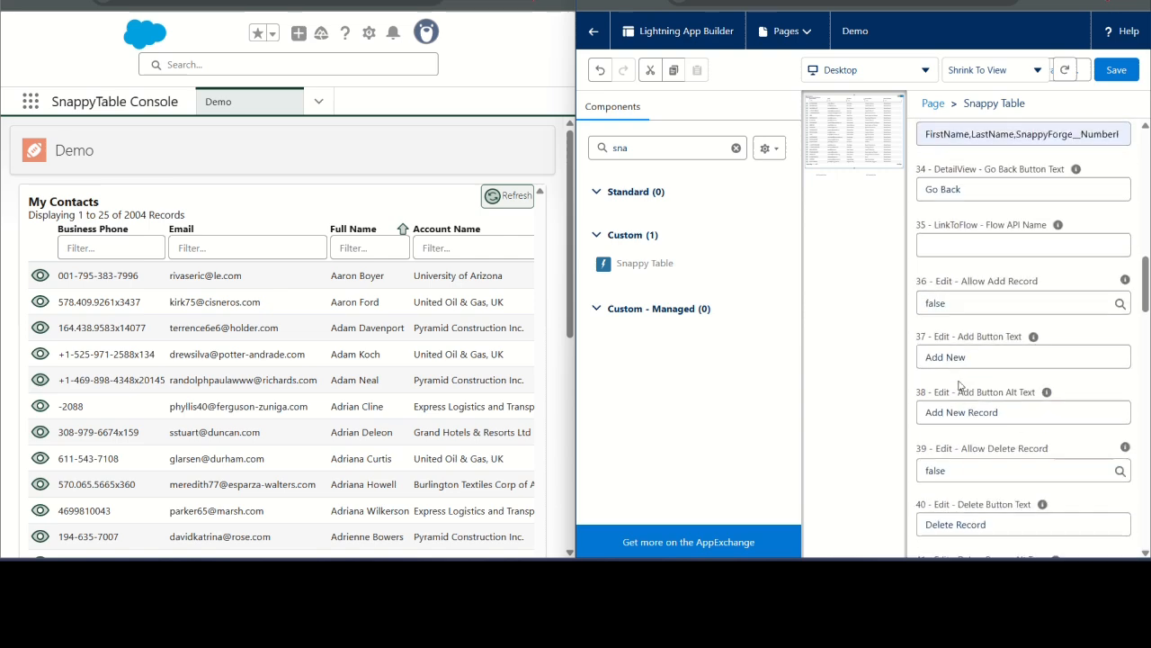
pyautogui.scroll(1, 958, 385)
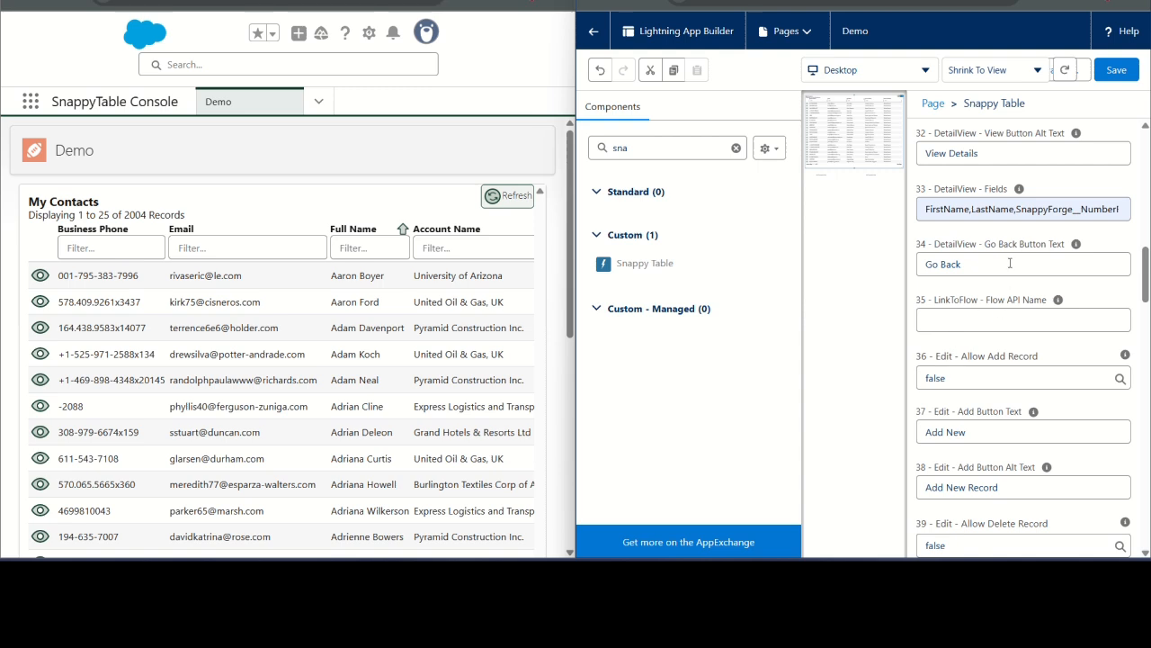
pyautogui.scroll(2, 1009, 264)
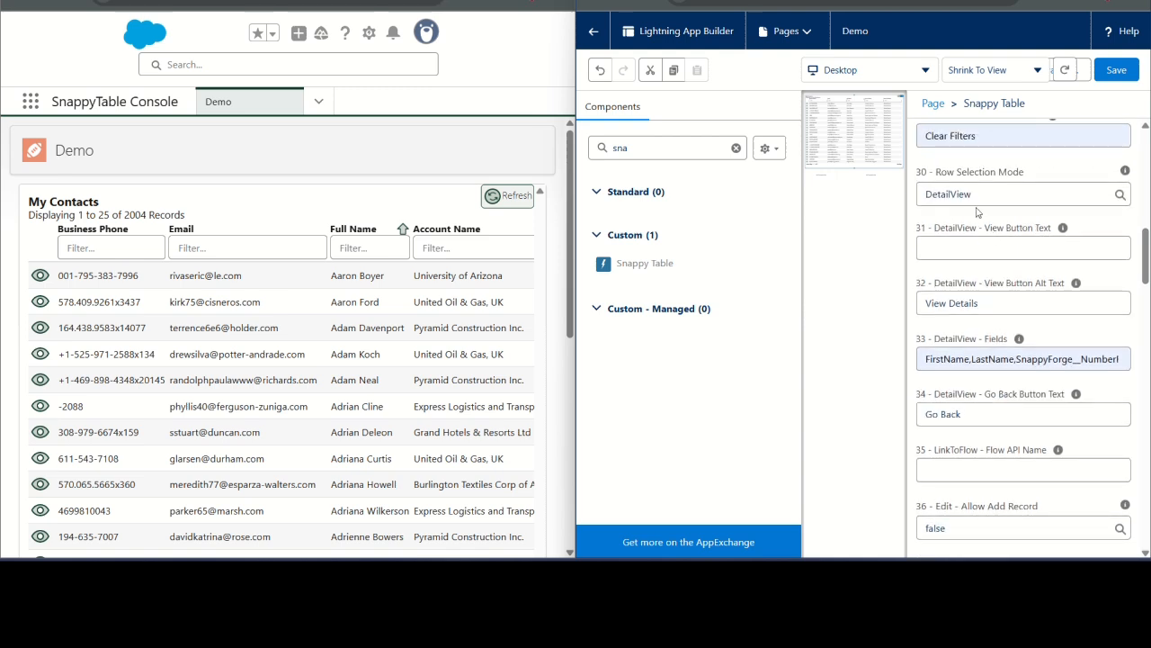
# Set the Snappy Table's Row Selection Mode to LinkToRecord and save the page.
pyautogui.click(975, 197)
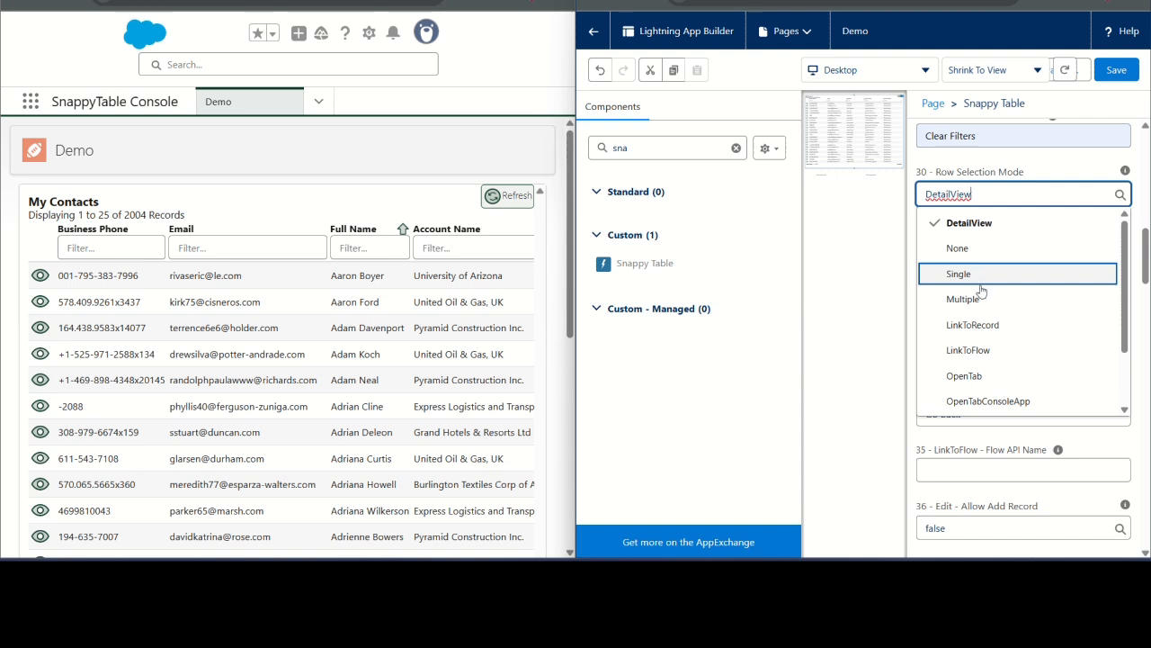
pyautogui.click(981, 324)
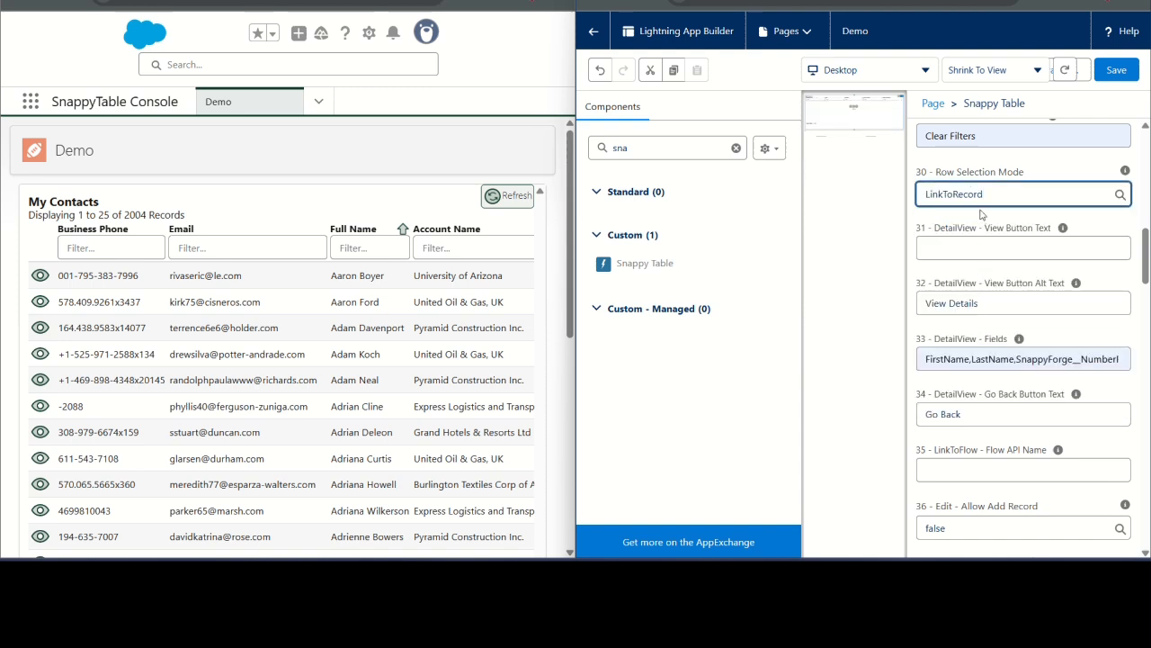
pyautogui.click(1107, 72)
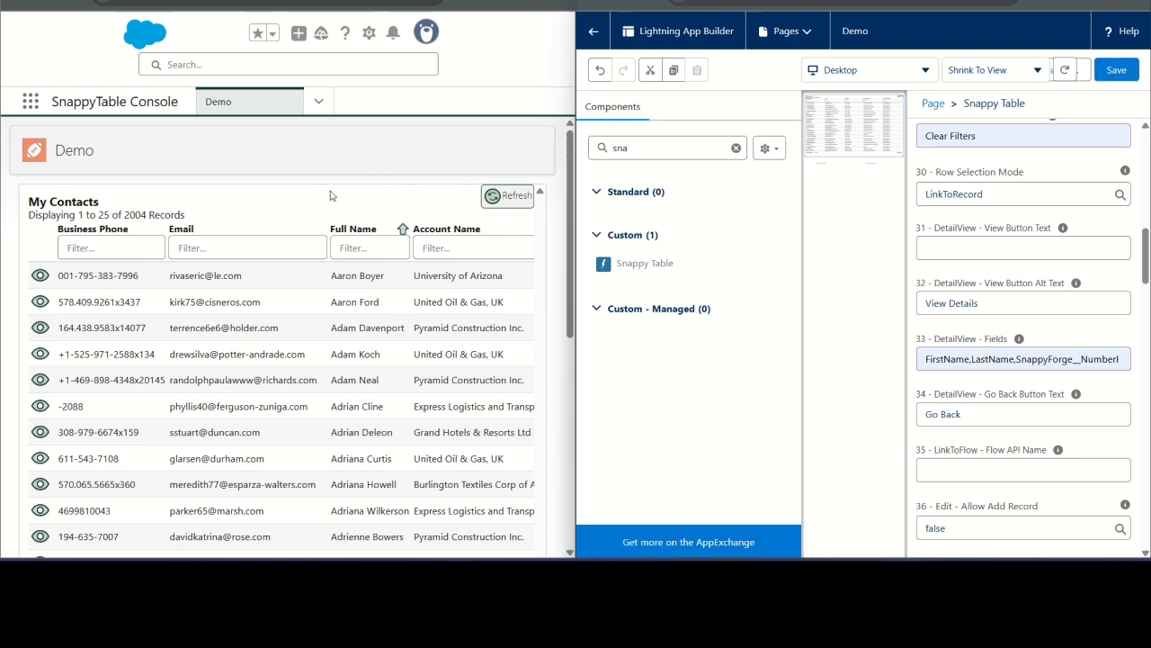
# Reload the Demo page, open the fifth contact's record from the My Contacts table, and close its tab.
pyautogui.click(77, 3)
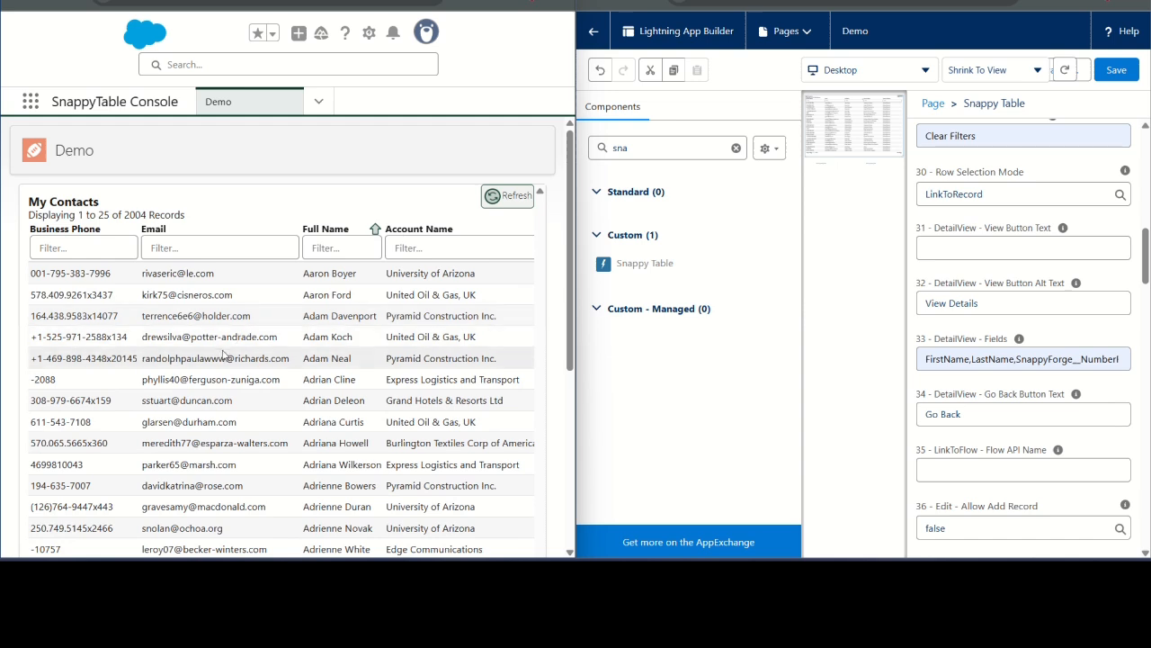
pyautogui.click(225, 357)
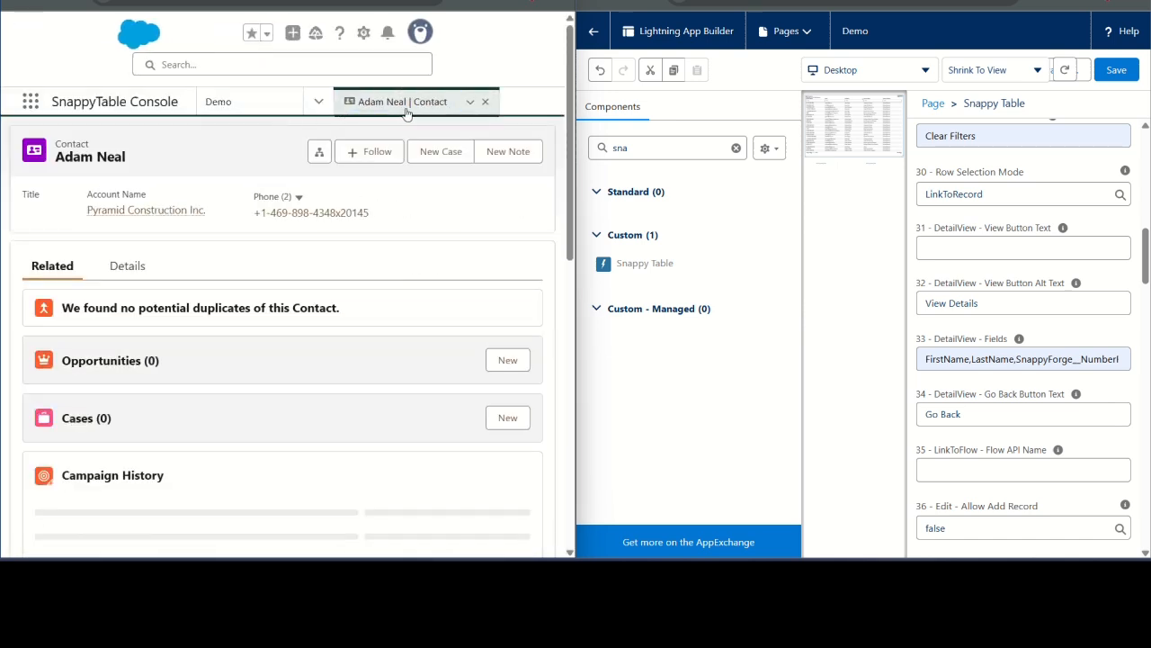
pyautogui.click(485, 103)
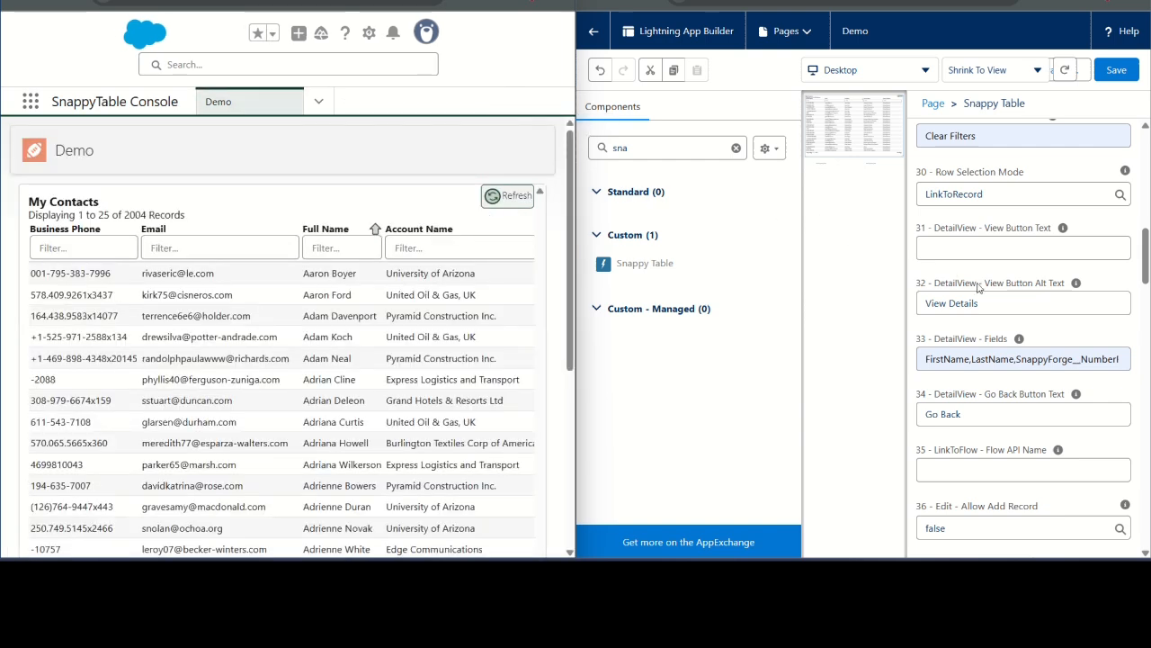
# Set the Row Selection Mode to OpenTabConsoleApp and the Object API Name to Account, and save the page.
pyautogui.click(969, 190)
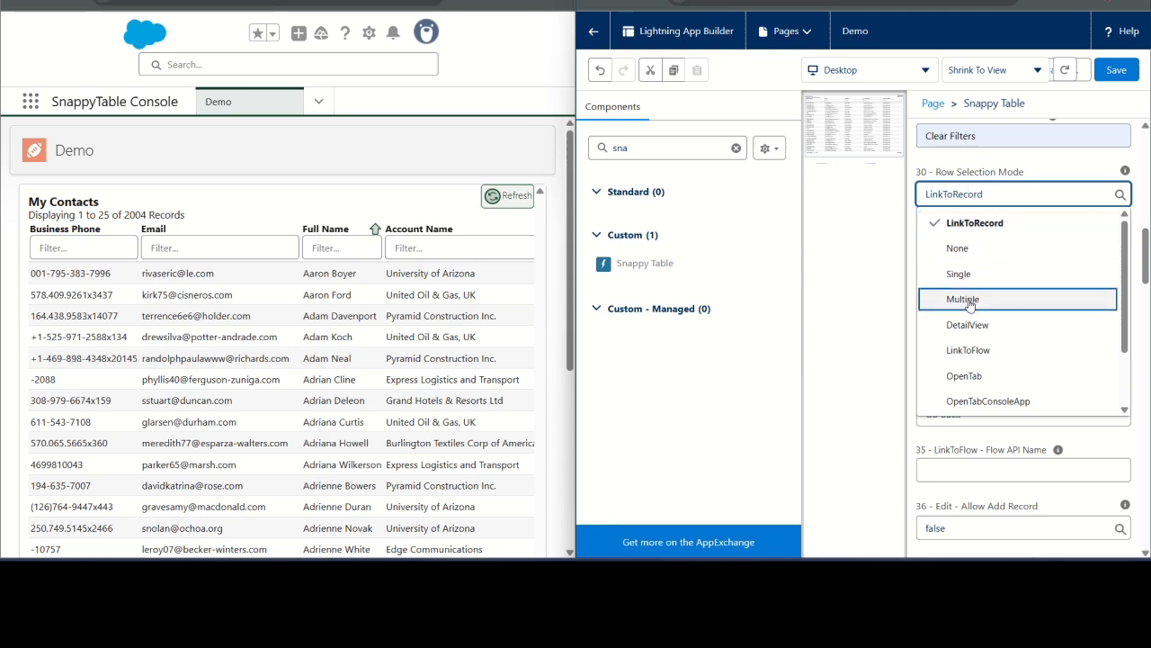
pyautogui.click(980, 402)
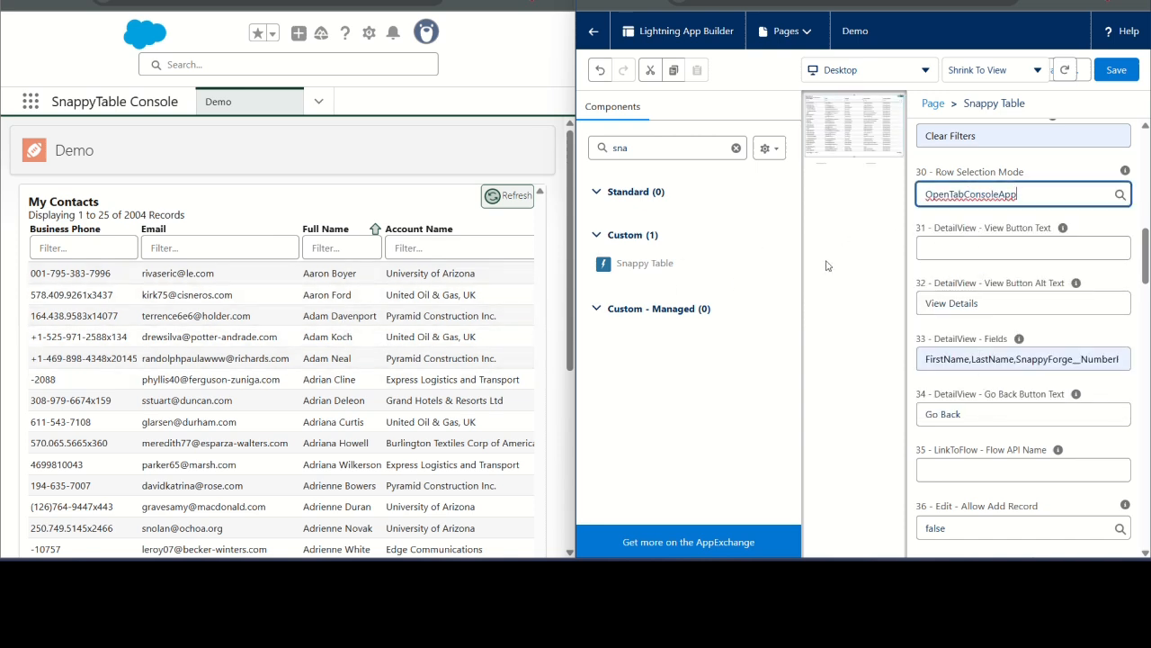
pyautogui.scroll(15, 983, 205)
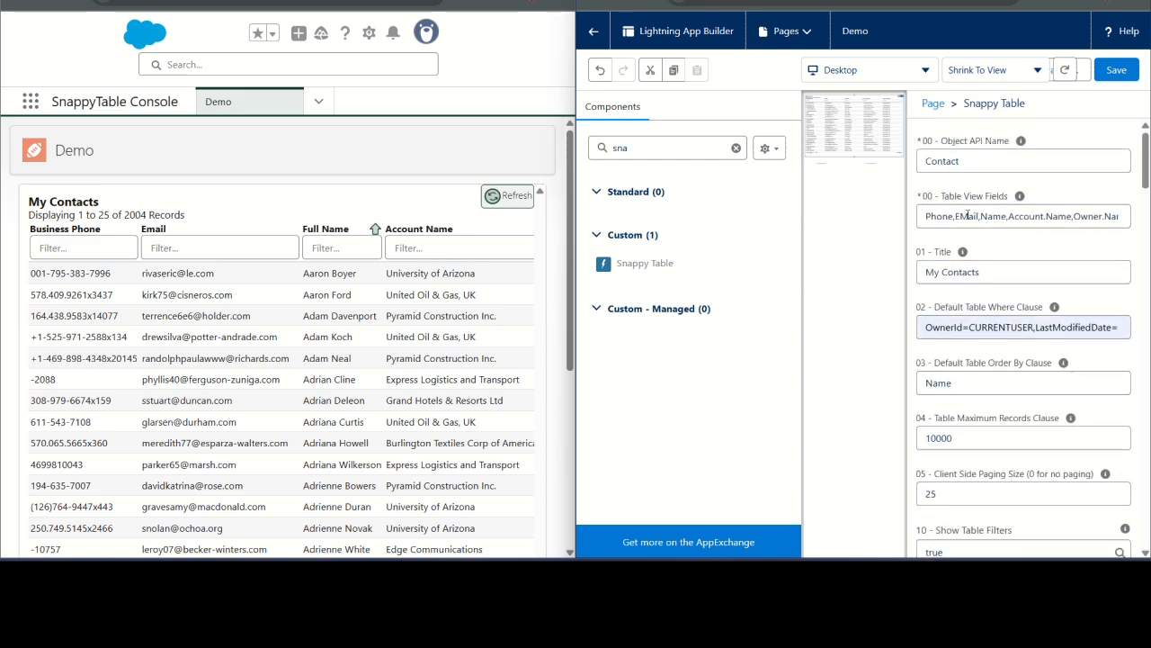
pyautogui.doubleClick(978, 160)
pyautogui.write('Account')
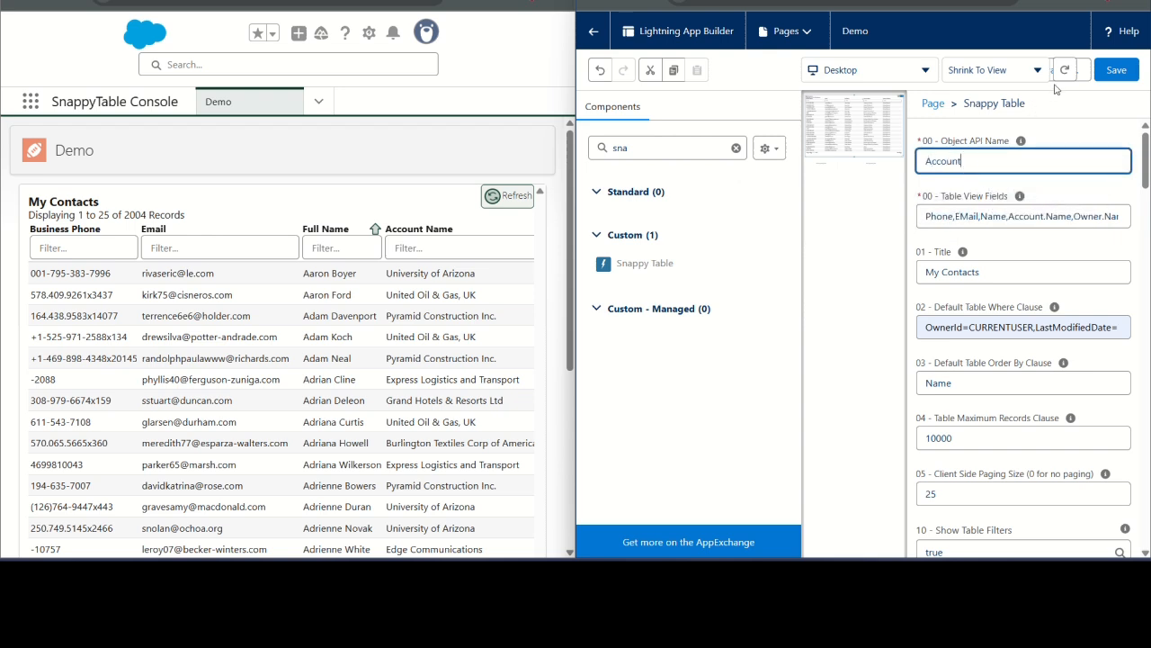
pyautogui.click(1116, 69)
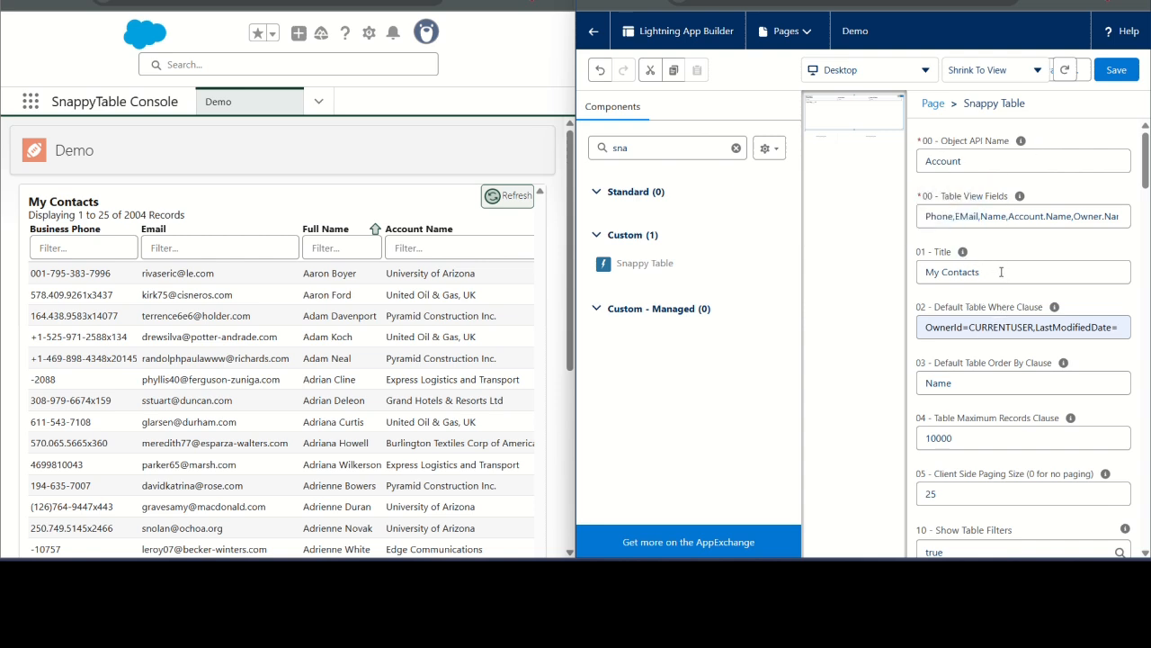
# Clear the Default Table Where Clause of the Snappy Table and save the page.
pyautogui.click(996, 327)
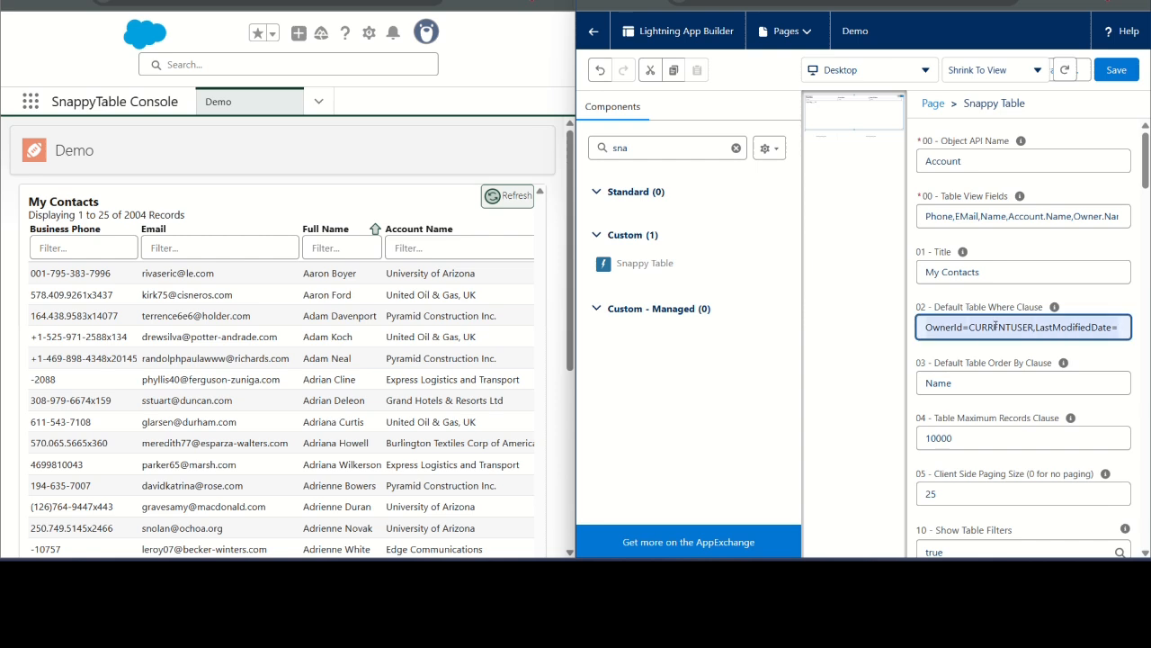
pyautogui.hotkey('ctrl', 'a')
pyautogui.press('BackSpace')
pyautogui.press('Tab')
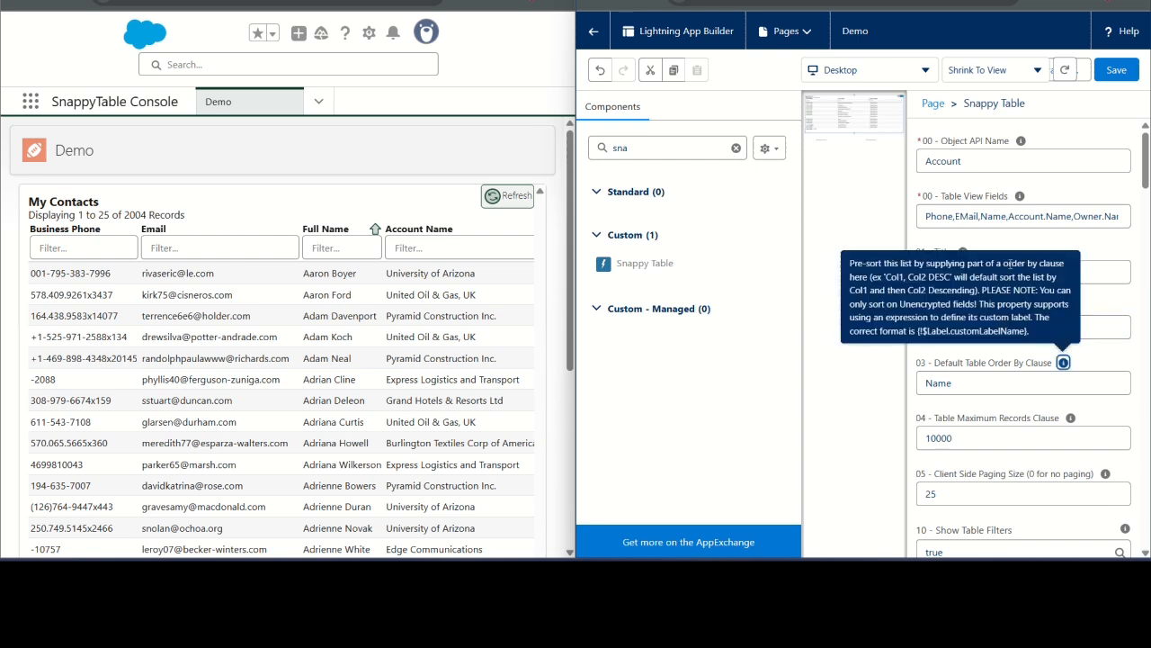
pyautogui.click(1116, 70)
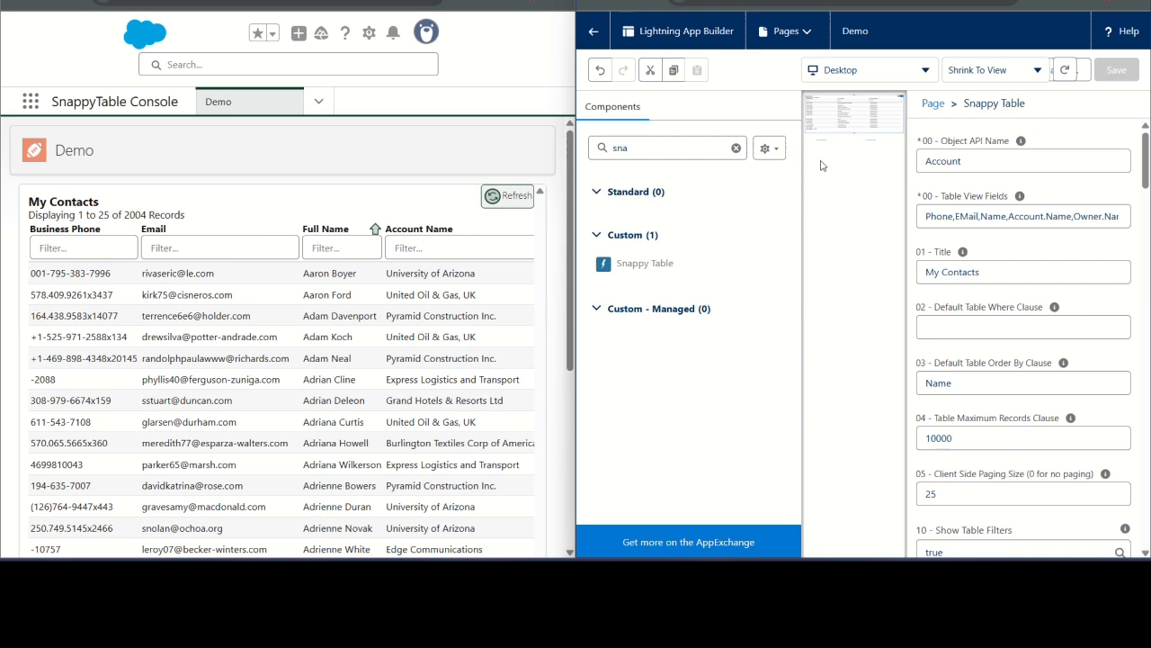
# Reload the Demo page and open the Grand Hotels & Resorts Ltd account from the table.
pyautogui.click(72, 1)
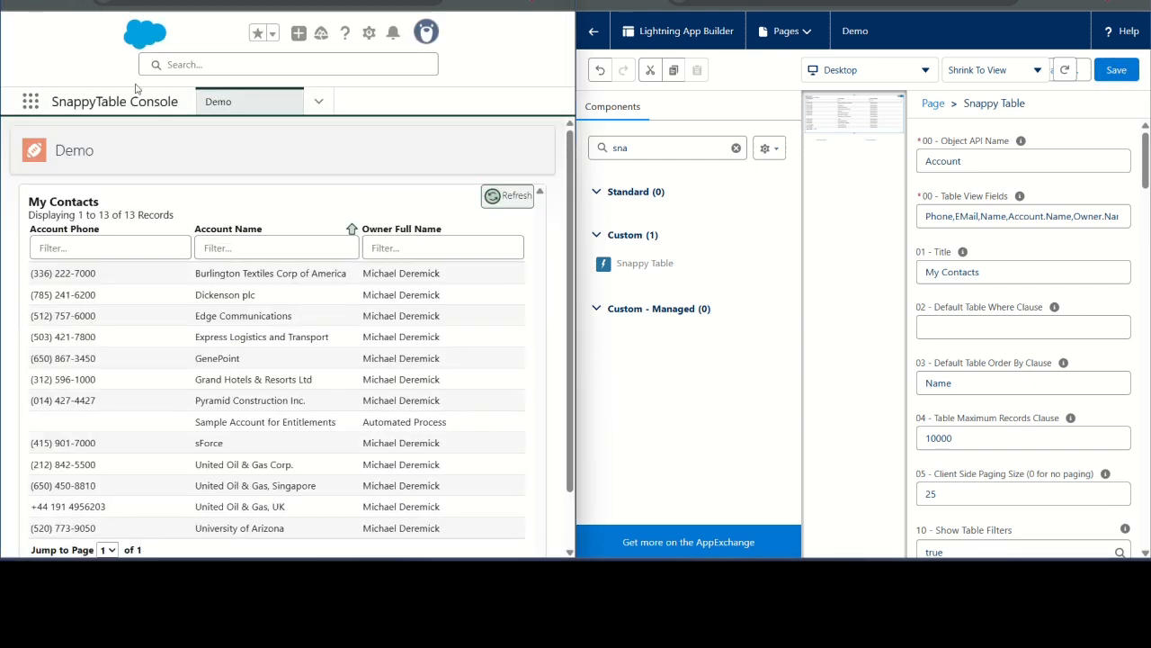
pyautogui.click(253, 379)
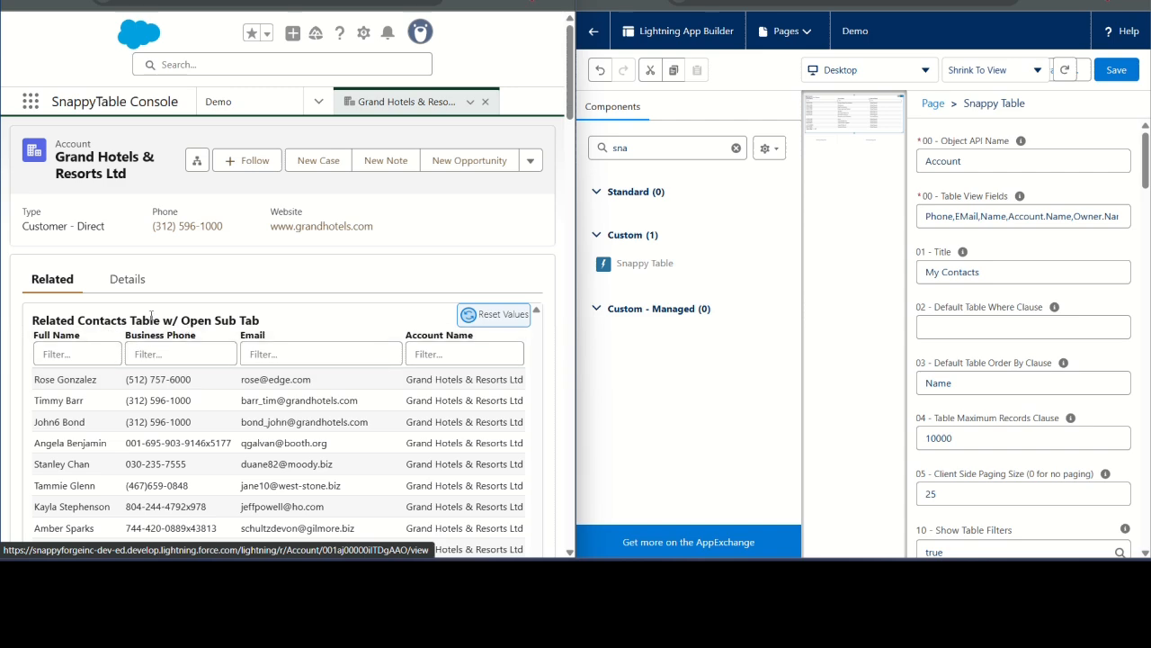
# Open the tenth contact from the Grand Hotels & Resorts Ltd related contacts table, and close the account's tab.
pyautogui.scroll(-3, 247, 337)
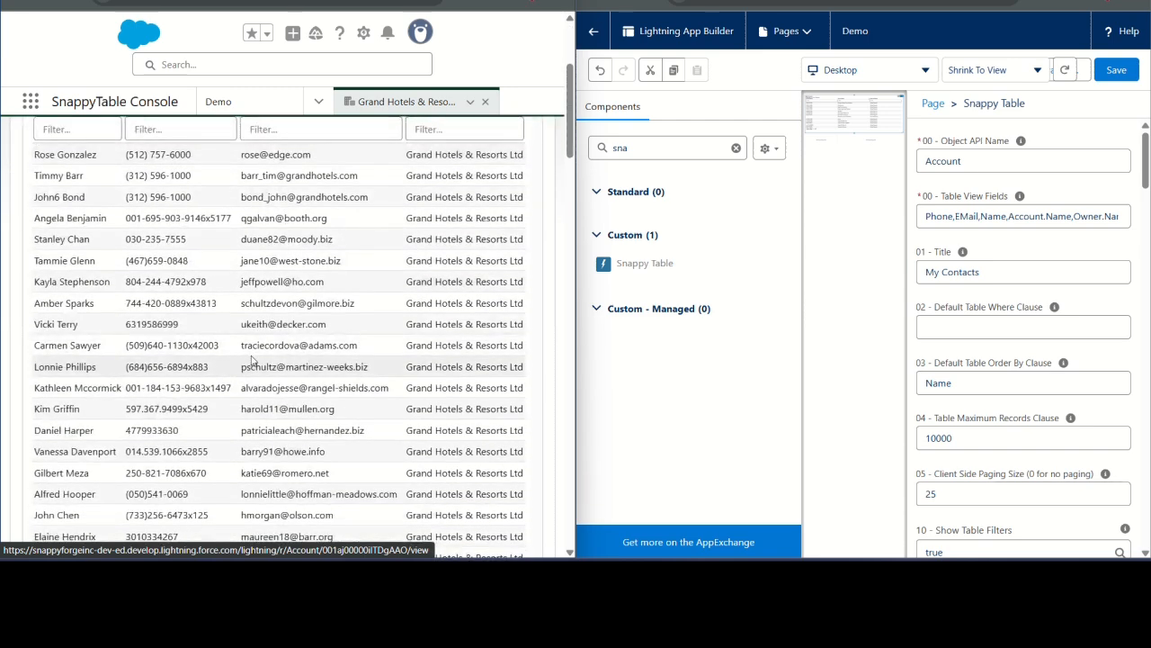
pyautogui.click(261, 346)
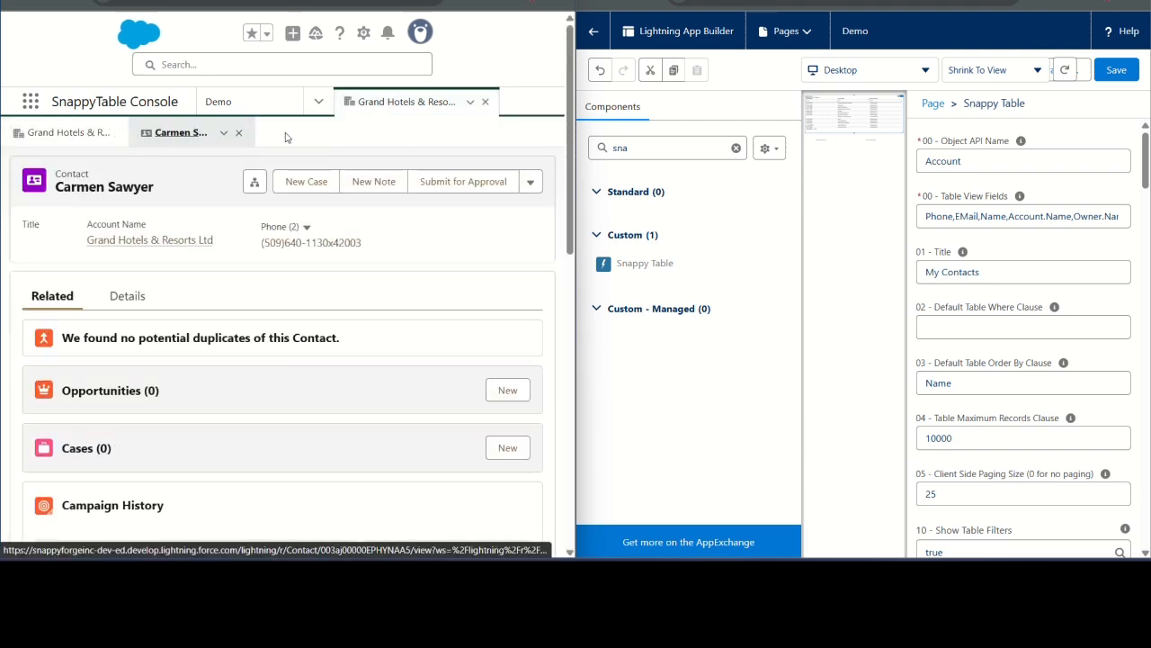
pyautogui.click(484, 102)
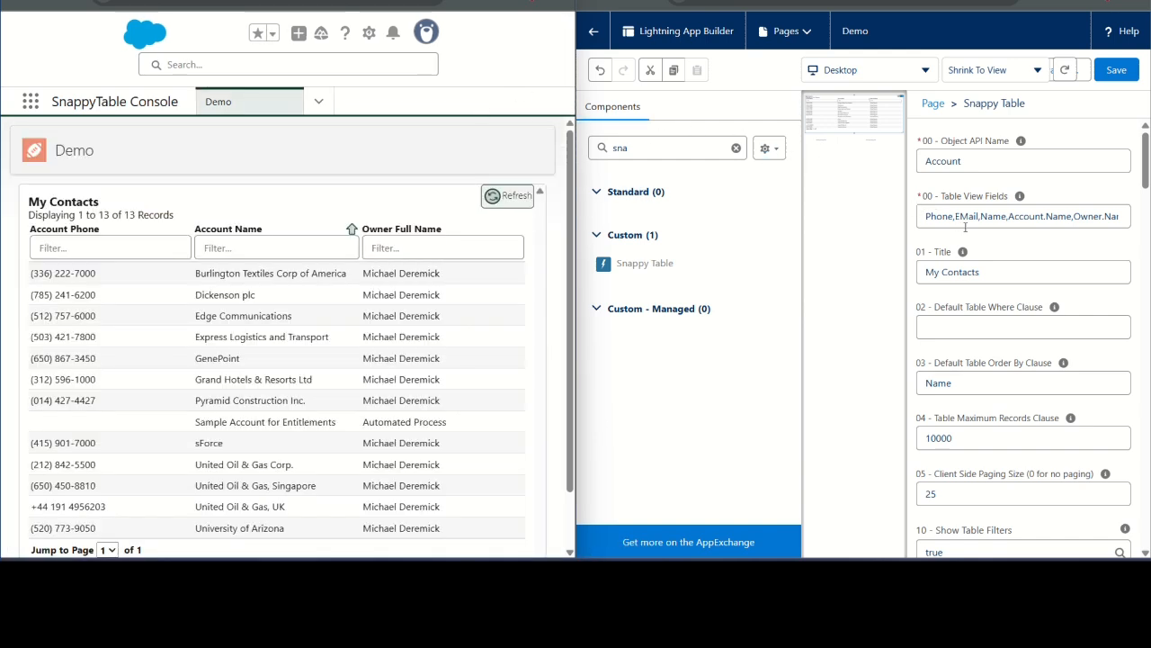
# Set the Snappy Table's Row Selection Mode to OpenTab and save the page.
pyautogui.scroll(-2, 998, 321)
pyautogui.scroll(-6, 998, 321)
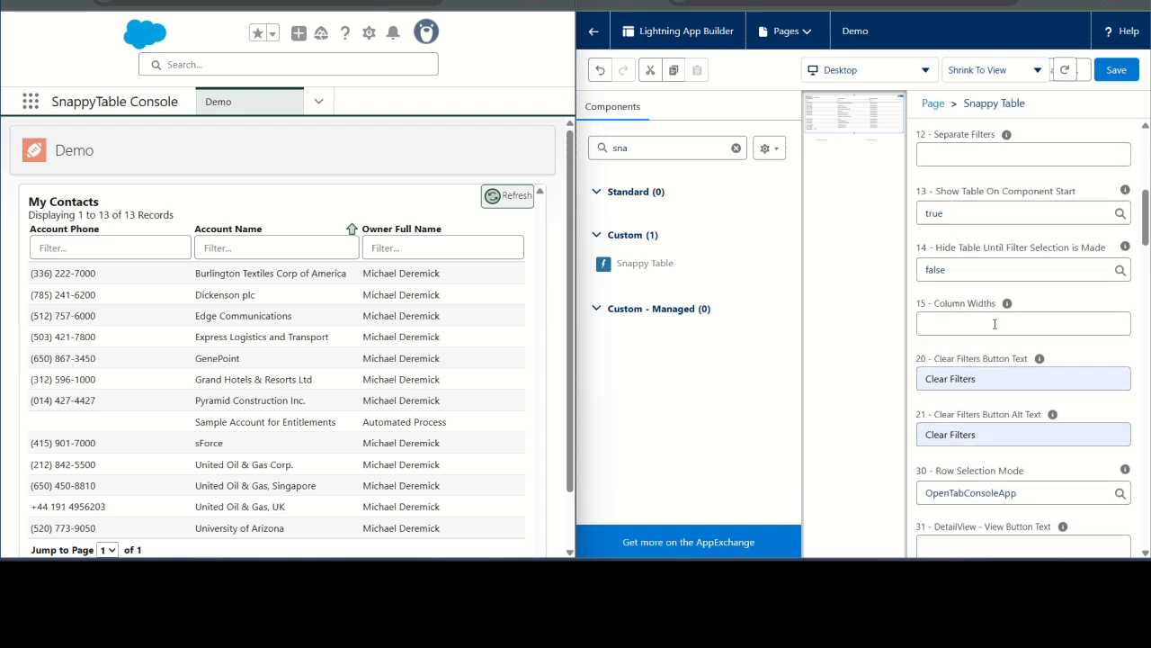
pyautogui.click(985, 194)
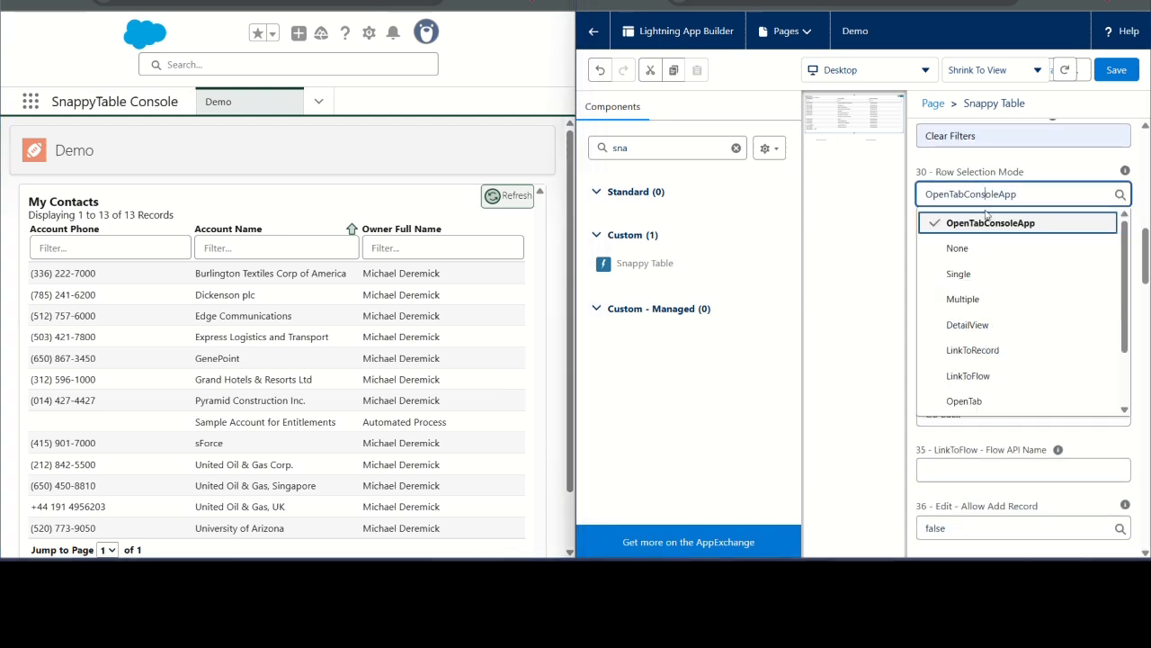
pyautogui.click(963, 398)
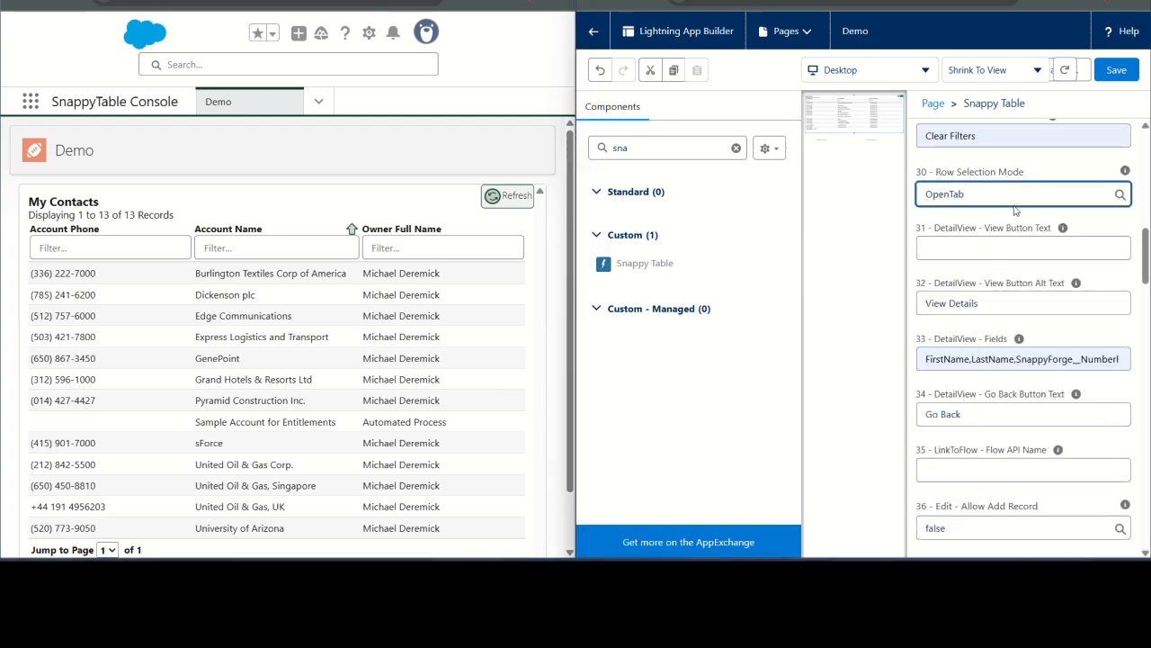
pyautogui.click(1114, 74)
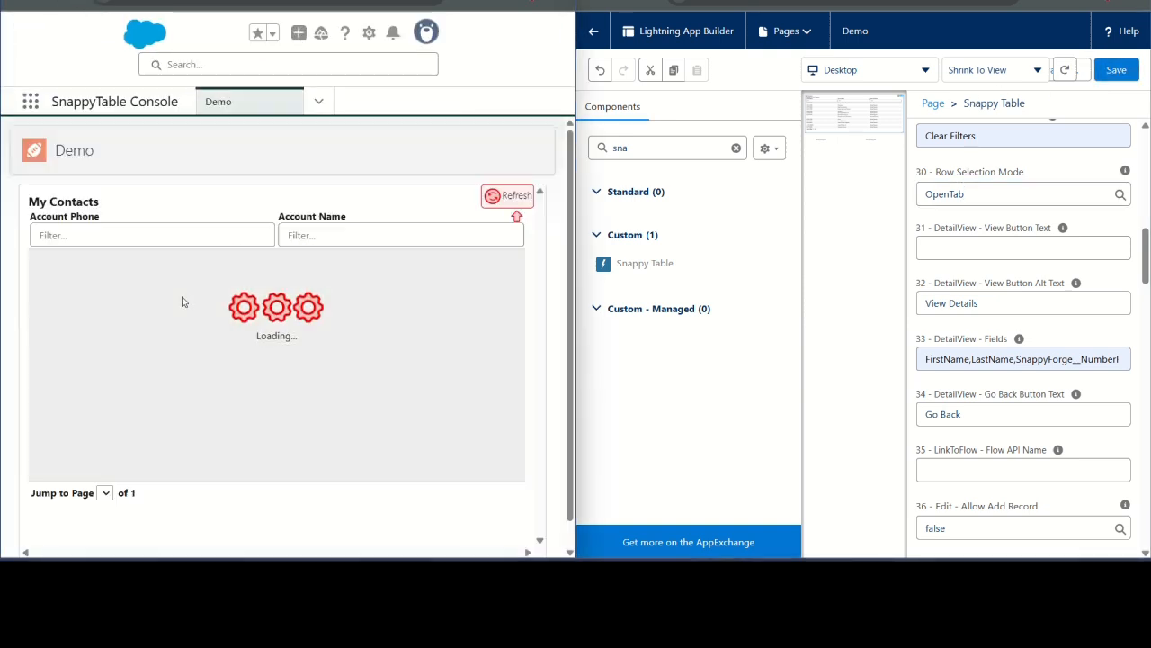
# Open the Grand Hotels & Resorts Ltd account from the Demo page's table and close its tab.
pyautogui.click(259, 373)
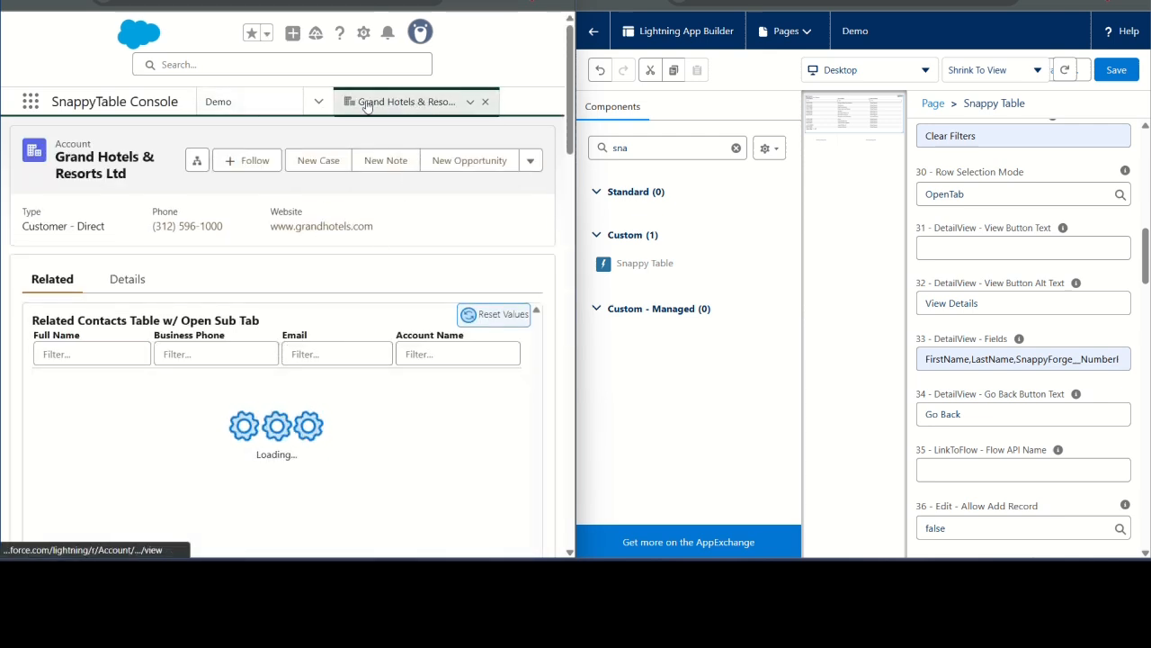
pyautogui.click(485, 102)
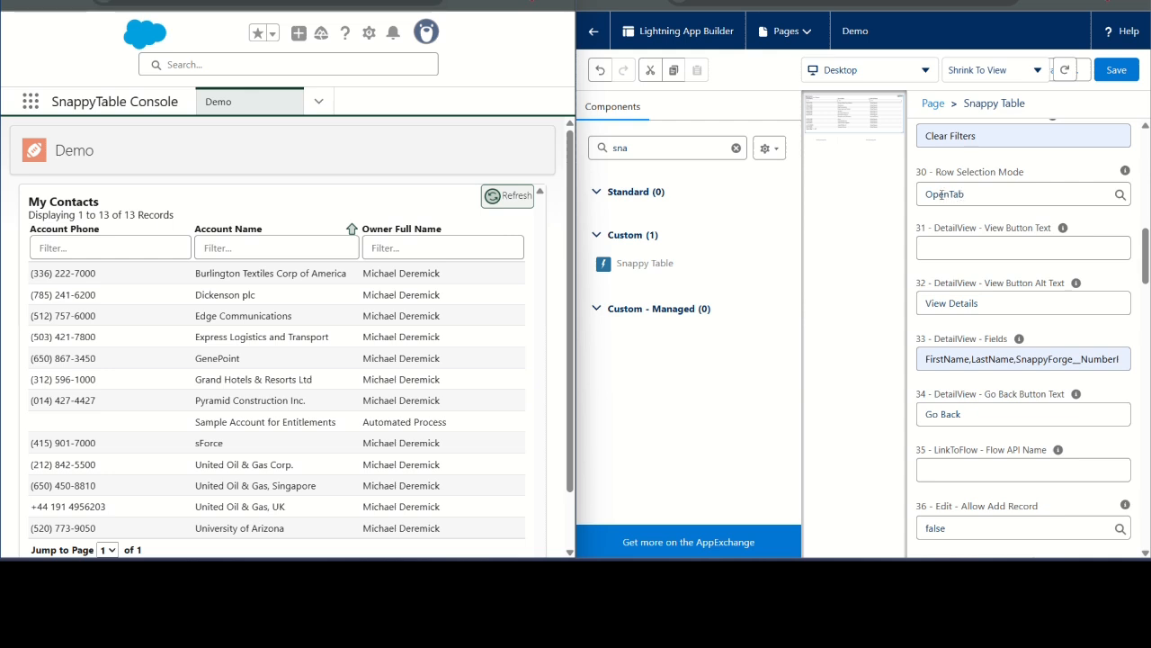
pyautogui.click(1012, 198)
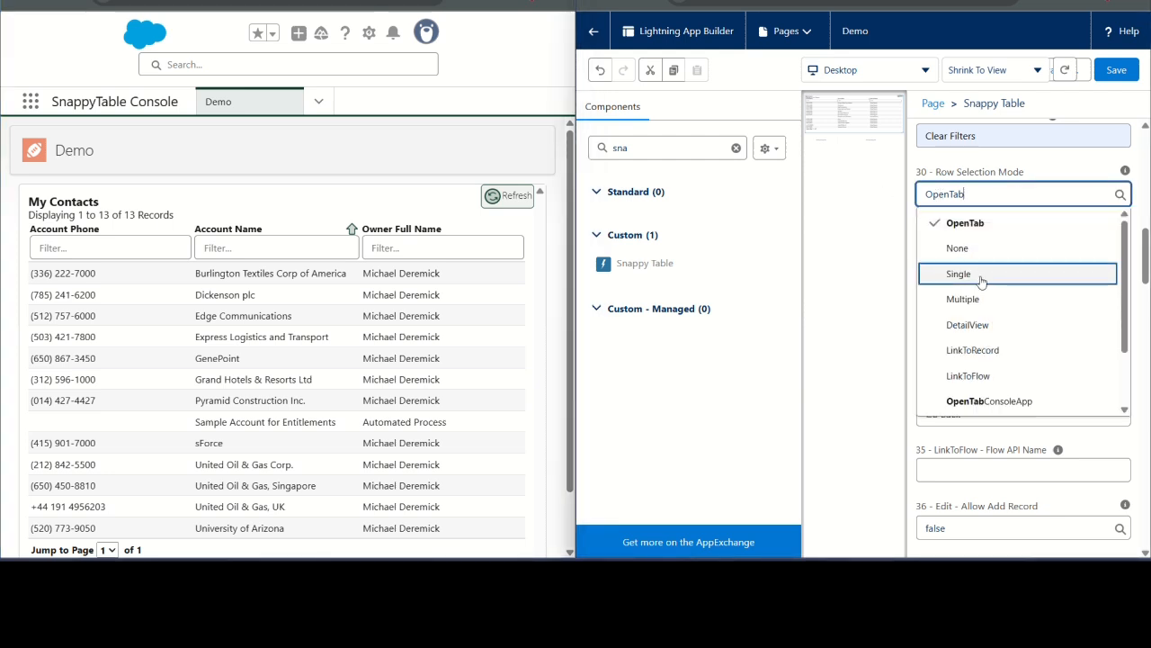
pyautogui.scroll(-1, 1036, 349)
pyautogui.scroll(-2, 1037, 349)
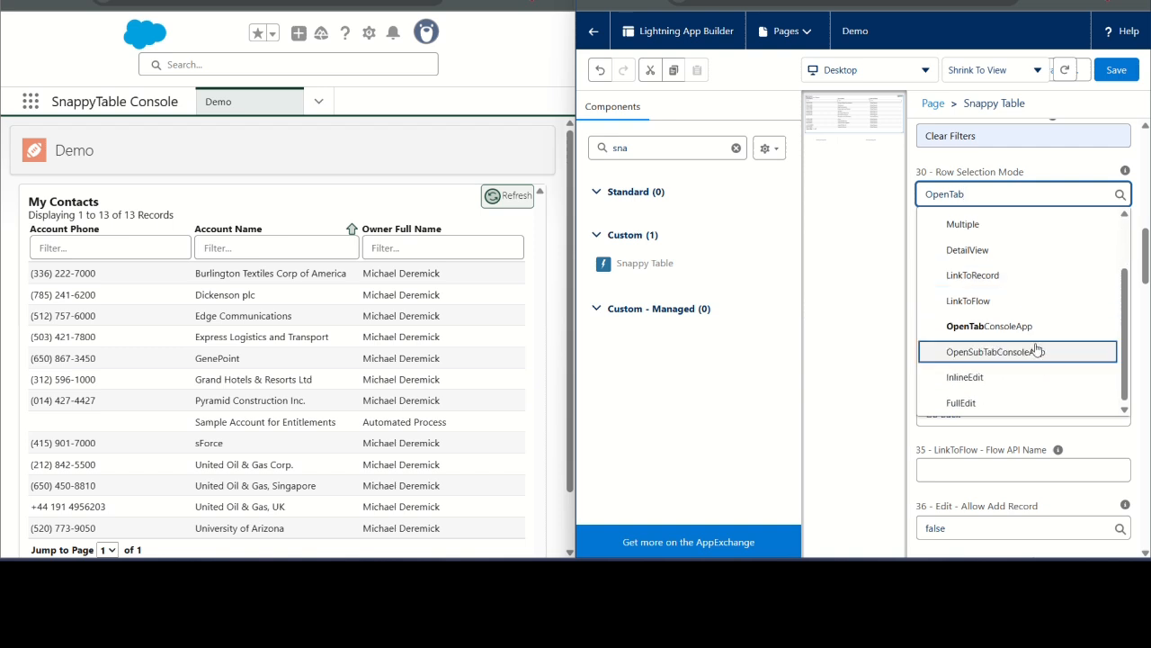
pyautogui.click(1005, 172)
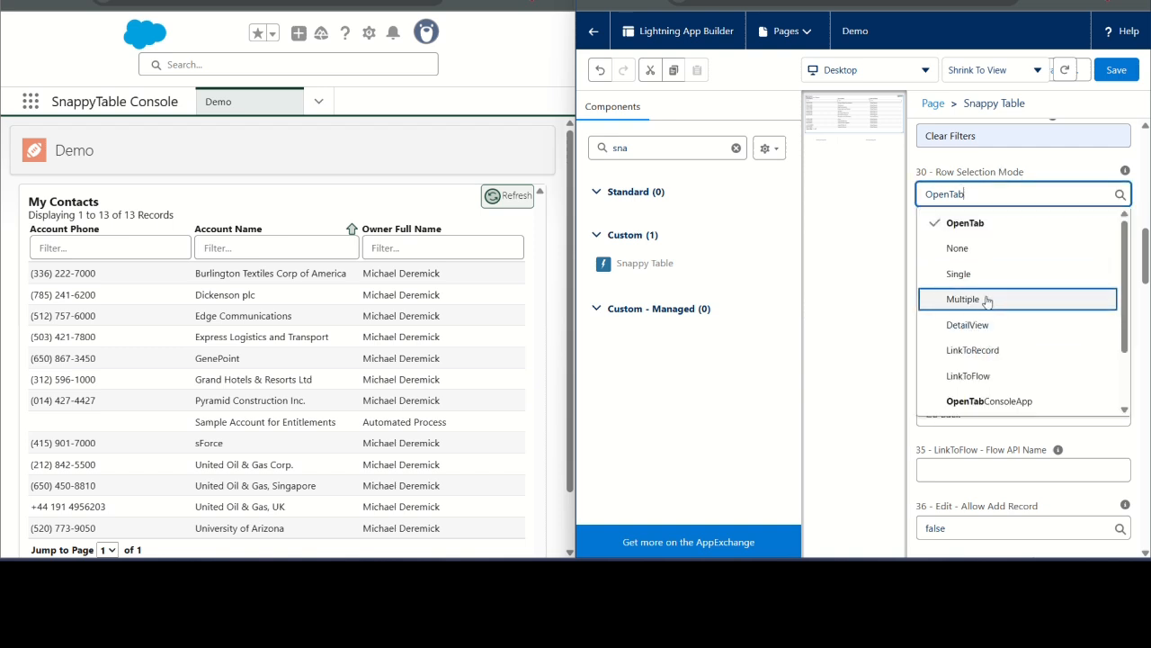
pyautogui.click(1000, 168)
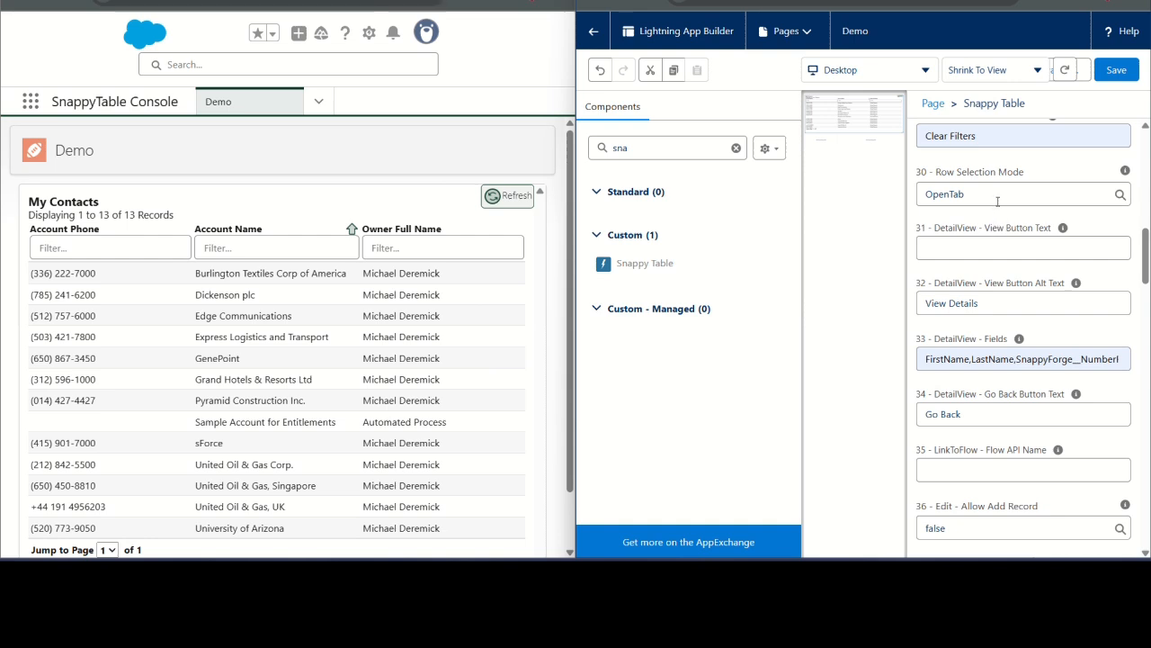
# Set the Snappy Table's Row Selection Mode to InlineEdit and save the page.
pyautogui.click(997, 196)
pyautogui.scroll(-2, 992, 270)
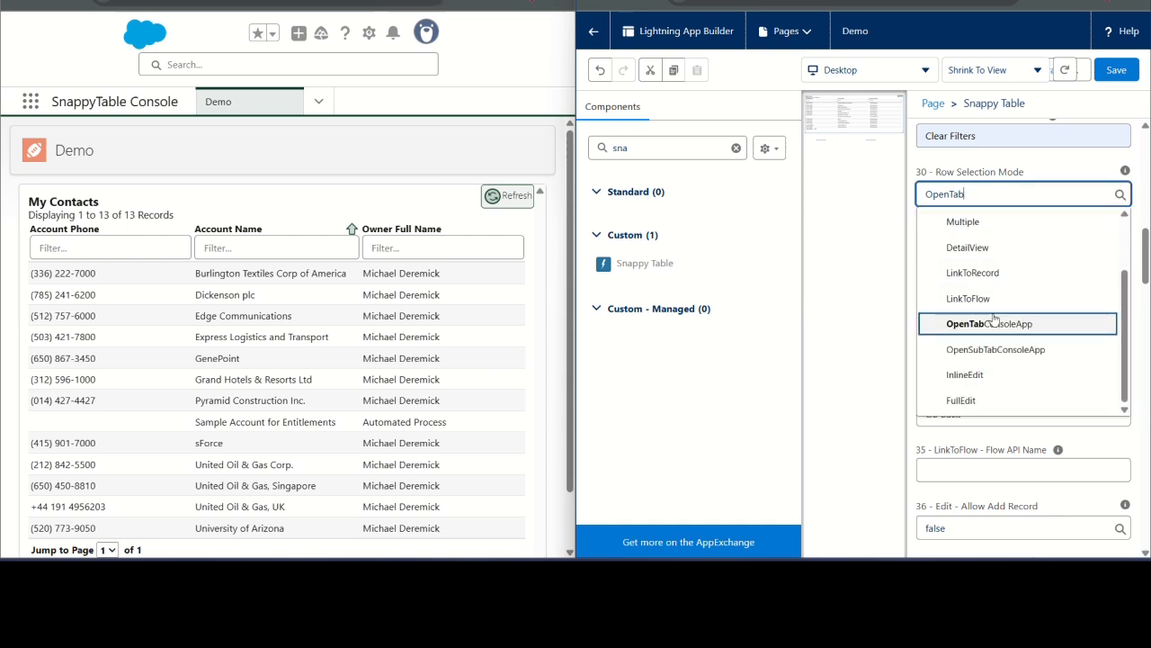
pyautogui.click(994, 376)
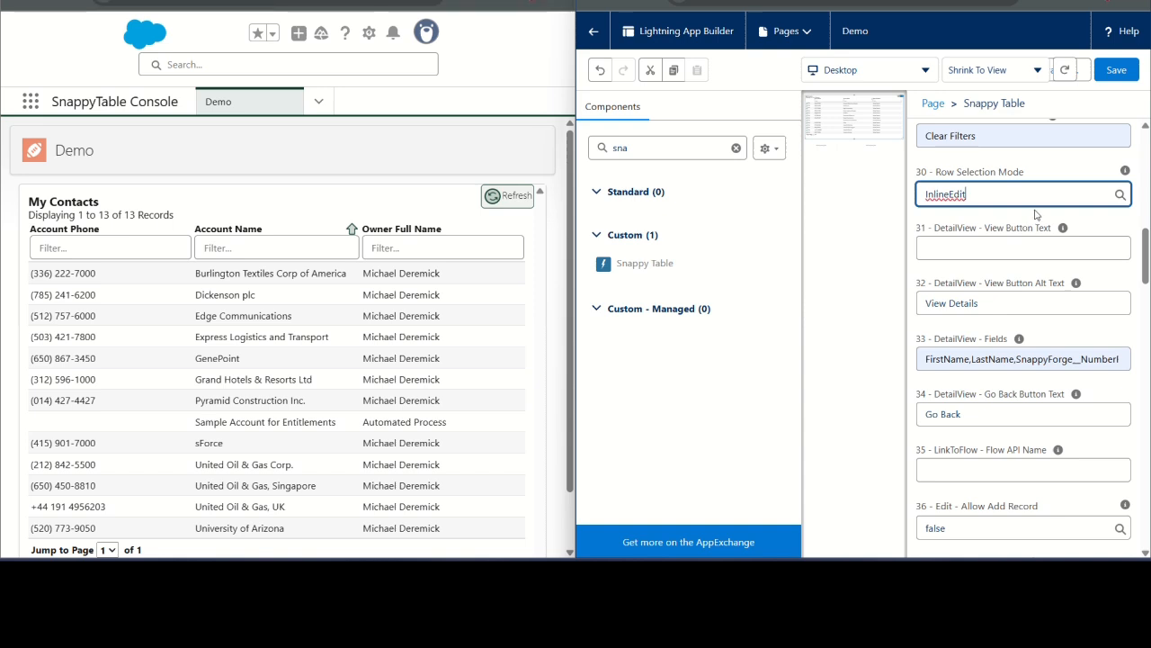
pyautogui.click(1113, 74)
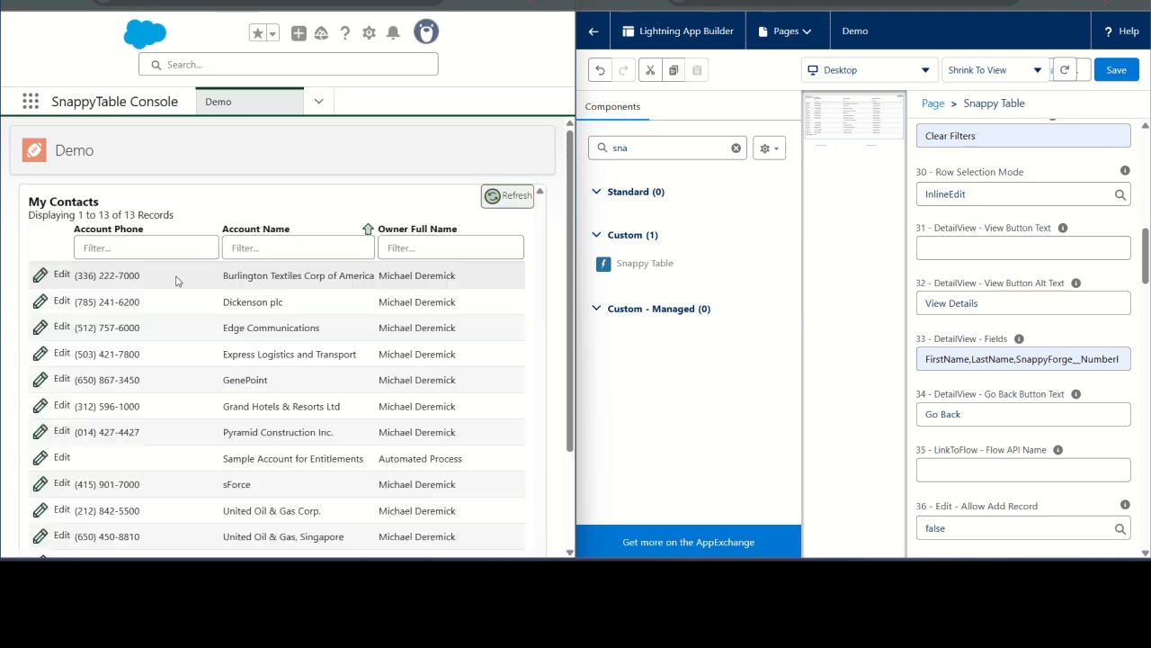
# Set the Snappy Table's Object API Name to Contact and save the page.
pyautogui.scroll(10, 967, 189)
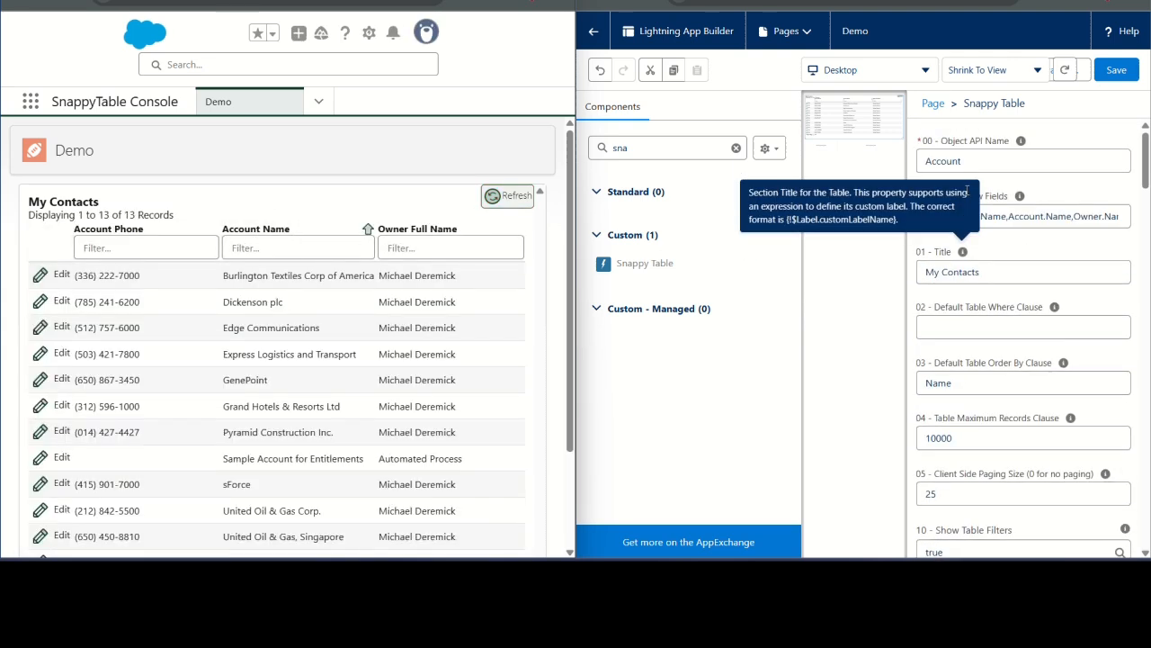
pyautogui.doubleClick(974, 159)
pyautogui.write('Contact')
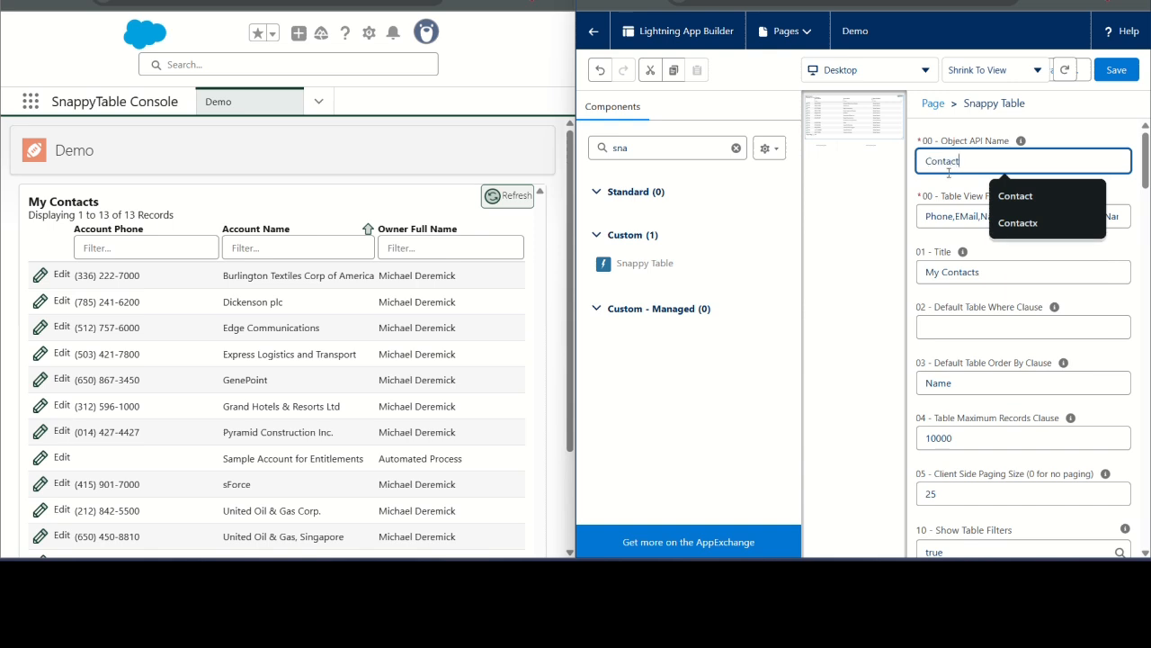
pyautogui.click(946, 178)
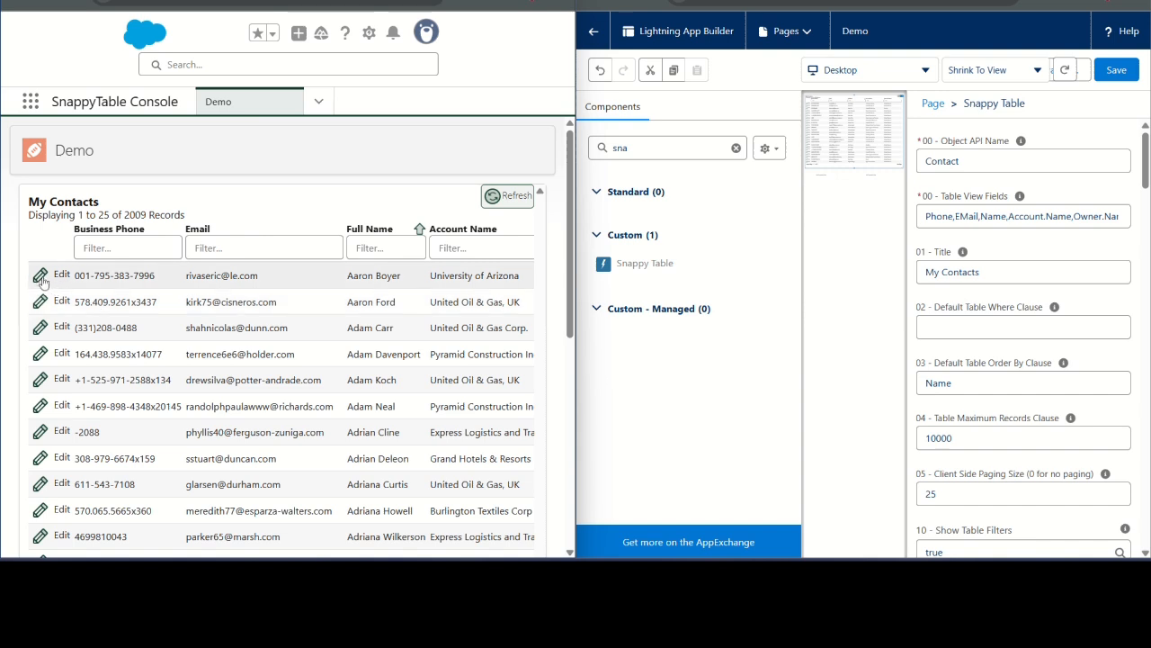
# Start inline editing of the sixth contact in the My Contacts table and change its owner to Test User.
pyautogui.click(56, 407)
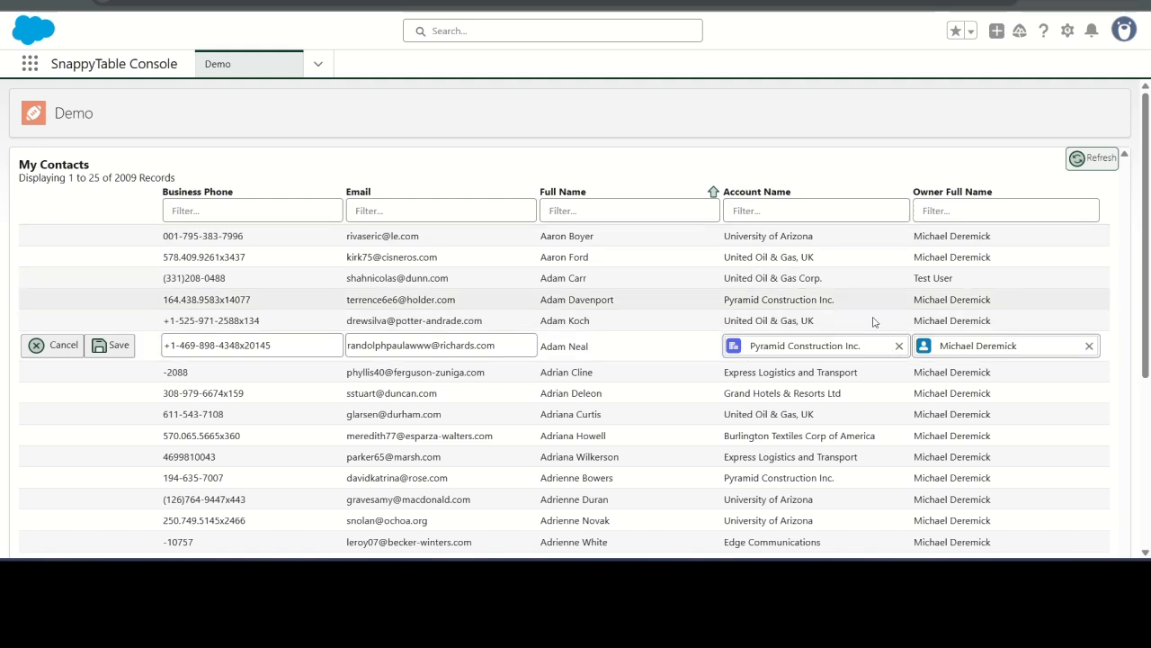
pyautogui.click(1090, 347)
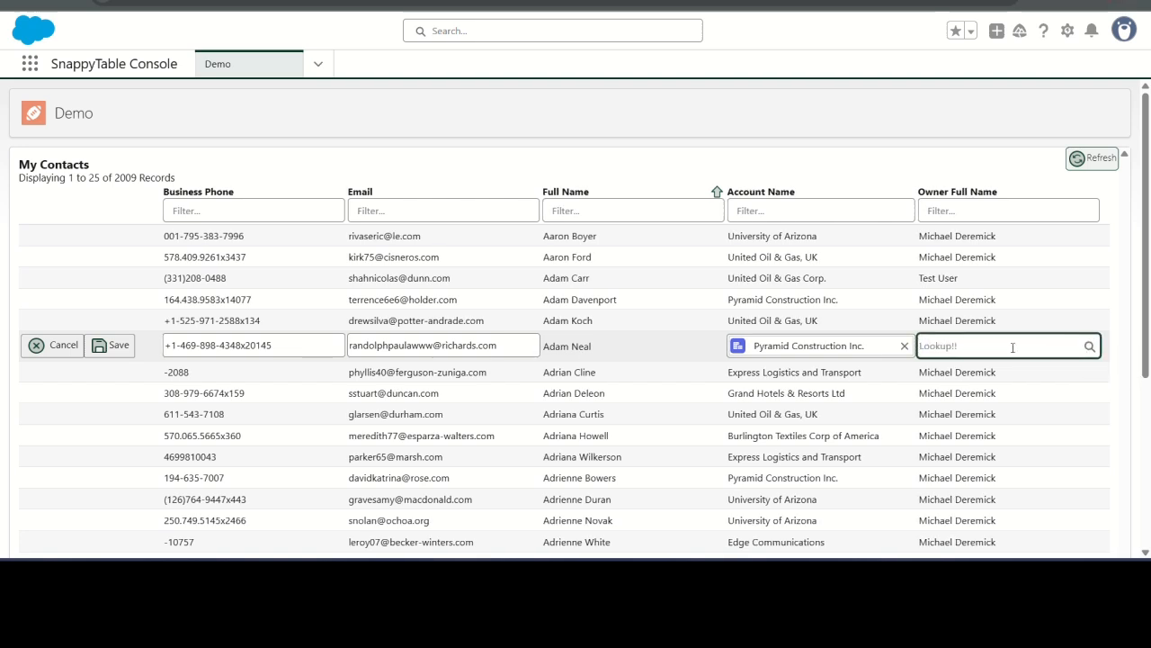
pyautogui.write('Te')
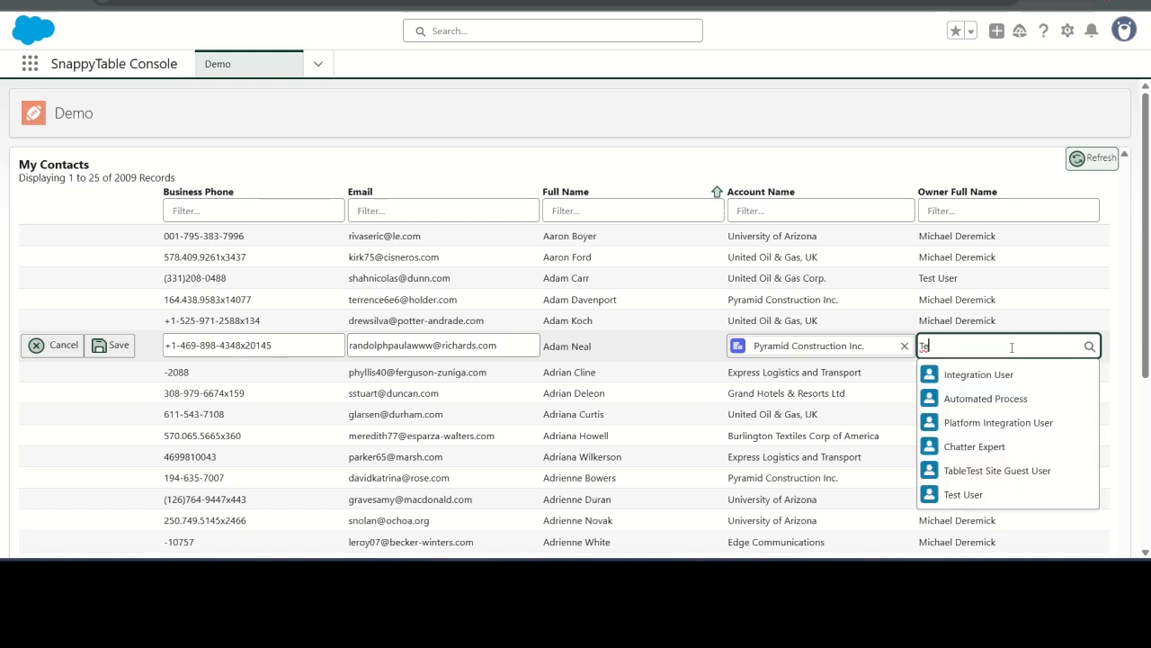
pyautogui.write('s')
pyautogui.click(978, 396)
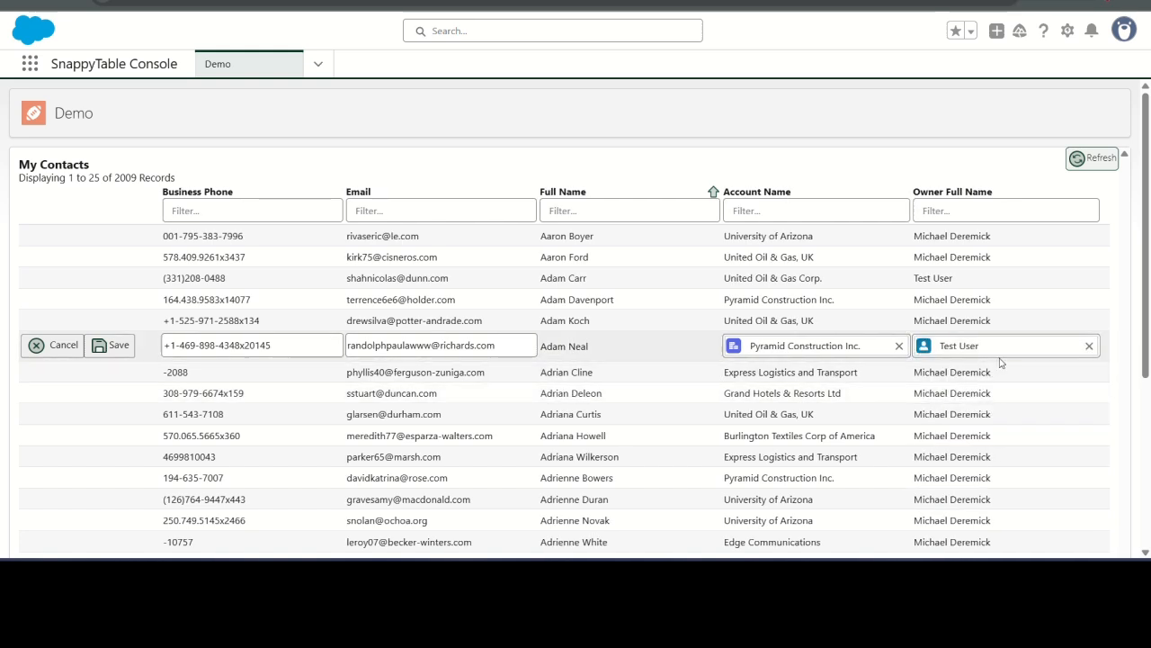
# Change the account of the contact being edited to Edge Communications.
pyautogui.click(898, 346)
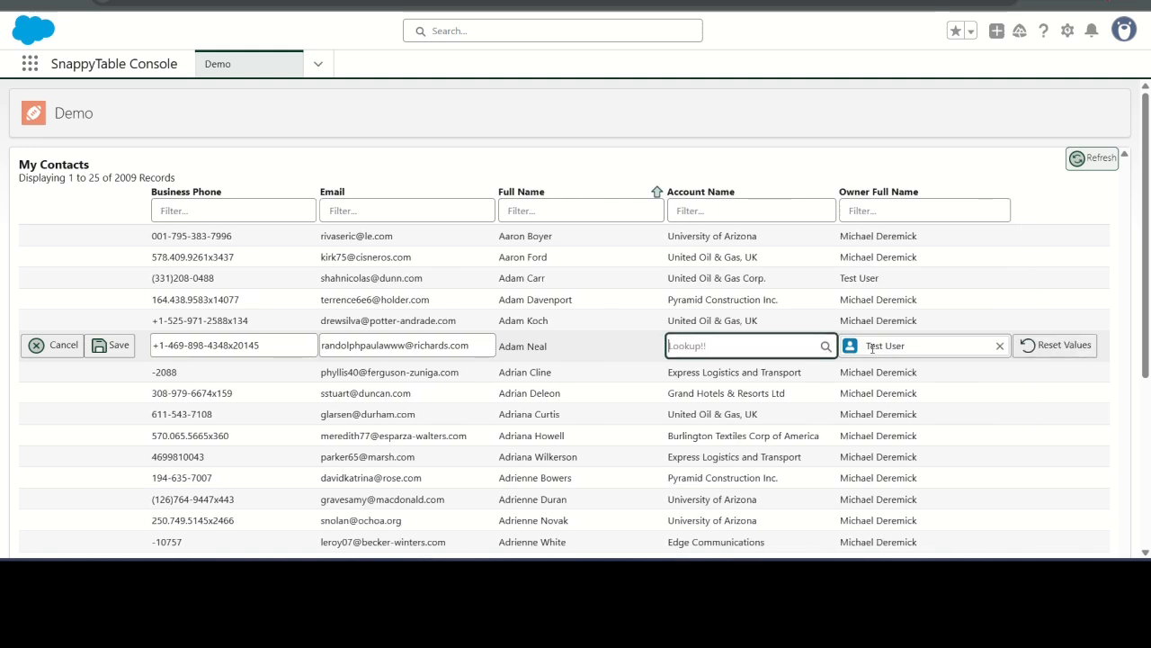
pyautogui.write('Uni')
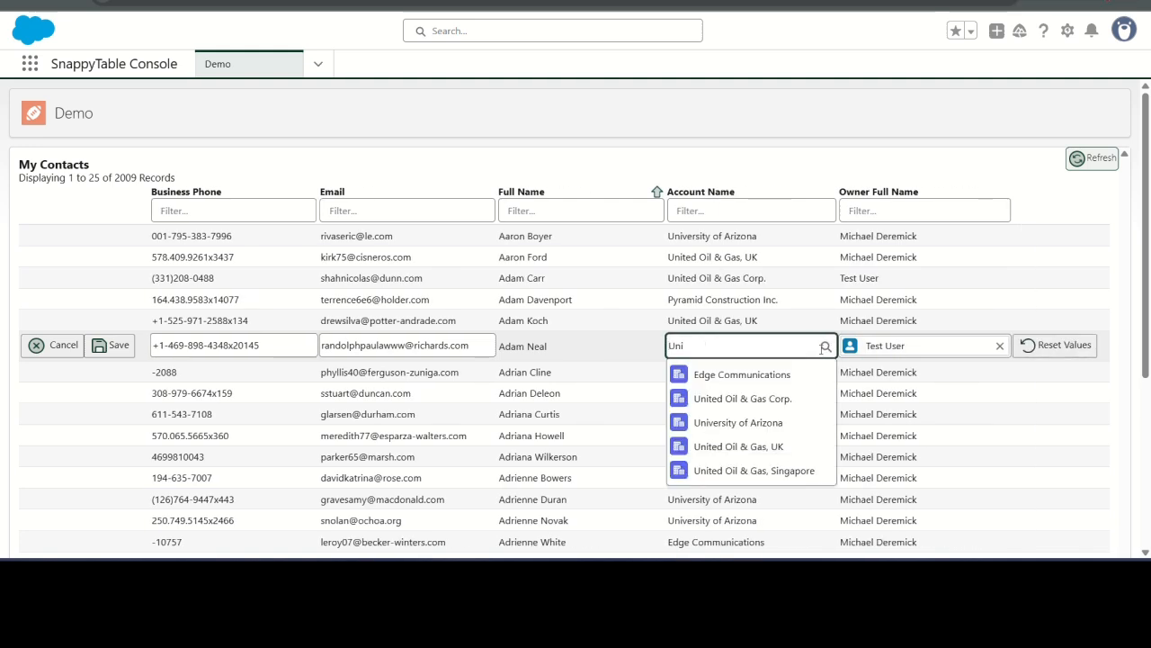
pyautogui.click(741, 374)
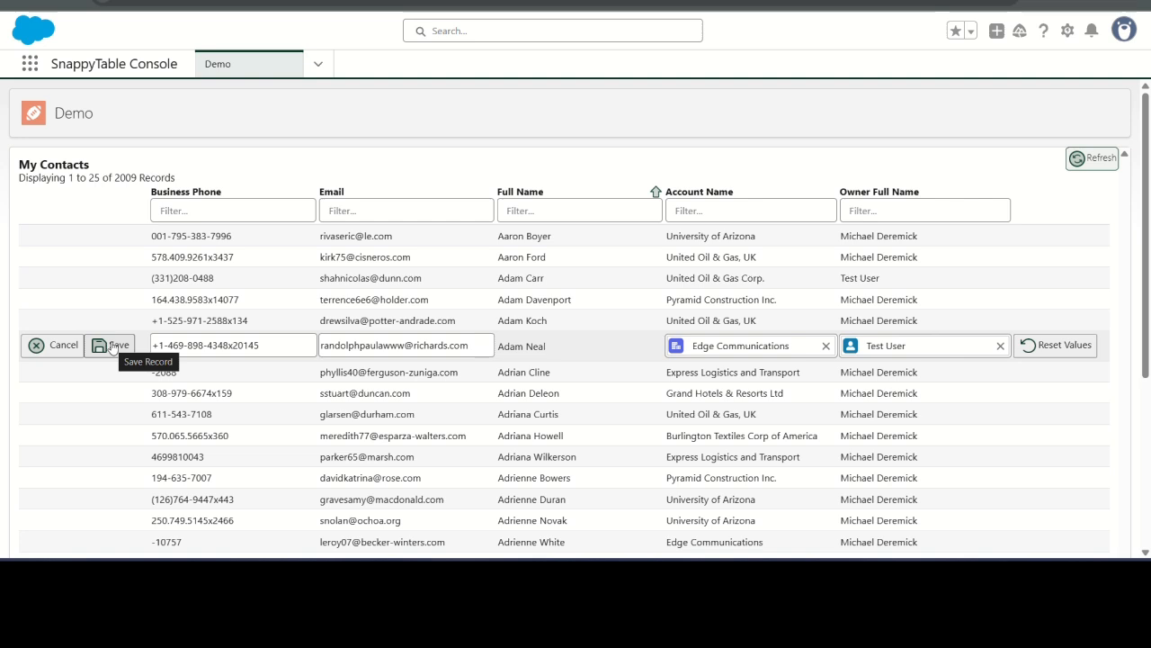
# Reset the edited contact's values, append a 6 to its business phone number, and save the record.
pyautogui.click(1057, 345)
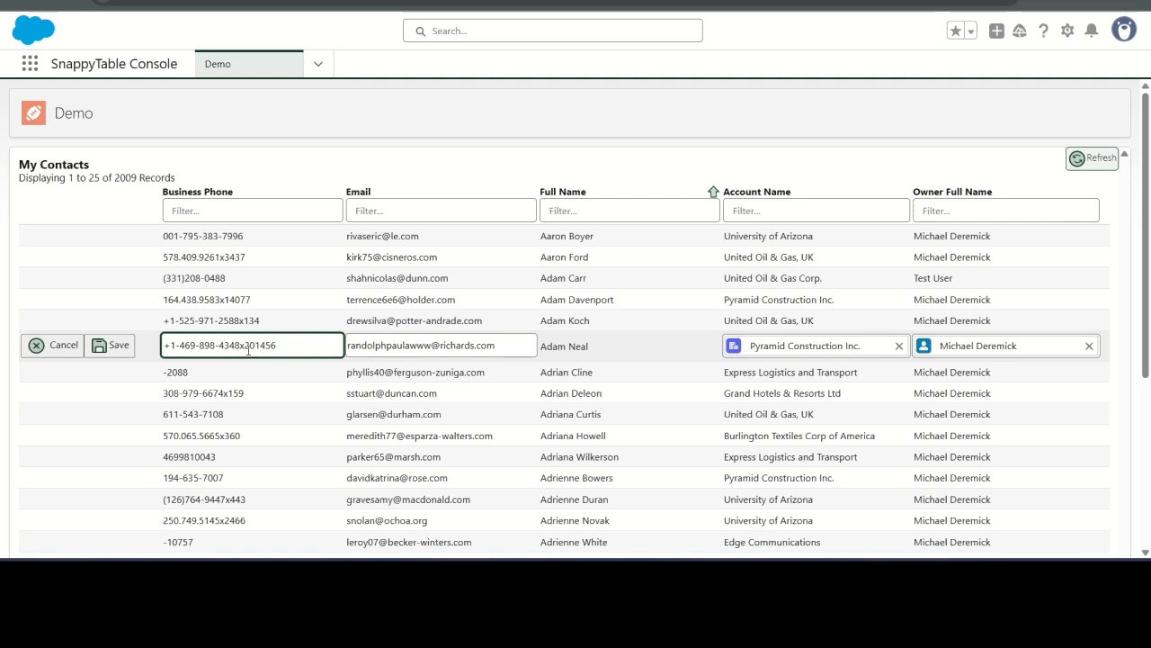
pyautogui.click(112, 350)
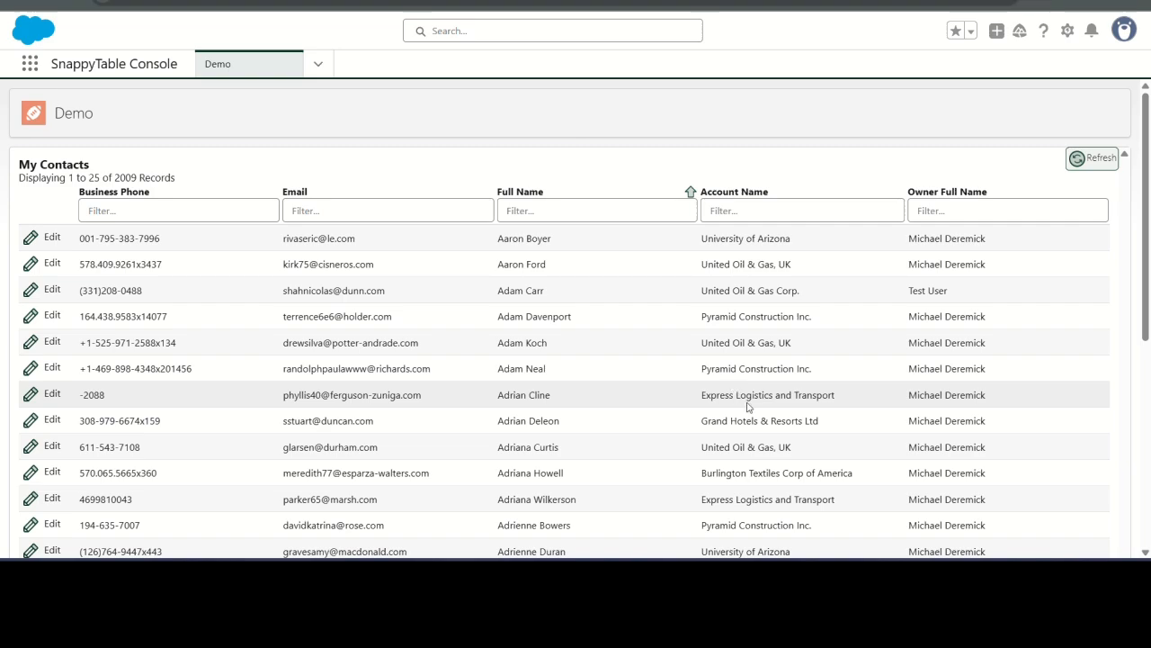
pyautogui.scroll(-5, 771, 393)
pyautogui.scroll(5, 748, 307)
# Switch to the Lightning App Builder window and append DoNotCall and Birthdate to the Snappy Table's Table View Fields.
pyautogui.moveTo(660, 577)
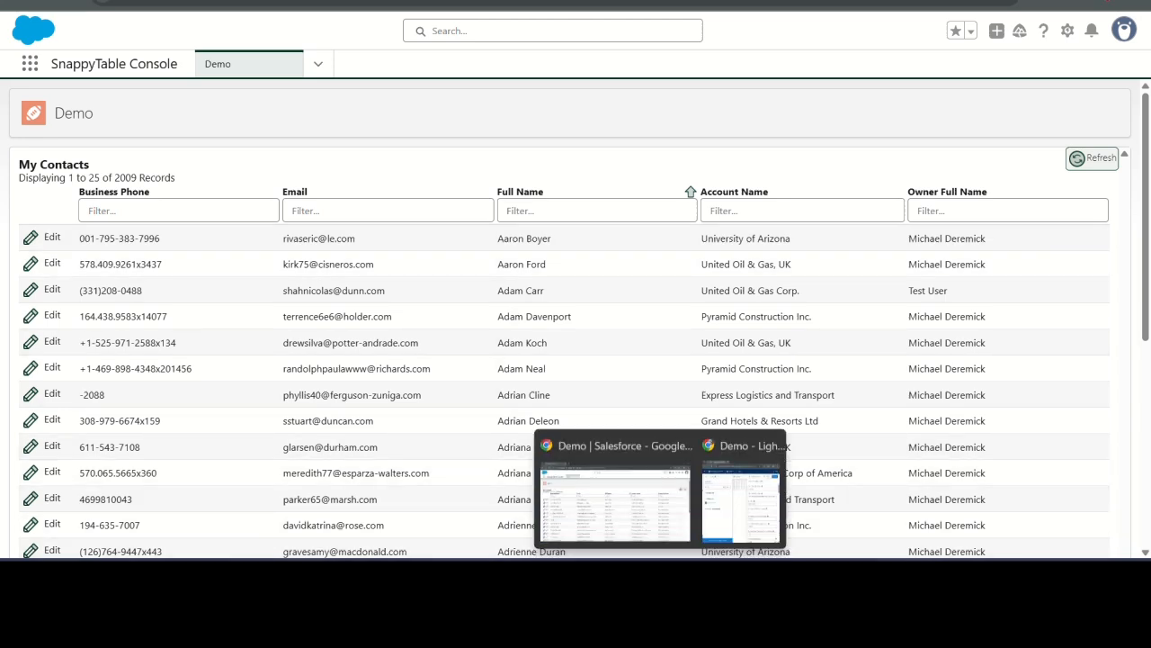
pyautogui.click(742, 500)
pyautogui.click(1043, 219)
pyautogui.press('End')
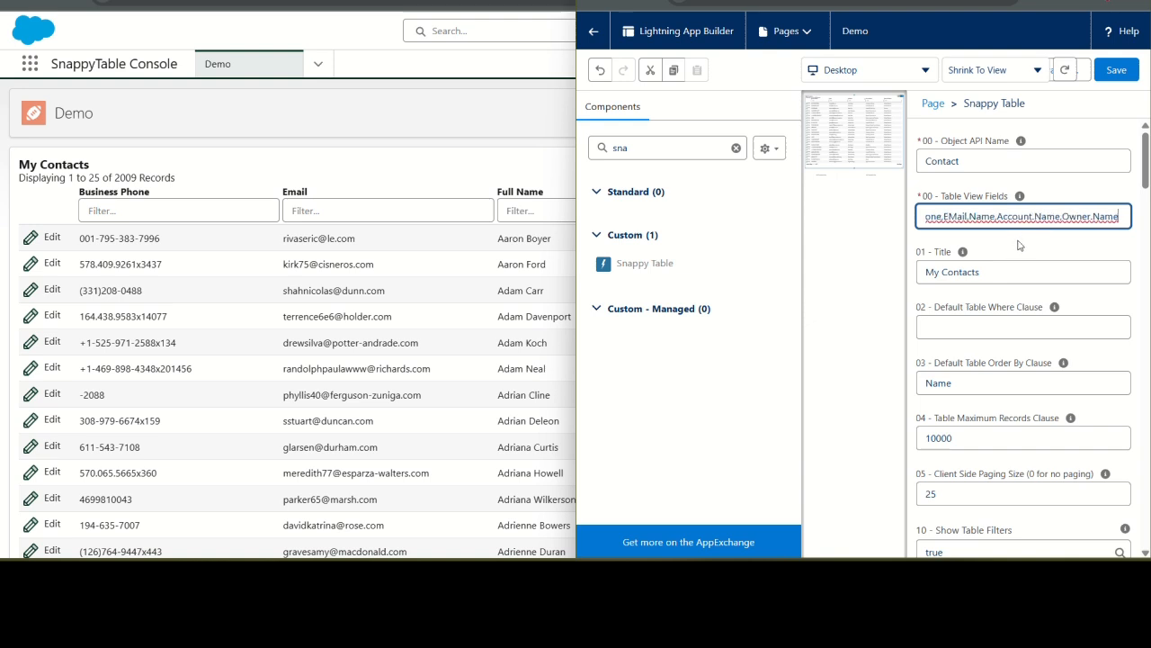
pyautogui.write(',DoN')
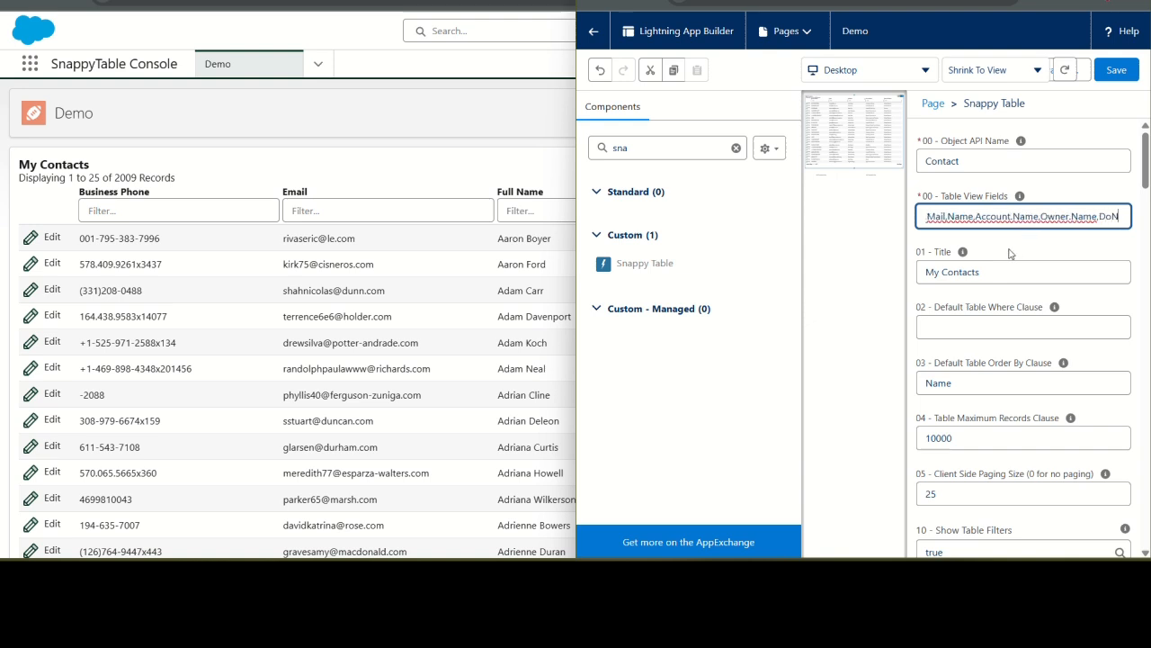
pyautogui.write('otCall,Bir')
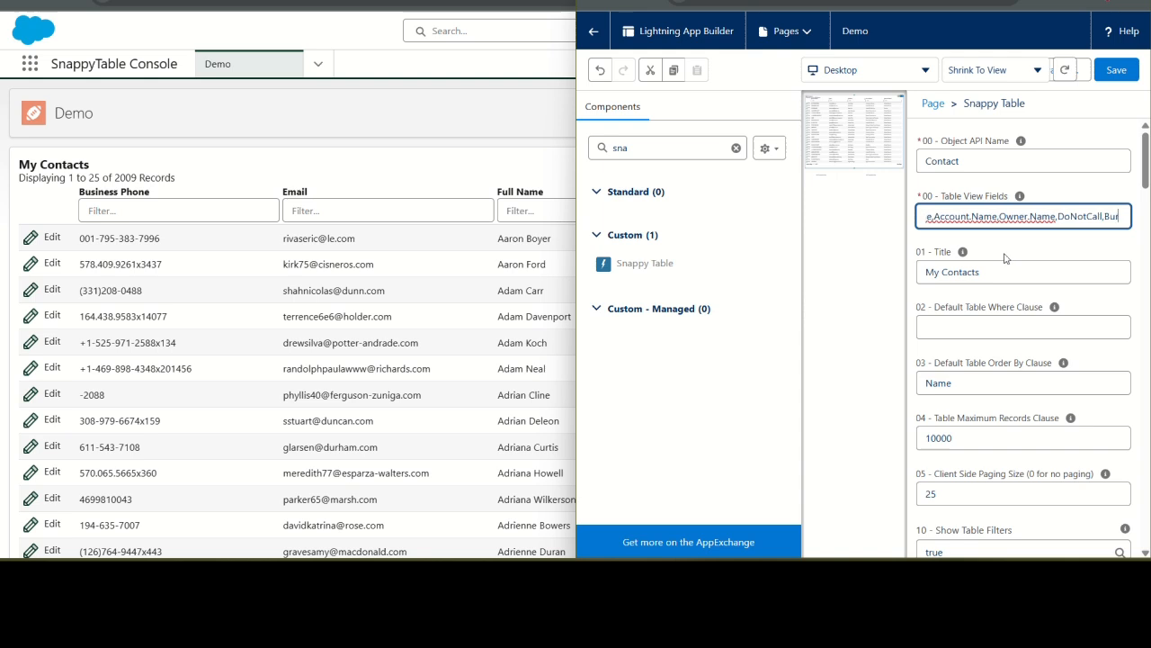
pyautogui.write('thD')
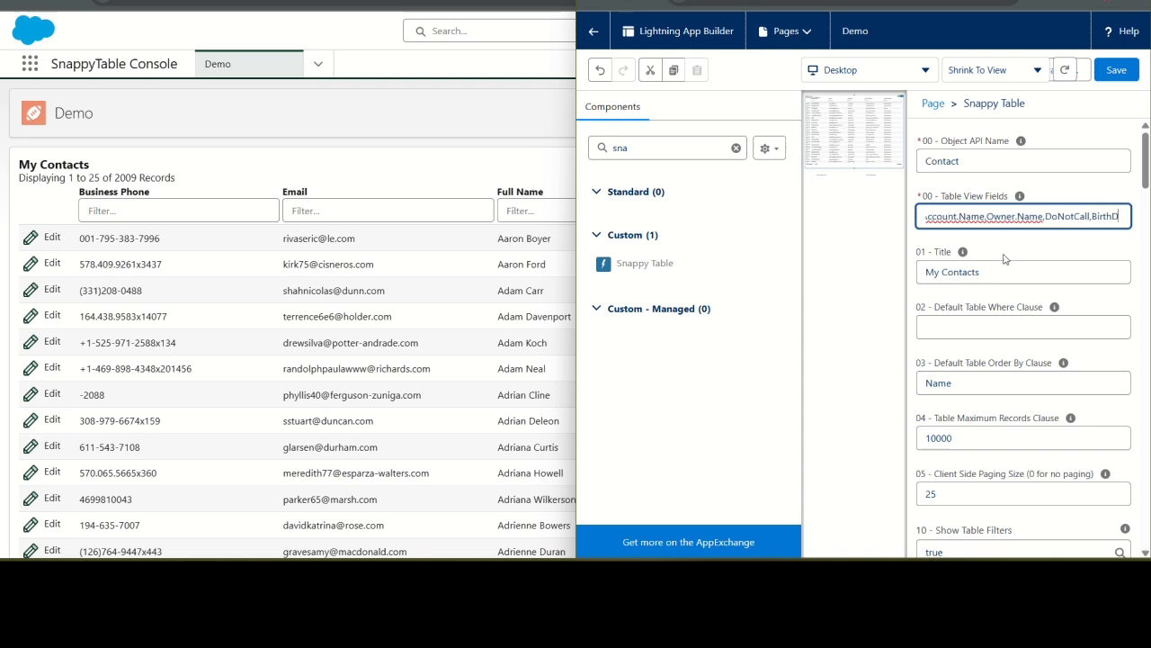
pyautogui.write('ate')
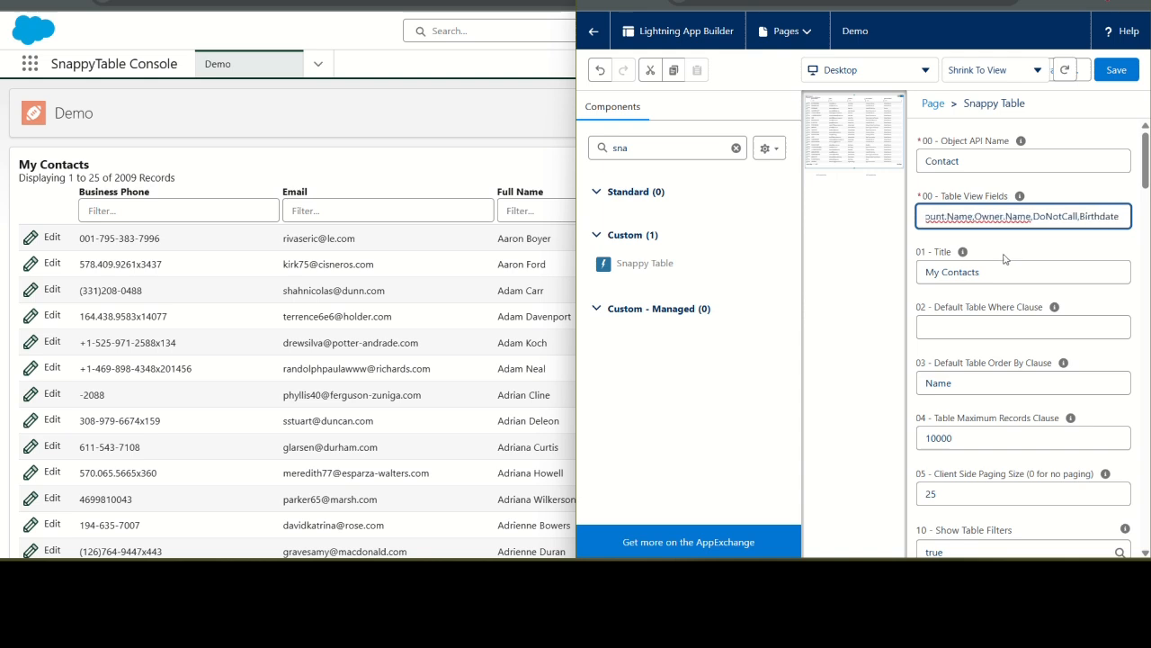
pyautogui.click(962, 252)
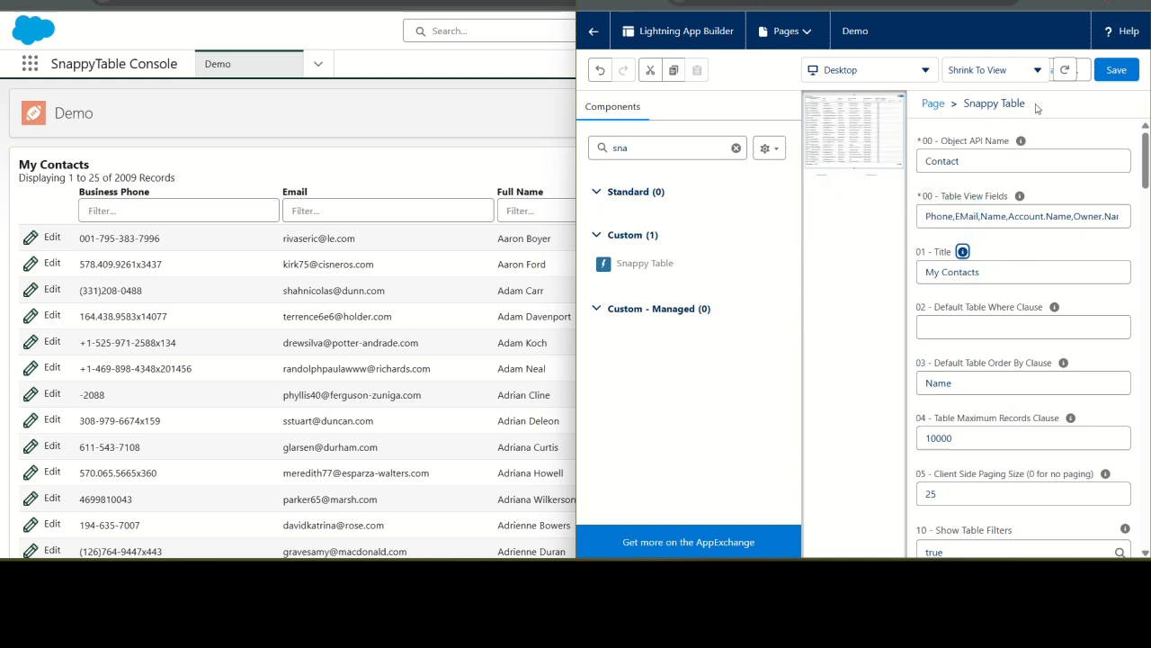
# Save the page in Lightning App Builder, then reload the Demo page and look over the My Contacts table.
pyautogui.click(1099, 73)
pyautogui.click(103, 2)
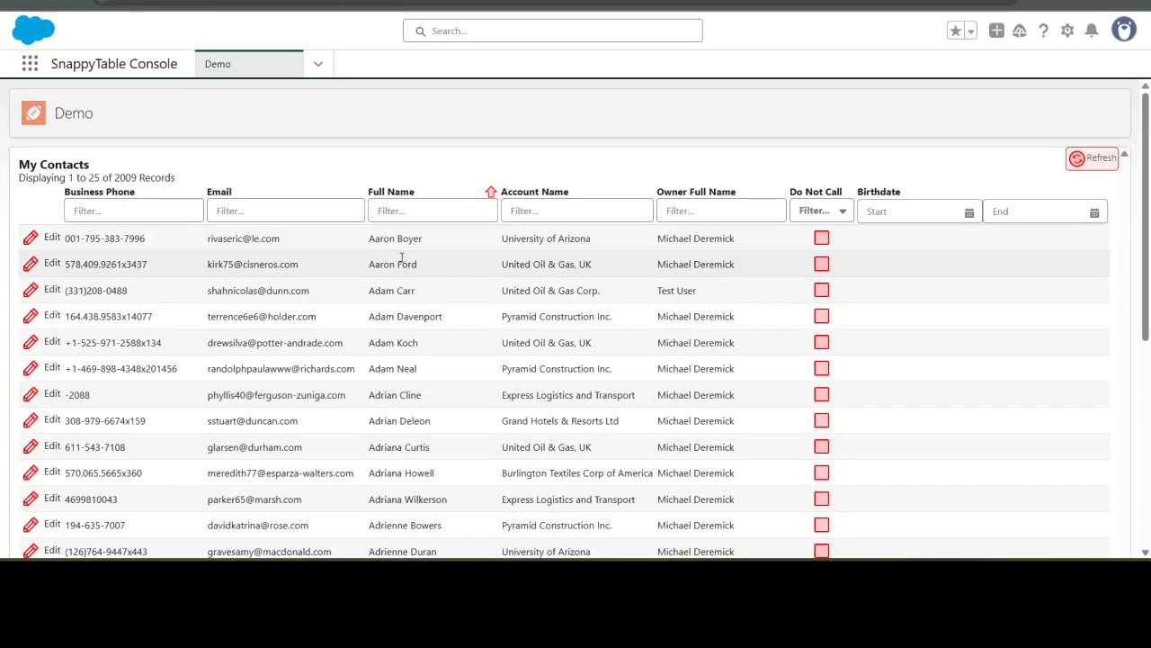
pyautogui.scroll(-4, 565, 306)
pyautogui.scroll(5, 565, 306)
pyautogui.scroll(-6, 763, 214)
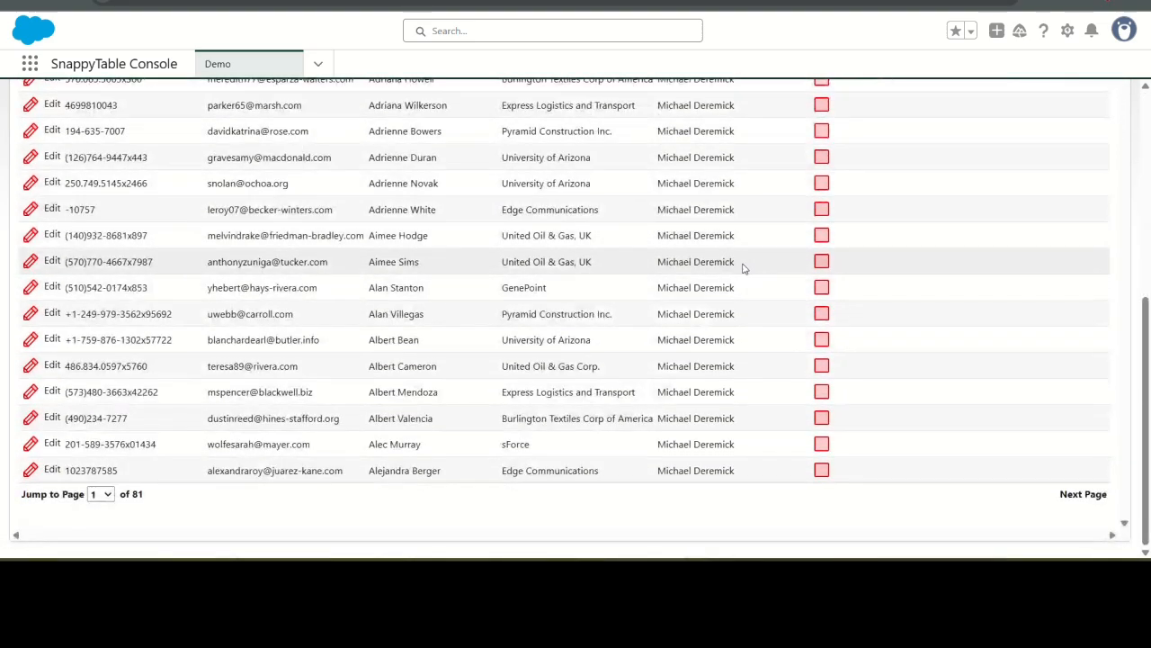
pyautogui.scroll(7, 630, 269)
# Edit the third contact inline: enable Do Not Call, choose a birthdate from the calendar, and save the record.
pyautogui.doubleClick(415, 290)
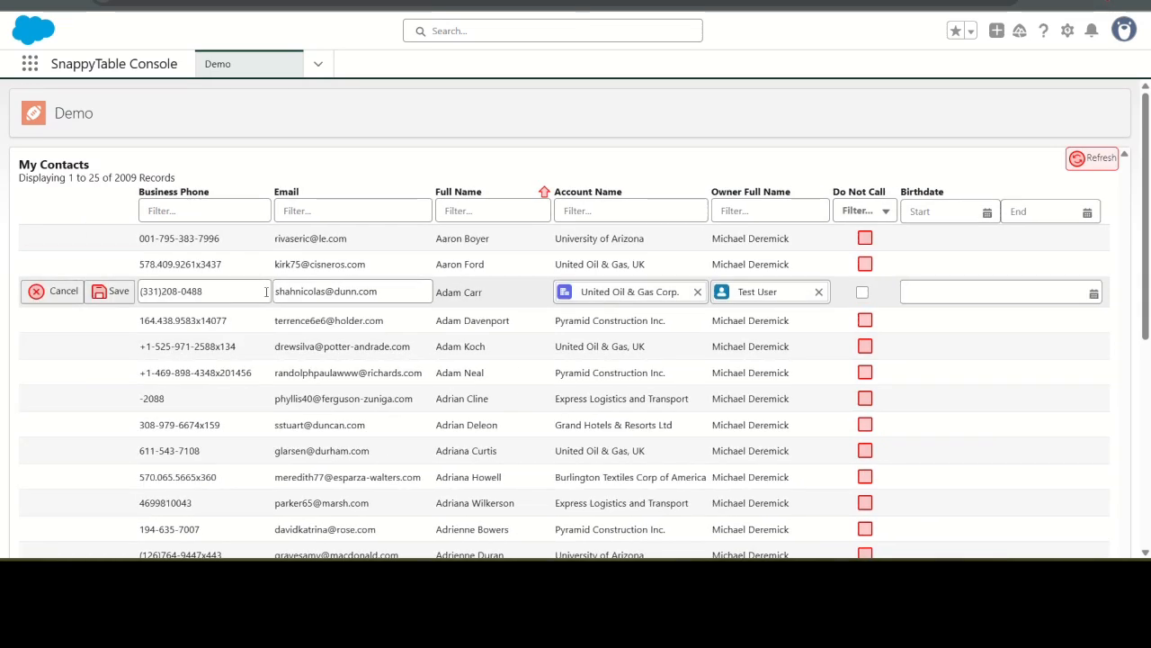
pyautogui.click(863, 292)
pyautogui.click(955, 293)
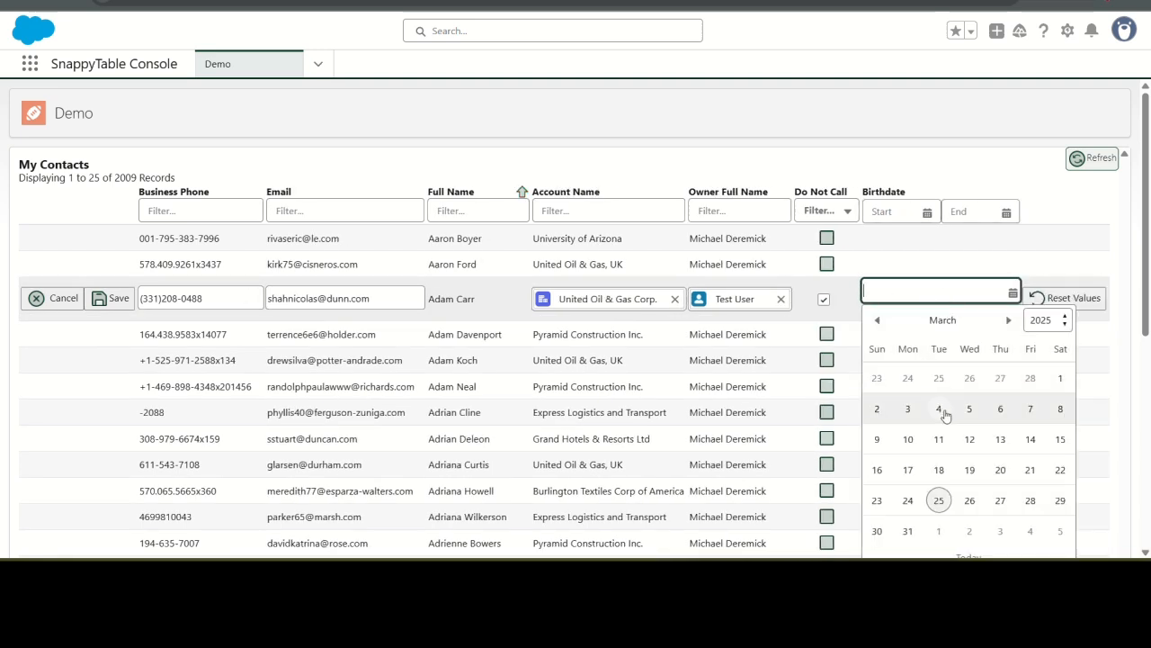
pyautogui.click(969, 500)
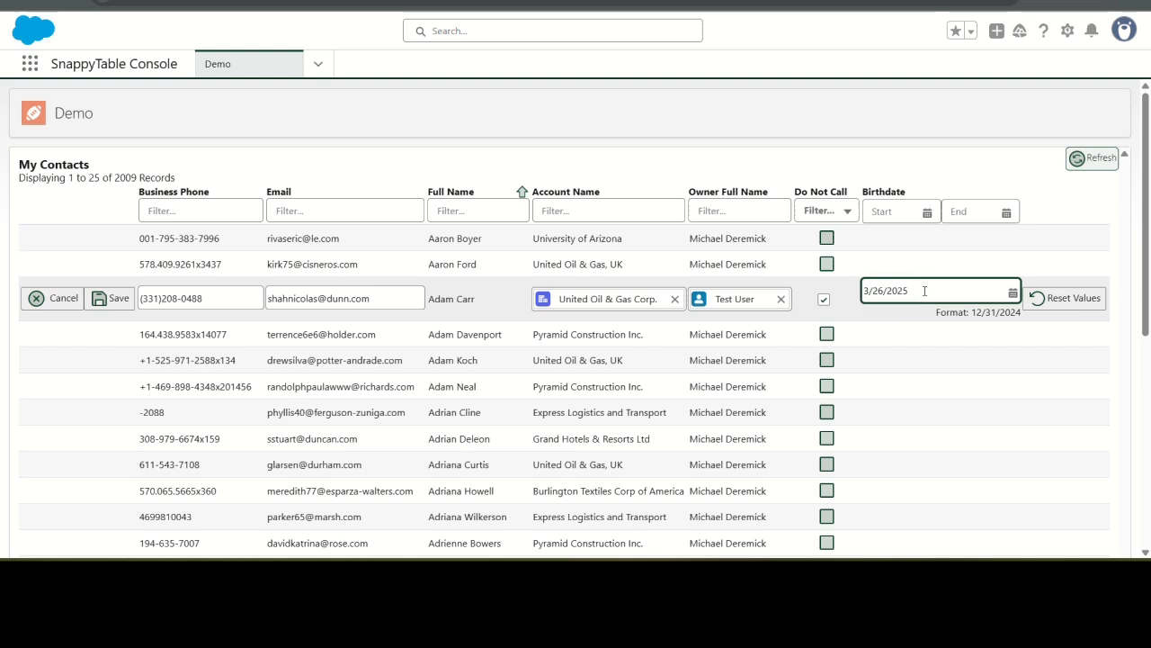
pyautogui.click(121, 304)
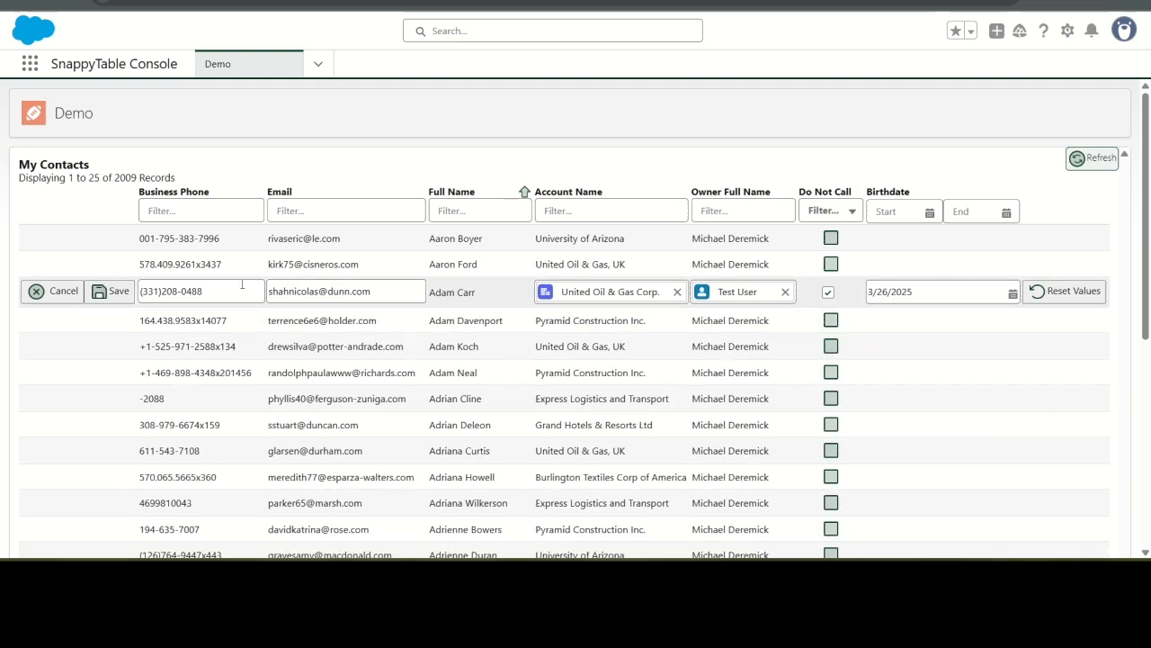
pyautogui.click(116, 292)
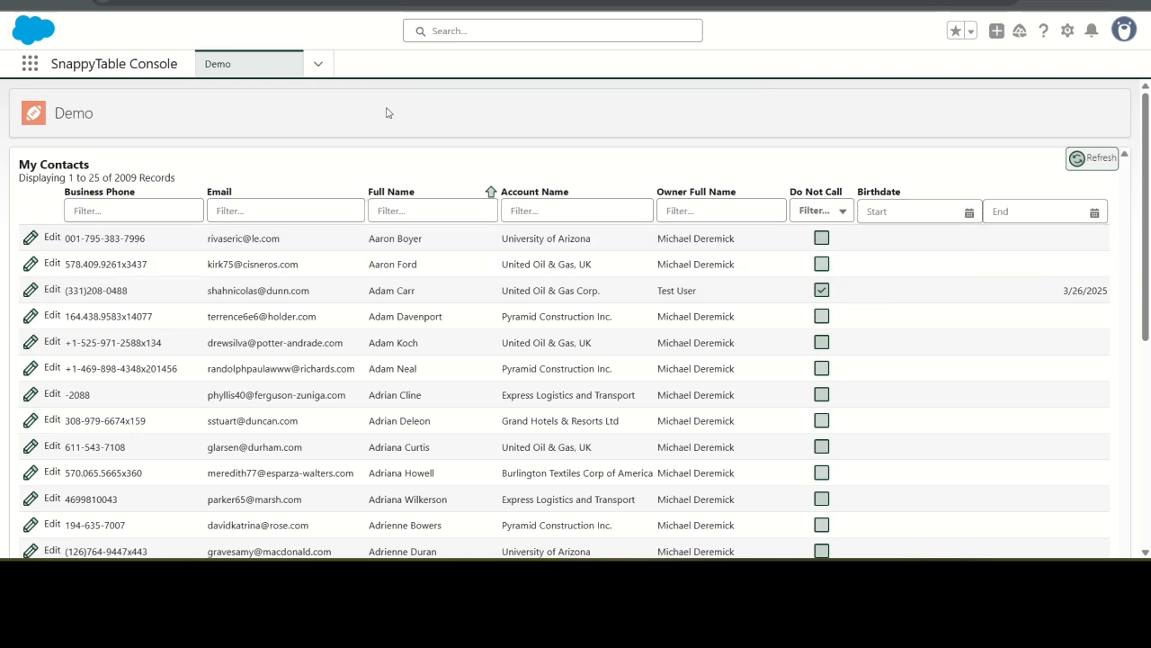
# Open Setup's Object Manager, find the Contact object by filtering for "cont", and open its Fields & Relationships.
pyautogui.click(1067, 30)
pyautogui.click(1018, 103)
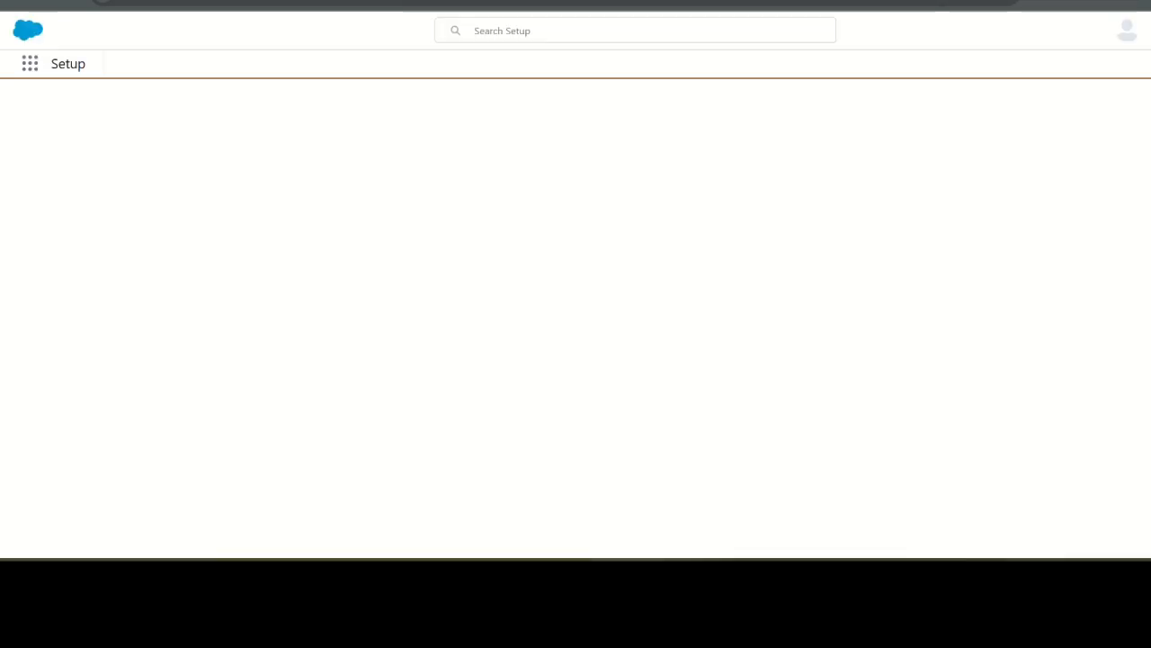
pyautogui.click(239, 68)
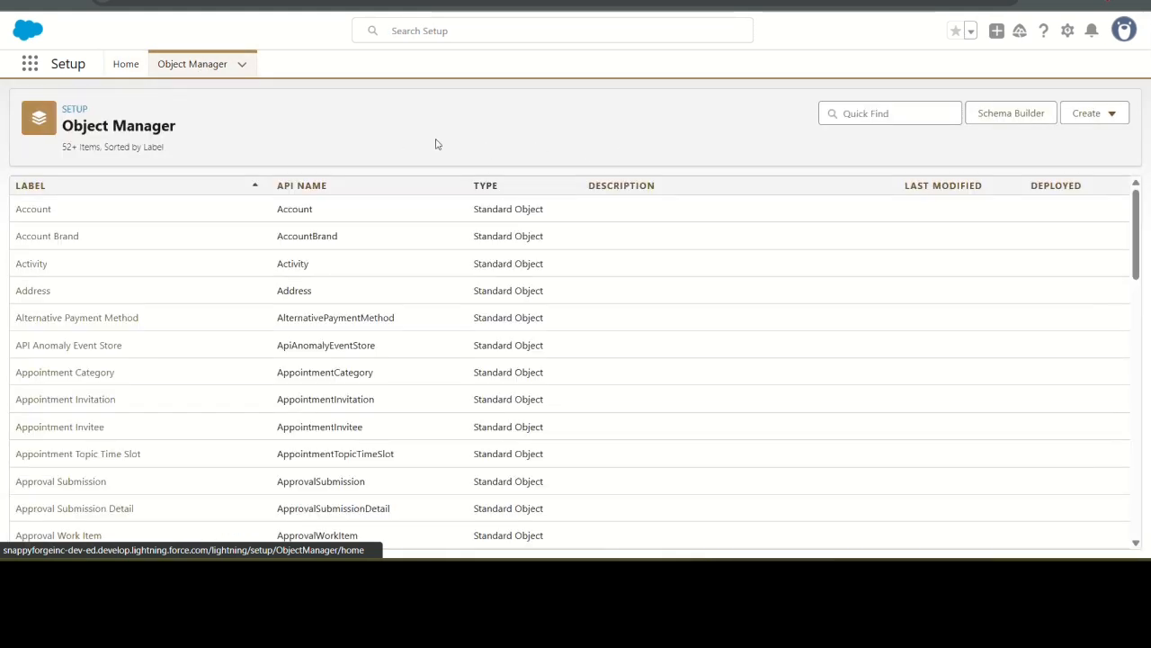
pyautogui.click(830, 115)
pyautogui.write('cont')
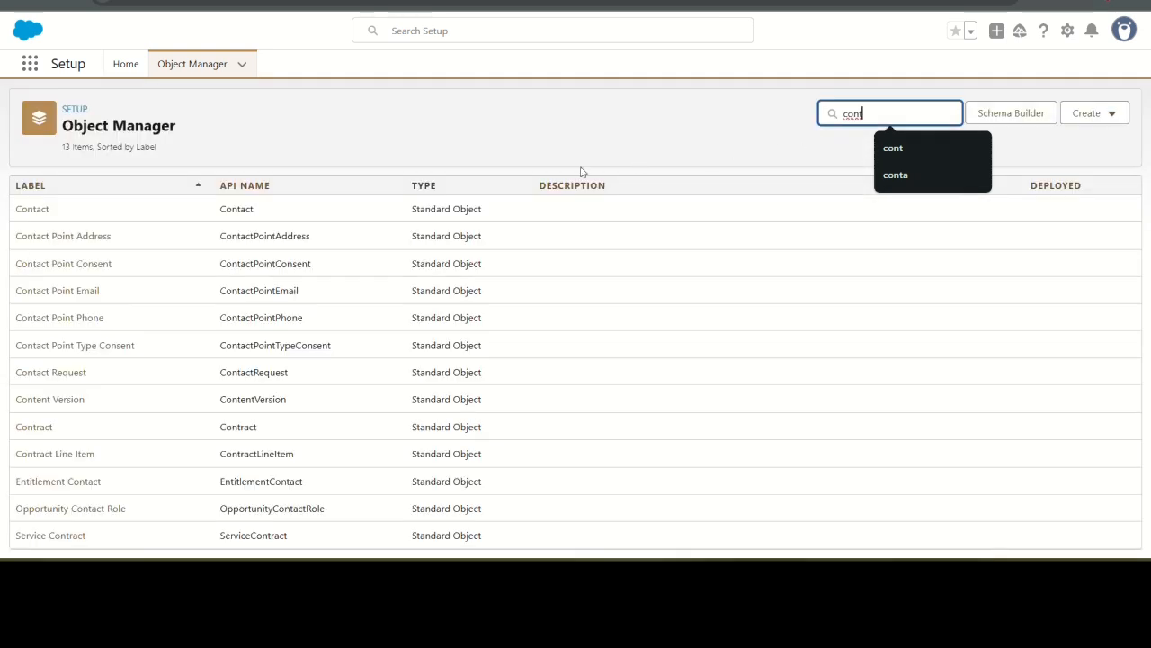
pyautogui.click(41, 213)
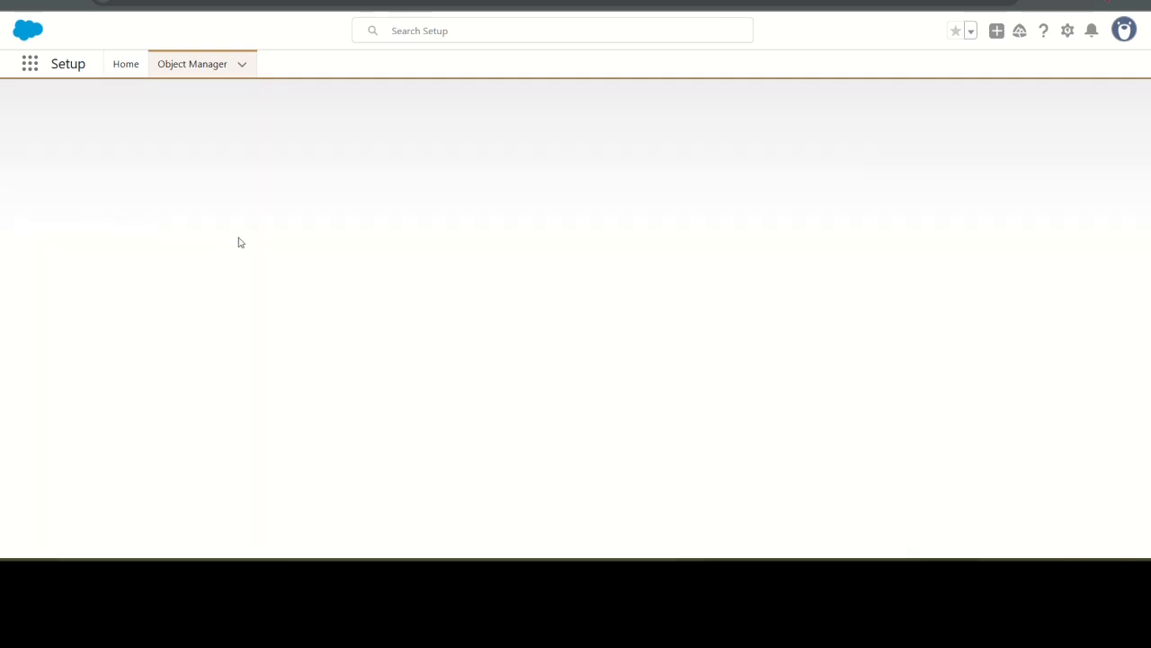
pyautogui.click(79, 212)
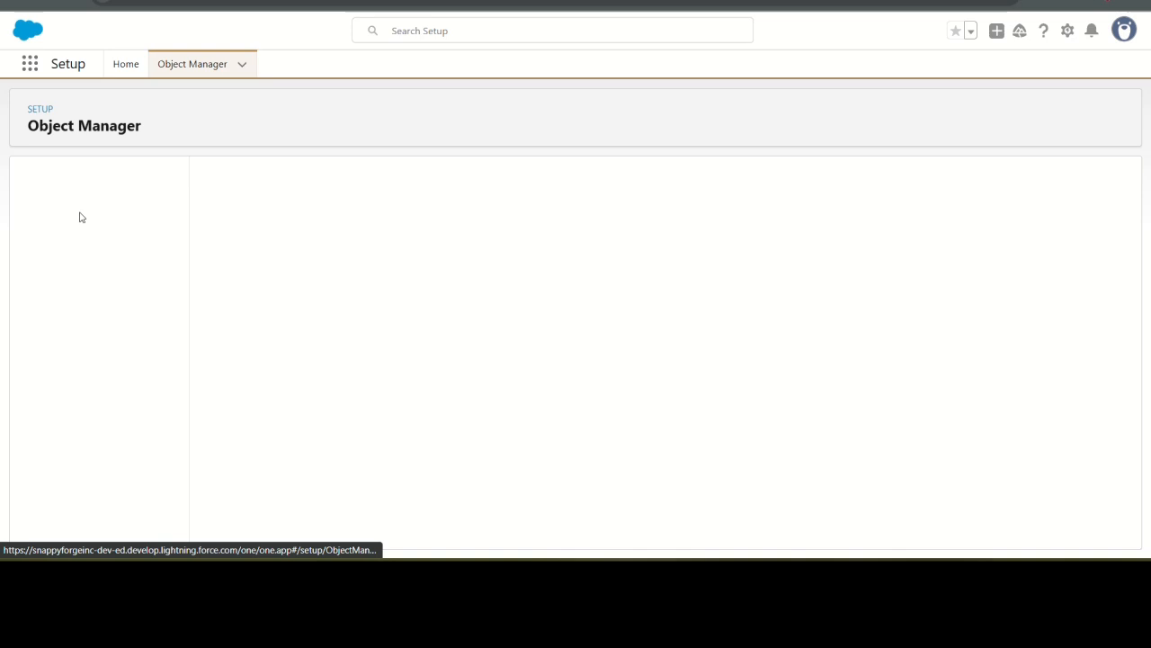
# Copy the API name of Contact's Level picklist field and return to the Demo page.
pyautogui.scroll(-10, 405, 273)
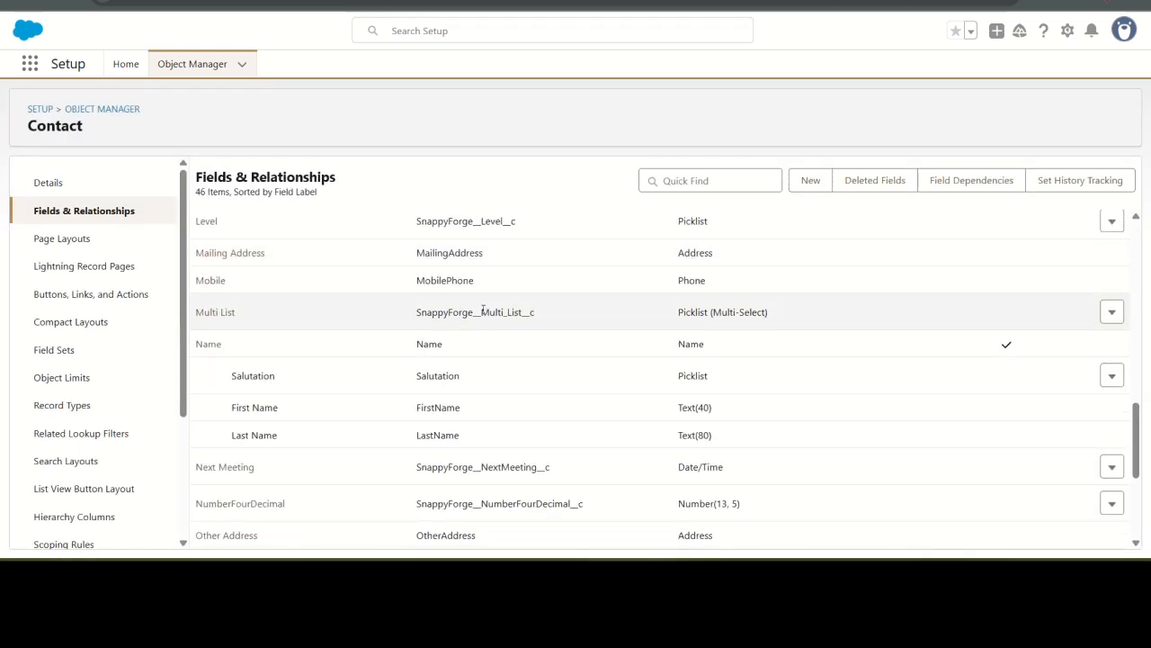
pyautogui.doubleClick(465, 221)
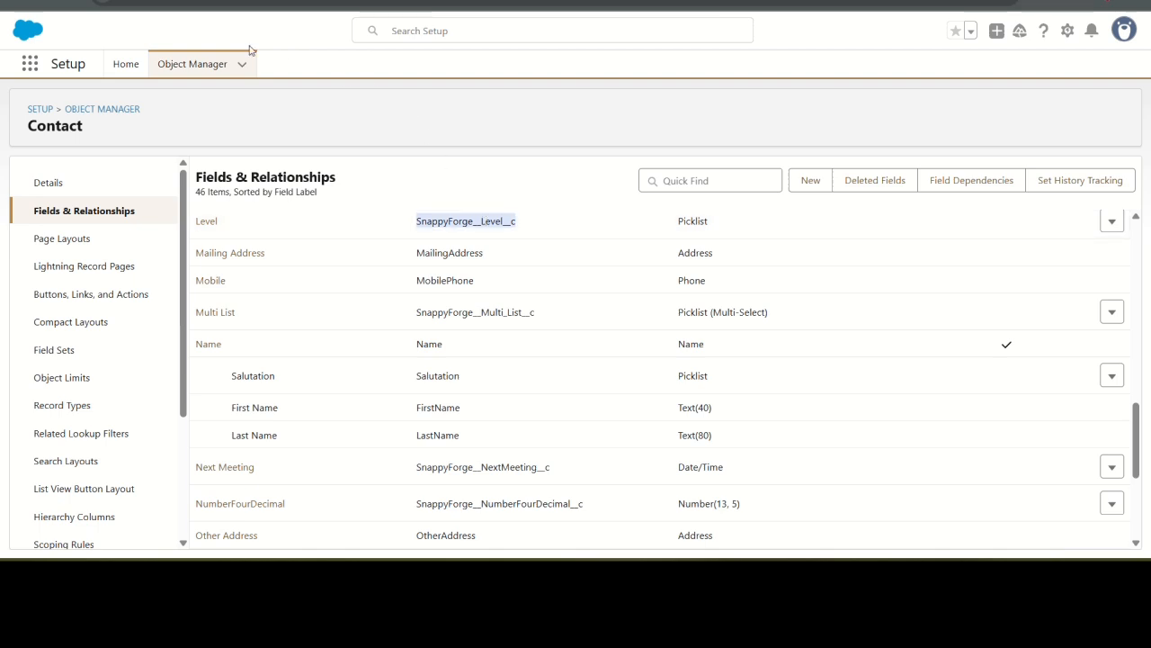
pyautogui.click(180, 1)
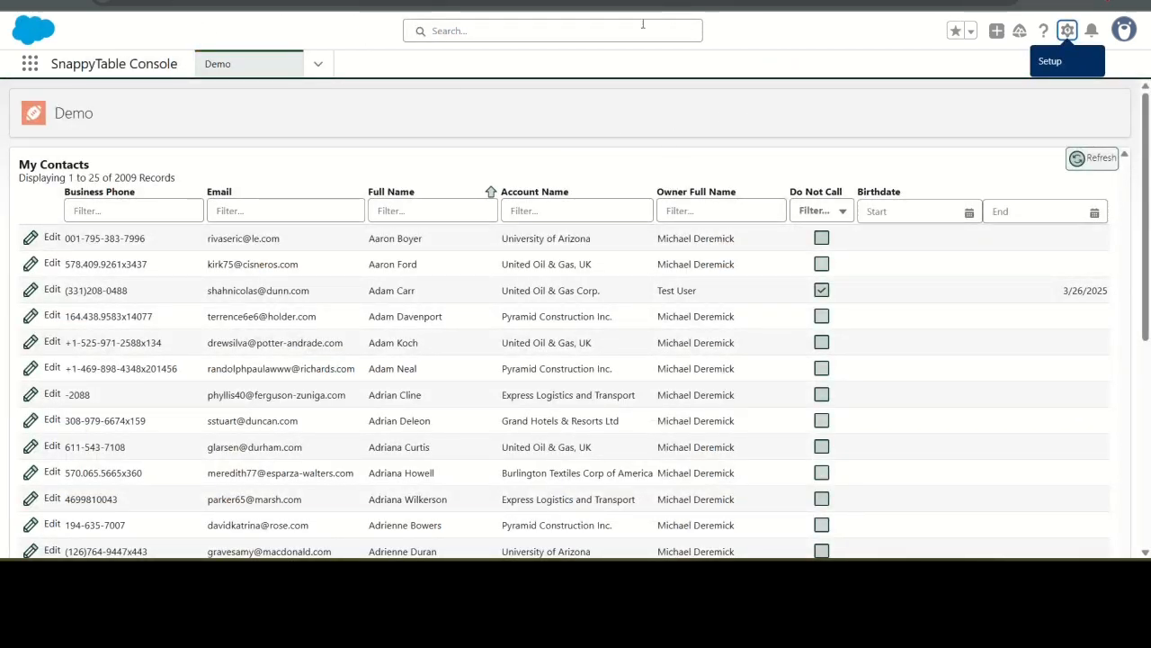
# Switch to the Lightning App Builder window and append SnappyForge__Level__c to the Snappy Table's Table View Fields.
pyautogui.hotkey('alt', 'Tab')
pyautogui.hotkey('alt', 'Tab')
pyautogui.hotkey('alt', 'Tab')
pyautogui.hotkey('alt', 'Tab')
pyautogui.hotkey('alt', 'Tab')
pyautogui.hotkey('alt', 'Tab')
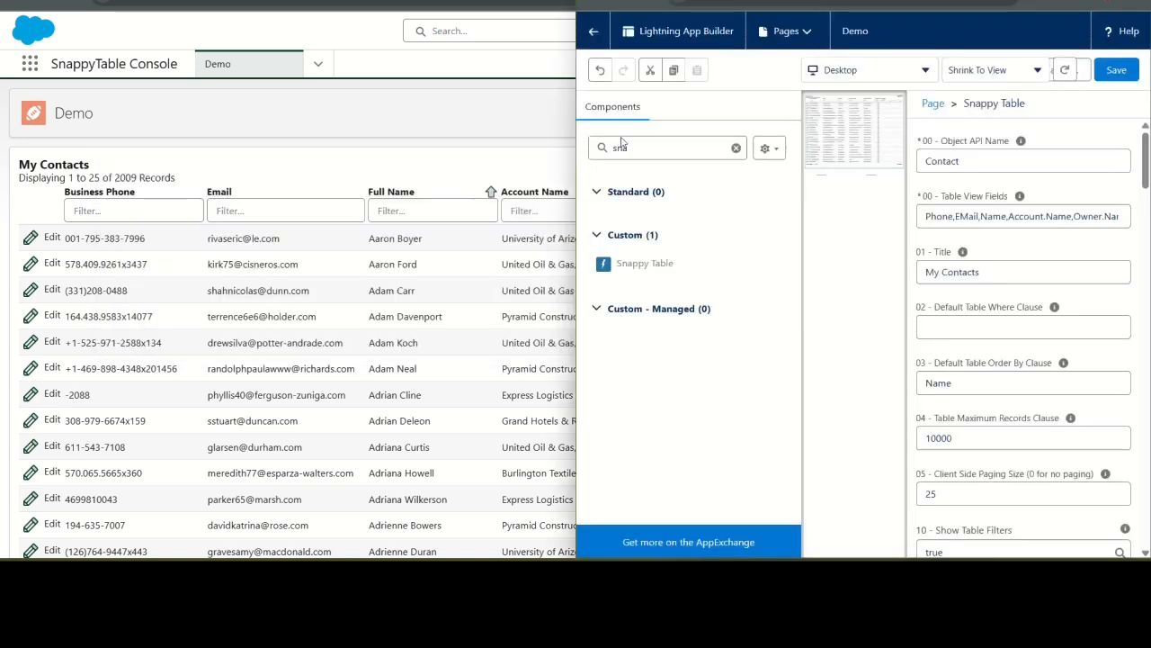
pyautogui.click(1060, 219)
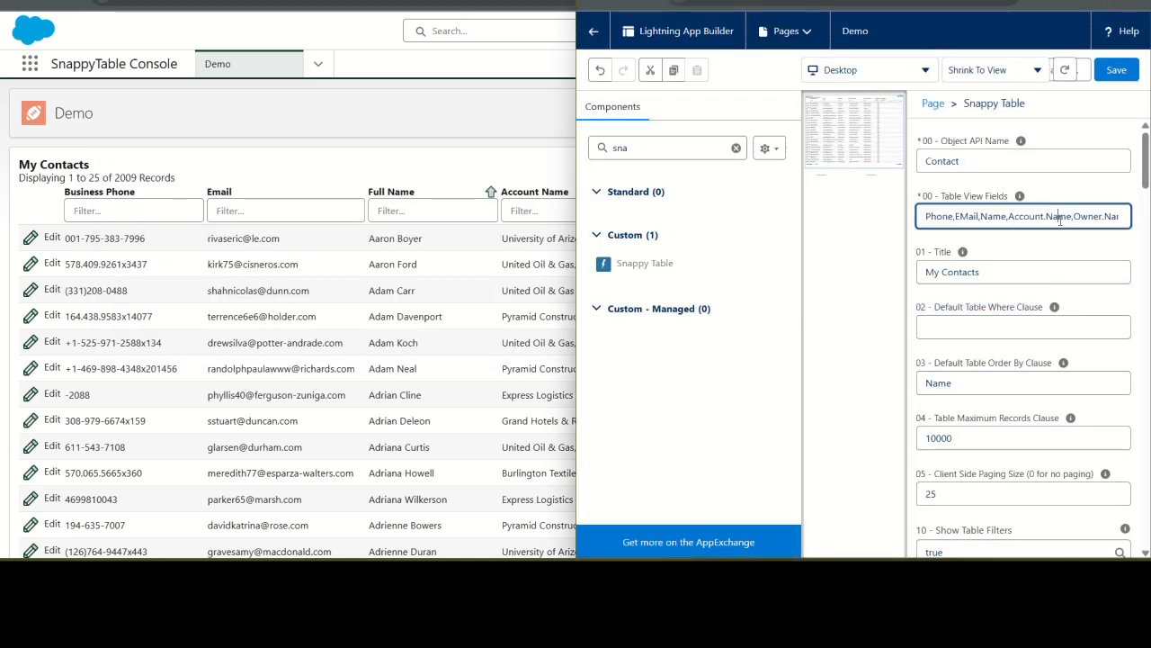
pyautogui.press('End')
pyautogui.write(',SnappyForge__Level__c')
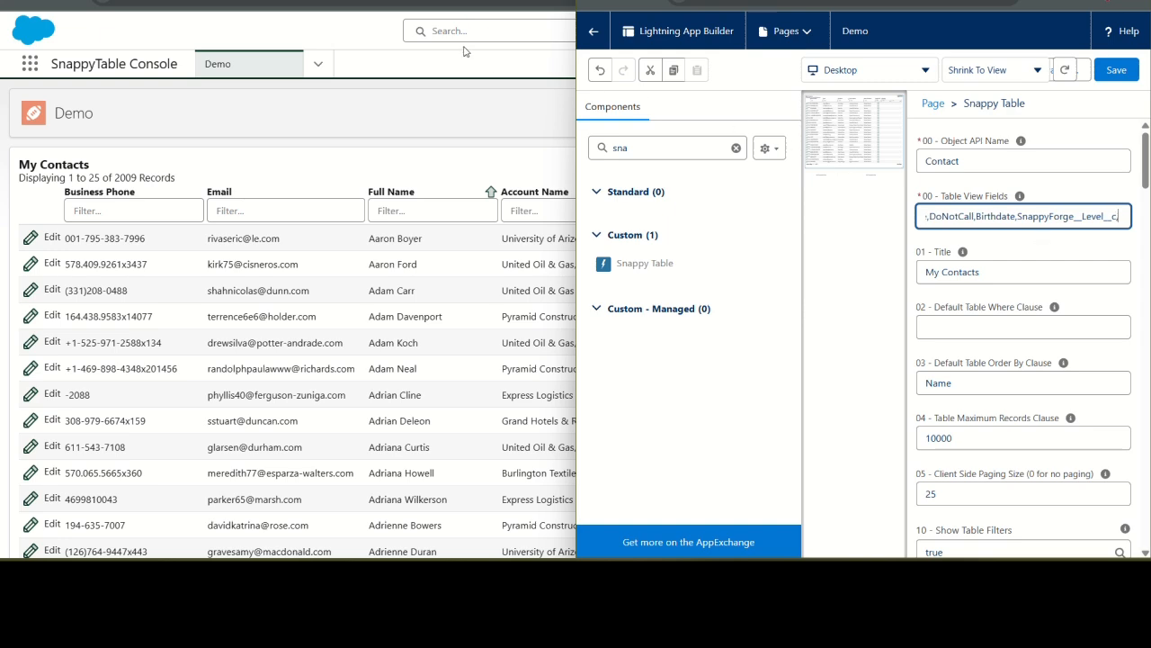
# Go back to Contact's Fields & Relationships and copy the API name of the Sub Level picklist field.
pyautogui.hotkey('alt', 'Tab')
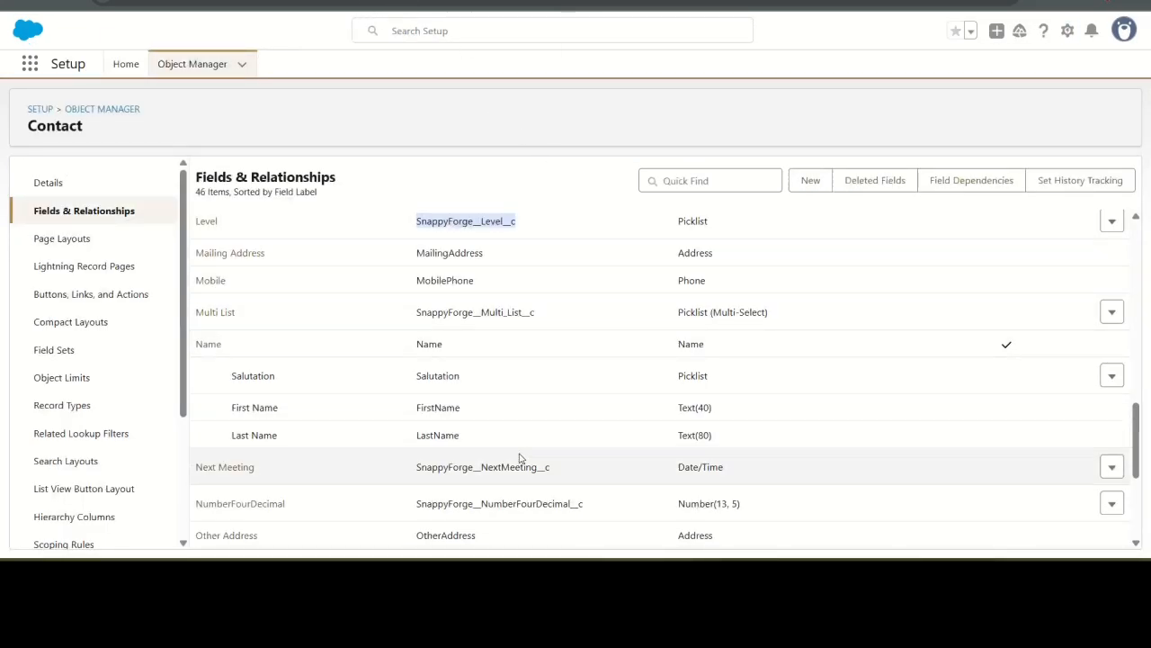
pyautogui.scroll(-5, 512, 468)
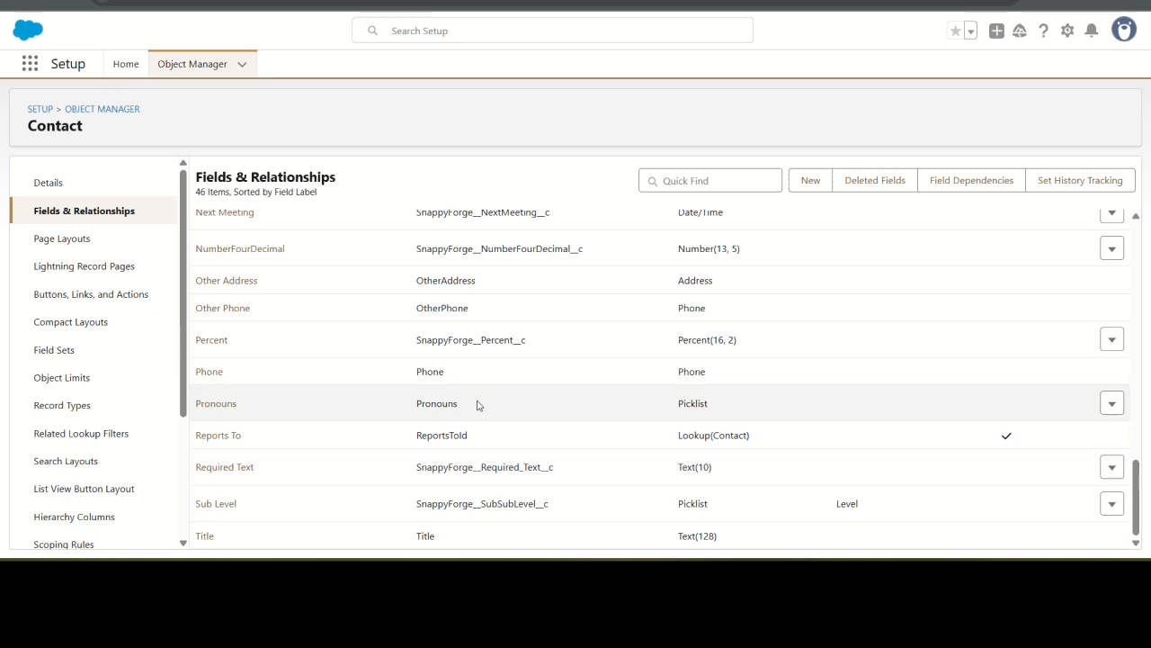
pyautogui.doubleClick(478, 503)
pyautogui.hotkey('ctrl', 'c')
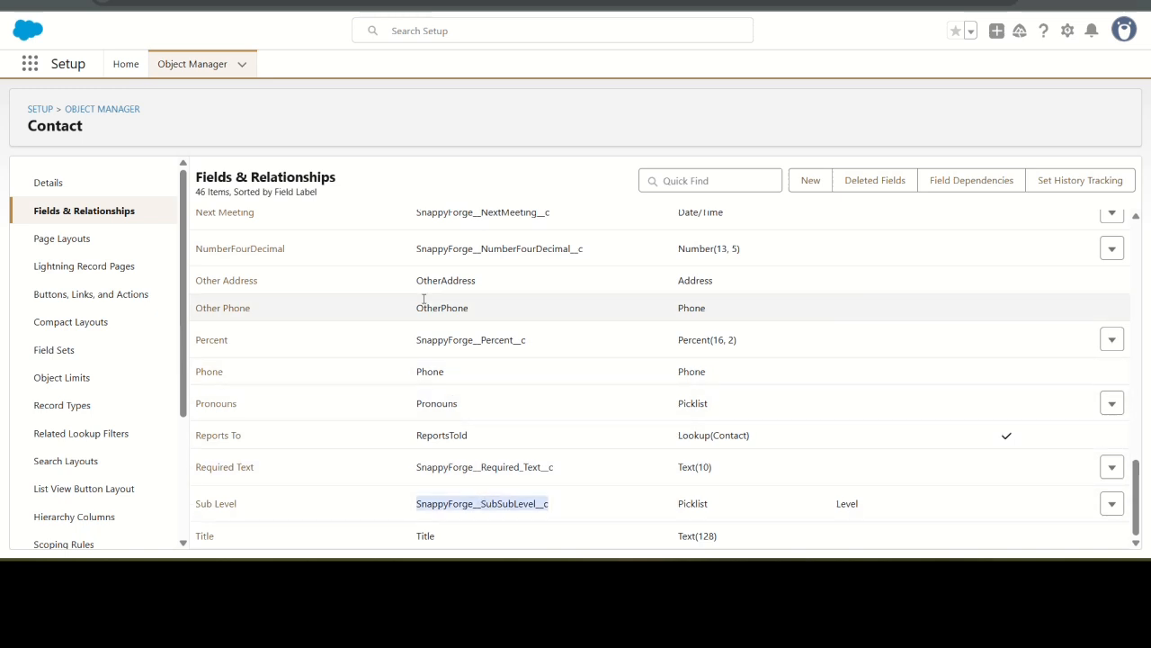
pyautogui.click(256, 2)
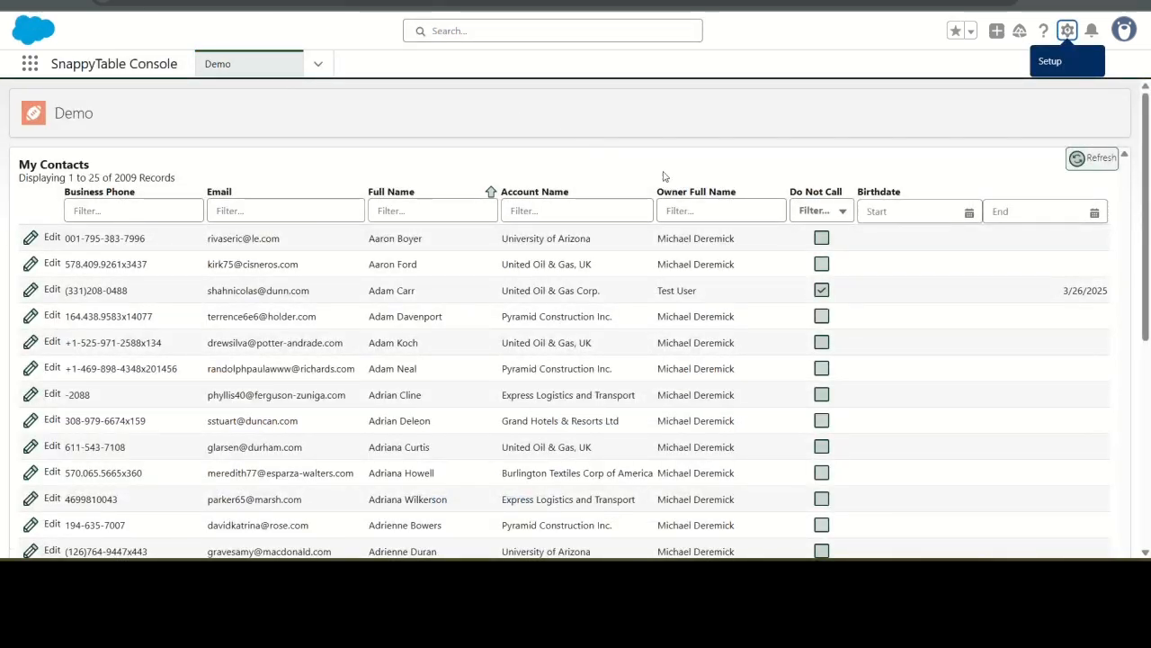
# Switch to Lightning App Builder, append SnappyForge__SubSubLevel__c to the Table View Fields, and save the page.
pyautogui.hotkey('alt', 'Tab')
pyautogui.hotkey('alt', 'Tab')
pyautogui.press('Tab')
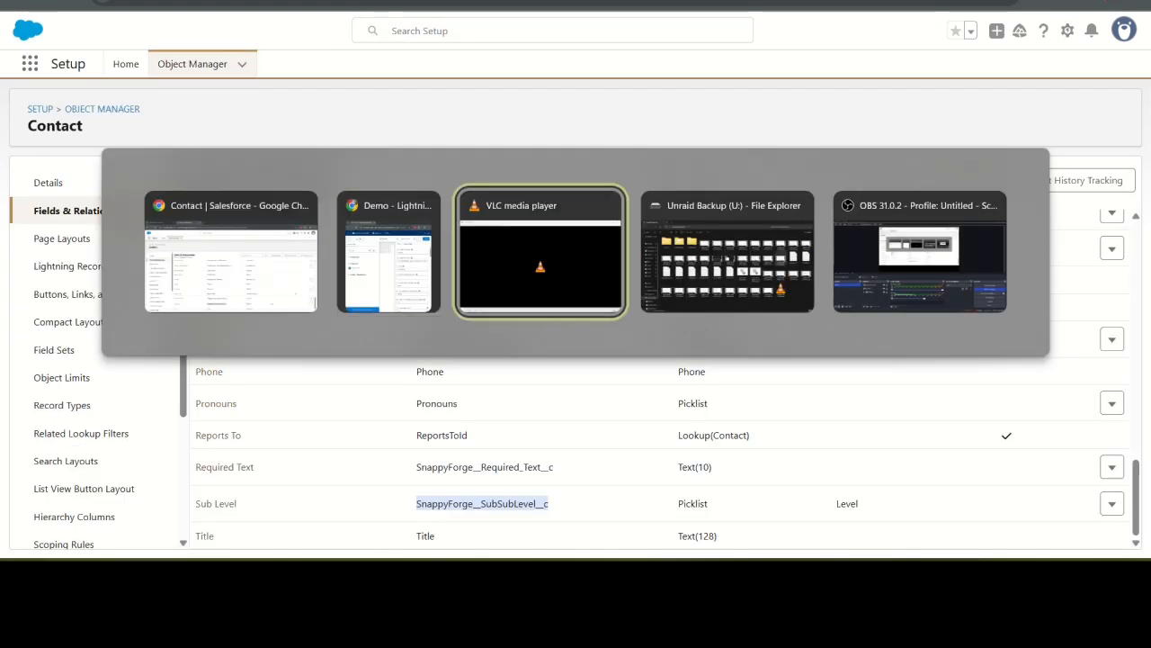
pyautogui.hotkey('alt', 'shift', 'Tab')
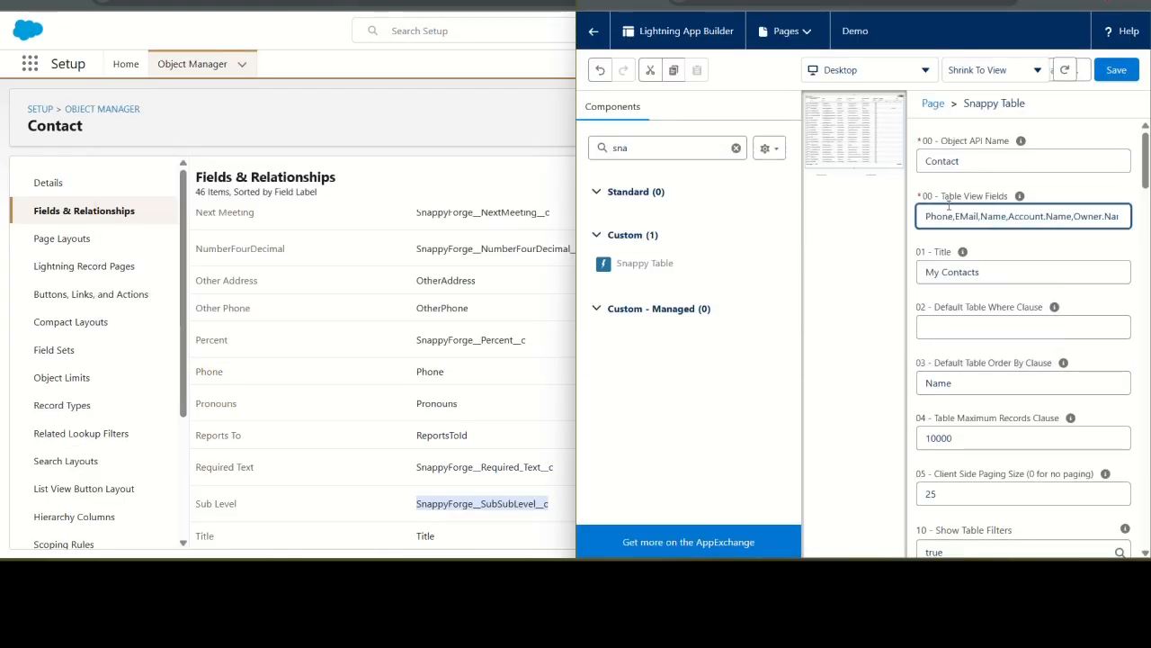
pyautogui.press('End')
pyautogui.write(',')
pyautogui.hotkey('ctrl', 'v')
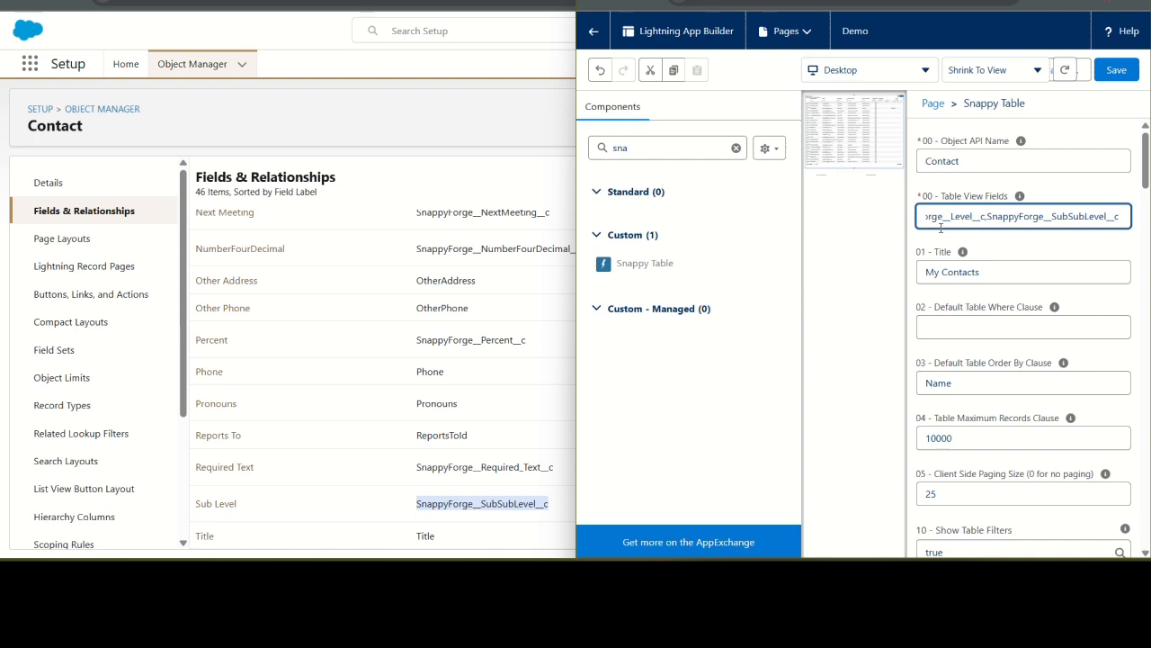
pyautogui.click(1116, 70)
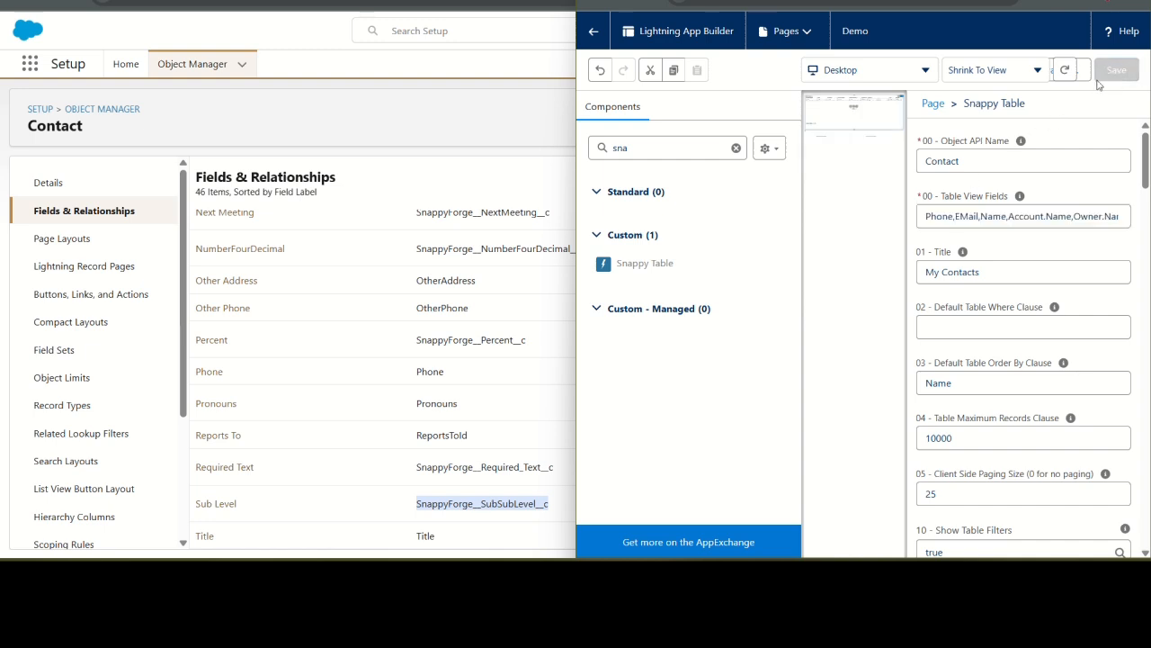
# Replace the contact Name entry in Table View Fields with FirstName,LastName, save the page, and reload the Demo page.
pyautogui.doubleClick(997, 216)
pyautogui.write('FirstNa')
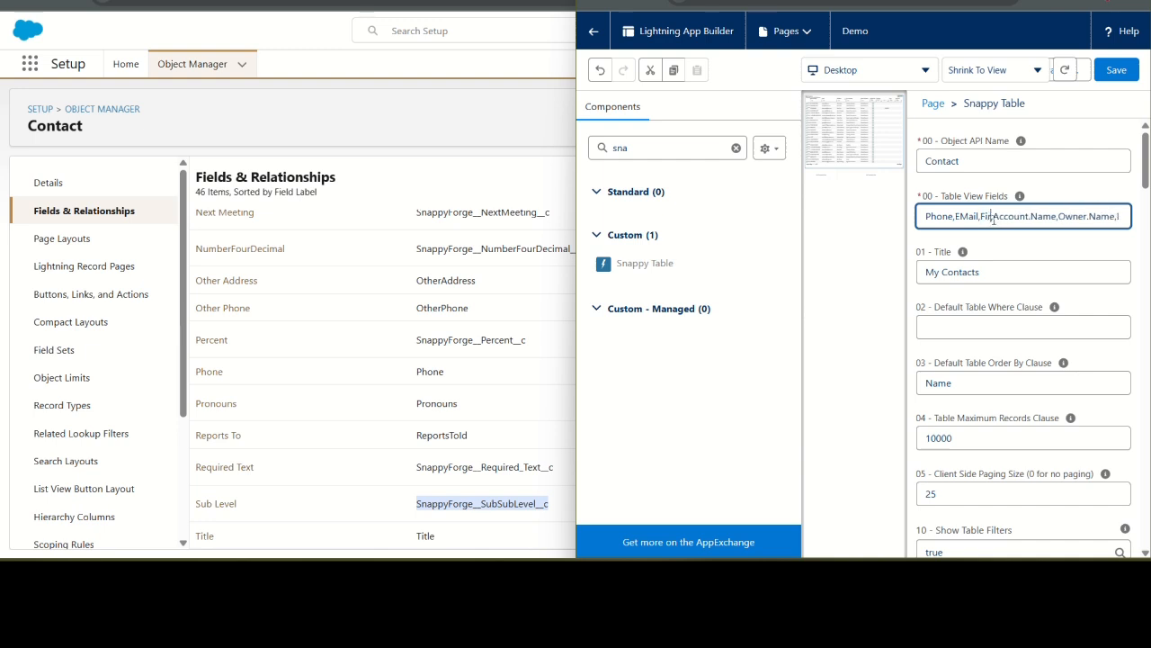
pyautogui.write('me,LastName,')
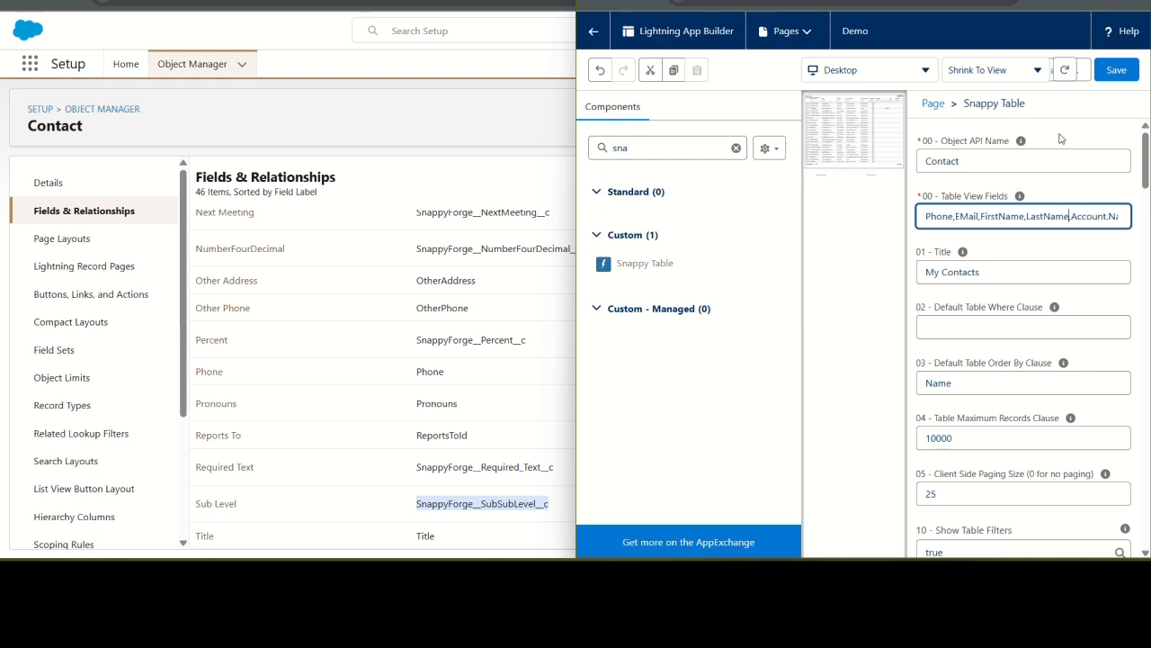
pyautogui.click(1115, 72)
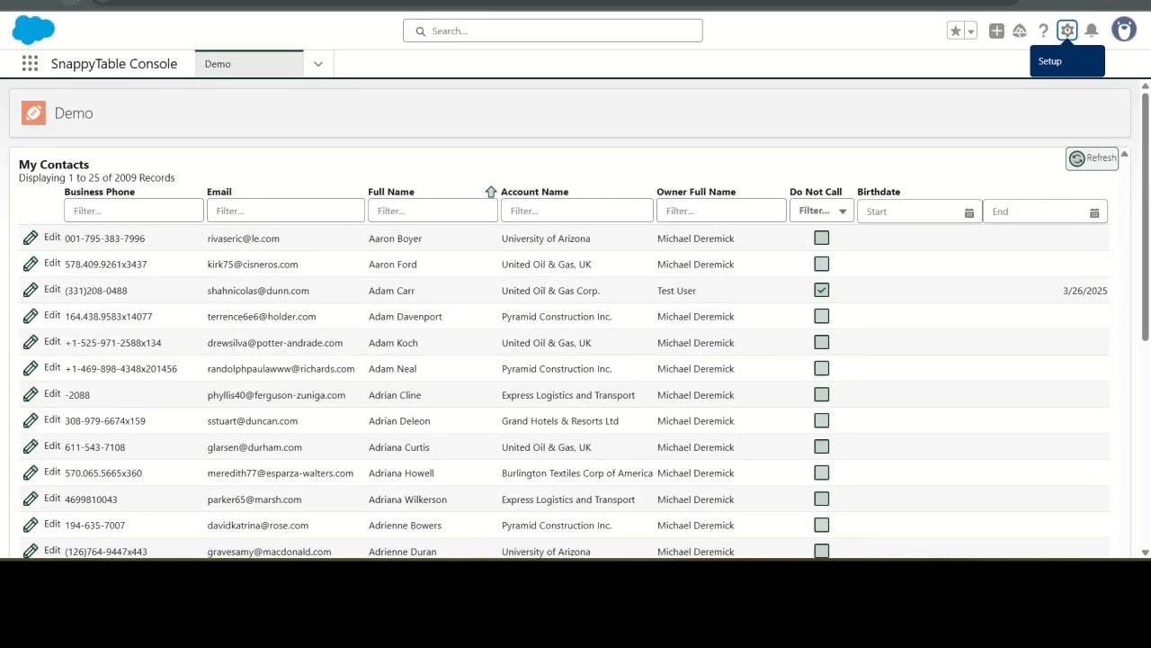
pyautogui.click(70, 2)
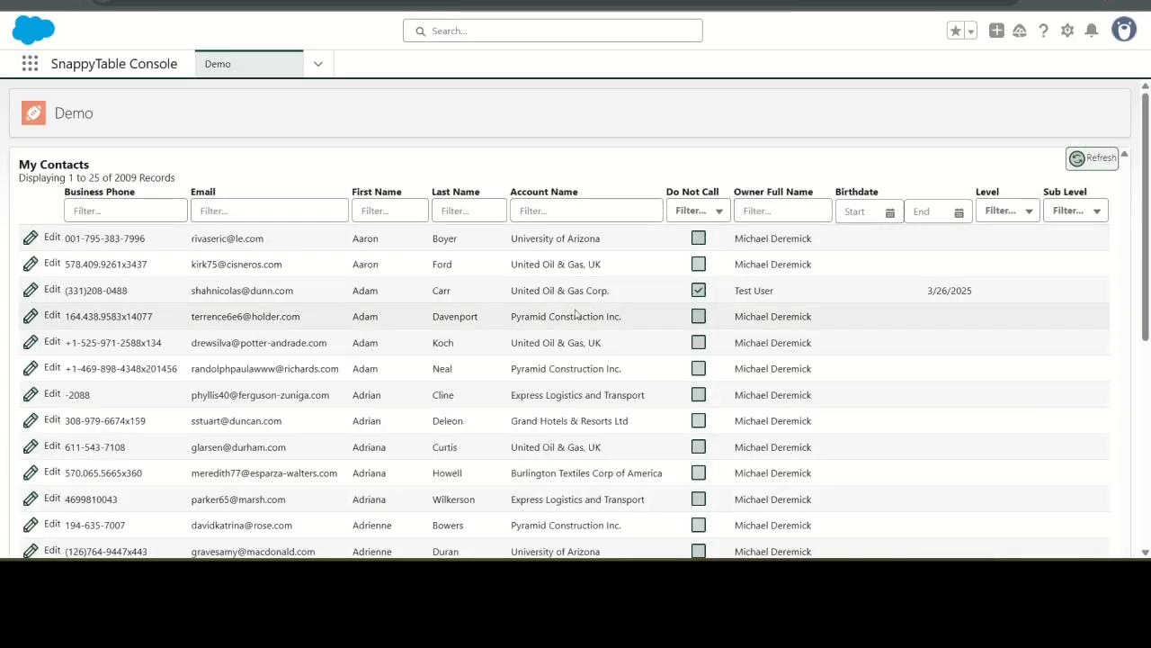
# Start inline editing of the fourth contact and set its Level to Secondary and Sub Level to Secondary Silver.
pyautogui.doubleClick(409, 317)
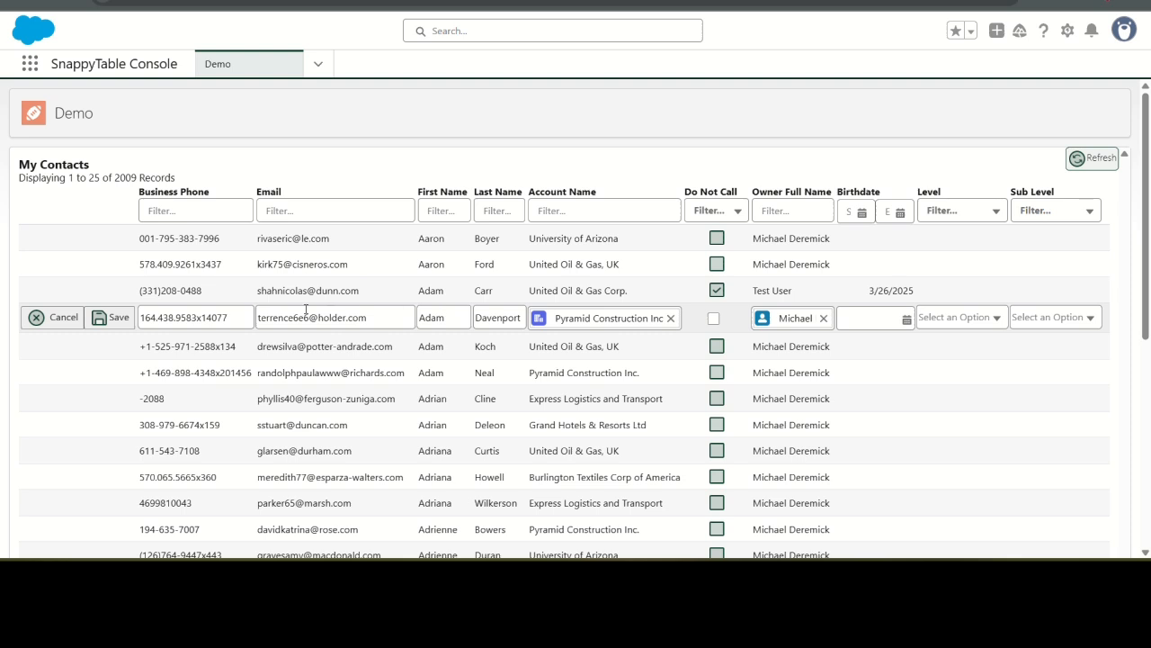
pyautogui.click(941, 320)
pyautogui.click(953, 357)
pyautogui.click(1034, 317)
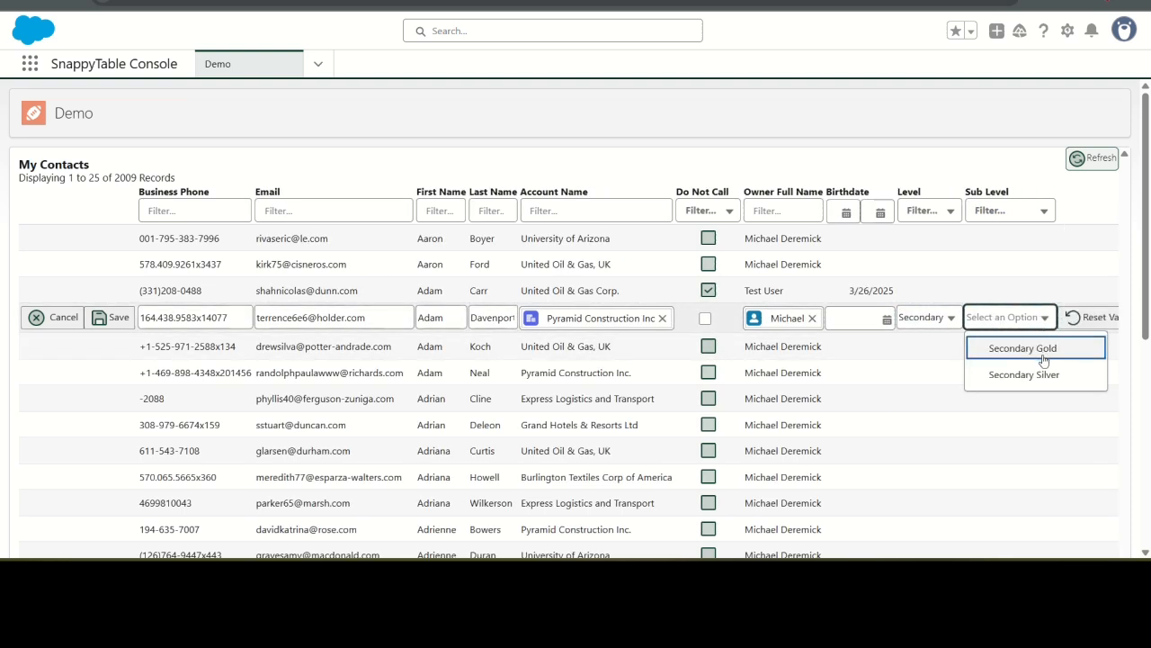
pyautogui.click(1035, 372)
# Change the edited contact's Level to Primary and its Sub Level to Primary Silver.
pyautogui.click(901, 325)
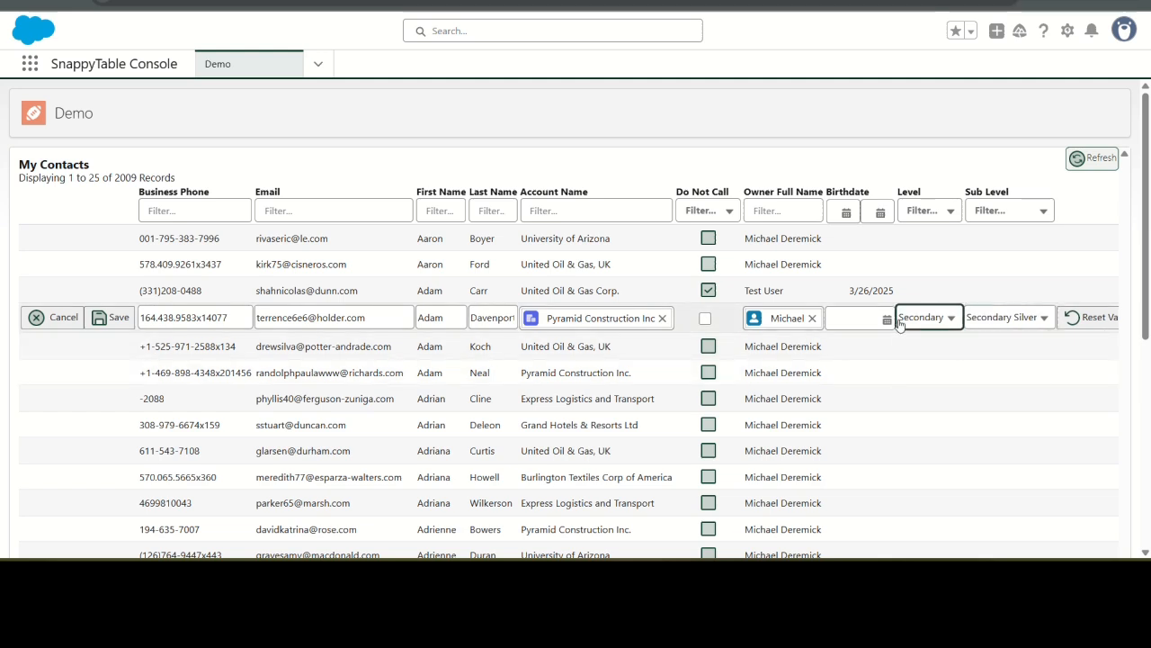
pyautogui.click(926, 371)
pyautogui.click(1005, 317)
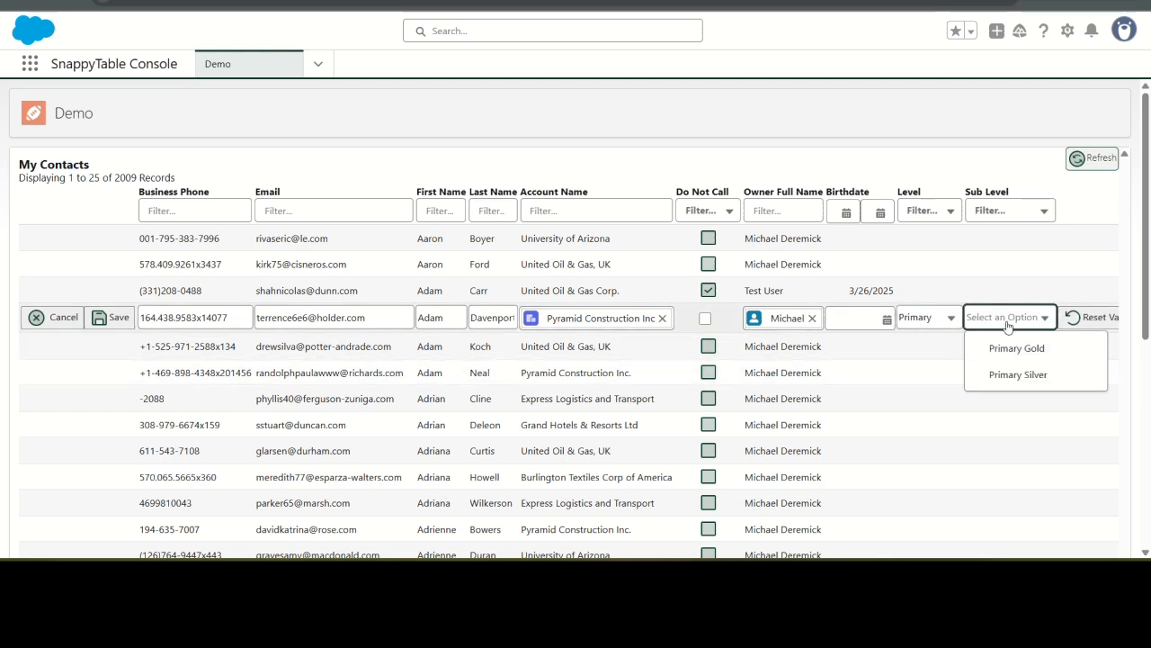
pyautogui.click(1018, 374)
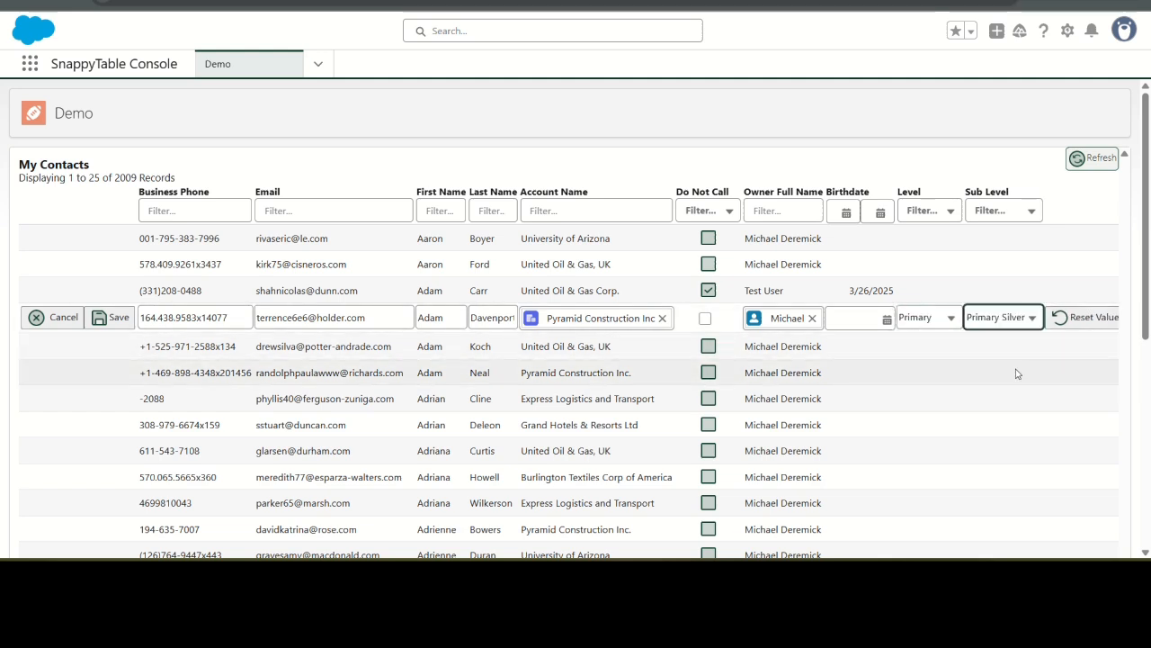
# Choose a date in the edited fourth contact's Birthdate field and save the record.
pyautogui.click(860, 319)
pyautogui.click(841, 345)
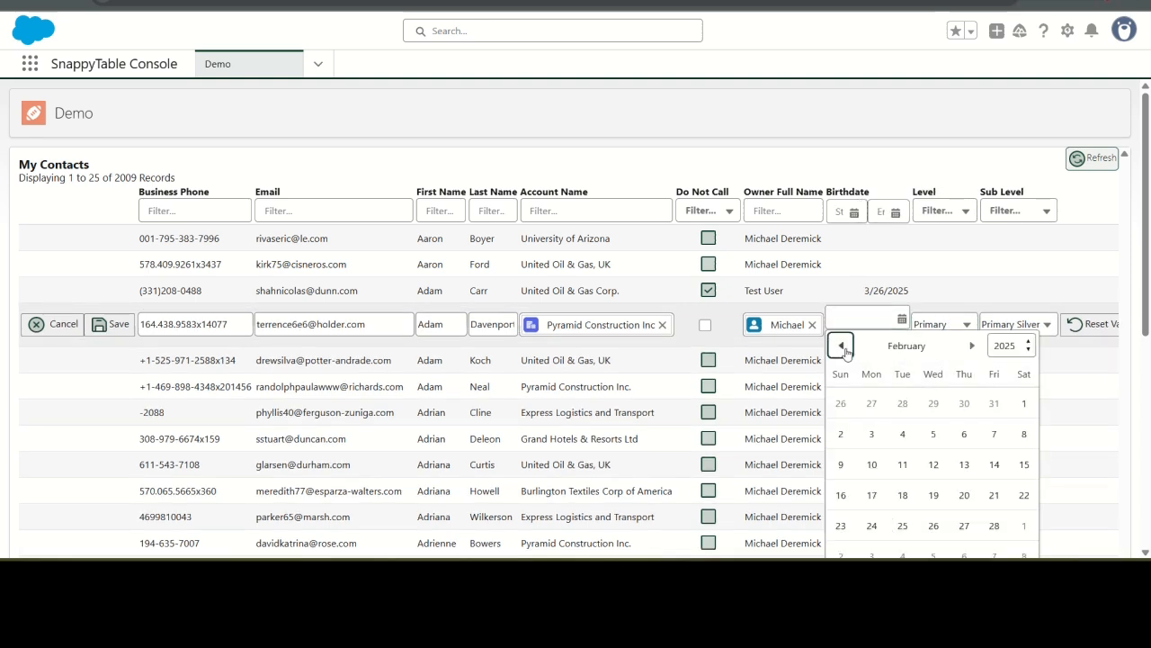
pyautogui.click(903, 404)
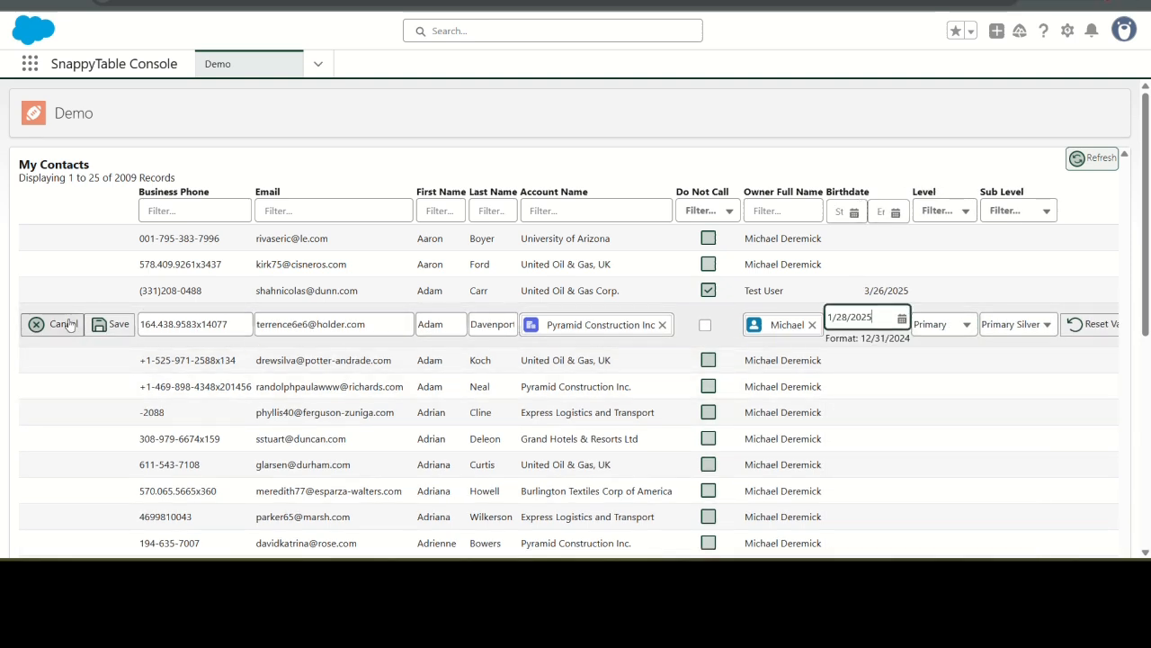
pyautogui.click(111, 324)
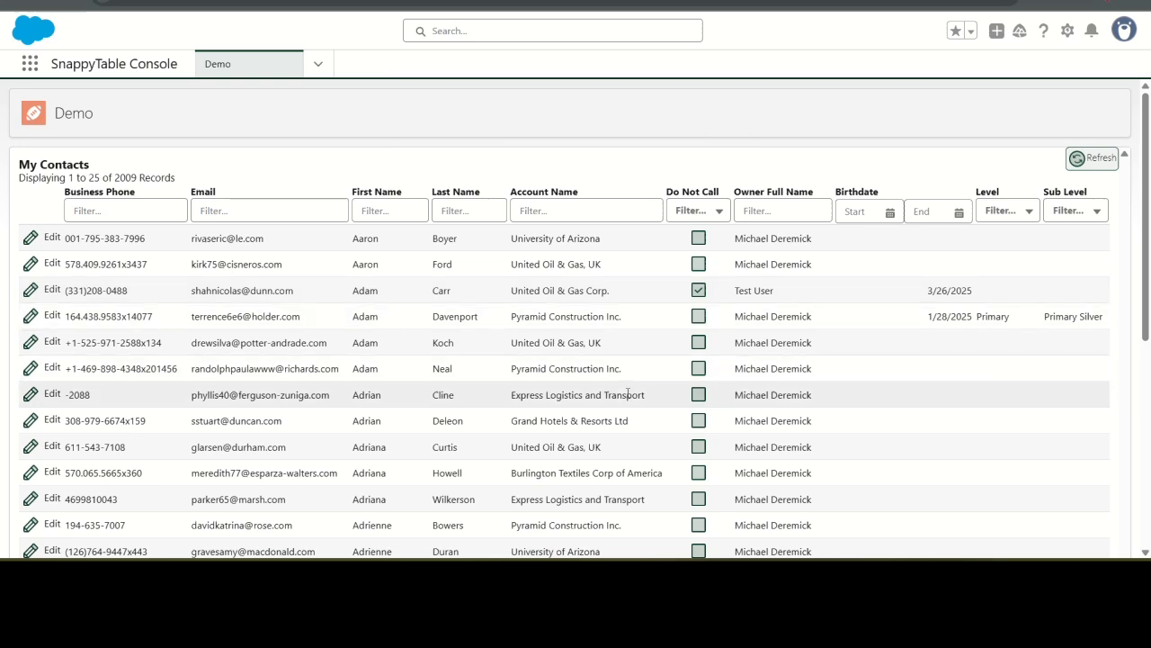
pyautogui.scroll(-3, 627, 379)
pyautogui.scroll(3, 627, 378)
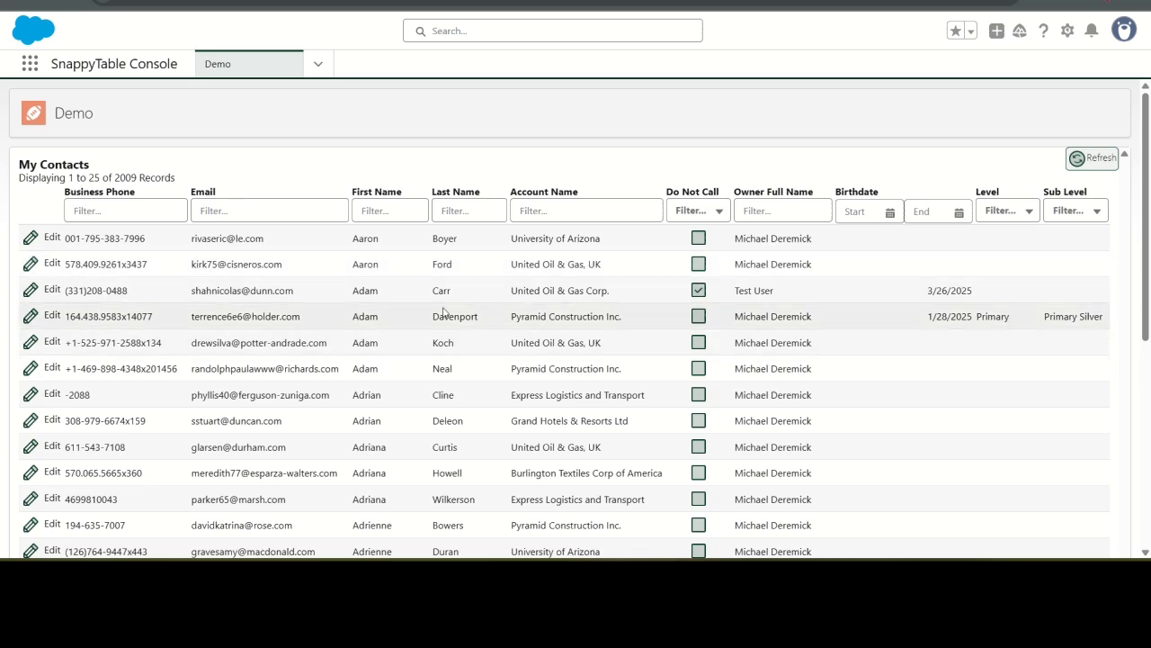
pyautogui.scroll(-3, 531, 318)
pyautogui.scroll(3, 535, 315)
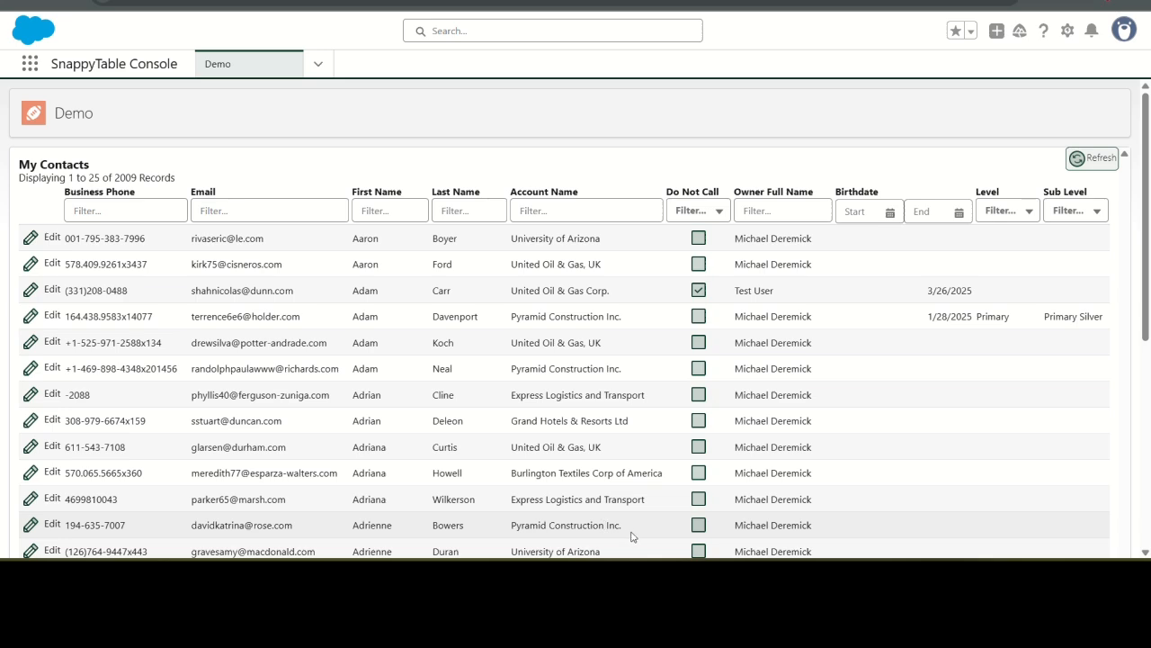
# Switch to Lightning App Builder and change the Snappy Table's CSS Master Class to snappy medium colorize.
pyautogui.moveTo(674, 557)
pyautogui.click(741, 502)
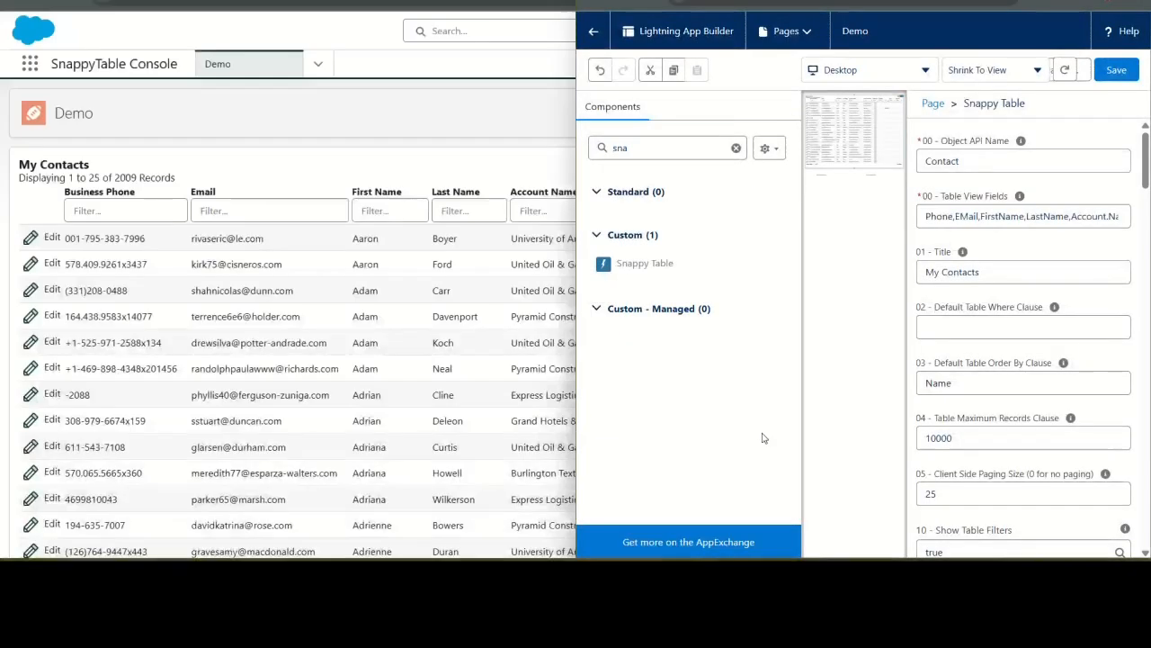
pyautogui.scroll(-3, 966, 317)
pyautogui.scroll(-20, 966, 316)
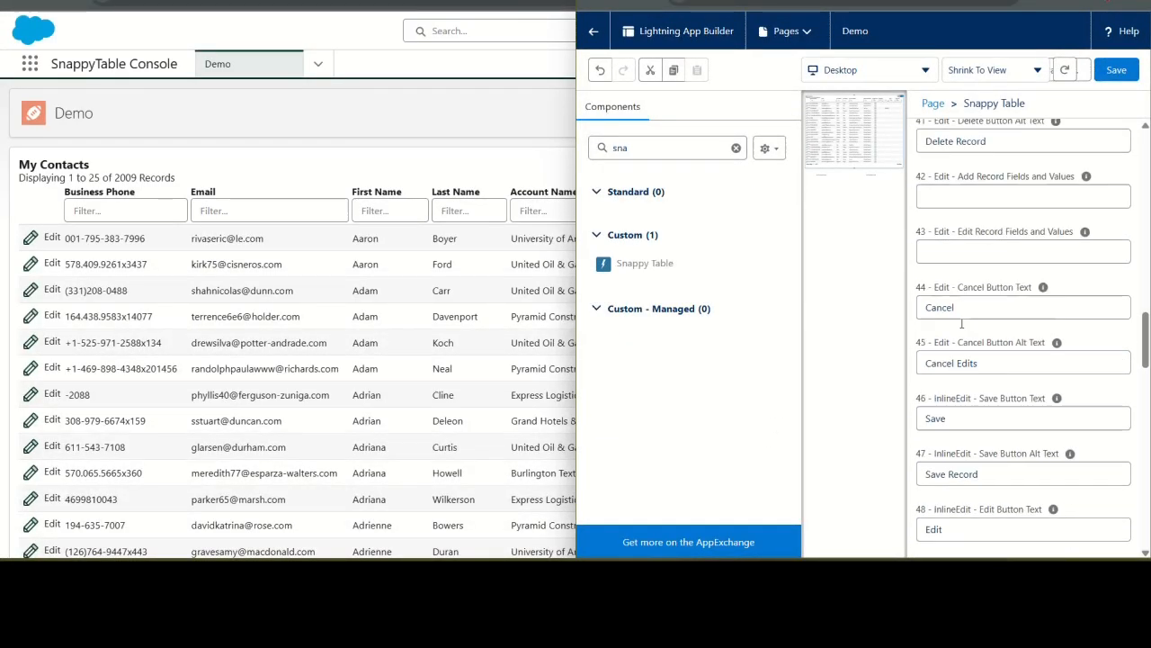
pyautogui.scroll(-10, 961, 325)
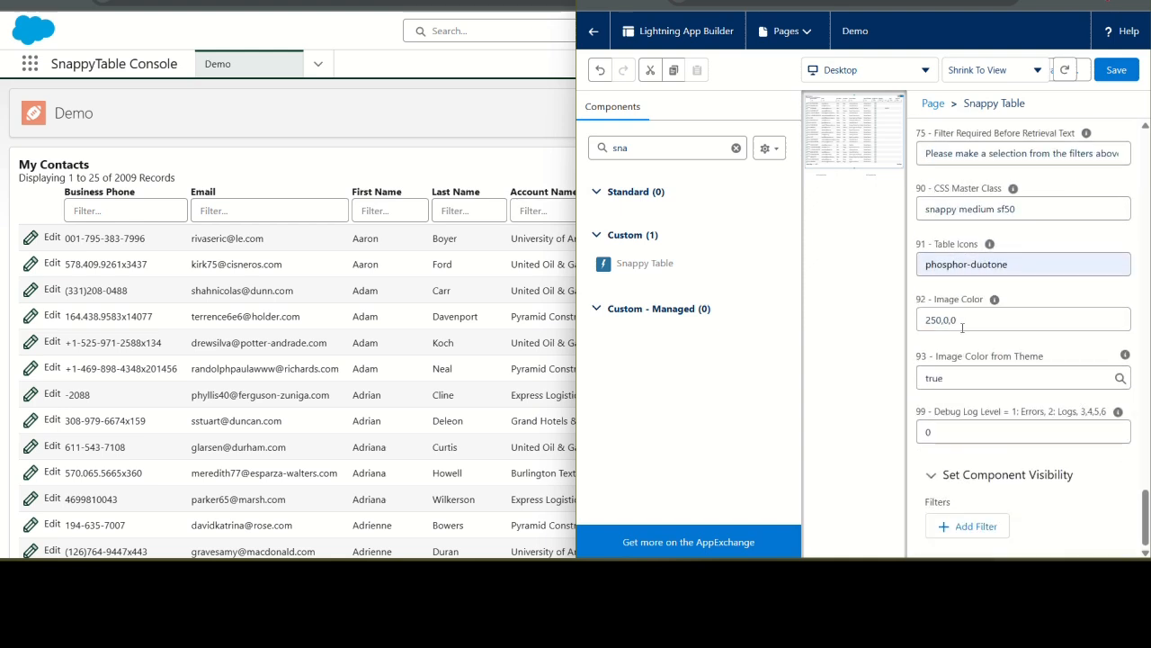
pyautogui.click(1049, 289)
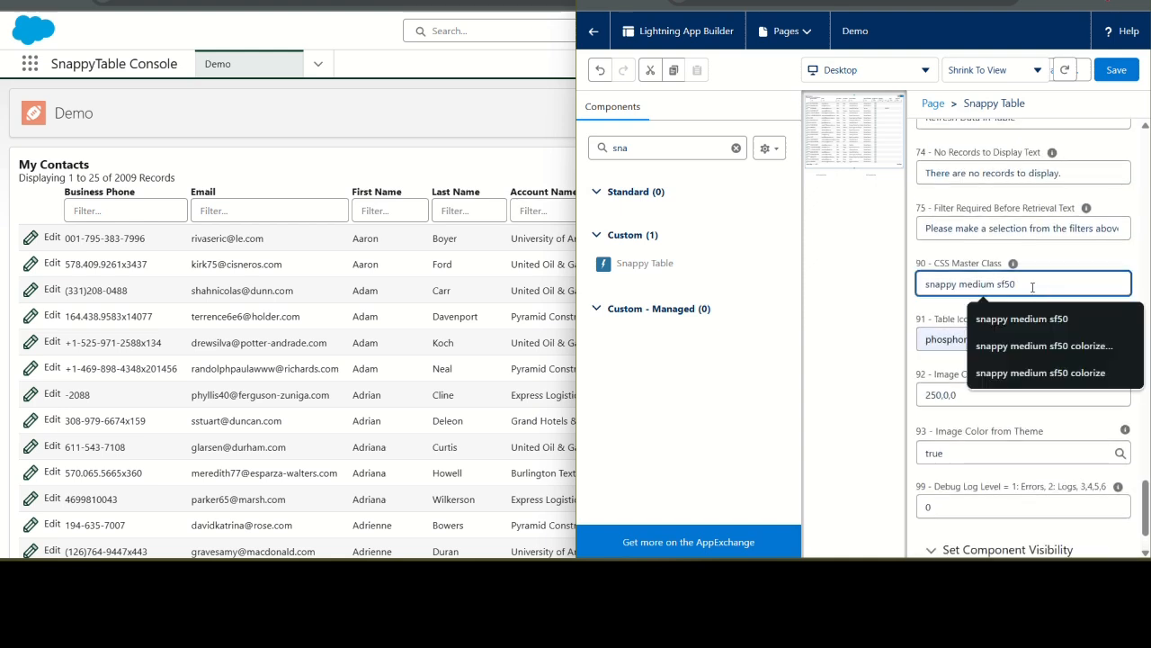
pyautogui.write('colorize')
pyautogui.press('Tab')
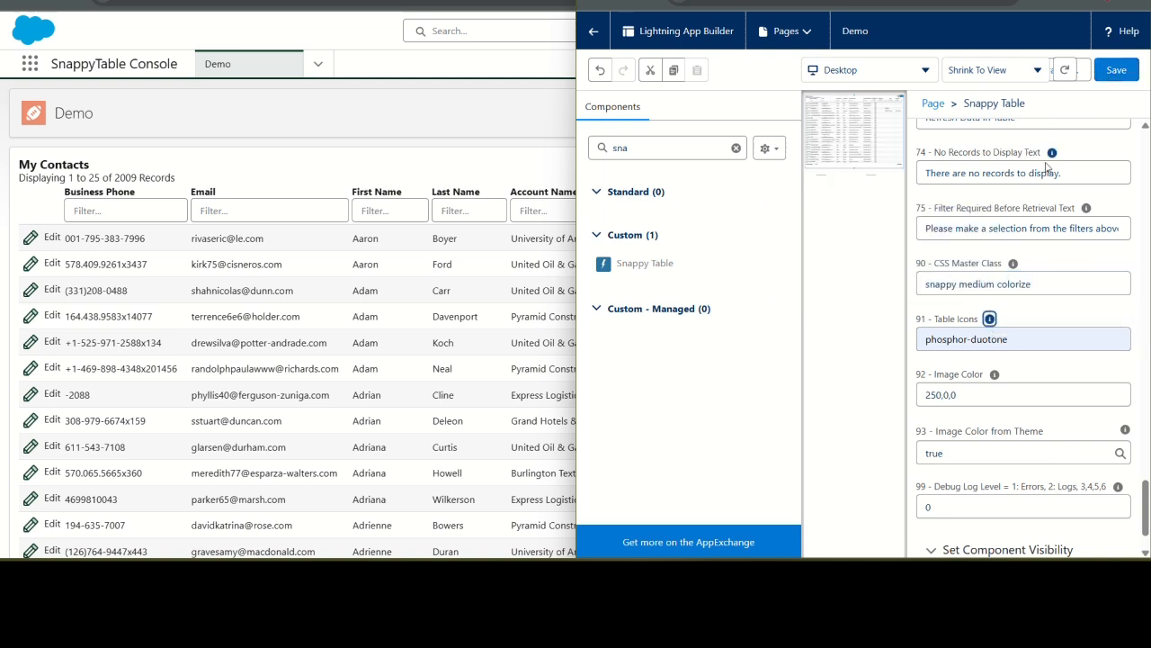
# Set Image Color from Theme to false, save the page, and reload the Demo page.
pyautogui.click(1058, 455)
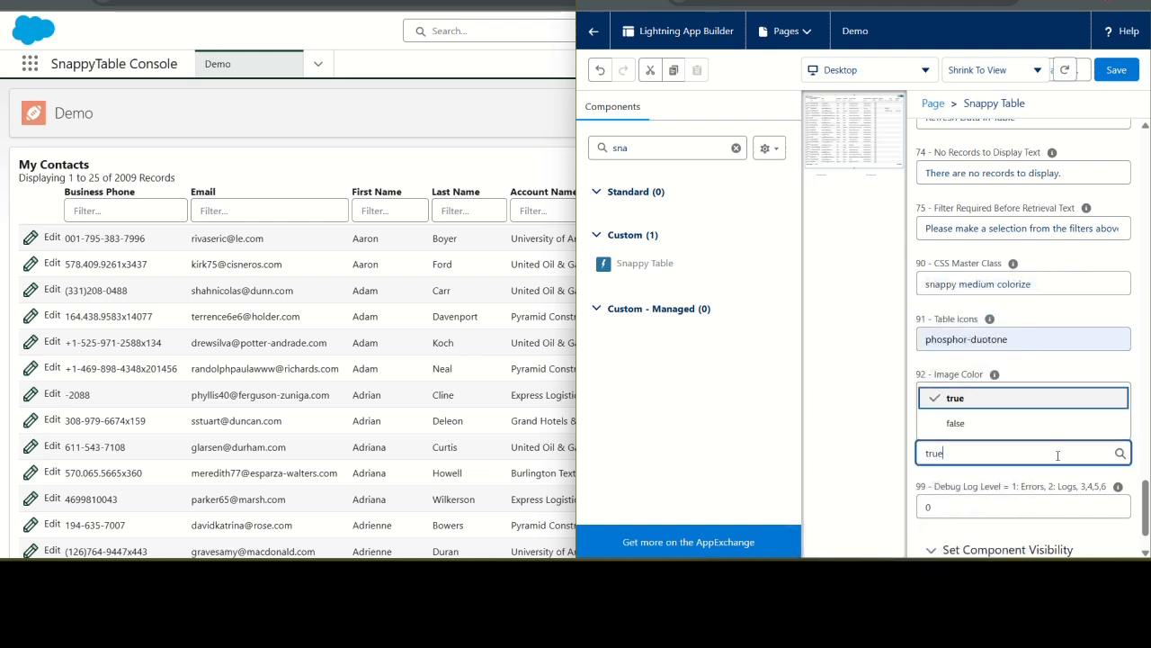
pyautogui.click(1006, 425)
pyautogui.click(1116, 71)
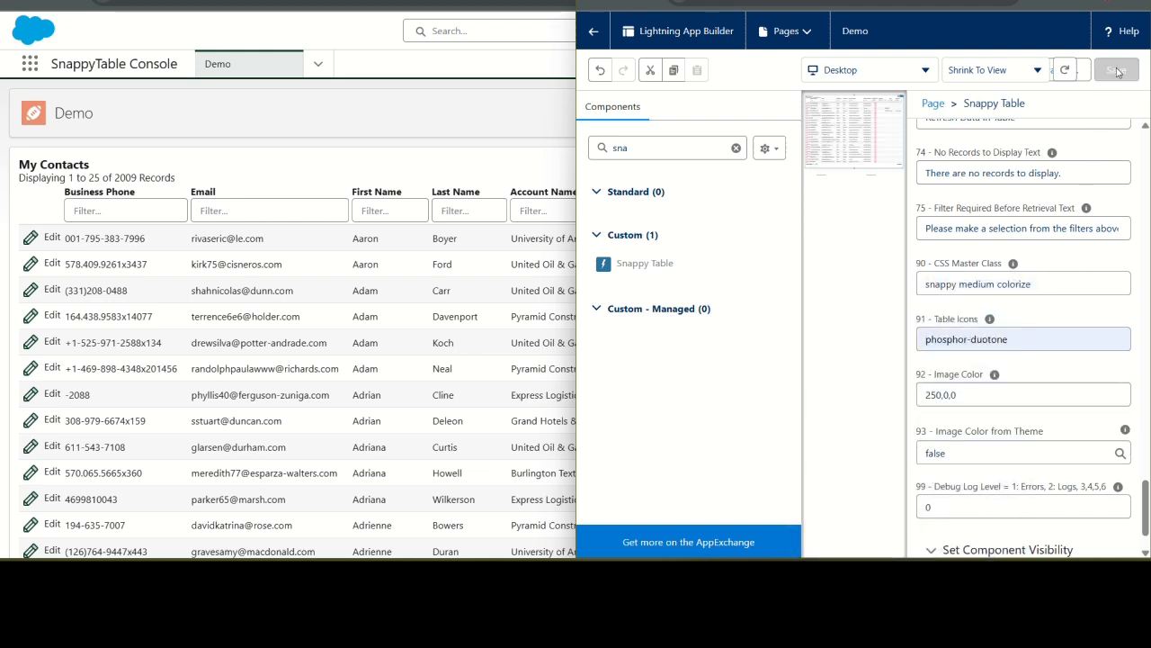
pyautogui.click(218, 133)
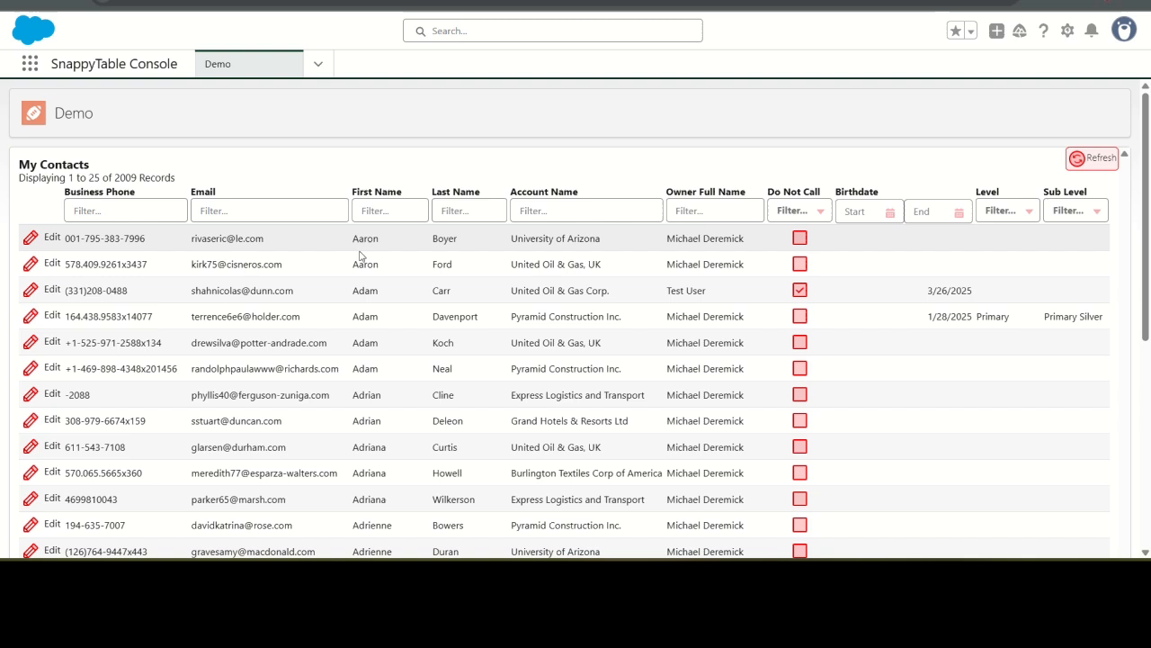
# Edit the fourth contact inline, enable its Do Not Call checkbox, and save the record.
pyautogui.doubleClick(526, 312)
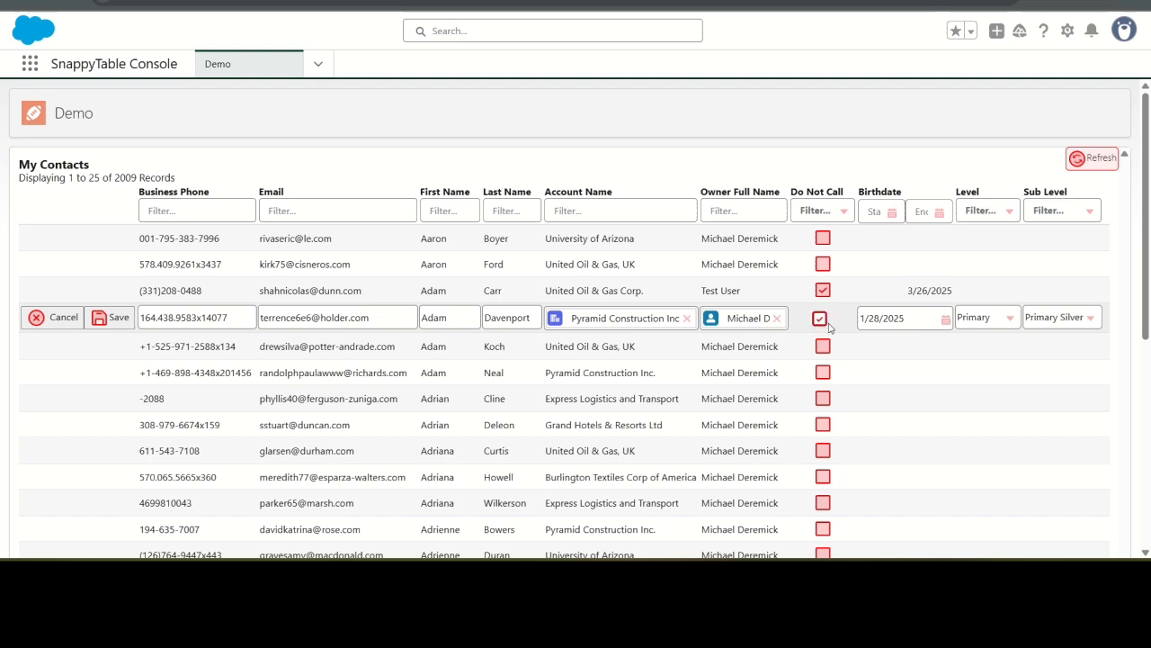
pyautogui.click(121, 321)
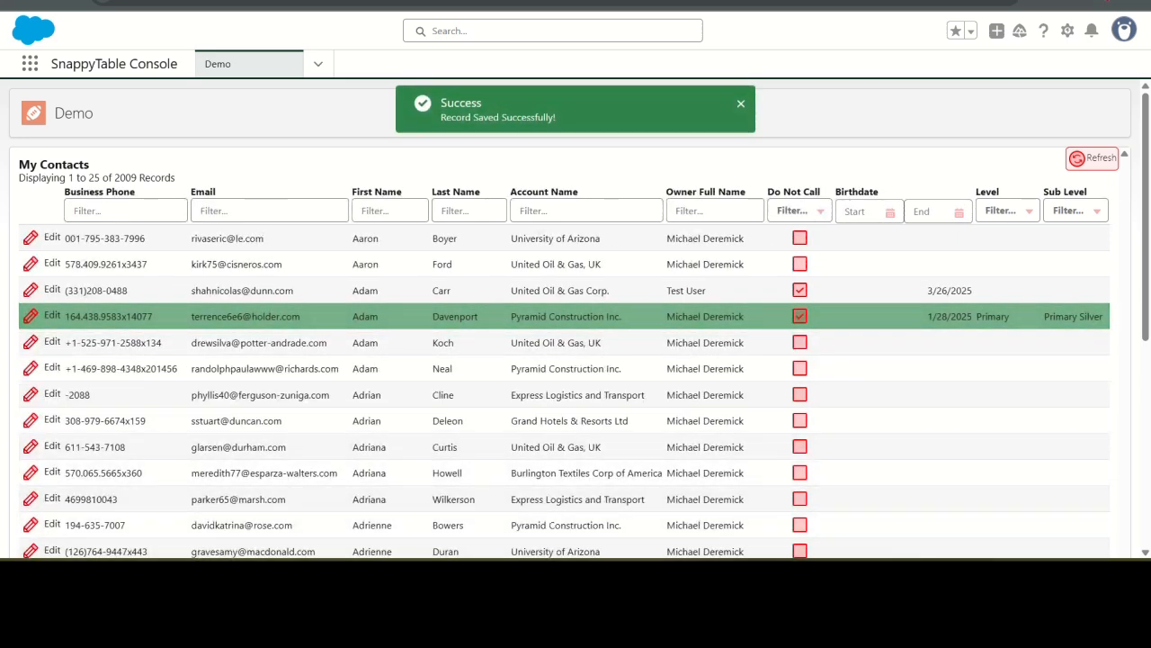
# Set the Snappy Table's Image Color to 30,160,40 in Lightning App Builder, save the page, and reload the Demo page.
pyautogui.moveTo(664, 573)
pyautogui.click(737, 514)
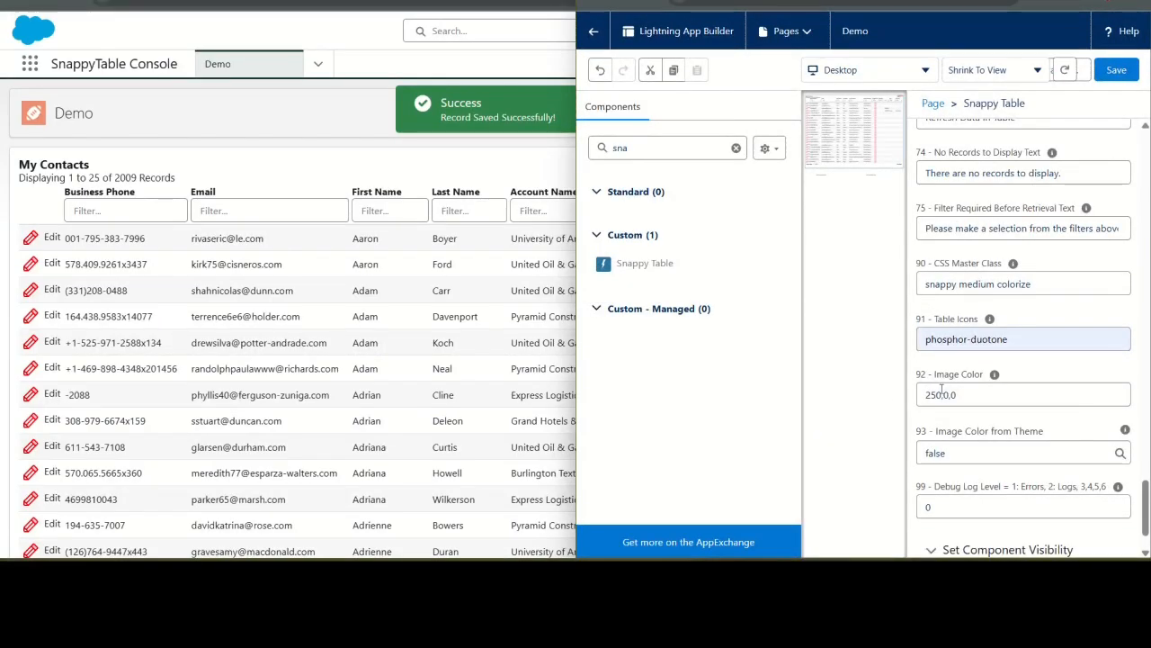
pyautogui.doubleClick(976, 396)
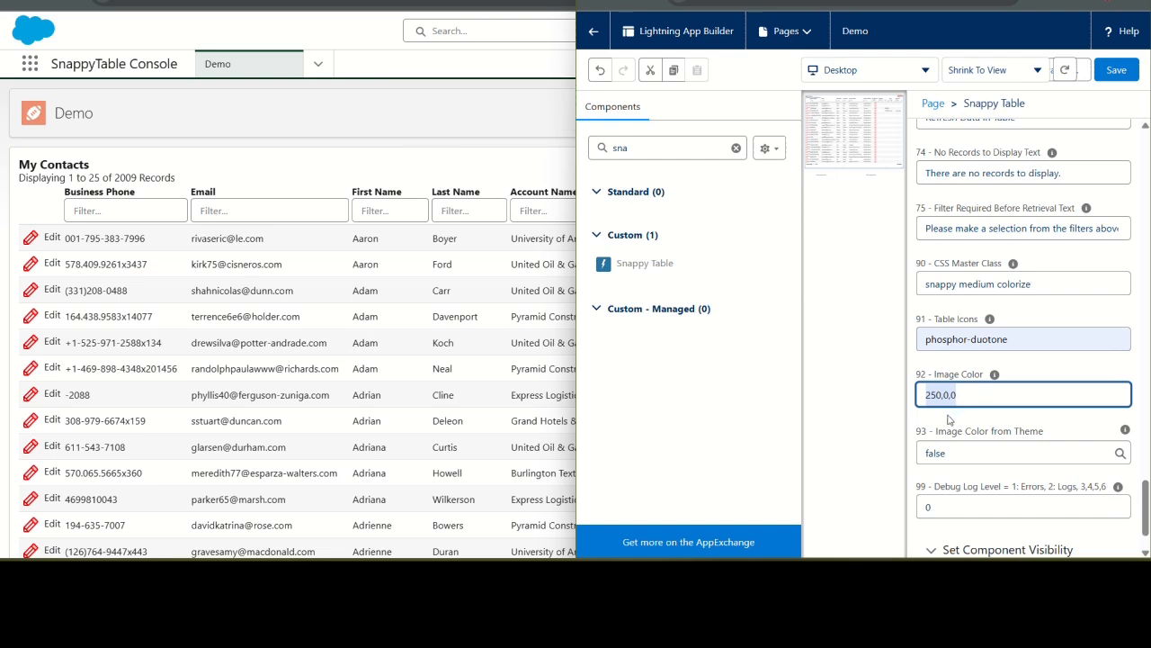
pyautogui.write('30')
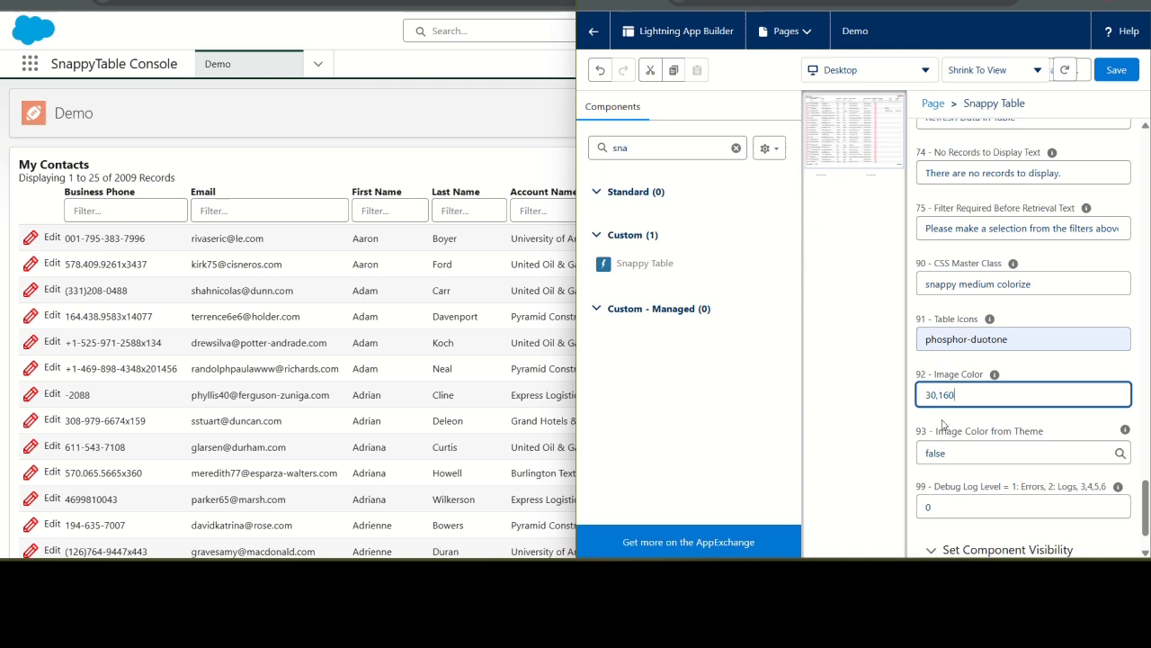
pyautogui.press('Tab')
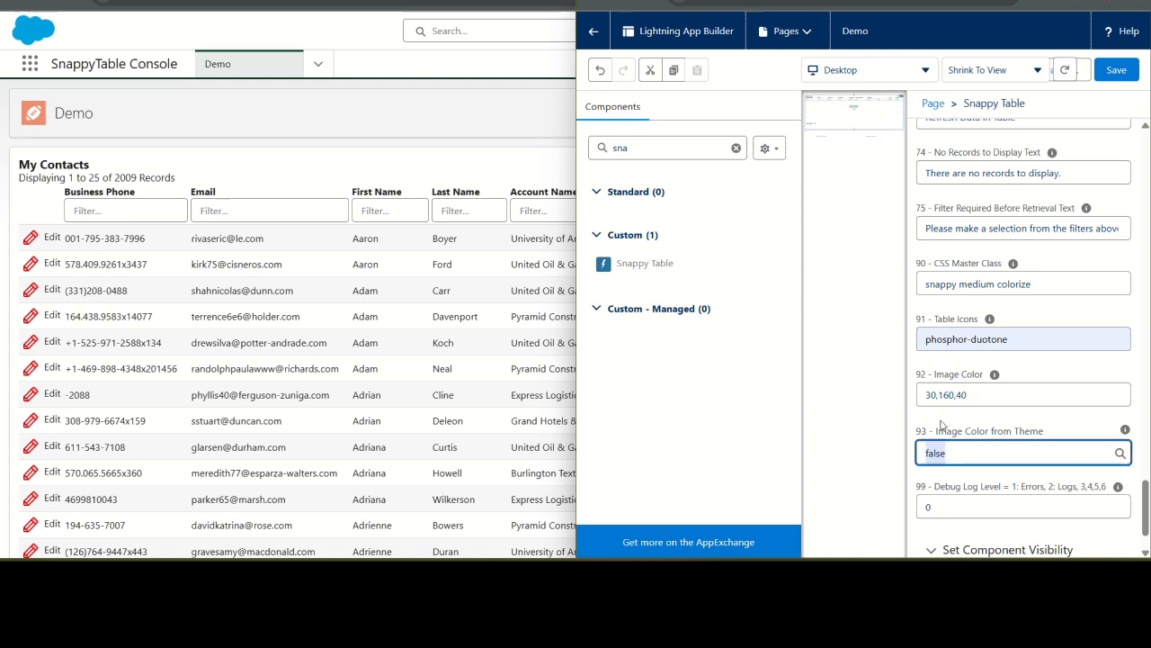
pyautogui.click(1115, 70)
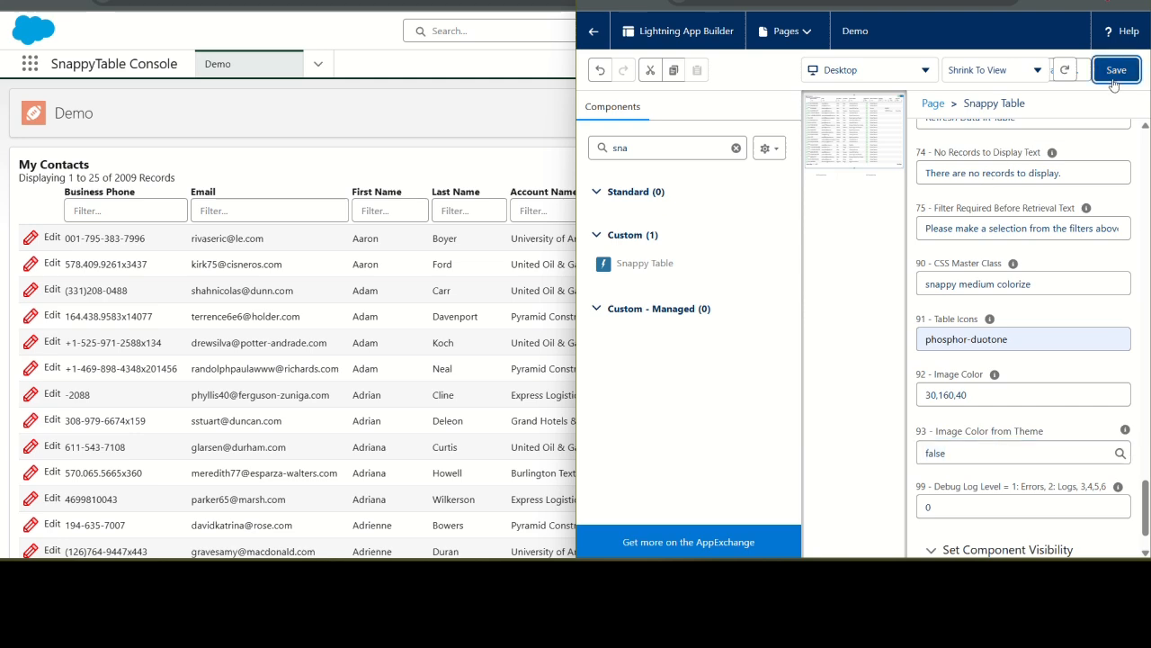
pyautogui.click(69, 4)
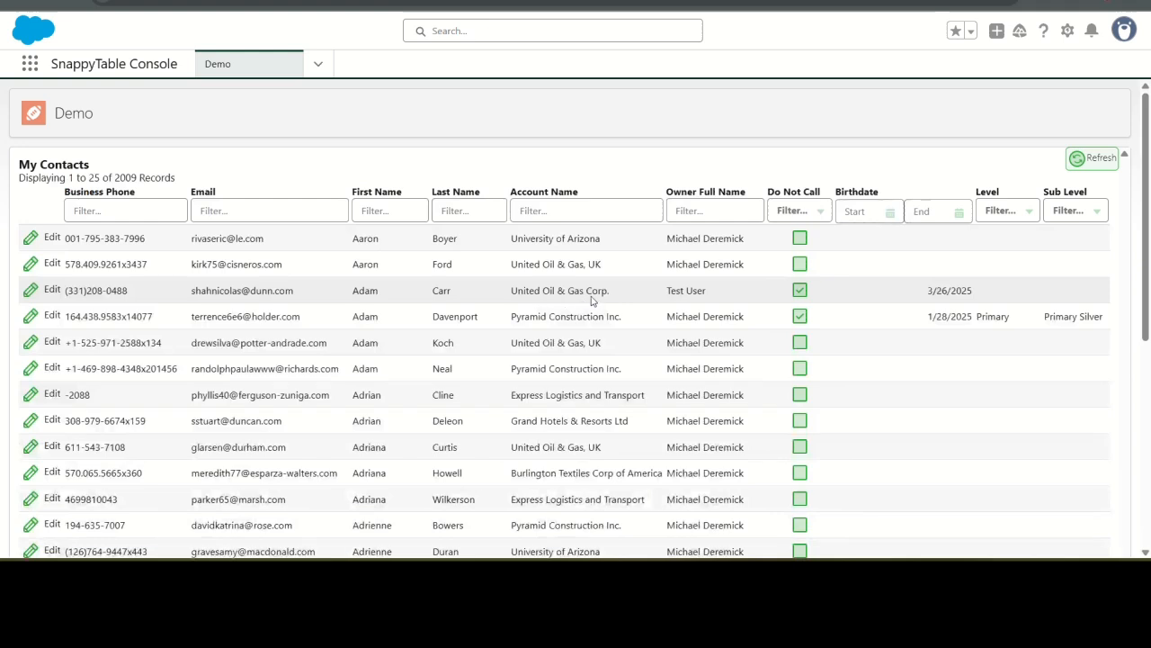
# Edit the fifth contact inline, enable its Do Not Call checkbox, and save the record.
pyautogui.doubleClick(799, 354)
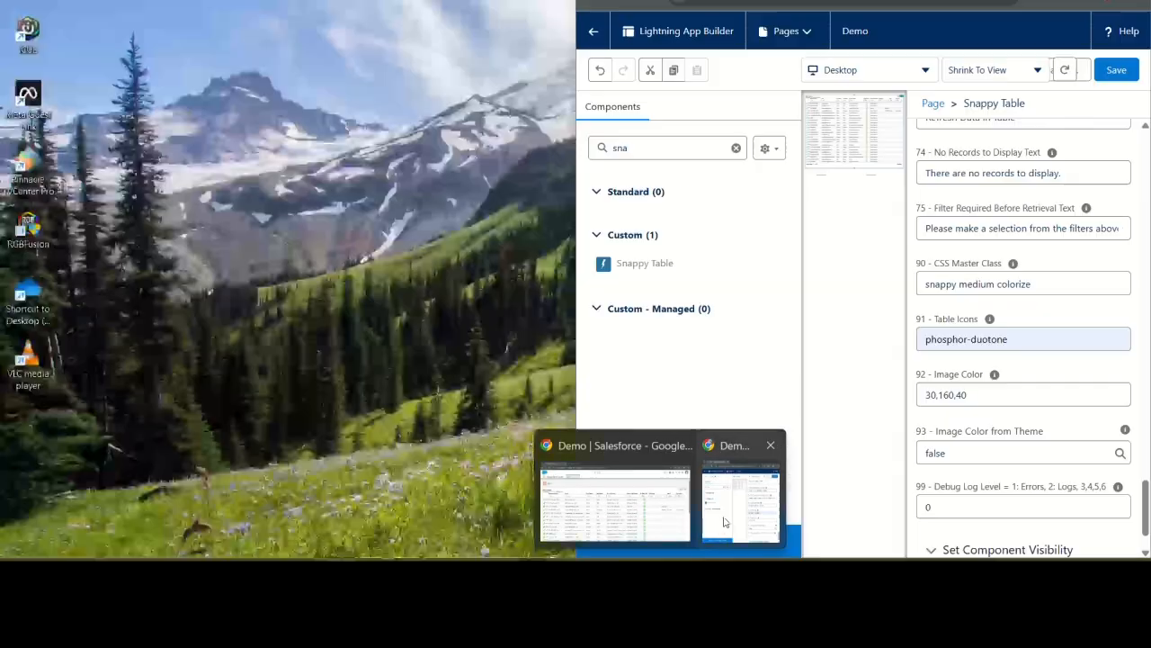
# Change the Row Selection Mode to FullEdit in Lightning App Builder, save the page, and reload the Demo page.
pyautogui.click(733, 518)
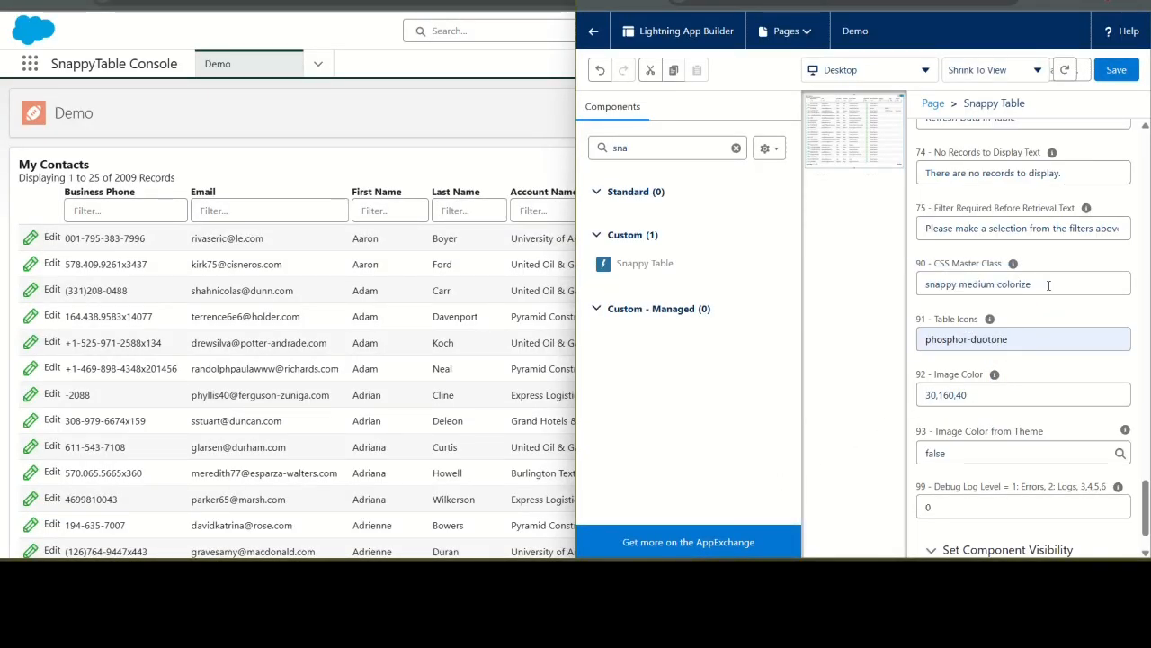
pyautogui.scroll(10, 1049, 285)
pyautogui.scroll(6, 951, 246)
pyautogui.scroll(5, 953, 243)
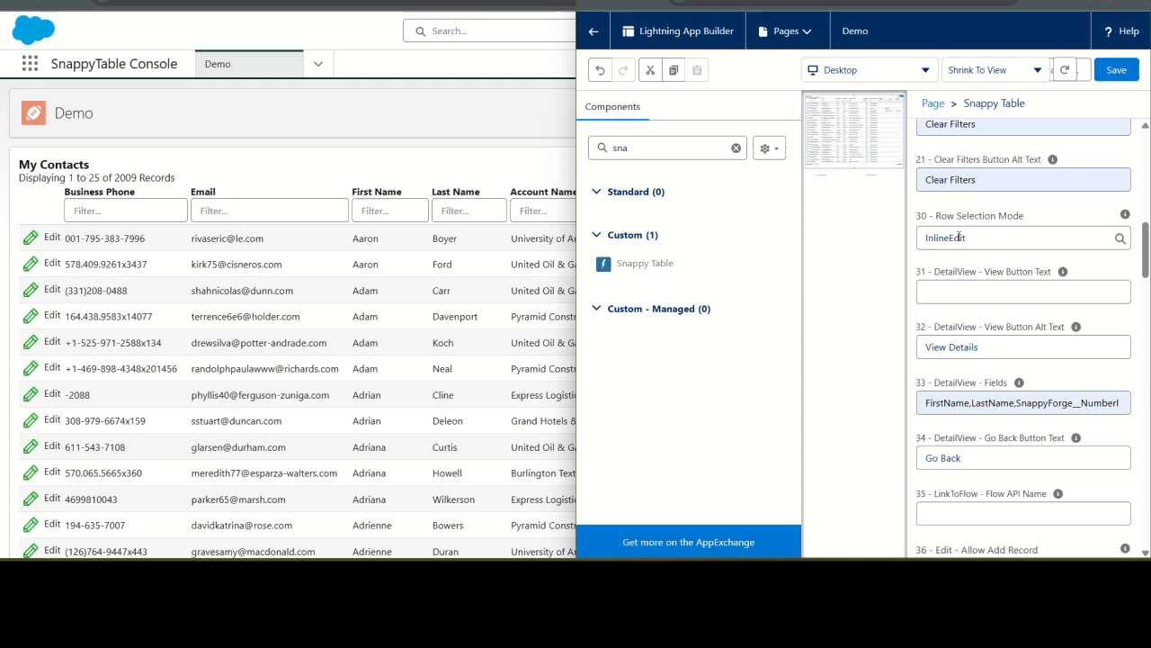
pyautogui.click(959, 237)
pyautogui.scroll(-2, 962, 414)
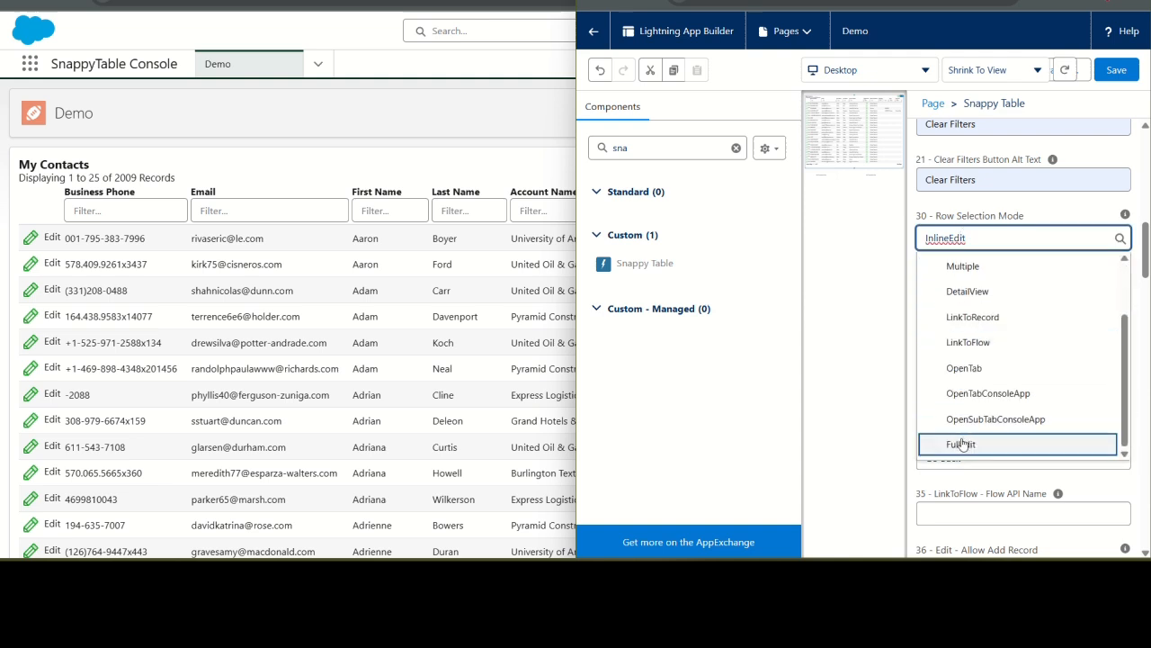
pyautogui.click(963, 444)
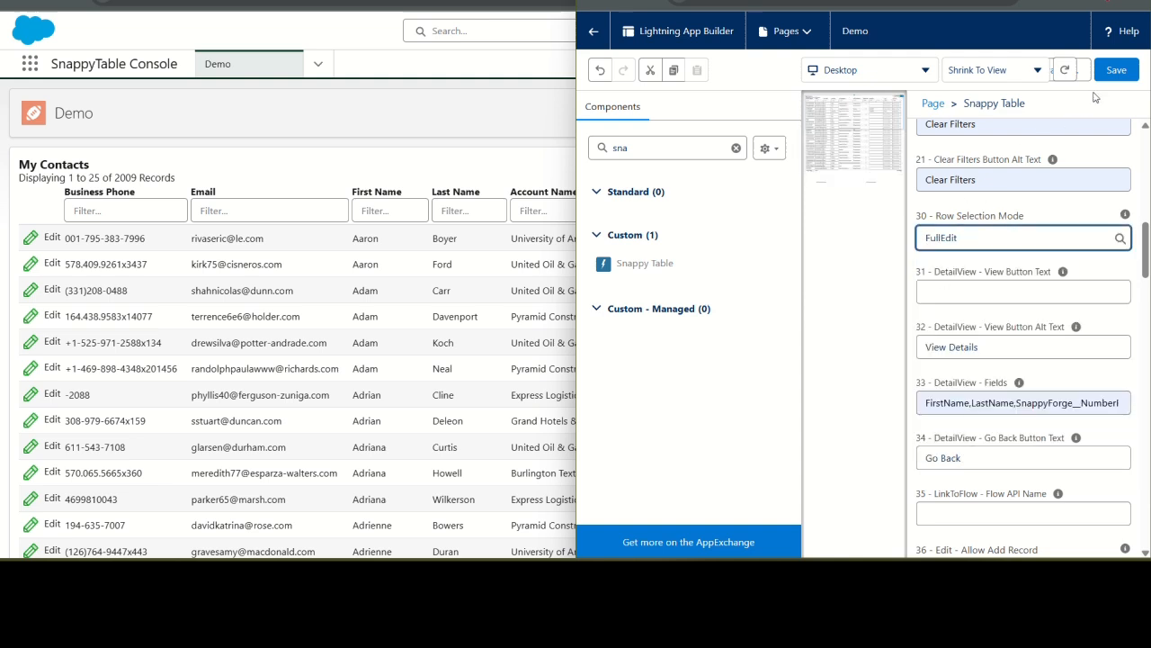
pyautogui.click(1116, 69)
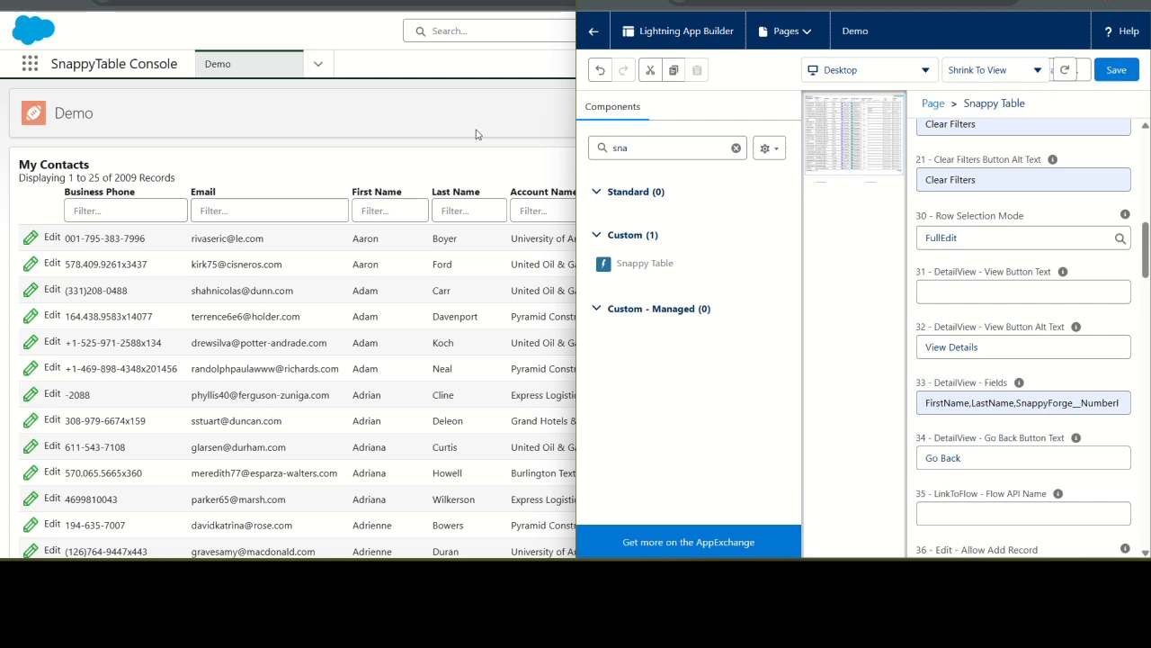
pyautogui.click(72, 3)
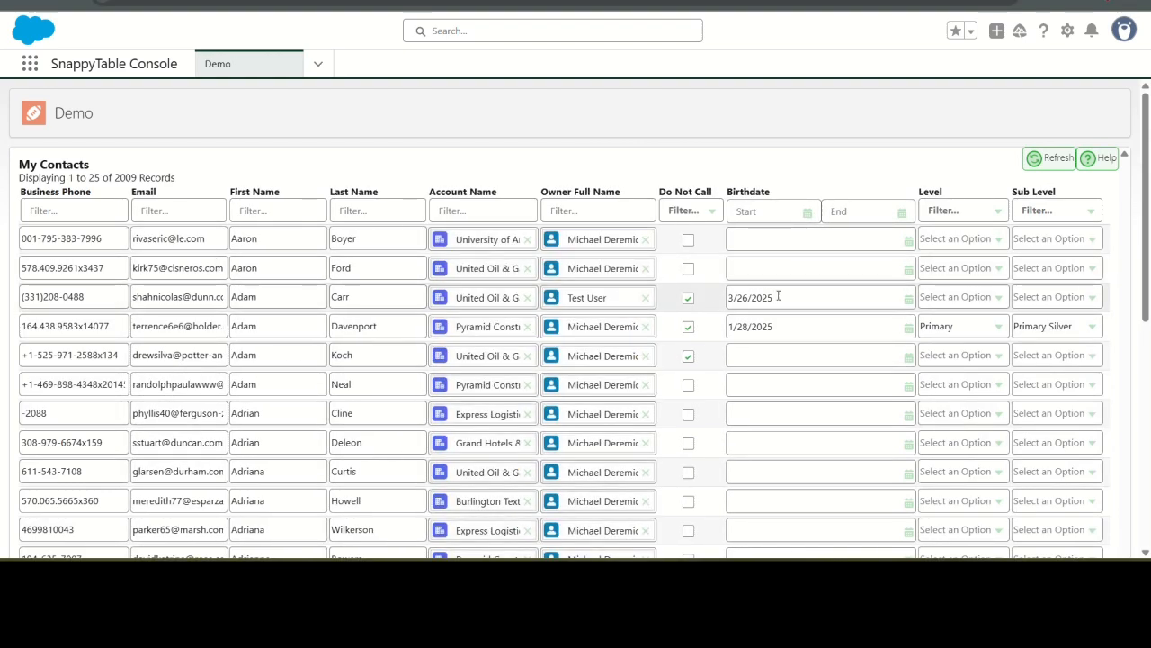
# Choose a date in the second contact's Birthdate field and leave the field so the change is saved.
pyautogui.scroll(-10, 804, 297)
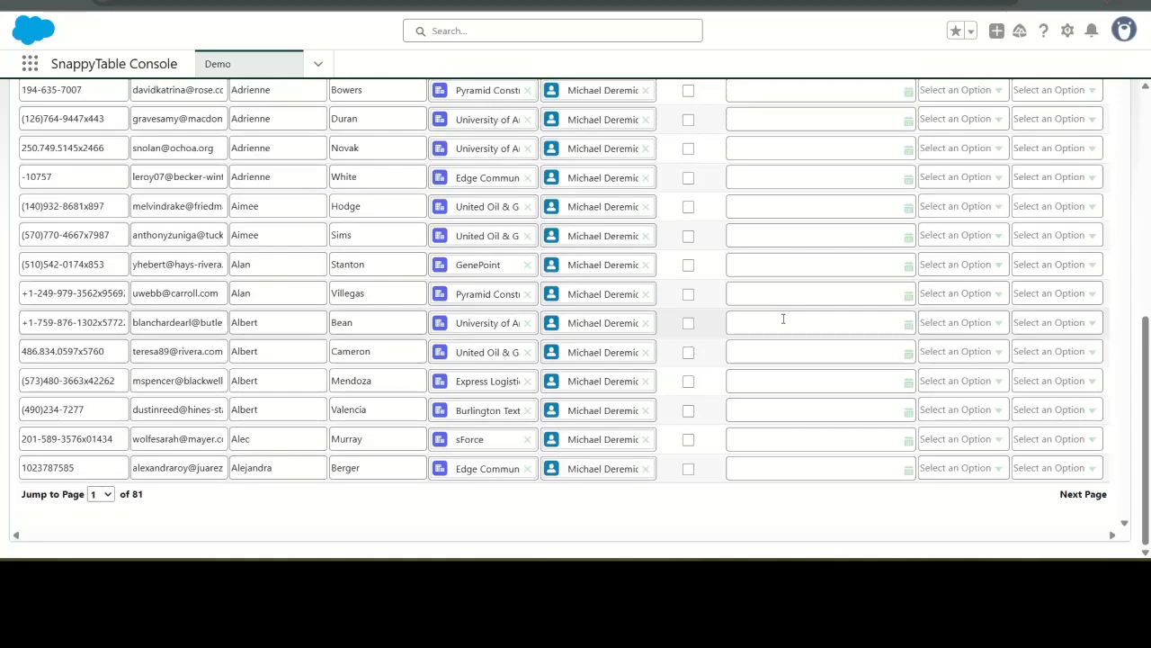
pyautogui.scroll(10, 783, 318)
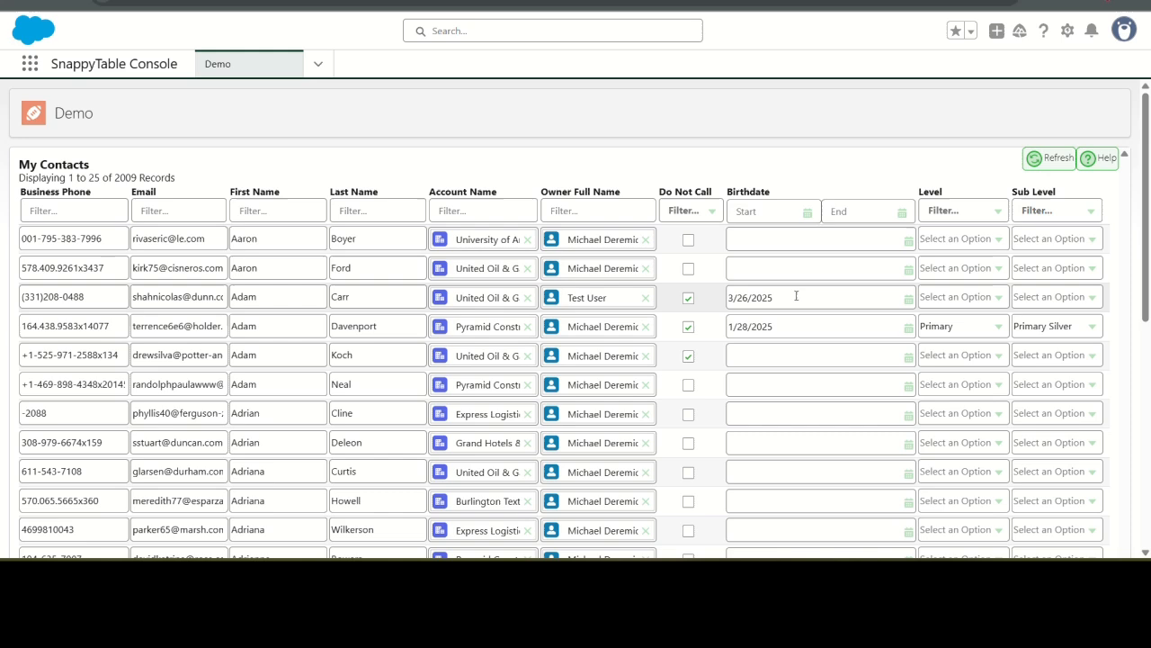
pyautogui.scroll(-10, 796, 297)
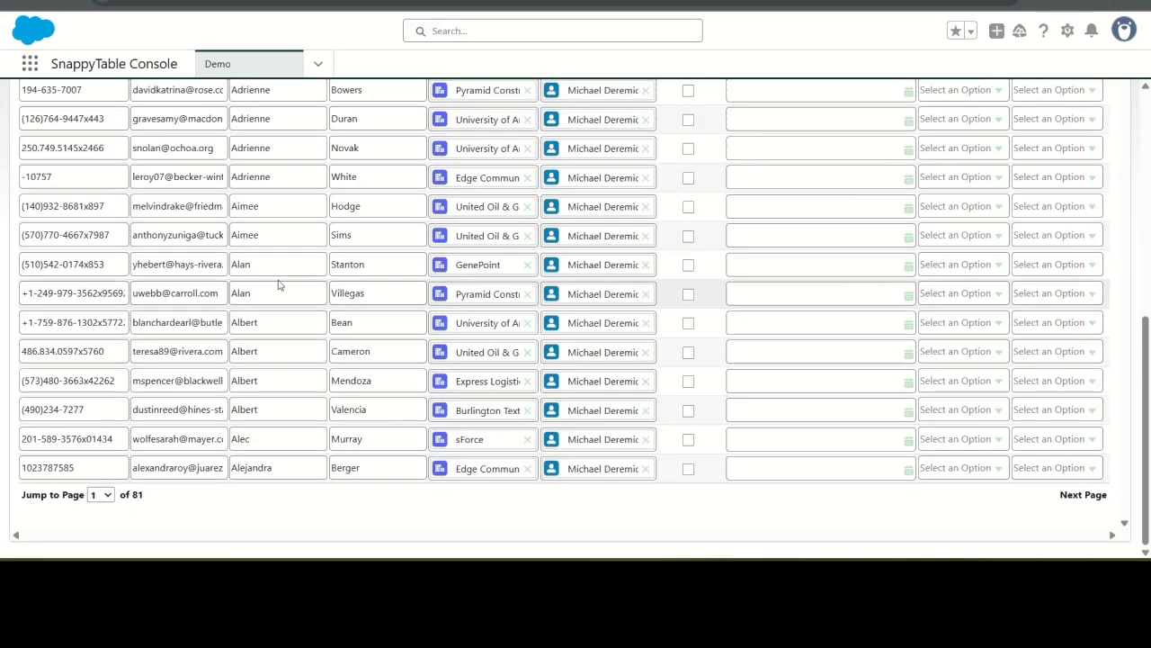
pyautogui.scroll(10, 471, 299)
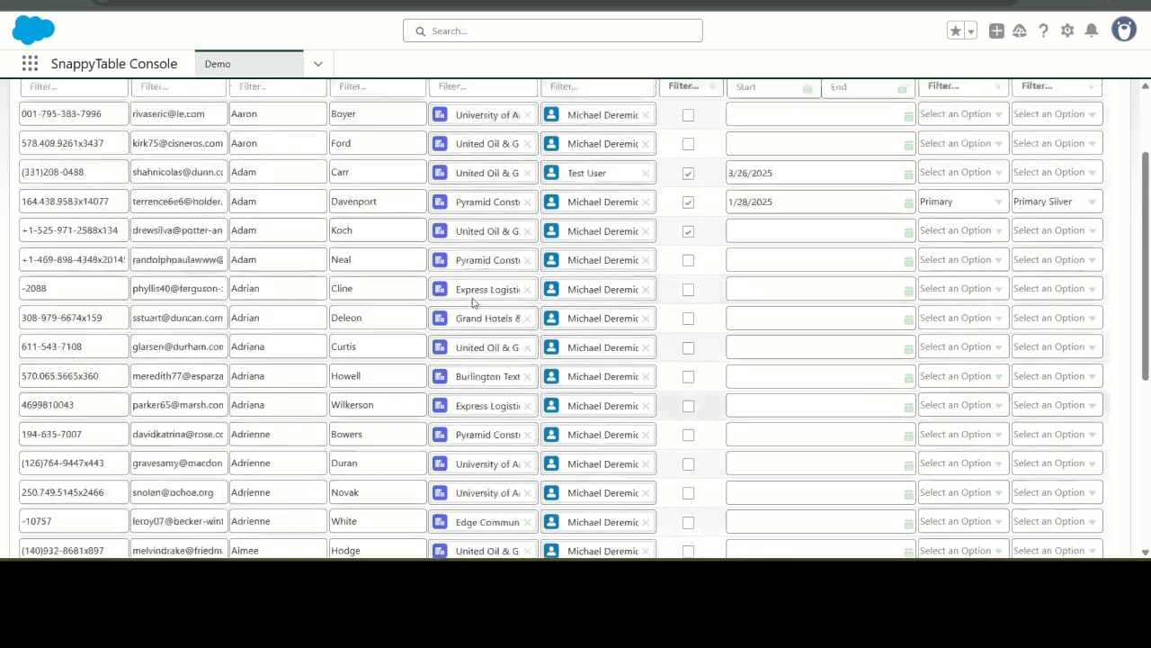
pyautogui.click(806, 252)
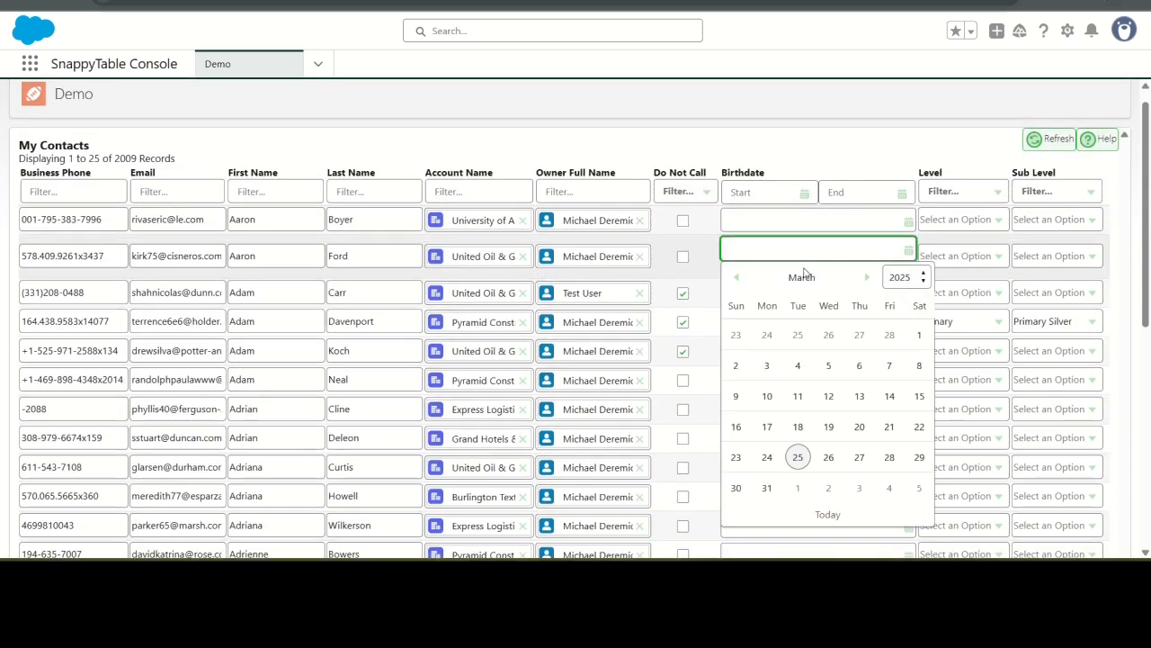
pyautogui.click(859, 428)
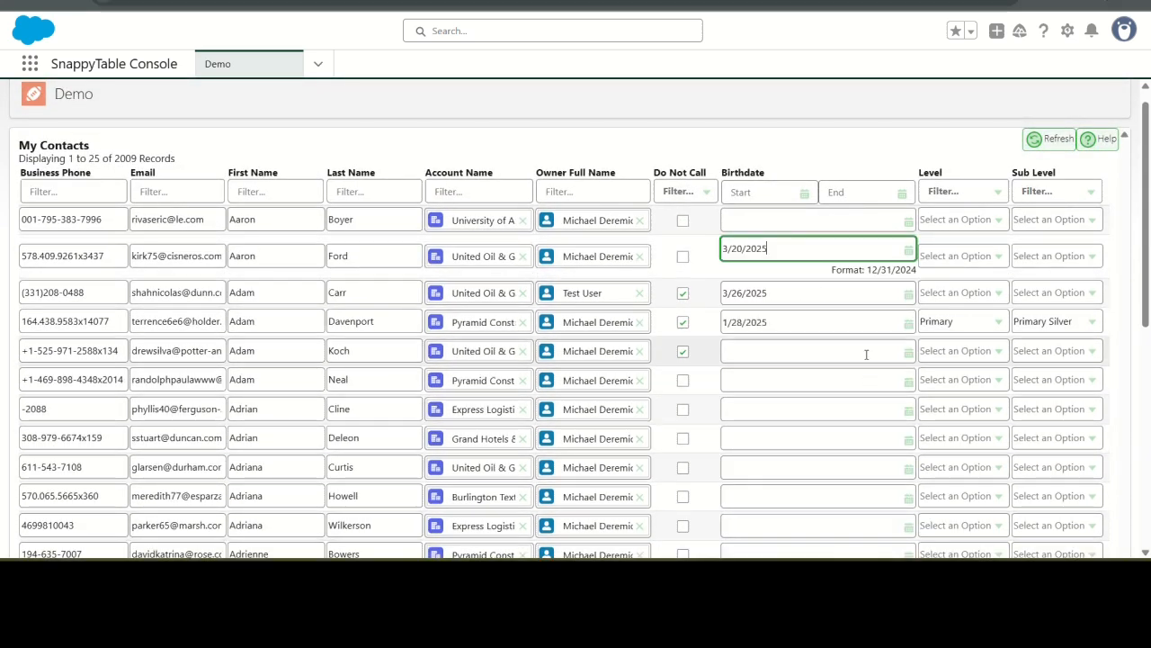
pyautogui.click(708, 292)
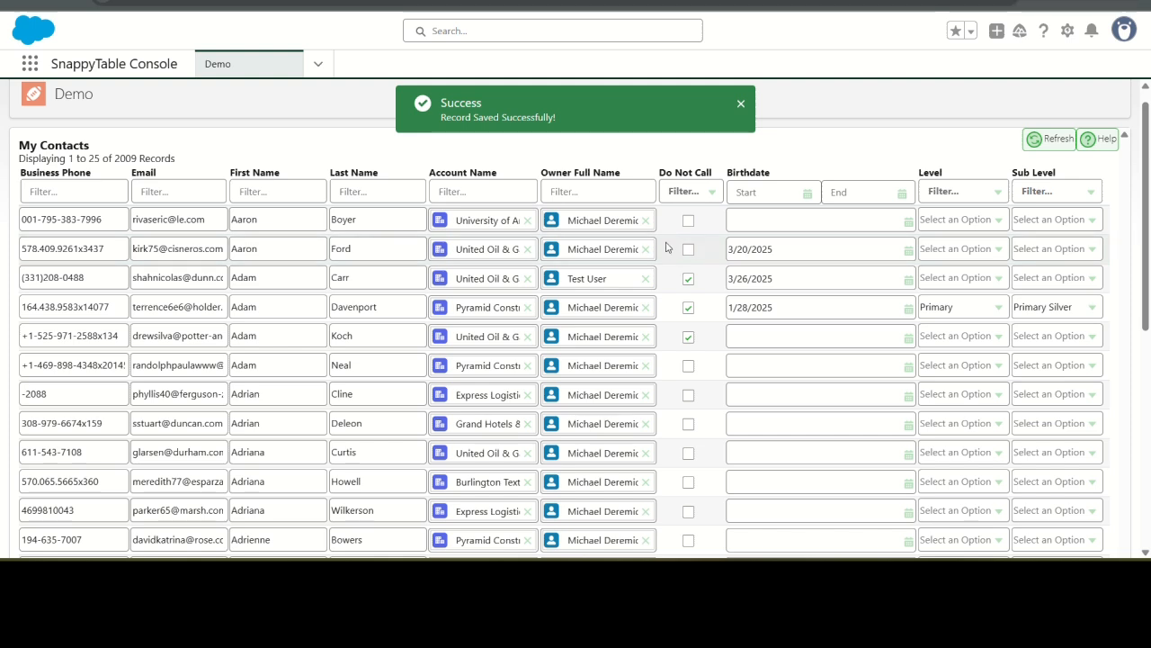
# Append 1 to the third contact's first name and 2 to the fourth contact's first name, leaving each row so it saves.
pyautogui.click(282, 277)
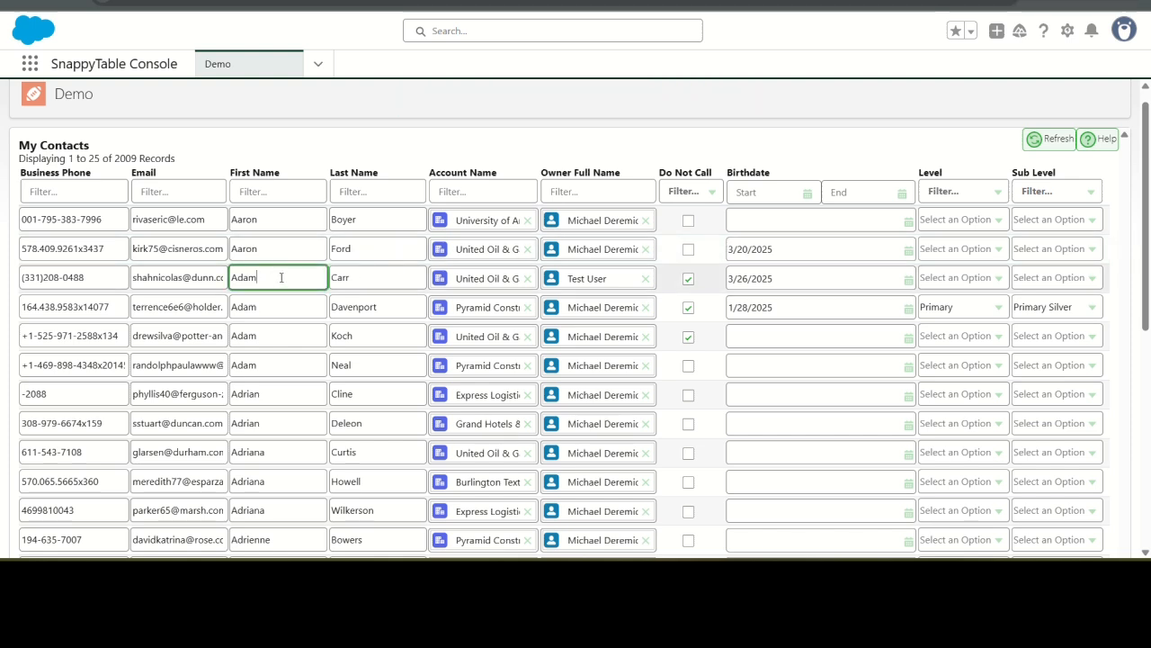
pyautogui.click(341, 268)
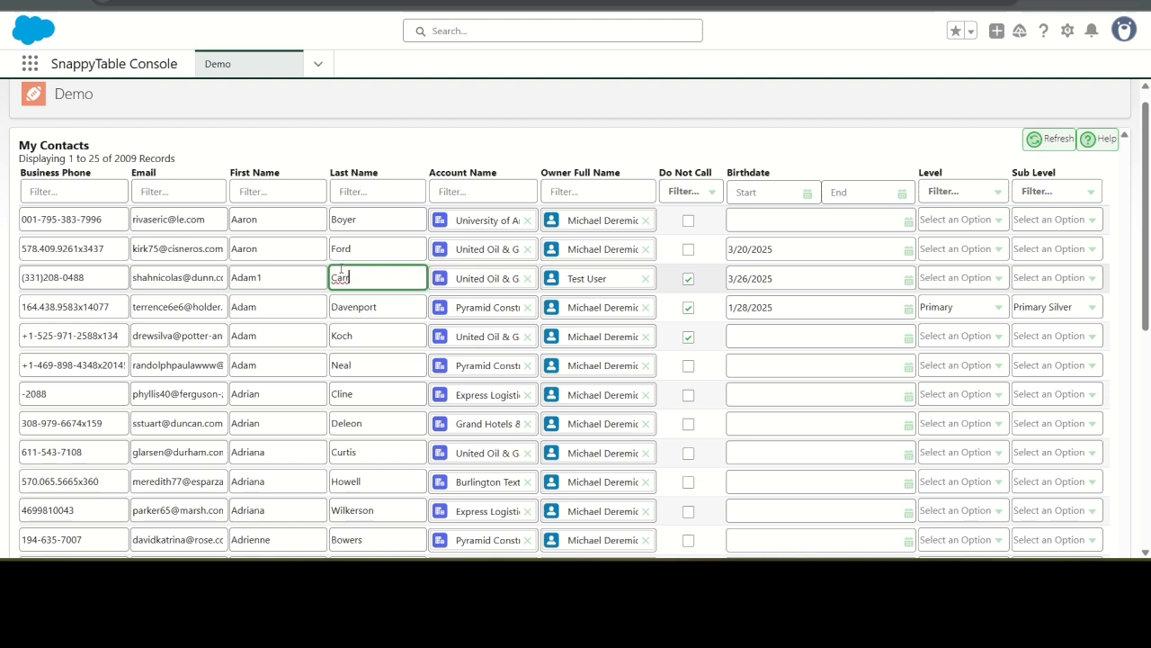
pyautogui.press('Left')
pyautogui.press('Left')
pyautogui.press('Left')
pyautogui.press('Left')
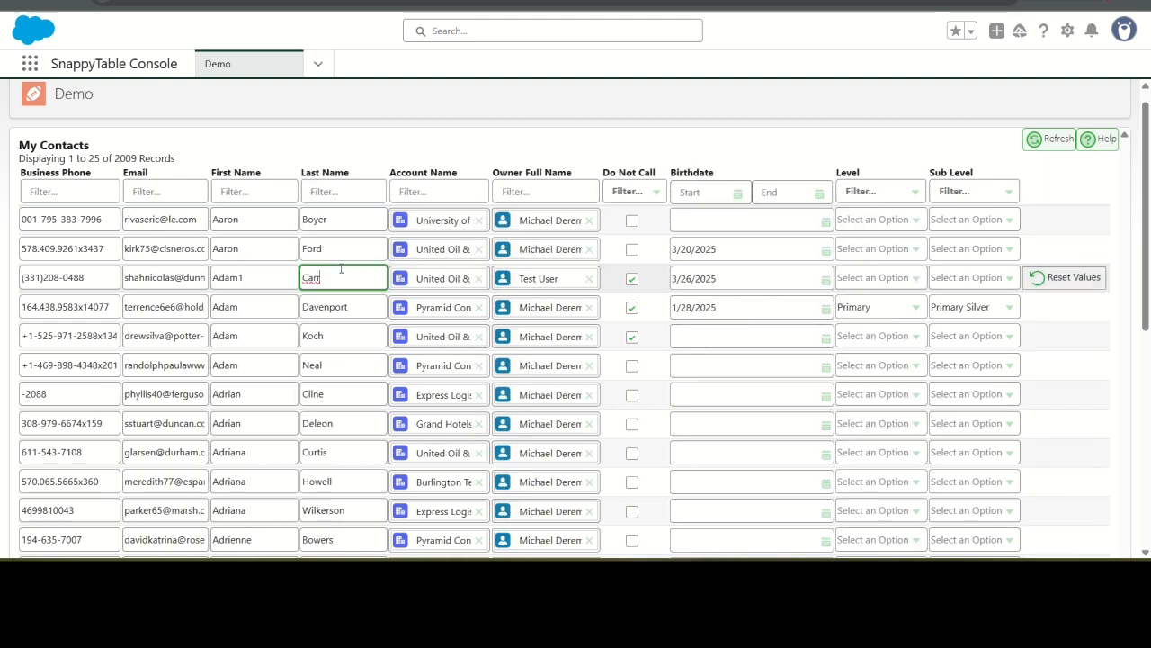
pyautogui.press('Right')
pyautogui.press('Down')
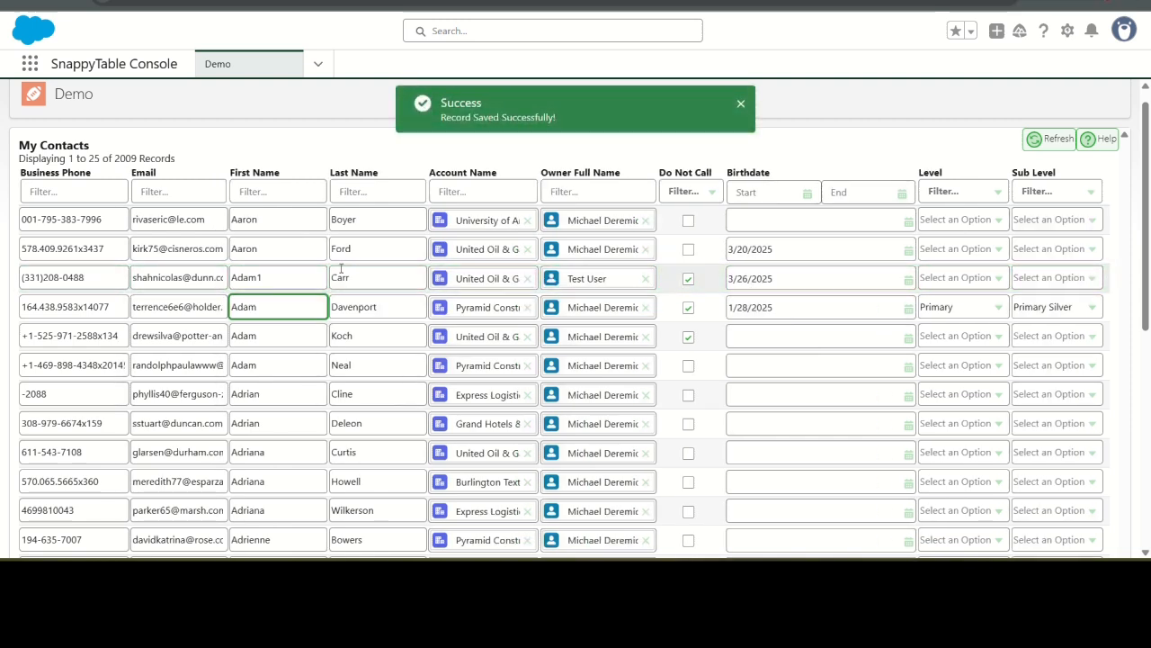
pyautogui.write('2')
pyautogui.press('Return')
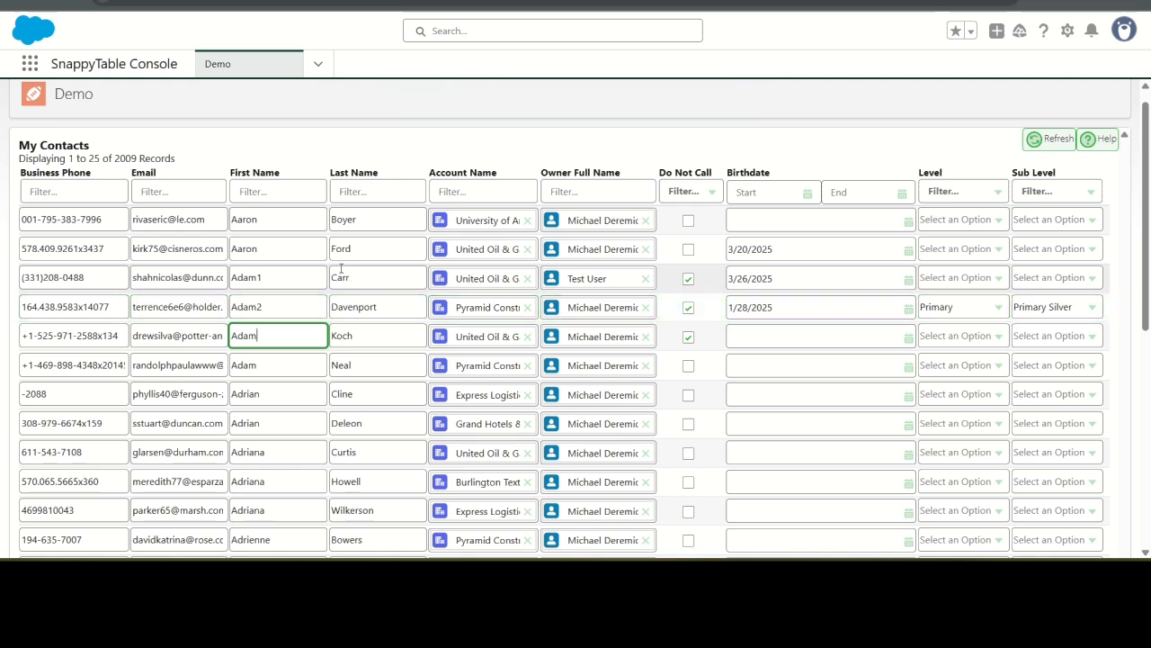
# Move down the First Name column past the last row to reach and look over the second page of contacts.
pyautogui.press('Up')
pyautogui.press('Up')
pyautogui.press('Down')
pyautogui.press('Down')
pyautogui.press('Down')
pyautogui.press('Down')
pyautogui.press('Down')
pyautogui.press('Down')
pyautogui.press('Down')
pyautogui.press('Down')
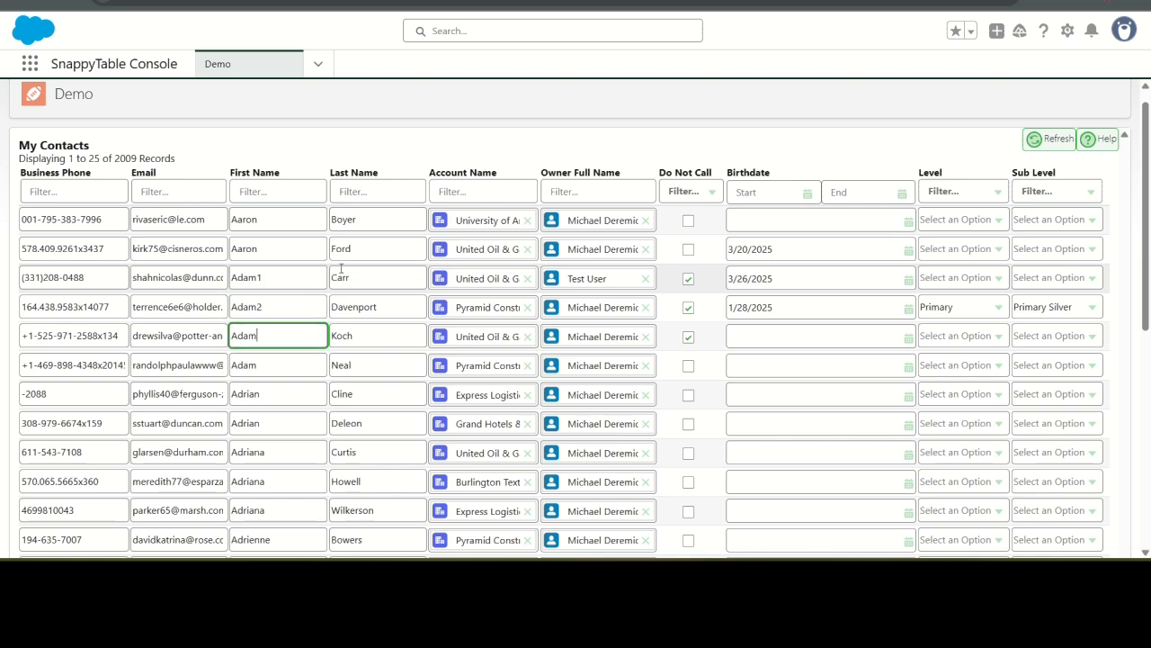
pyautogui.press('Down')
pyautogui.press('Down')
pyautogui.press('Down')
pyautogui.press('Down')
pyautogui.press('Down')
pyautogui.press('Down')
pyautogui.press('Down')
pyautogui.press('Down')
pyautogui.press('Down')
pyautogui.press('Down')
pyautogui.press('Down')
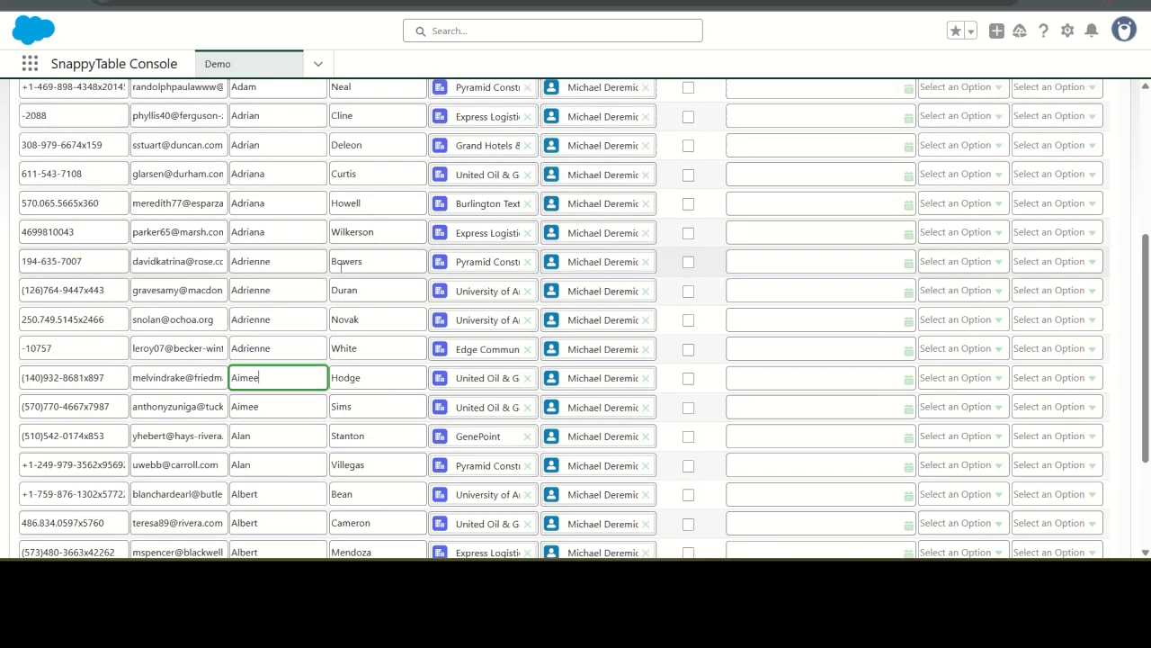
pyautogui.press('Down')
pyautogui.press('Down')
pyautogui.press('Down')
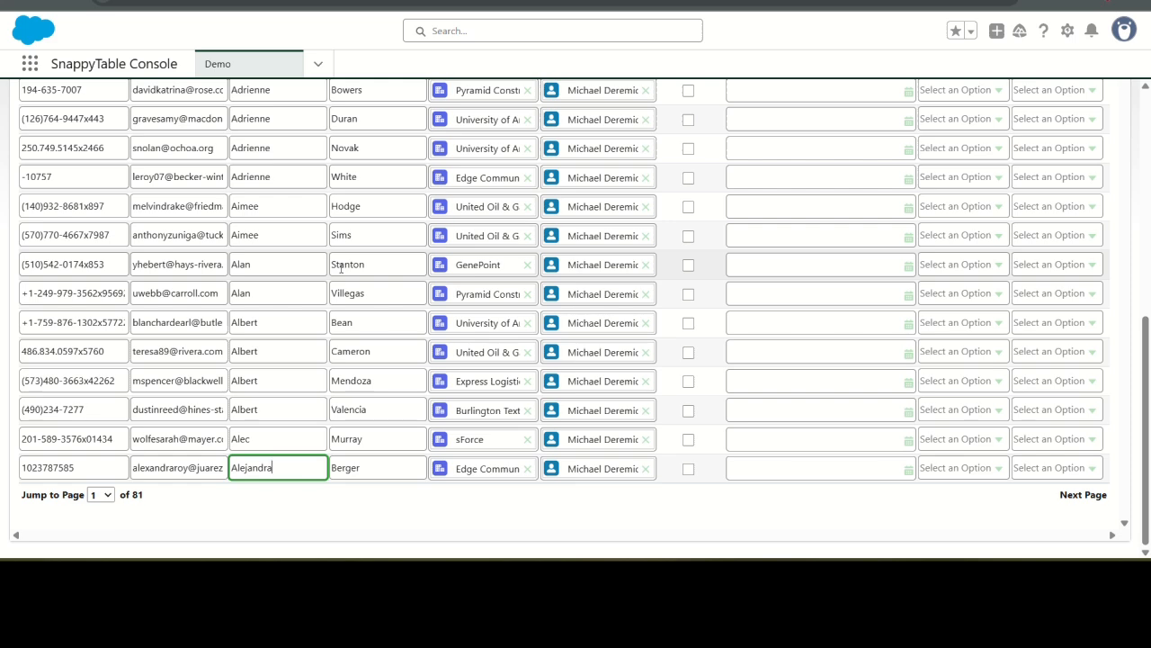
pyautogui.press('Down')
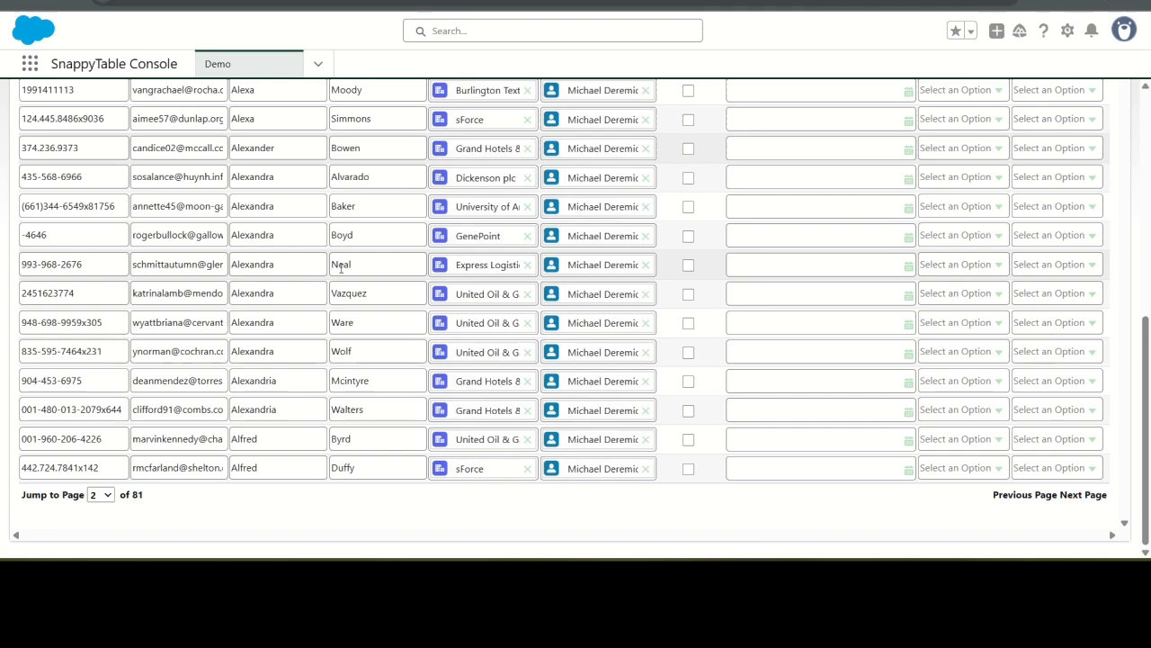
pyautogui.scroll(10, 341, 267)
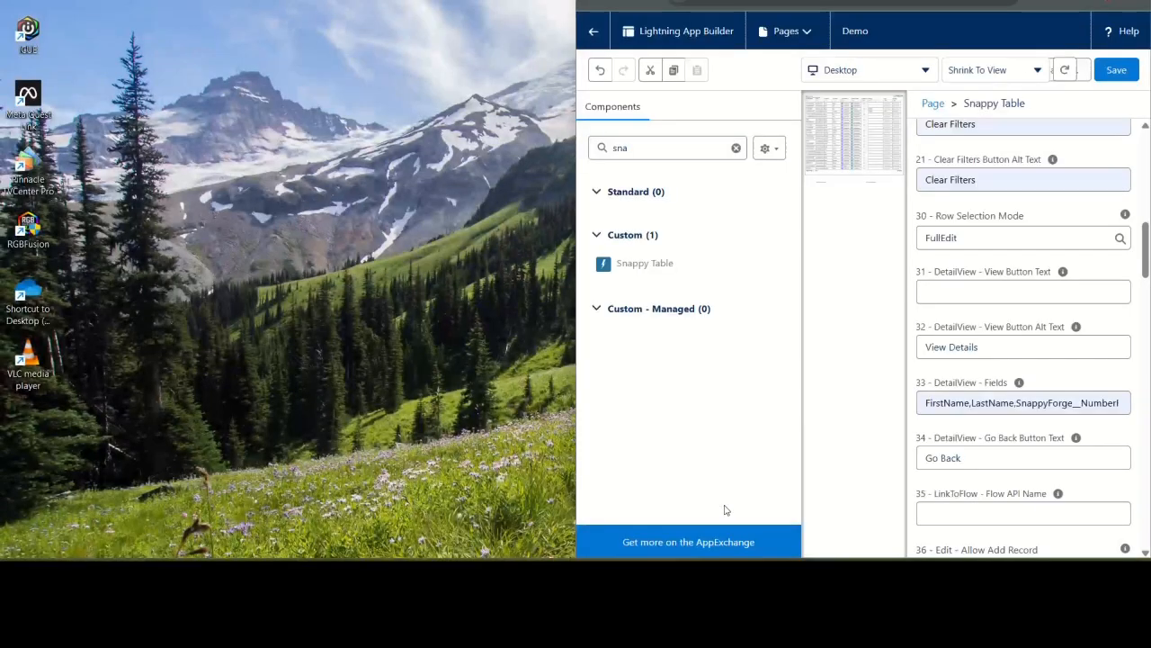
# Set the Snappy Table's CSS Master Class to "snappy medium colorize grid" in Lightning App Builder, save the page, and reload the Demo page.
pyautogui.click(741, 489)
pyautogui.scroll(-20, 989, 315)
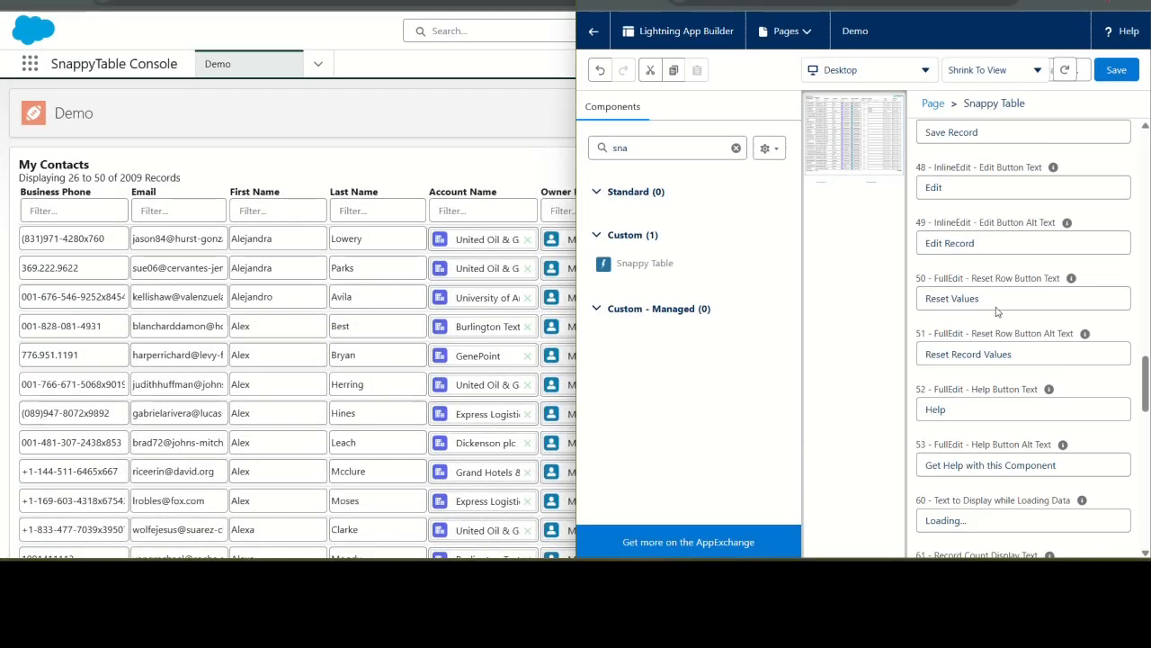
pyautogui.scroll(-10, 996, 309)
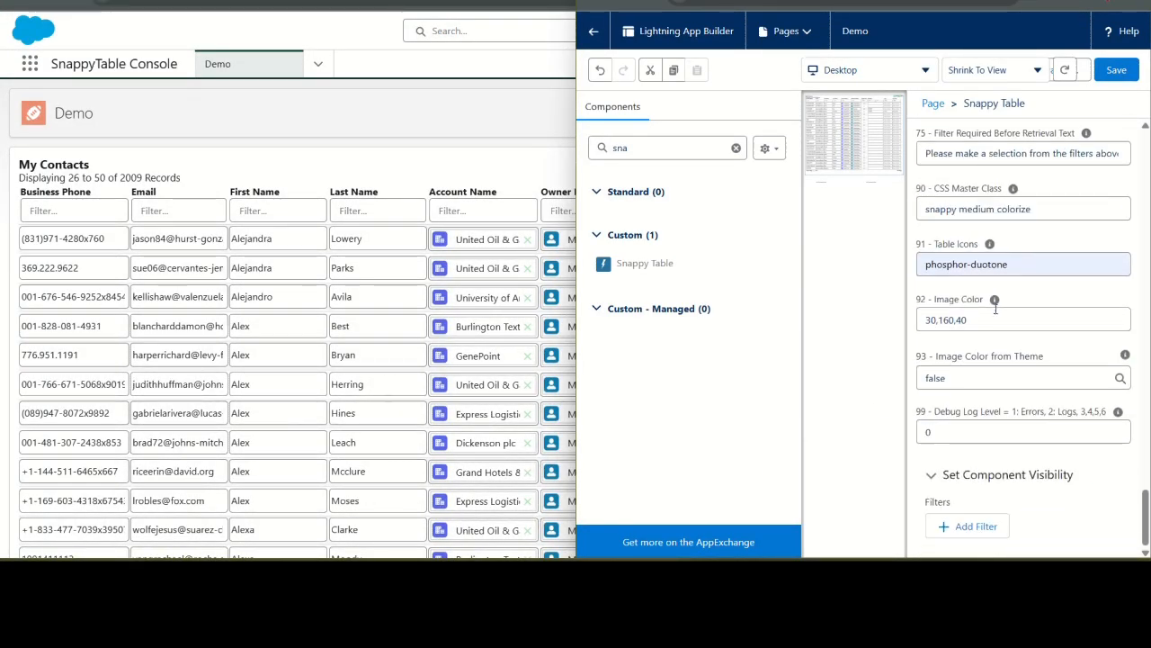
pyautogui.scroll(1, 1001, 309)
pyautogui.click(1066, 292)
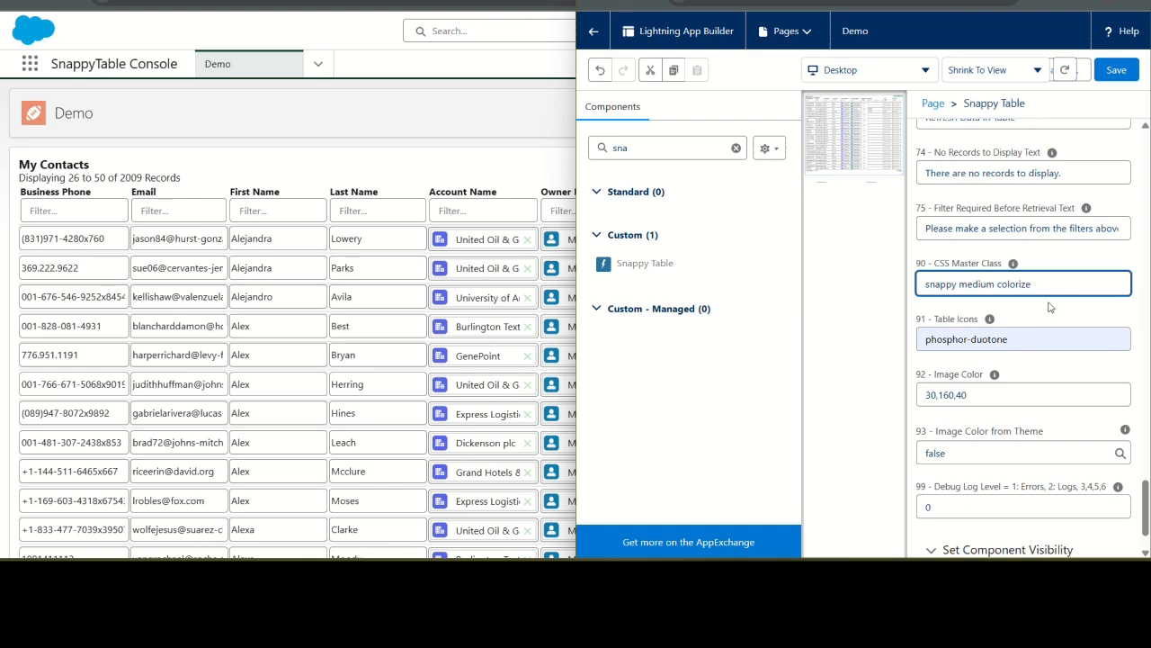
pyautogui.press('Tab')
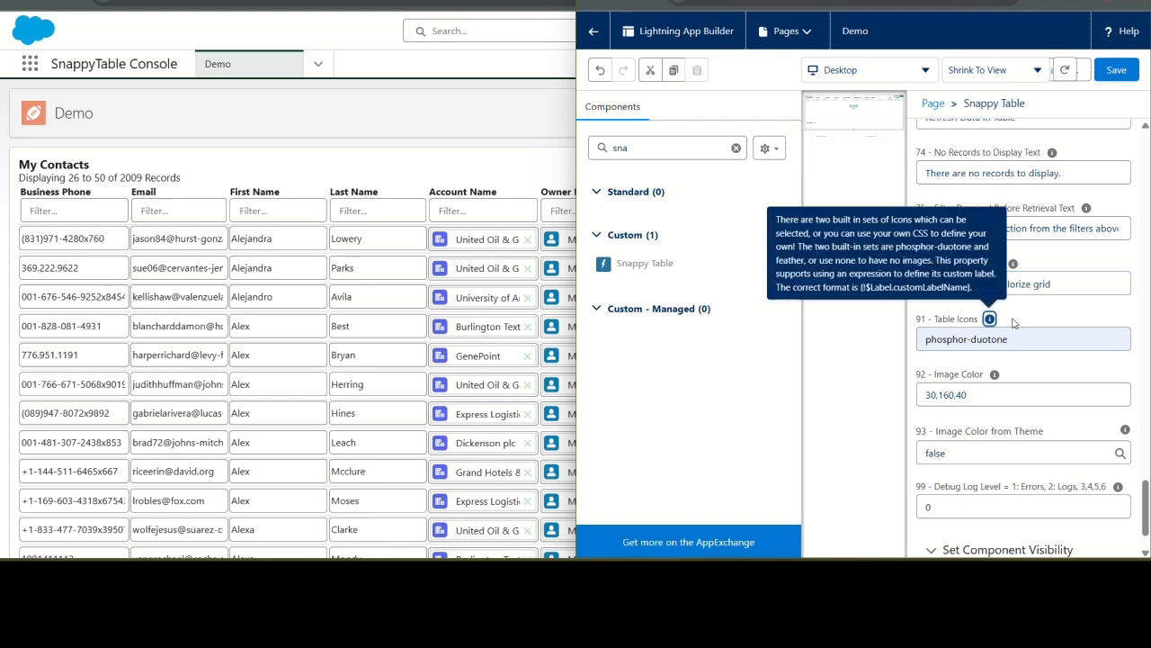
pyautogui.click(1107, 76)
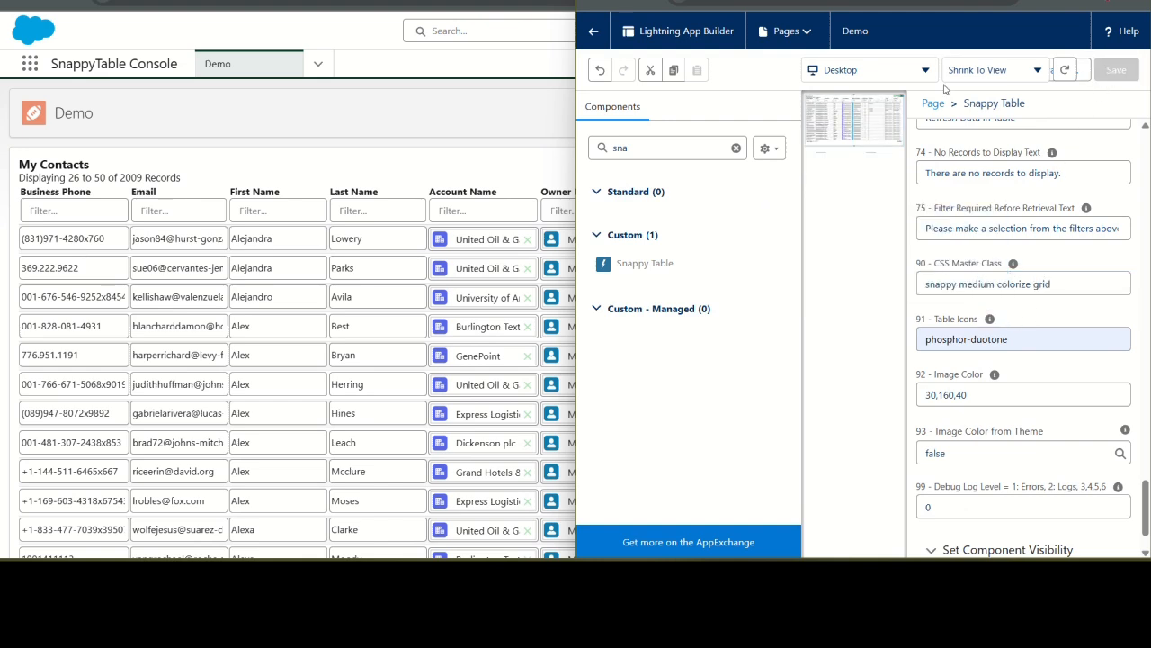
pyautogui.click(78, 9)
pyautogui.press('F5')
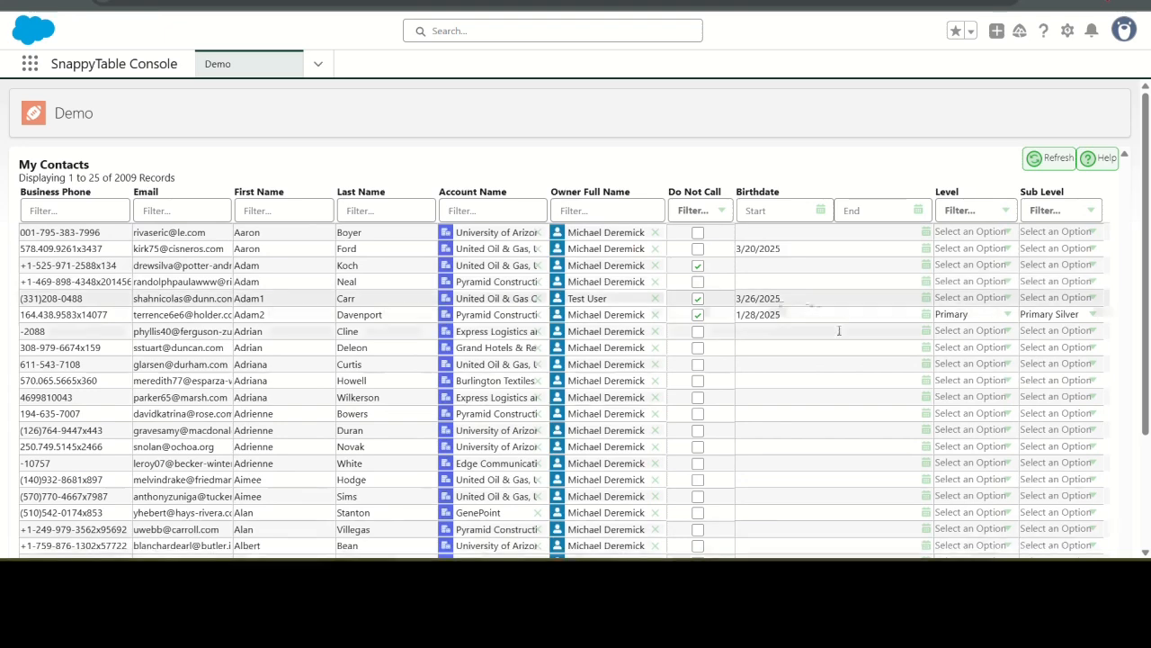
# Examine the grid-styled contacts table and move cell by cell down its Email column.
pyautogui.scroll(-3, 784, 414)
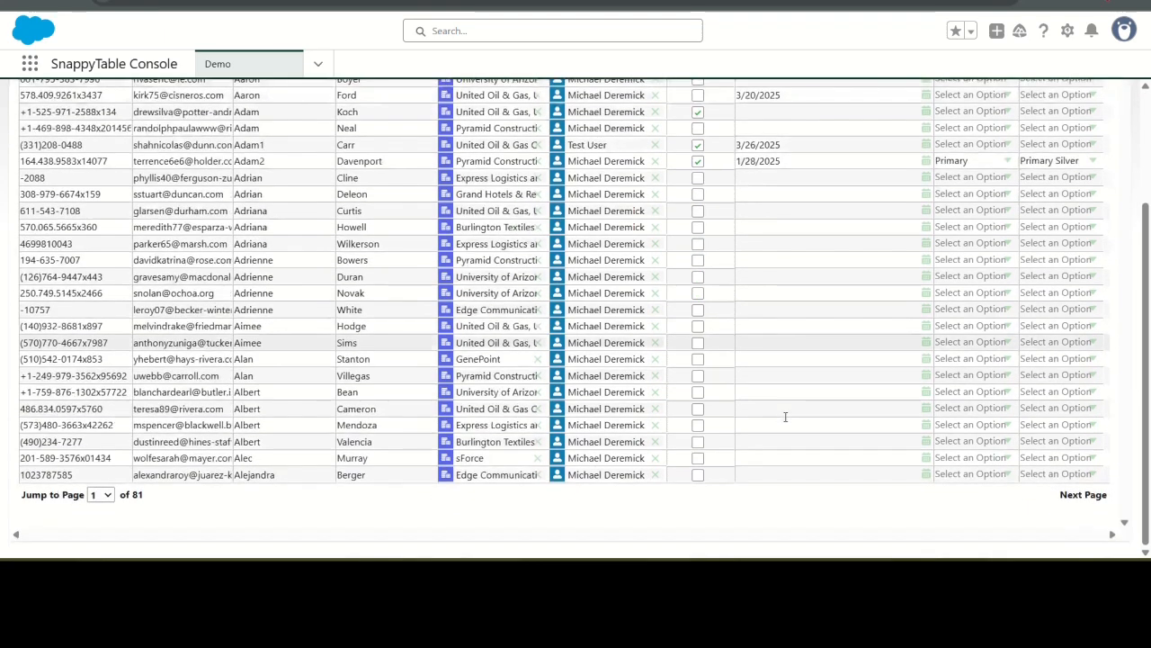
pyautogui.scroll(3, 784, 414)
pyautogui.click(207, 230)
pyautogui.scroll(-3, 544, 319)
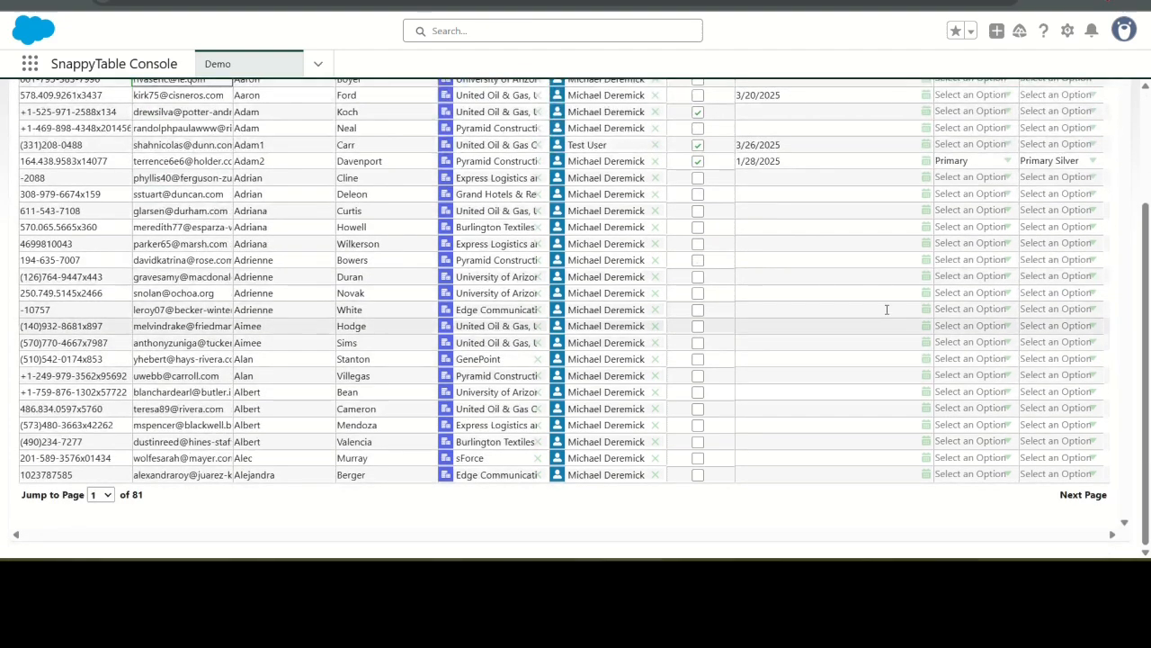
pyautogui.scroll(4, 676, 306)
pyautogui.scroll(-1, 674, 310)
pyautogui.press('Down')
pyautogui.press('Down')
pyautogui.press('Down')
pyautogui.press('Down')
pyautogui.press('Down')
pyautogui.press('Down')
pyautogui.press('Down')
pyautogui.press('Down')
pyautogui.press('Down')
pyautogui.press('Down')
pyautogui.press('Down')
pyautogui.press('Down')
pyautogui.press('Down')
pyautogui.press('Down')
pyautogui.press('Down')
pyautogui.press('Down')
pyautogui.press('Down')
pyautogui.press('Down')
pyautogui.press('Down')
pyautogui.press('Down')
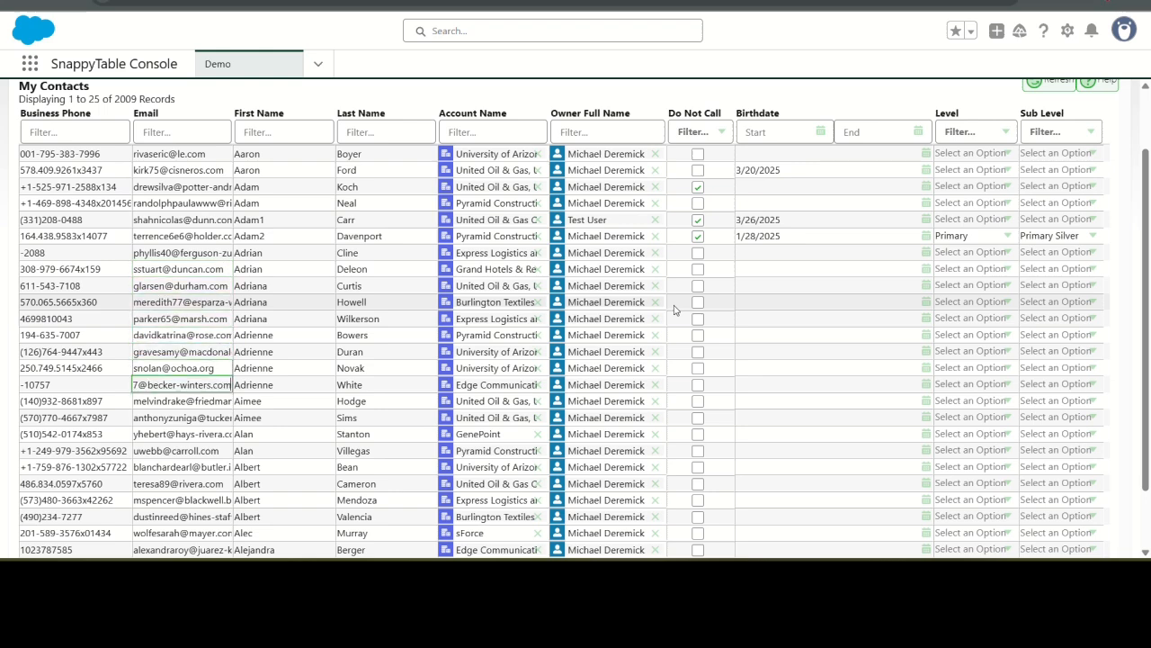
# Enable the Do Not Call checkbox of the 21st contact on the first page and leave the row so it saves.
pyautogui.press('Down')
pyautogui.press('Right')
pyautogui.press('Up')
pyautogui.press('Up')
pyautogui.press('Up')
pyautogui.press('Up')
pyautogui.press('Right')
pyautogui.press('Right')
pyautogui.press('Right')
pyautogui.press('Right')
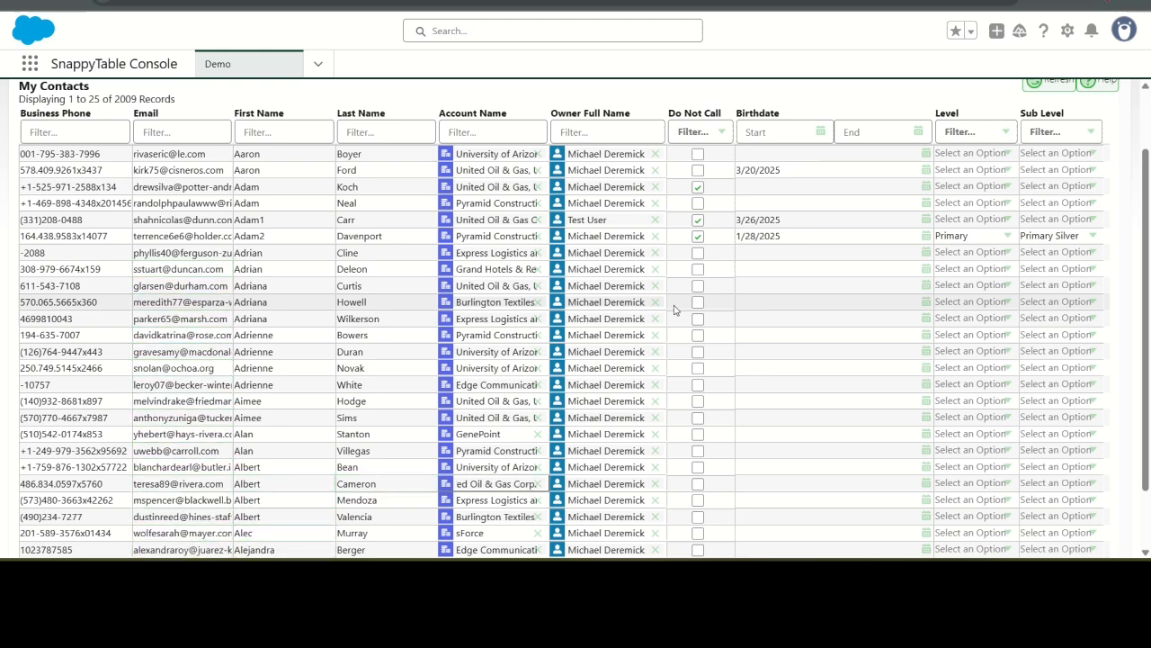
pyautogui.press('space')
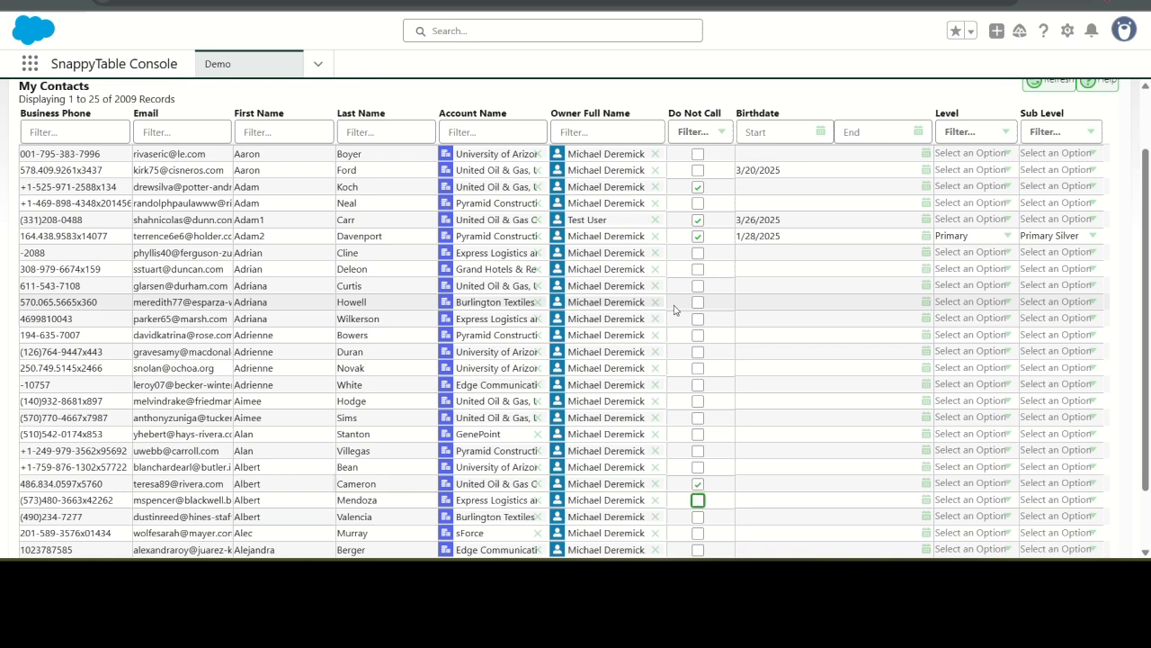
pyautogui.press('Down')
# Move down the Do Not Call column through the second page and onto the third page of contacts.
pyautogui.press('Down')
pyautogui.press('Down')
pyautogui.press('Down')
pyautogui.press('Down')
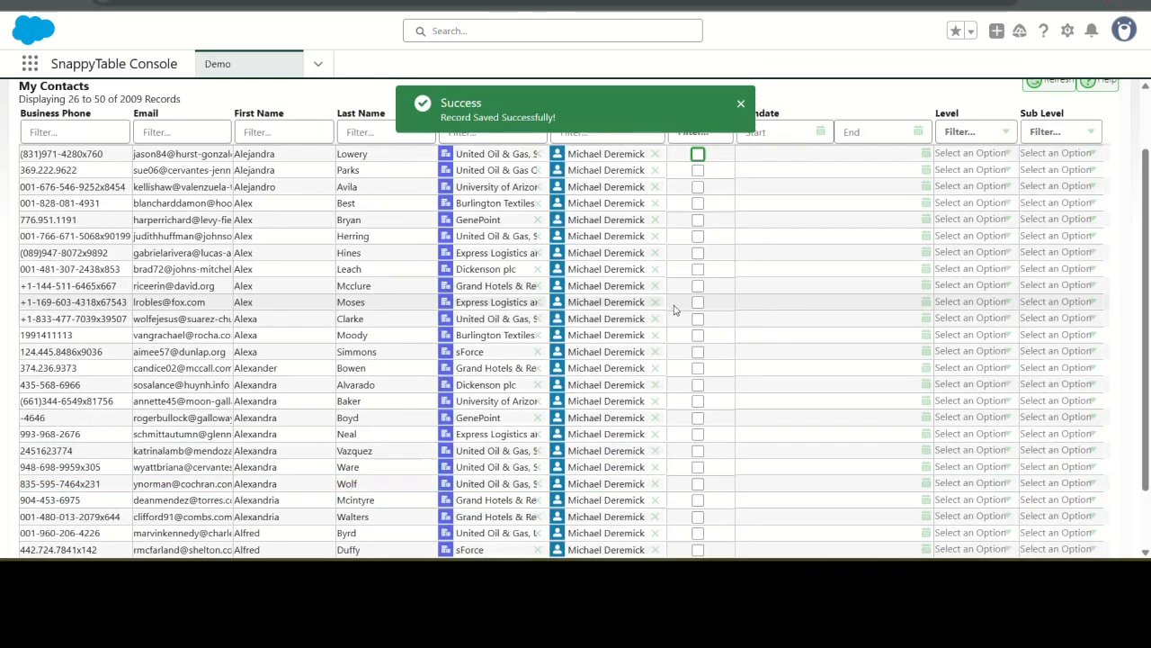
pyautogui.press('Down')
pyautogui.press('Down')
pyautogui.press('Down')
pyautogui.press('Down')
pyautogui.press('Down')
pyautogui.press('Down')
pyautogui.press('Down')
pyautogui.press('Down')
pyautogui.press('Down')
pyautogui.press('Down')
pyautogui.press('Down')
pyautogui.press('Down')
pyautogui.press('Down')
pyautogui.press('Down')
pyautogui.press('Down')
pyautogui.press('Down')
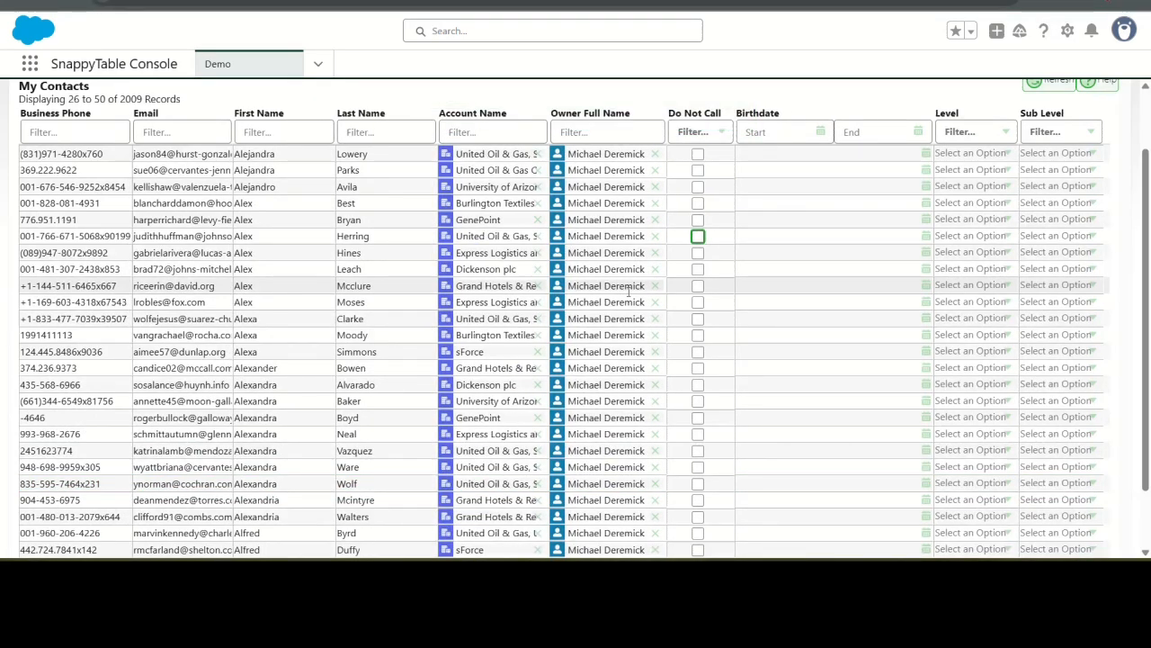
pyautogui.press('Down')
pyautogui.press('Down')
pyautogui.press('Down')
pyautogui.press('Down')
pyautogui.press('Down')
pyautogui.press('Down')
pyautogui.press('Down')
pyautogui.press('Down')
pyautogui.press('Down')
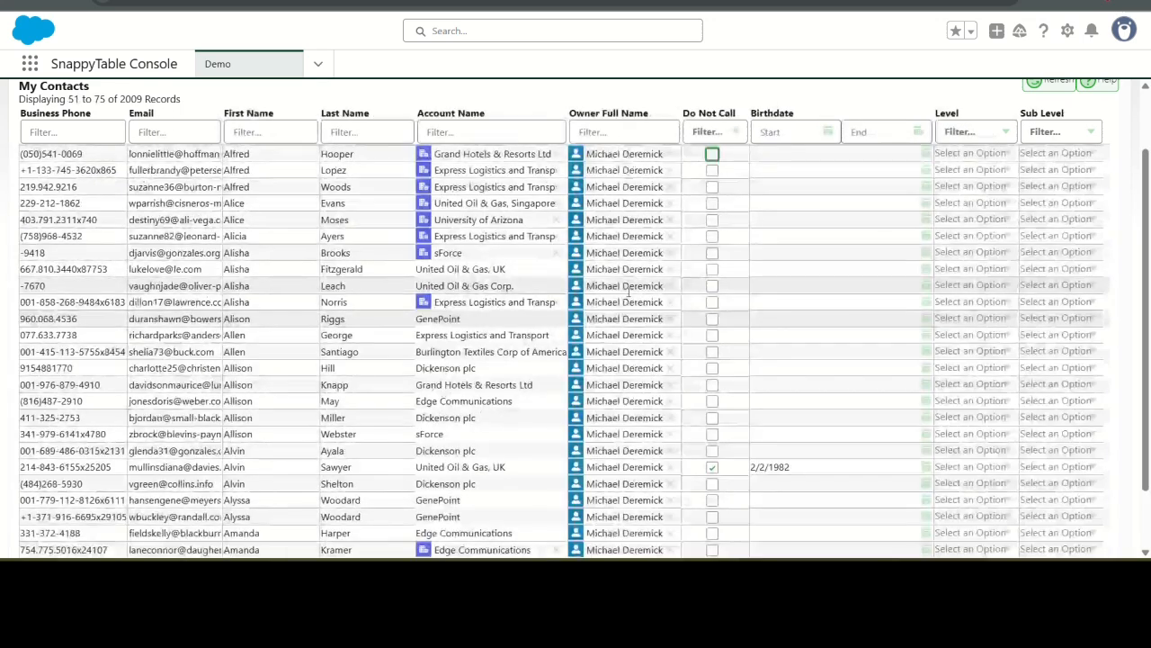
pyautogui.press('Down')
pyautogui.press('Down')
pyautogui.press('Down')
pyautogui.press('Down')
pyautogui.press('Down')
pyautogui.press('Down')
pyautogui.press('Down')
pyautogui.press('Down')
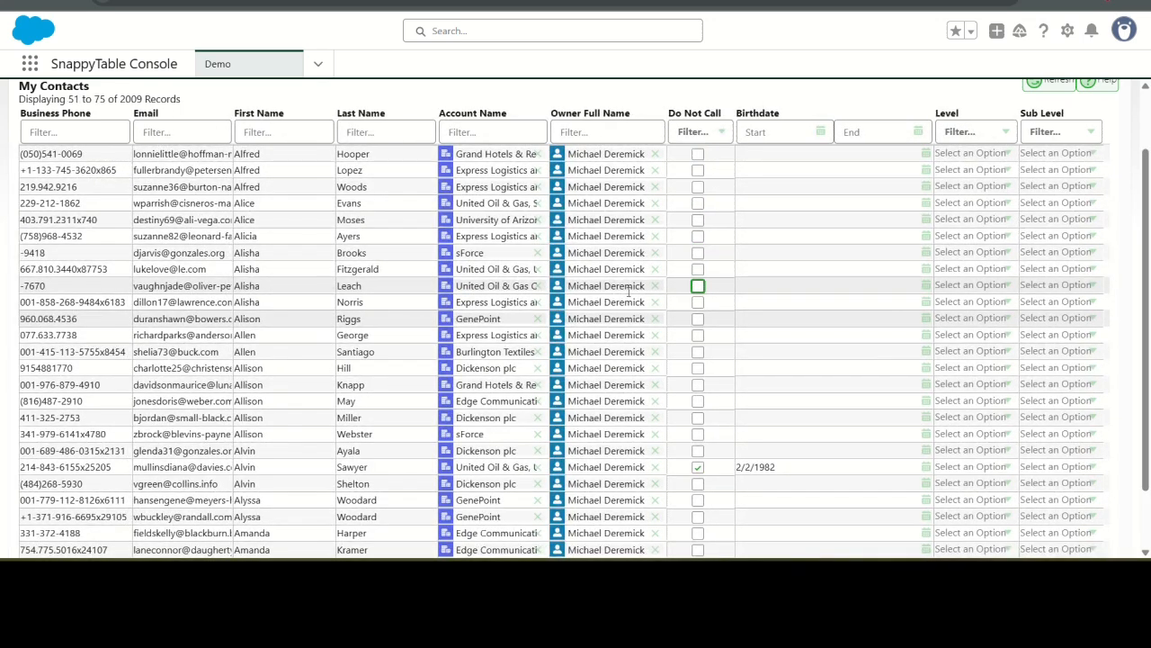
# Move back up past the first row to return to the second page of contacts and look it over.
pyautogui.press('Up')
pyautogui.press('Up')
pyautogui.press('Up')
pyautogui.press('Up')
pyautogui.press('Up')
pyautogui.press('Up')
pyautogui.press('Left')
pyautogui.press('Up')
pyautogui.press('Up')
pyautogui.press('Up')
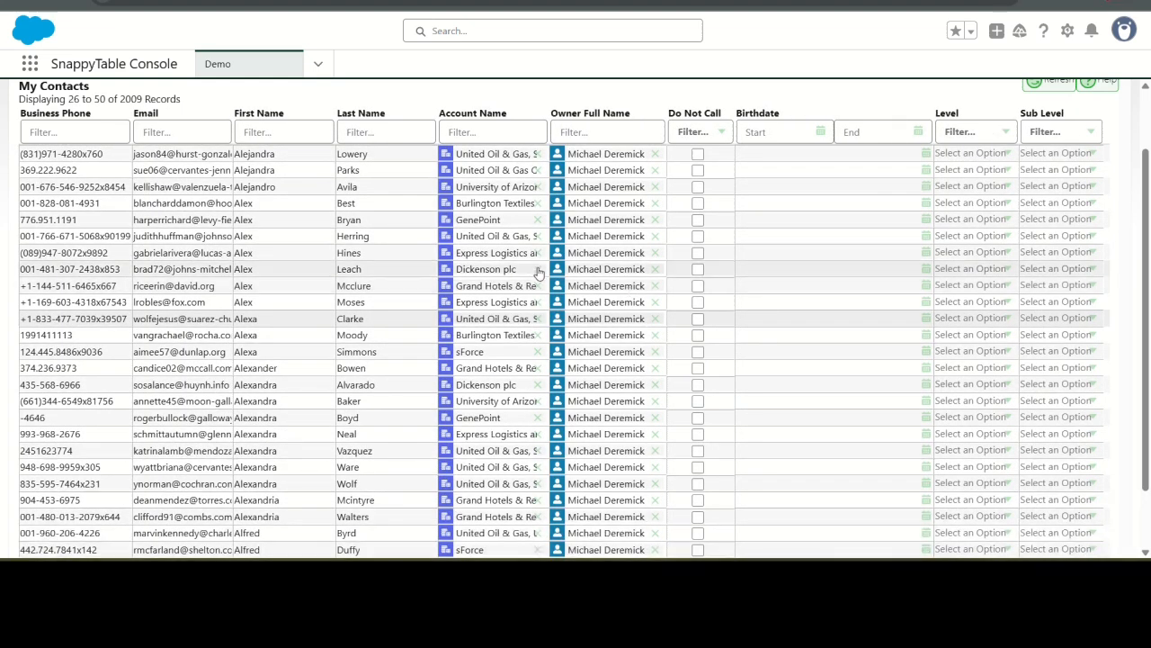
pyautogui.scroll(-1, 513, 267)
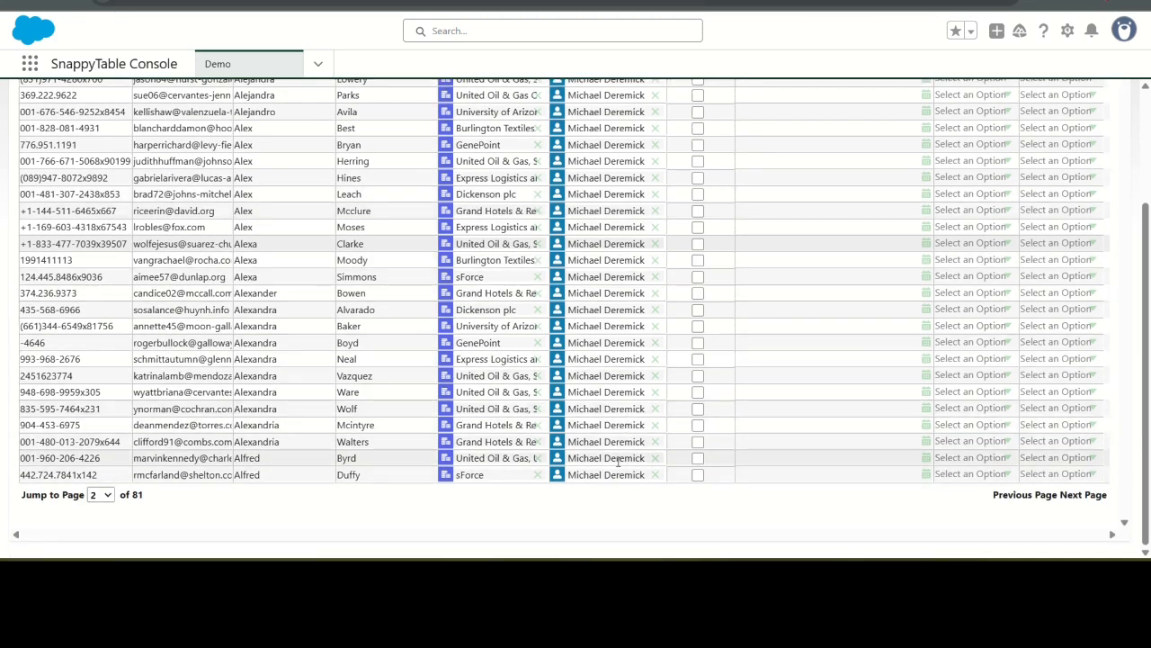
pyautogui.scroll(2, 539, 360)
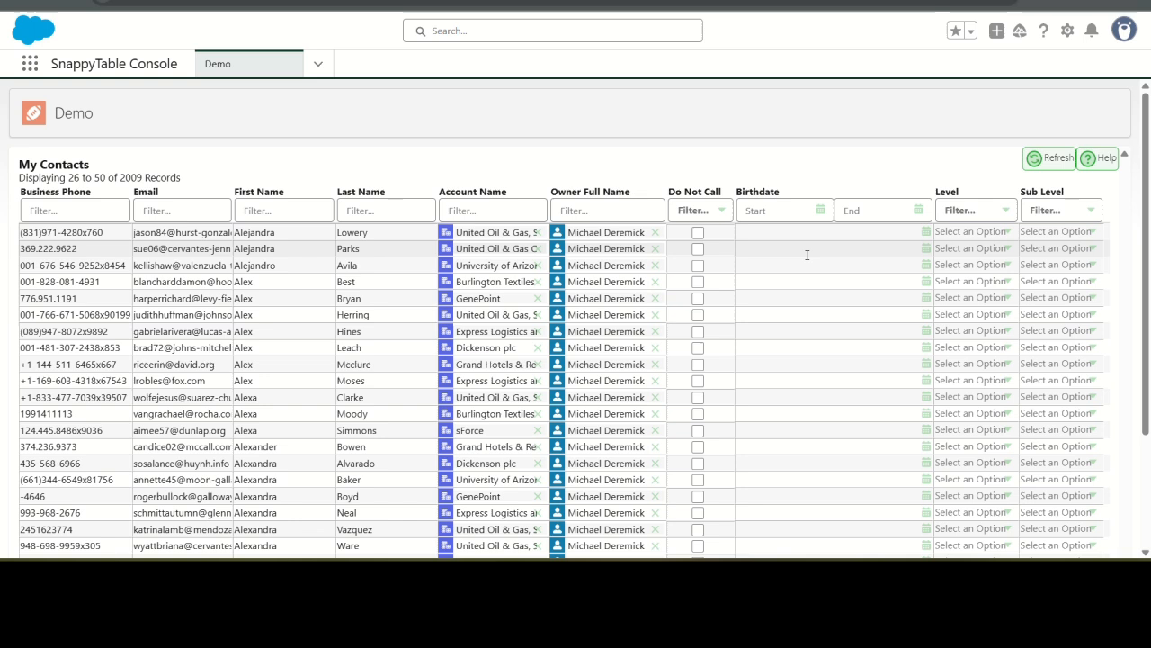
# Enter a date with a three-digit year in the Birthdate field of the page's second contact and leave the field.
pyautogui.click(807, 255)
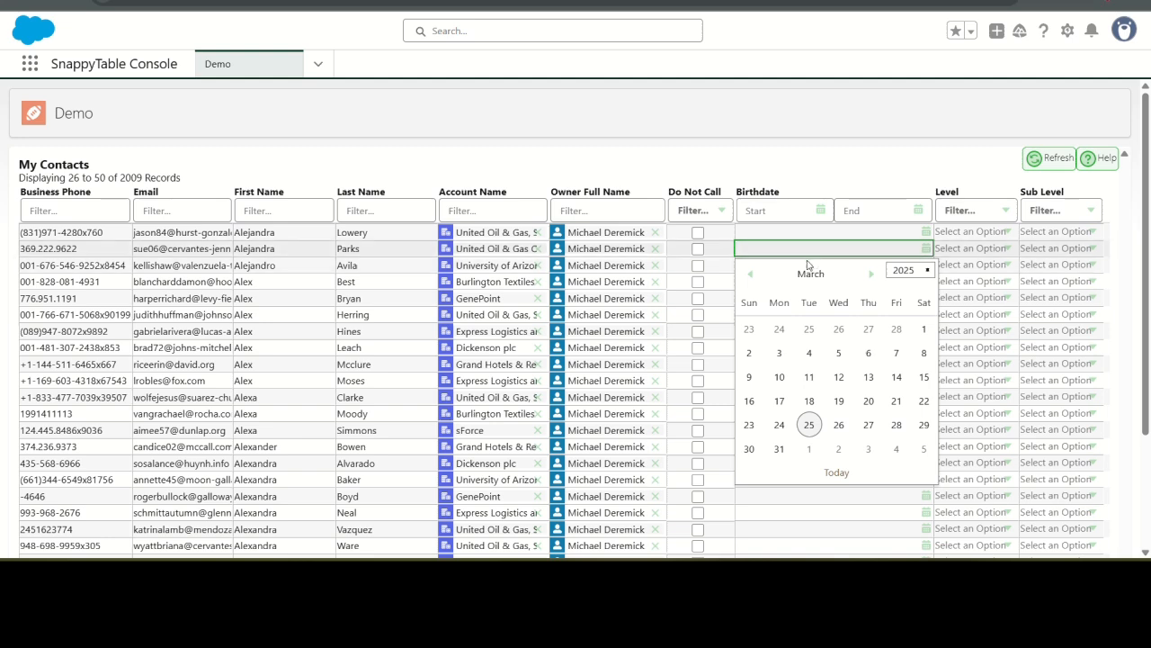
pyautogui.write('1/1/111')
pyautogui.press('Tab')
pyautogui.press('Tab')
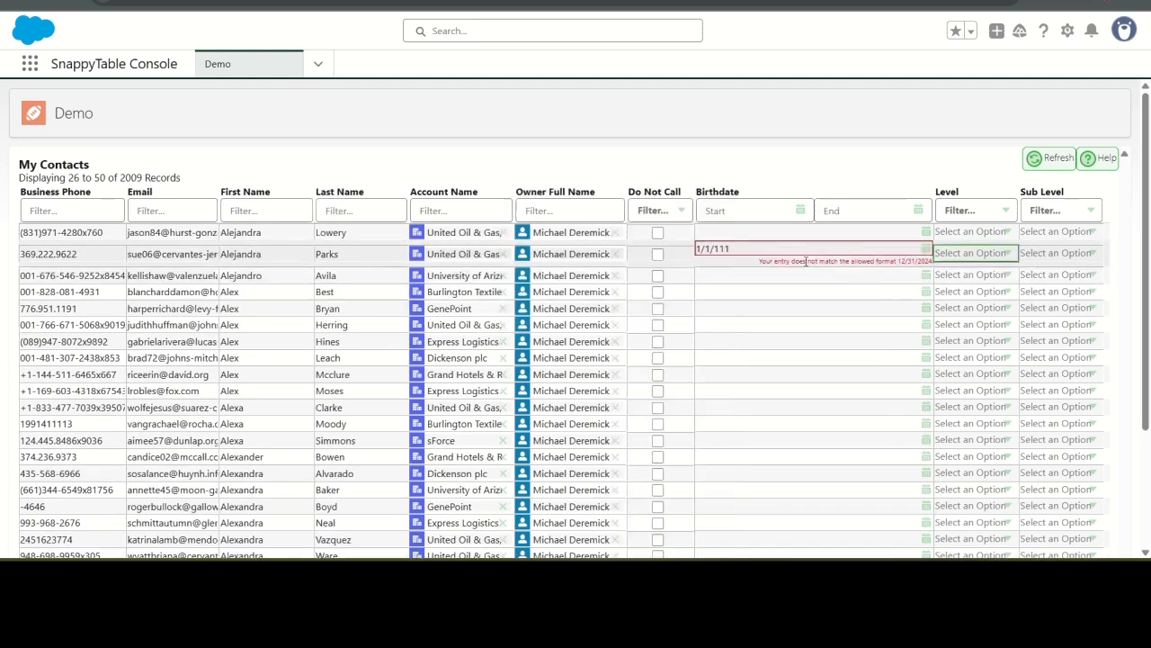
# Extend the year in the second contact's Birthdate to four digits and leave the row to try saving it.
pyautogui.click(701, 250)
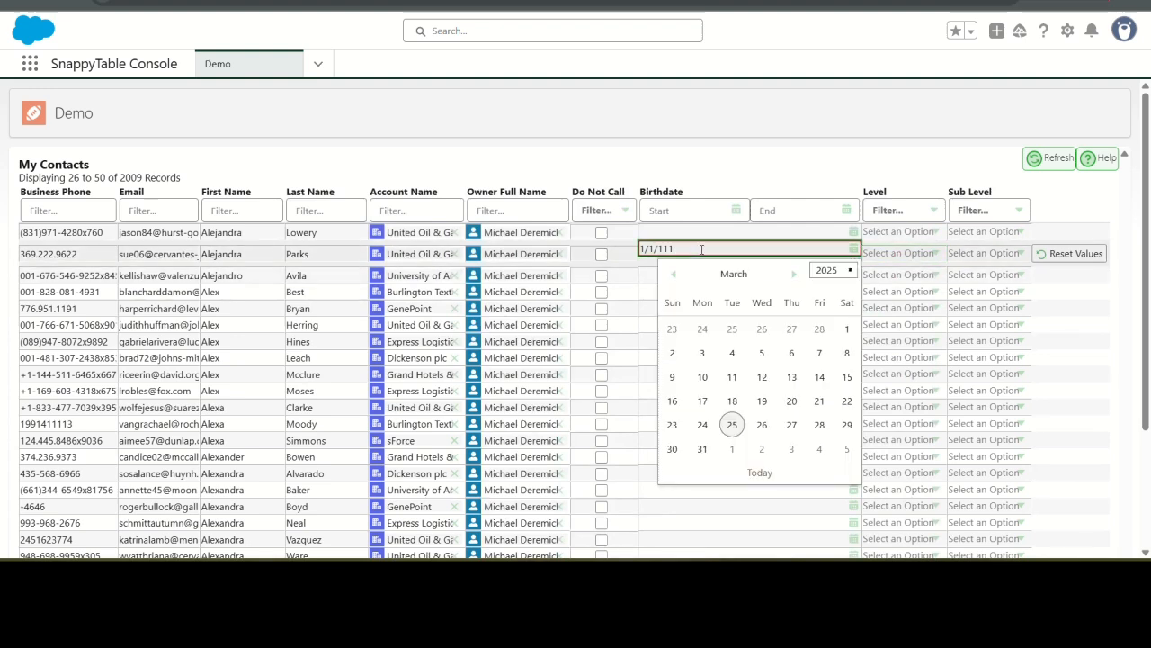
pyautogui.write('1')
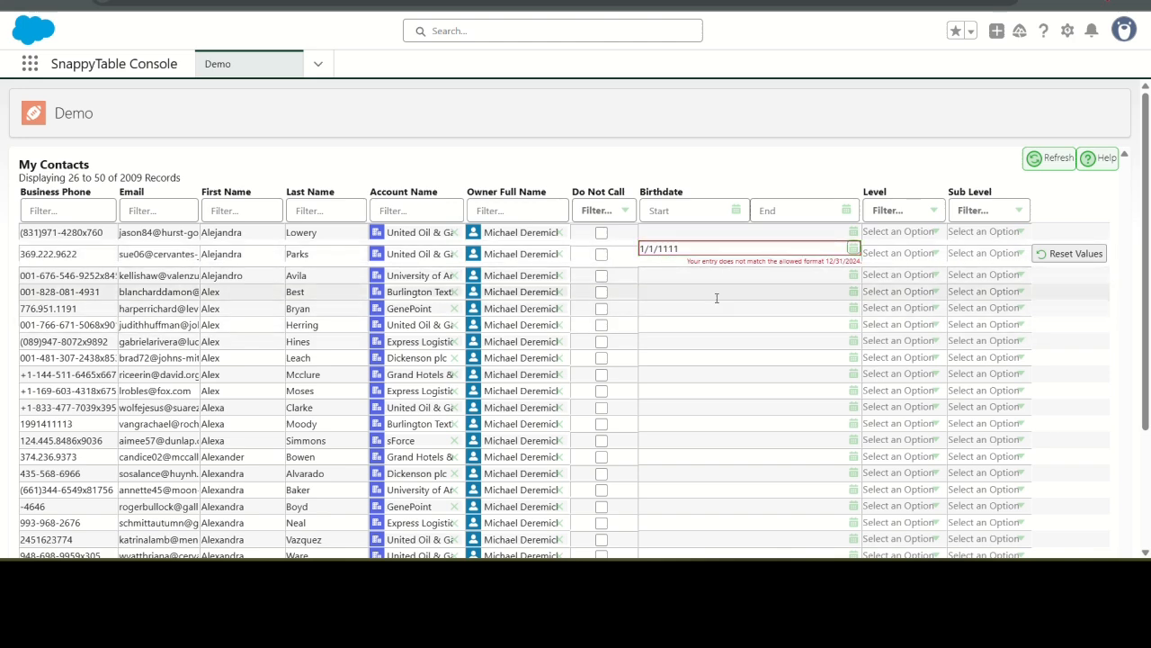
pyautogui.press('Tab')
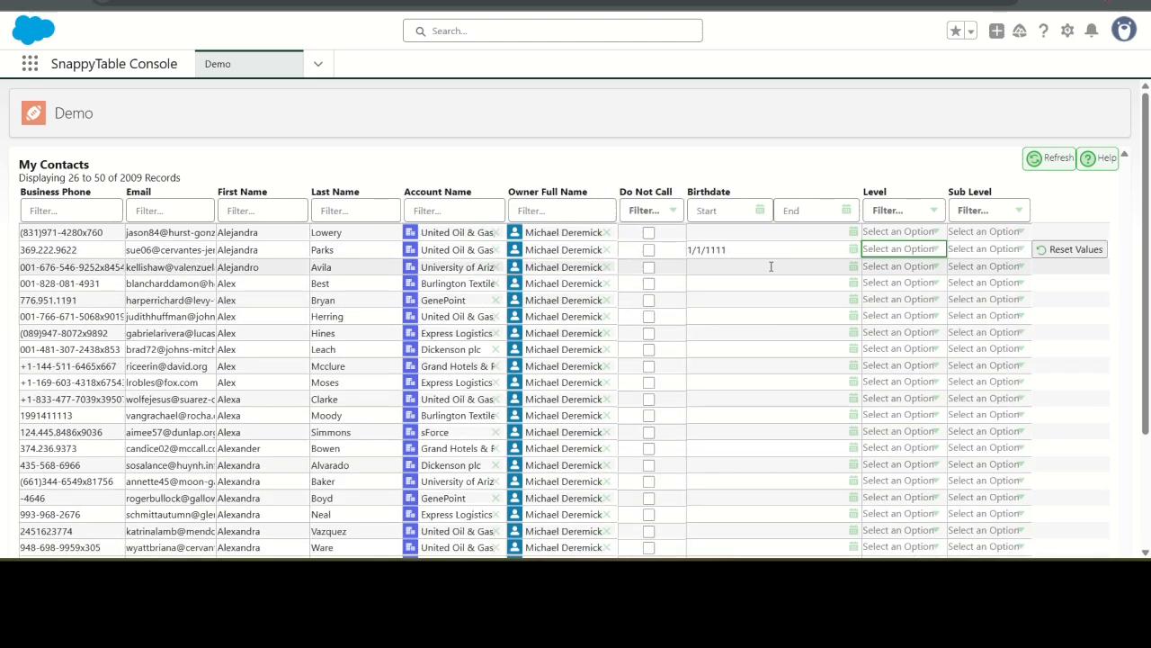
pyautogui.press('Down')
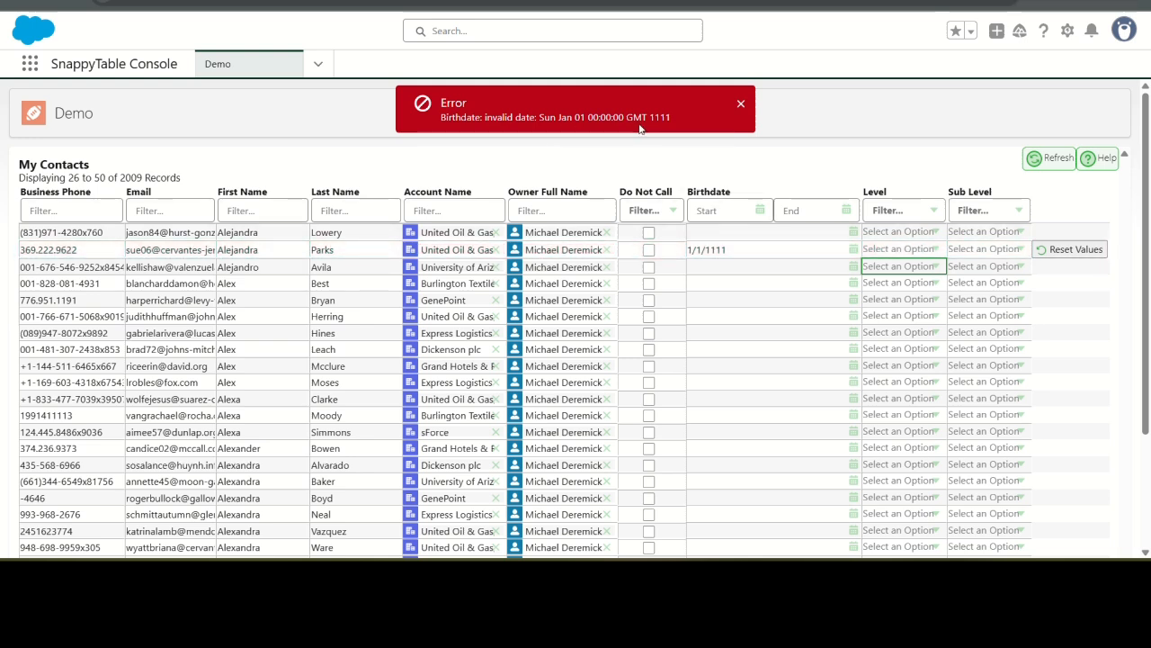
# Clear the invalid Birthdate of the second contact on the page and leave the row.
pyautogui.click(689, 249)
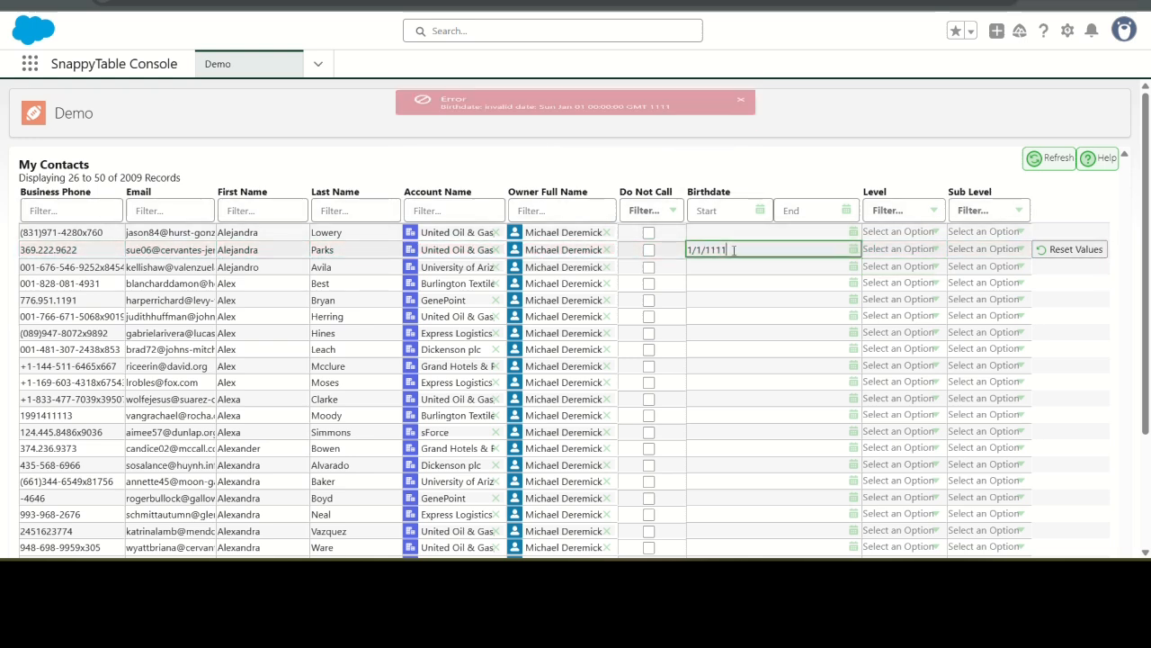
pyautogui.press('BackSpace')
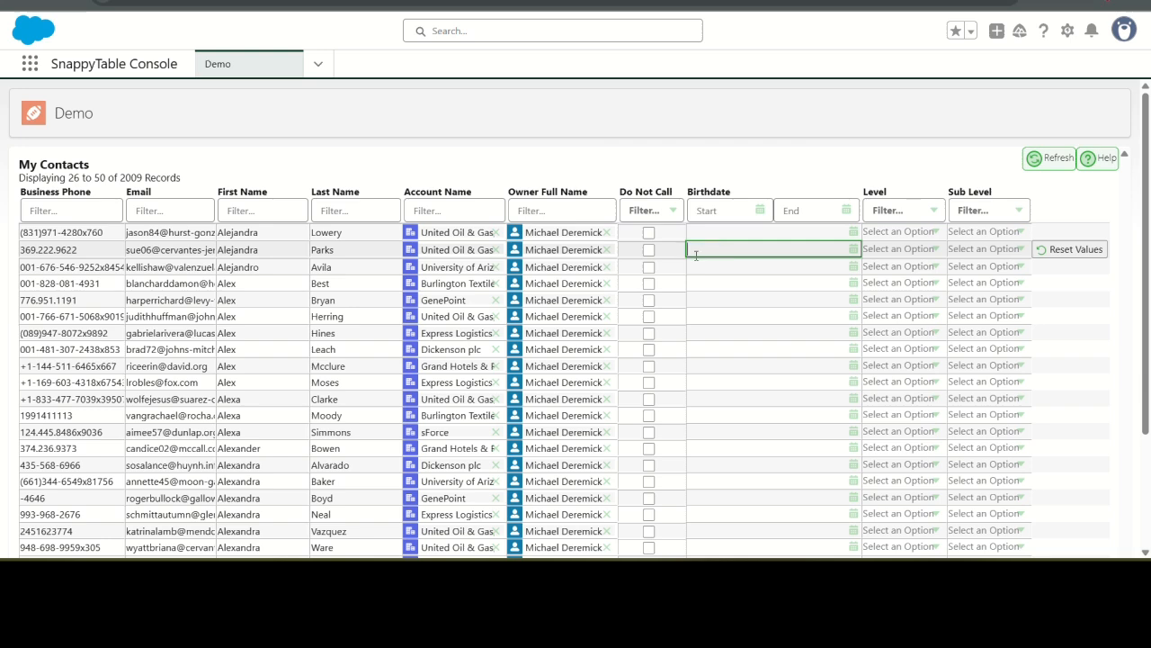
pyautogui.press('Return')
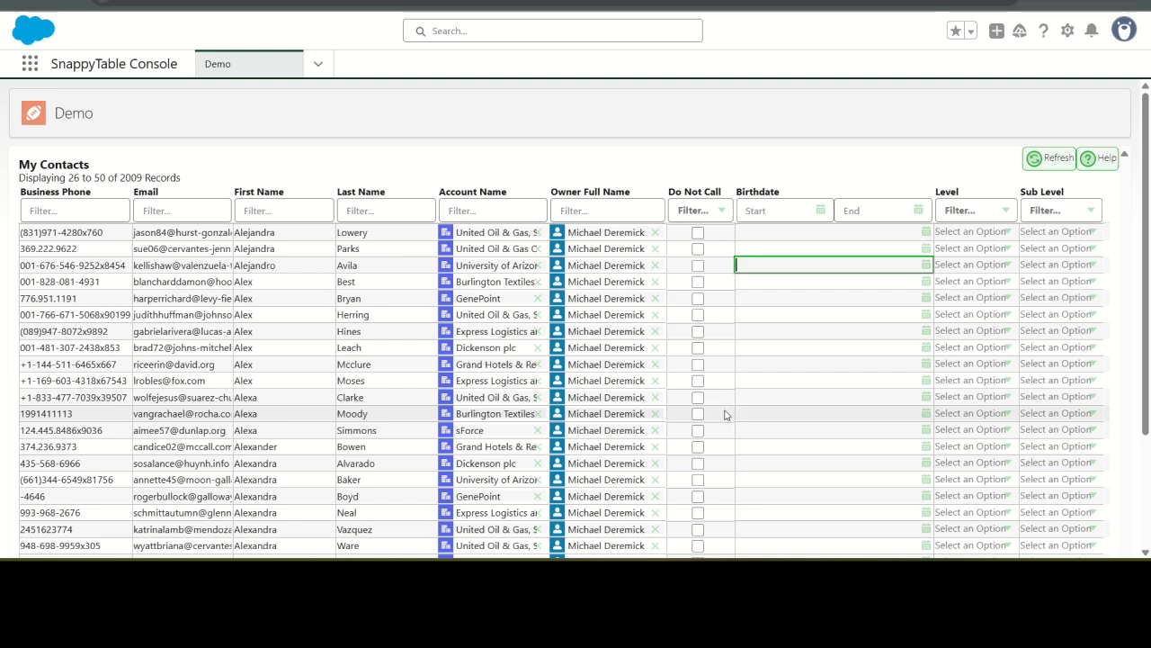
# Switch to Lightning App Builder, set Edit - Allow Add Record to true and save, and reload the Demo page.
pyautogui.hotkey('alt', 'Tab')
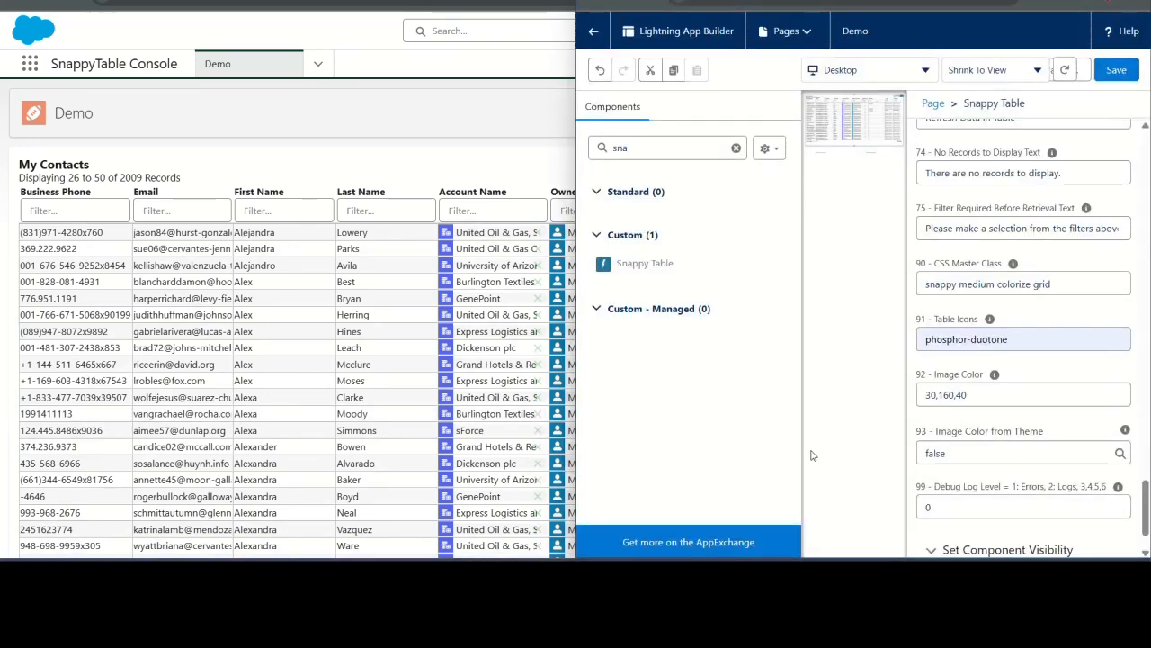
pyautogui.scroll(20, 958, 309)
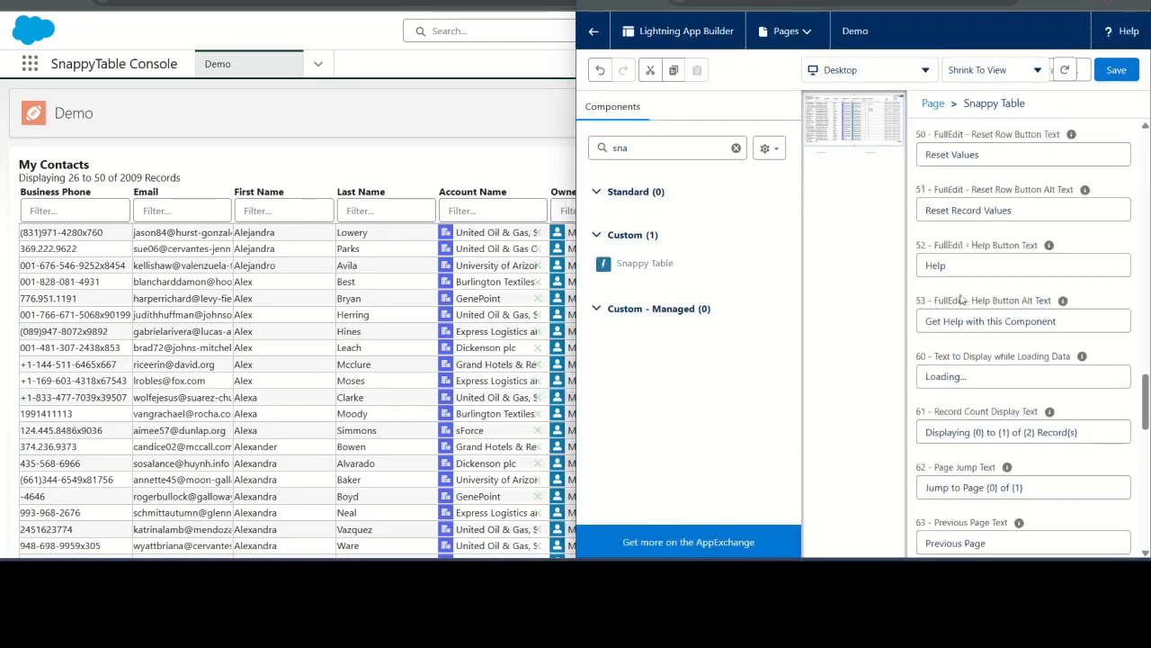
pyautogui.scroll(3, 961, 290)
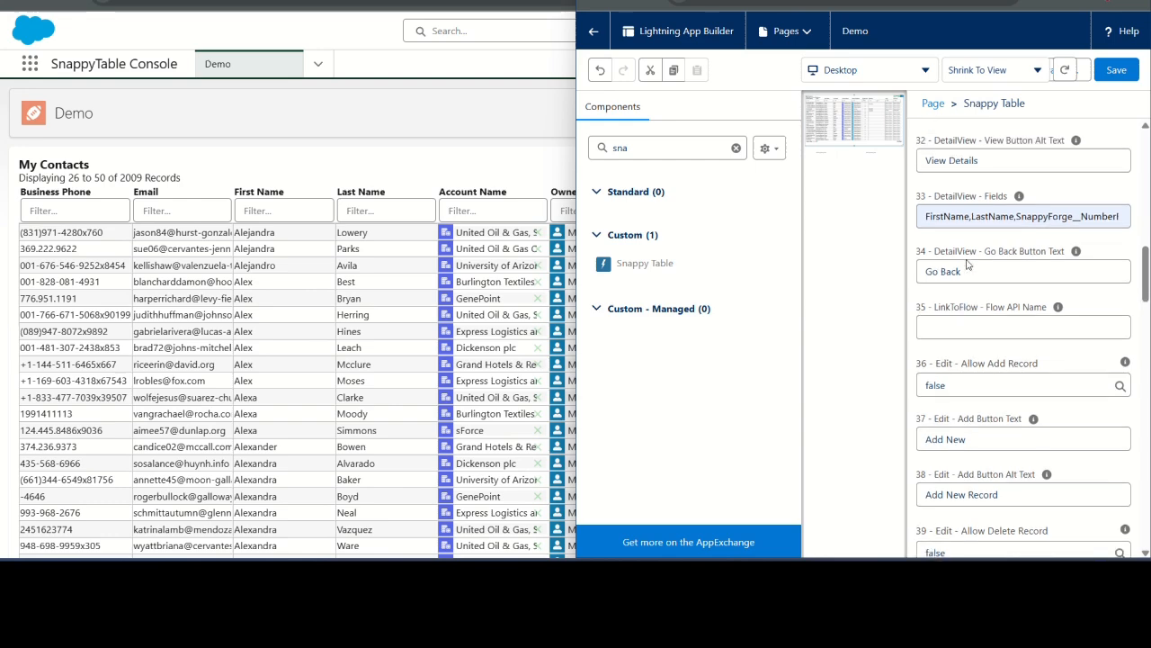
pyautogui.scroll(-5, 971, 248)
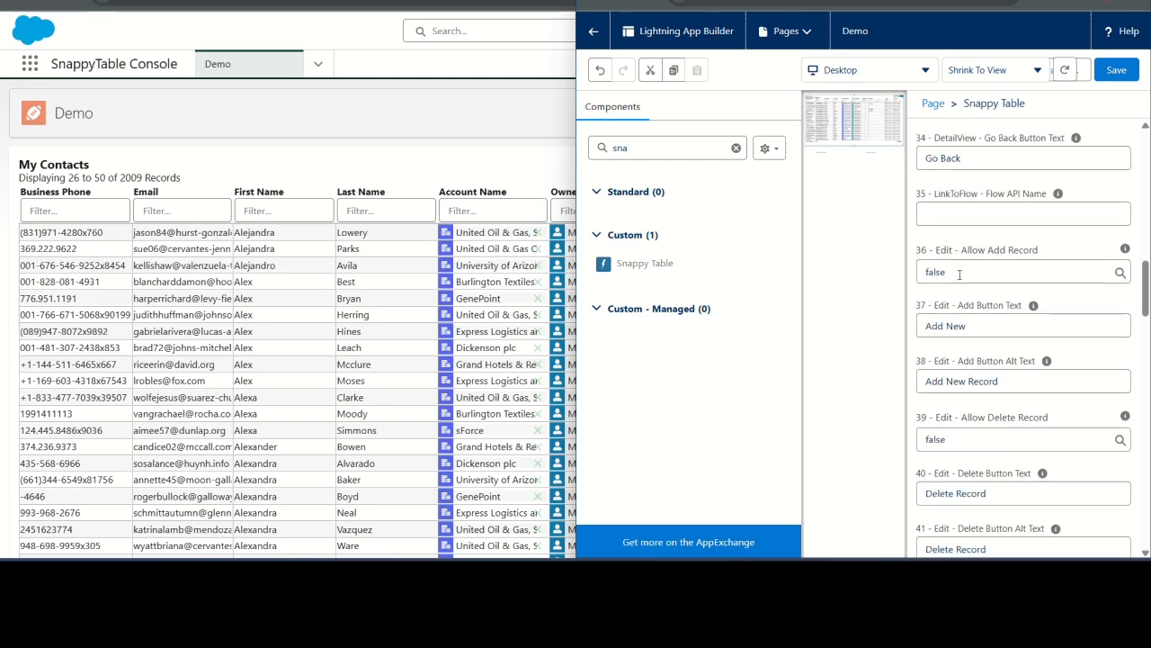
pyautogui.scroll(-3, 959, 272)
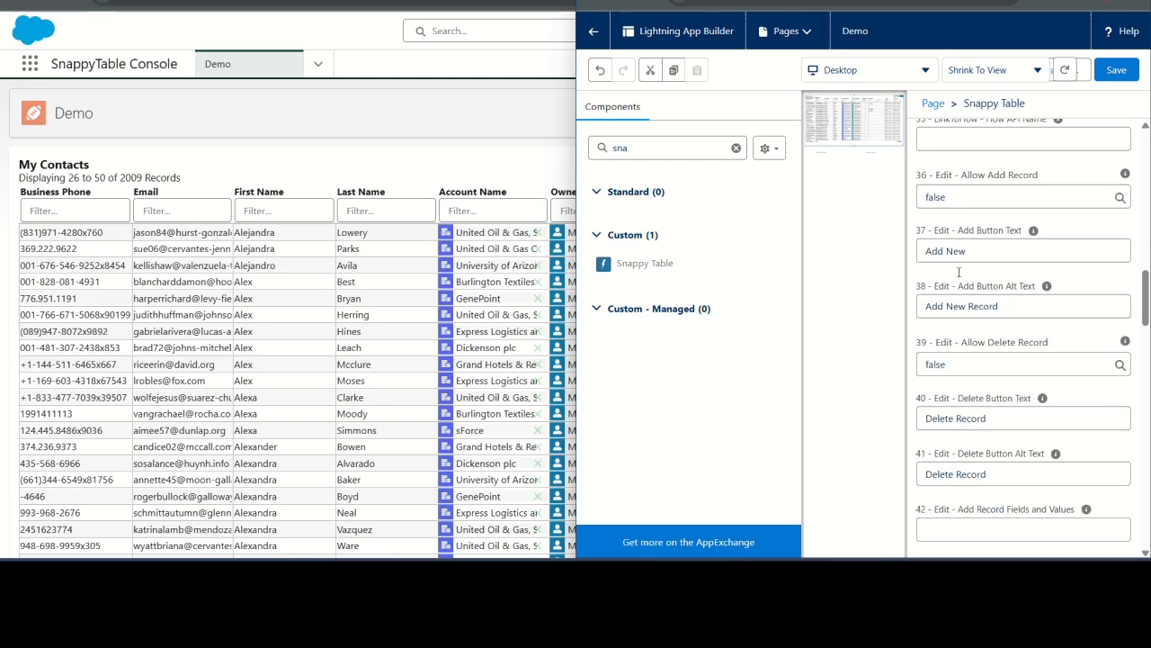
pyautogui.click(955, 193)
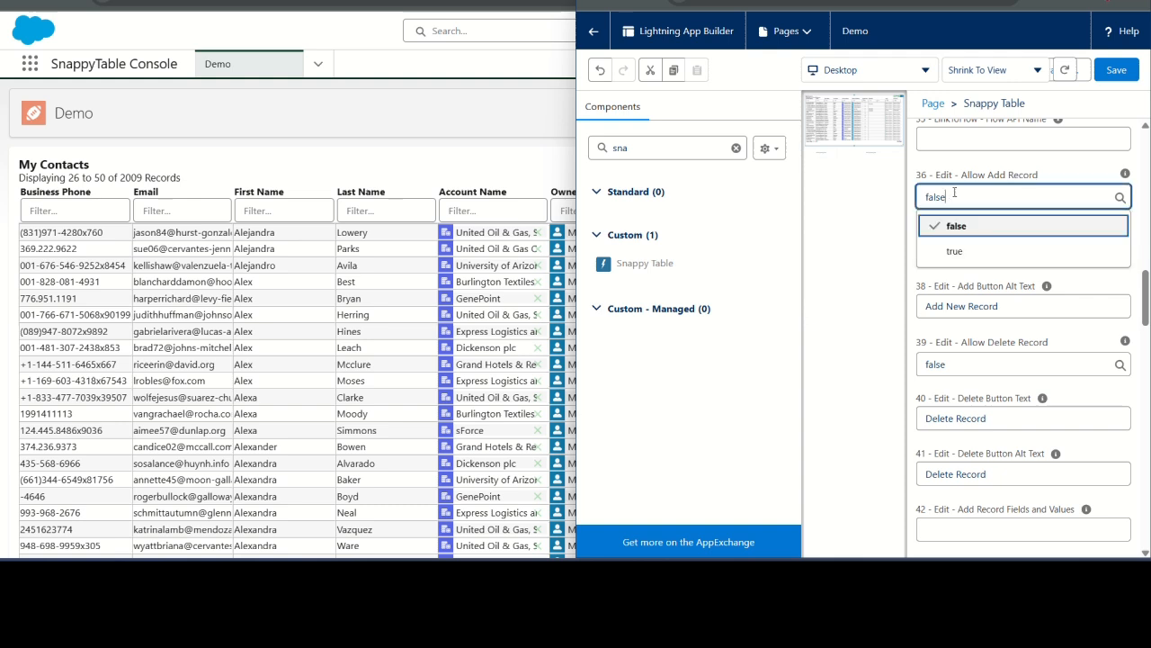
pyautogui.click(949, 249)
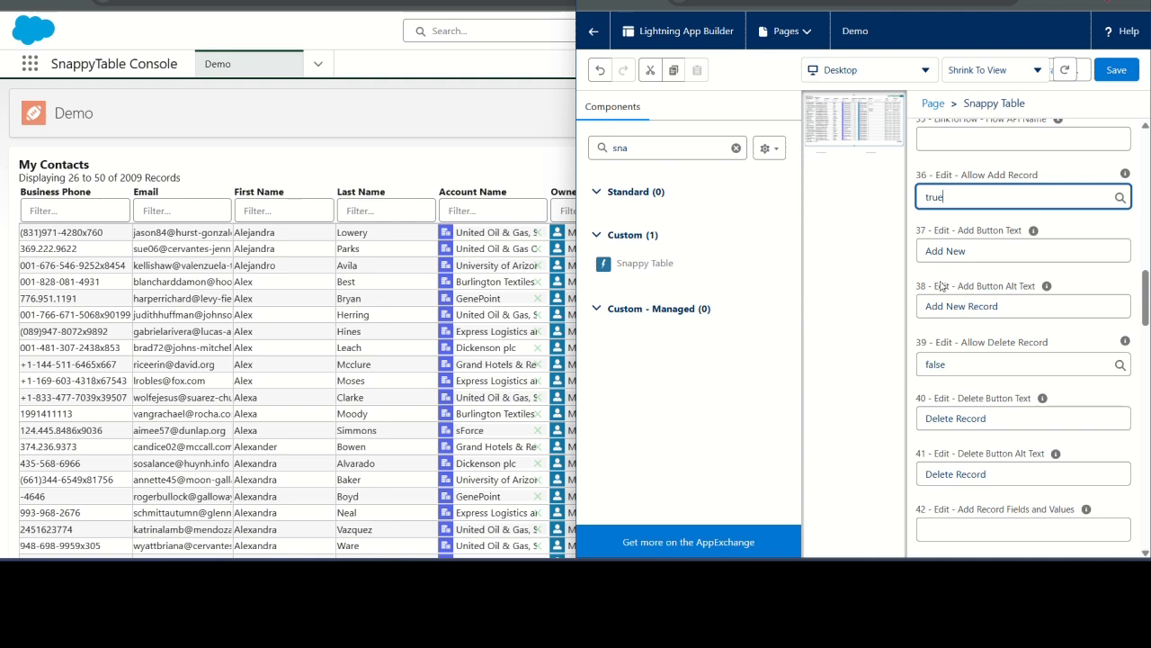
pyautogui.click(1102, 74)
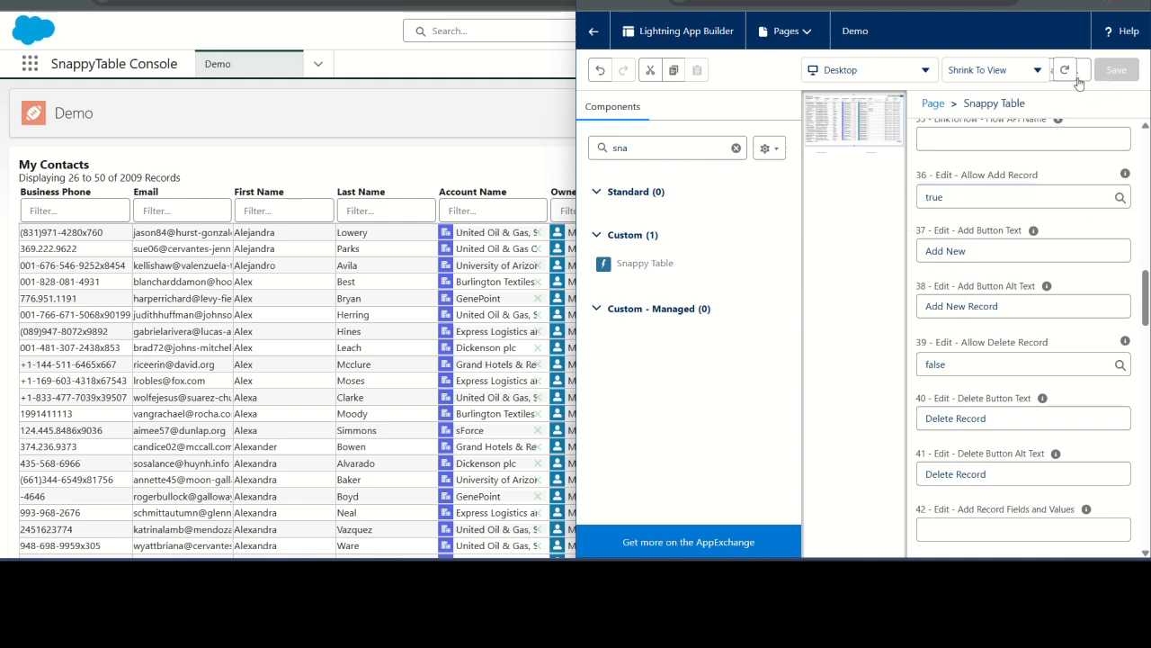
pyautogui.click(81, 3)
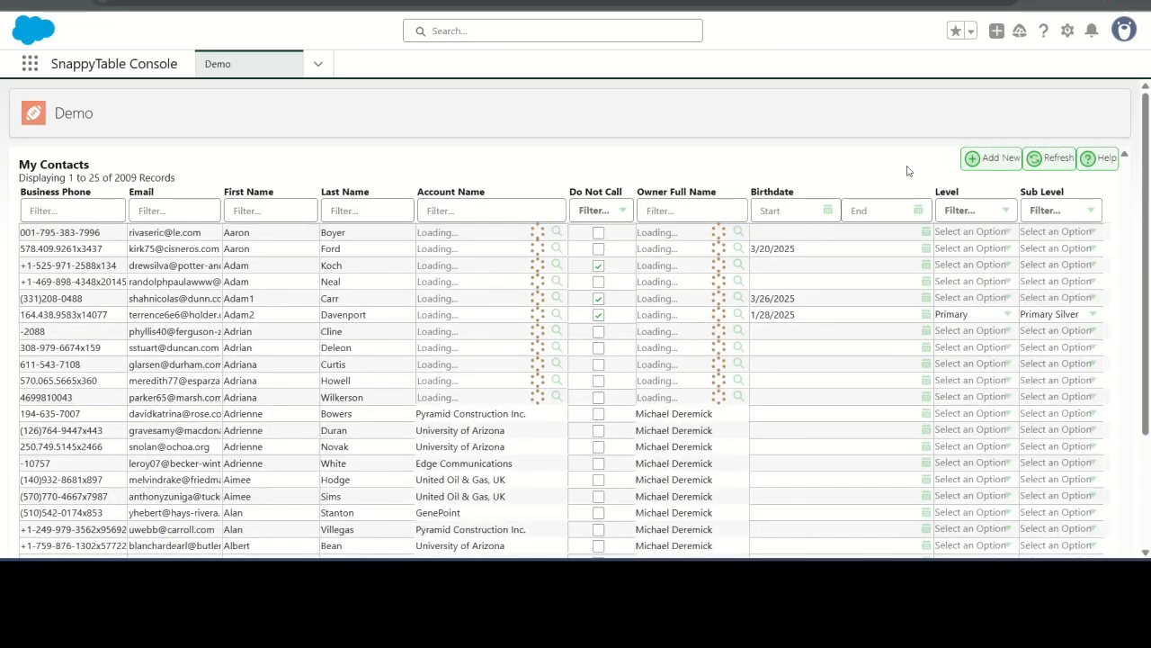
# Add a new contact row to the table, fill in only its first name and try to leave the row.
pyautogui.click(987, 168)
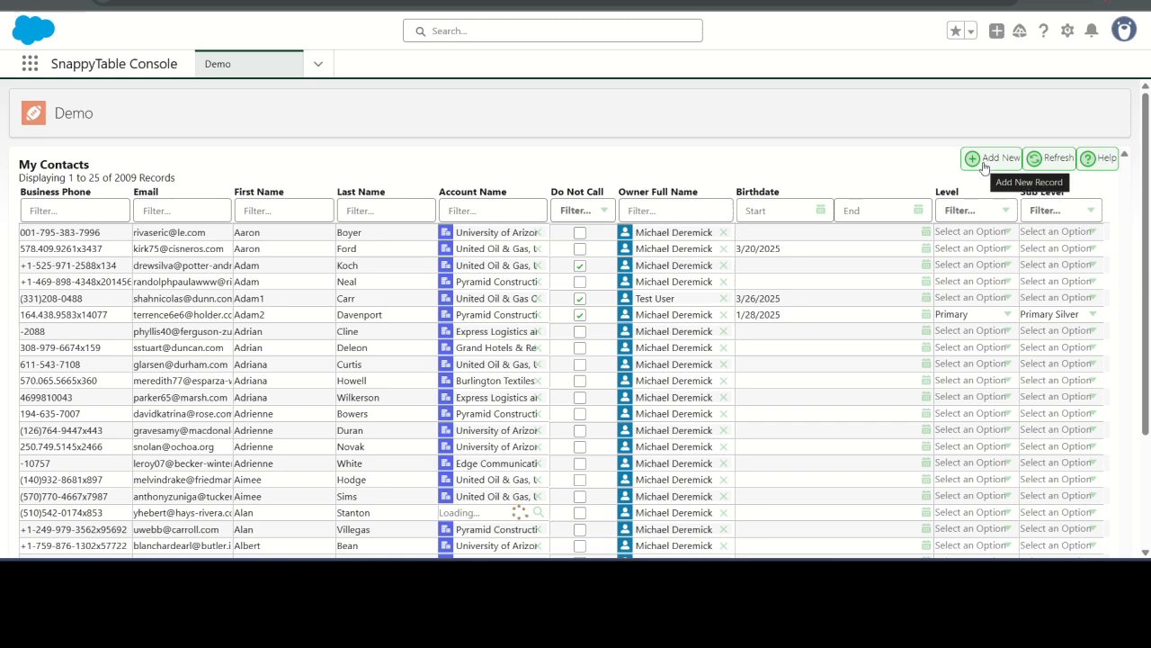
pyautogui.click(984, 168)
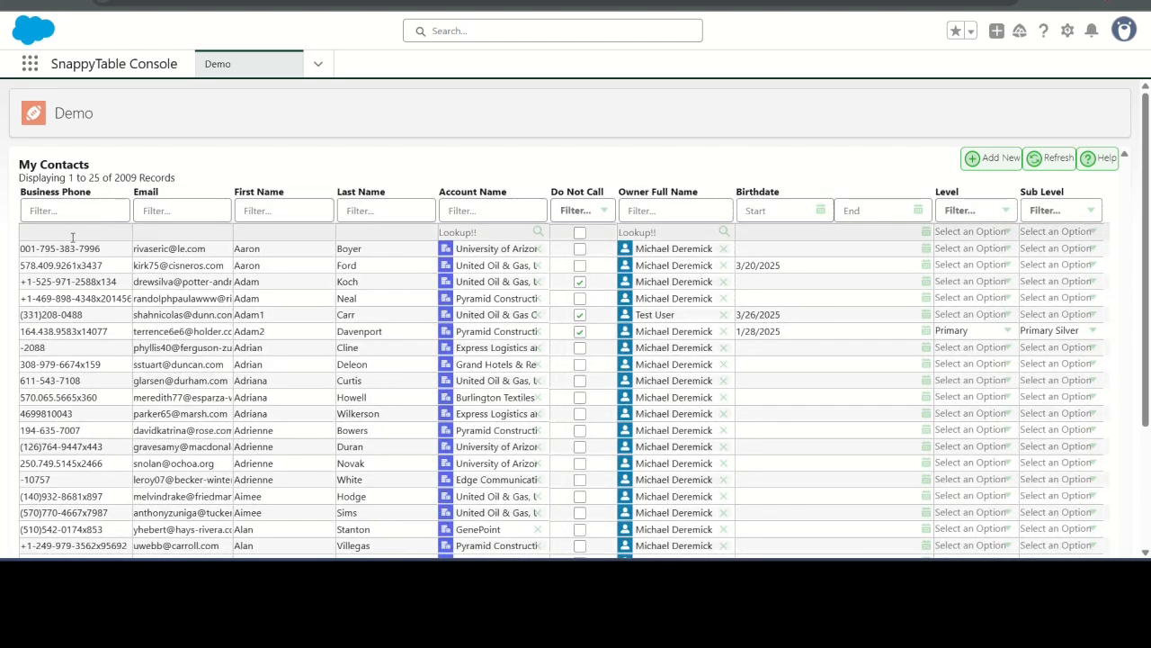
pyautogui.click(290, 231)
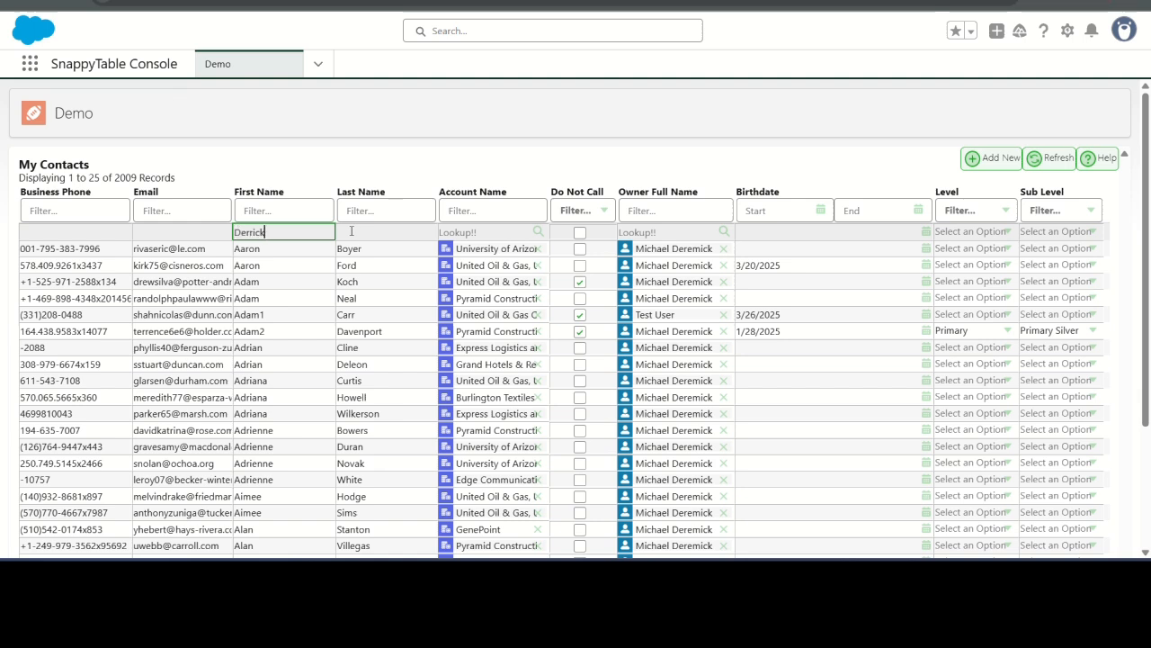
pyautogui.press('Return')
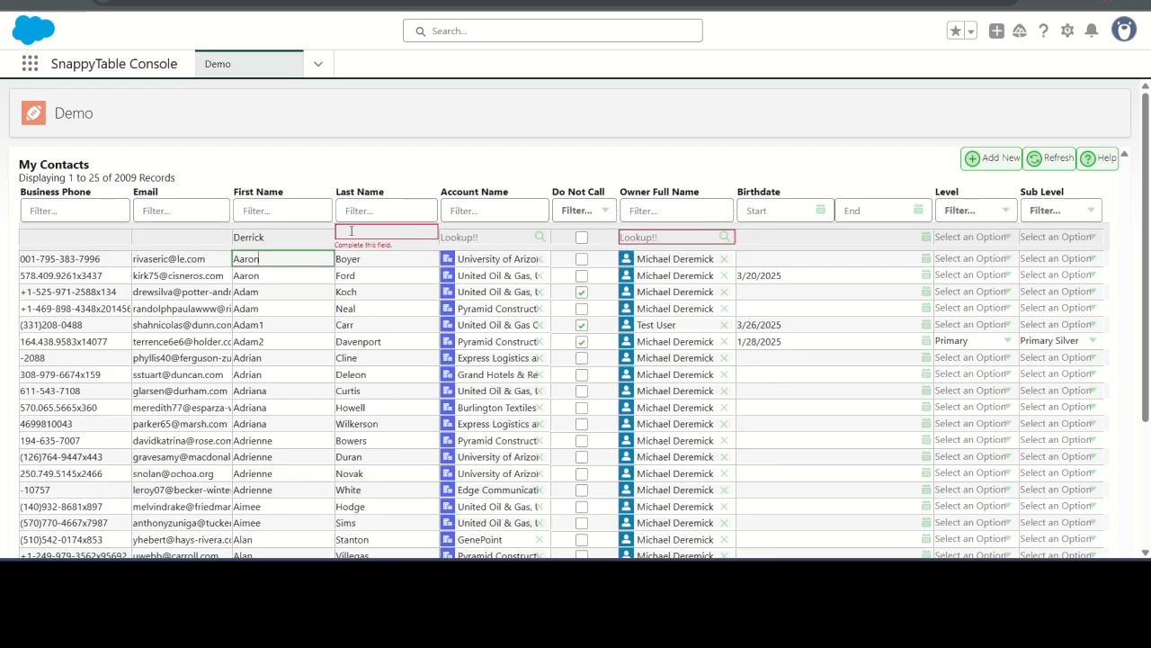
# Fill in the new contact's required last name and leave that field.
pyautogui.click(351, 231)
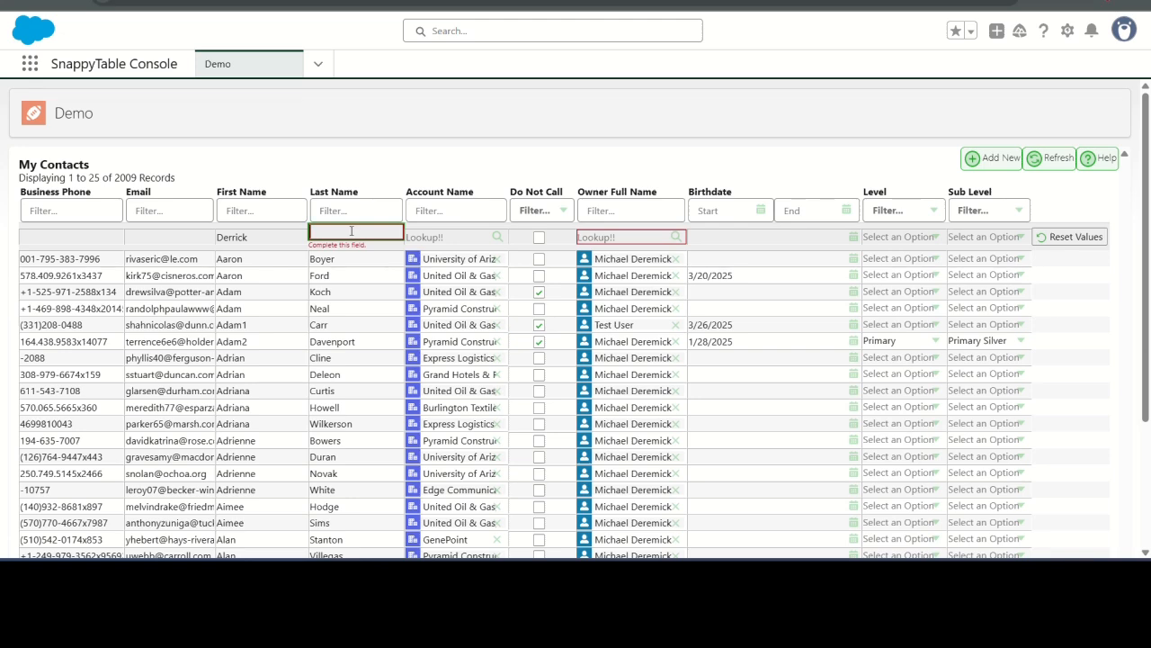
pyautogui.write('Chan')
pyautogui.press('Tab')
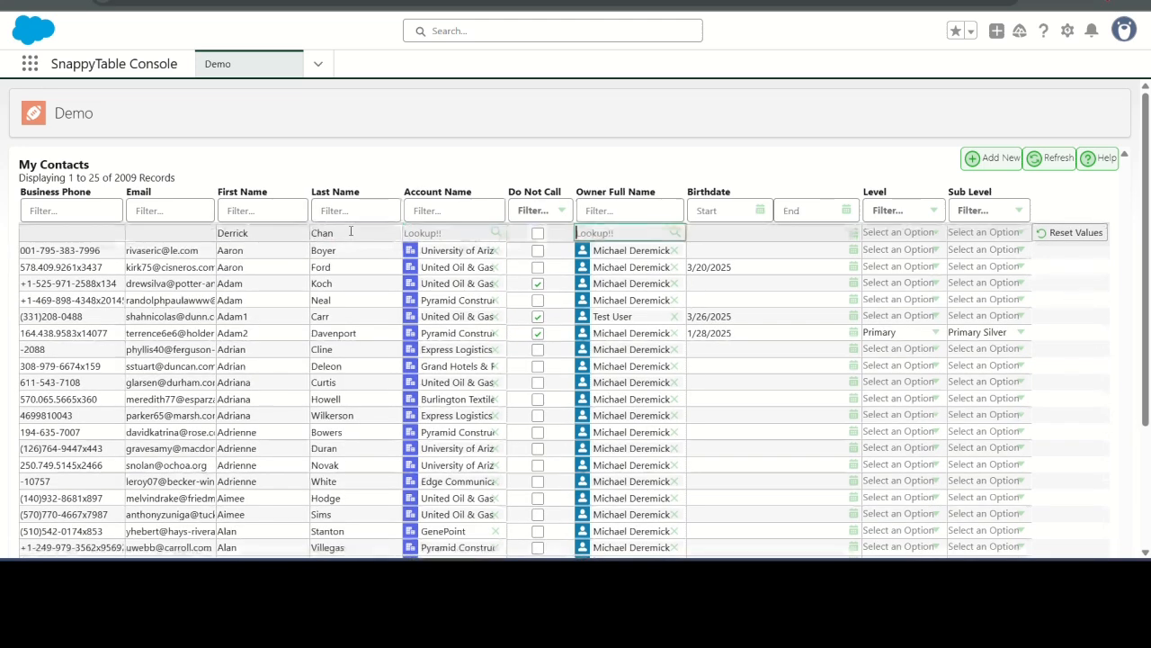
# Look up "Test" as the new contact's owner, choose Test User and leave the row to save the record.
pyautogui.press('Down')
pyautogui.press('Up')
pyautogui.write('Te')
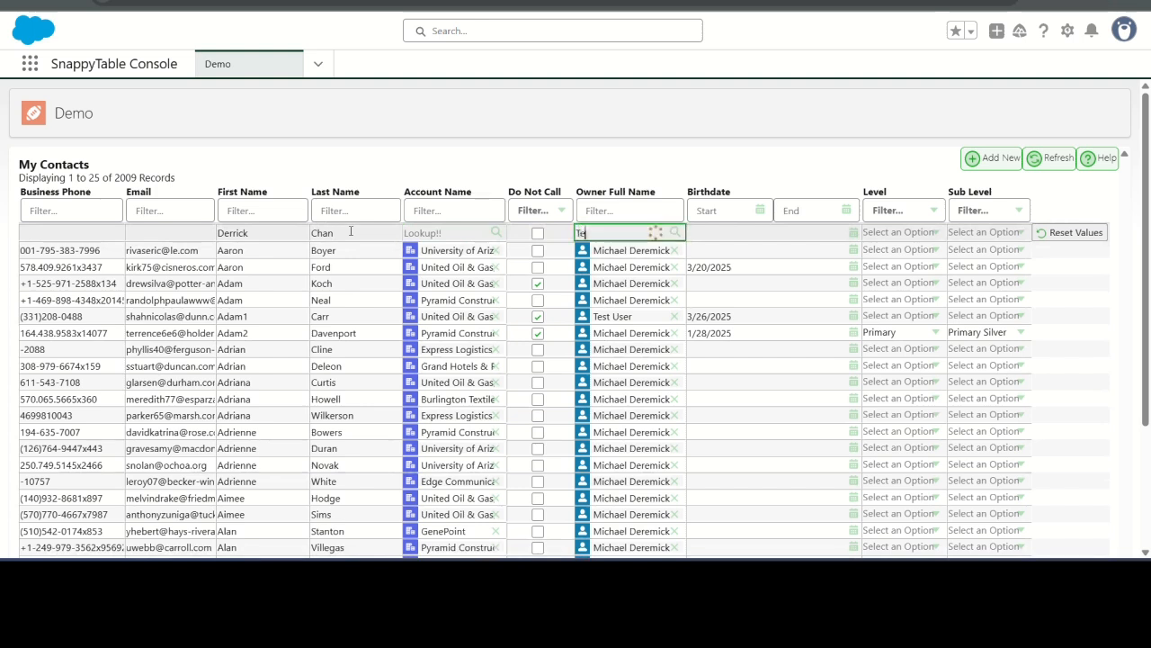
pyautogui.write('st')
pyautogui.press('Down')
pyautogui.press('Down')
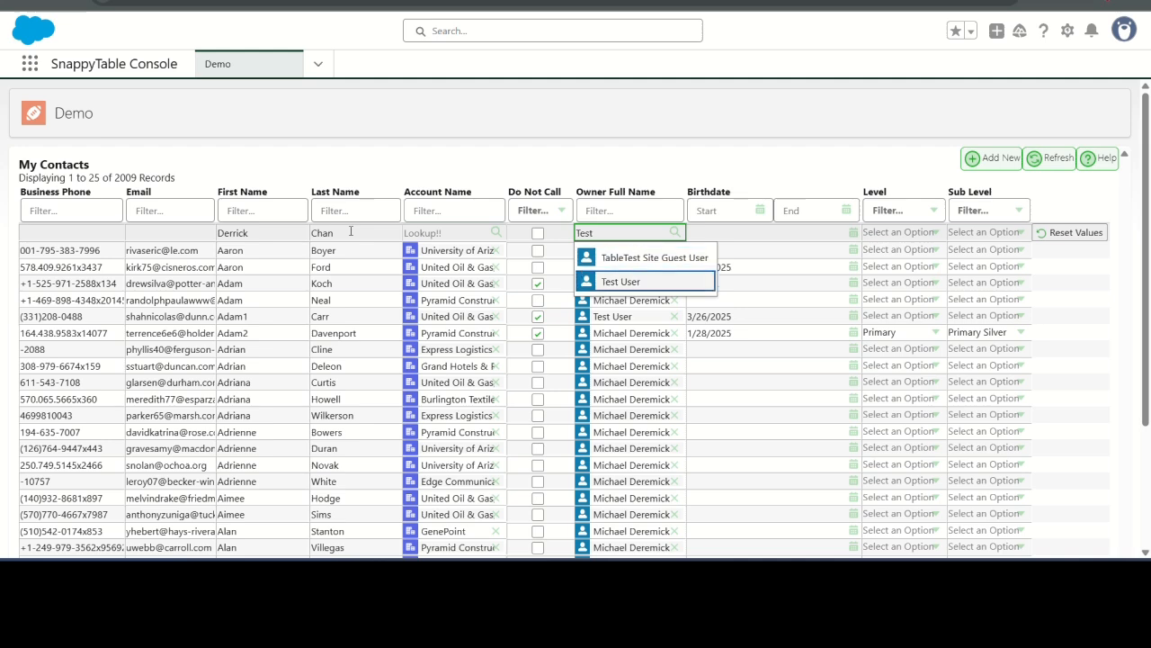
pyautogui.press('Return')
pyautogui.press('Down')
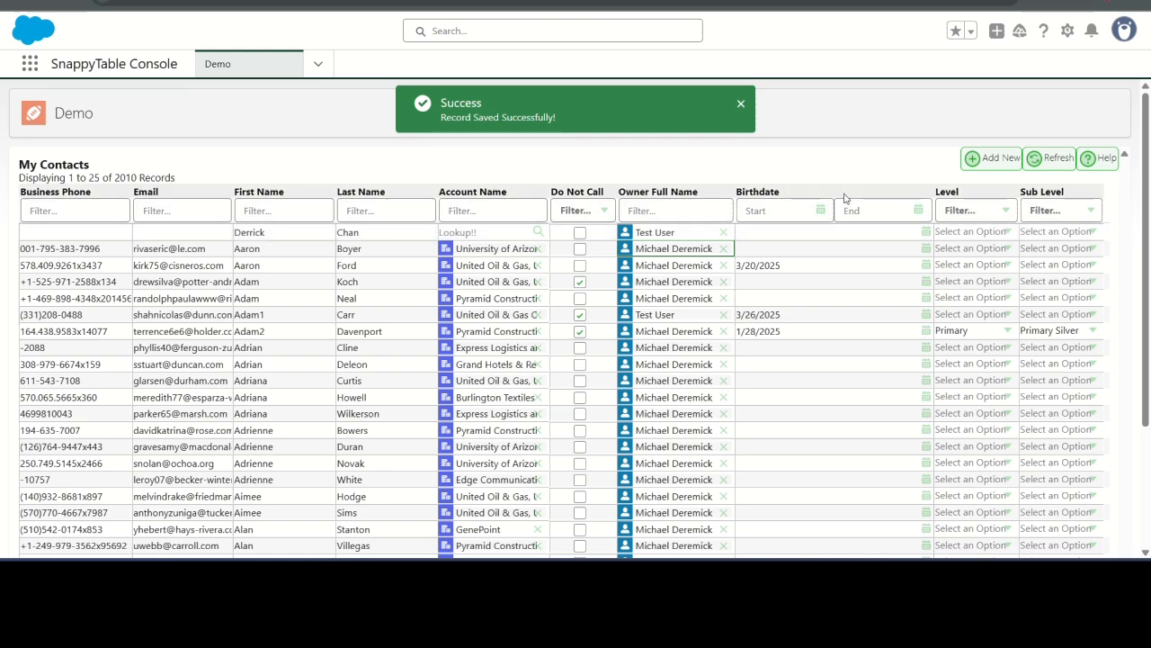
# Add another new contact row, set only its Sub Level to Secondary Gold and try to leave the row.
pyautogui.click(978, 167)
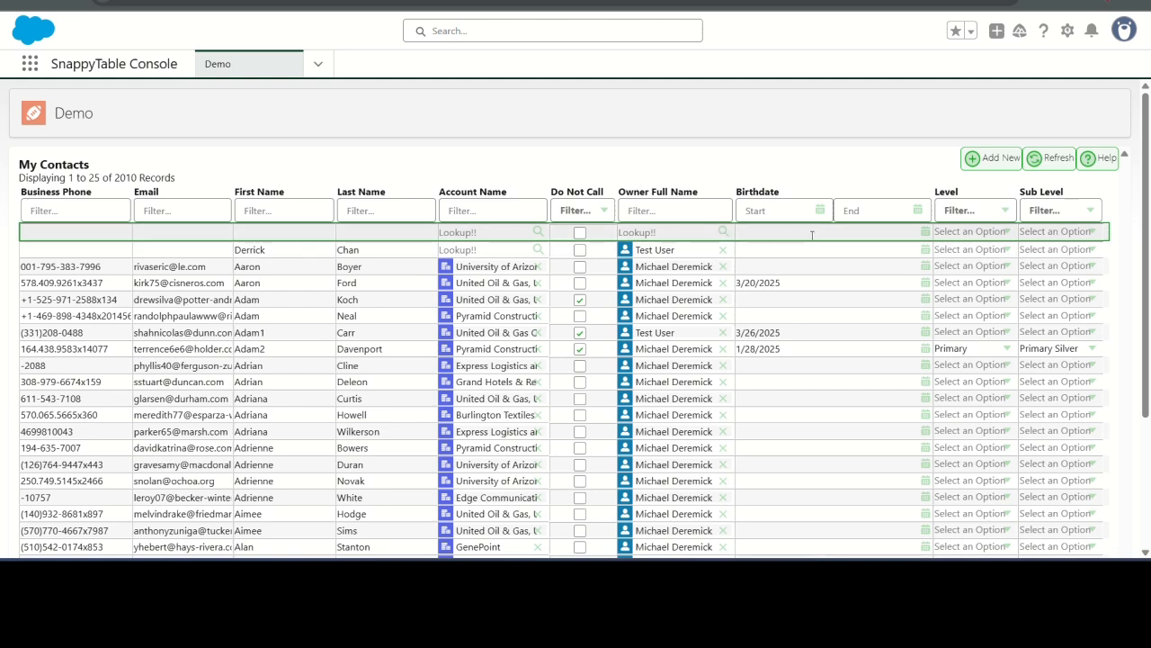
pyautogui.click(1036, 231)
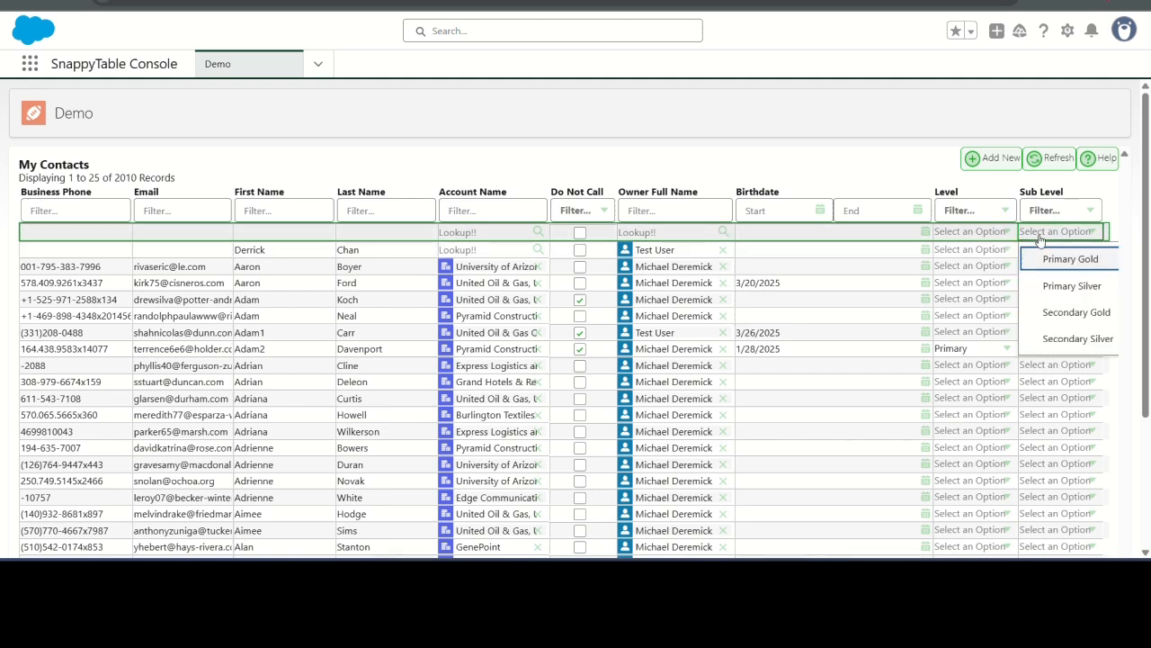
pyautogui.click(1048, 312)
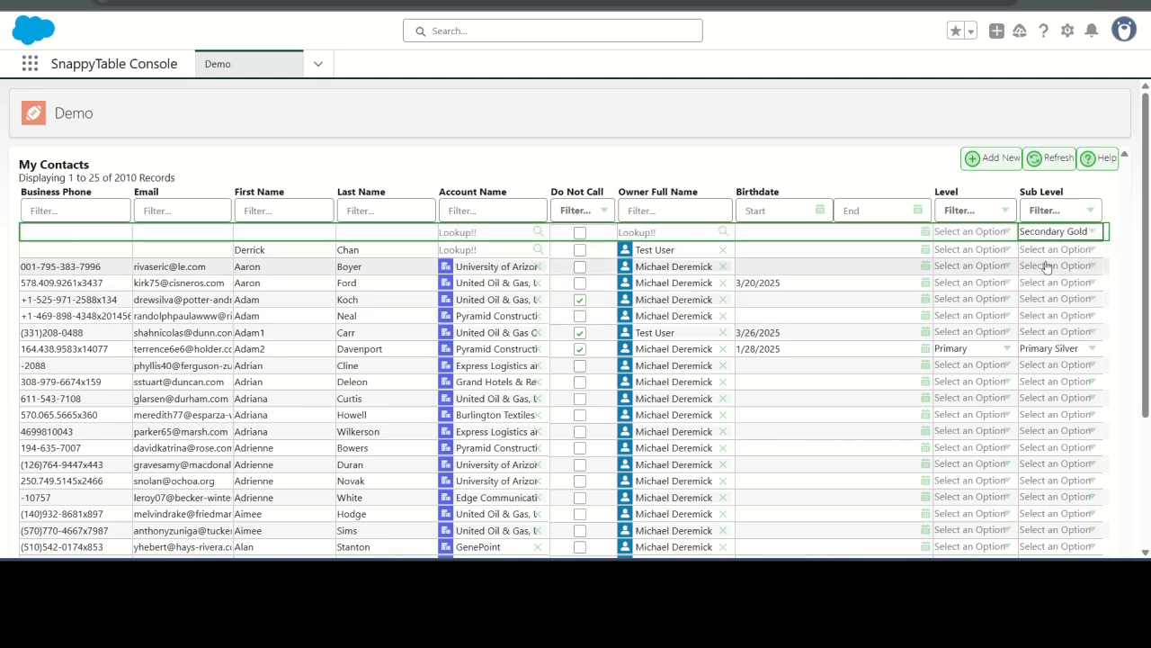
pyautogui.press('Tab')
pyautogui.press('Tab')
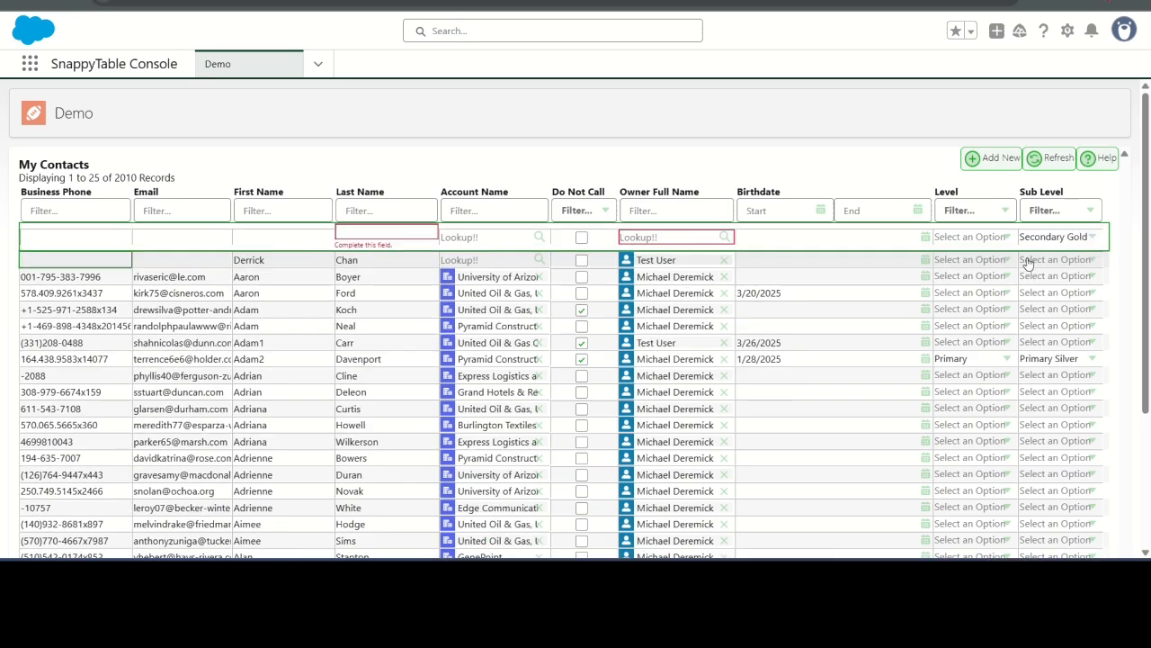
# Return to the incomplete new contact row and discard it by resetting its values.
pyautogui.hotkey('shift', 'Tab')
pyautogui.hotkey('shift', 'Tab')
pyautogui.hotkey('shift', 'Tab')
pyautogui.hotkey('shift', 'Tab')
pyautogui.hotkey('shift', 'Tab')
pyautogui.press('Tab')
pyautogui.press('Tab')
pyautogui.press('Tab')
pyautogui.press('Tab')
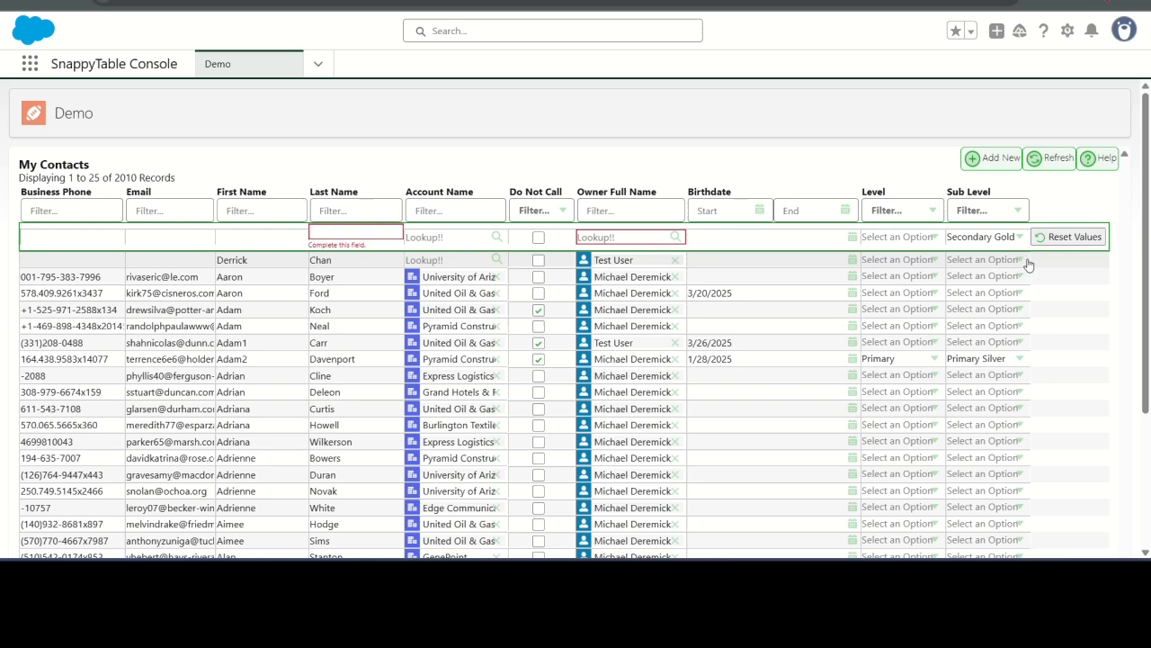
pyautogui.click(1063, 238)
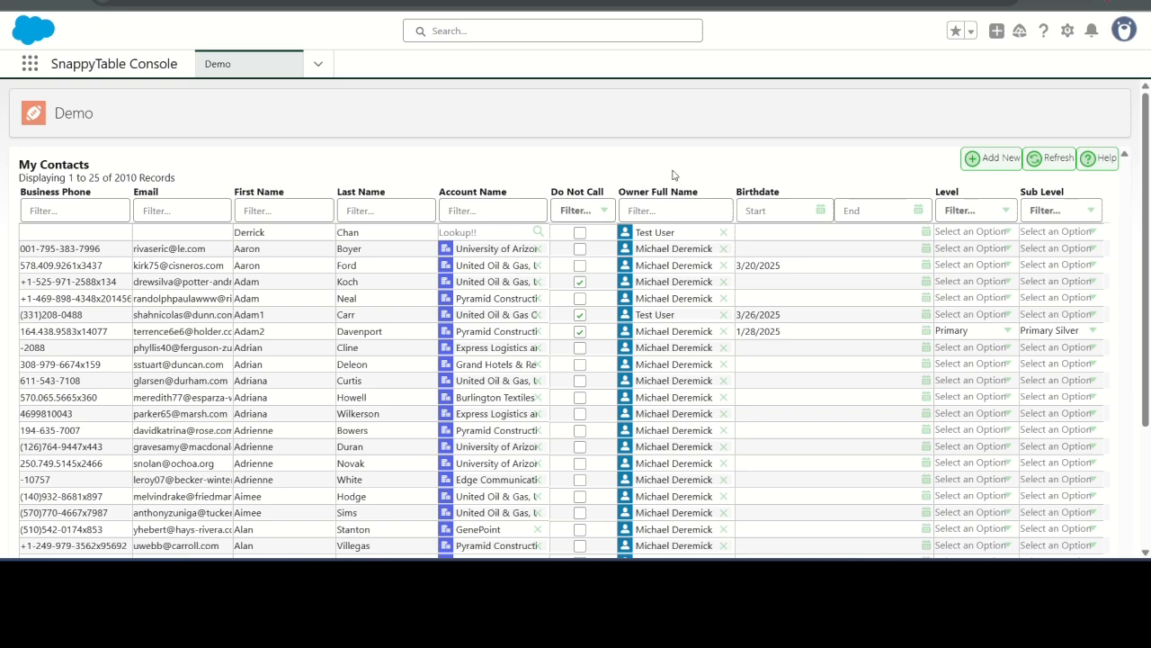
# Switch to Lightning App Builder, set Edit - Allow Delete Record to true and save, and reload the Demo page.
pyautogui.moveTo(660, 574)
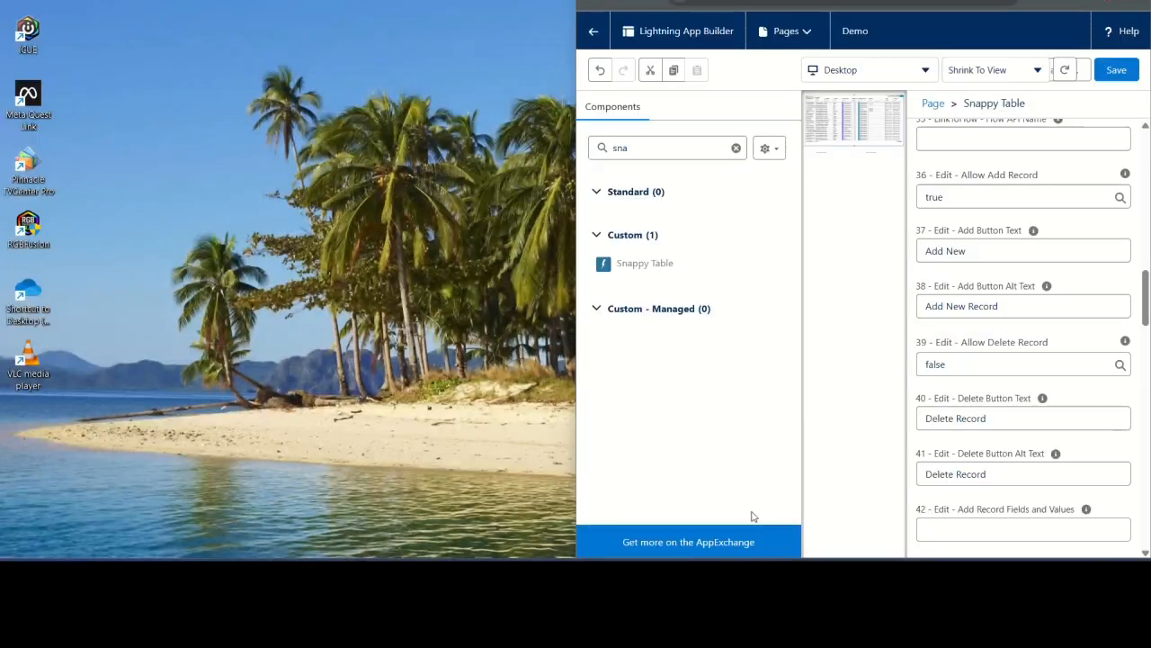
pyautogui.click(742, 494)
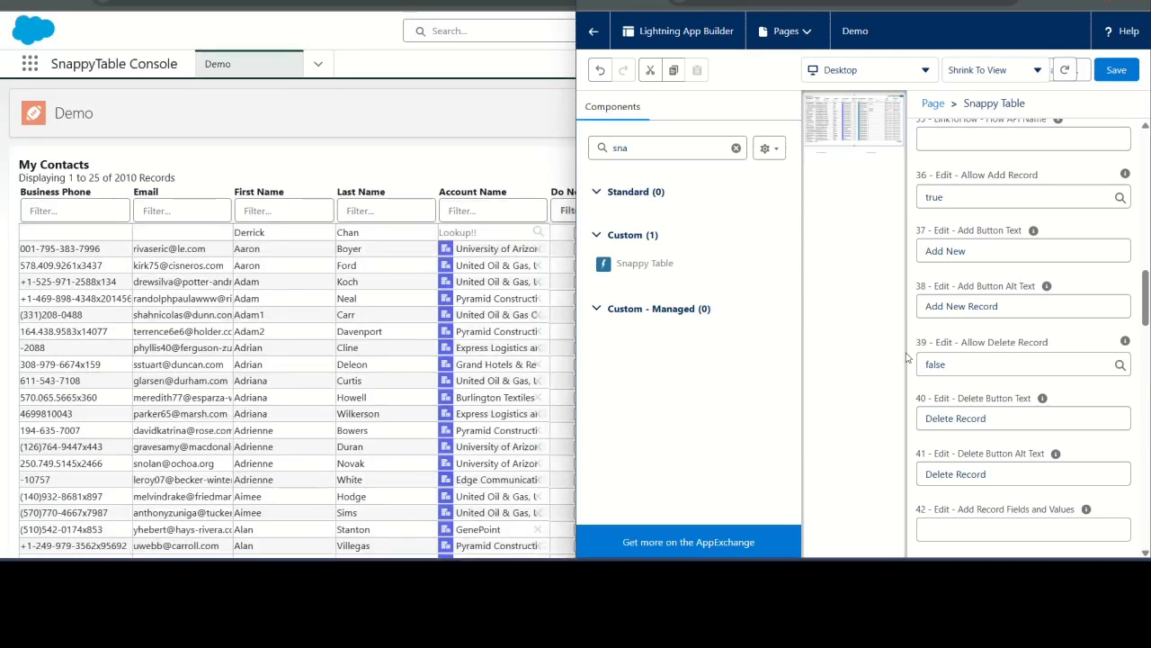
pyautogui.scroll(-1, 994, 342)
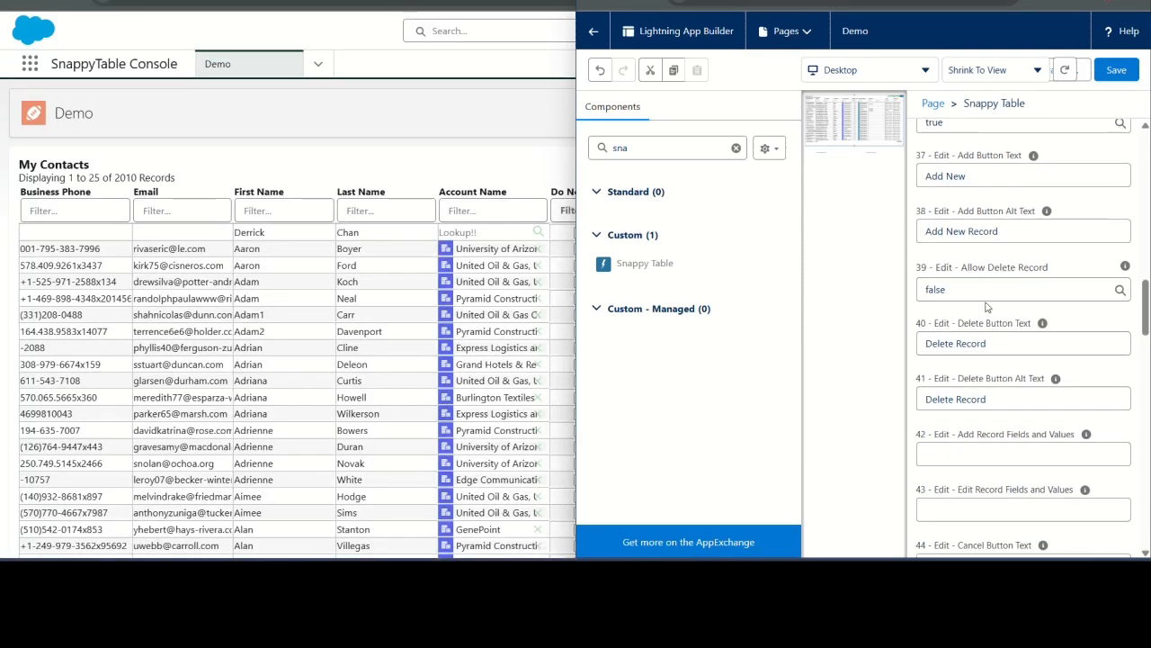
pyautogui.click(989, 287)
pyautogui.click(968, 340)
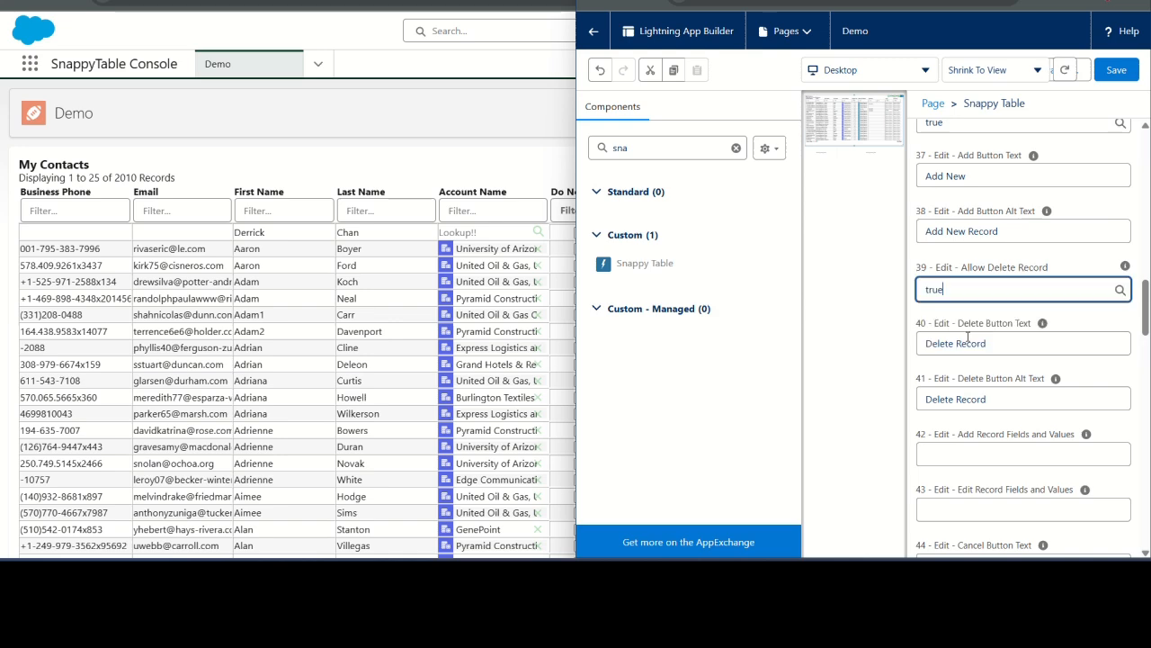
pyautogui.click(1106, 65)
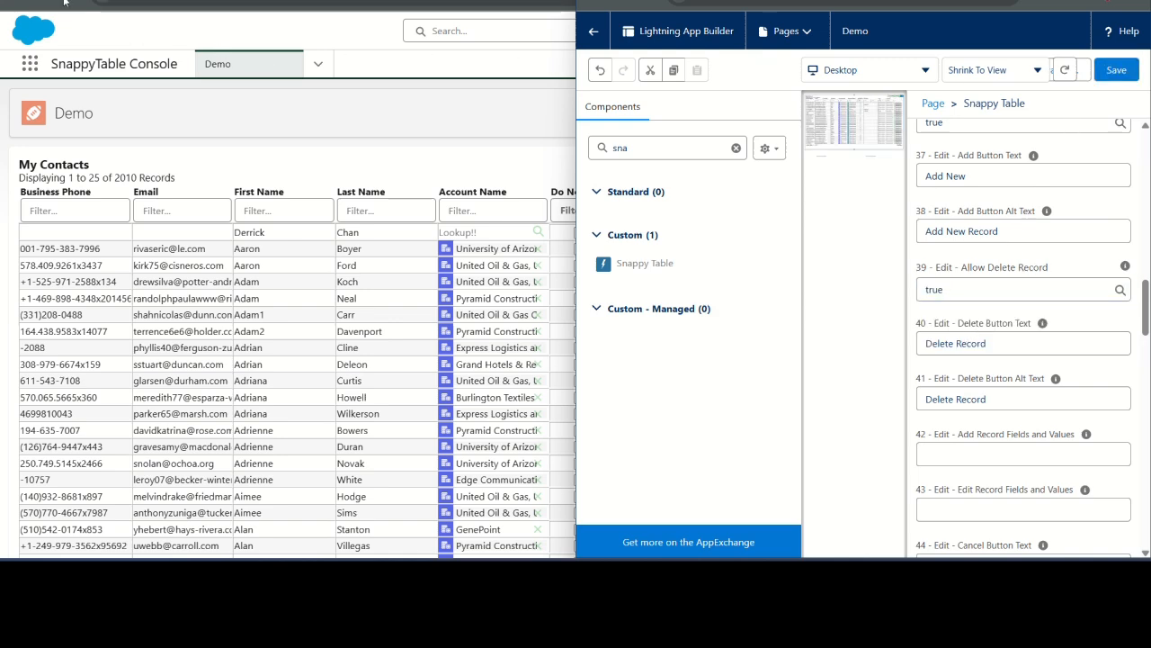
pyautogui.click(70, 3)
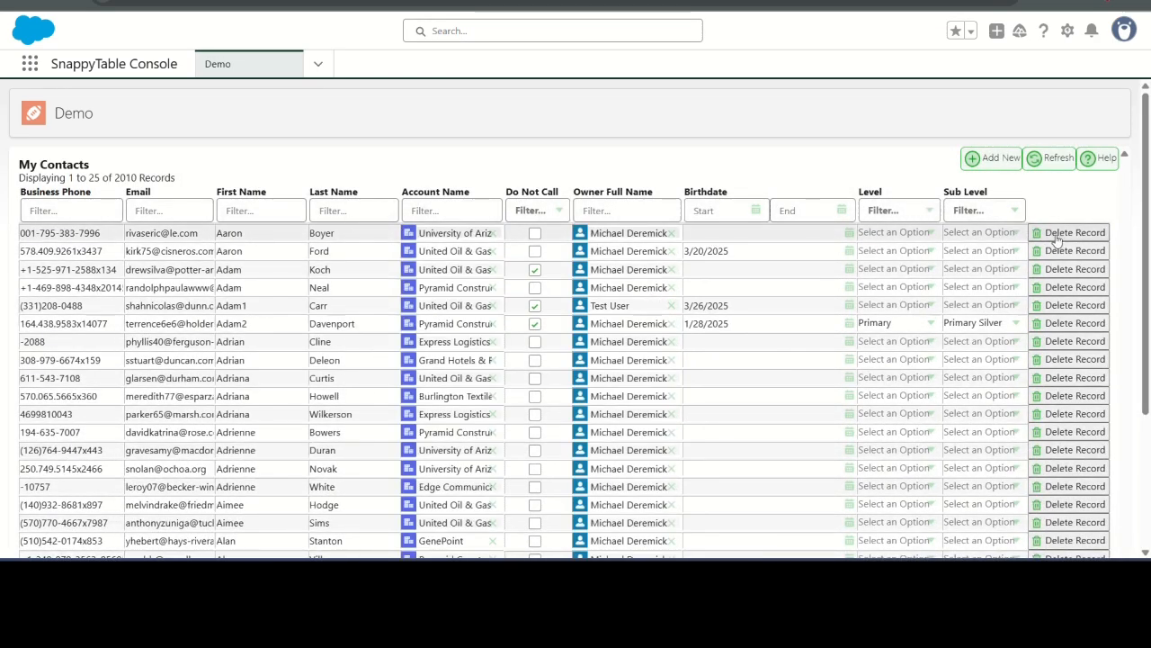
# Move the focus back and forth between the second contact's Sub Level field and its Delete Record action.
pyautogui.click(975, 252)
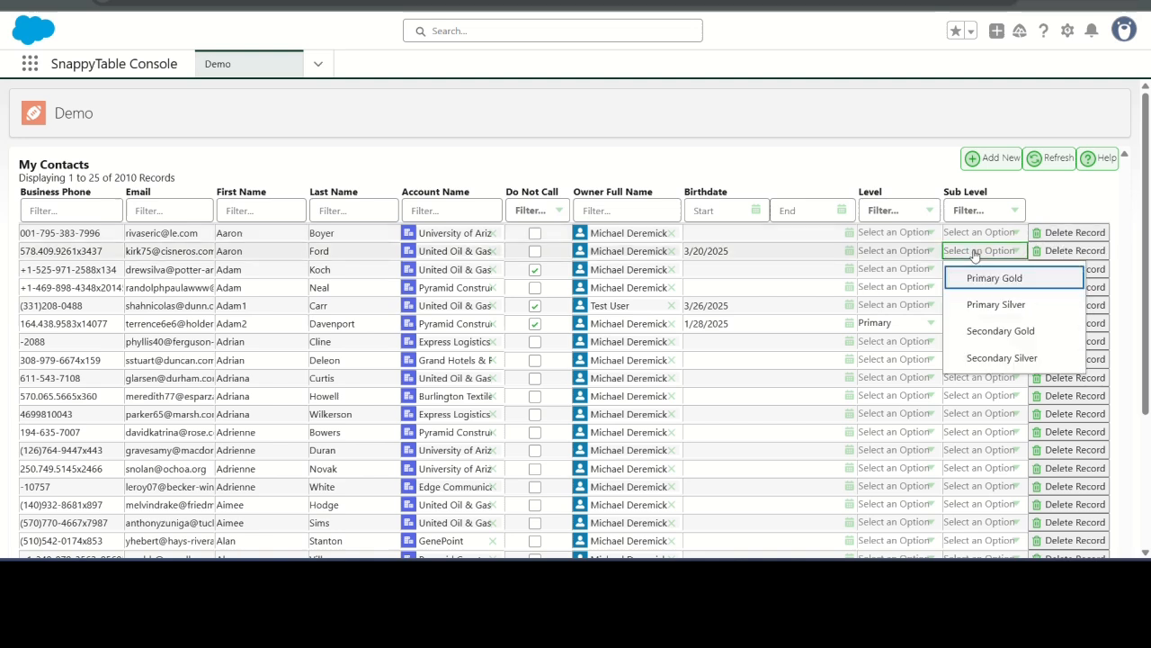
pyautogui.press('Tab')
pyautogui.hotkey('shift', 'Tab')
pyautogui.press('Tab')
pyautogui.hotkey('shift', 'Tab')
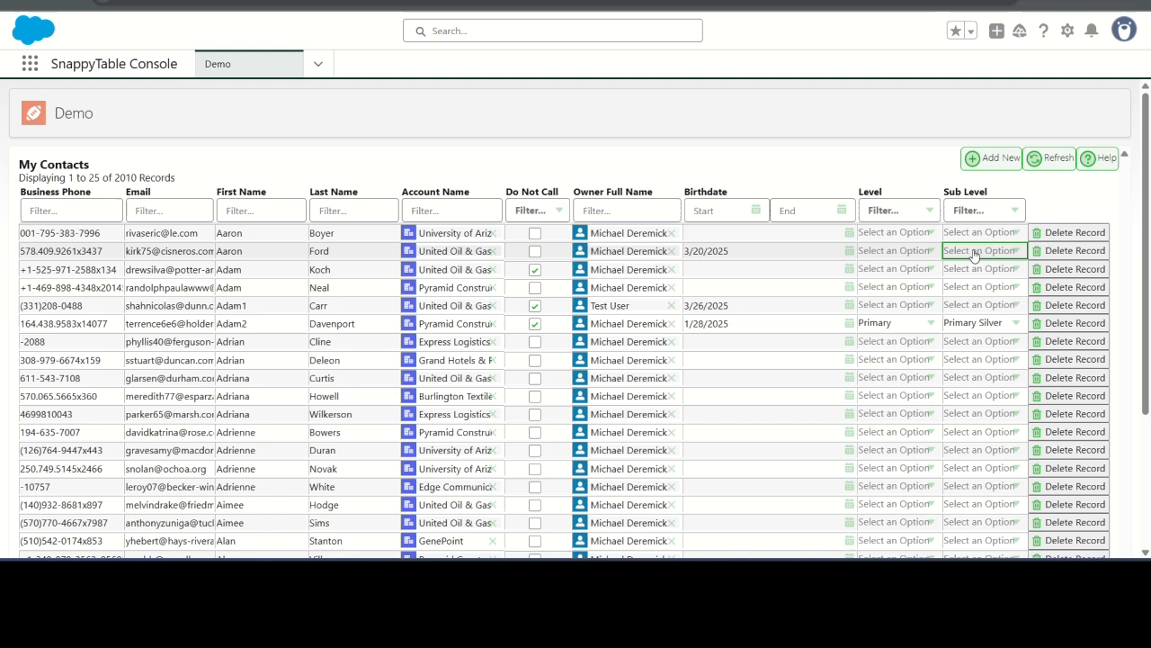
# Alternate the focus between the second contact's Sub Level picklist and Delete Record action, and try activating Delete Record.
pyautogui.press('Tab')
pyautogui.hotkey('shift', 'Tab')
pyautogui.press('Tab')
pyautogui.hotkey('shift', 'Tab')
pyautogui.press('Tab')
pyautogui.press('Return')
pyautogui.hotkey('shift', 'Tab')
pyautogui.press('Tab')
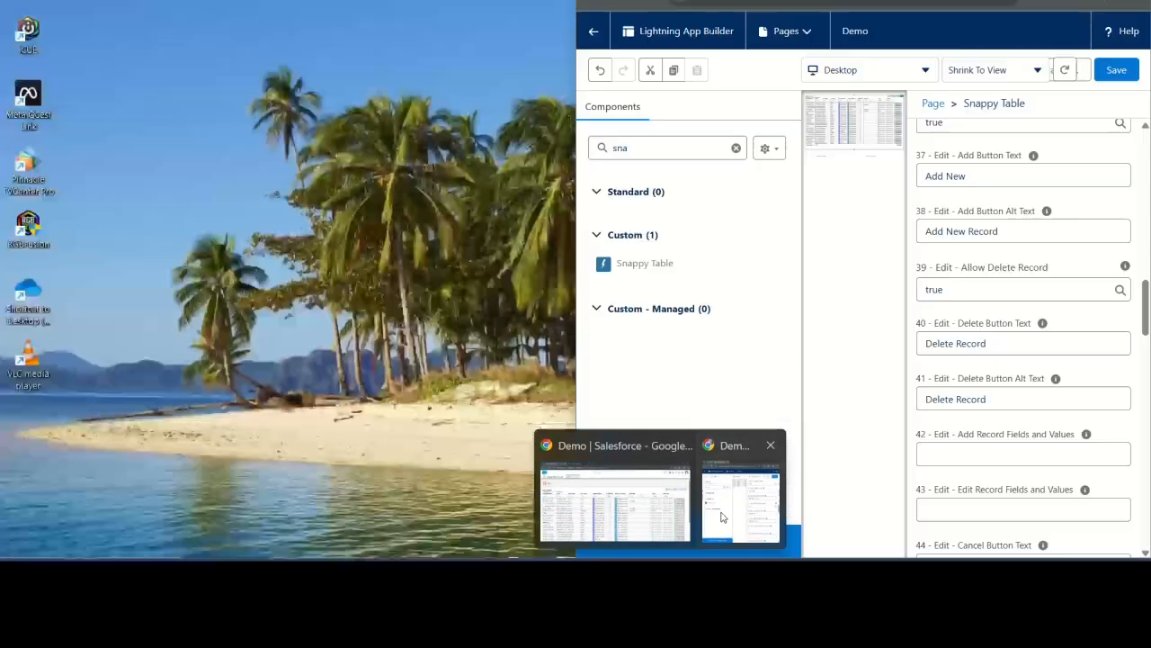
# Switch to Lightning App Builder and examine the Snappy Table's Add and Edit Record Fields and Values and its button text properties.
pyautogui.click(719, 514)
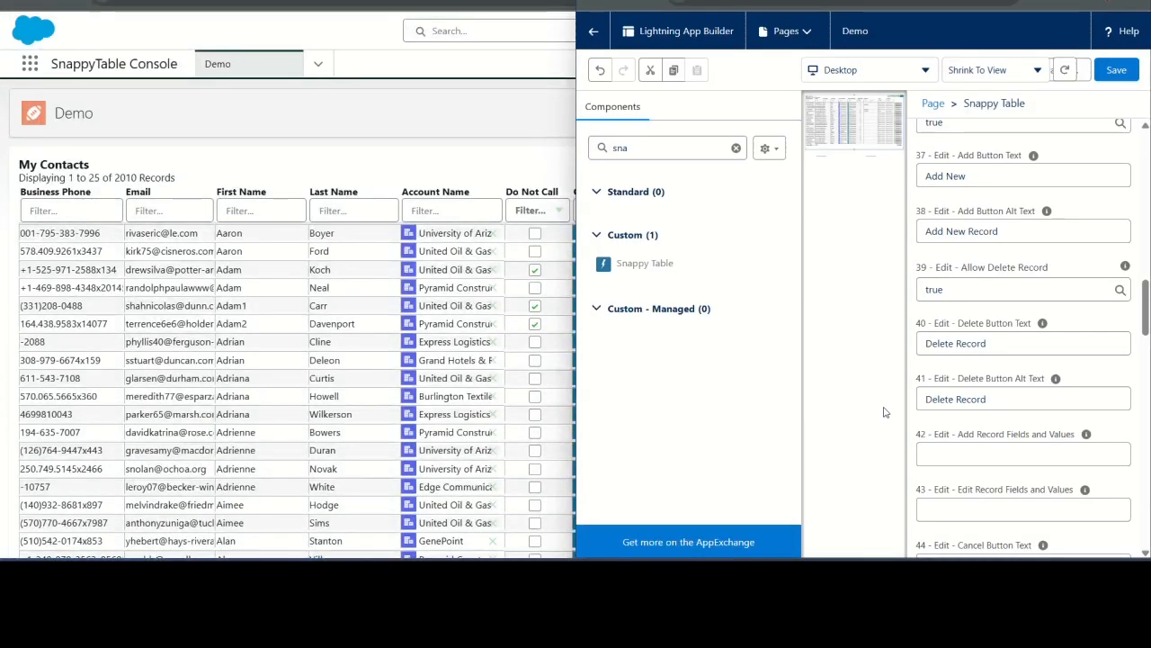
pyautogui.scroll(-3, 949, 377)
pyautogui.scroll(-2, 969, 321)
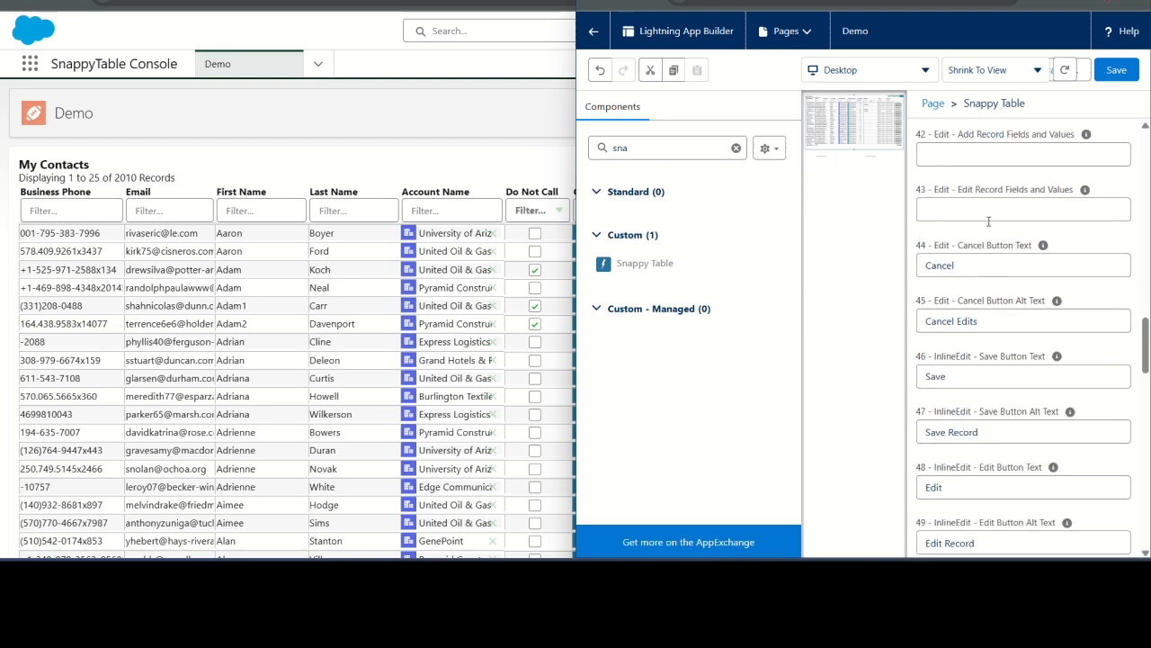
pyautogui.click(962, 153)
pyautogui.press('Tab')
pyautogui.click(949, 153)
pyautogui.press('Tab')
pyautogui.press('Escape')
pyautogui.moveTo(1086, 135)
pyautogui.scroll(-3, 1000, 318)
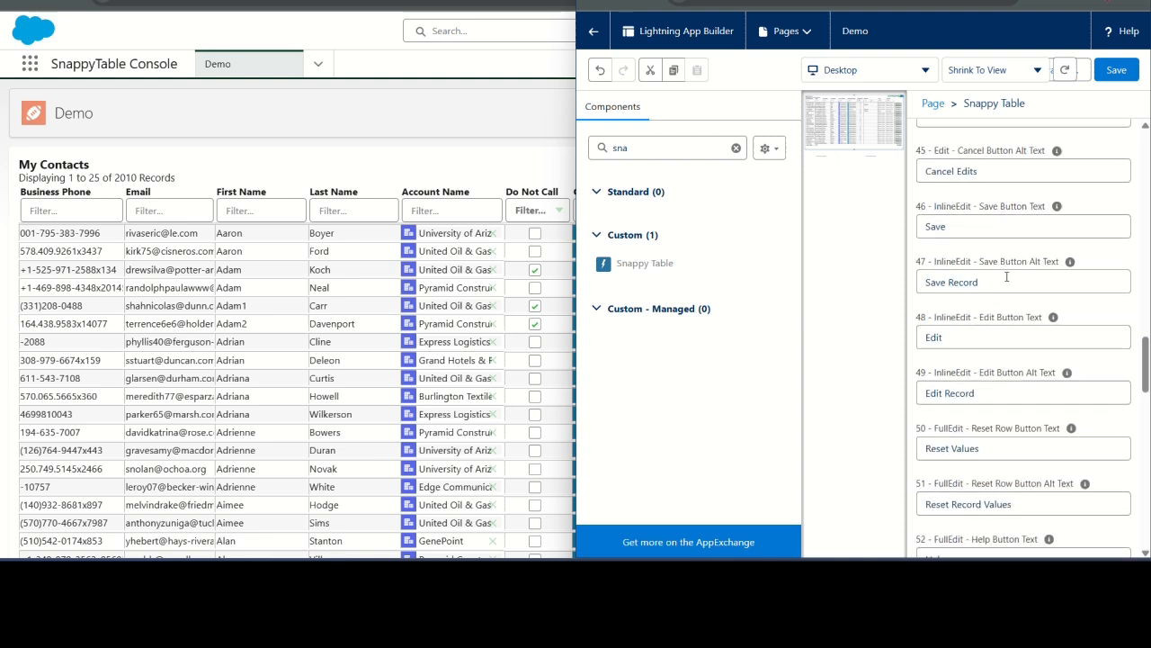
pyautogui.scroll(-1, 1006, 275)
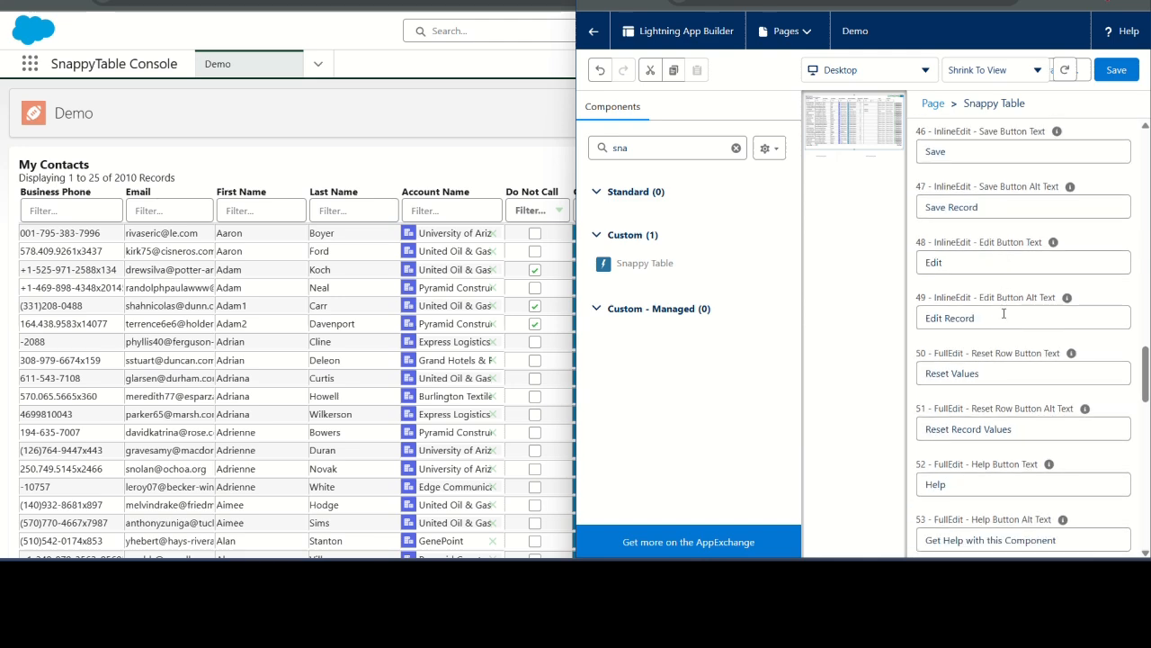
pyautogui.scroll(-3, 1004, 313)
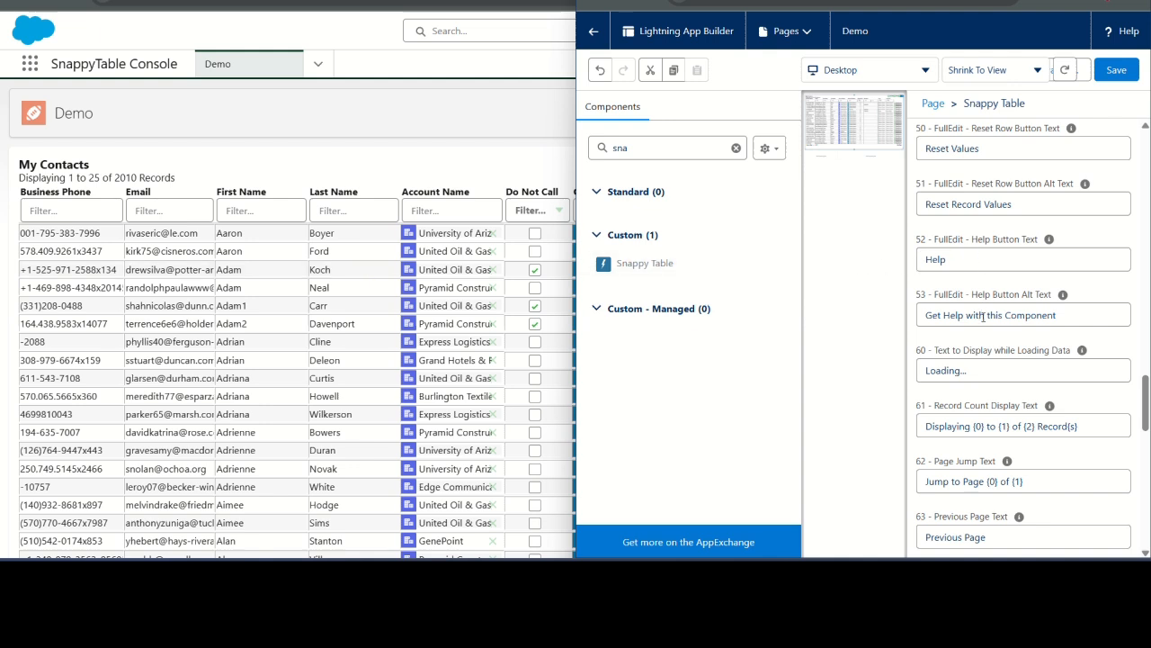
# Switch to the Demo page, open the contact table's help text and close it again.
pyautogui.click(506, 185)
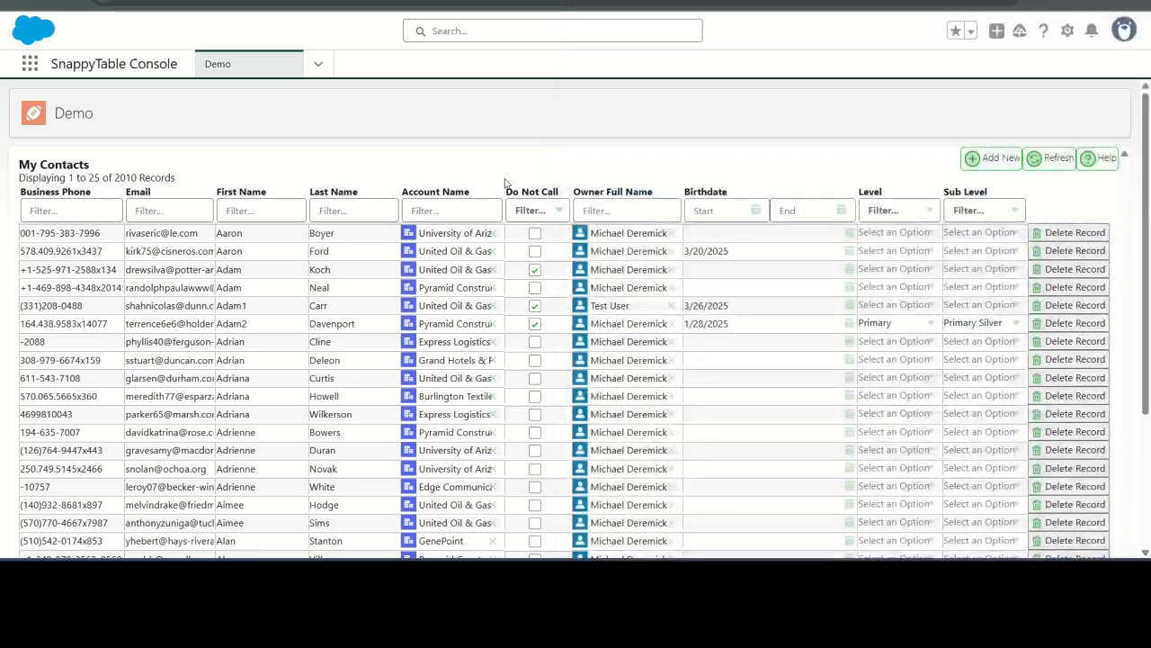
pyautogui.click(1099, 161)
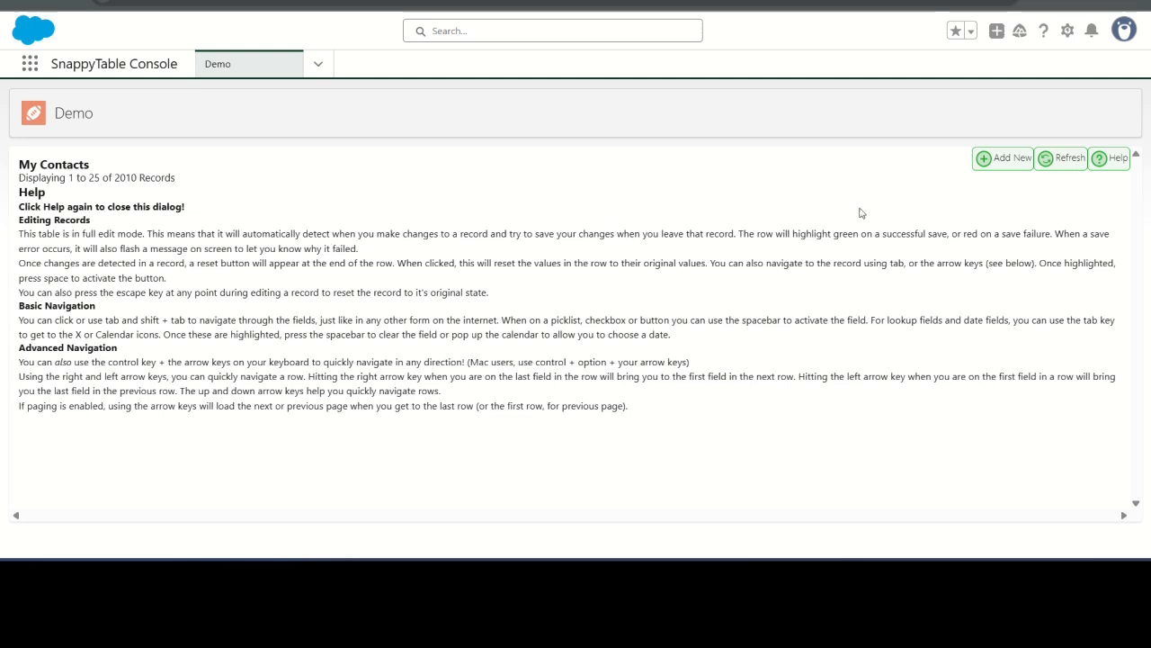
pyautogui.click(1112, 159)
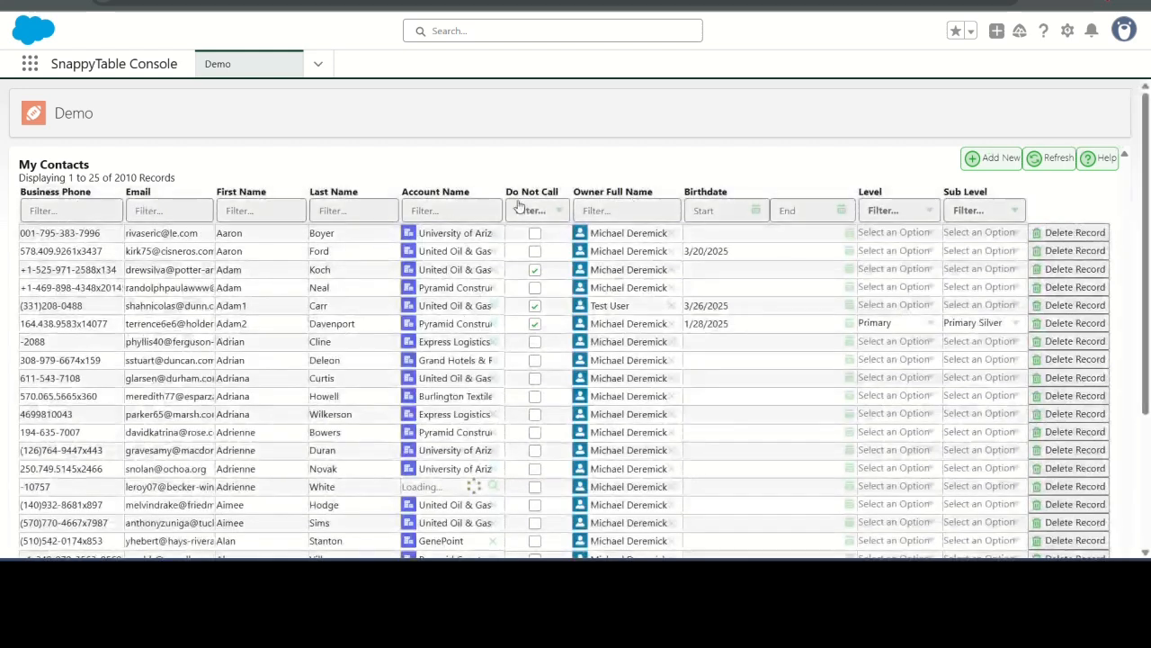
# Navigate field by field from the fifth contact's Owner Full Name through the surrounding rows to the fourth contact's owner clear control.
pyautogui.click(632, 303)
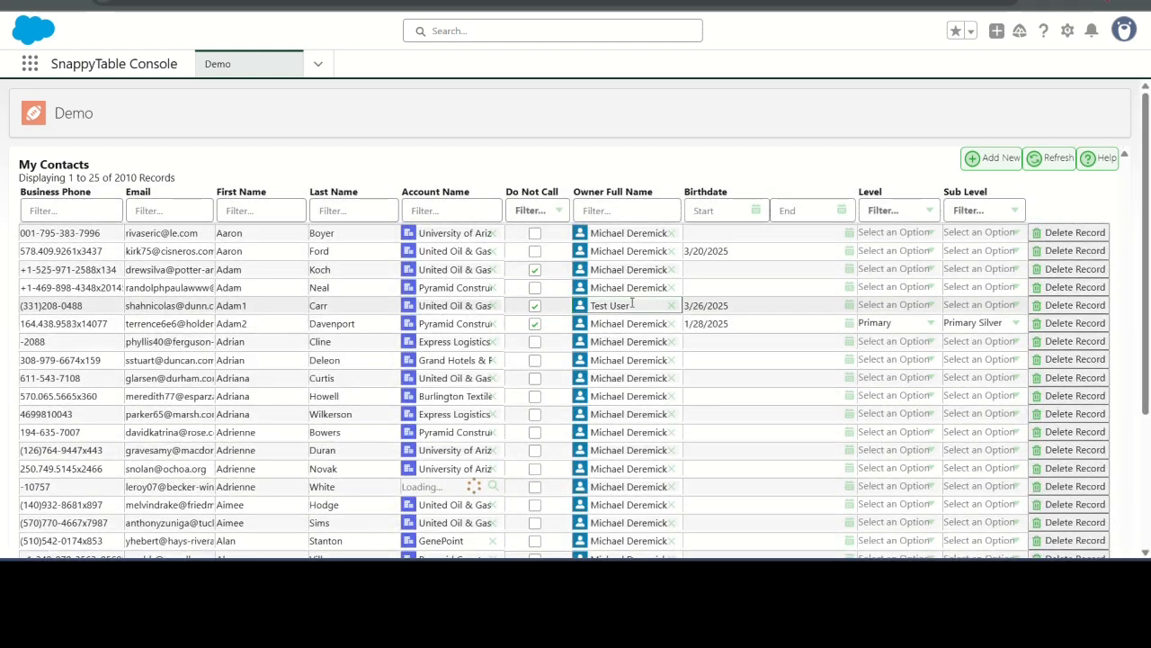
pyautogui.press('Down')
pyautogui.press('Down')
pyautogui.press('Down')
pyautogui.press('Up')
pyautogui.press('Up')
pyautogui.press('Up')
pyautogui.press('Up')
pyautogui.press('Right')
pyautogui.press('Right')
pyautogui.press('Left')
pyautogui.press('Left')
pyautogui.press('Left')
pyautogui.press('Left')
pyautogui.press('Left')
pyautogui.press('Left')
pyautogui.press('Right')
pyautogui.press('Right')
pyautogui.press('Right')
pyautogui.press('Right')
pyautogui.press('Left')
pyautogui.press('Left')
pyautogui.press('Right')
pyautogui.press('Left')
pyautogui.press('Left')
pyautogui.press('Right')
pyautogui.press('Right')
pyautogui.press('Right')
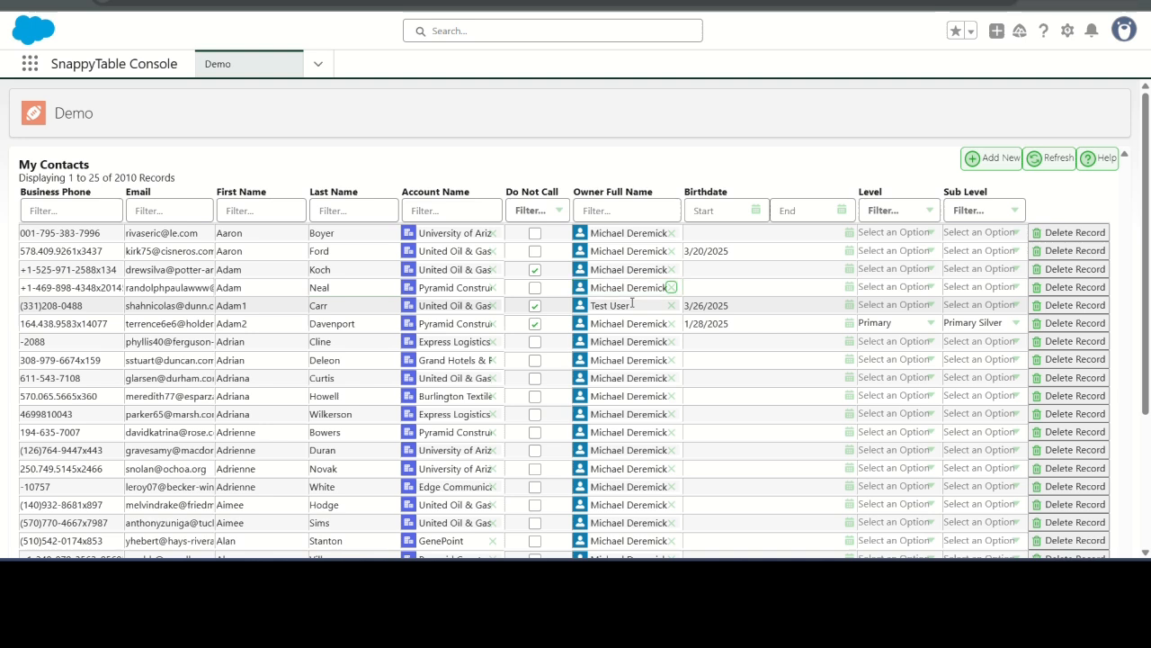
# Clear the fourth contact's Owner Full Name, then open and dismiss its Birthdate calendar and return to the owner lookup.
pyautogui.press('Return')
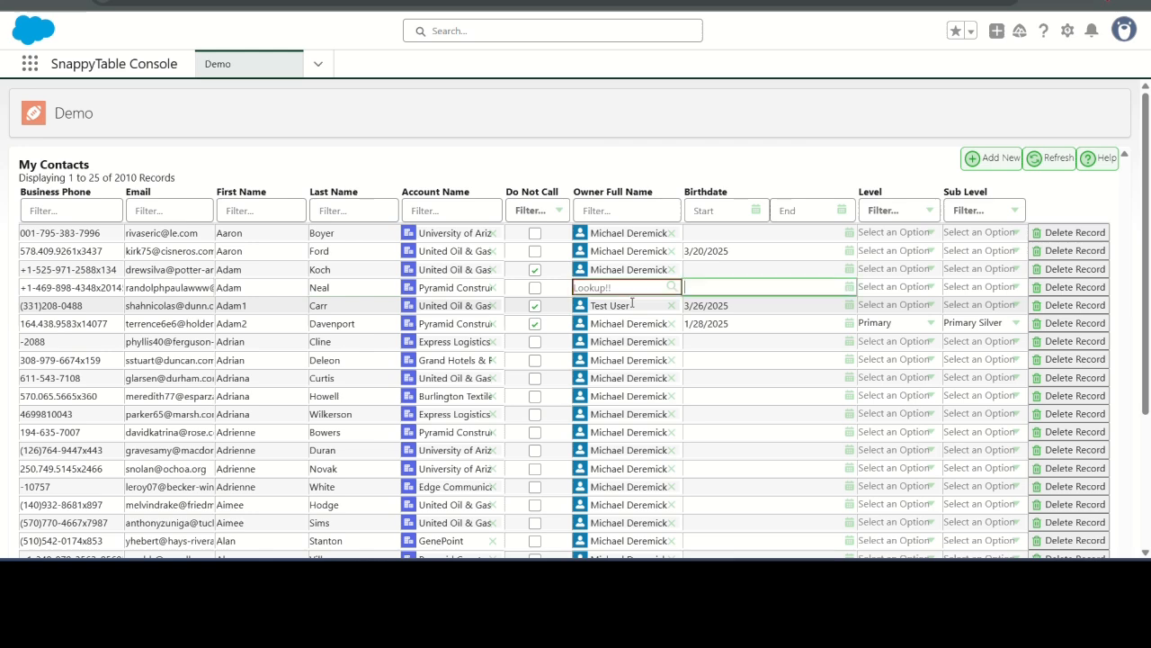
pyautogui.press('Return')
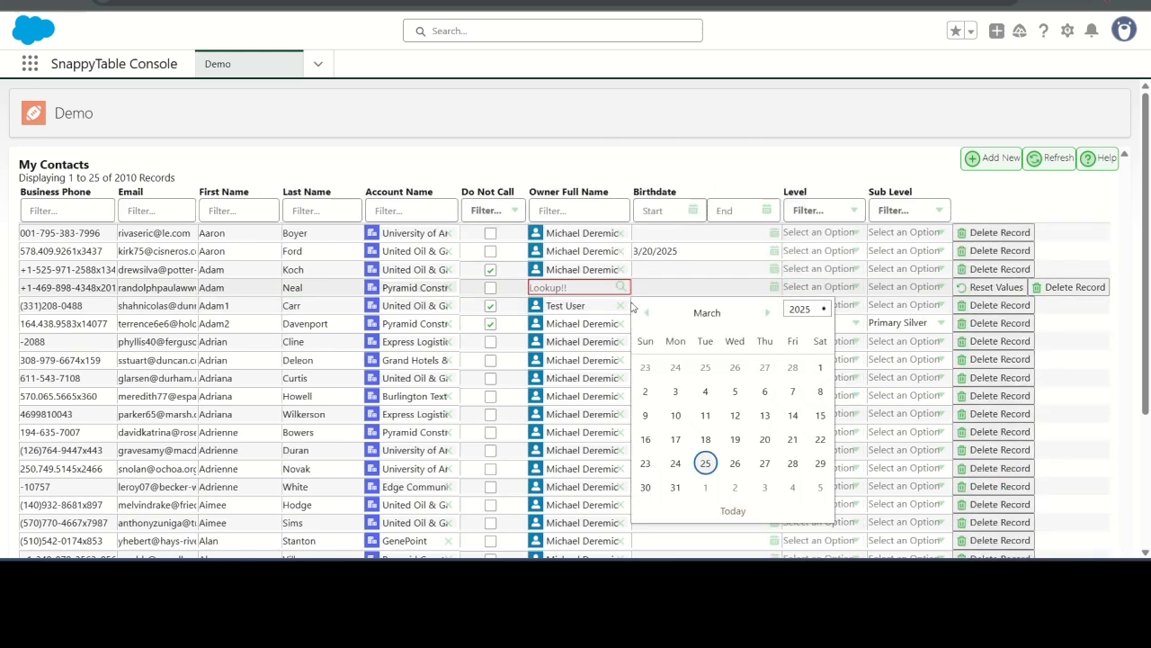
pyautogui.press('Escape')
pyautogui.hotkey('shift', 'Tab')
pyautogui.hotkey('shift', 'Tab')
pyautogui.hotkey('shift', 'Tab')
pyautogui.hotkey('shift', 'Tab')
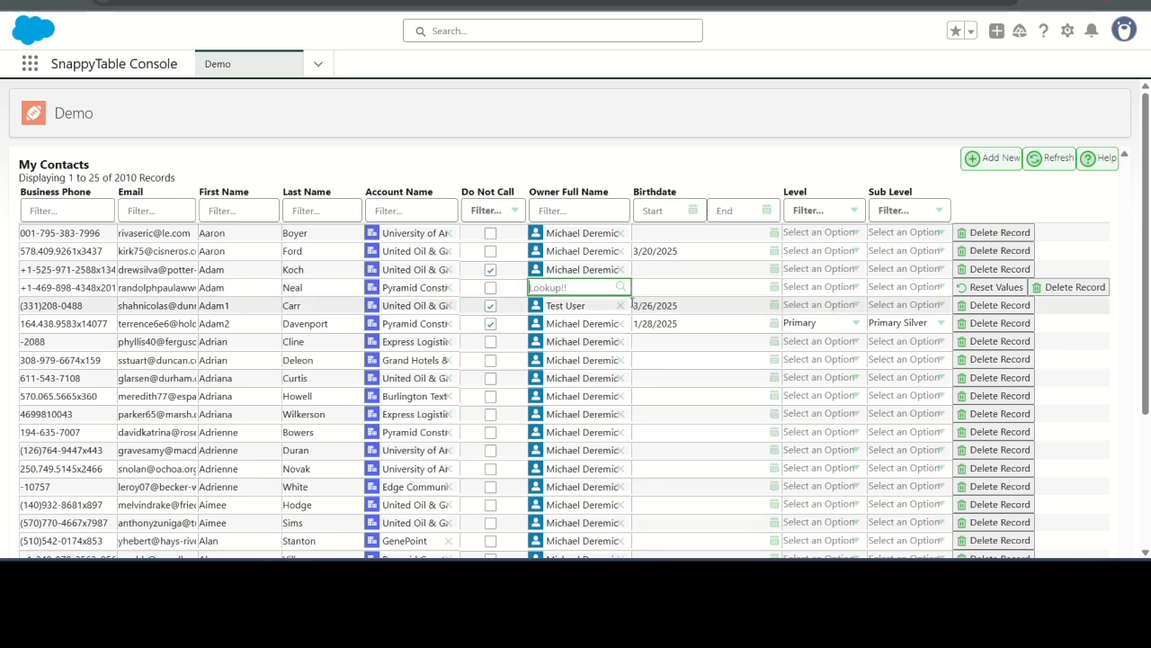
# Move the focus to the fourth contact's Reset Values action and discard the row's changes.
pyautogui.press('Tab')
pyautogui.press('Tab')
pyautogui.press('Tab')
pyautogui.press('Tab')
pyautogui.press('Tab')
pyautogui.press('Tab')
pyautogui.press('Tab')
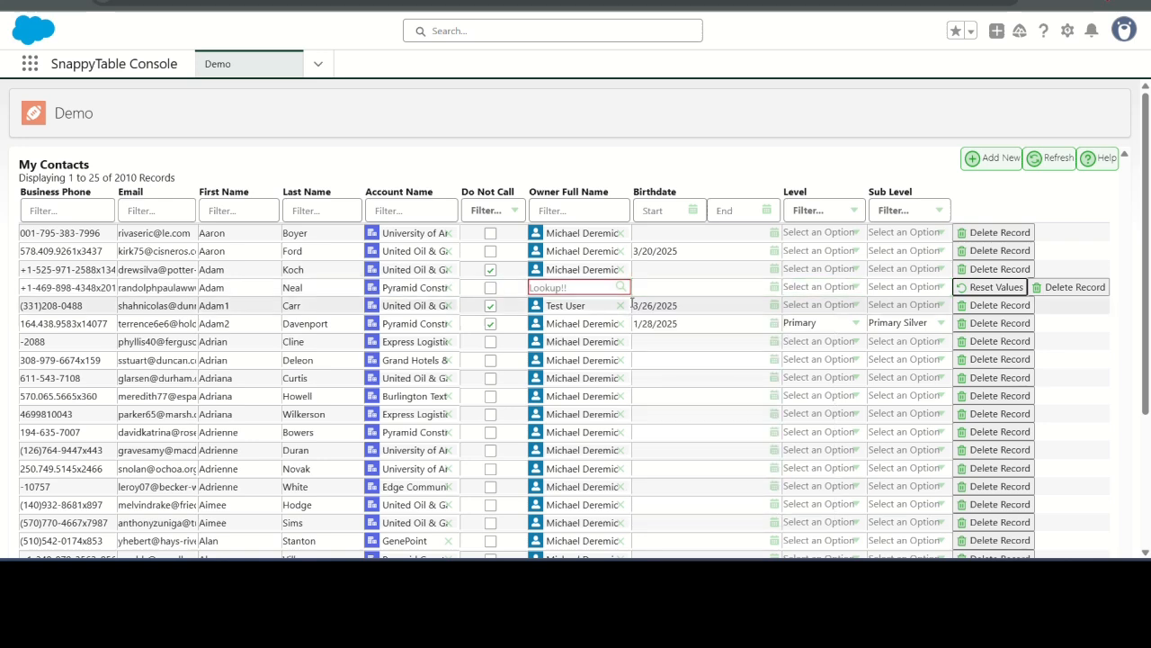
pyautogui.press('Return')
# Move the focus across the third contact's fields and back and forth around the fourth contact's Owner Full Name and Birthdate fields.
pyautogui.hotkey('shift', 'Tab')
pyautogui.hotkey('shift', 'Tab')
pyautogui.hotkey('shift', 'Tab')
pyautogui.hotkey('shift', 'Tab')
pyautogui.hotkey('shift', 'Tab')
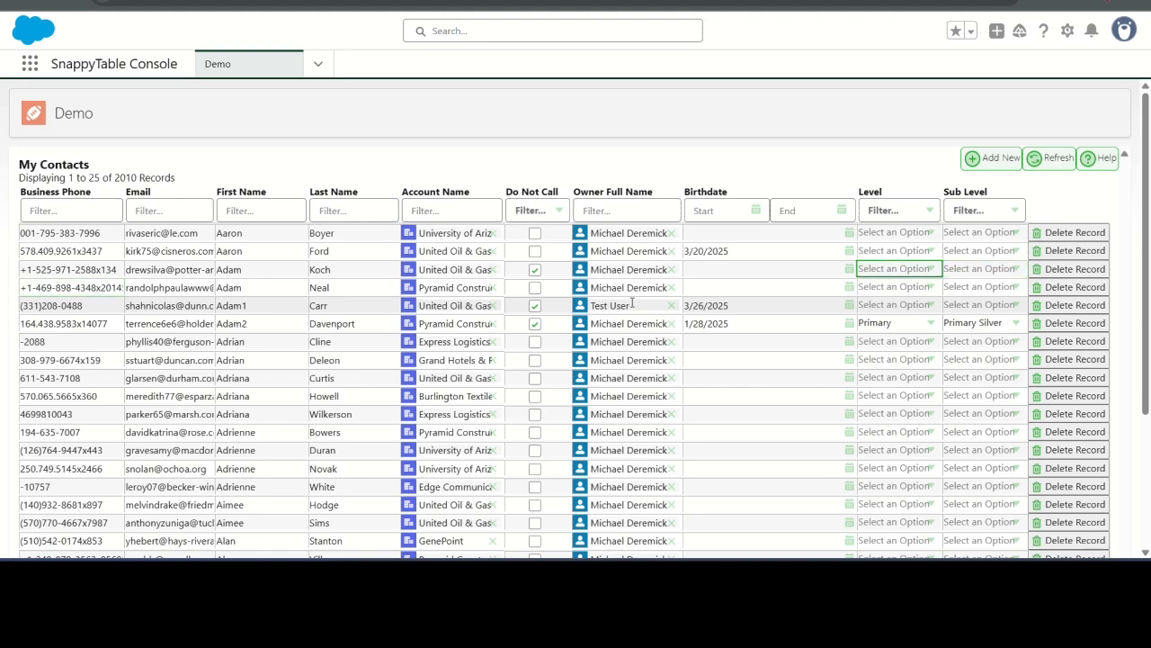
pyautogui.press('Left')
pyautogui.press('Left')
pyautogui.press('Left')
pyautogui.press('Right')
pyautogui.press('Right')
pyautogui.press('Right')
pyautogui.press('Right')
pyautogui.press('Down')
pyautogui.press('Left')
pyautogui.press('Right')
pyautogui.press('Right')
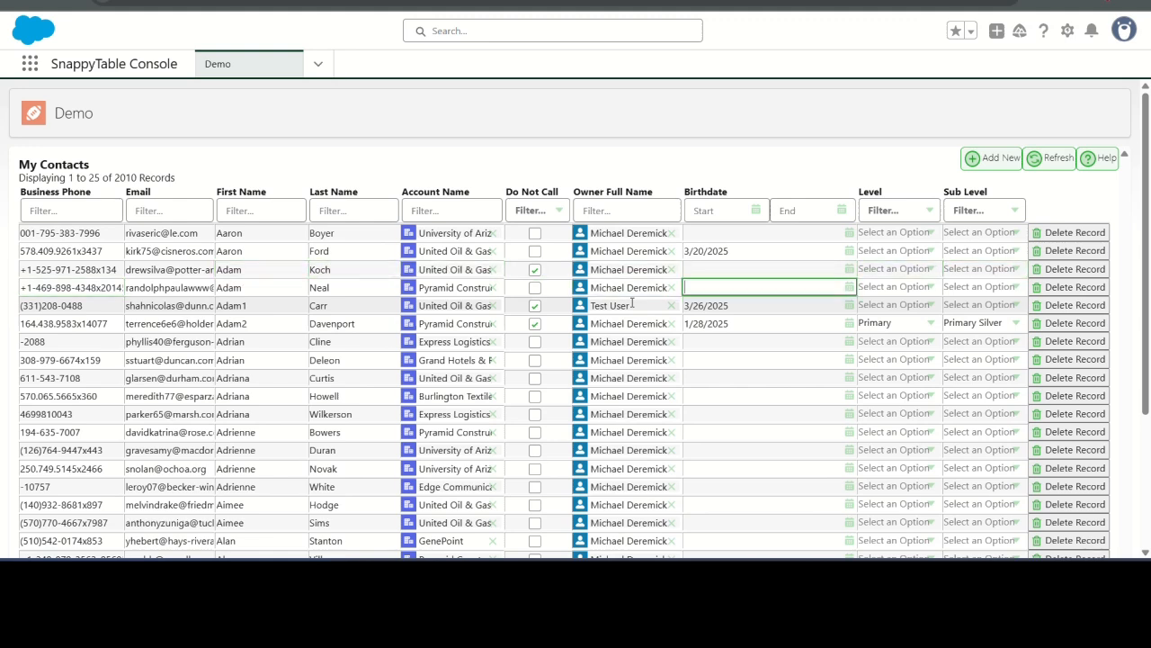
pyautogui.press('Left')
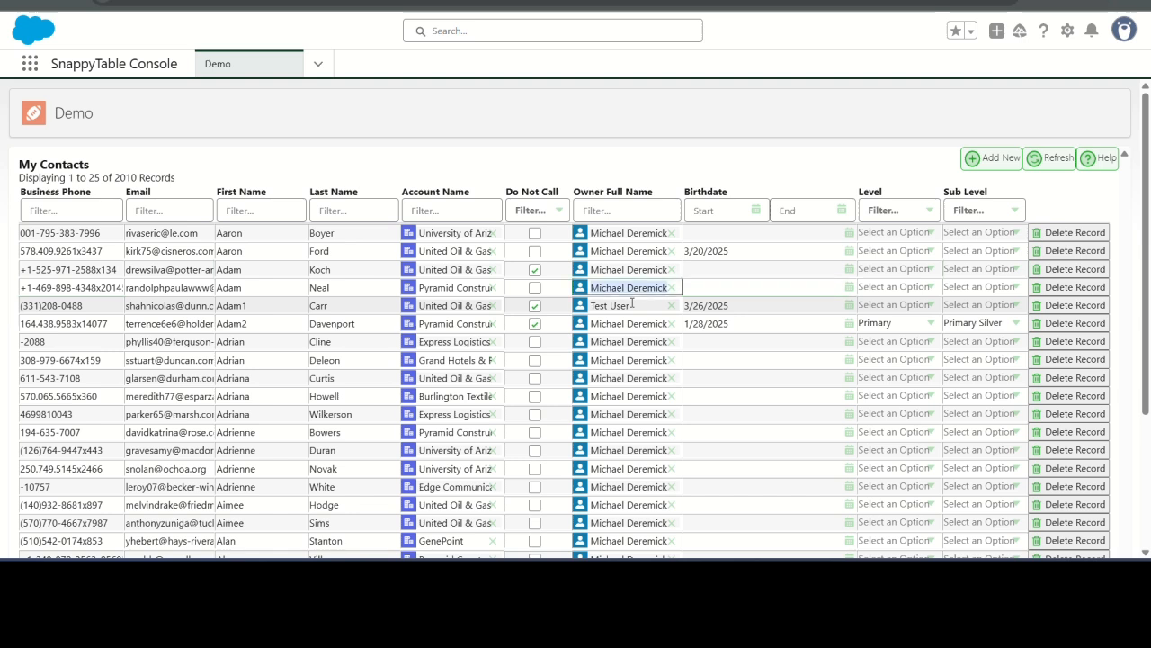
pyautogui.press('Right')
pyautogui.press('Left')
pyautogui.press('Left')
pyautogui.press('Left')
pyautogui.press('Right')
pyautogui.press('Right')
pyautogui.press('Right')
pyautogui.press('Left')
pyautogui.press('Left')
pyautogui.press('Right')
pyautogui.press('Right')
pyautogui.press('Right')
pyautogui.press('Left')
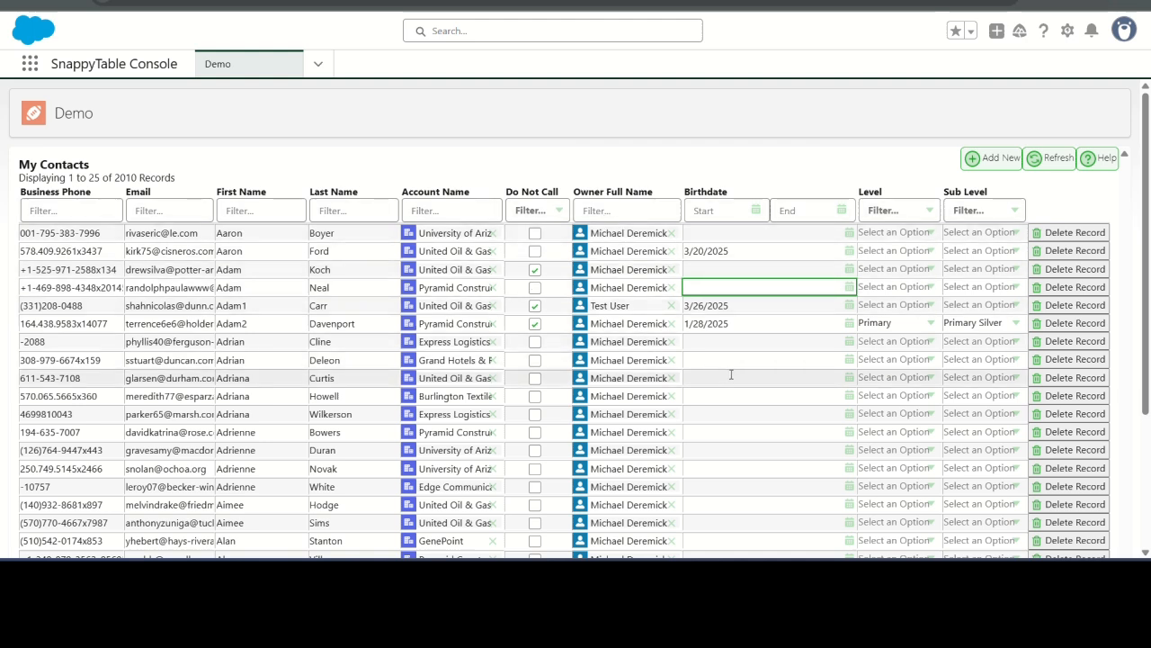
# Switch to Lightning App Builder, set Record Count Display Text to "Displaying {0} to {1} of {2} Contact(s)" and save the page.
pyautogui.moveTo(660, 573)
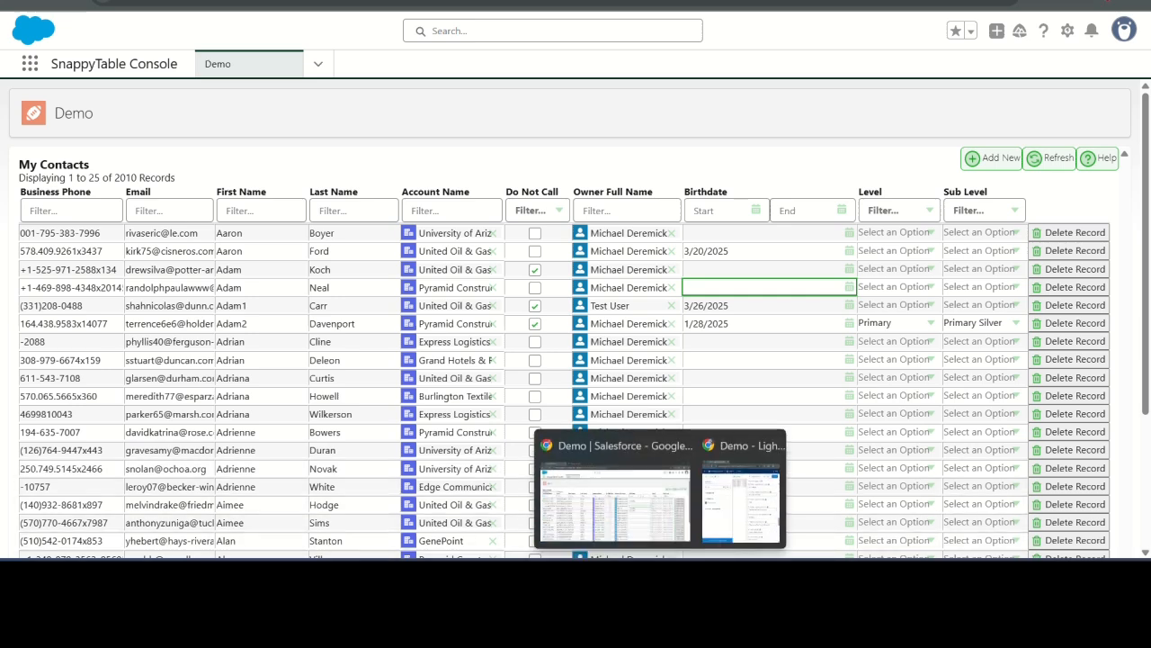
pyautogui.click(741, 499)
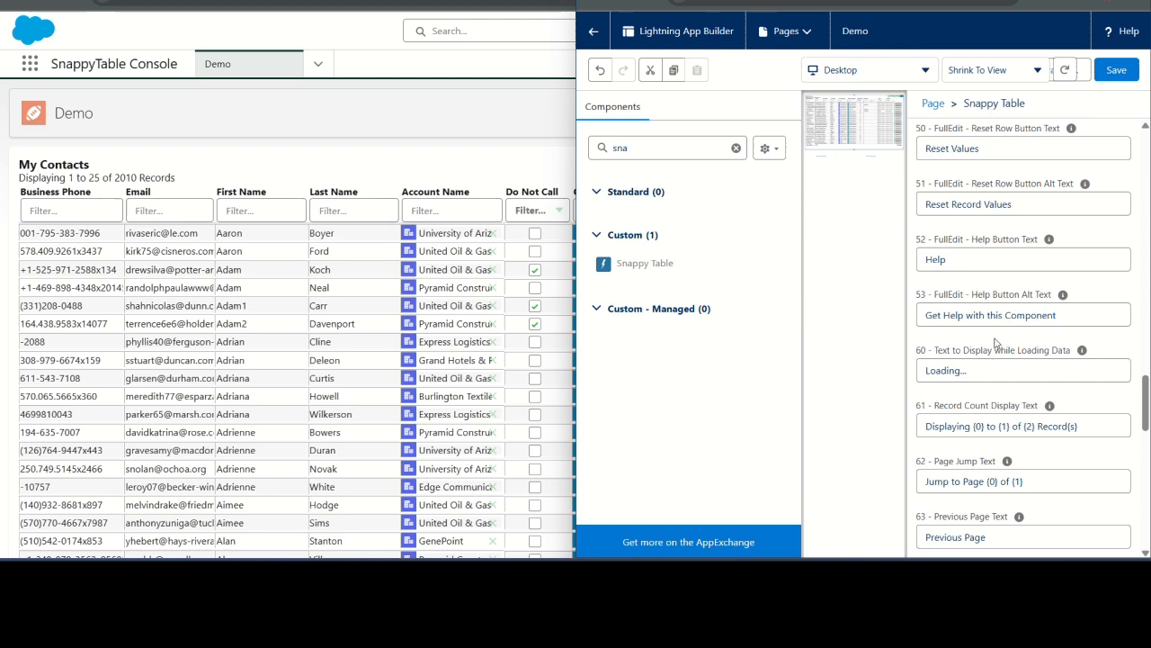
pyautogui.scroll(-3, 997, 335)
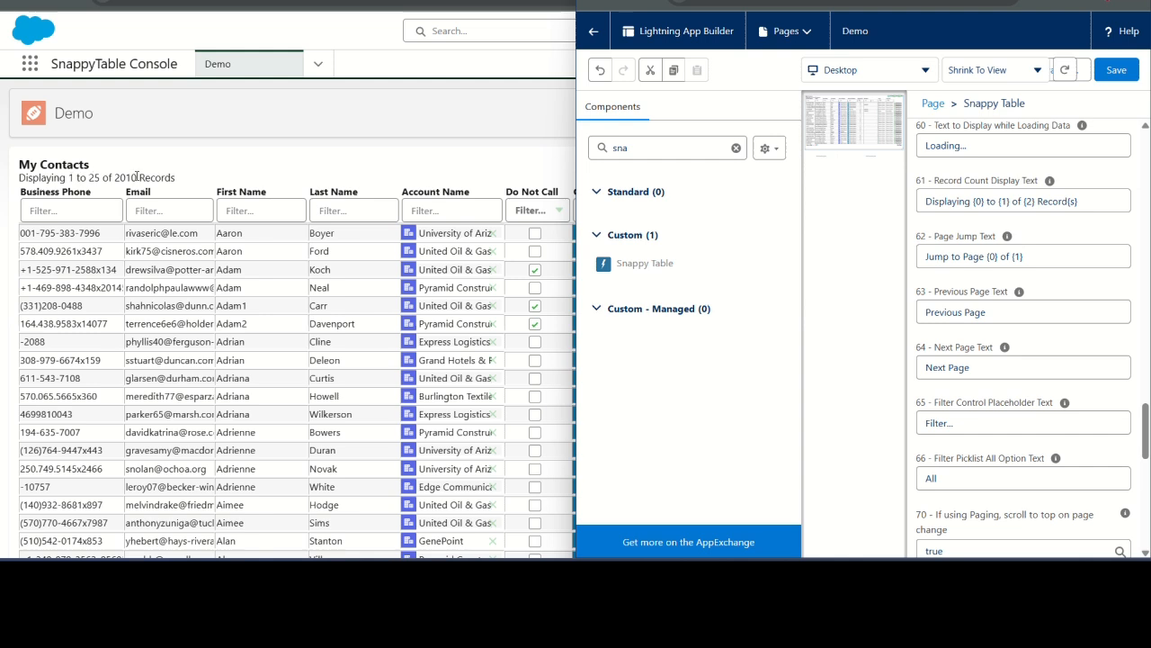
pyautogui.doubleClick(1063, 201)
pyautogui.write('Contact')
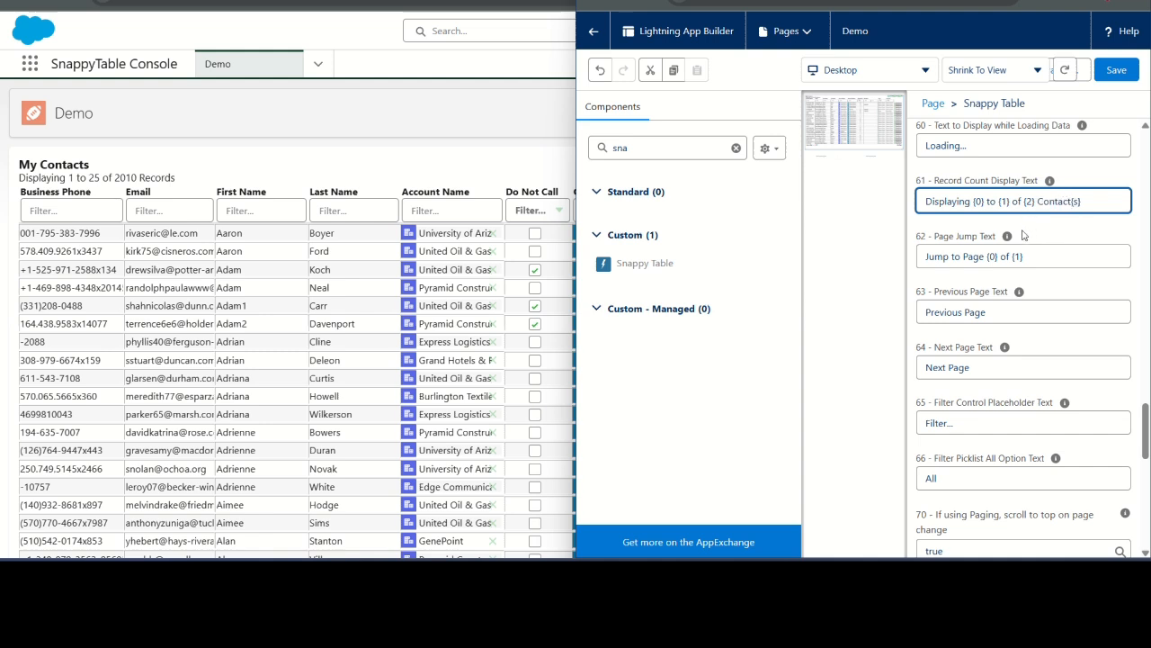
pyautogui.click(1008, 235)
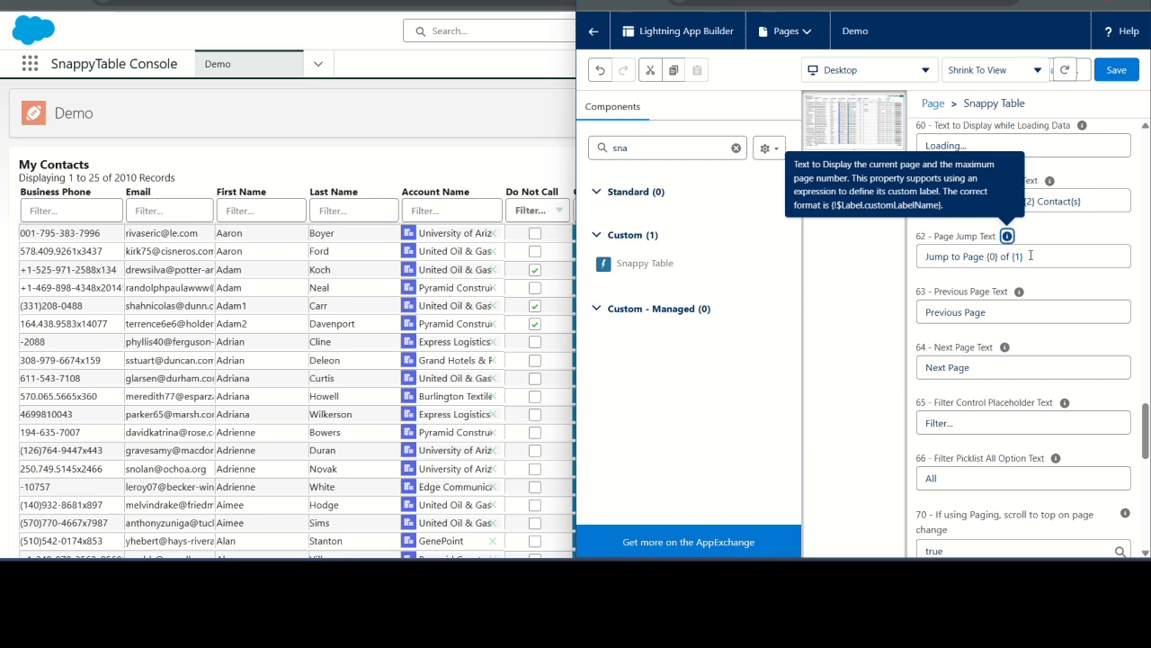
pyautogui.scroll(-3, 106, 512)
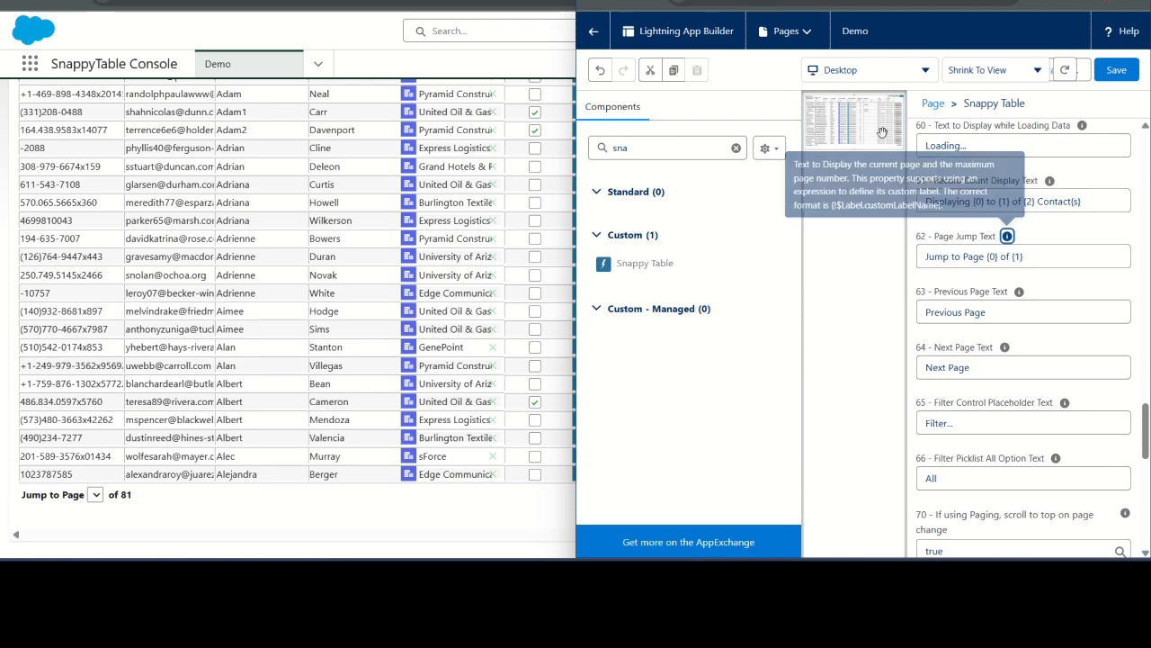
pyautogui.click(1098, 78)
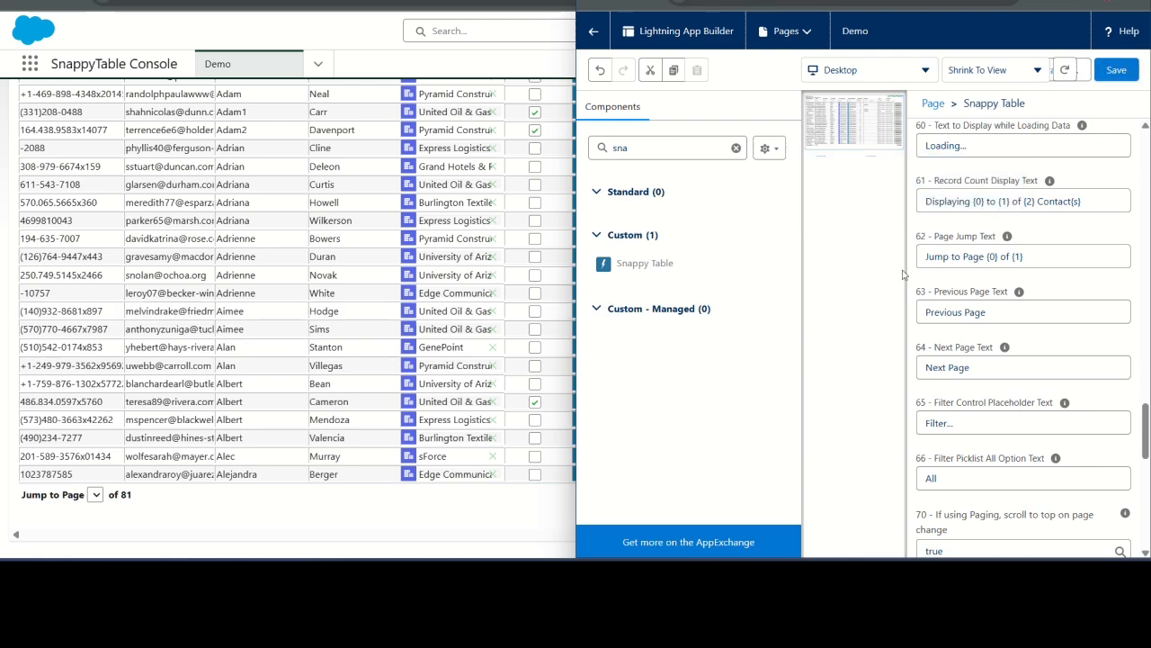
# Return to the Demo page, reload it and check the record count and page jump texts.
pyautogui.click(76, 2)
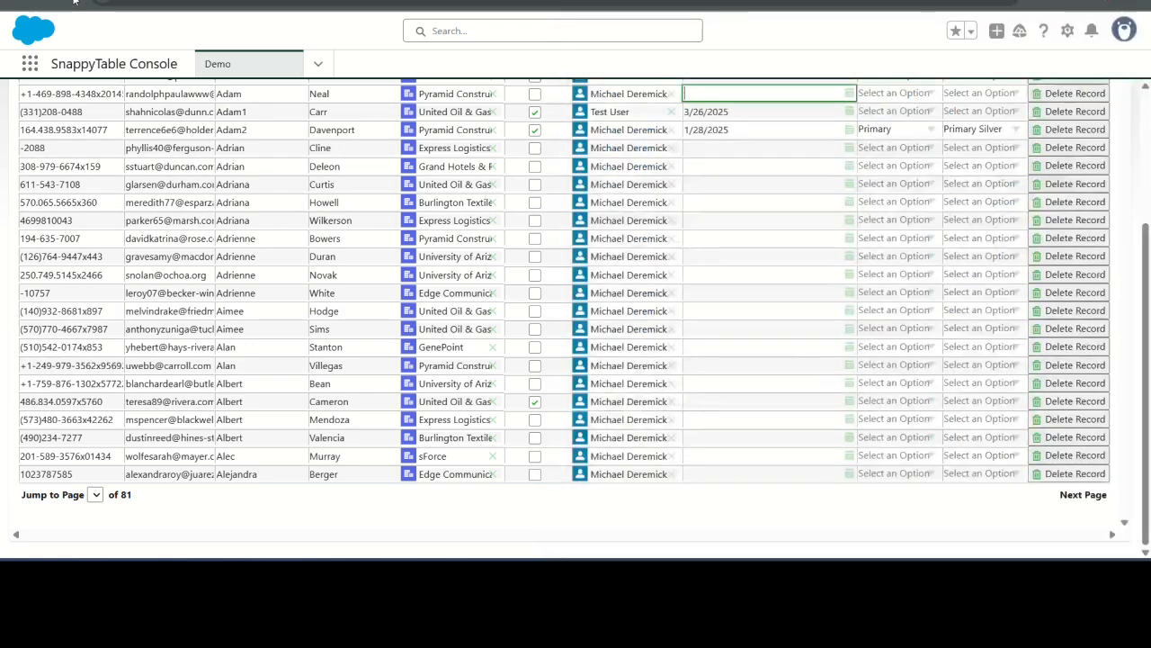
pyautogui.click(67, 2)
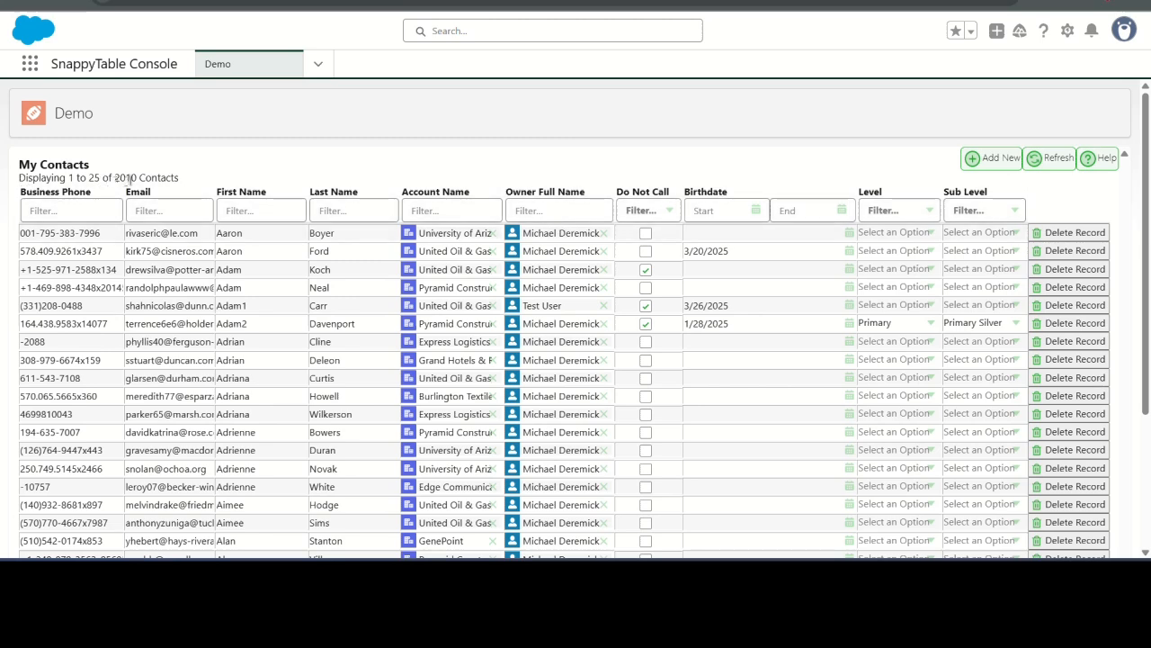
pyautogui.scroll(-5, 155, 177)
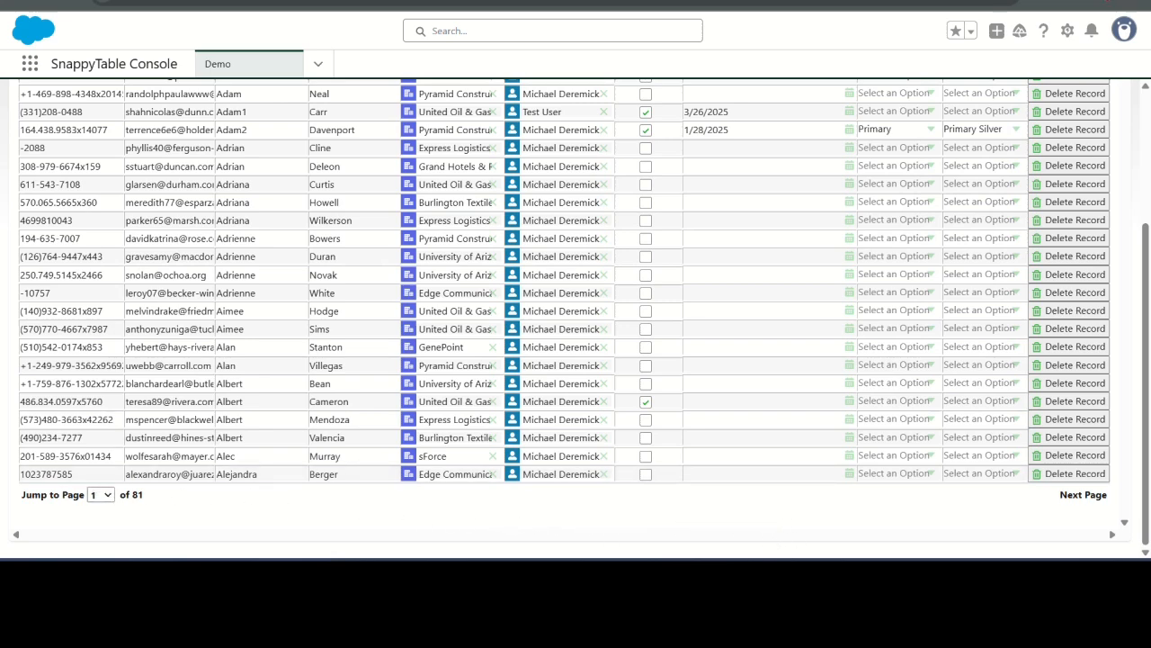
# Switch to Lightning App Builder and review the Snappy Table's page text, filter text, paging and refresh button properties.
pyautogui.moveTo(661, 576)
pyautogui.click(719, 490)
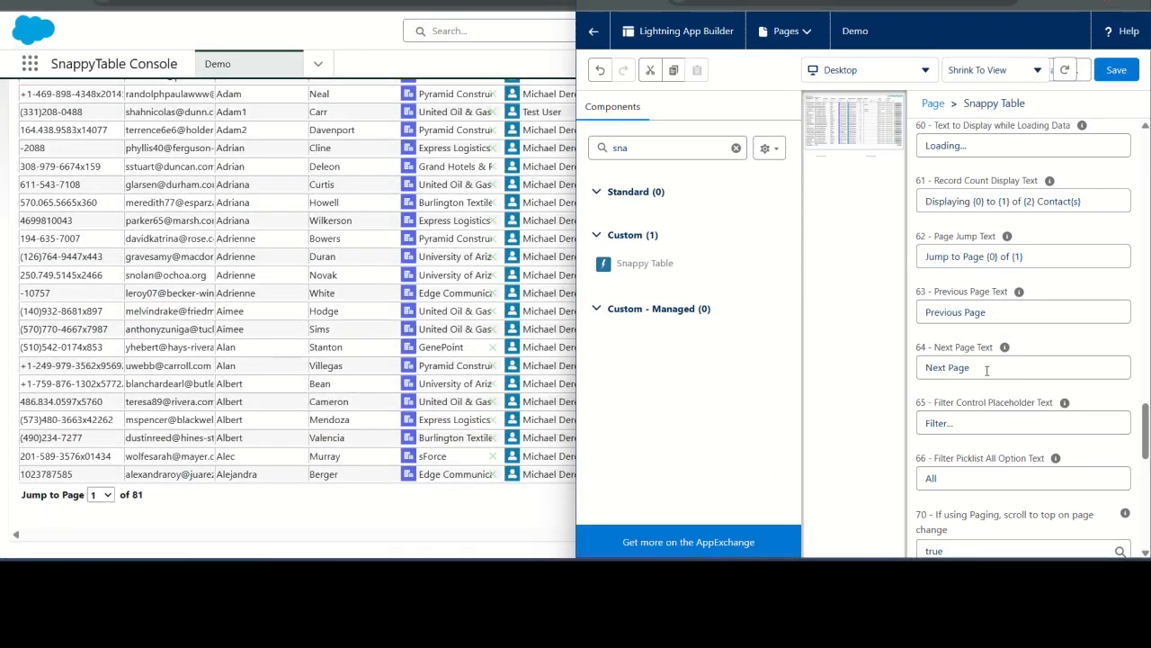
pyautogui.scroll(-3, 1021, 396)
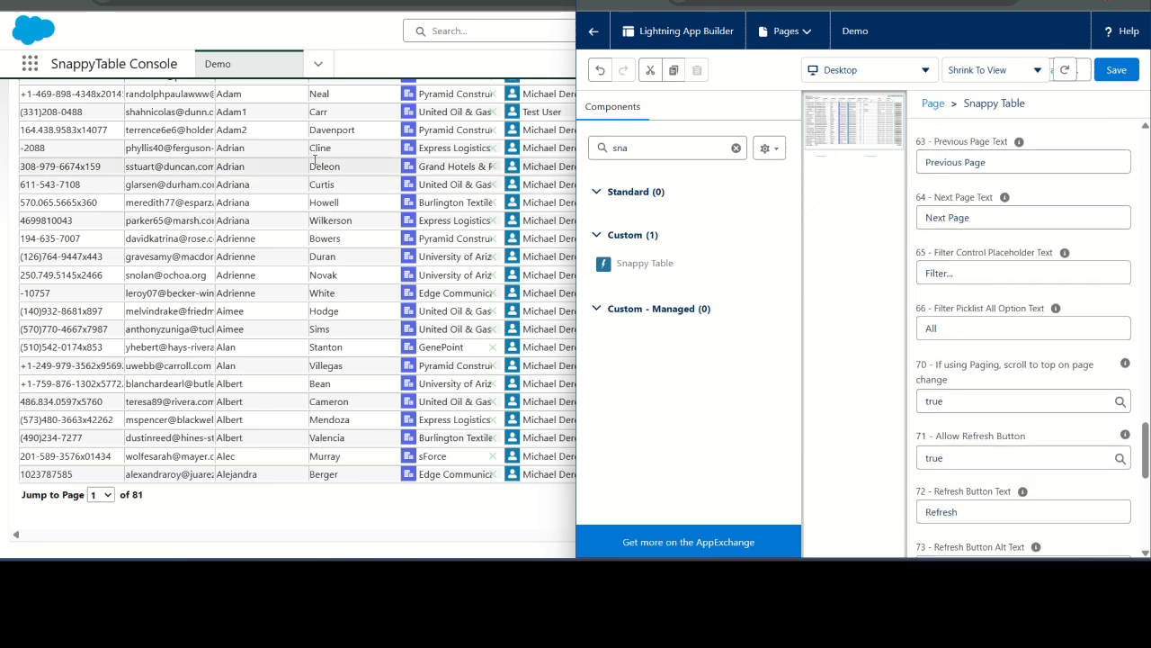
pyautogui.scroll(3, 185, 158)
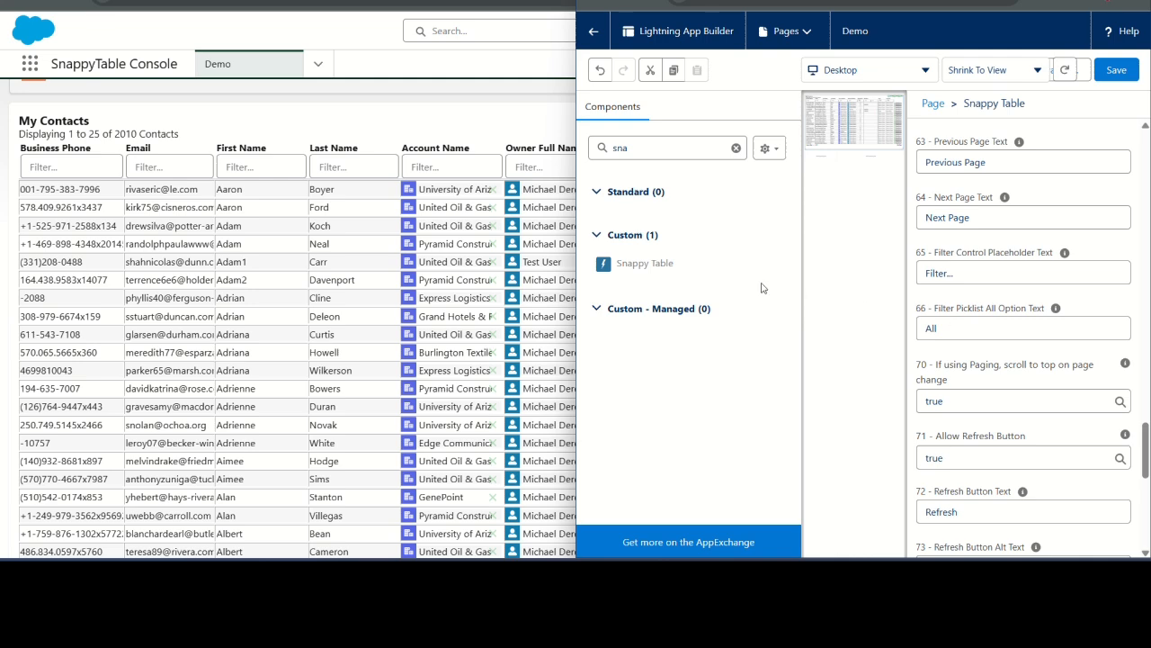
# Switch to the Demo page and set the second contact's Level to Secondary and Sub Level to Secondary Gold.
pyautogui.click(453, 136)
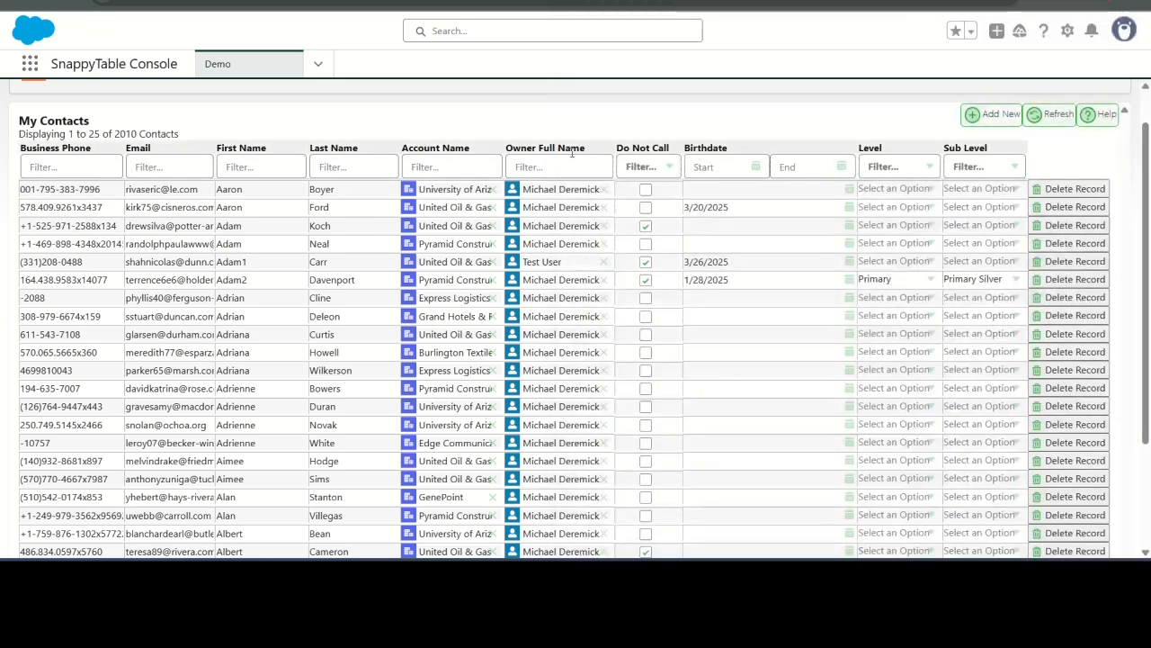
pyautogui.click(913, 207)
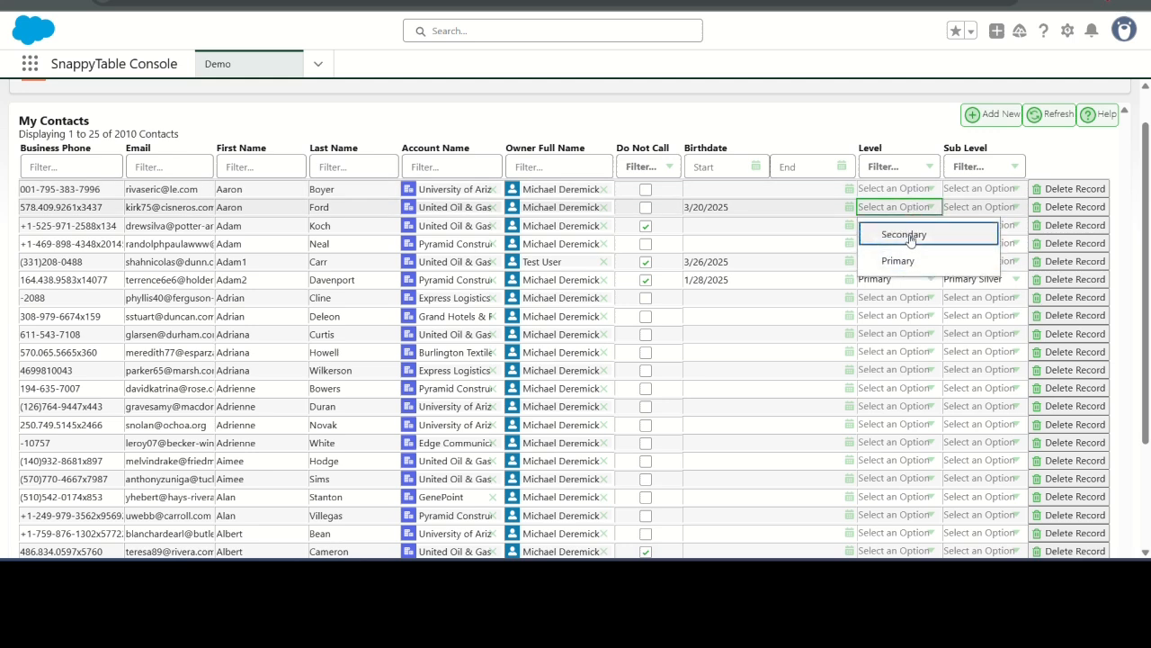
pyautogui.click(906, 236)
pyautogui.click(978, 216)
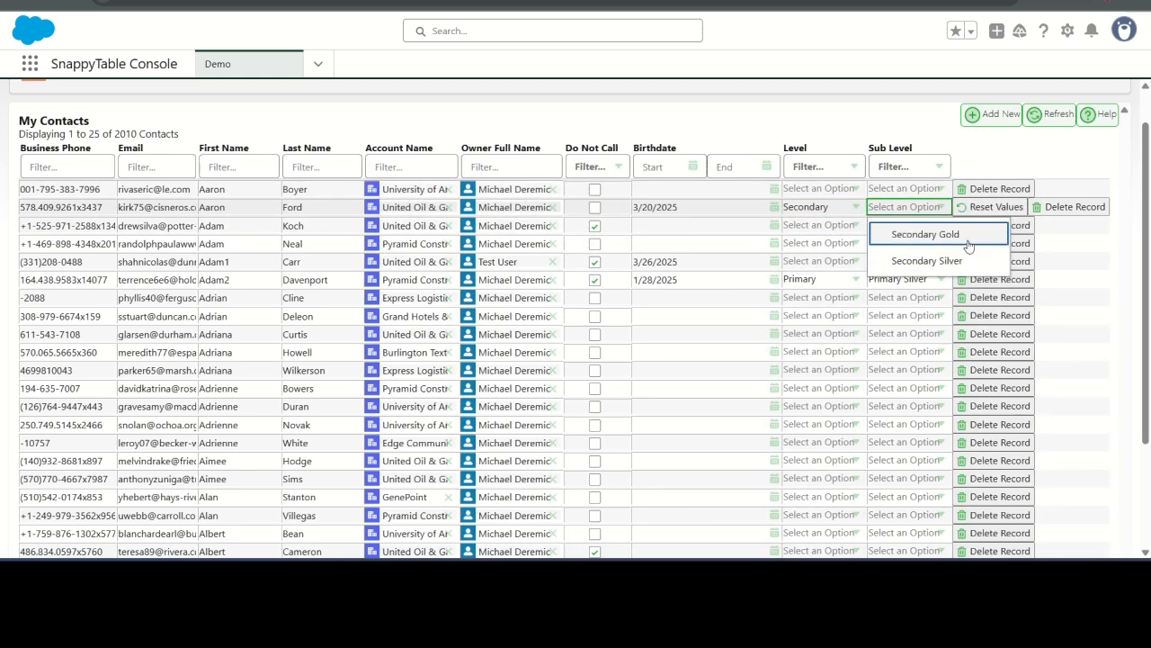
pyautogui.click(966, 239)
# Filter the contacts by Level Tertiary and check the options offered in the Level and Sub Level filters.
pyautogui.click(832, 170)
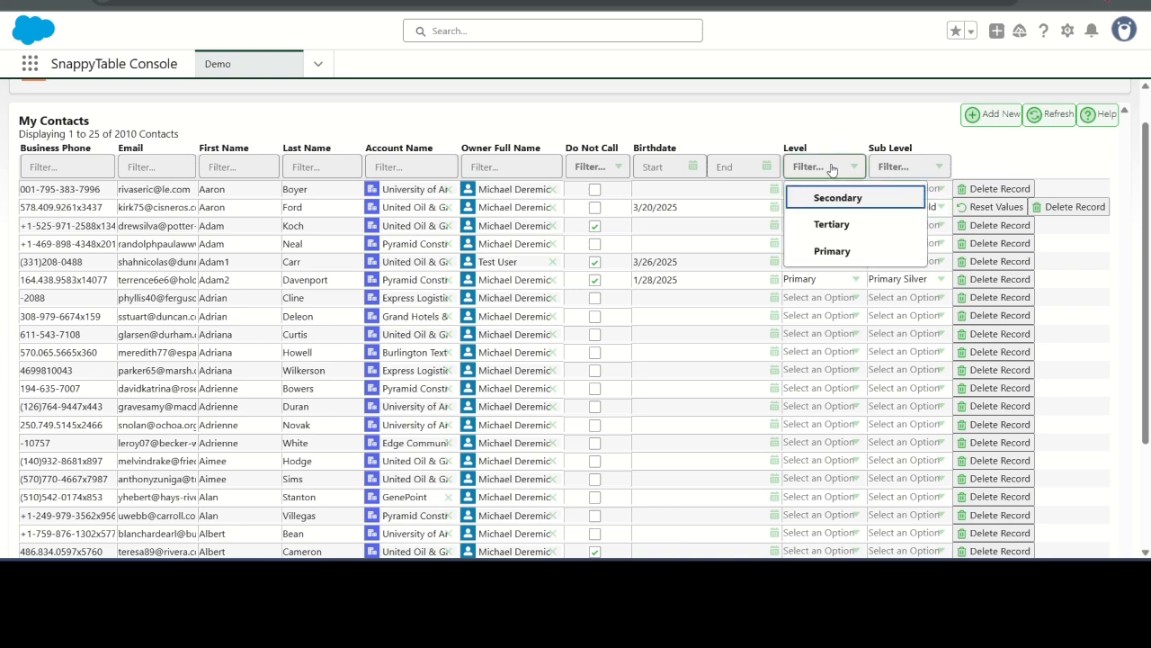
pyautogui.click(824, 224)
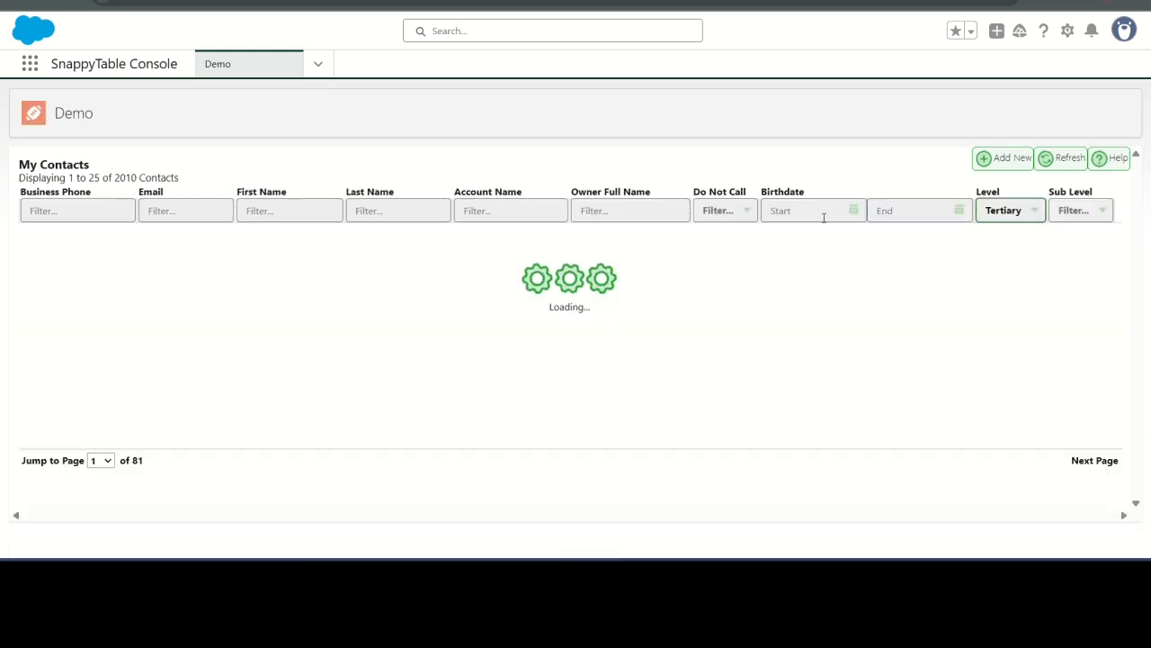
pyautogui.click(923, 216)
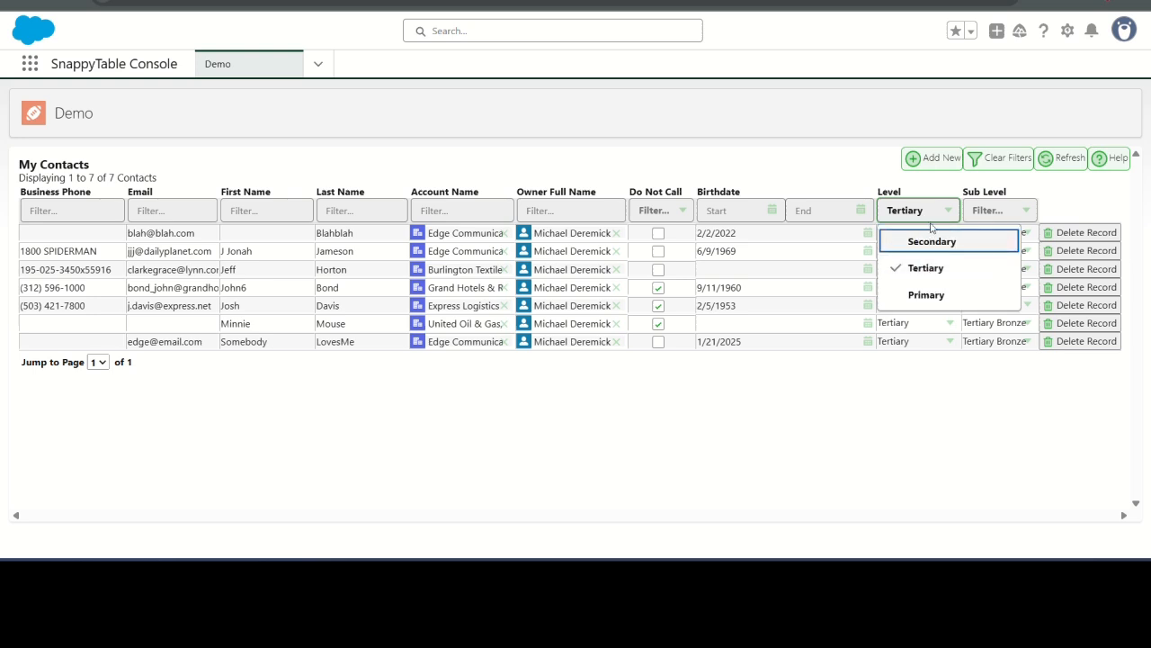
pyautogui.click(932, 186)
pyautogui.click(989, 210)
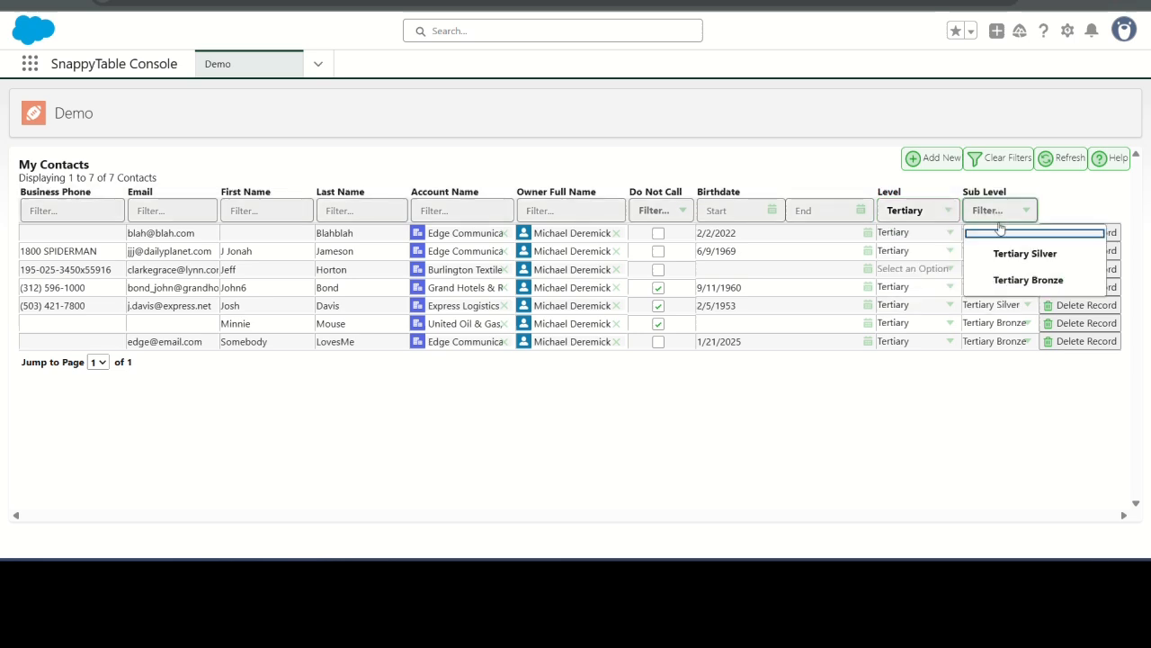
pyautogui.click(995, 212)
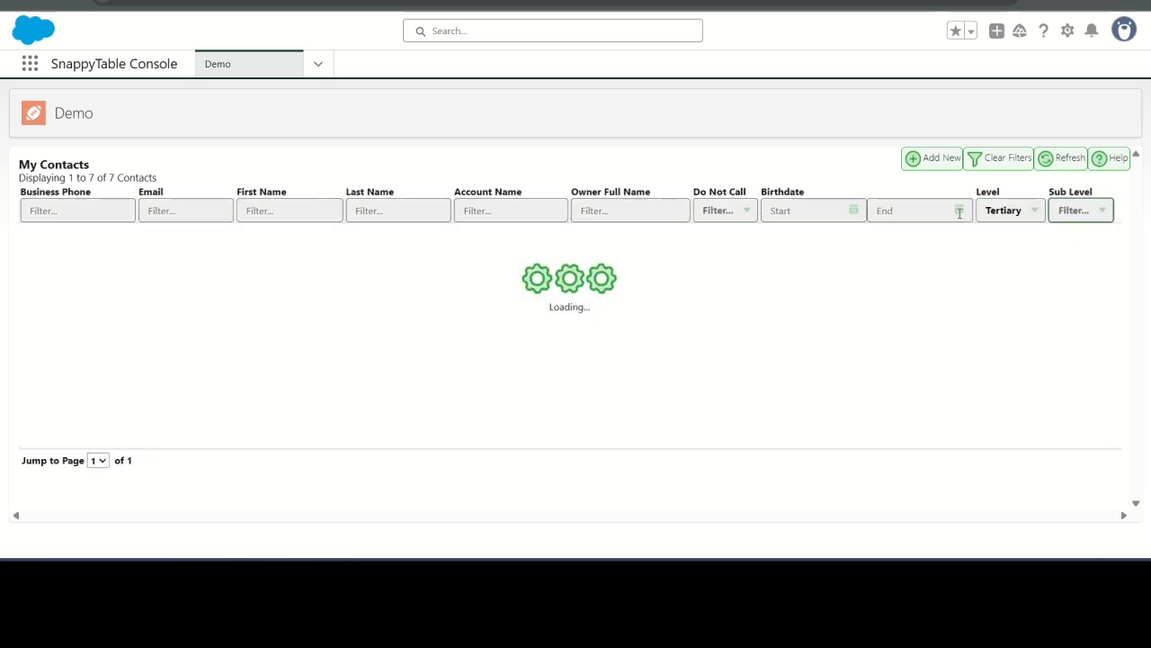
pyautogui.click(992, 240)
pyautogui.click(992, 217)
# Change the Level filter to Secondary and check its list of options again.
pyautogui.click(926, 212)
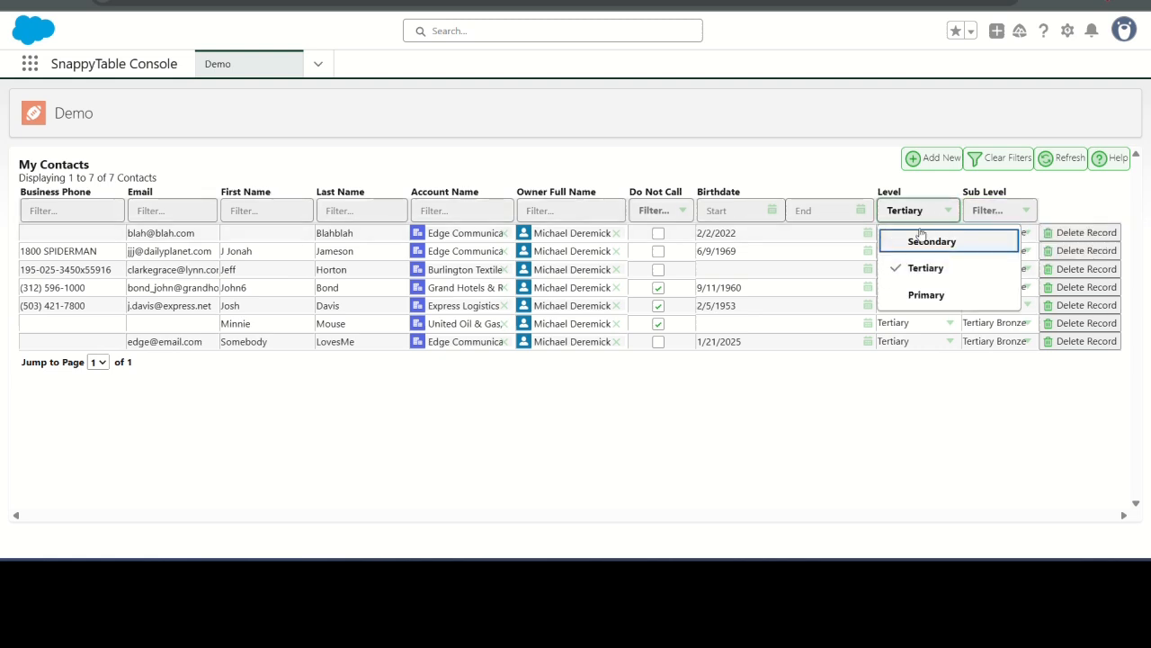
pyautogui.click(918, 236)
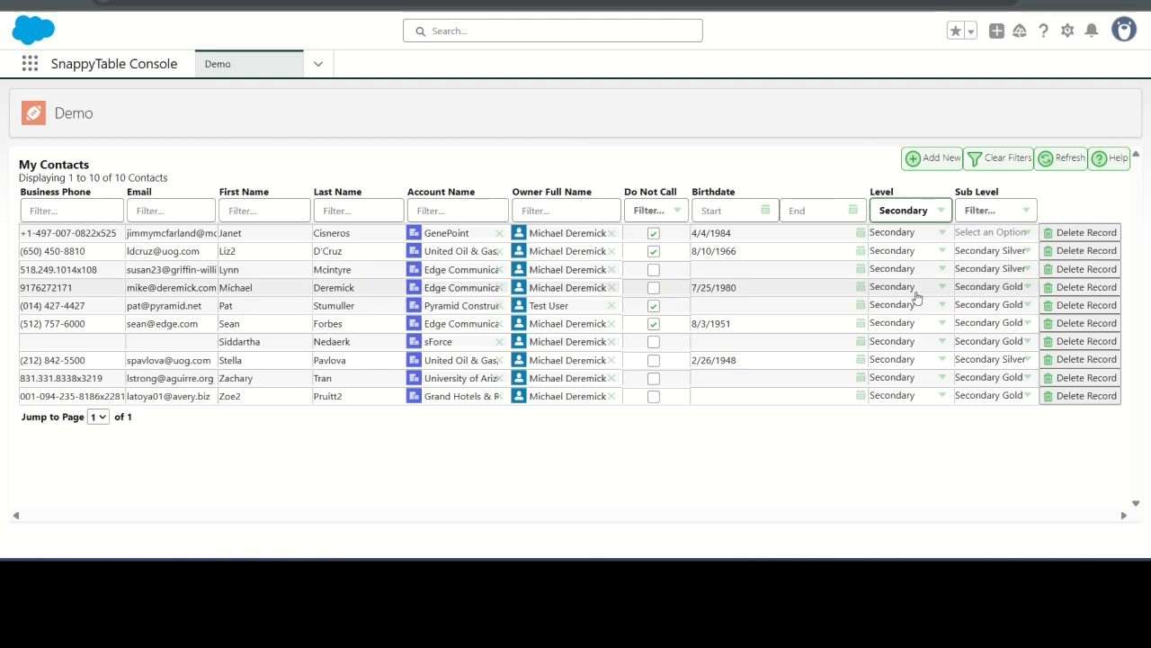
pyautogui.click(931, 219)
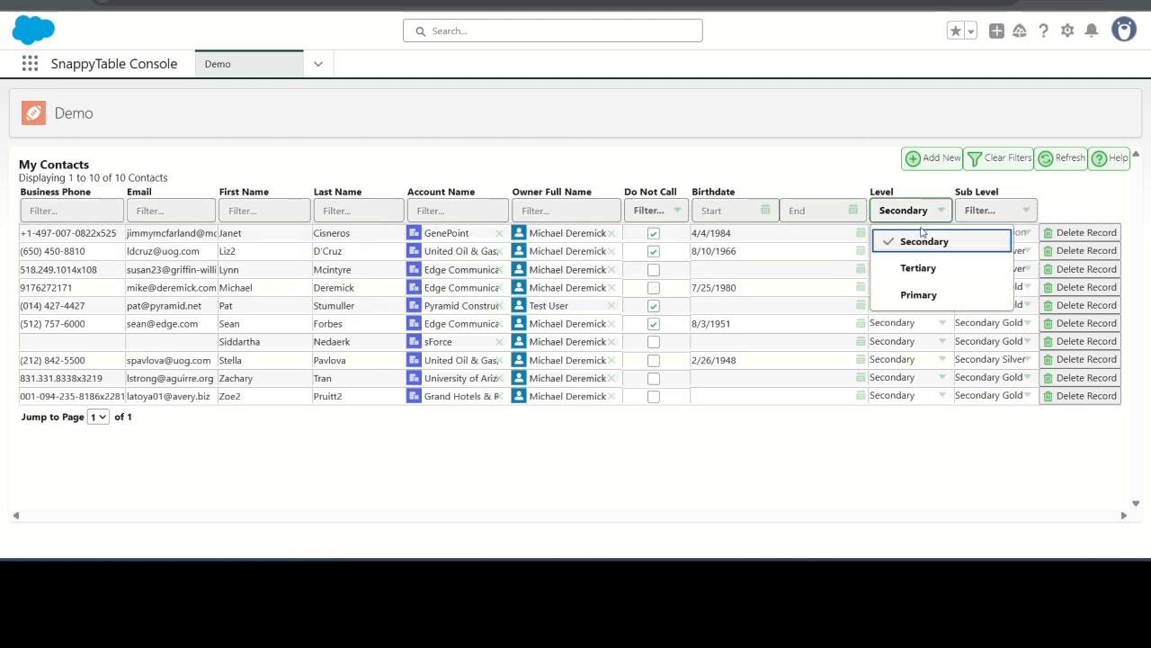
pyautogui.click(793, 171)
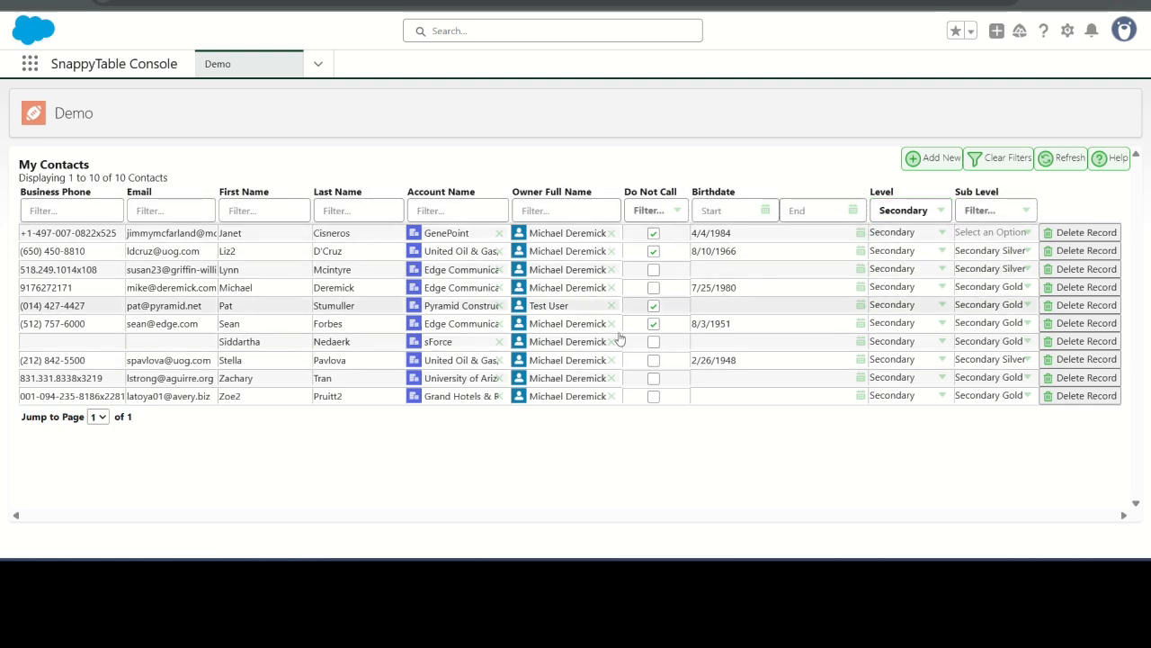
# Switch to Lightning App Builder and view the options of the property for scrolling to top on page change.
pyautogui.moveTo(663, 575)
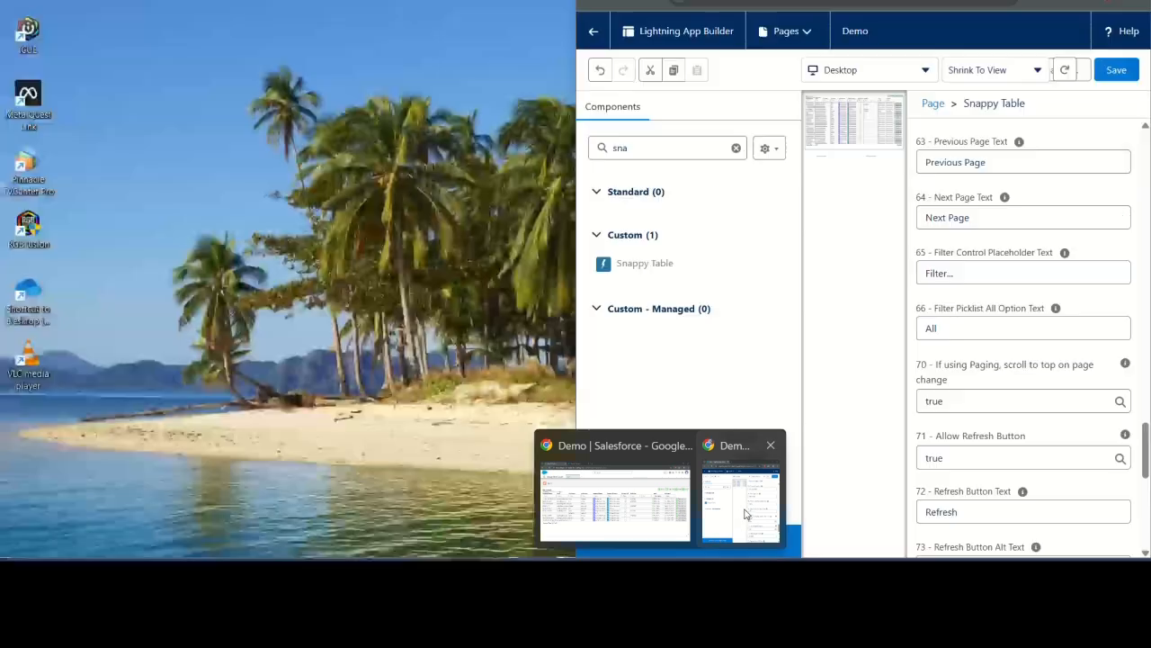
pyautogui.click(743, 506)
pyautogui.scroll(-2, 1024, 367)
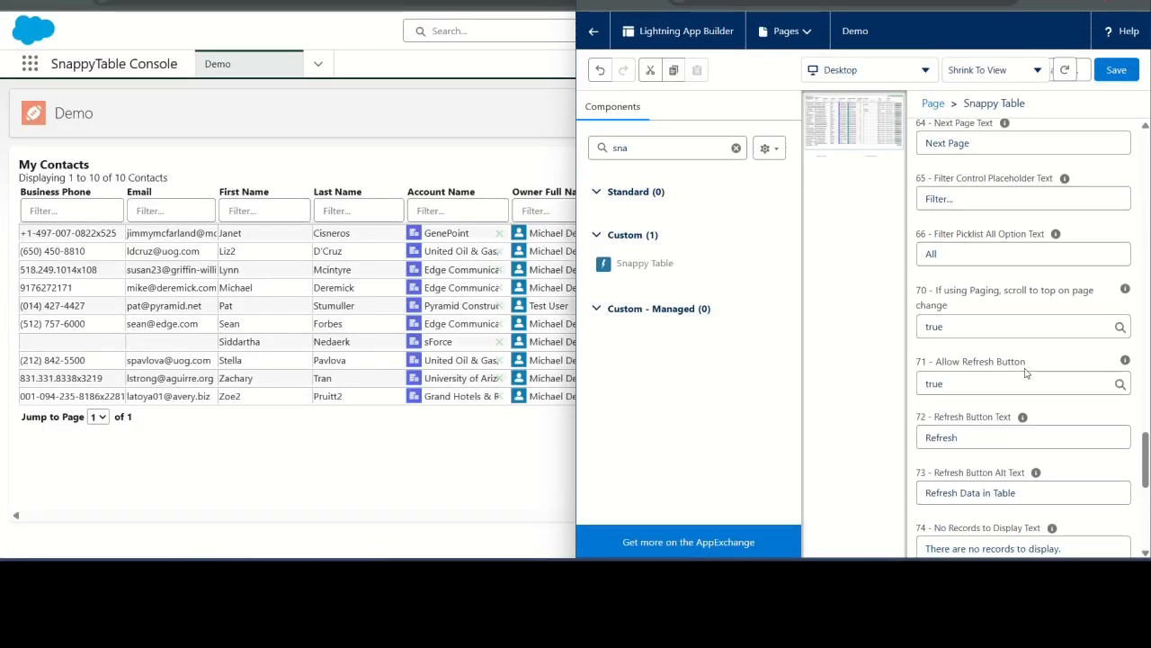
pyautogui.click(1003, 322)
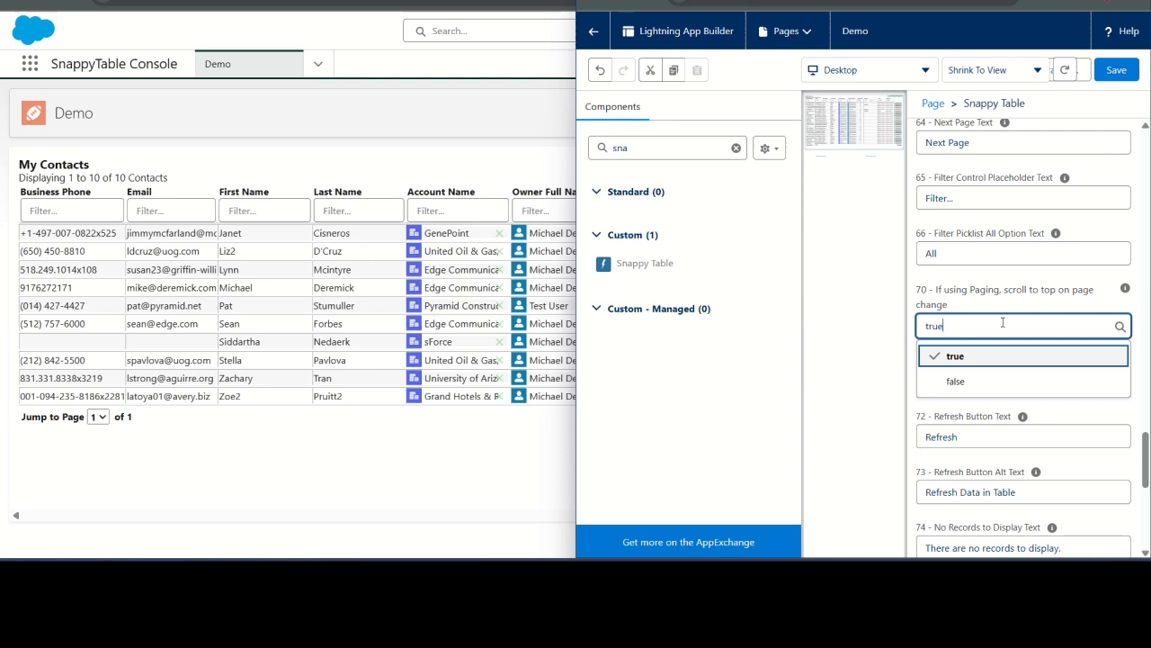
pyautogui.click(981, 267)
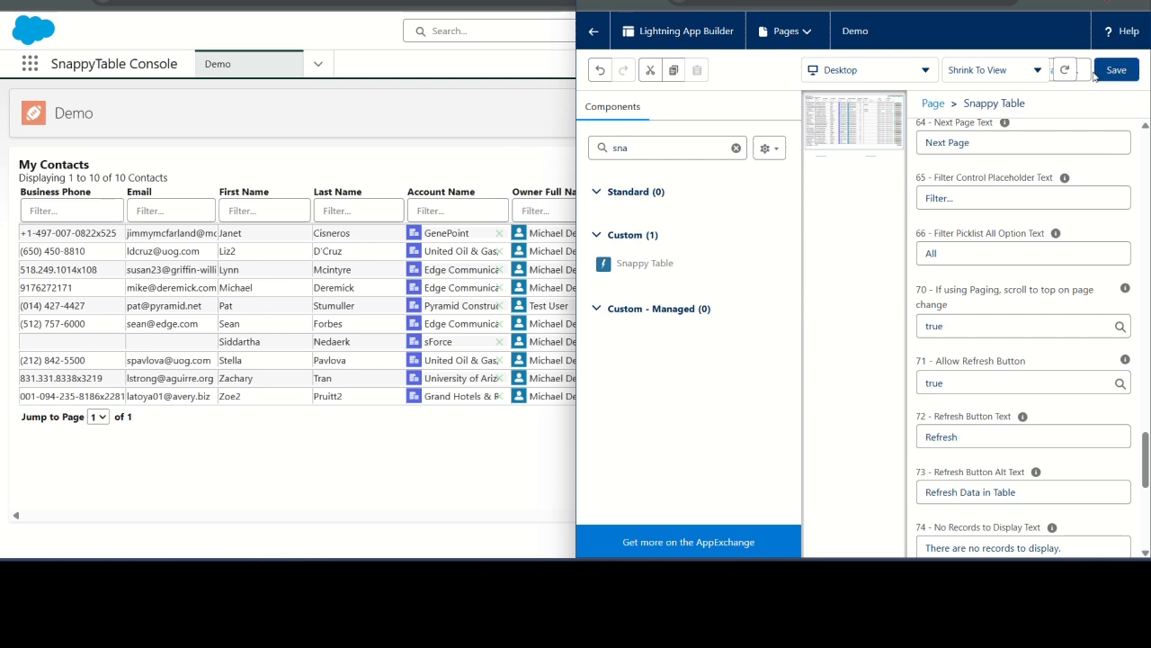
# Return to the Demo page, clear the filters and go to the next page of contacts to check the scroll behavior.
pyautogui.click(384, 115)
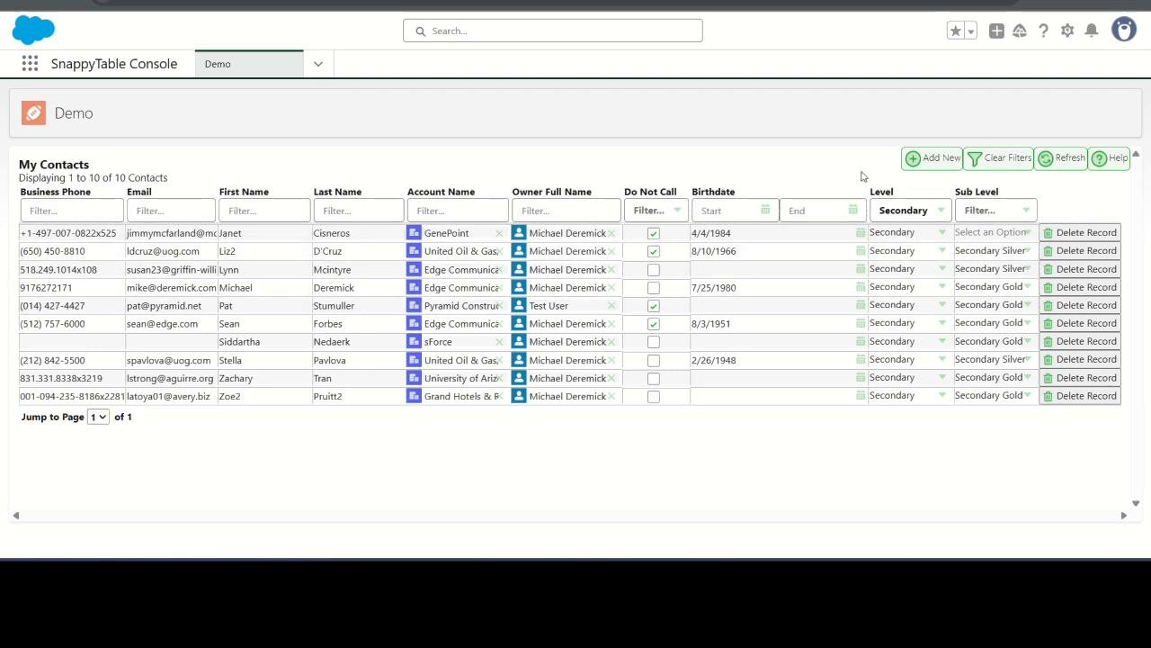
pyautogui.click(998, 165)
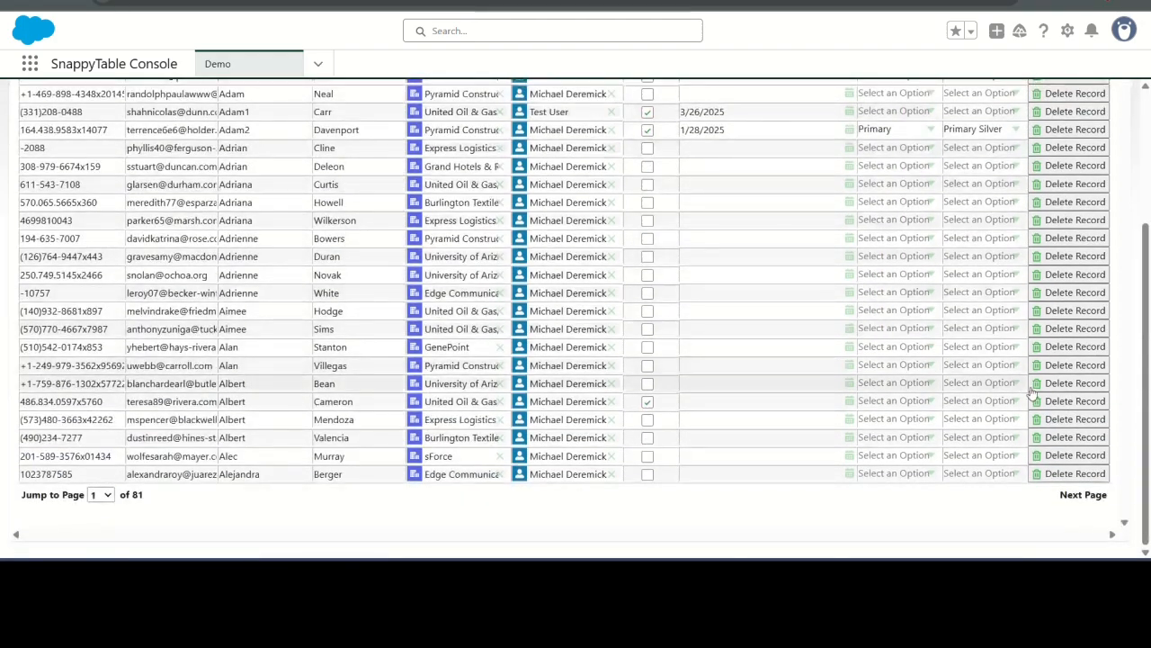
pyautogui.click(1071, 496)
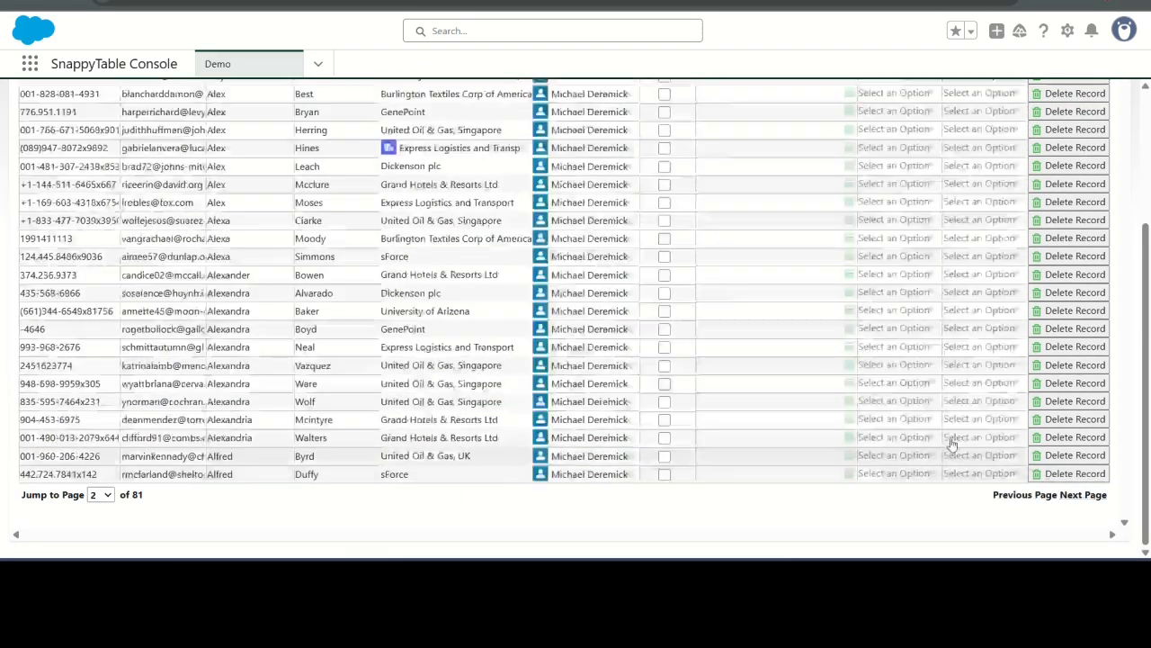
pyautogui.scroll(2, 722, 297)
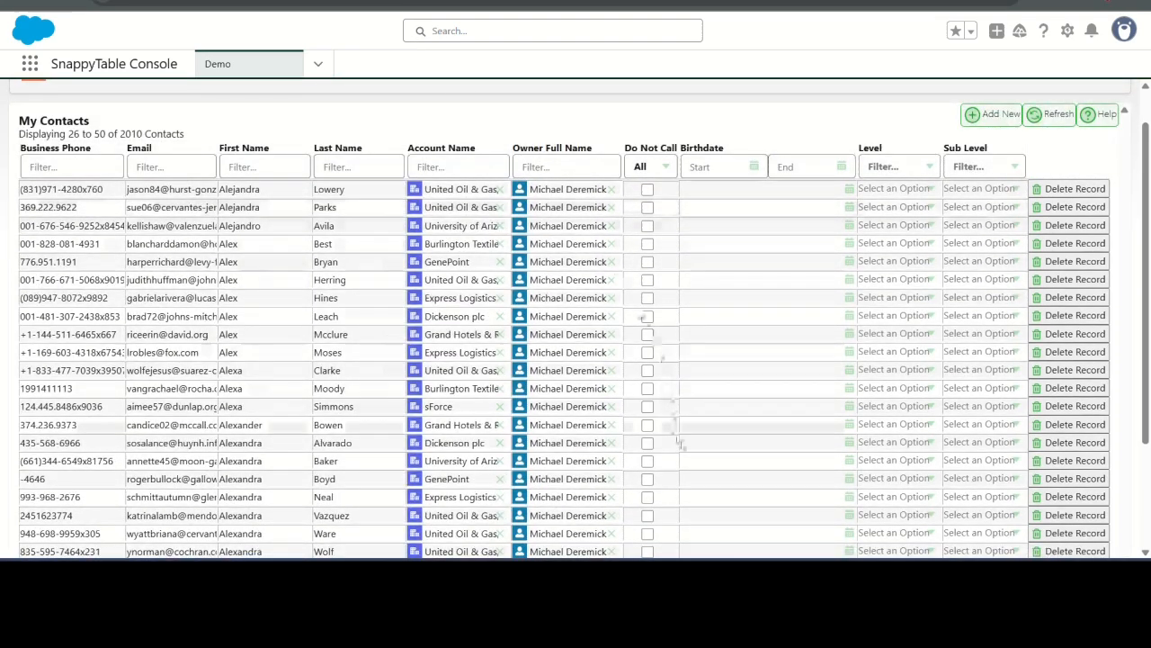
# Switch to Lightning App Builder and review the scroll-to-top setting against the contacts table on the Demo page.
pyautogui.moveTo(660, 574)
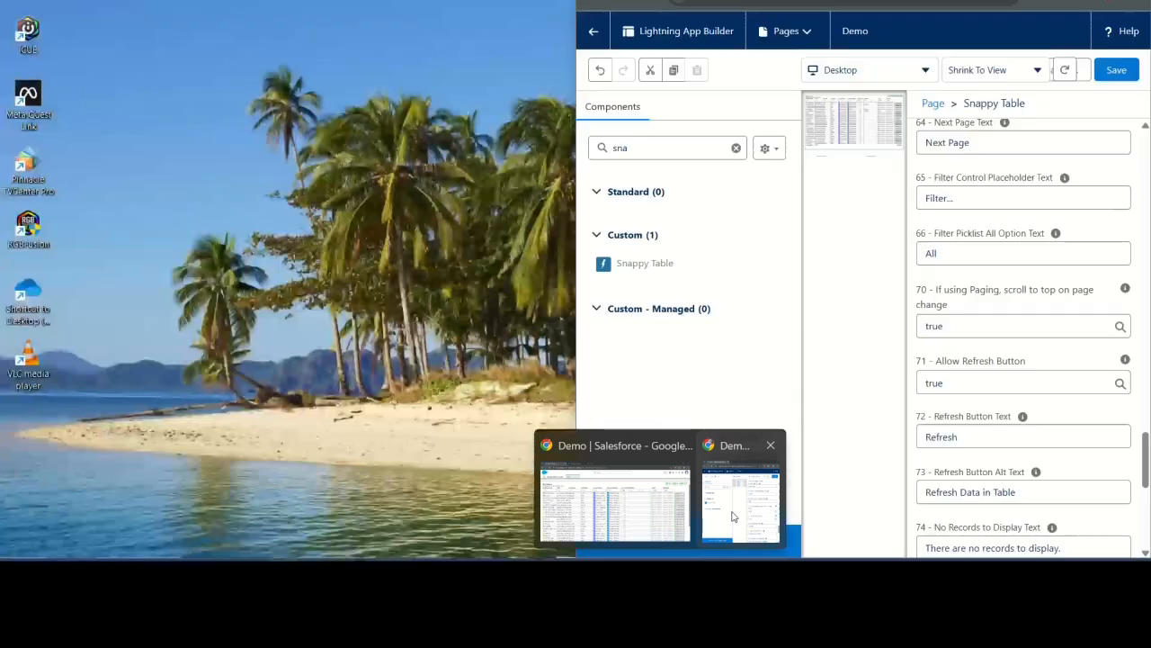
pyautogui.click(733, 508)
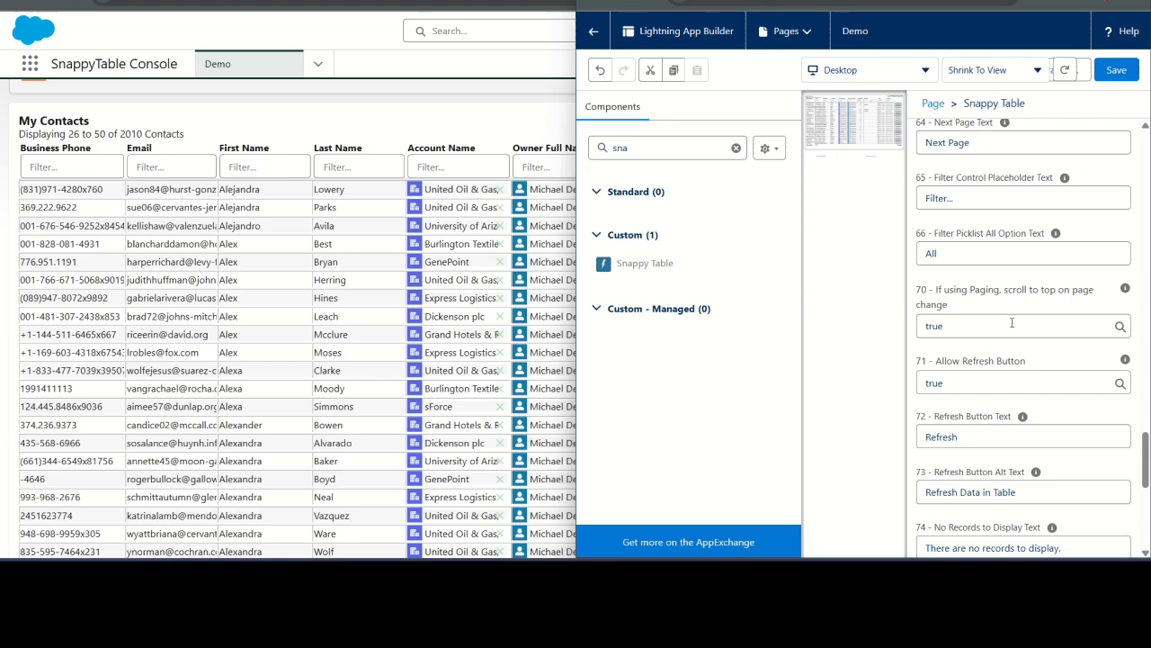
pyautogui.scroll(-3, 478, 233)
pyautogui.scroll(4, 479, 234)
pyautogui.scroll(-4, 479, 234)
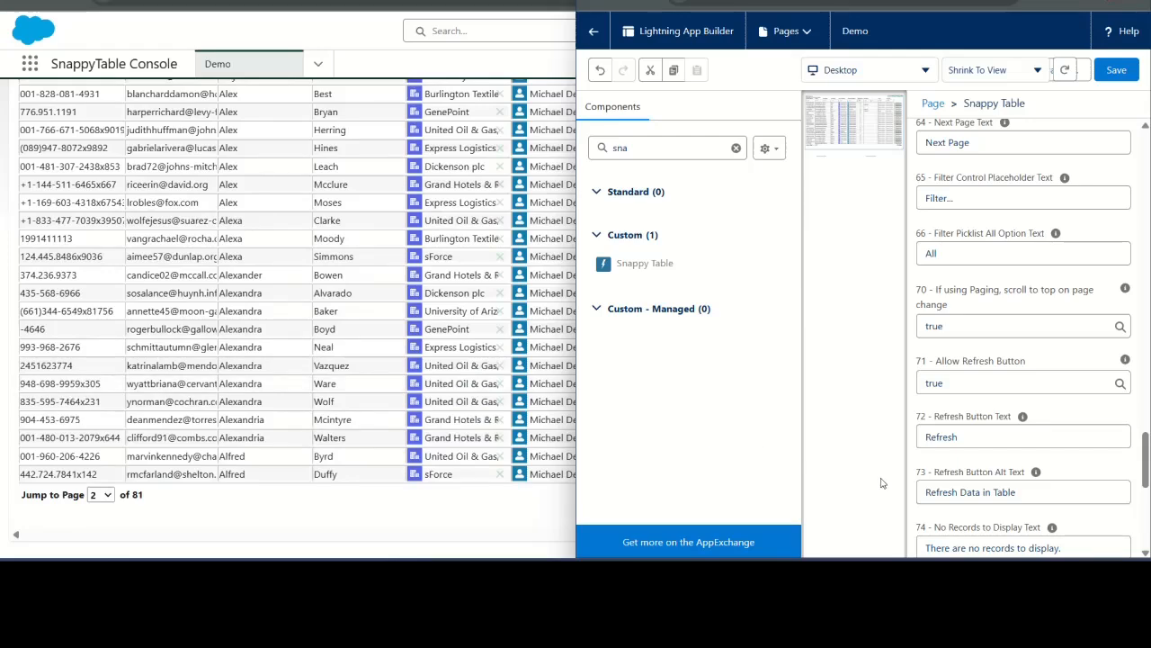
pyautogui.scroll(3, 510, 261)
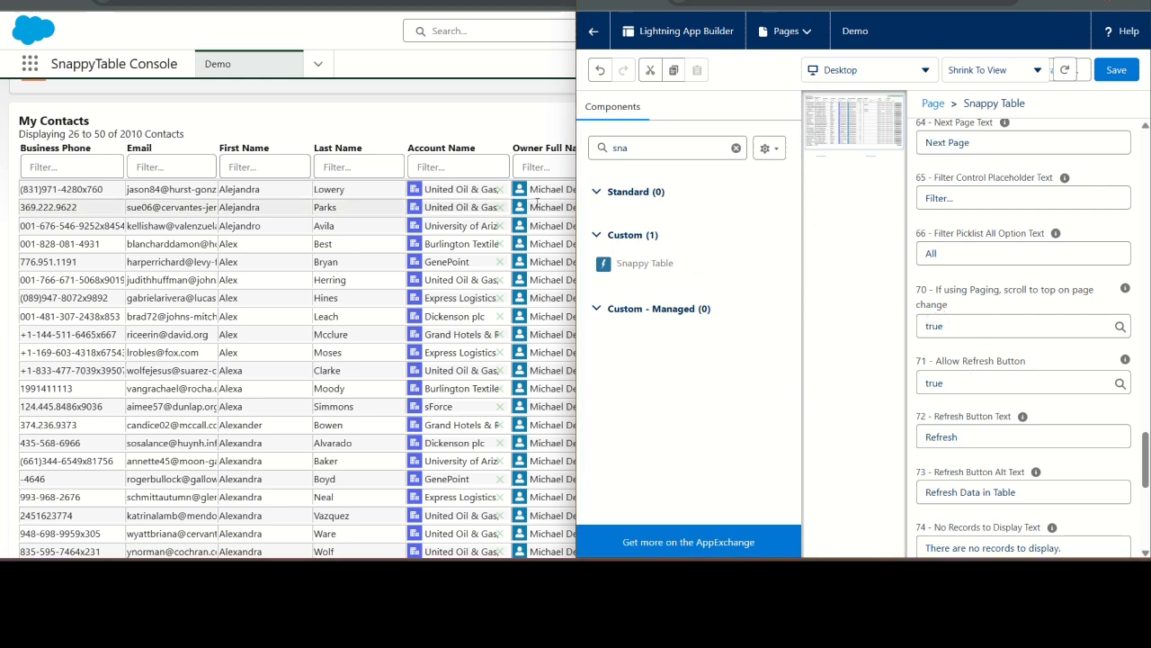
# Return to the Demo page and refresh the contacts table's data.
pyautogui.click(471, 138)
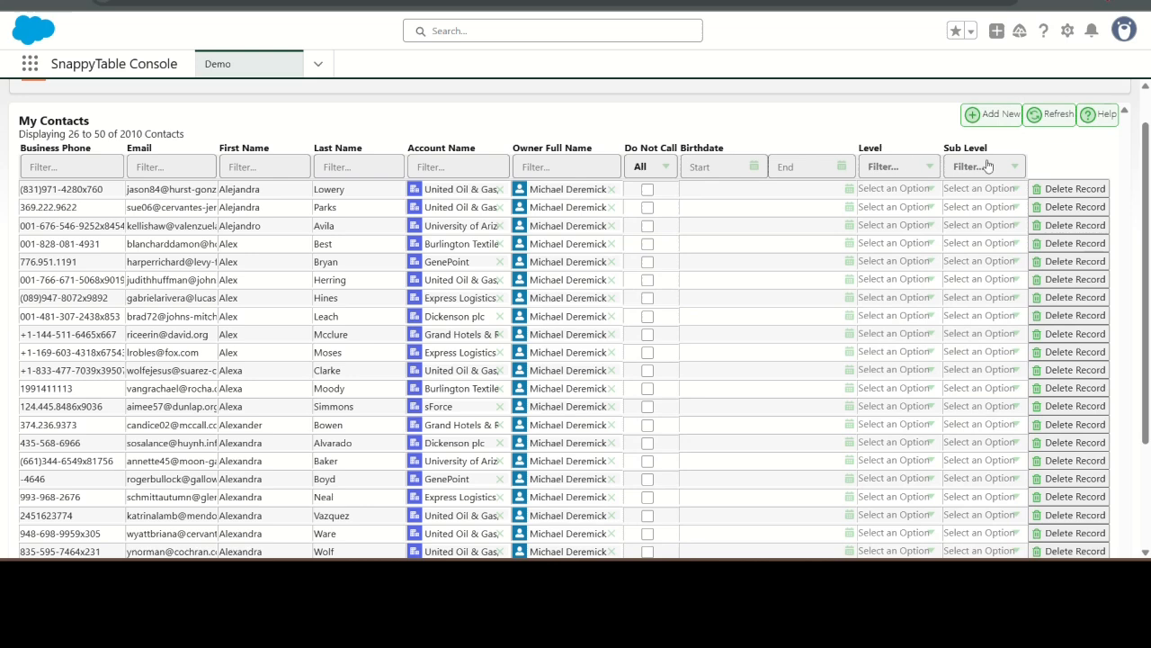
pyautogui.click(1047, 122)
pyautogui.click(1054, 117)
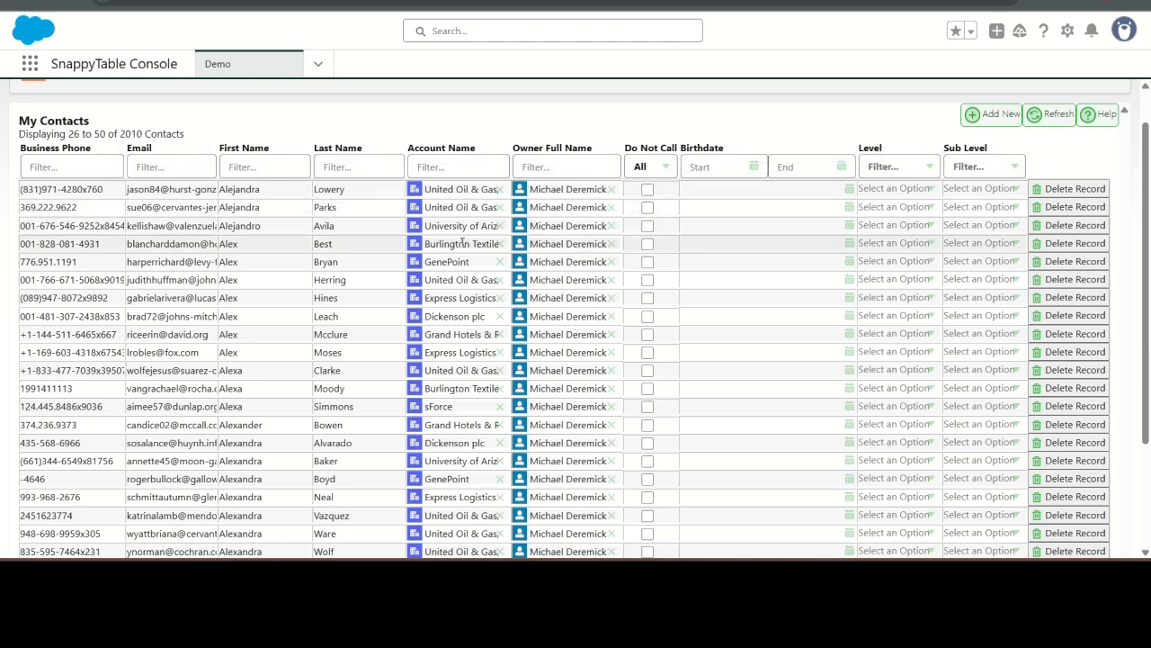
pyautogui.press('Tab')
# Switch to Lightning App Builder and review the Allow Refresh Button options, the refresh and no-records texts, and the styling properties.
pyautogui.moveTo(661, 556)
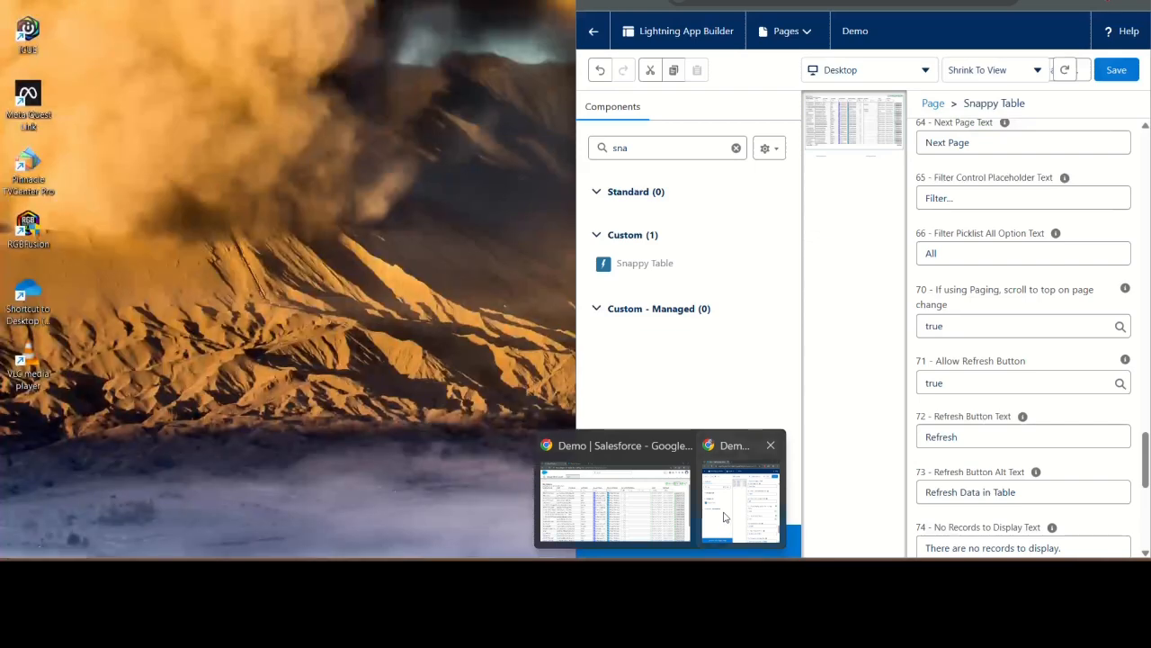
pyautogui.click(724, 516)
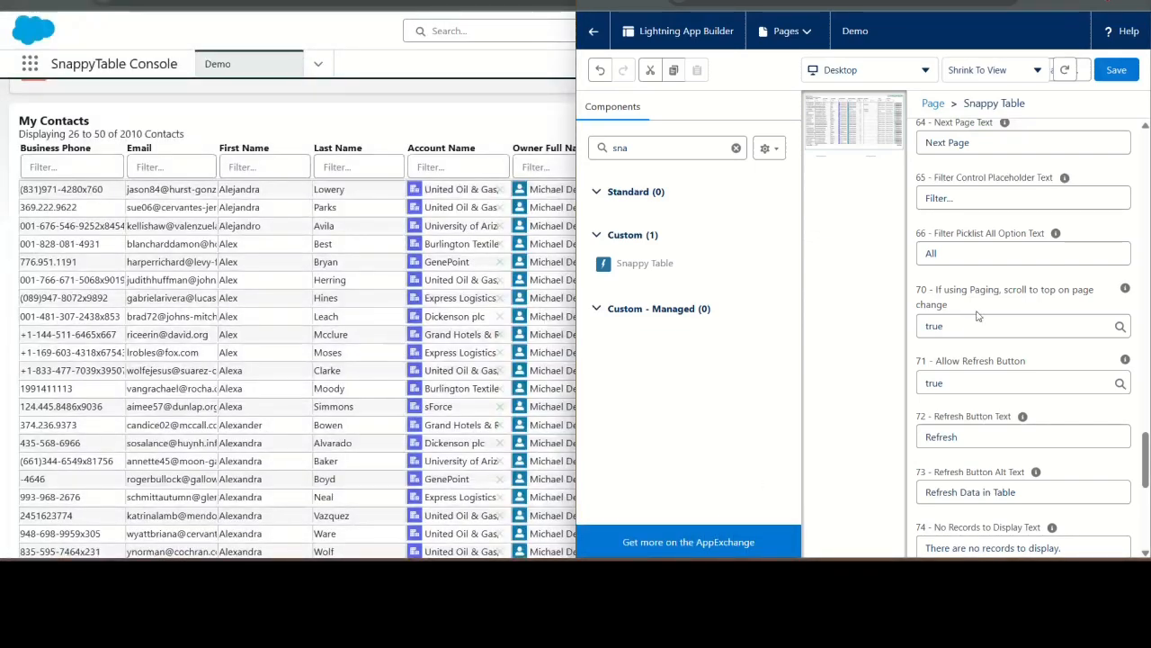
pyautogui.click(965, 386)
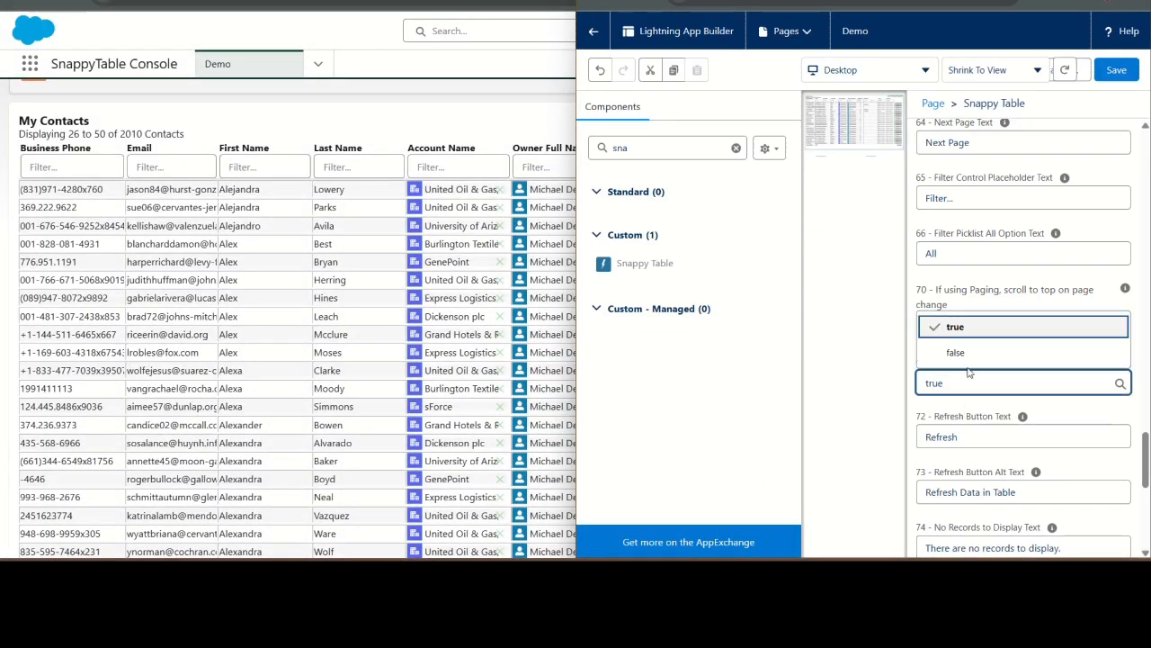
pyautogui.click(989, 293)
pyautogui.click(917, 286)
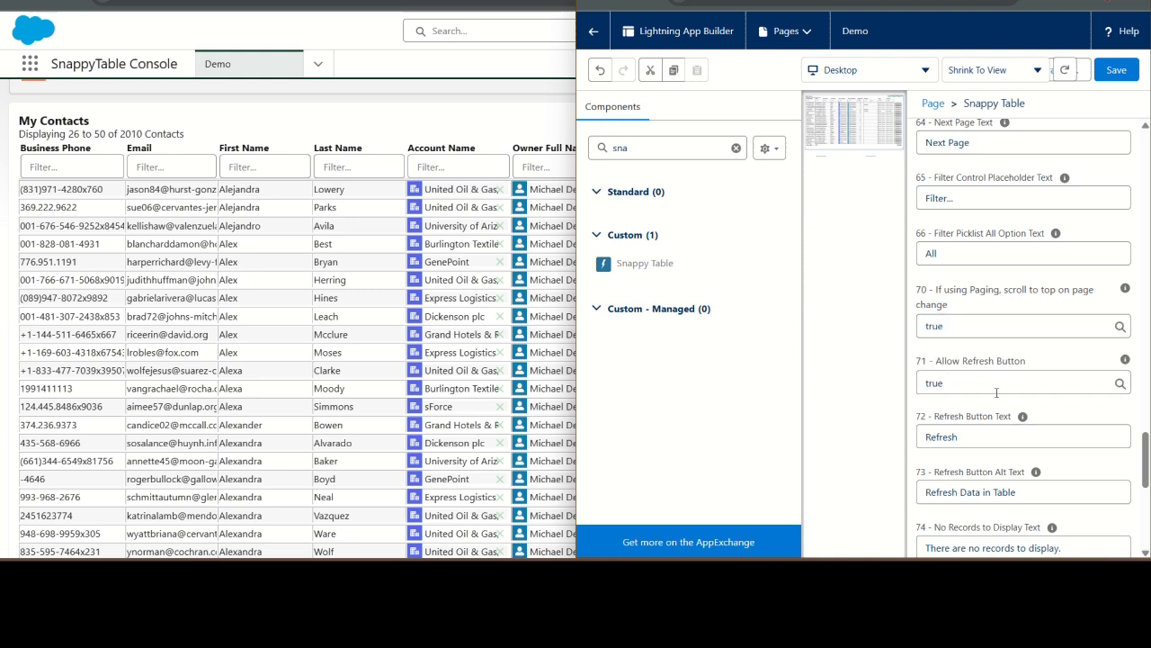
pyautogui.scroll(-2, 1016, 411)
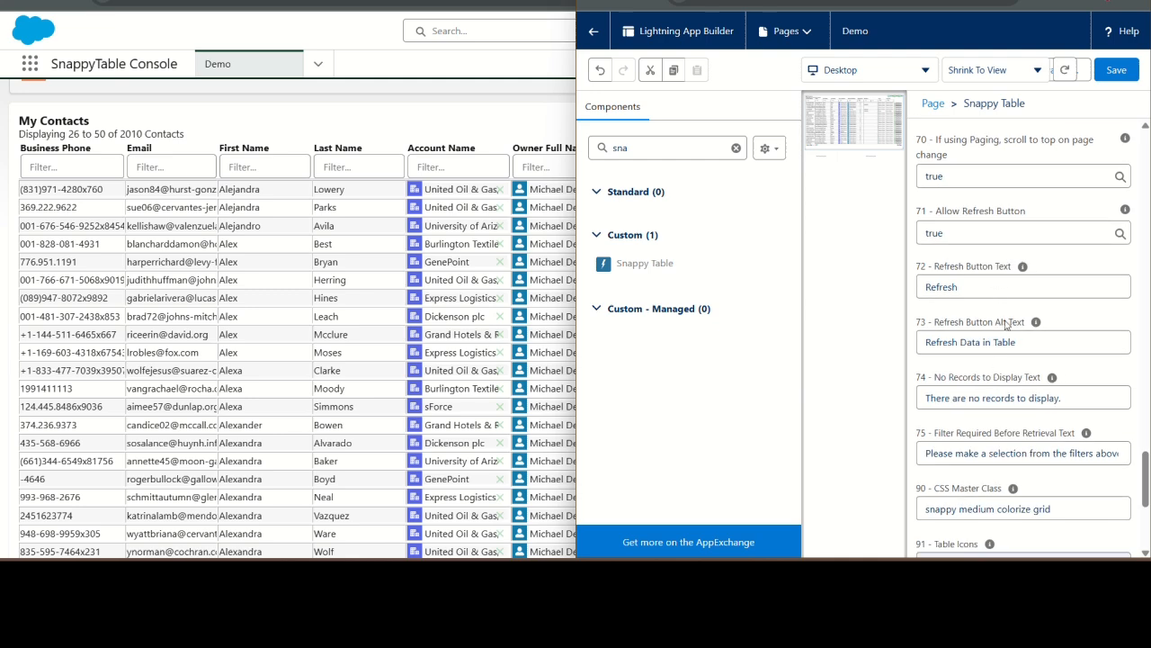
pyautogui.scroll(-2, 1009, 337)
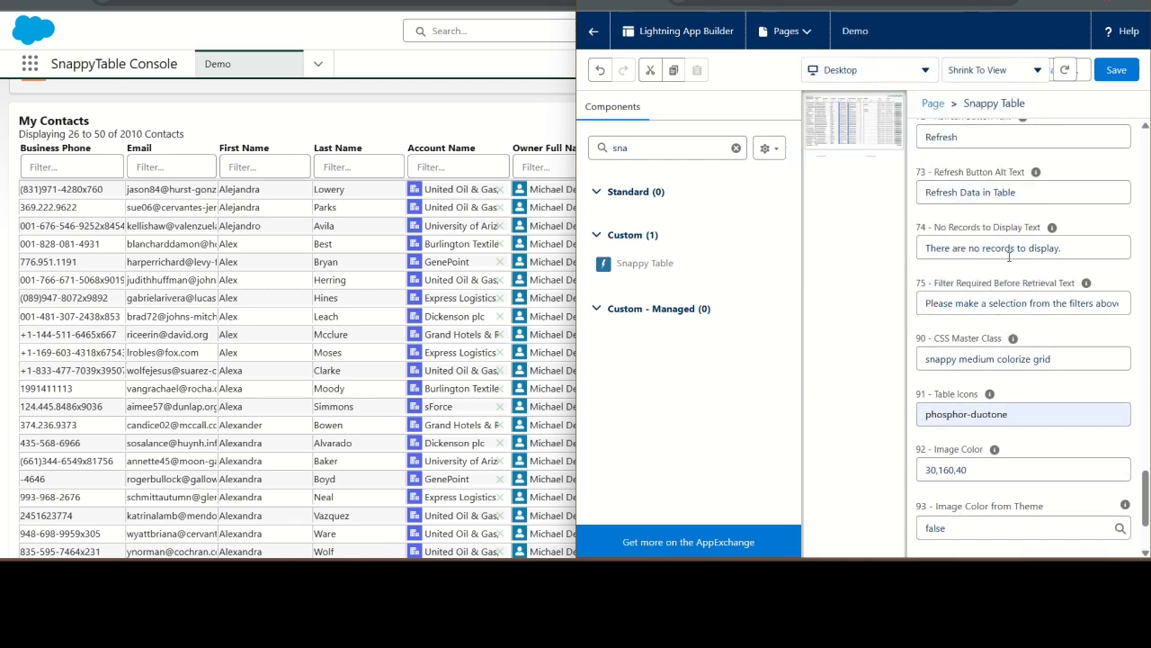
# Filter the Demo page's contacts by Business Phone "hhh" to check the no-records display, and return to Lightning App Builder.
pyautogui.click(77, 161)
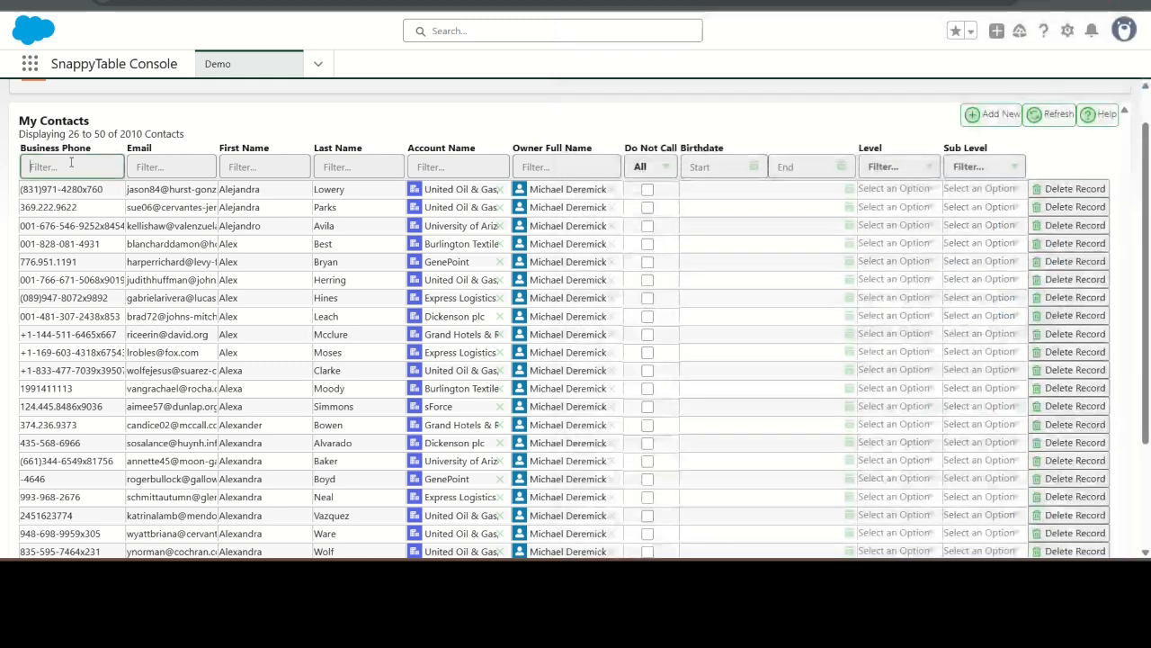
pyautogui.write('hhh')
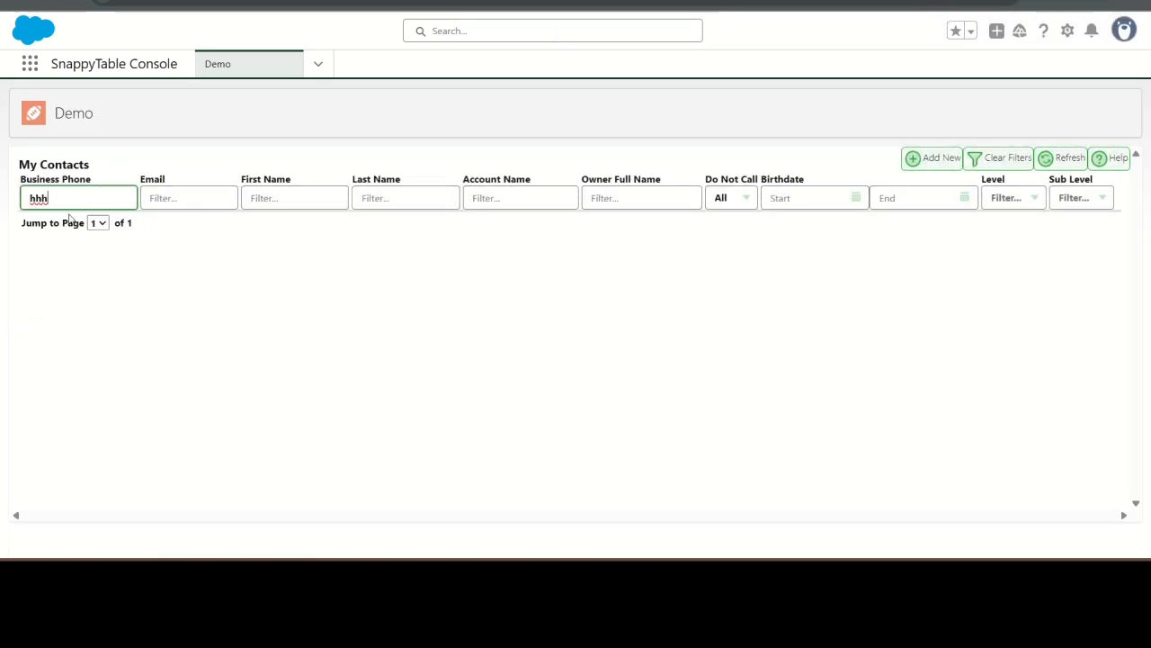
pyautogui.hotkey('alt', 'Tab')
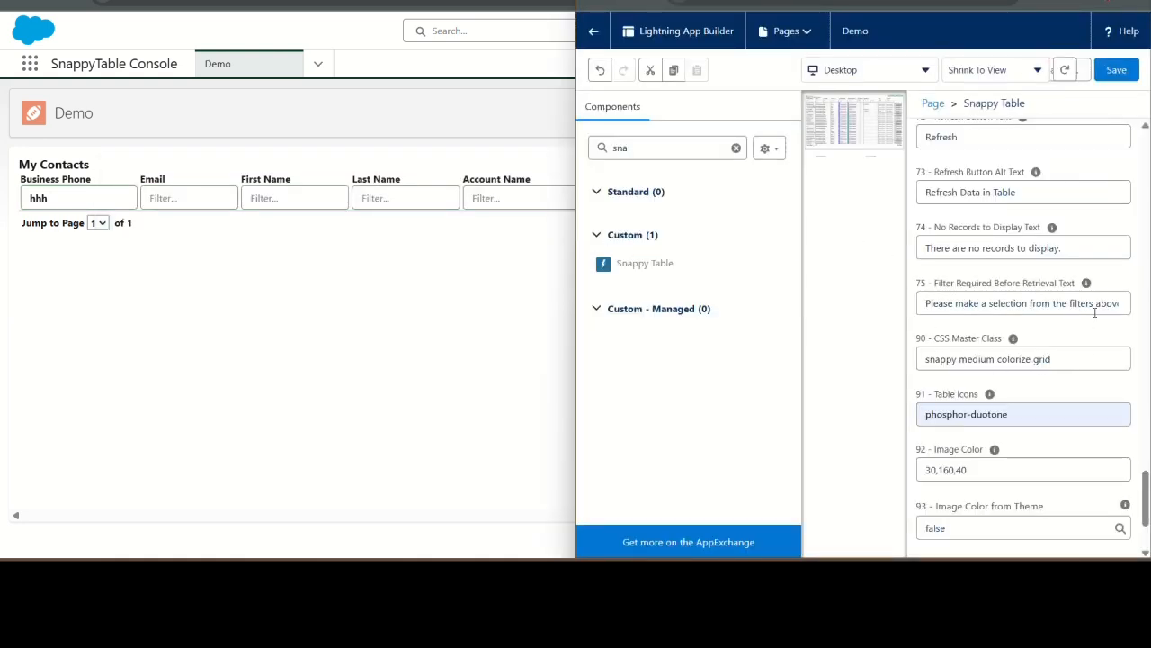
# Review the No Records to Display, Hide Table Until Filter Selection is Made and Filter Required Before Retrieval properties, and return to the Demo page.
pyautogui.click(1075, 248)
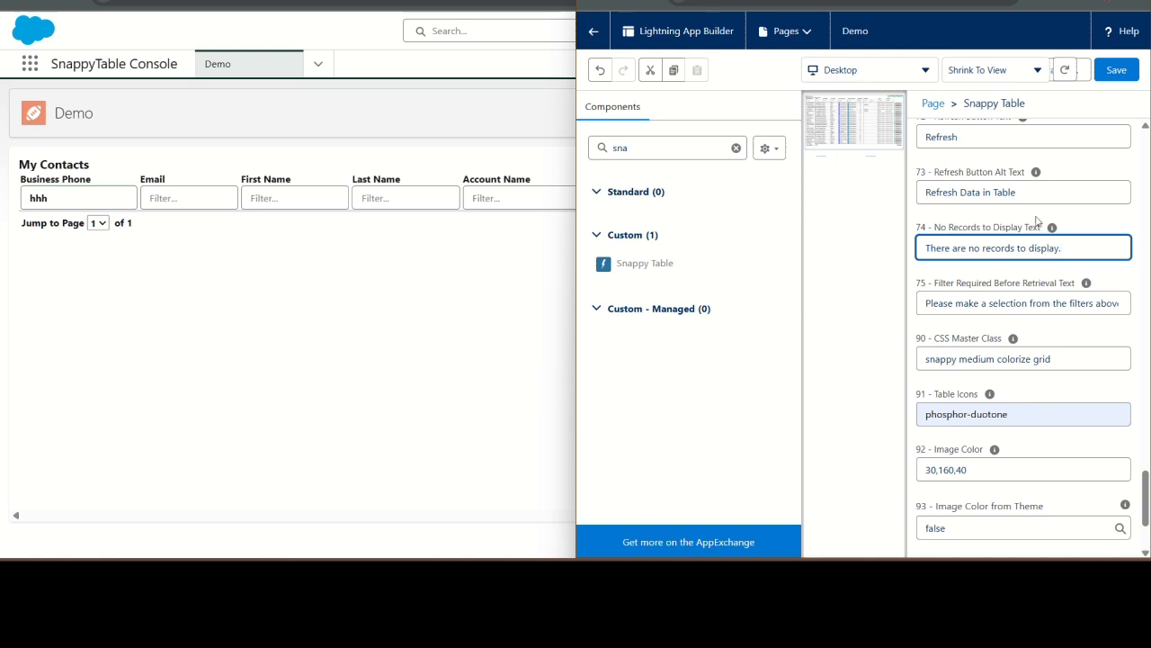
pyautogui.moveTo(1052, 231)
pyautogui.scroll(20, 931, 301)
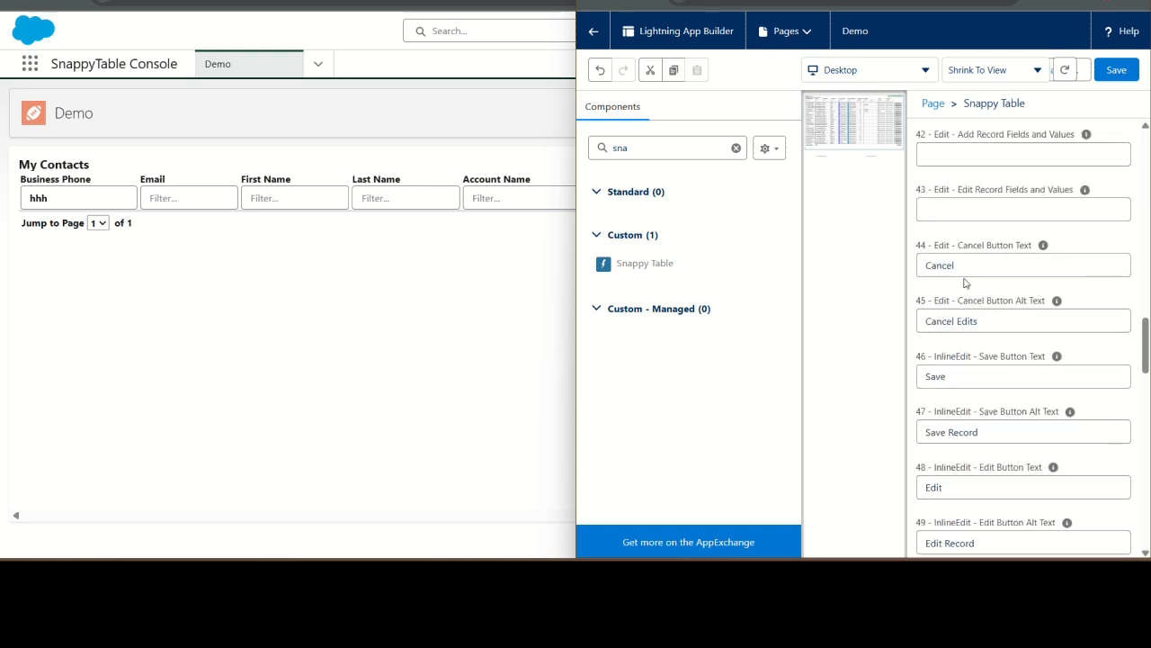
pyautogui.scroll(5, 962, 277)
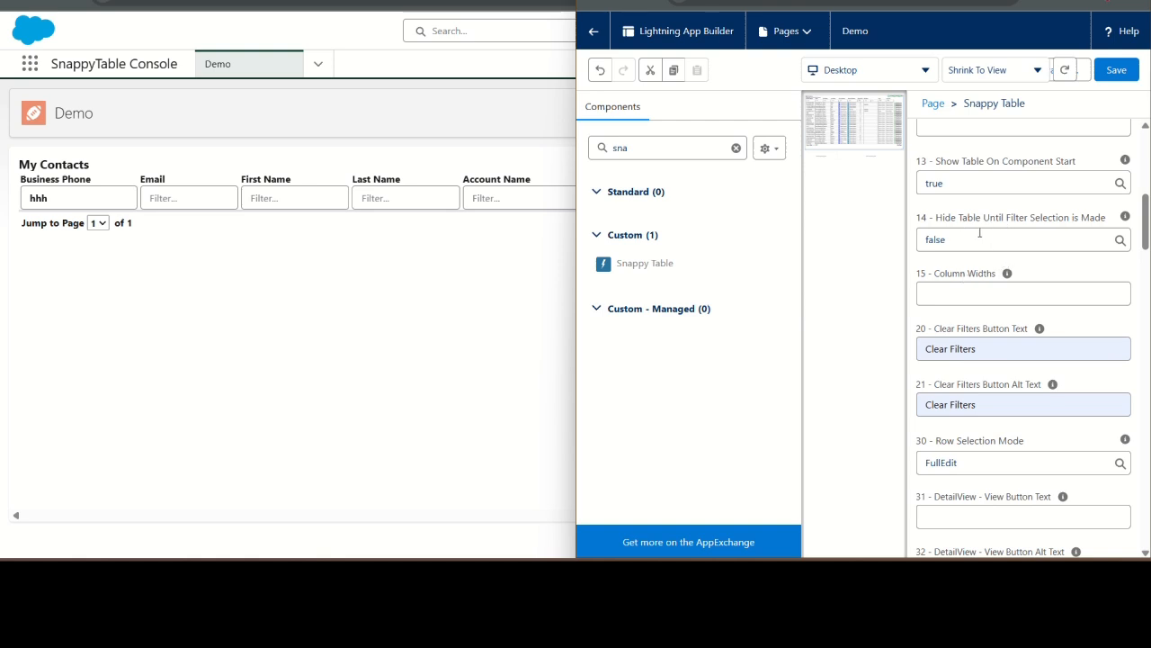
pyautogui.scroll(-15, 979, 232)
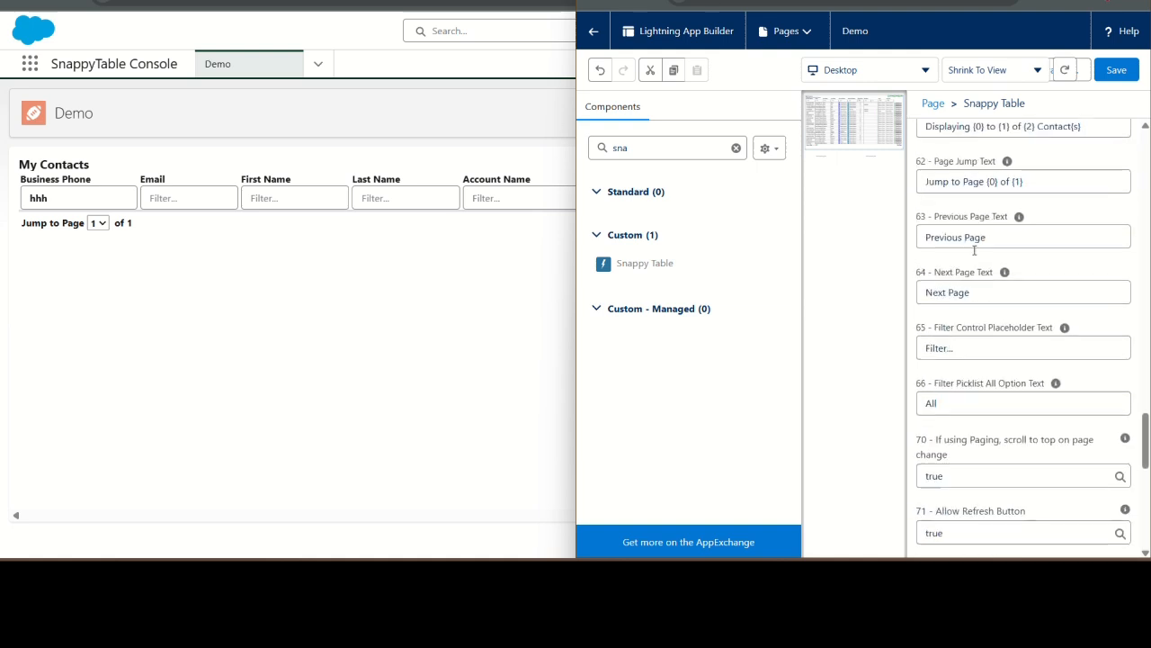
pyautogui.scroll(-5, 988, 302)
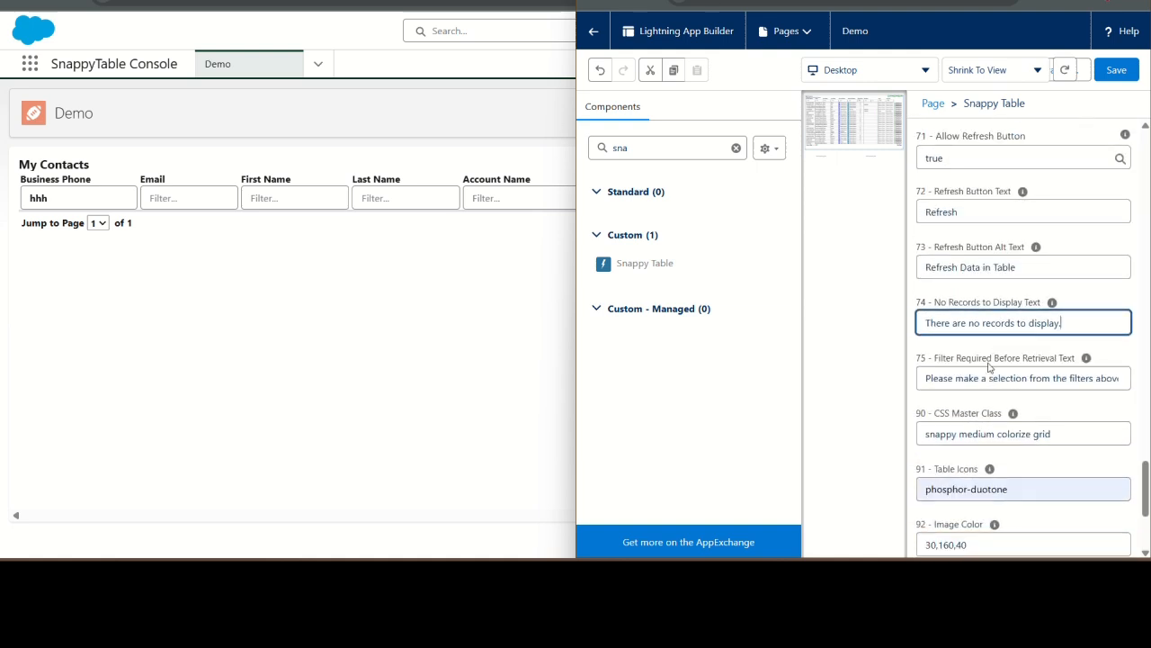
pyautogui.scroll(-3, 983, 376)
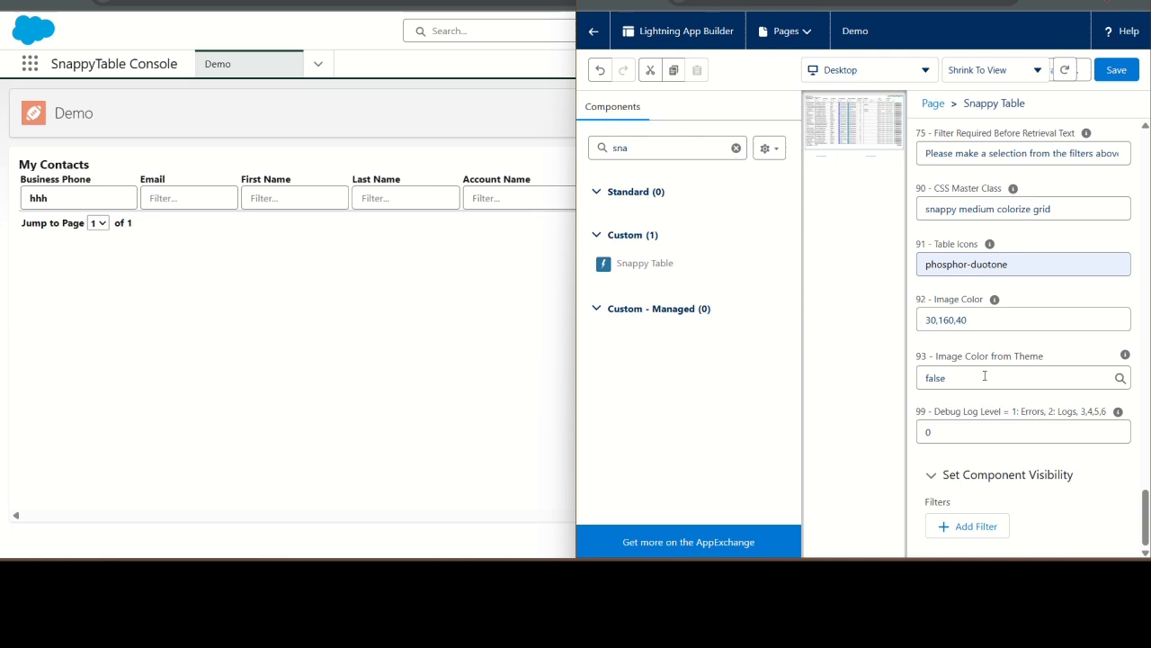
pyautogui.click(380, 172)
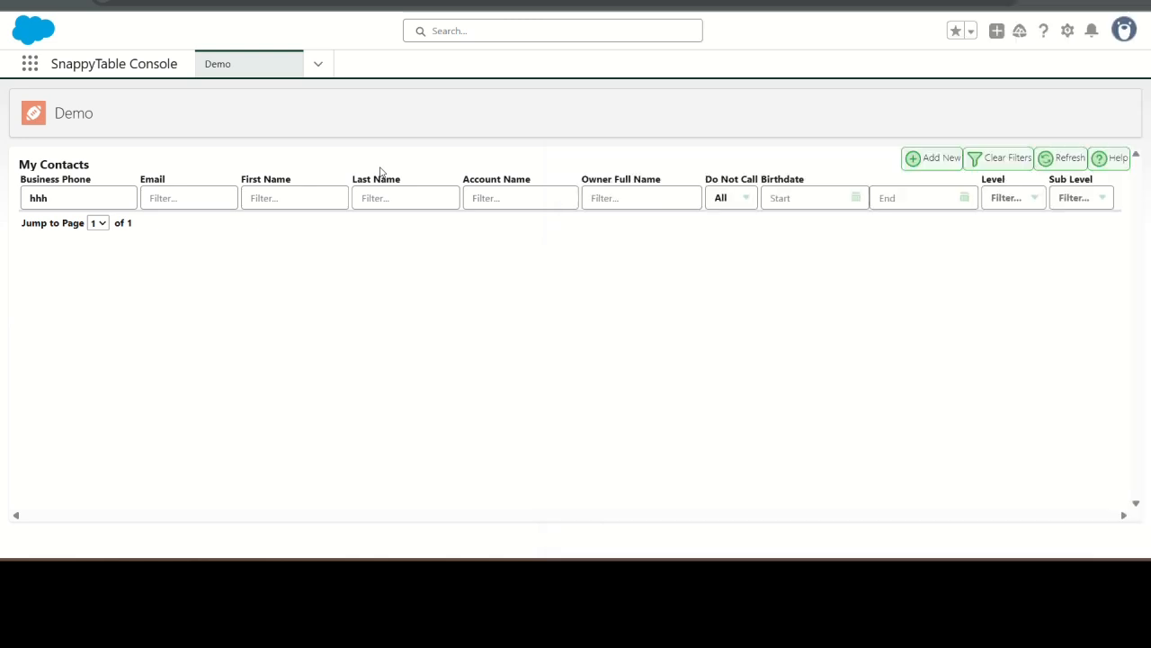